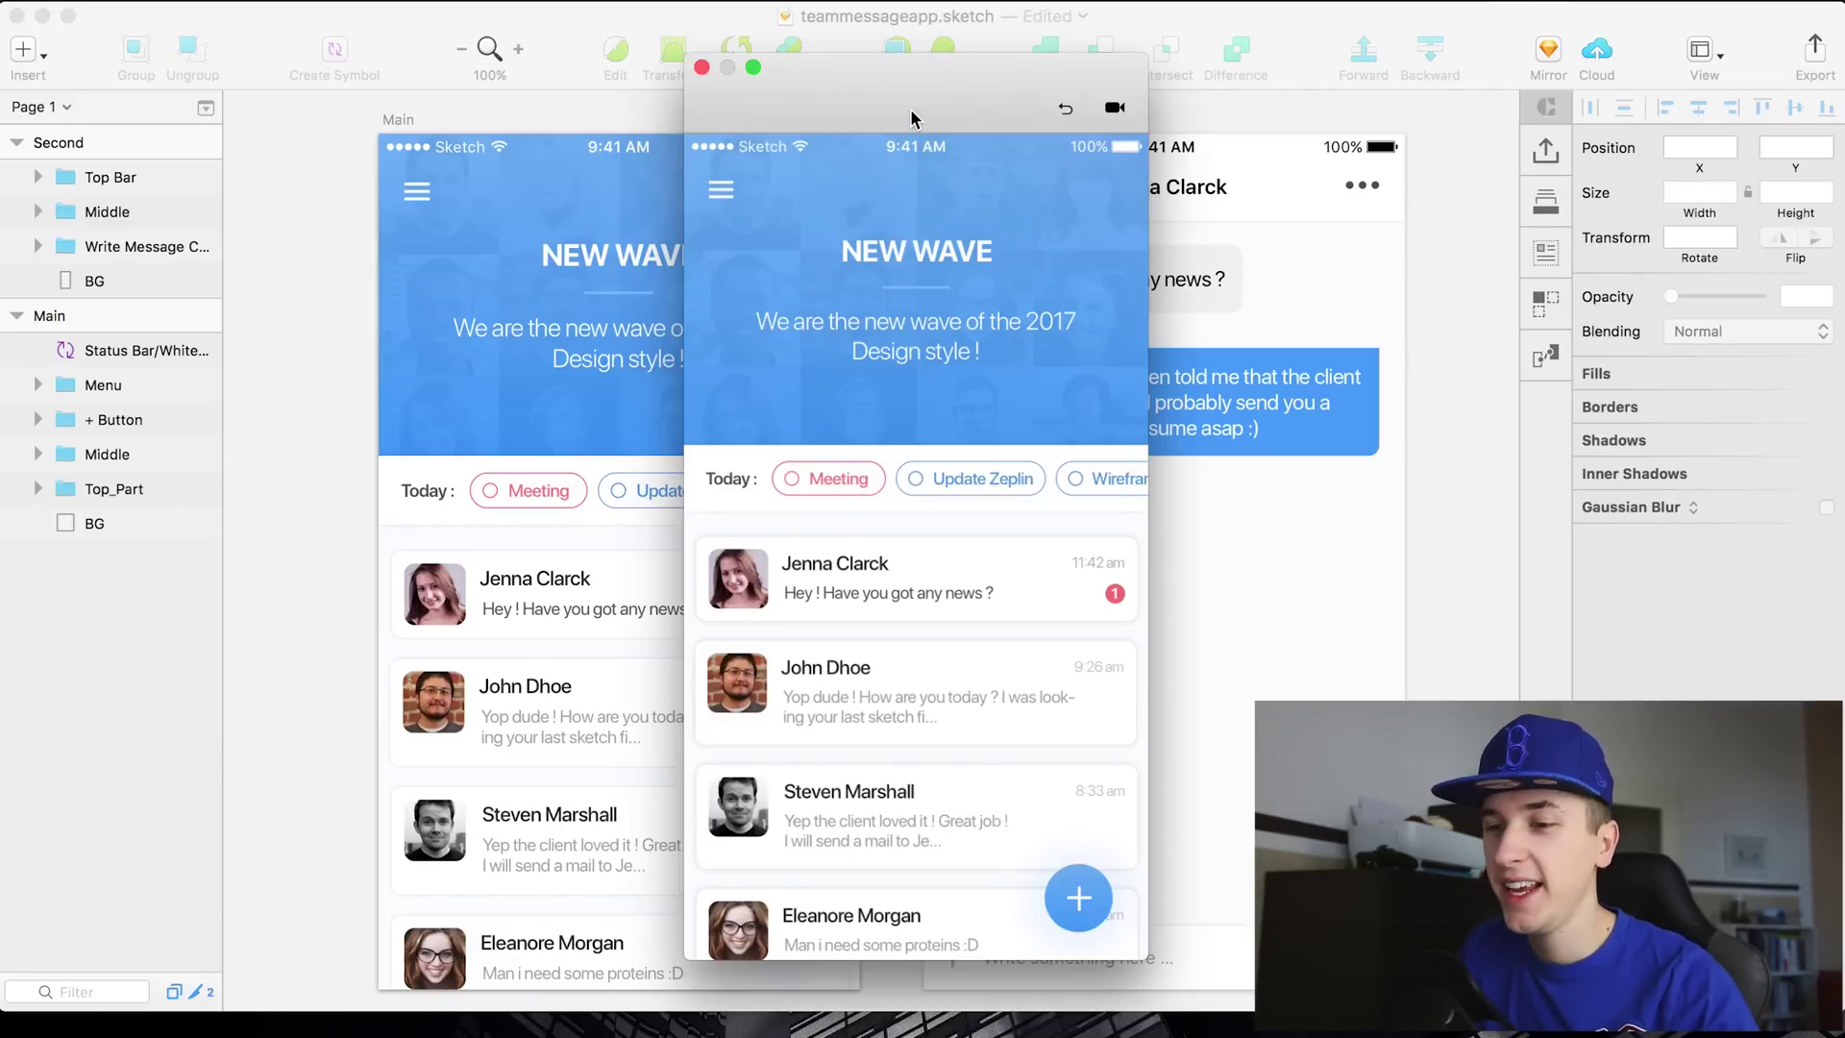
Play the finished prototype preview, opening the first conversation from the message list and rewinding to the main screen each time
left_click_drag(910, 108, 913, 107)
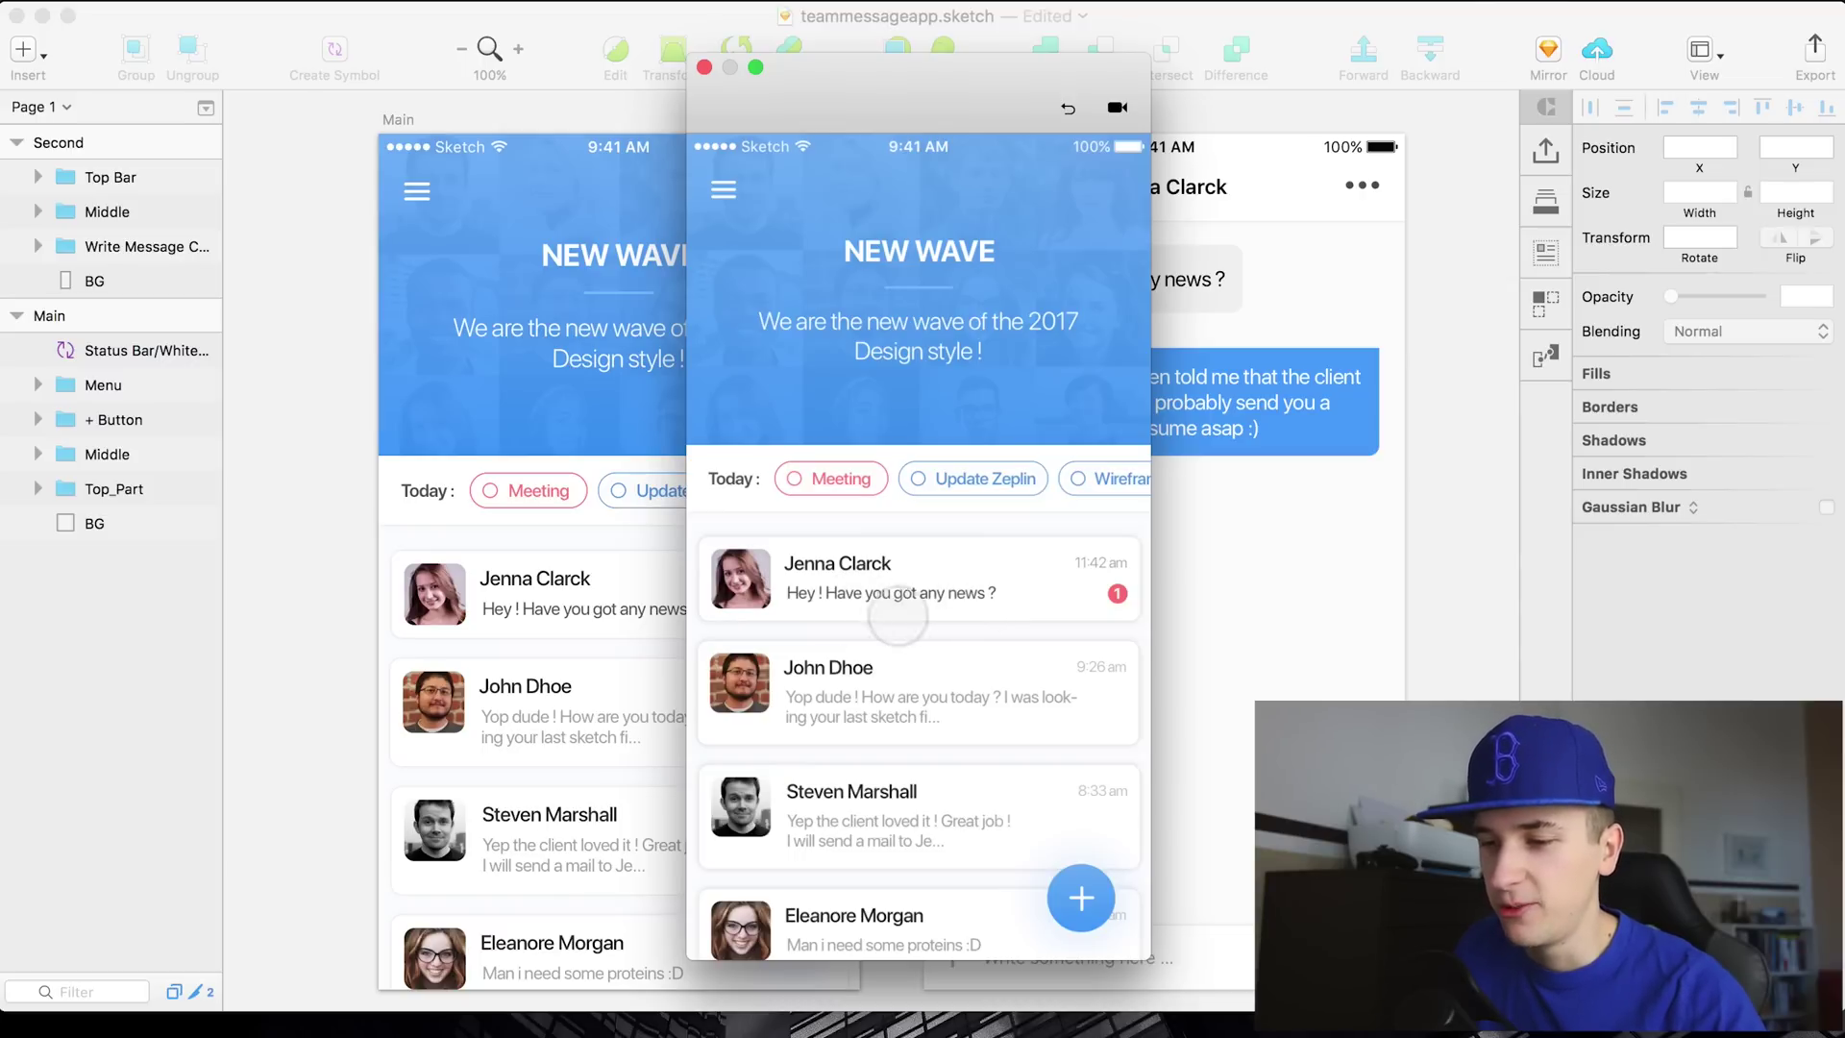
left_click(918, 595)
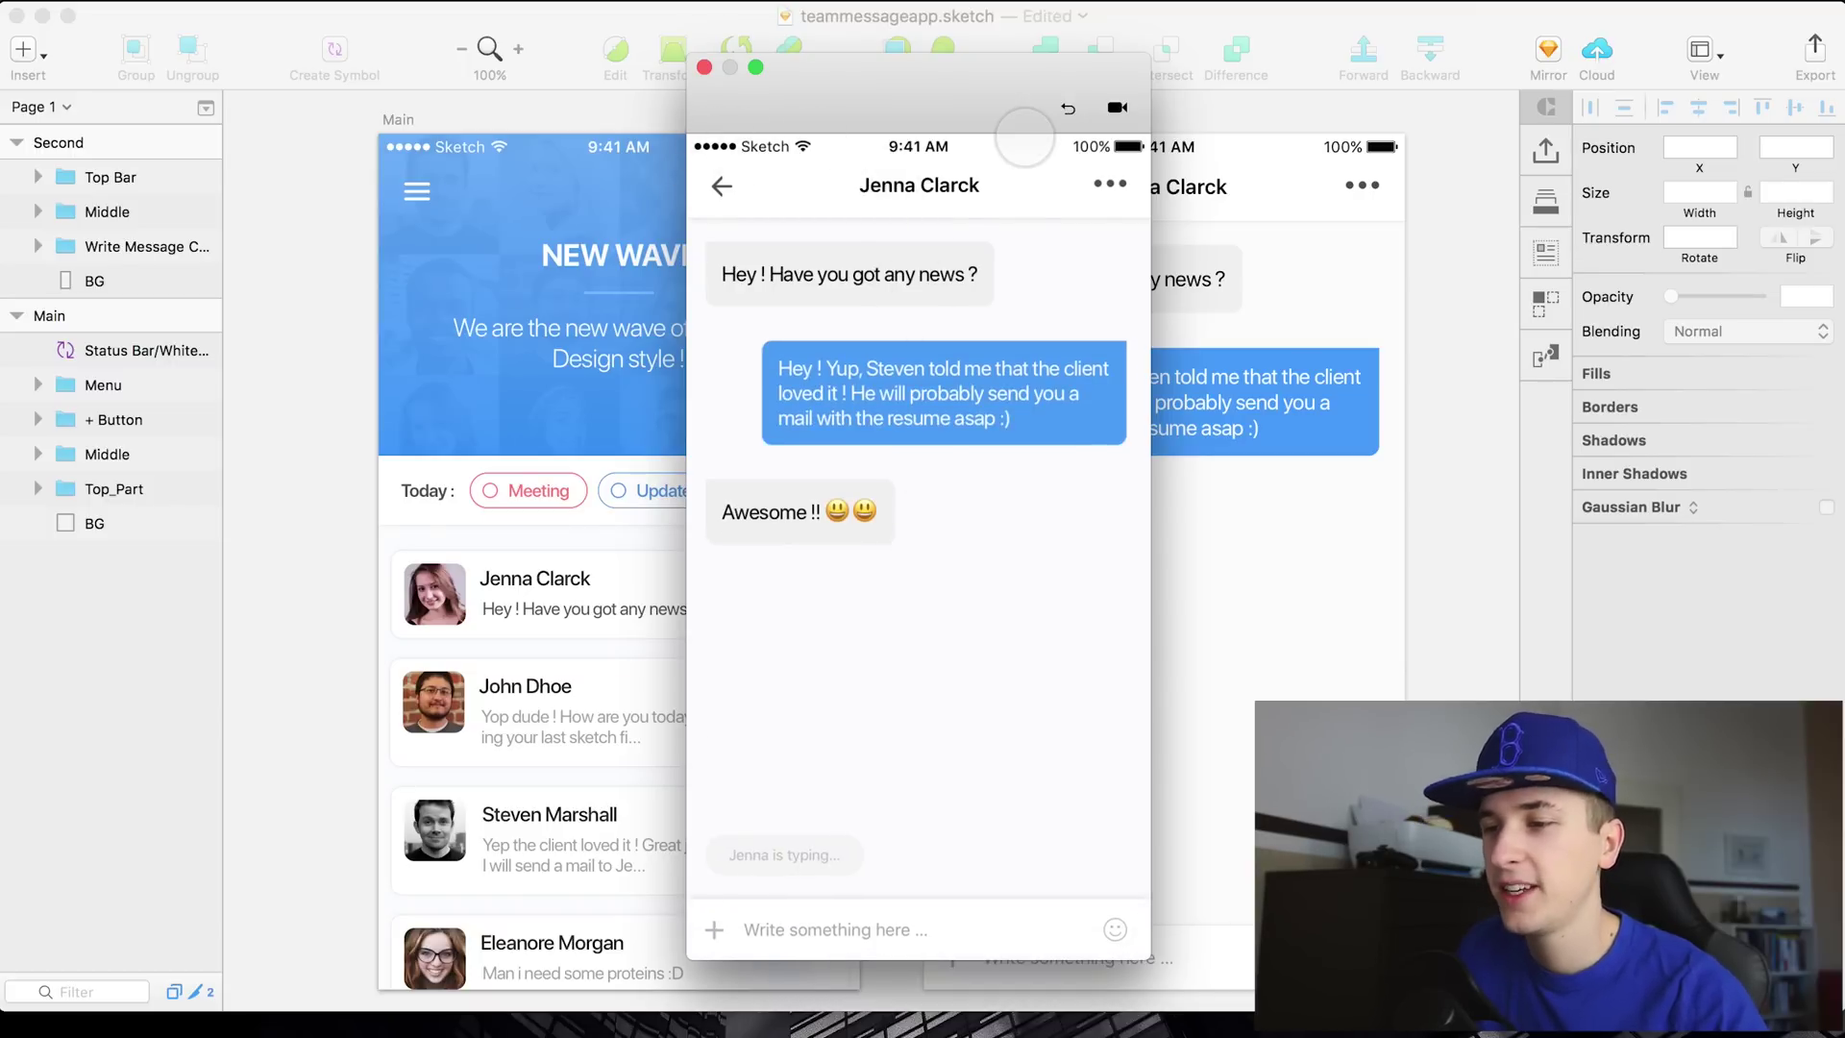
left_click(1067, 107)
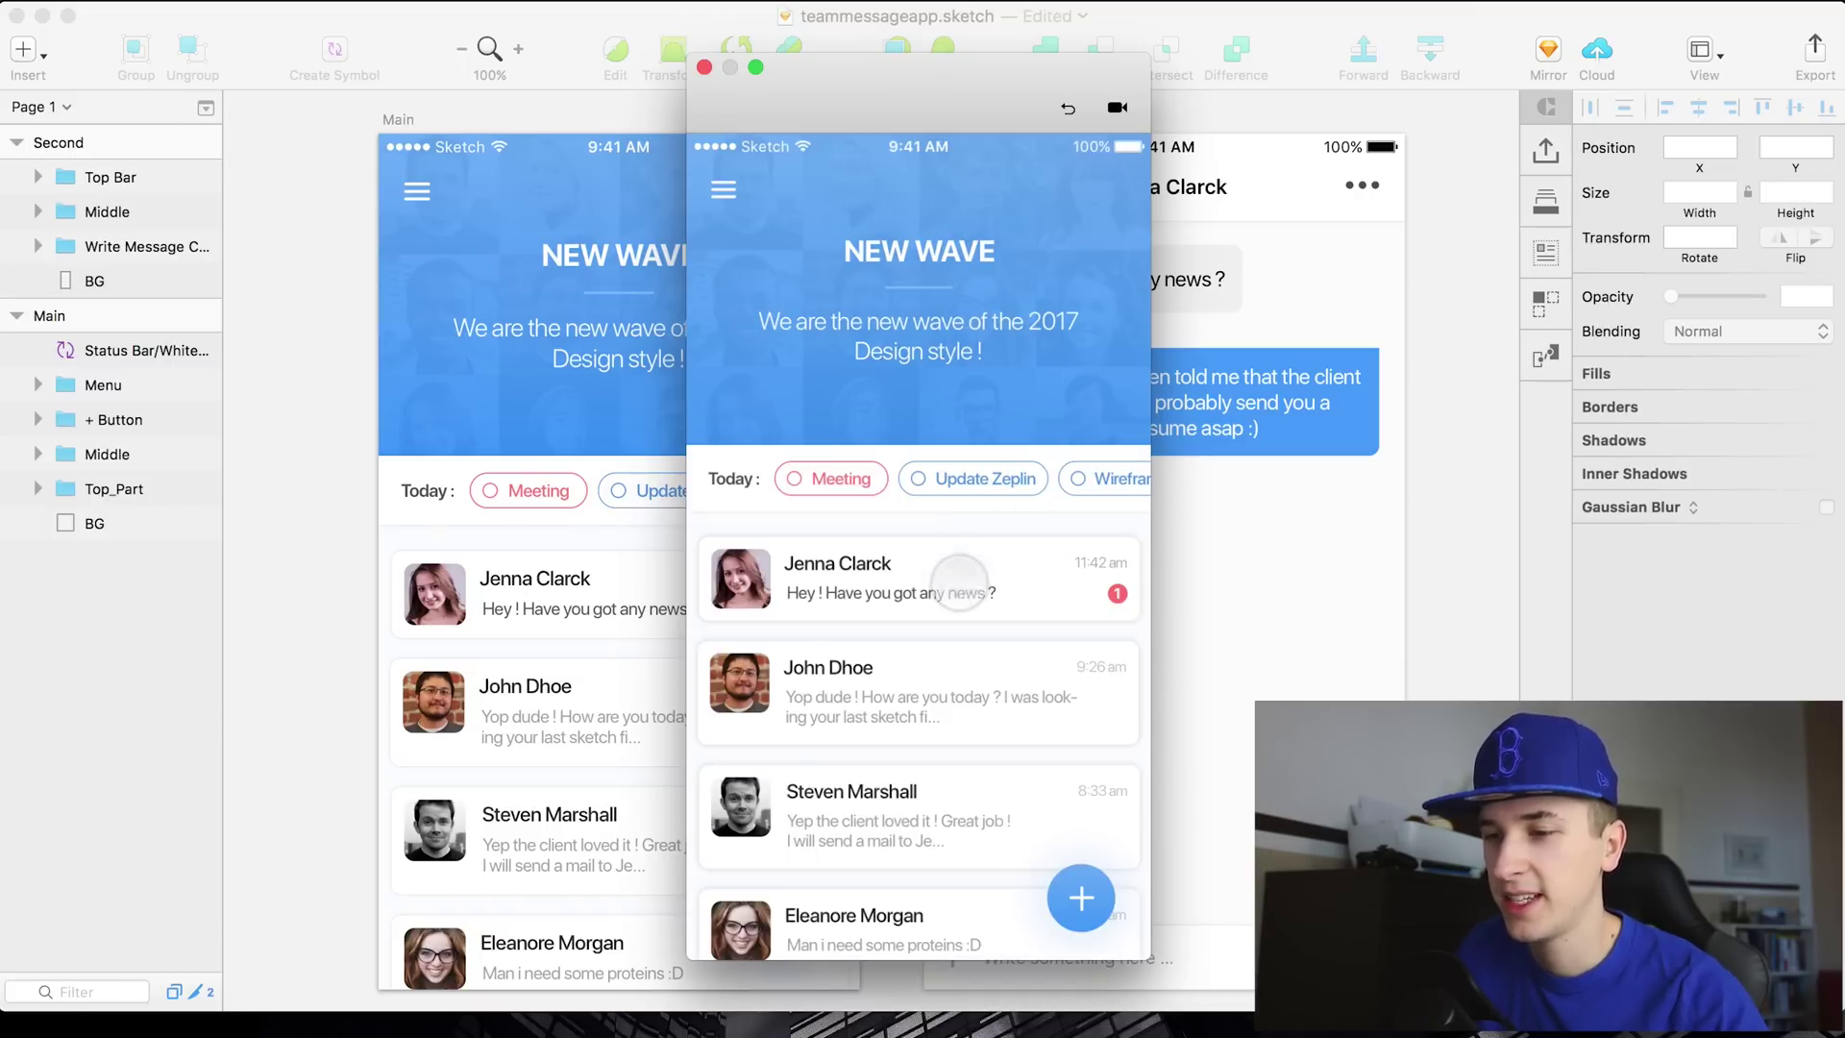
left_click(961, 580)
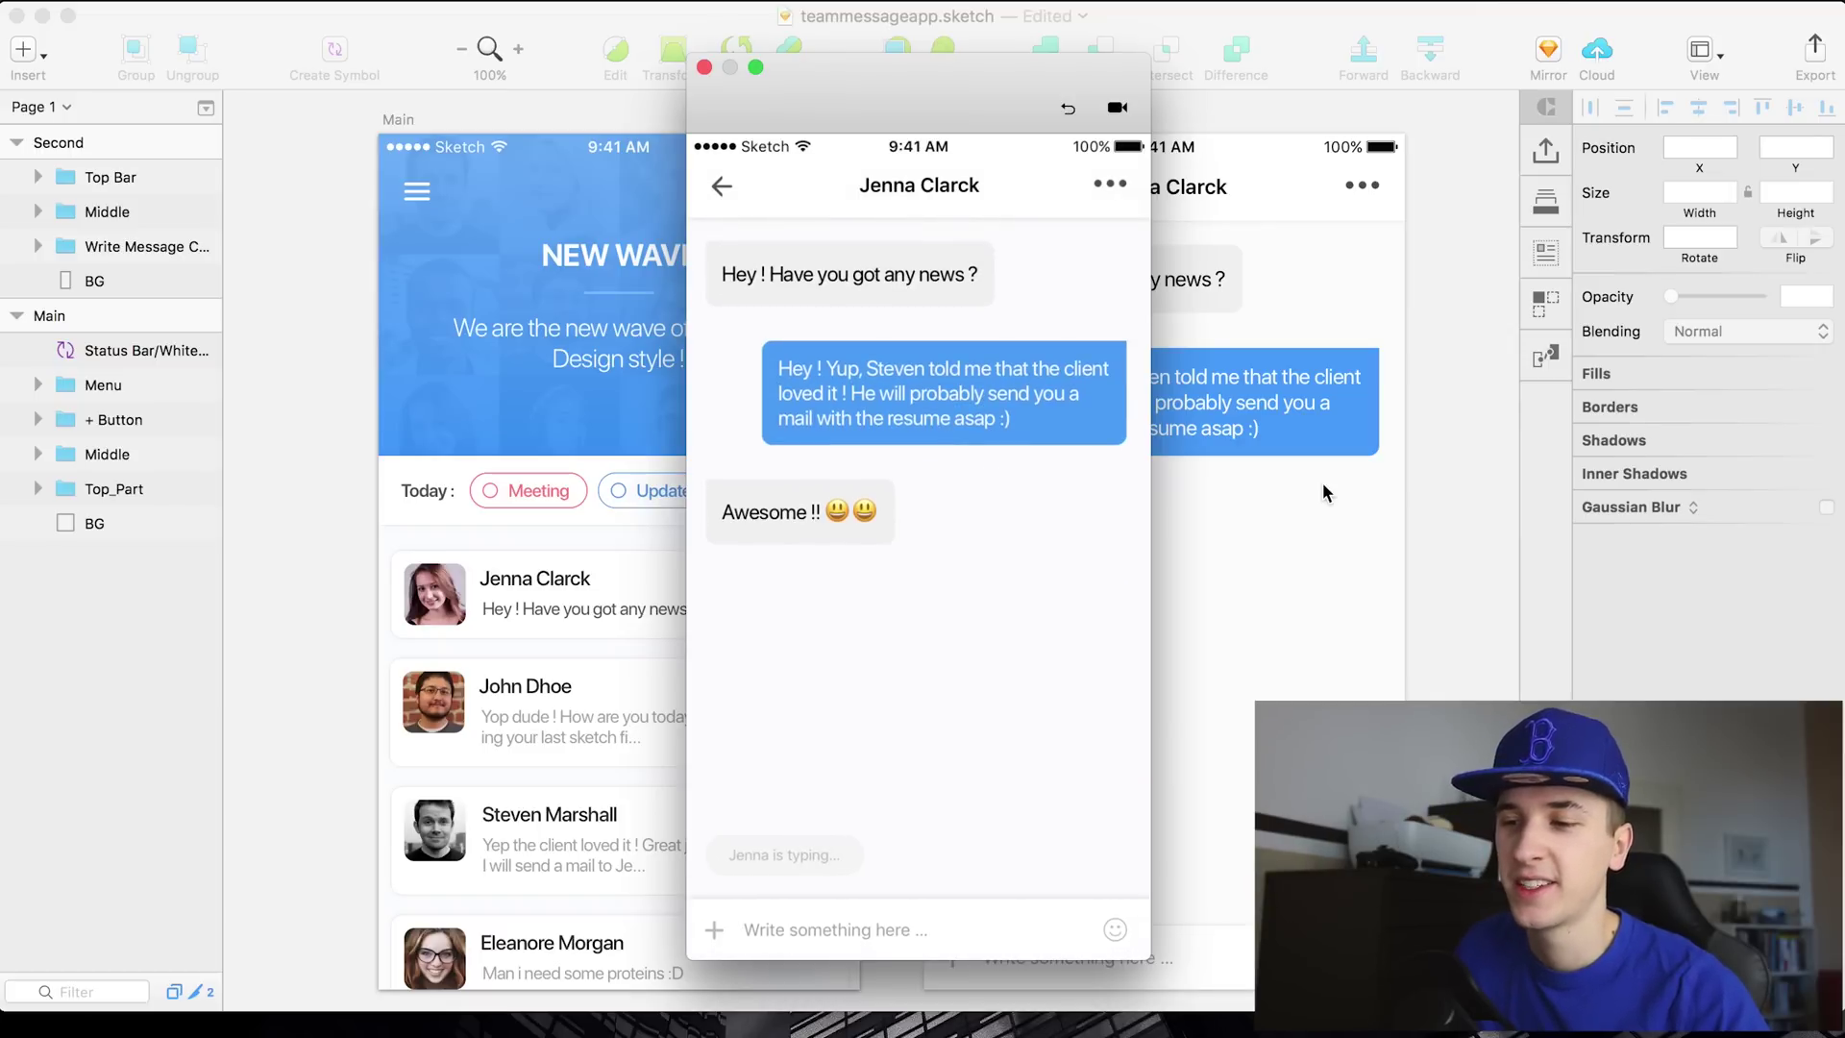
left_click(1068, 110)
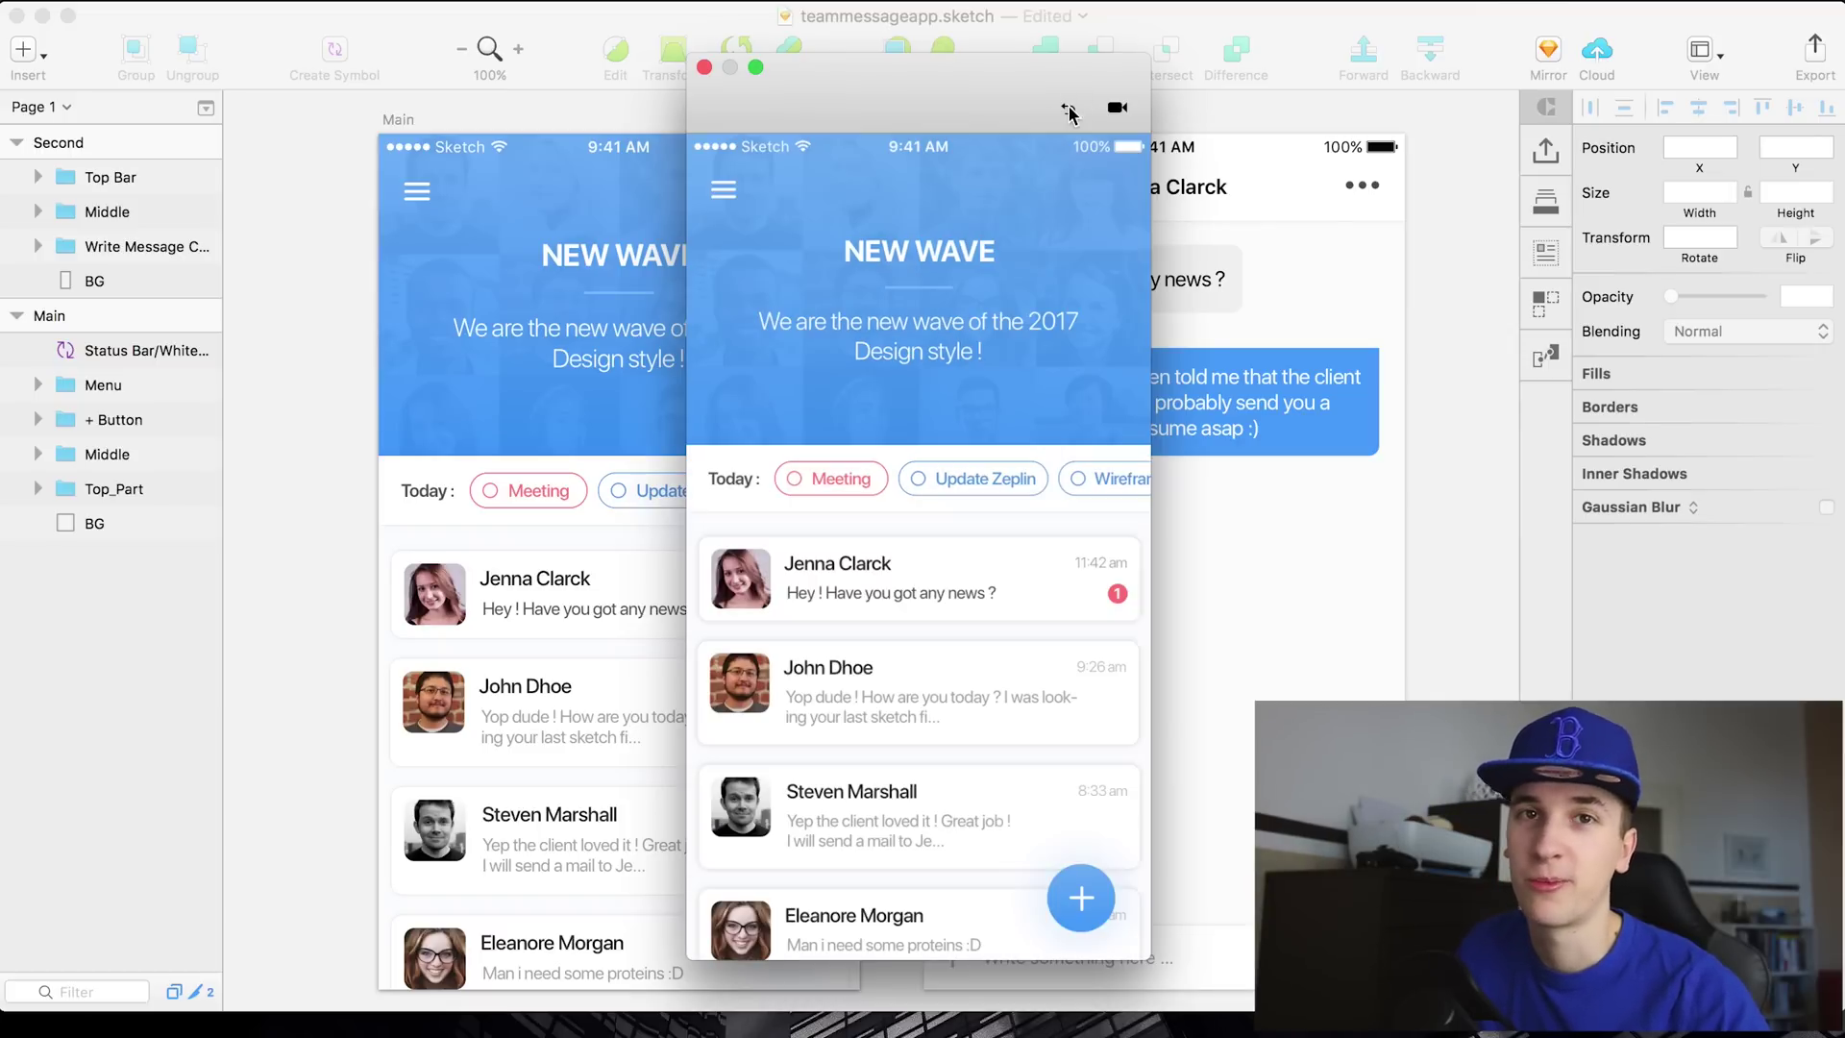
Open Principle with a new untitled document and skip the offered 2.1.4 update
left_click(1363, 257)
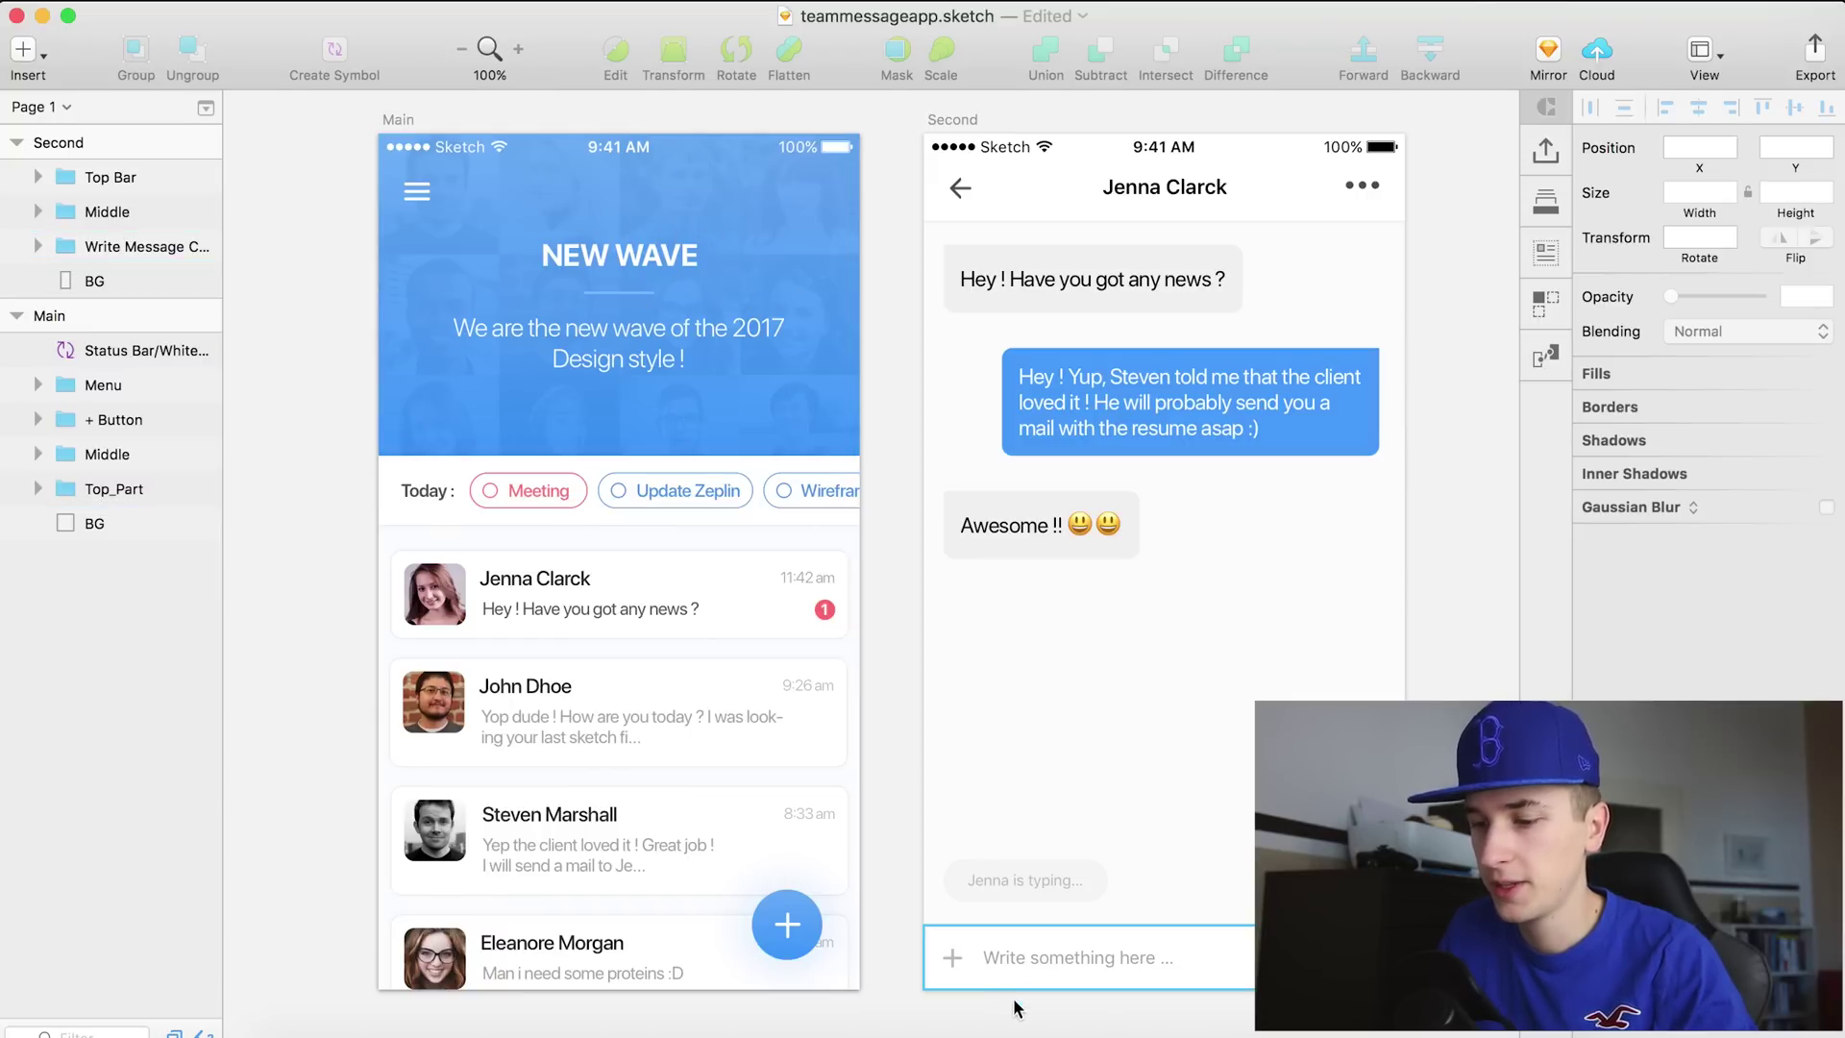
left_click(1052, 1031)
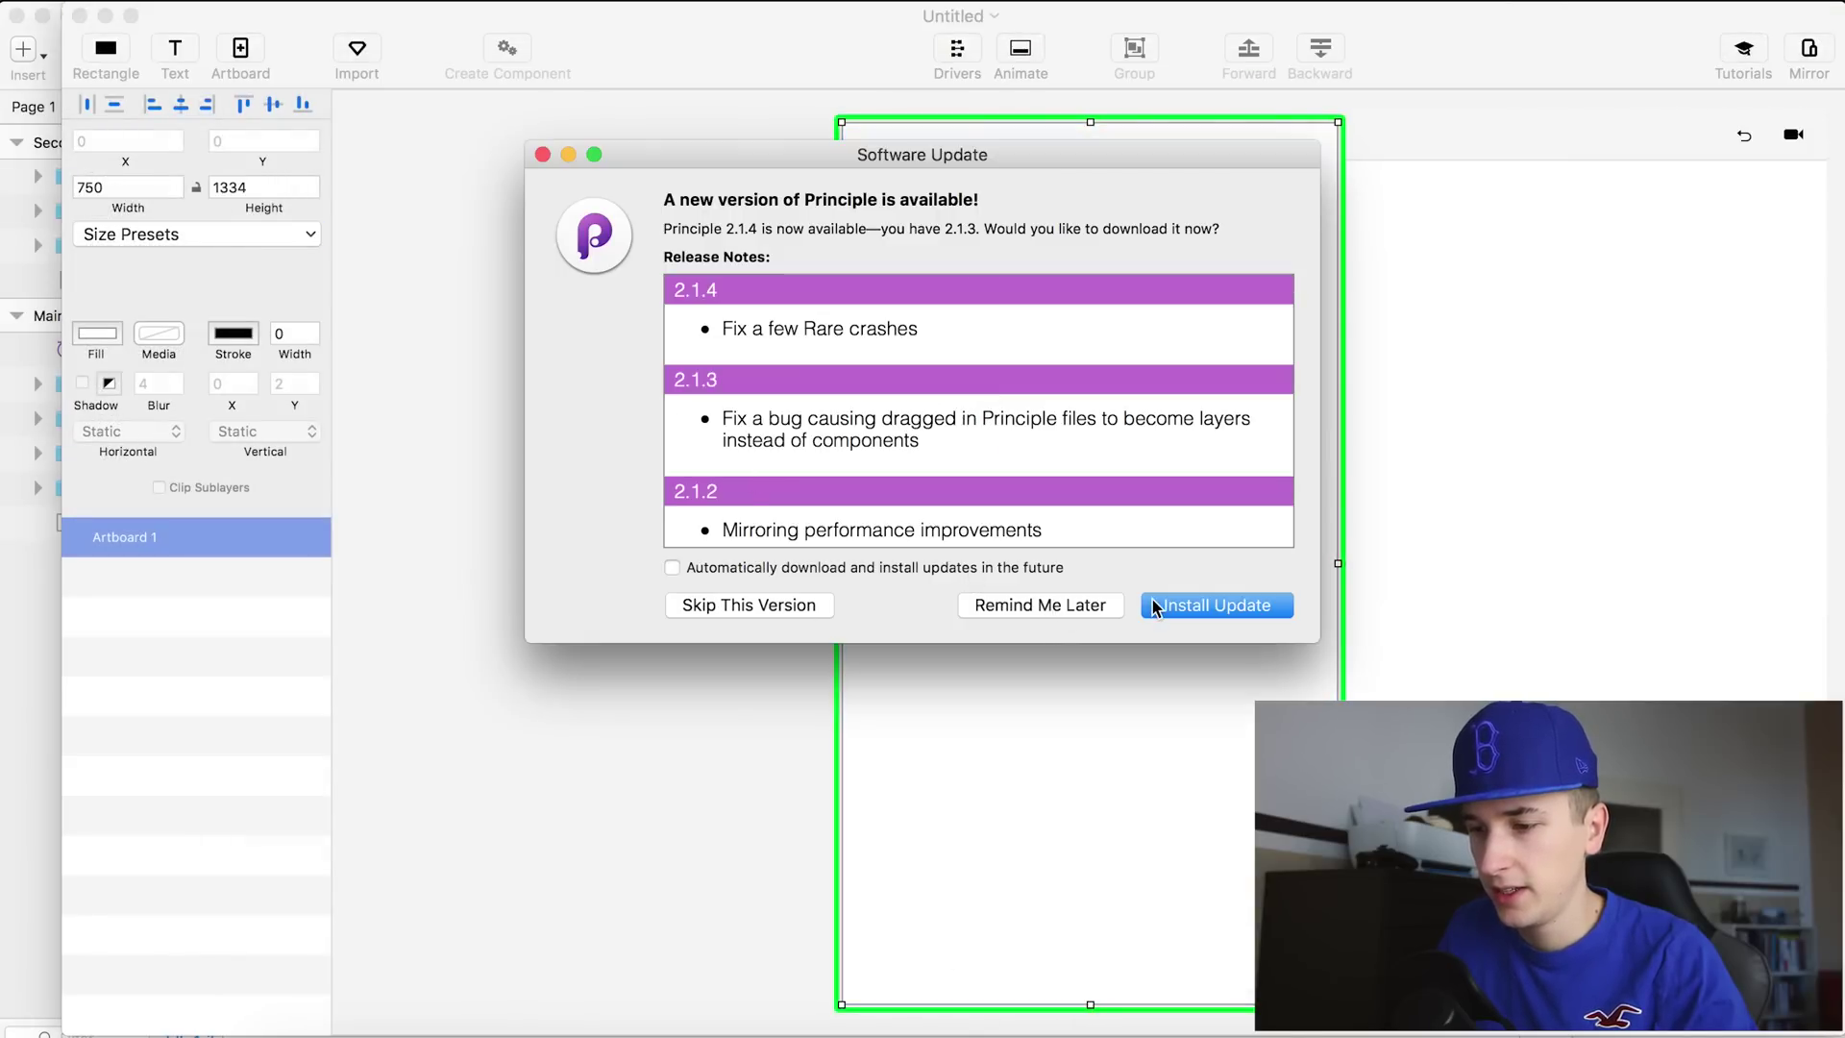
left_click(820, 606)
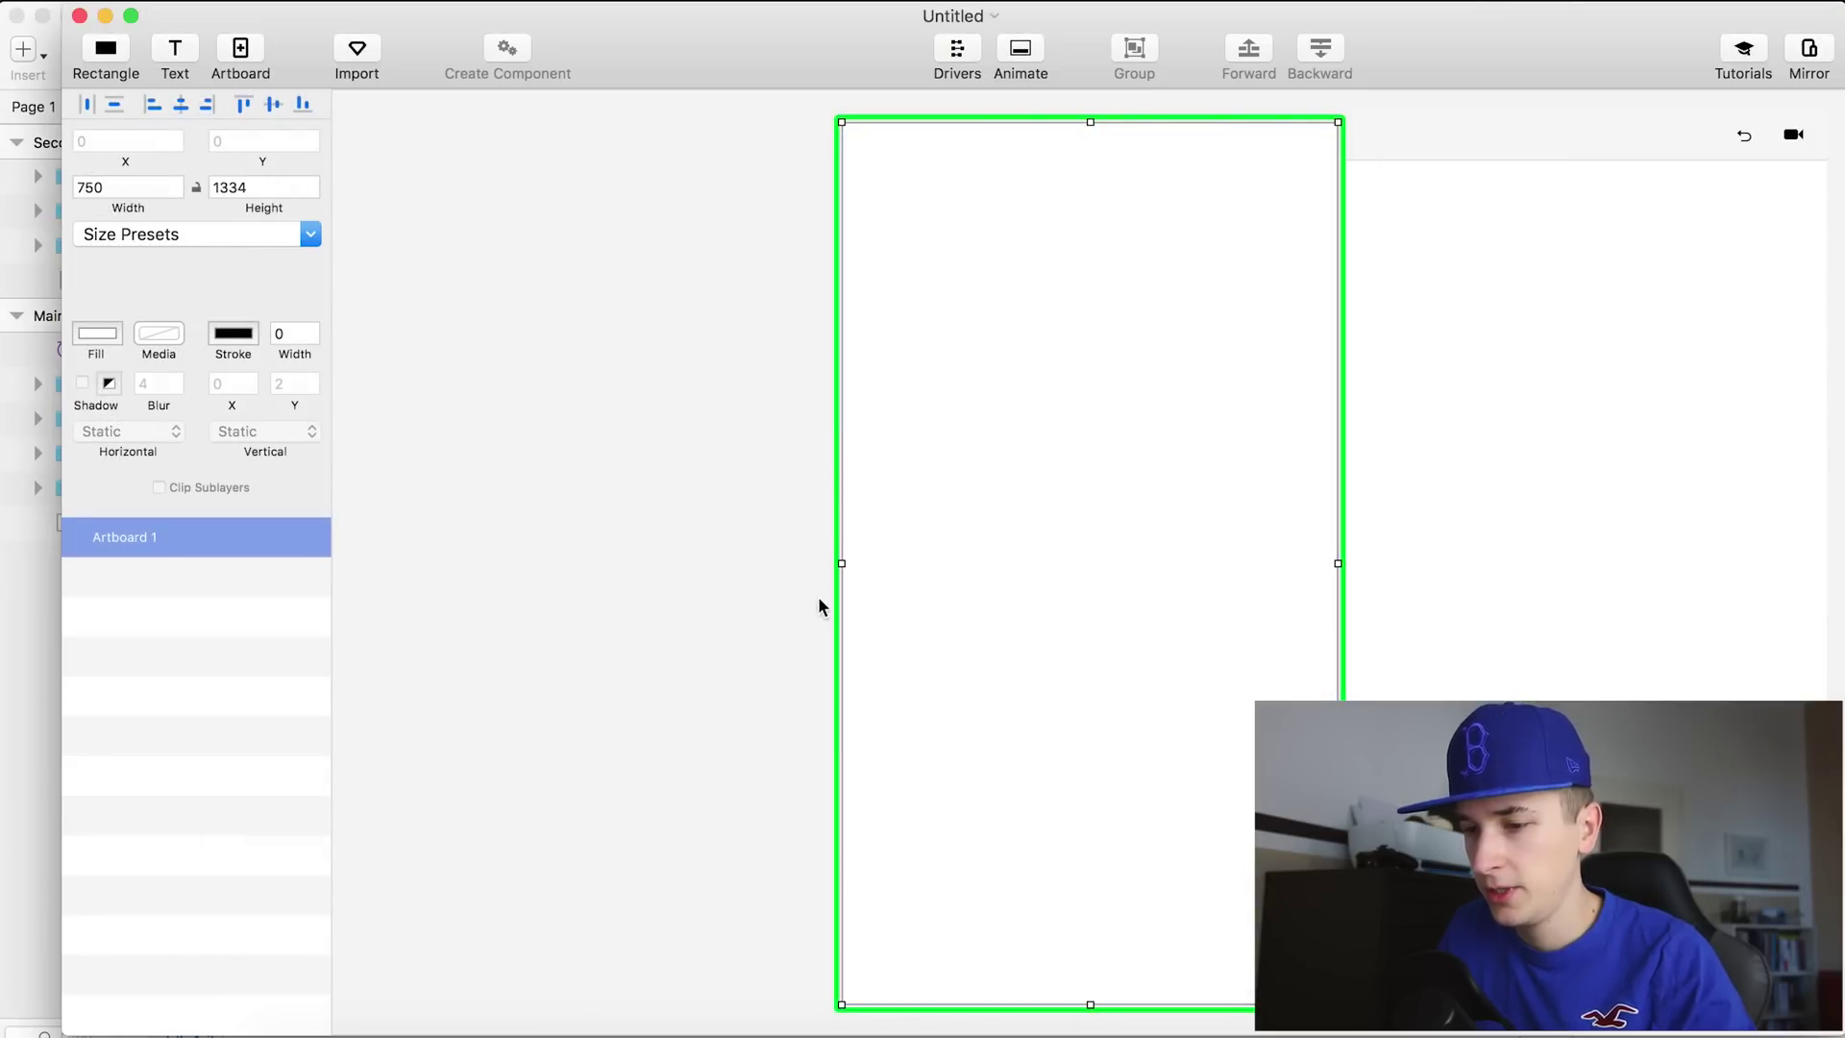
left_click(40, 728)
left_click(77, 1031)
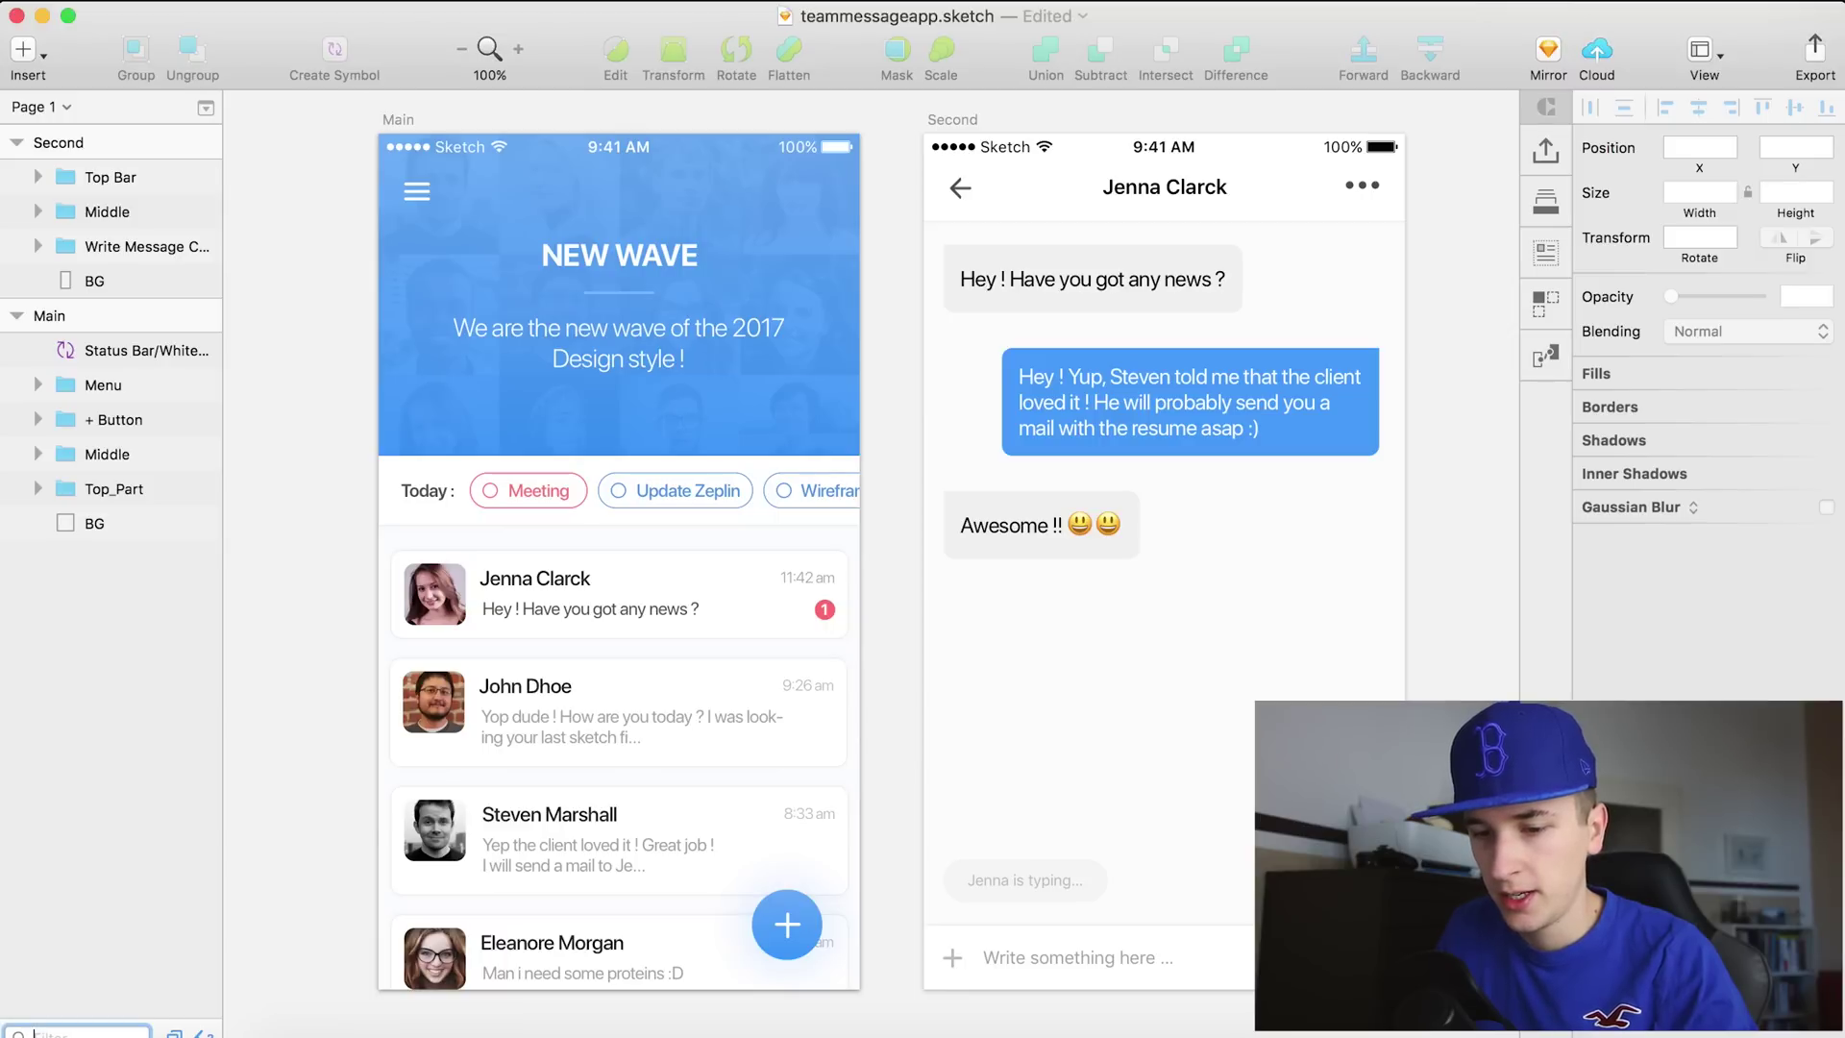
left_click_drag(60, 1016, 59, 977)
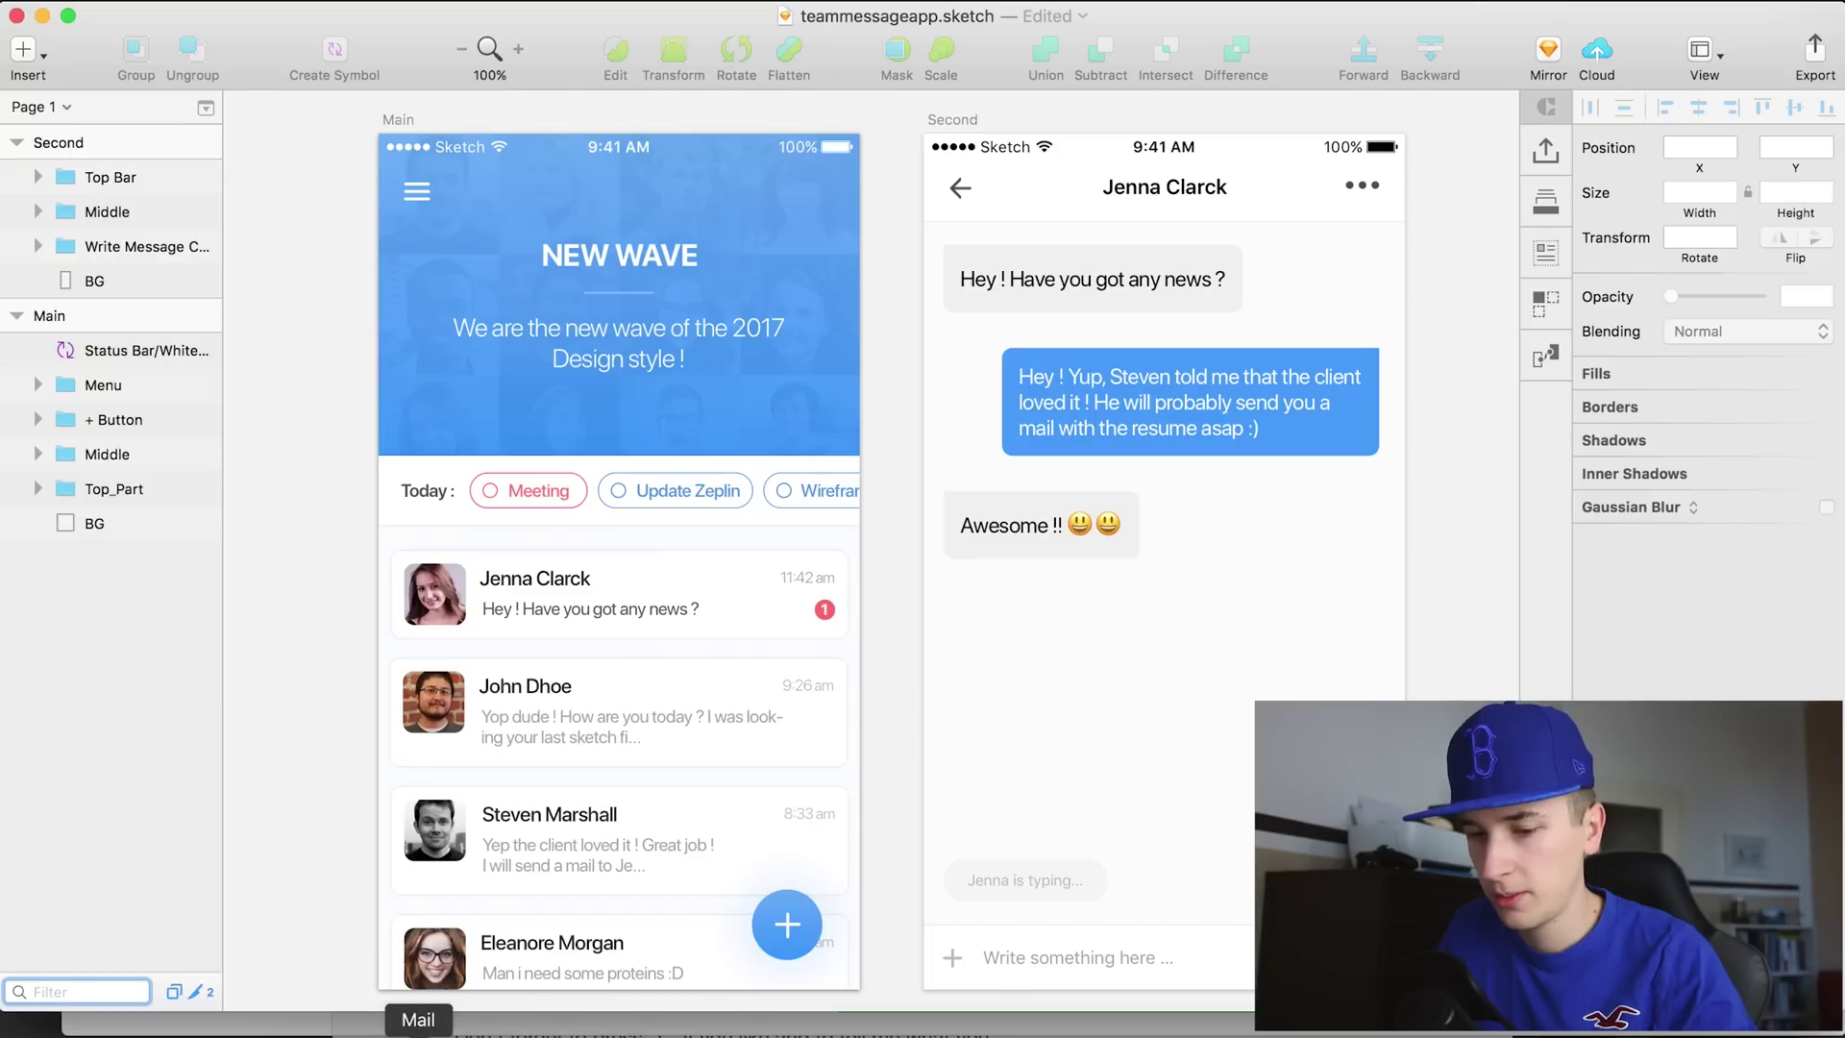
right_click(379, 1027)
left_click(381, 1015)
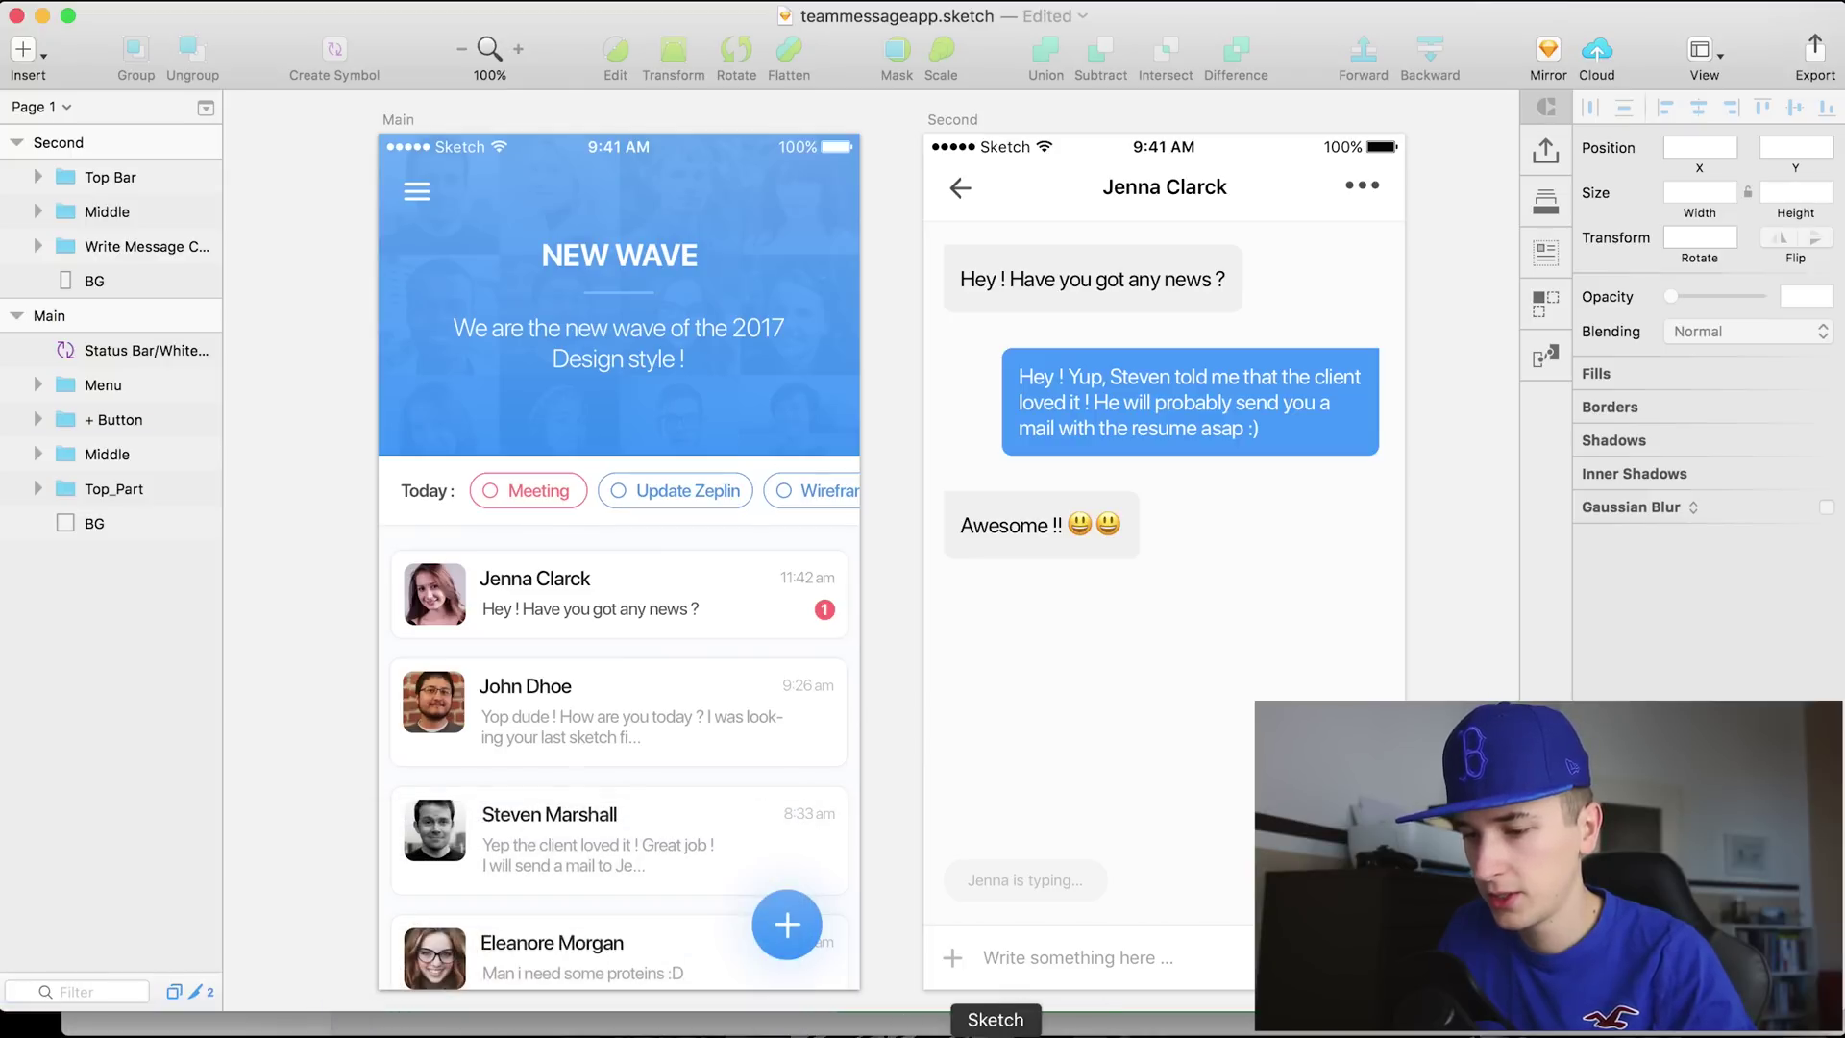
Switch back to Principle, enlarge its window and import the artboards from teammessageapp.sketch at ×2 scale
left_click(1031, 1024)
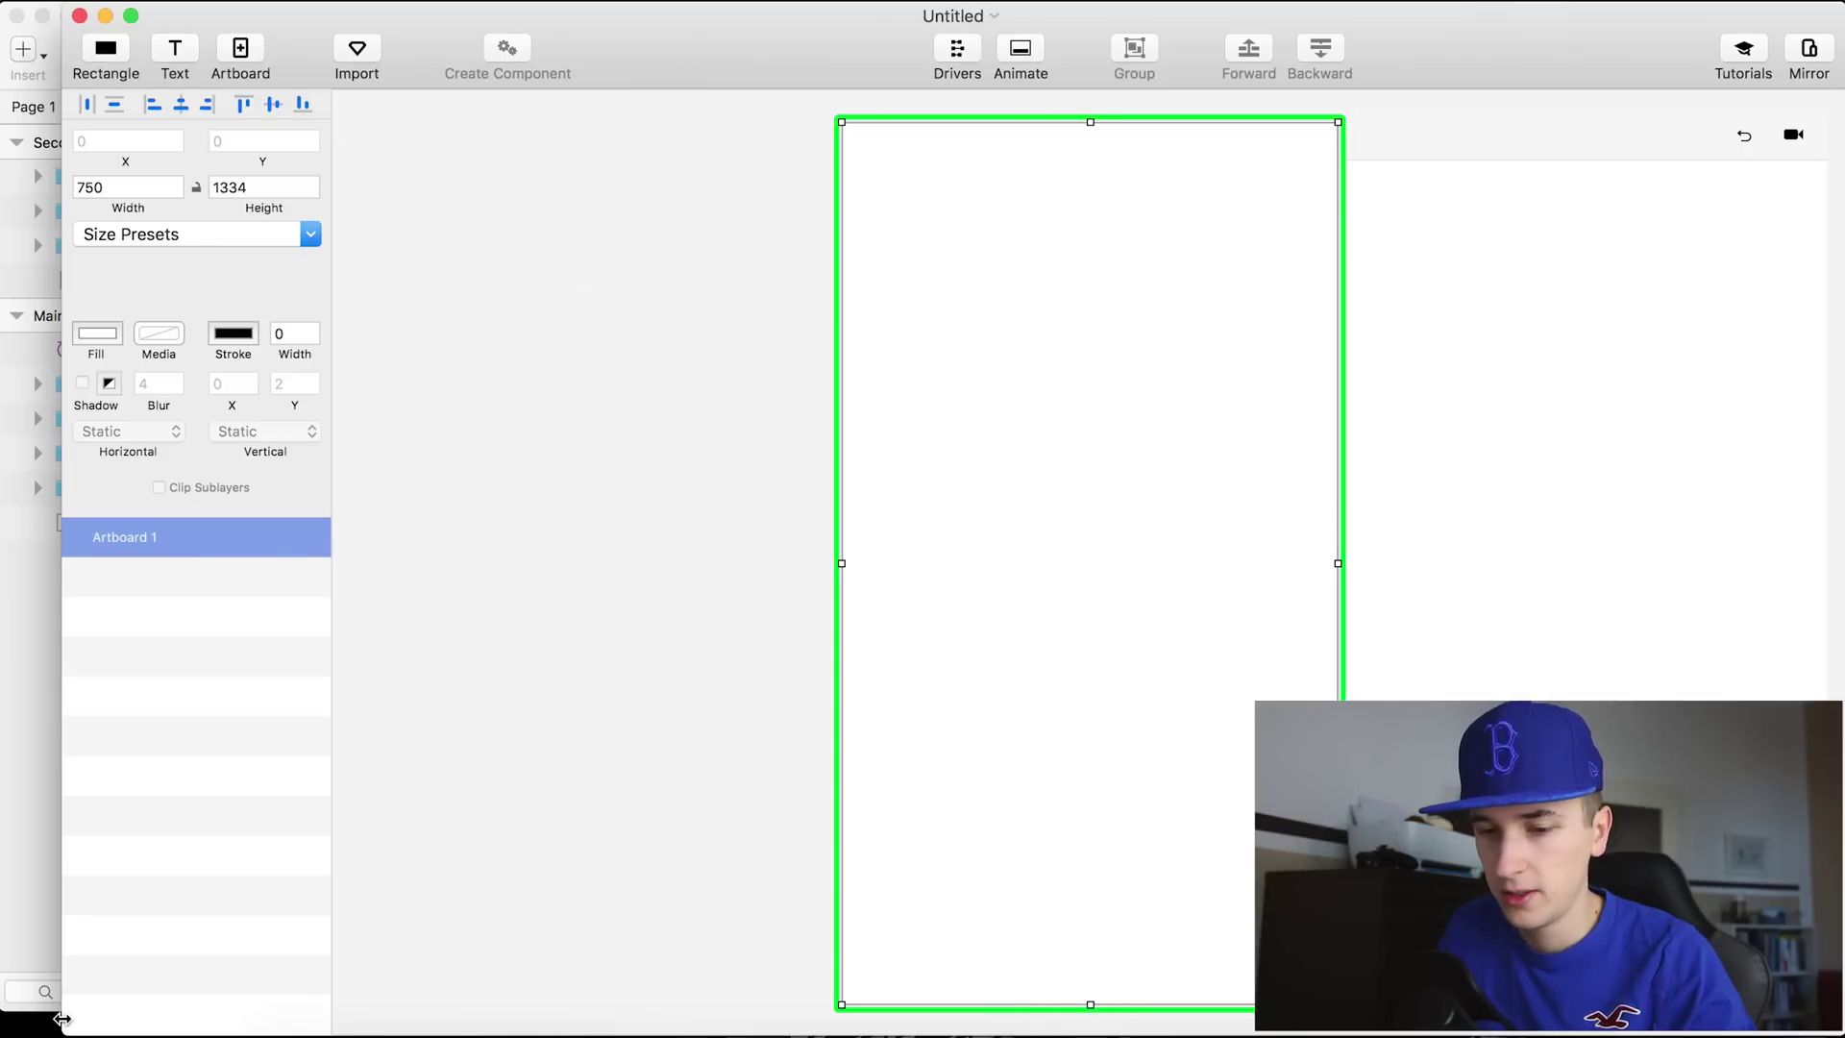
left_click_drag(61, 1027, 3, 1000)
left_click(292, 55)
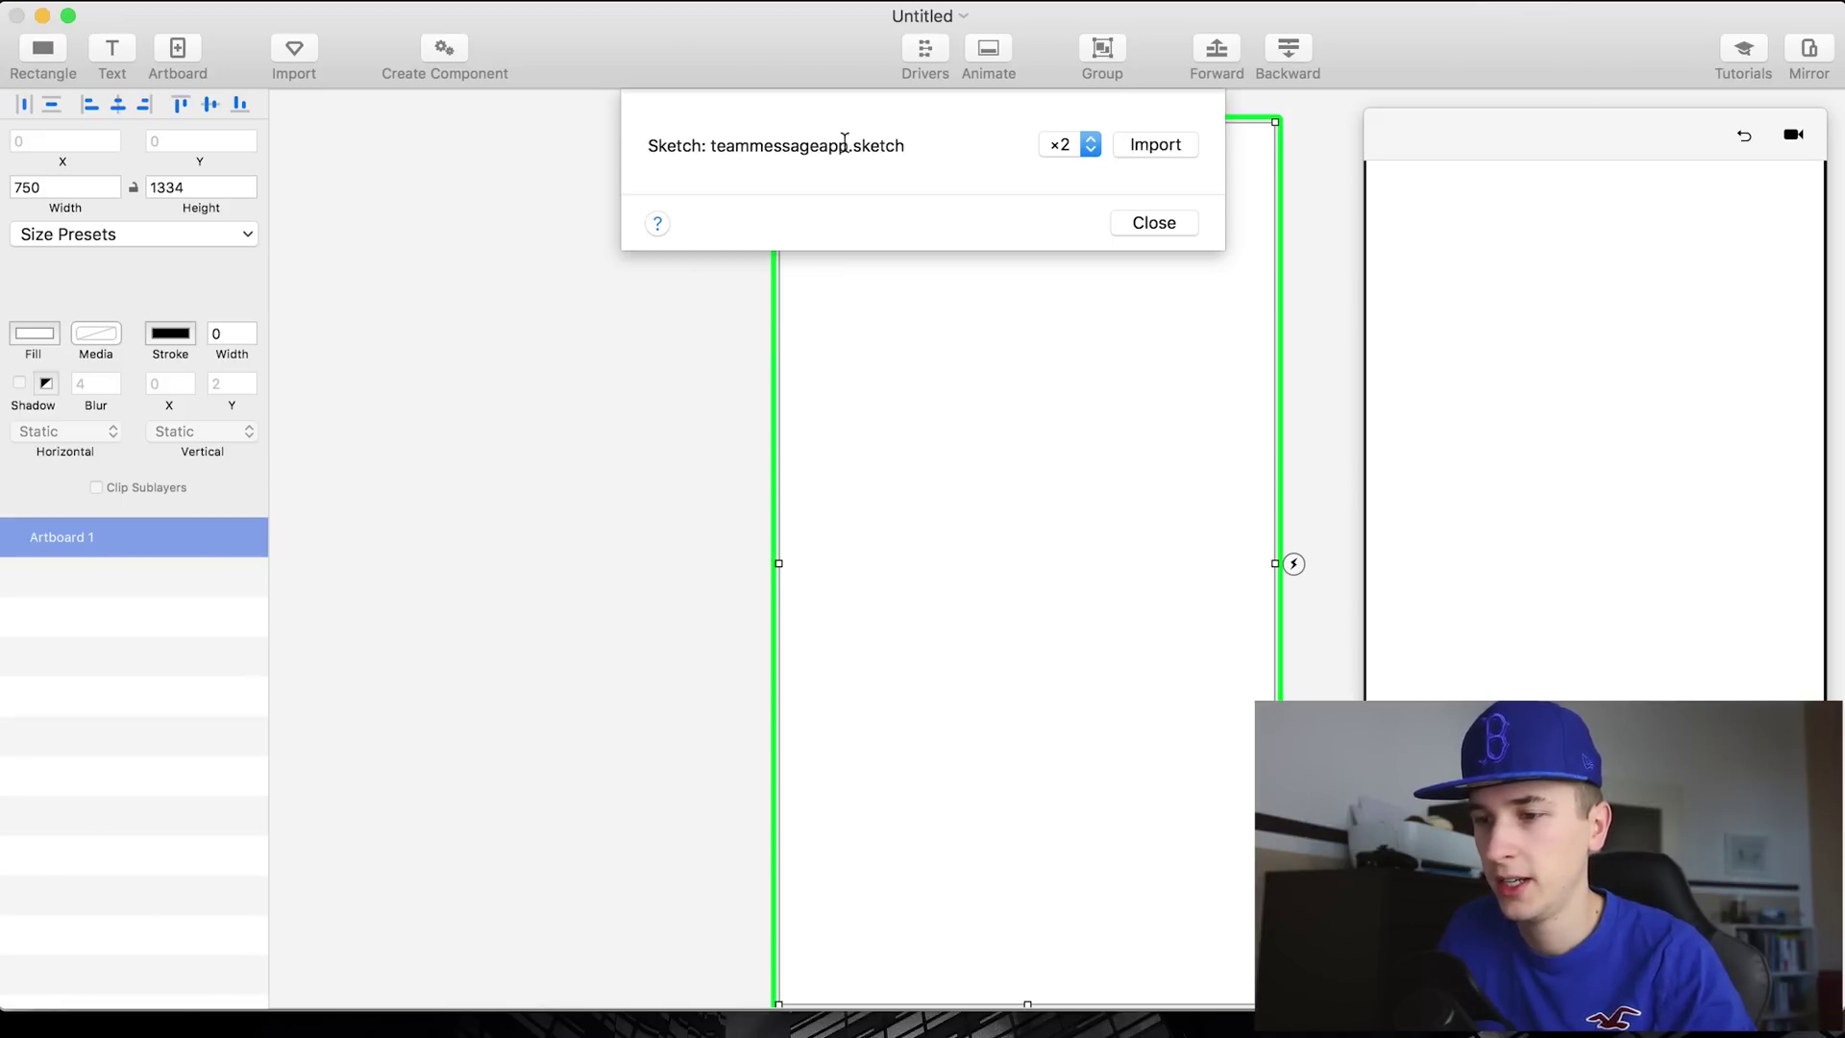
left_click(1148, 143)
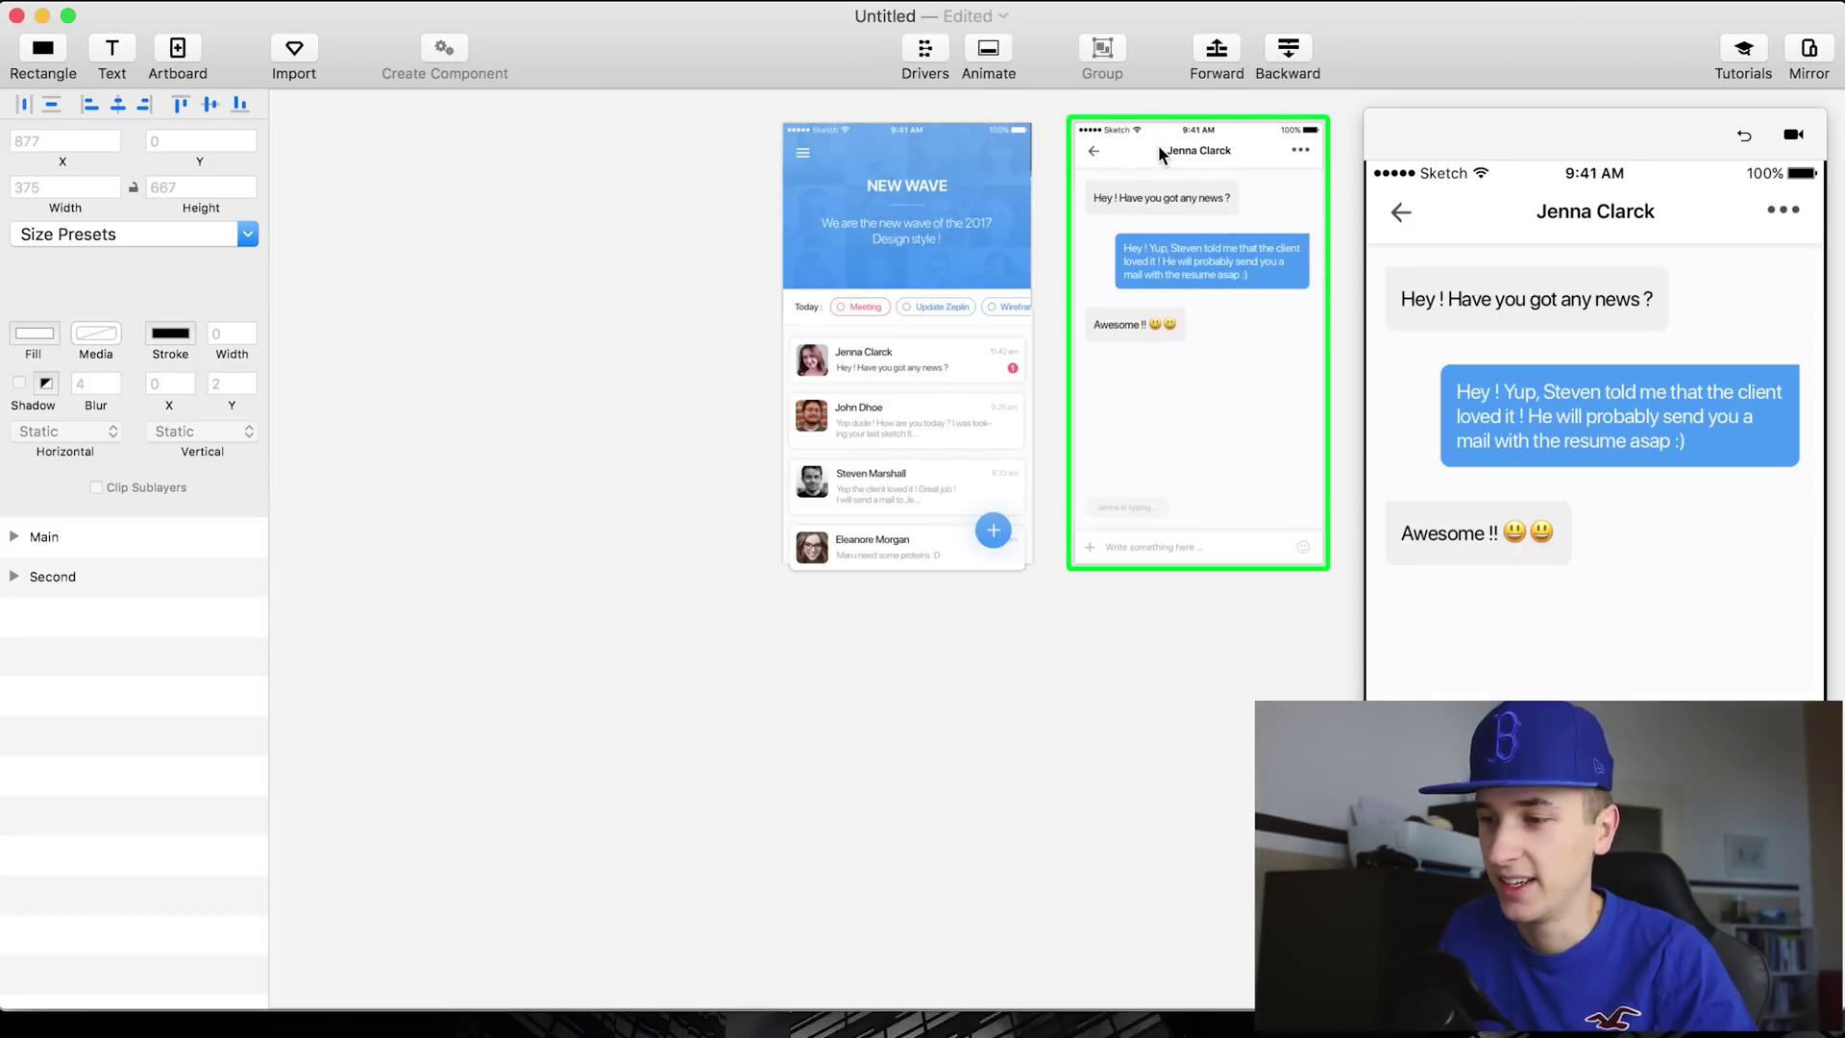
Shrink the floating preview window so that it leaves room for the imported Main and Second artboards
scroll(998, 279, "right", 2)
left_click_drag(1374, 961, 1498, 535)
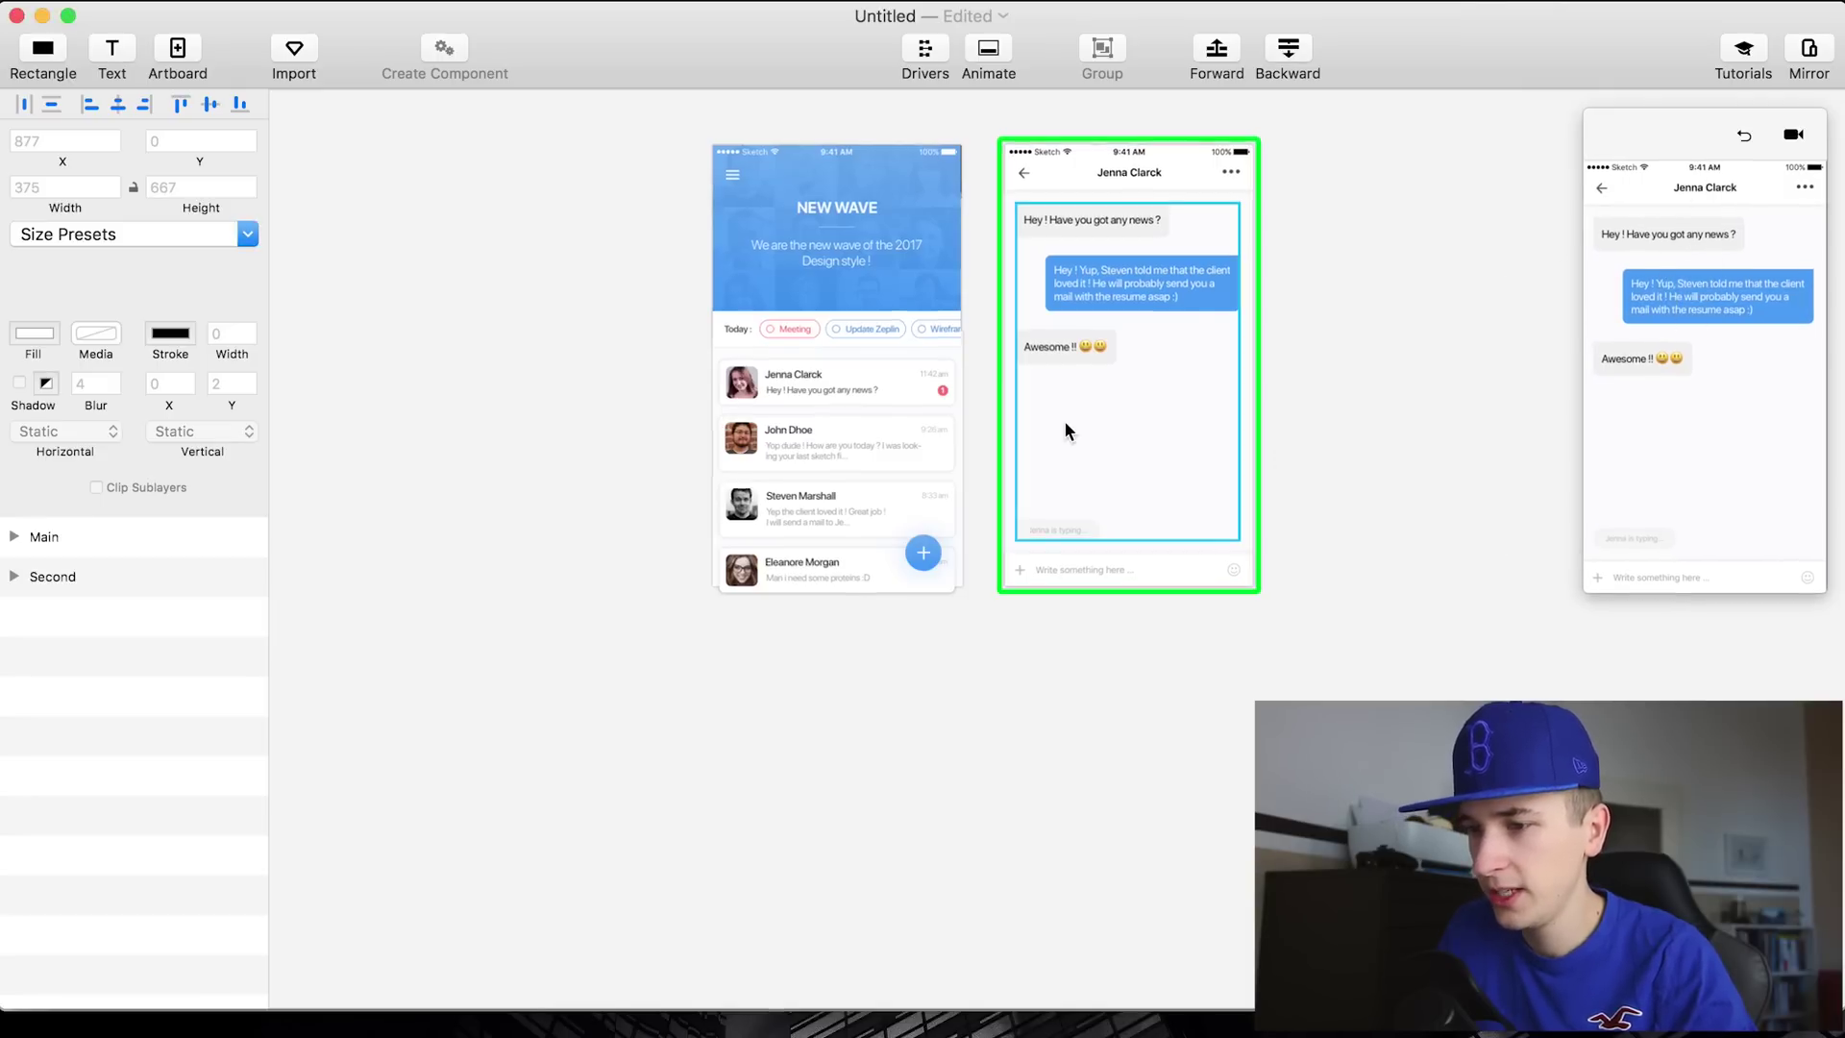
scroll(1064, 430, "up", 5)
scroll(1064, 429, "down", 2)
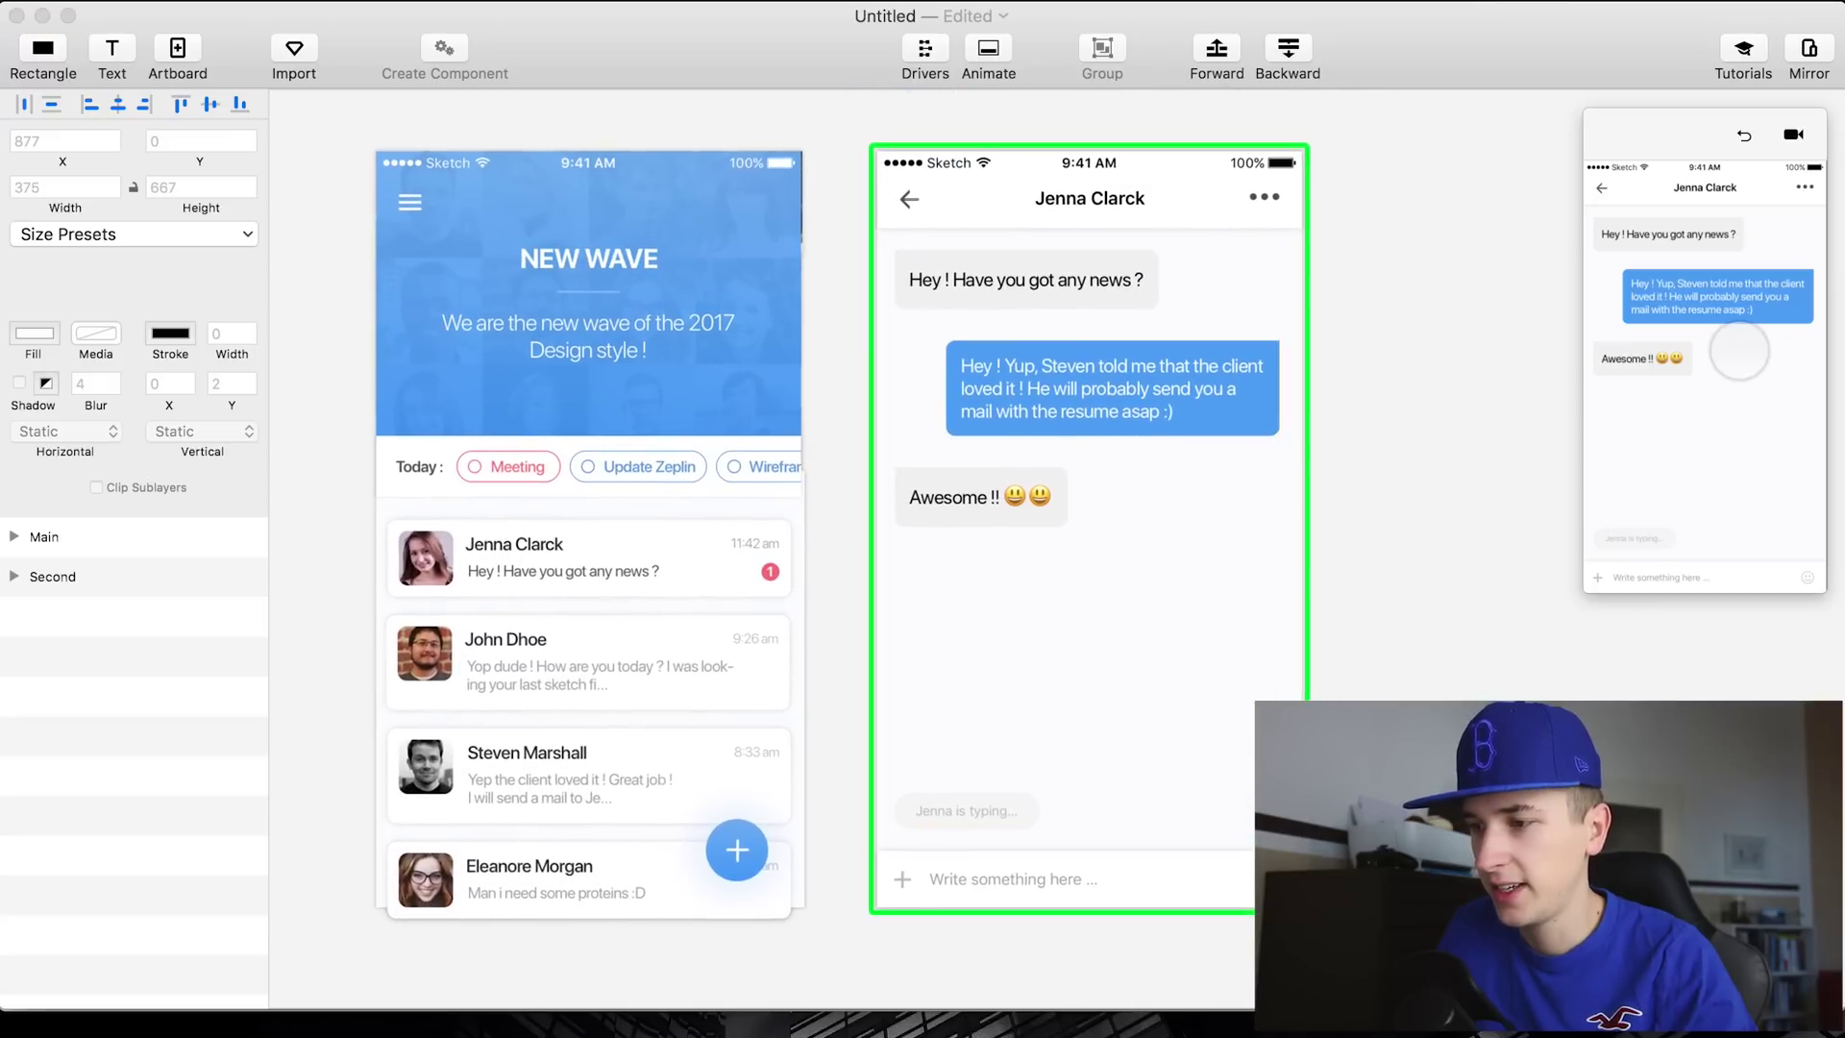
Link the Container_01 group, the first message cell on the Main artboard, to the Second artboard with a Tap trigger
left_click(690, 249)
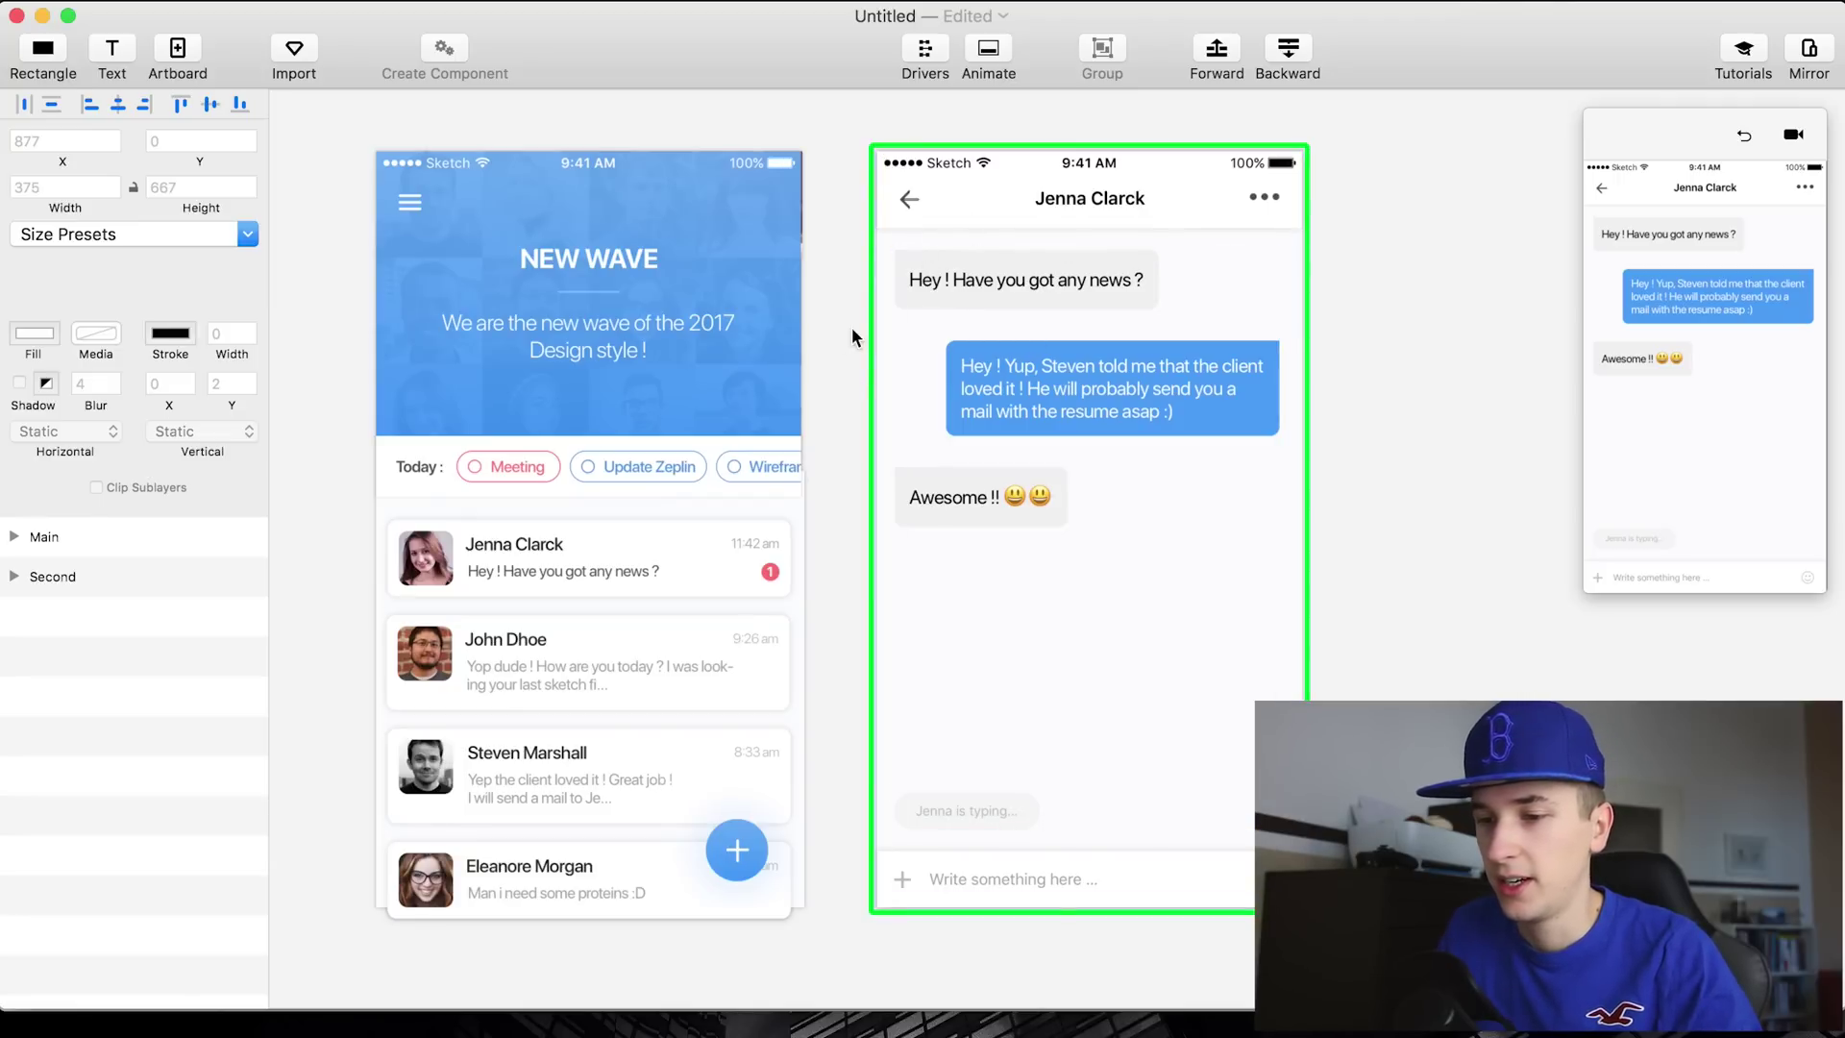
left_click(611, 585)
left_click(611, 585, "super")
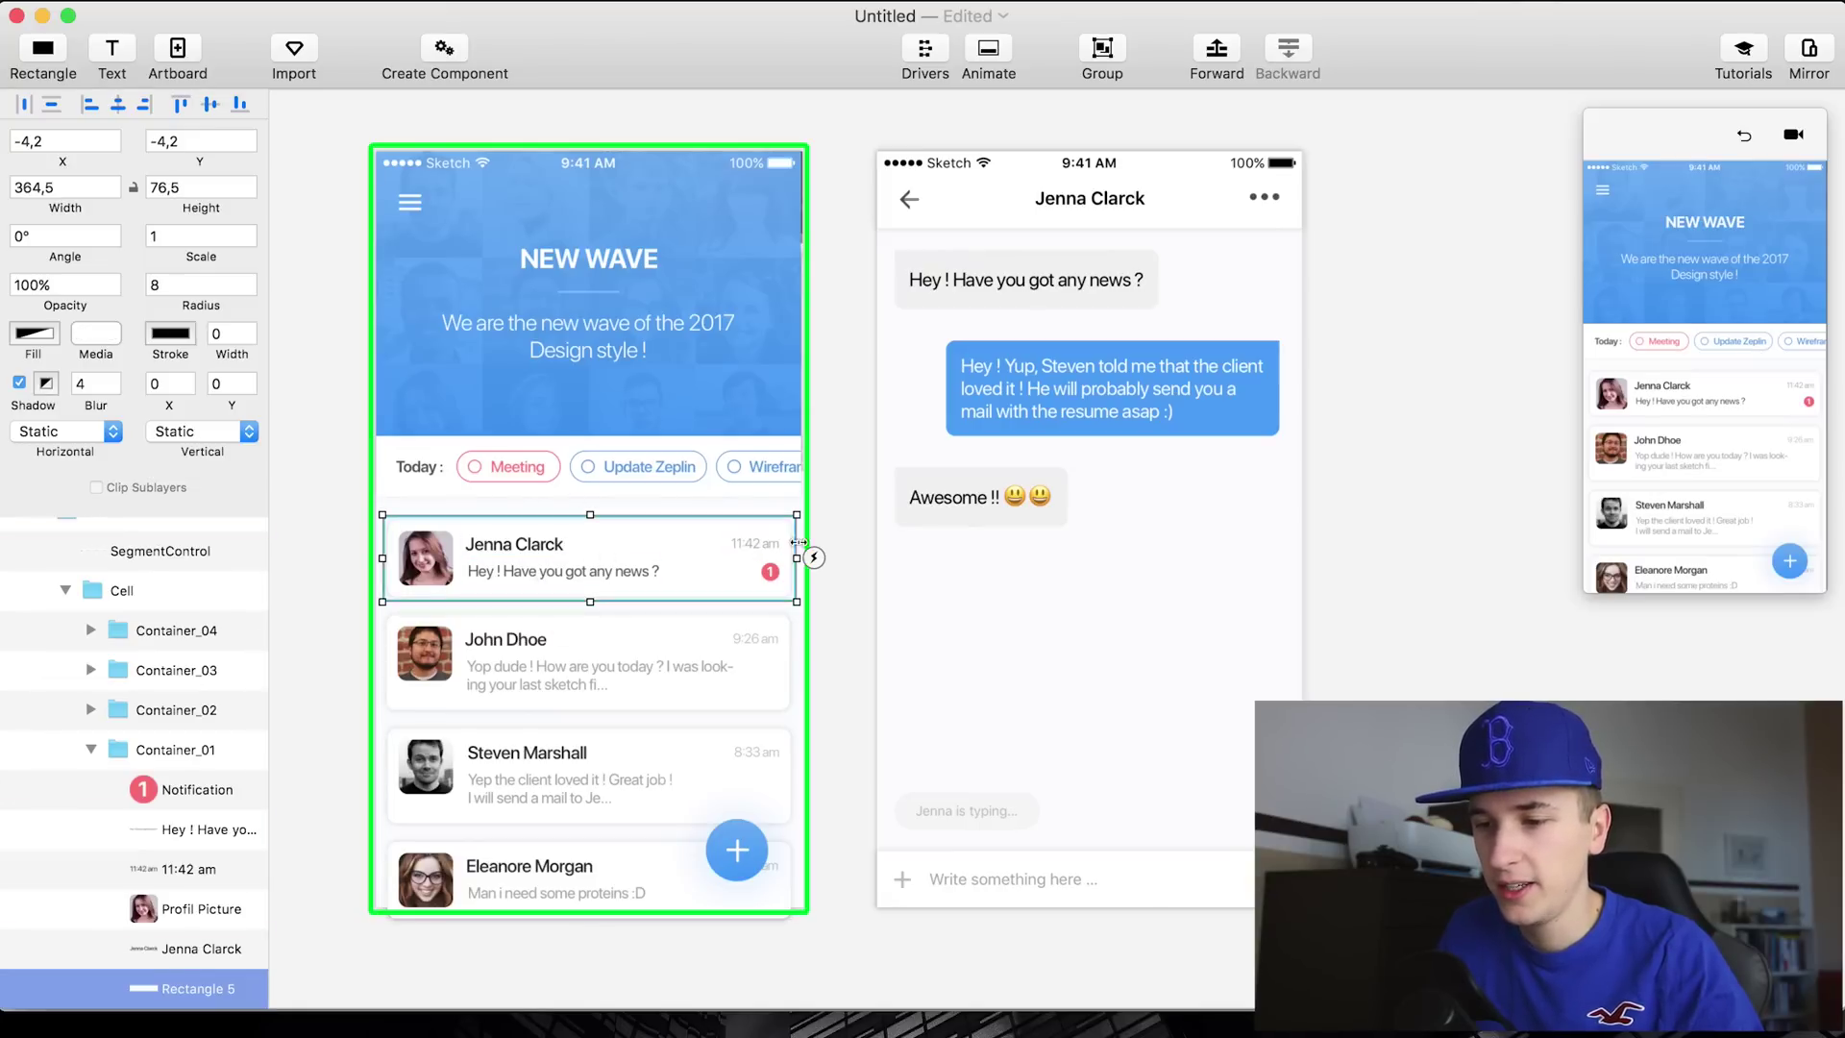
scroll(182, 711, "down", 2)
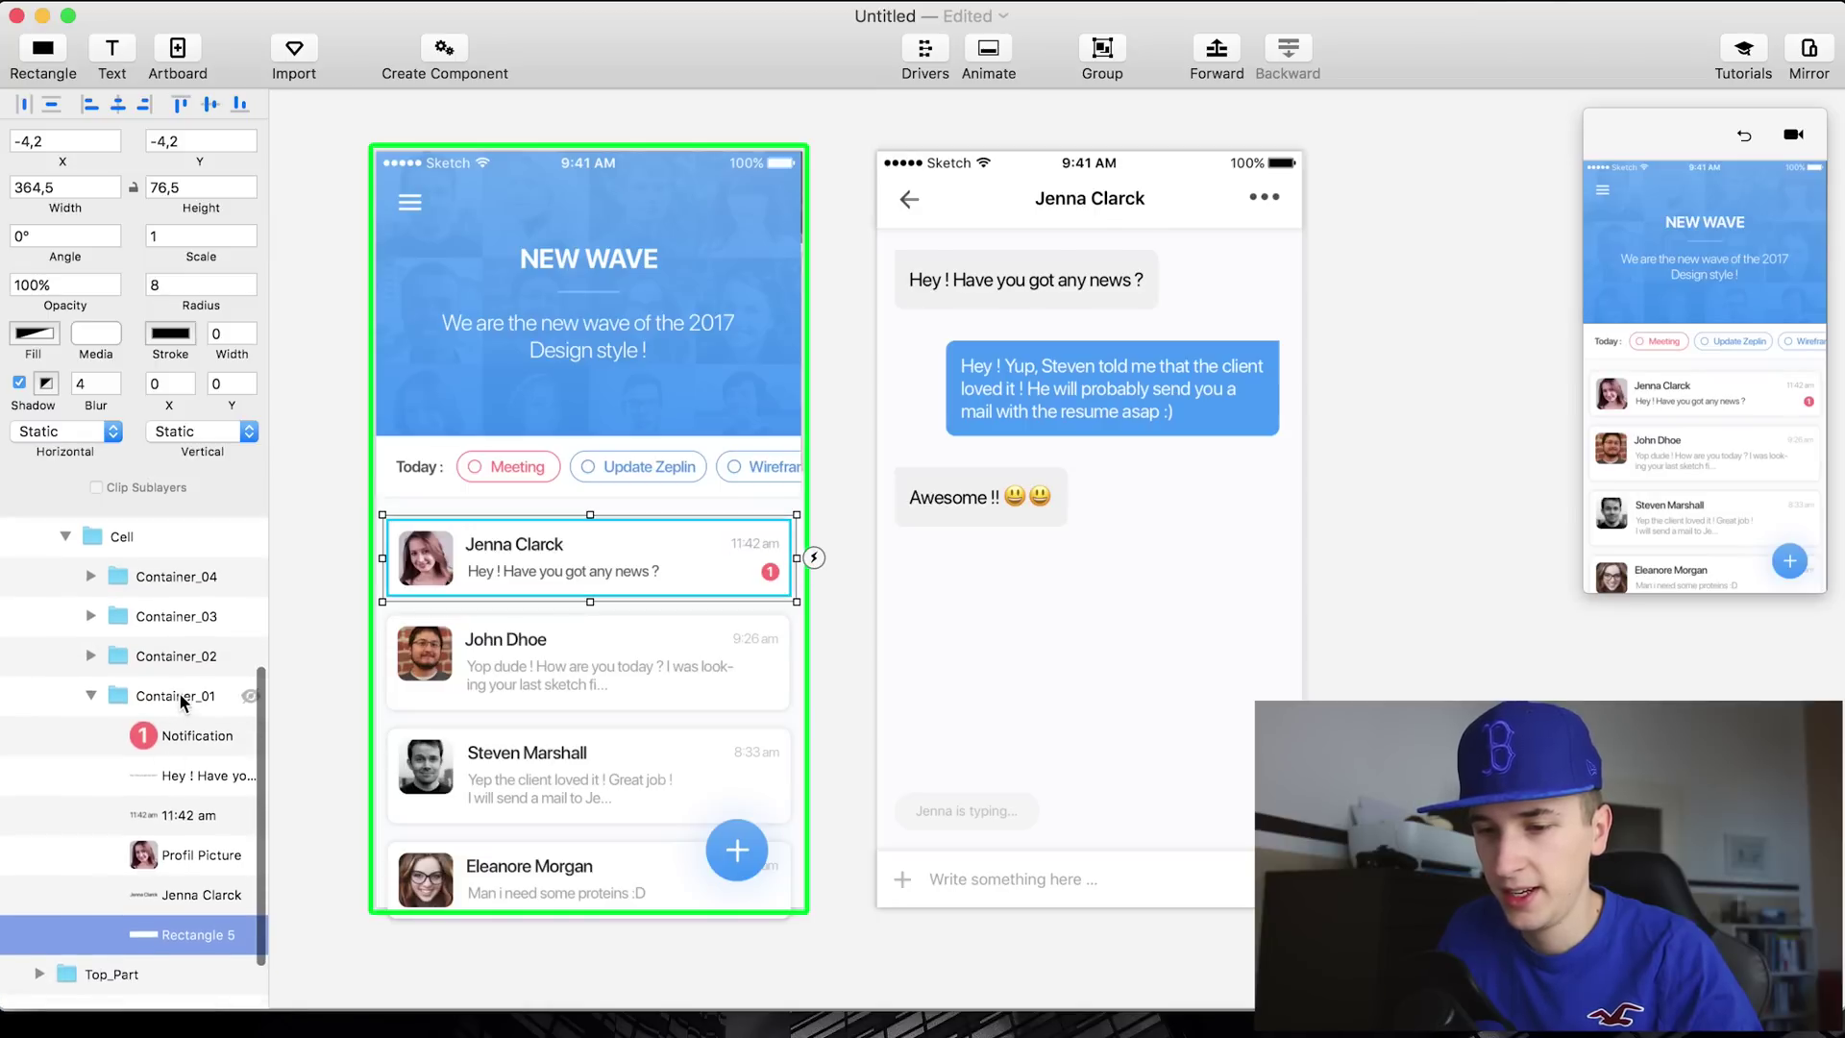
scroll(120, 654, "up", 4)
scroll(120, 659, "down", 4)
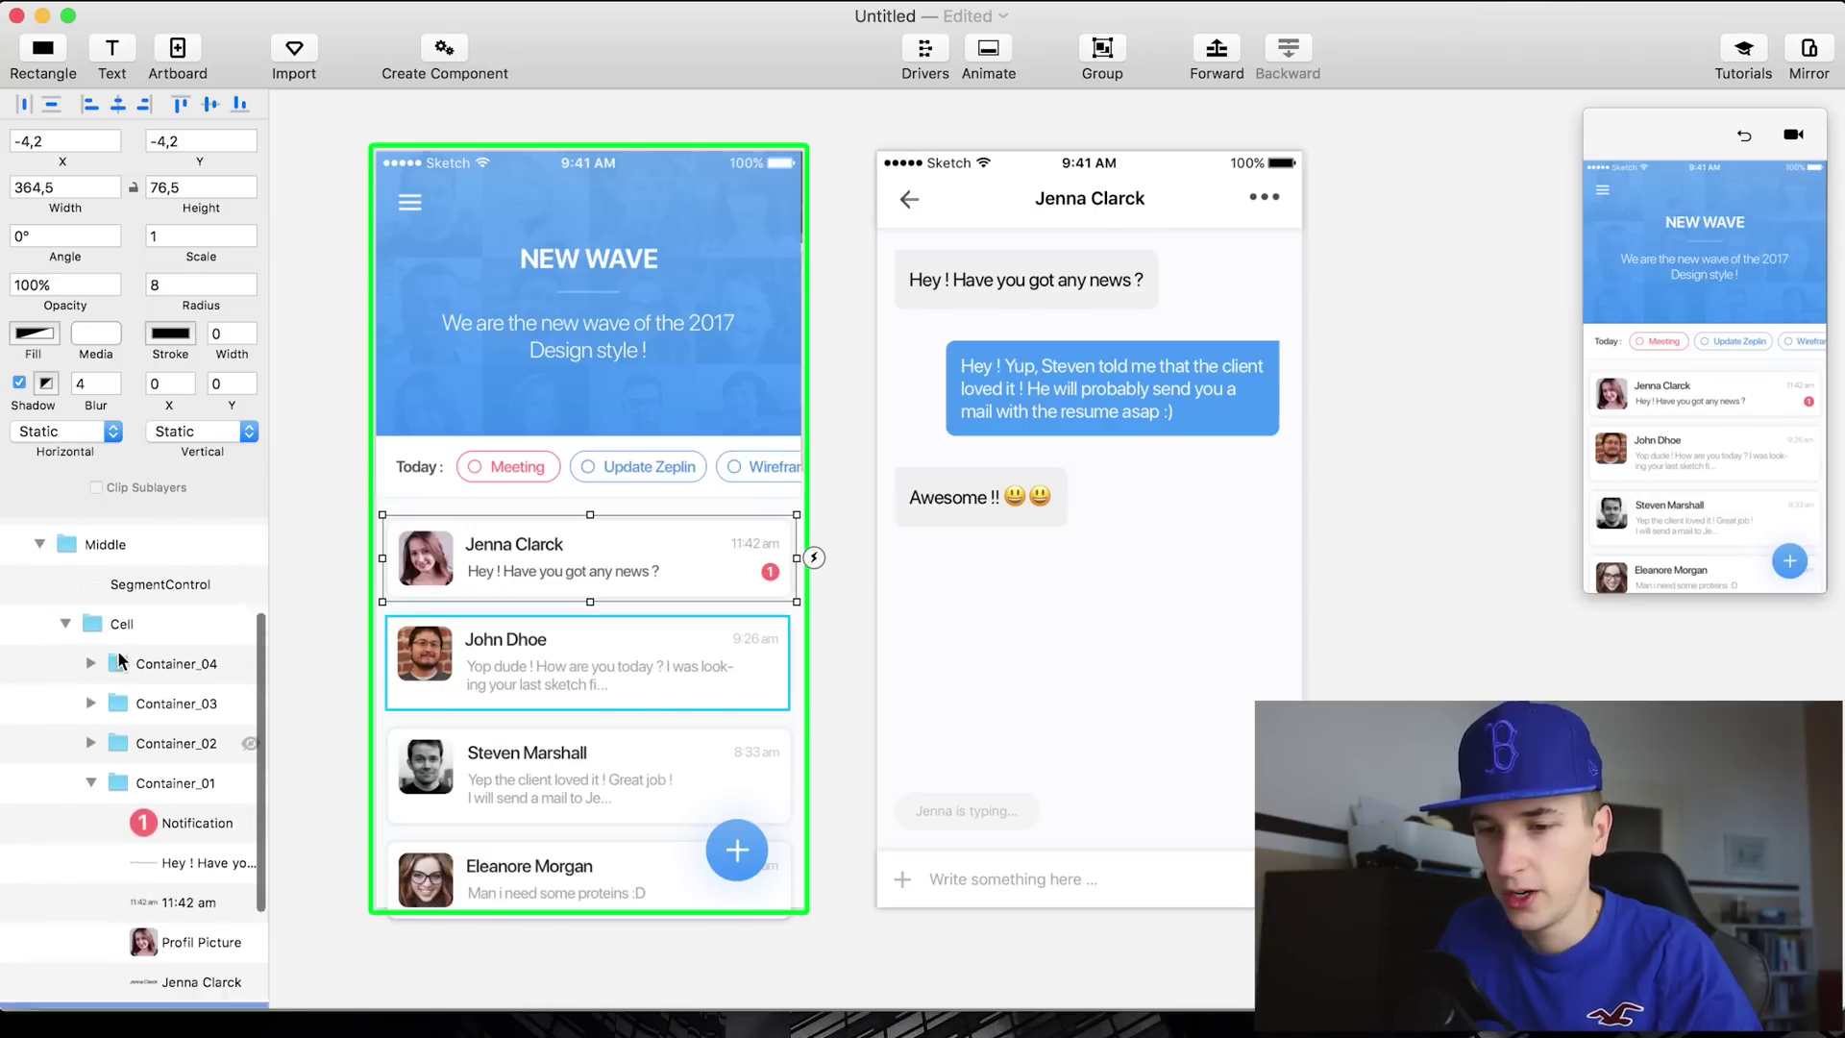
scroll(121, 659, "down", 2)
left_click(133, 666)
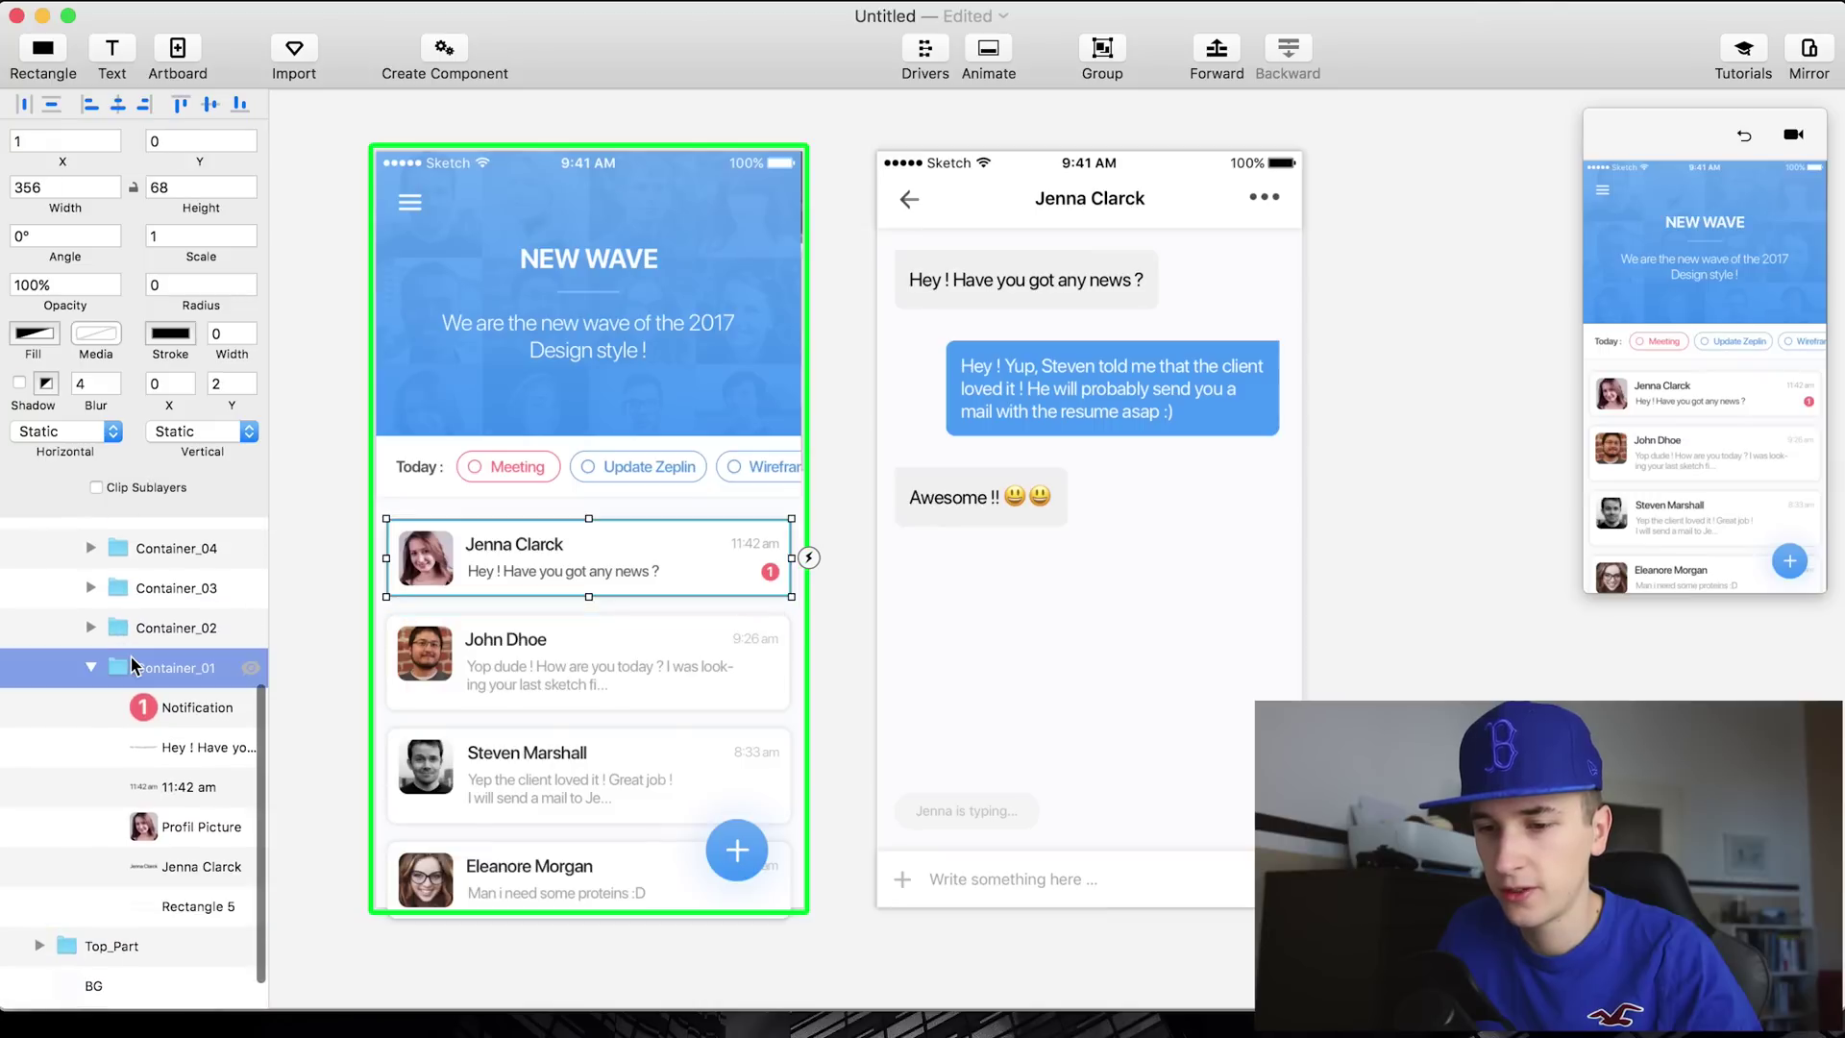
scroll(135, 661, "up", 1)
scroll(139, 659, "down", 1)
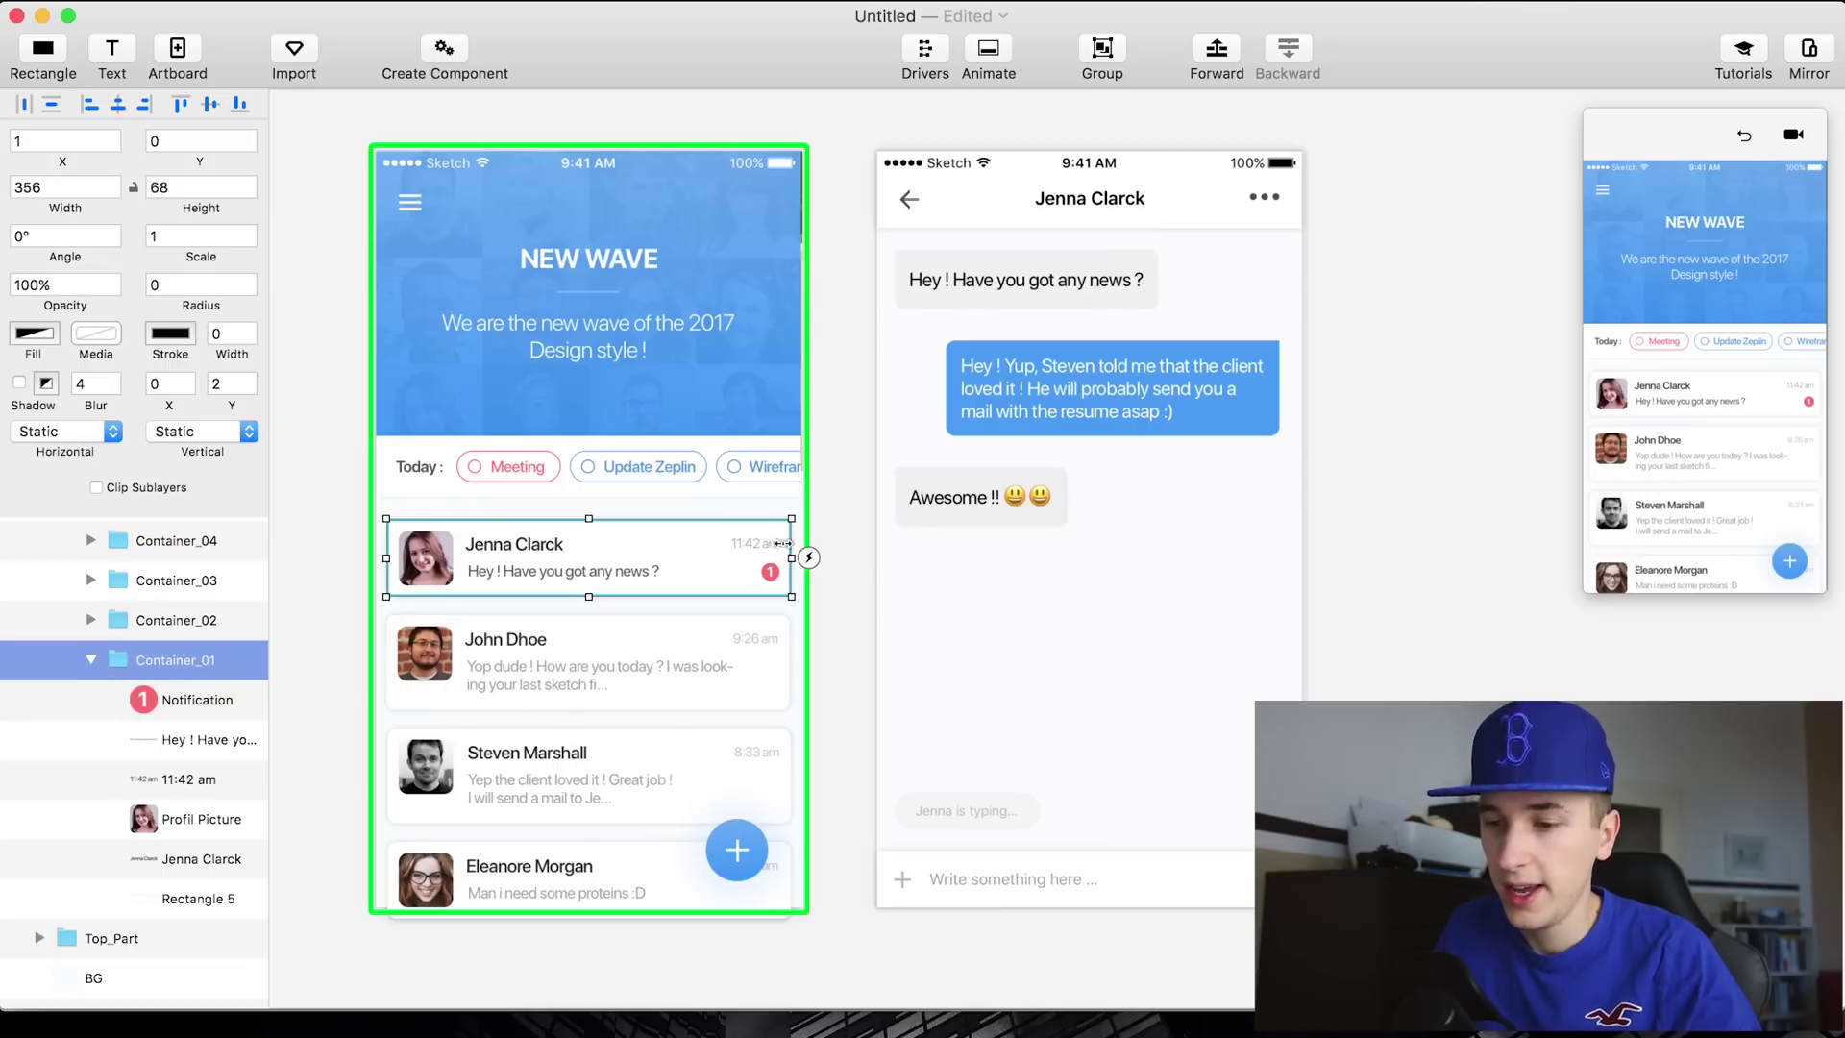
left_click(810, 559)
left_click(846, 429)
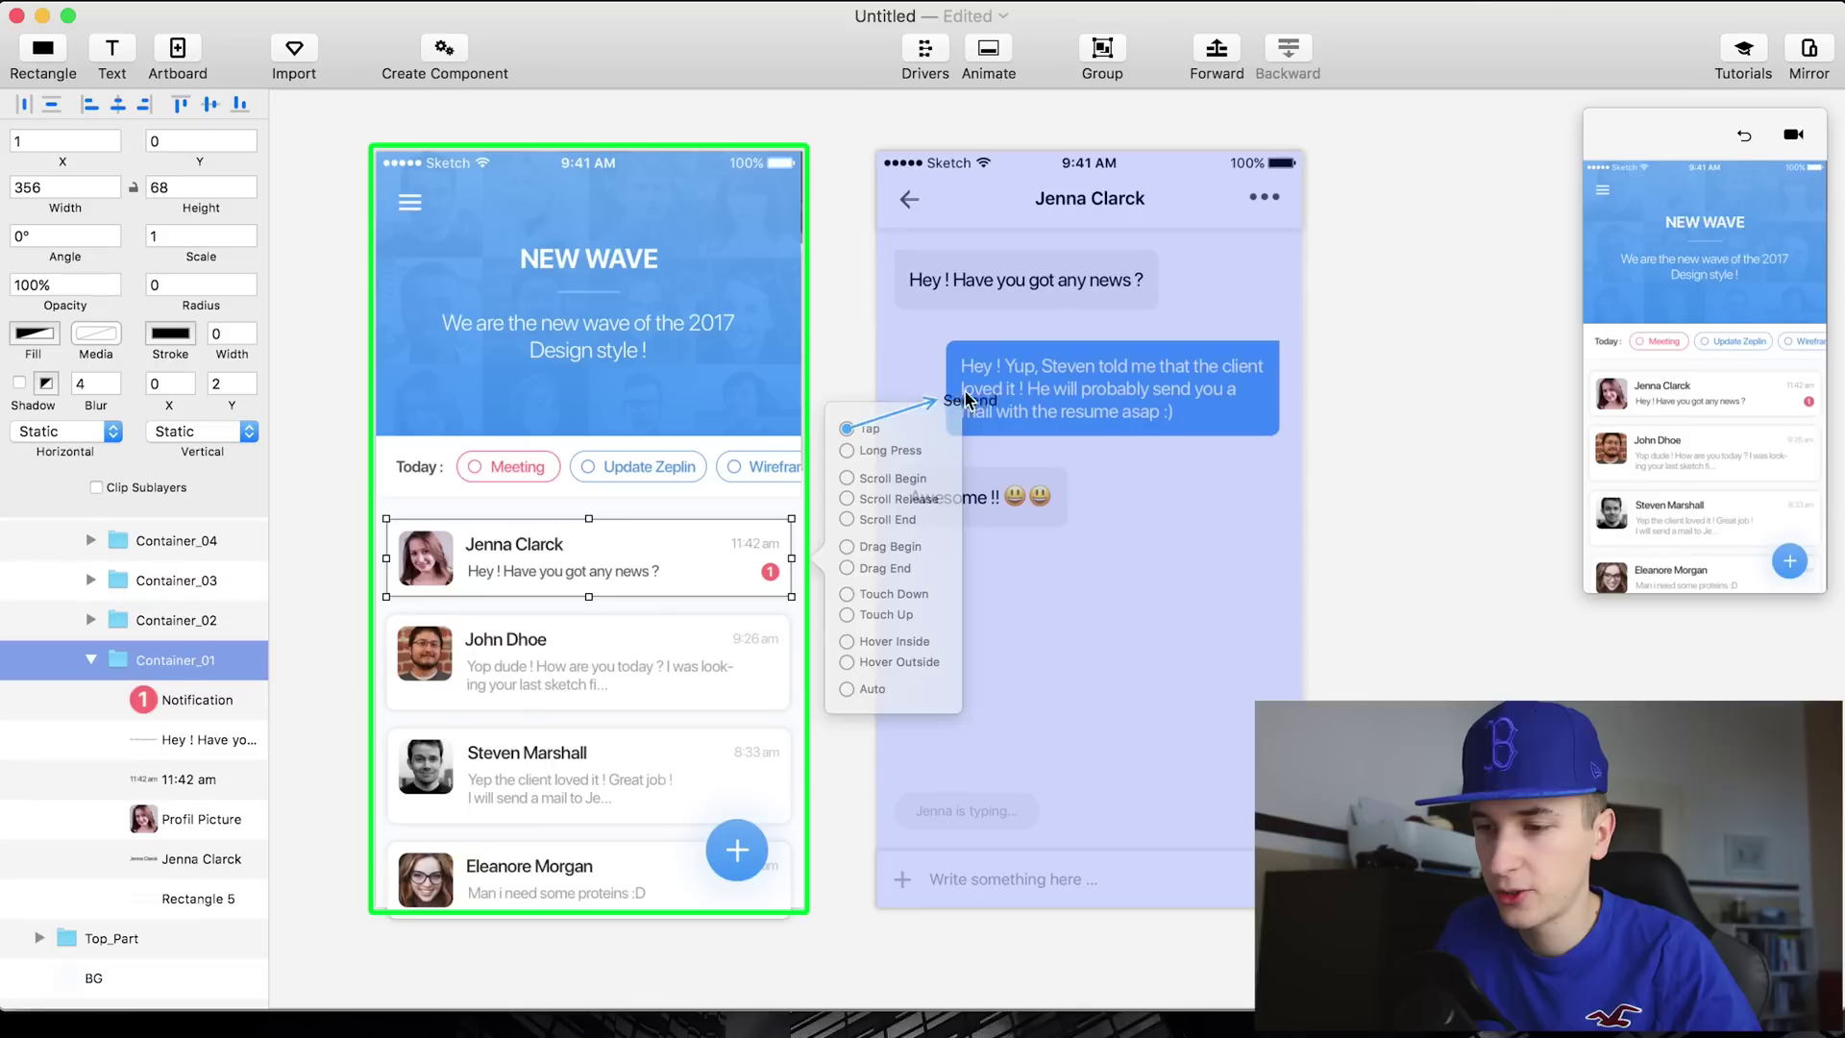
left_click(1004, 309)
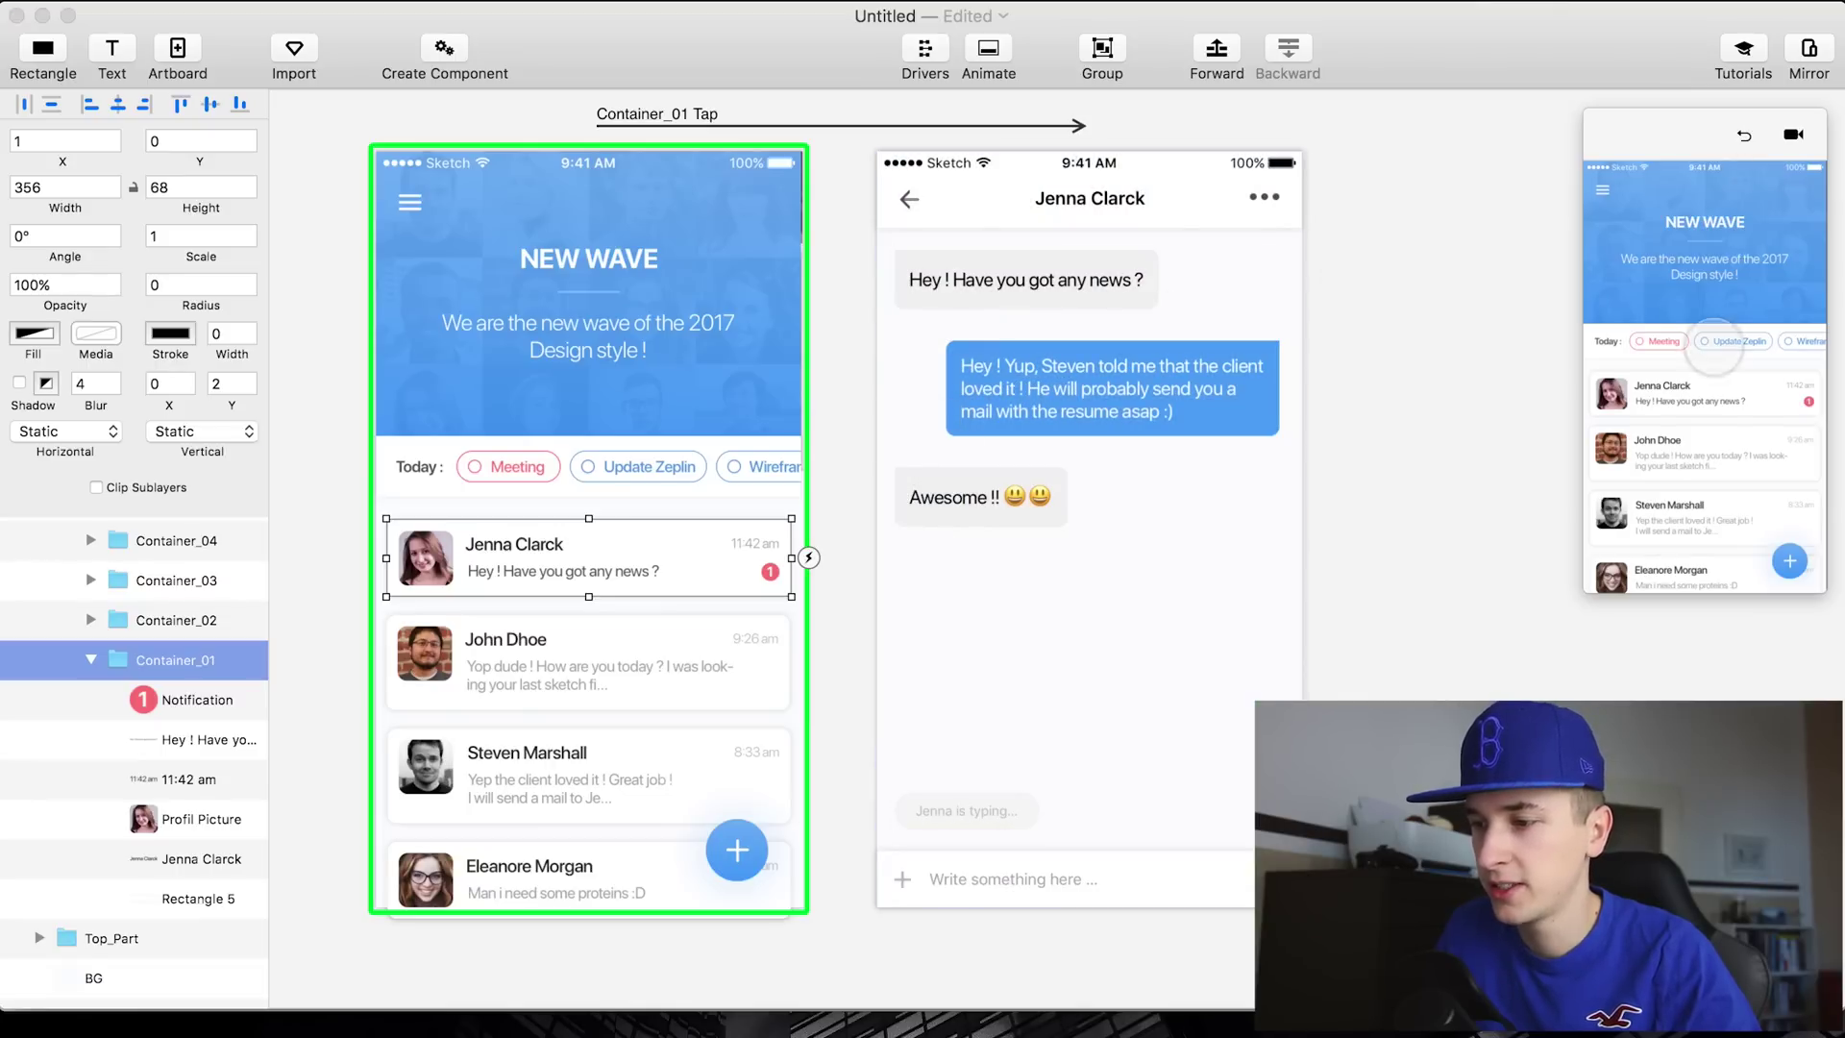
Test the Container_01 tap transition in the preview several times, rewinding to the Main screen between runs
left_click(1710, 389)
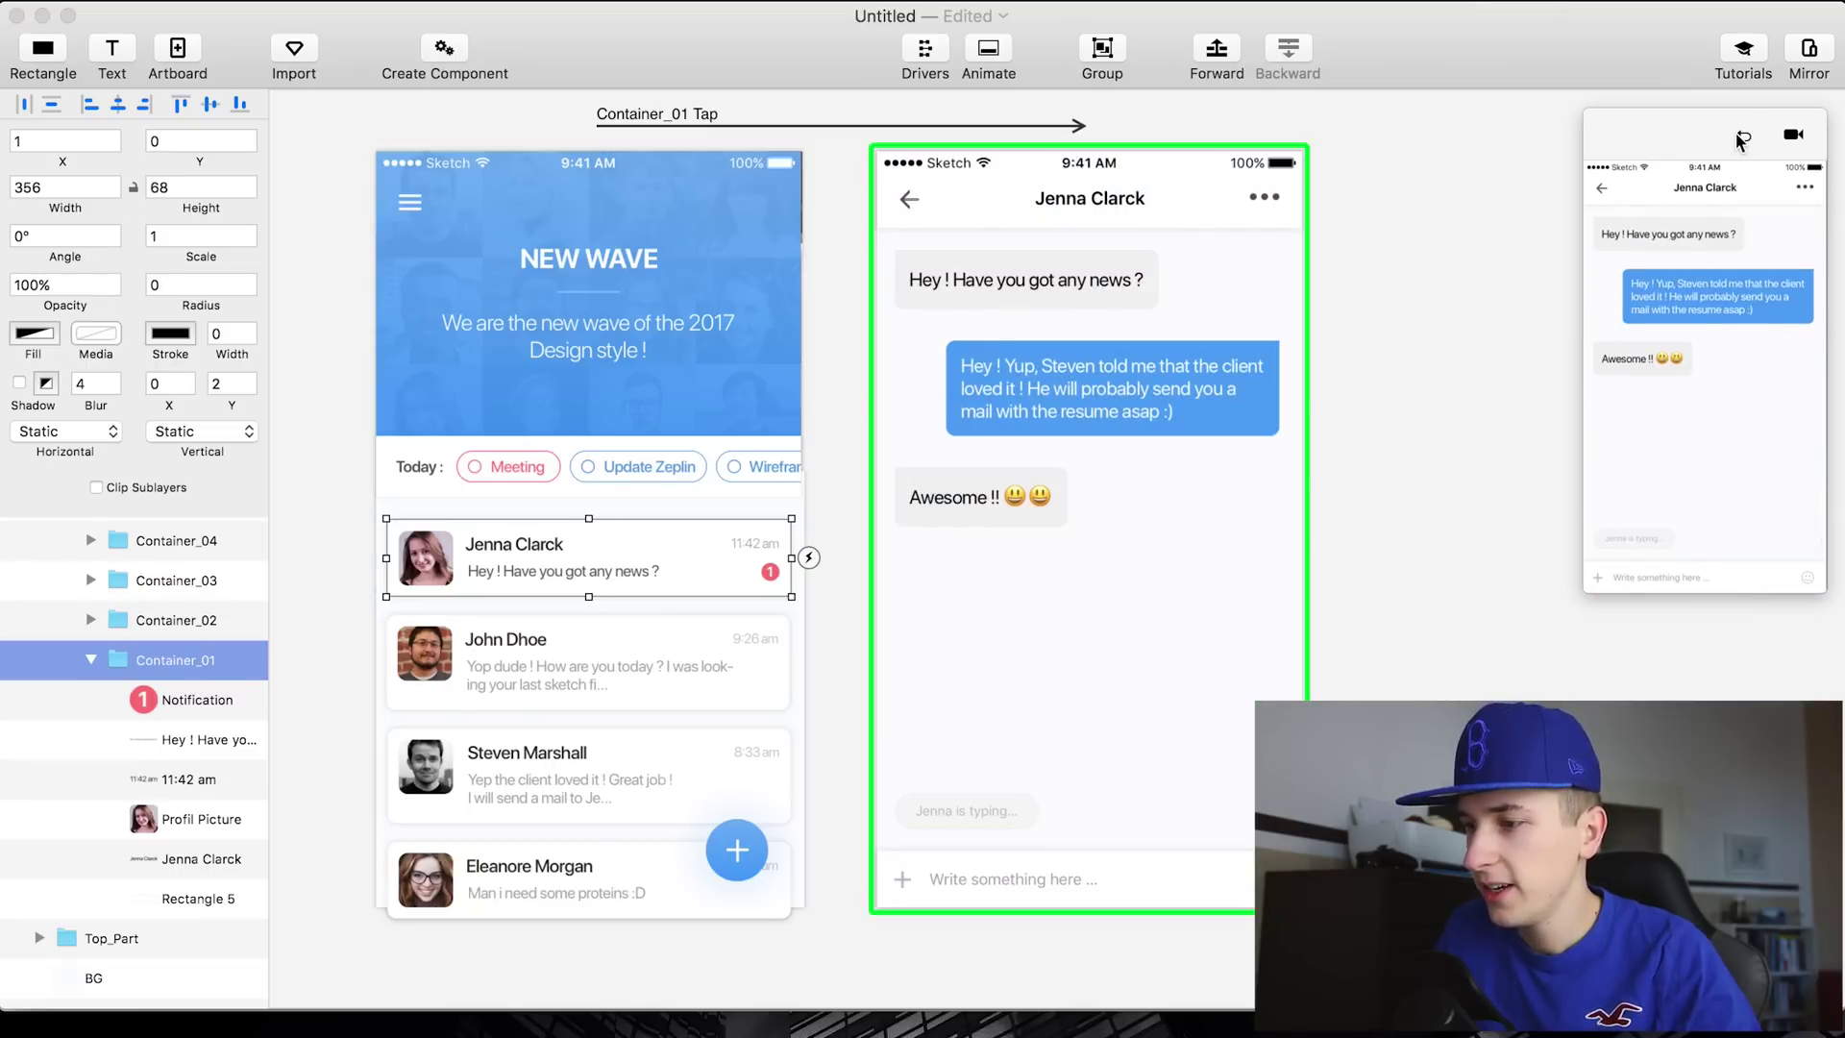
left_click(1740, 133)
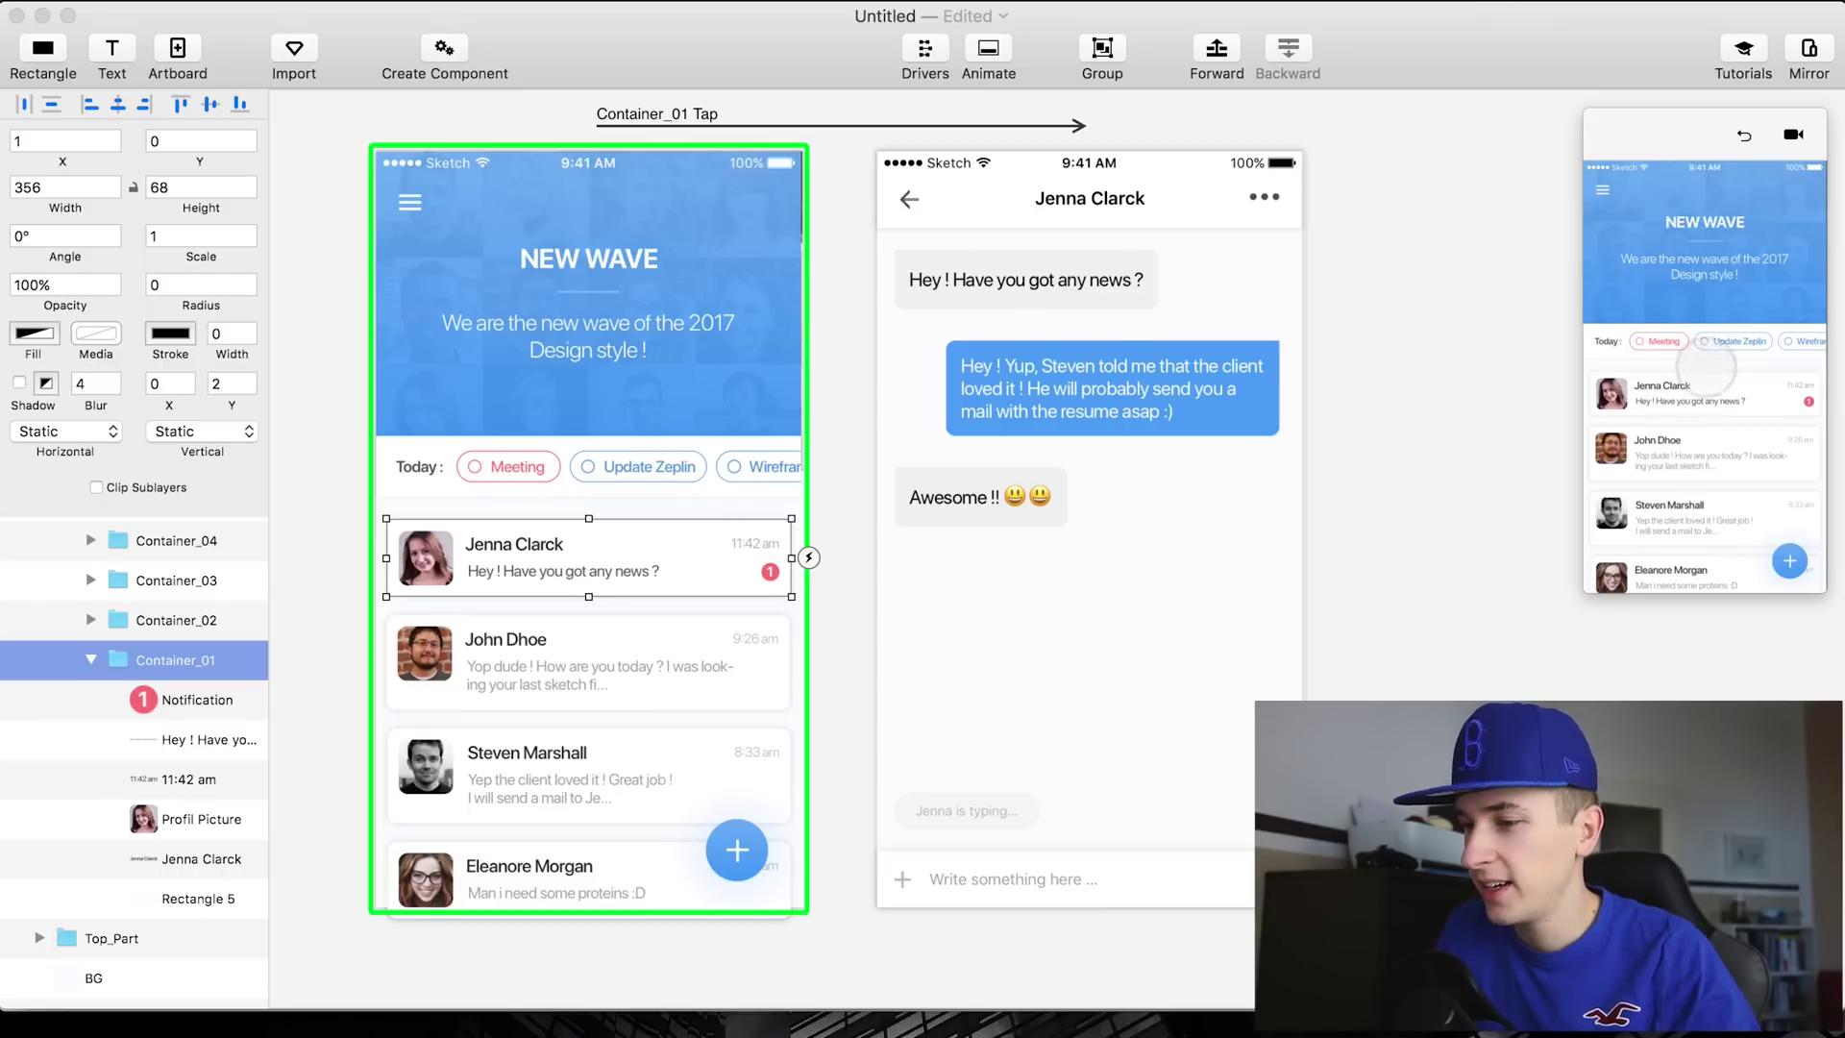
left_click(1661, 402)
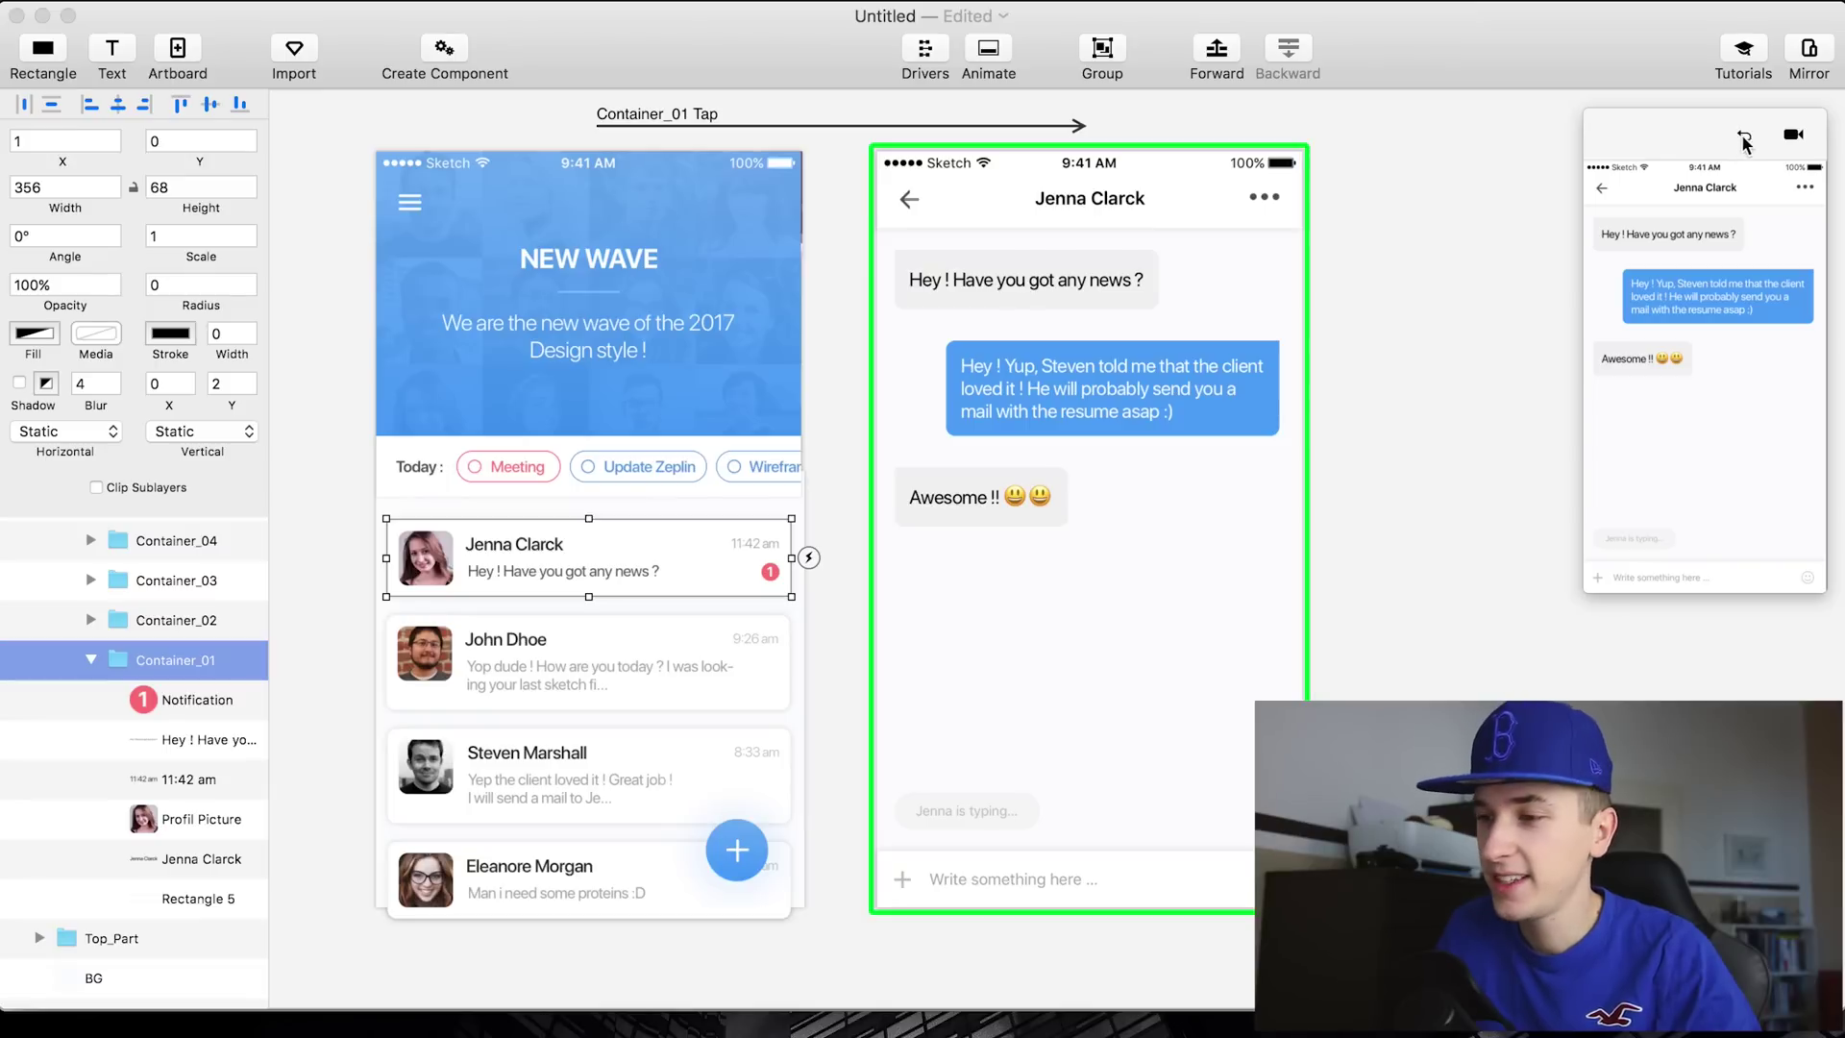
left_click(1745, 134)
left_click(1662, 399)
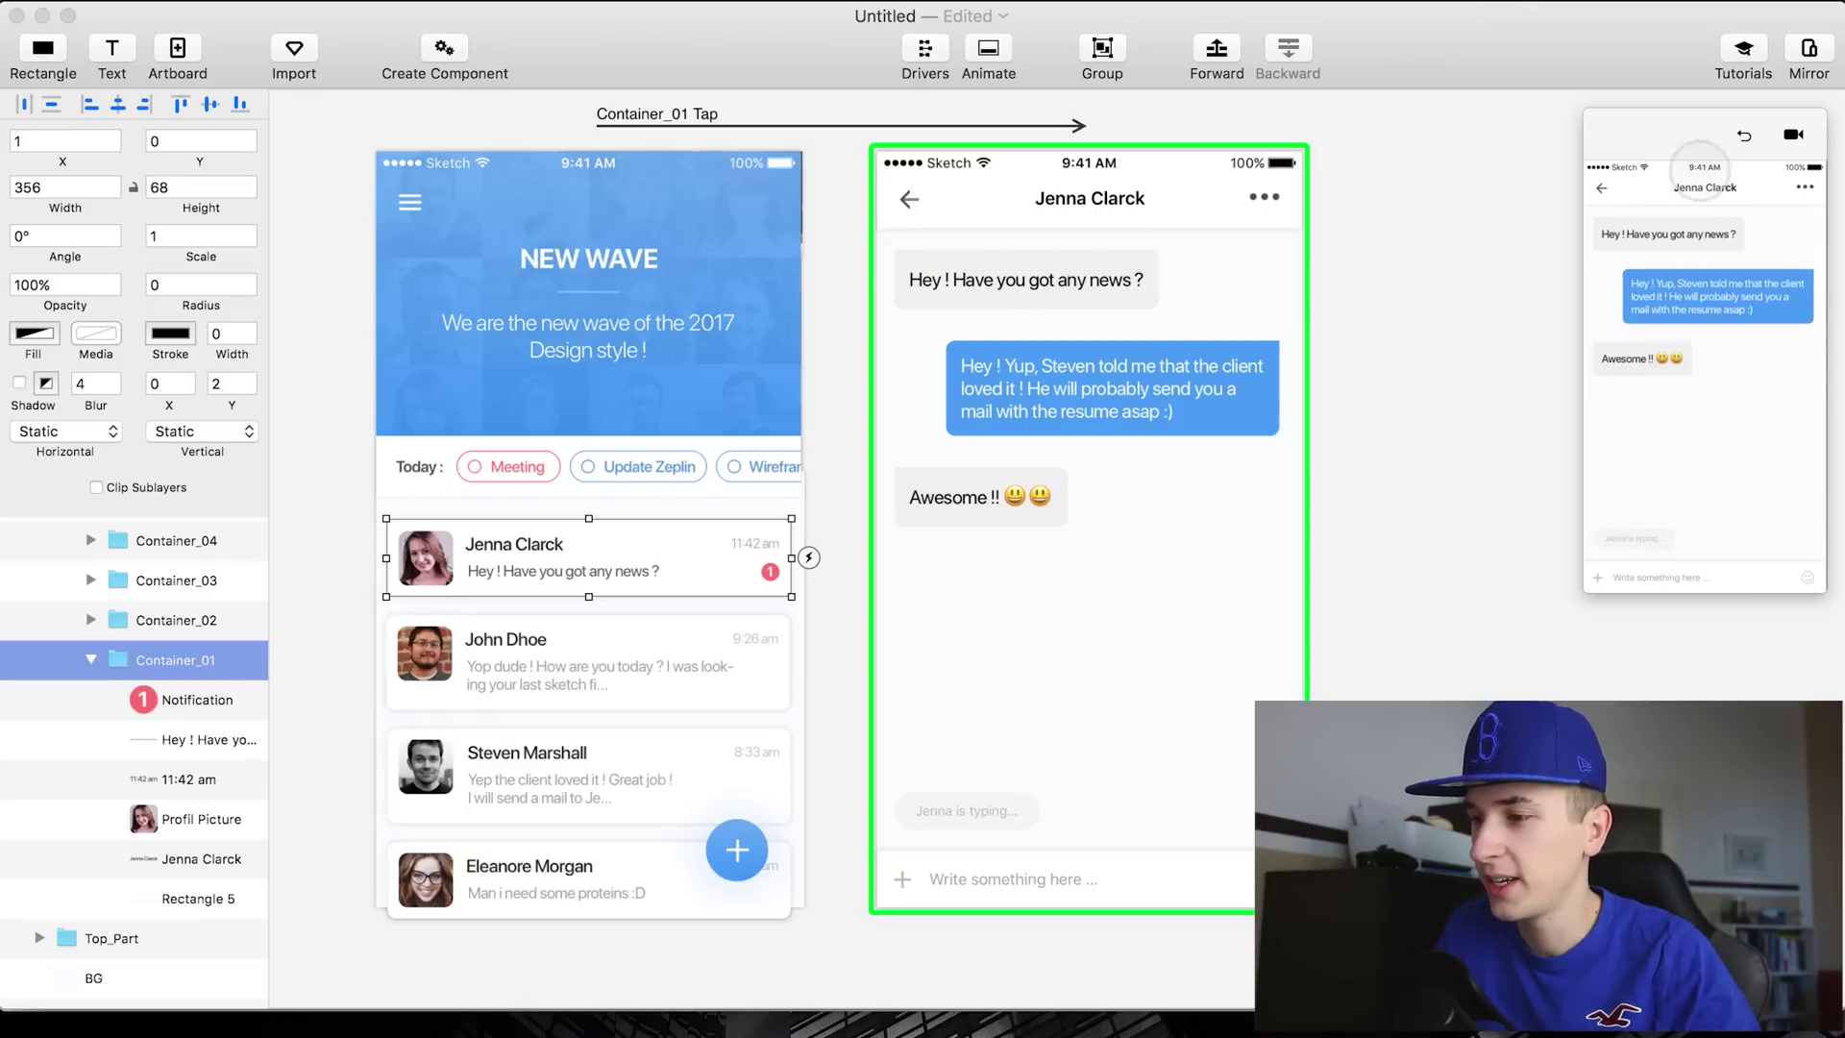
left_click(1742, 136)
left_click(1663, 399)
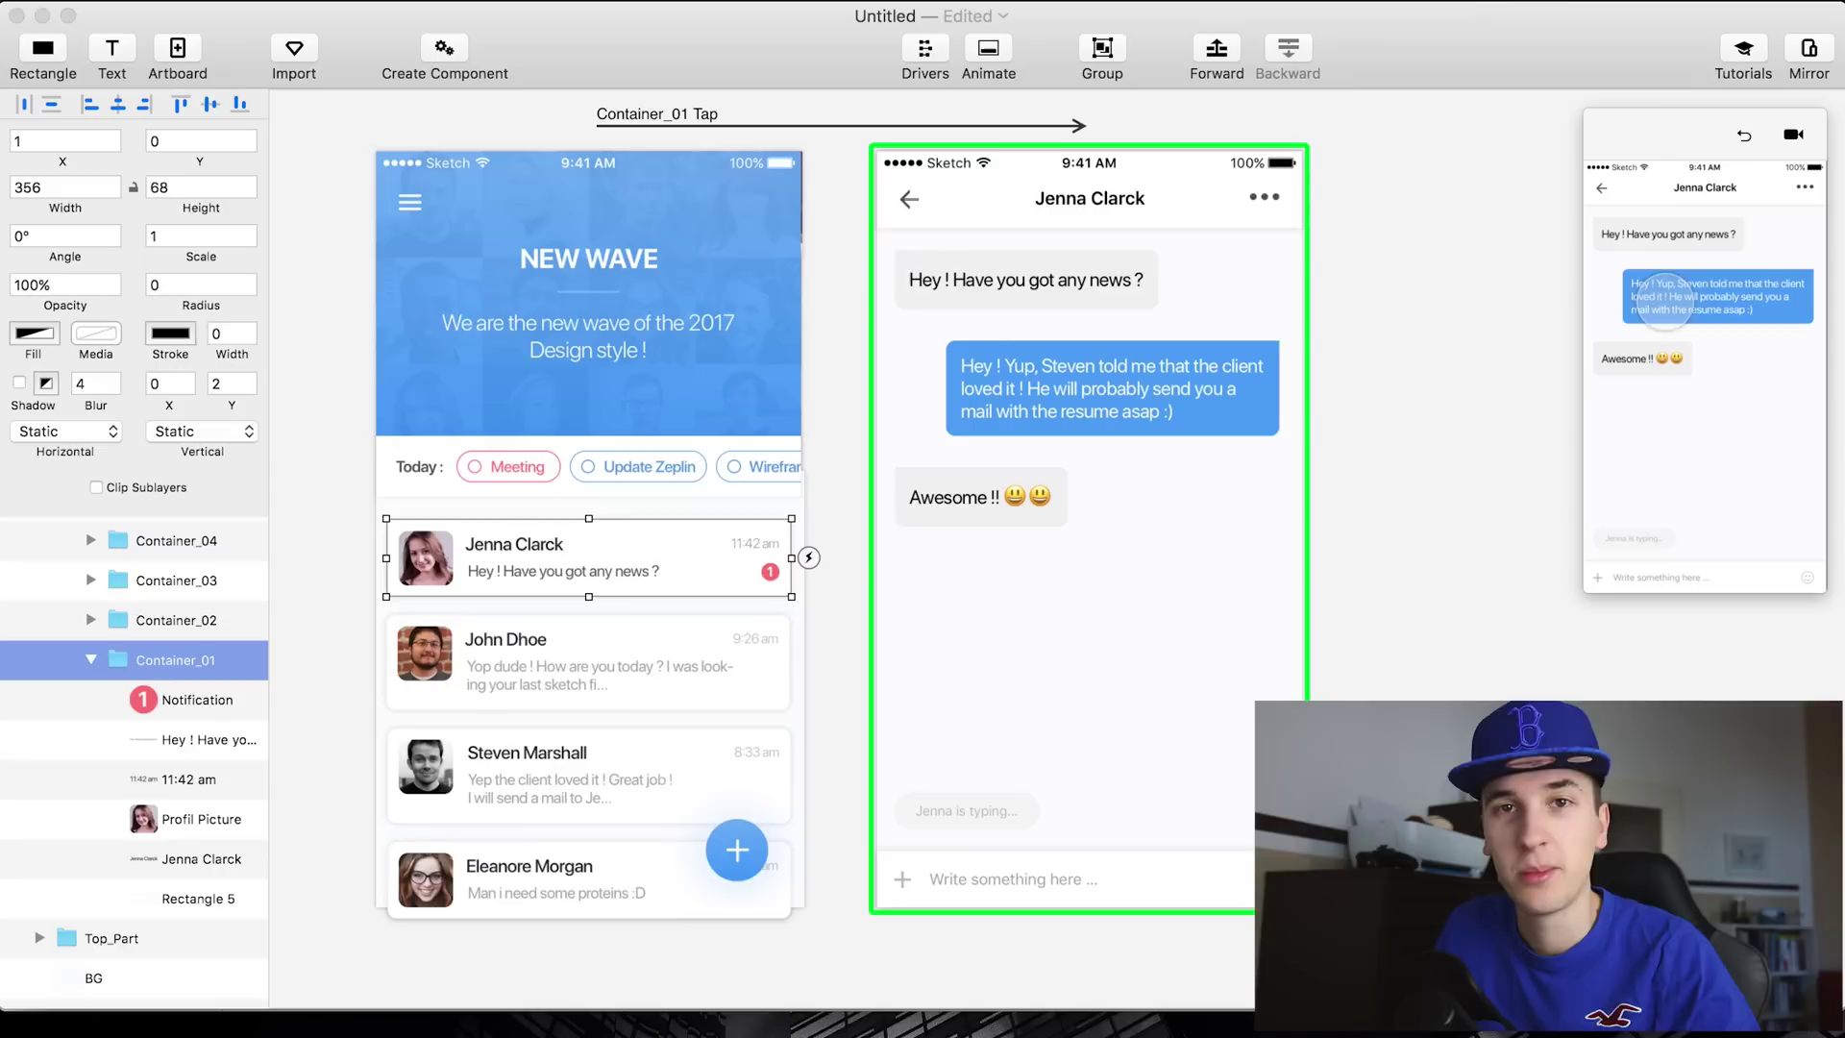
left_click(1745, 134)
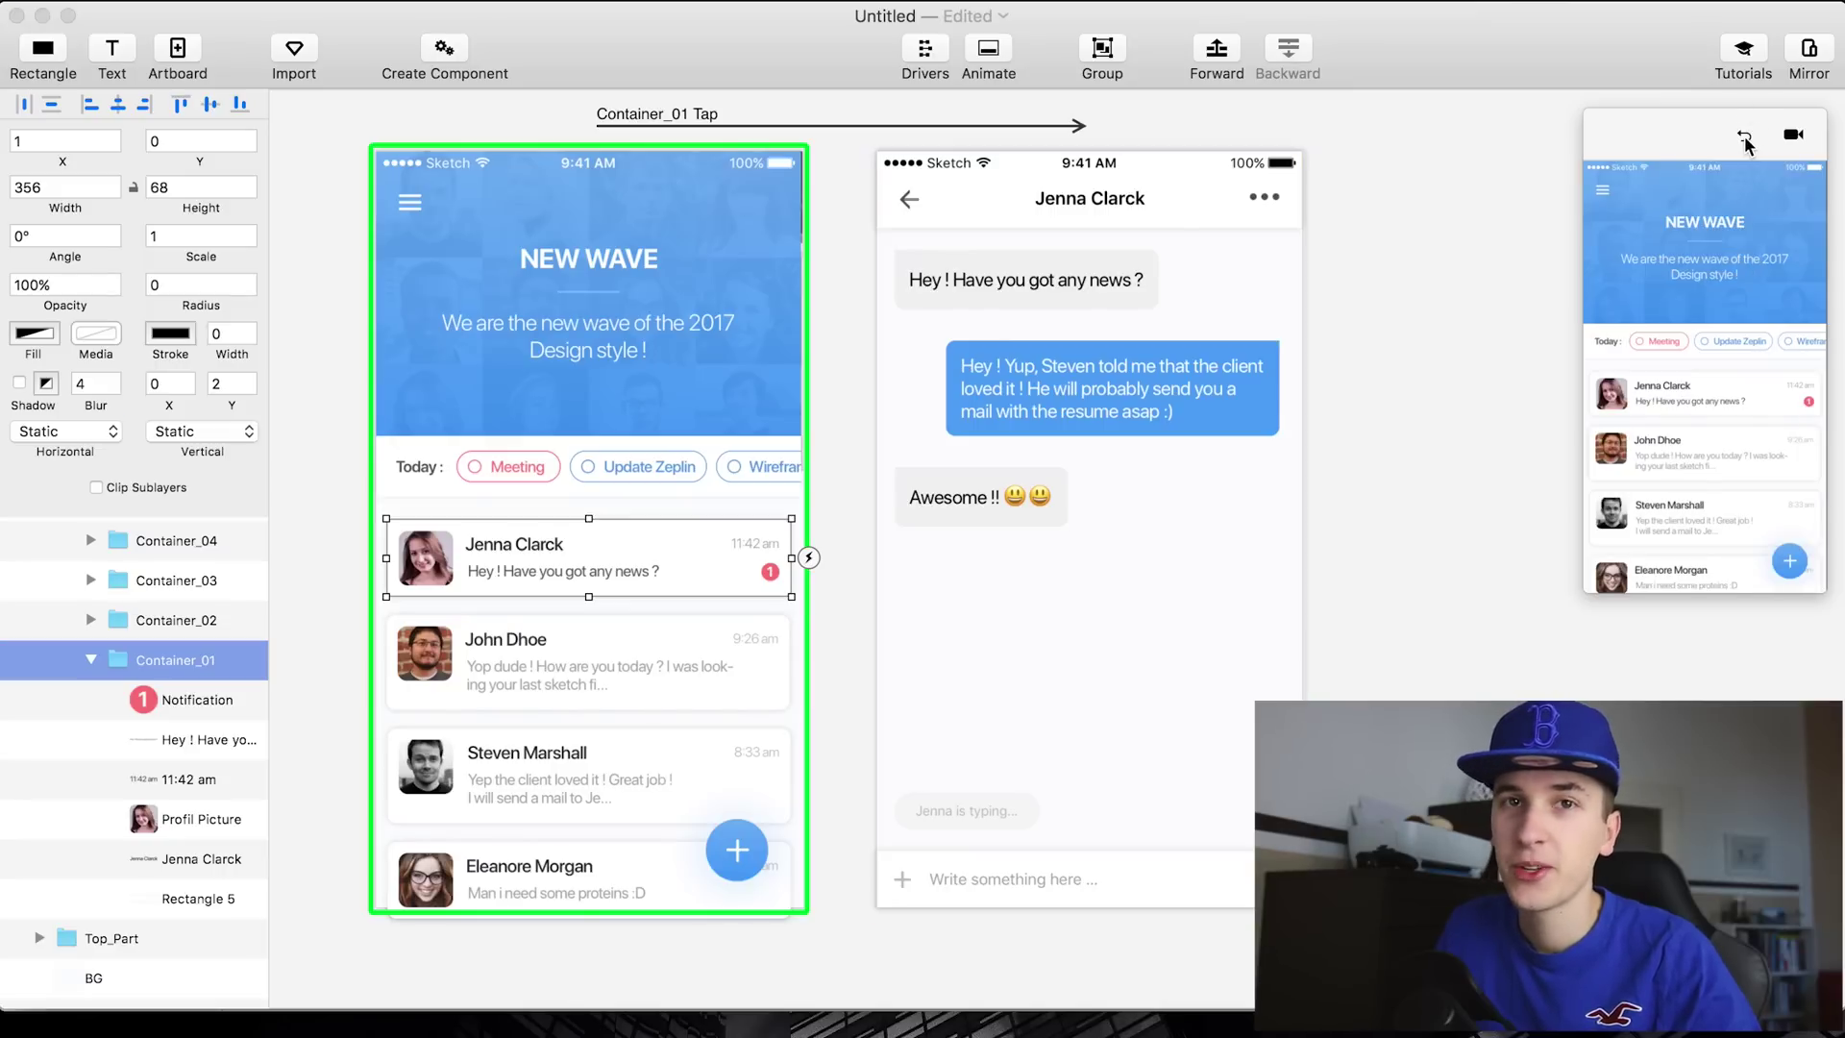
left_click(1665, 395)
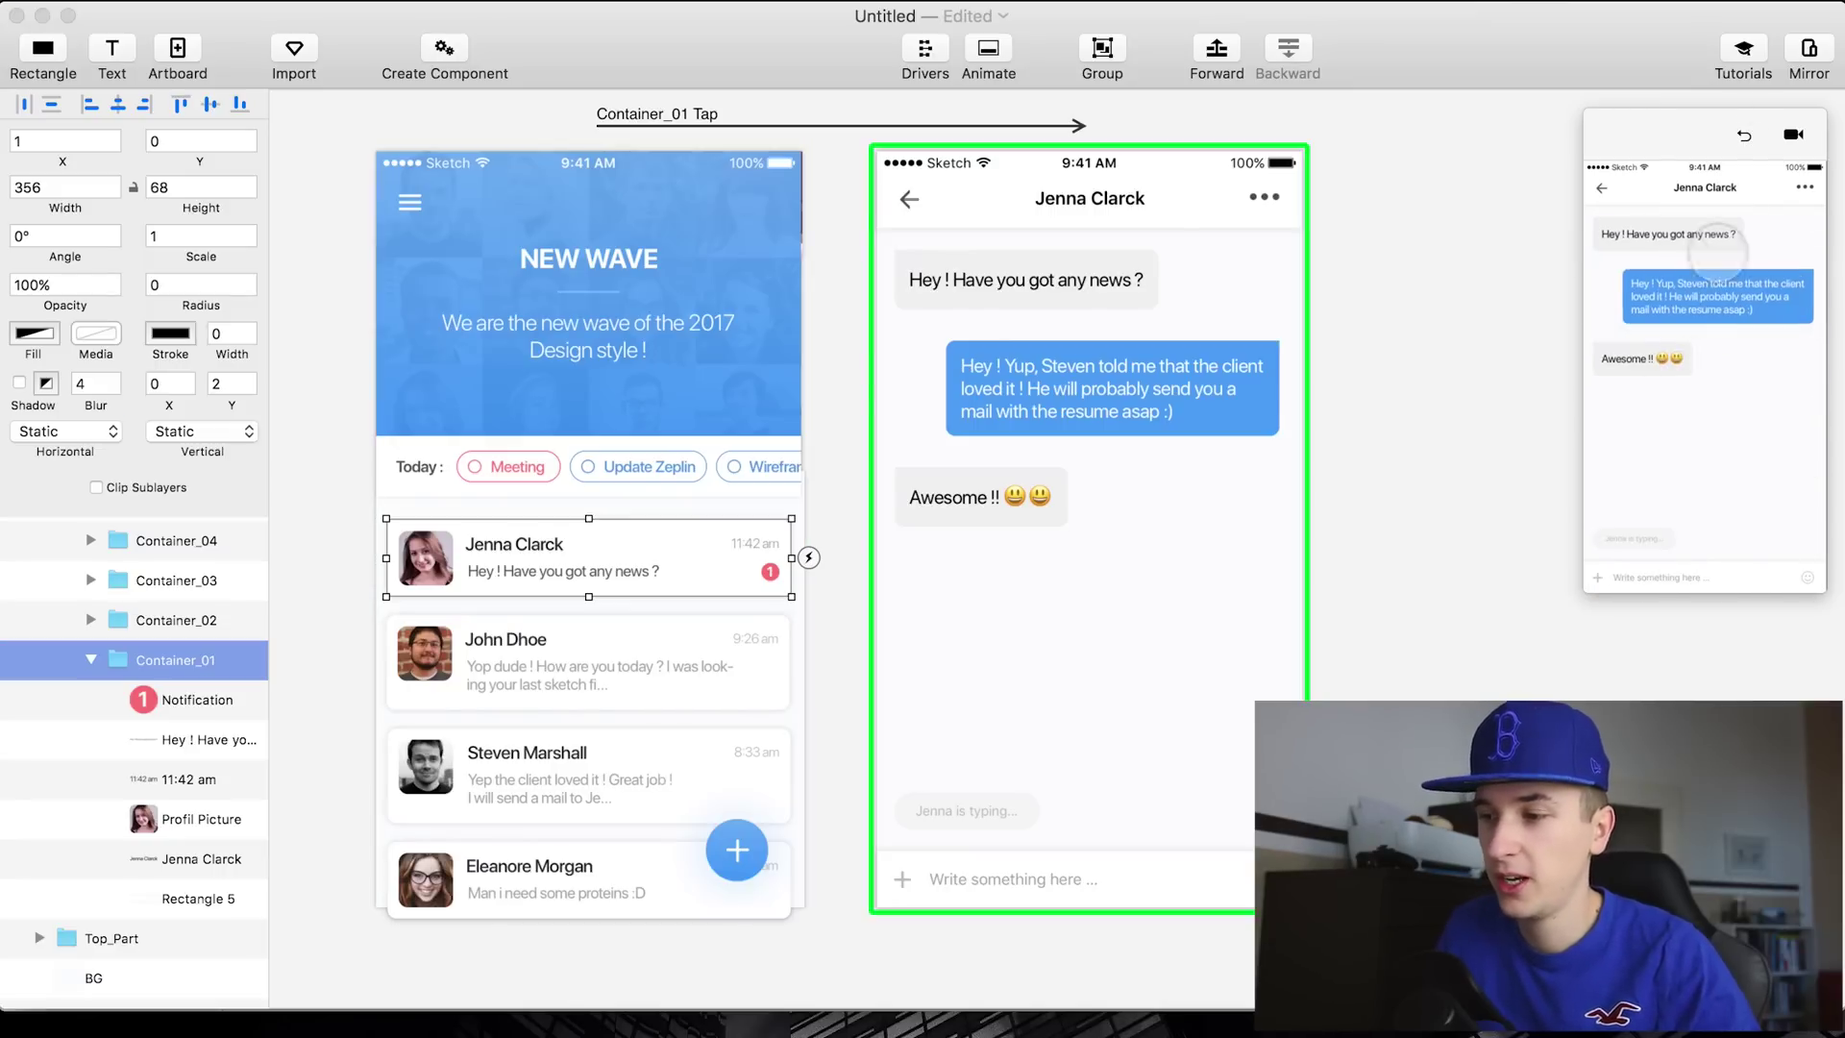
left_click(1746, 136)
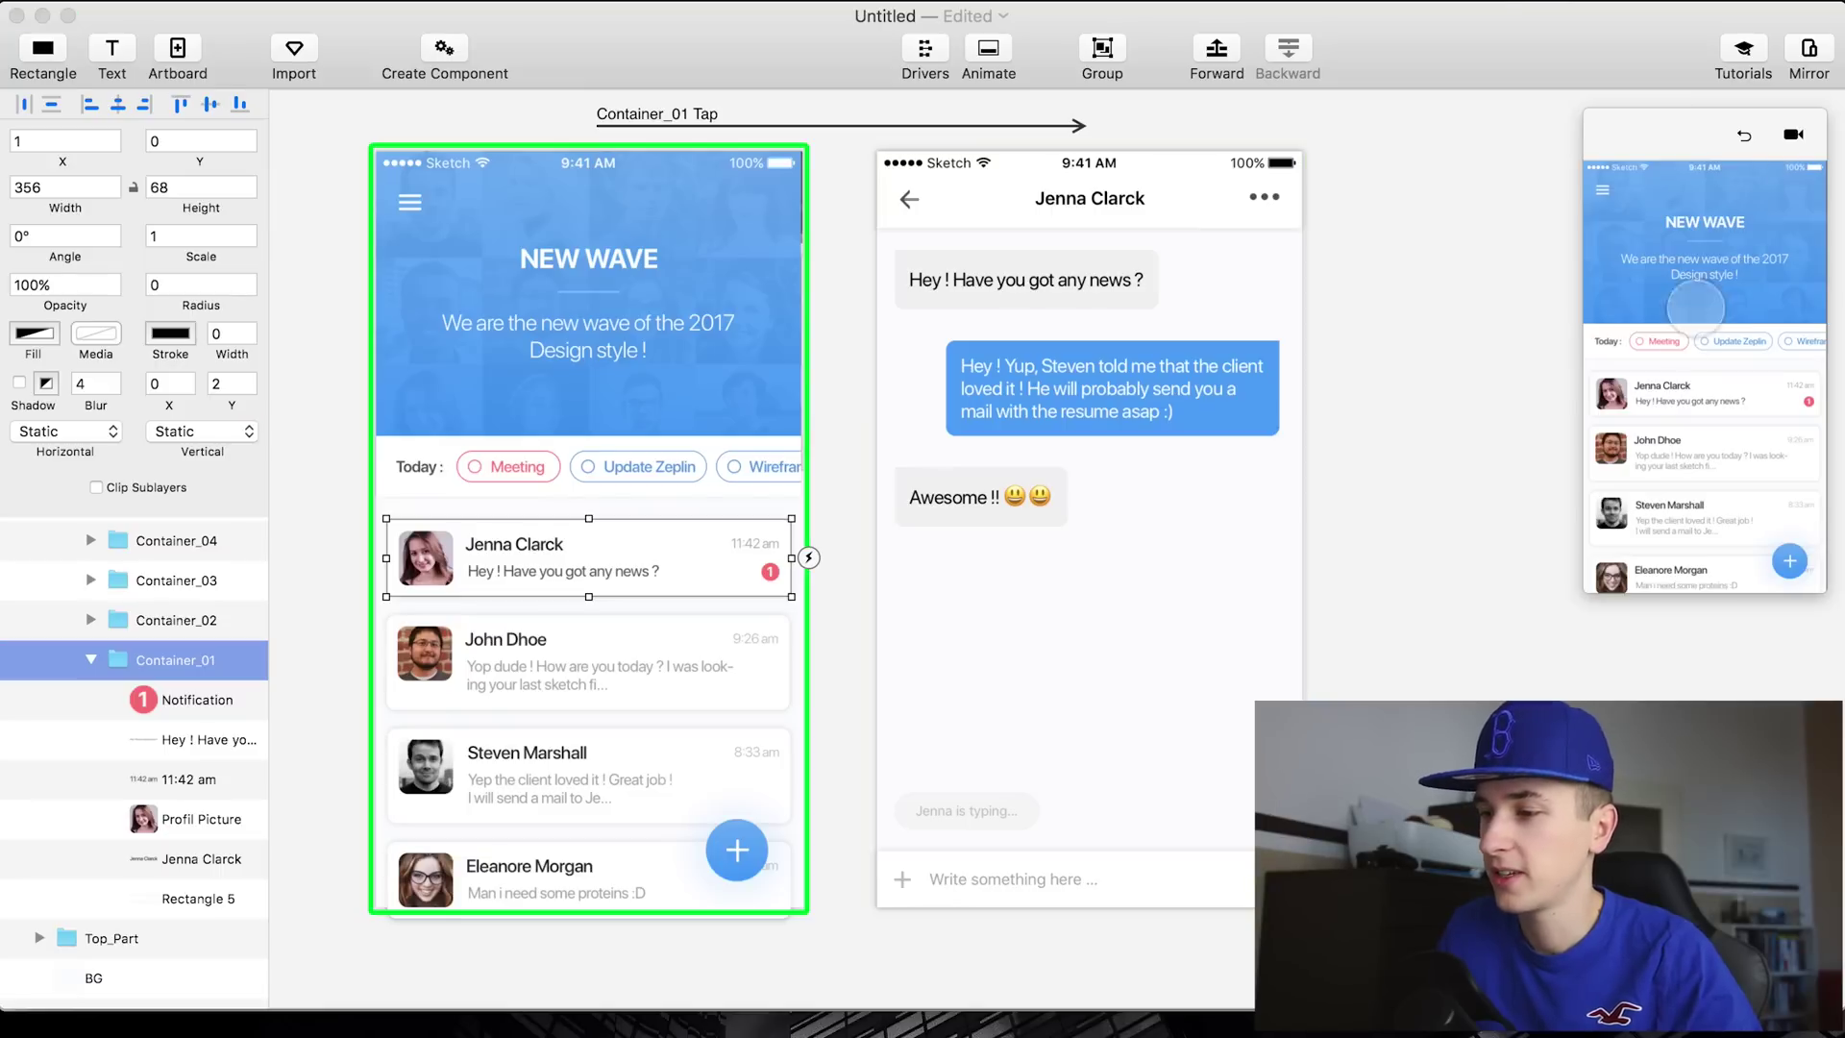
left_click(1667, 389)
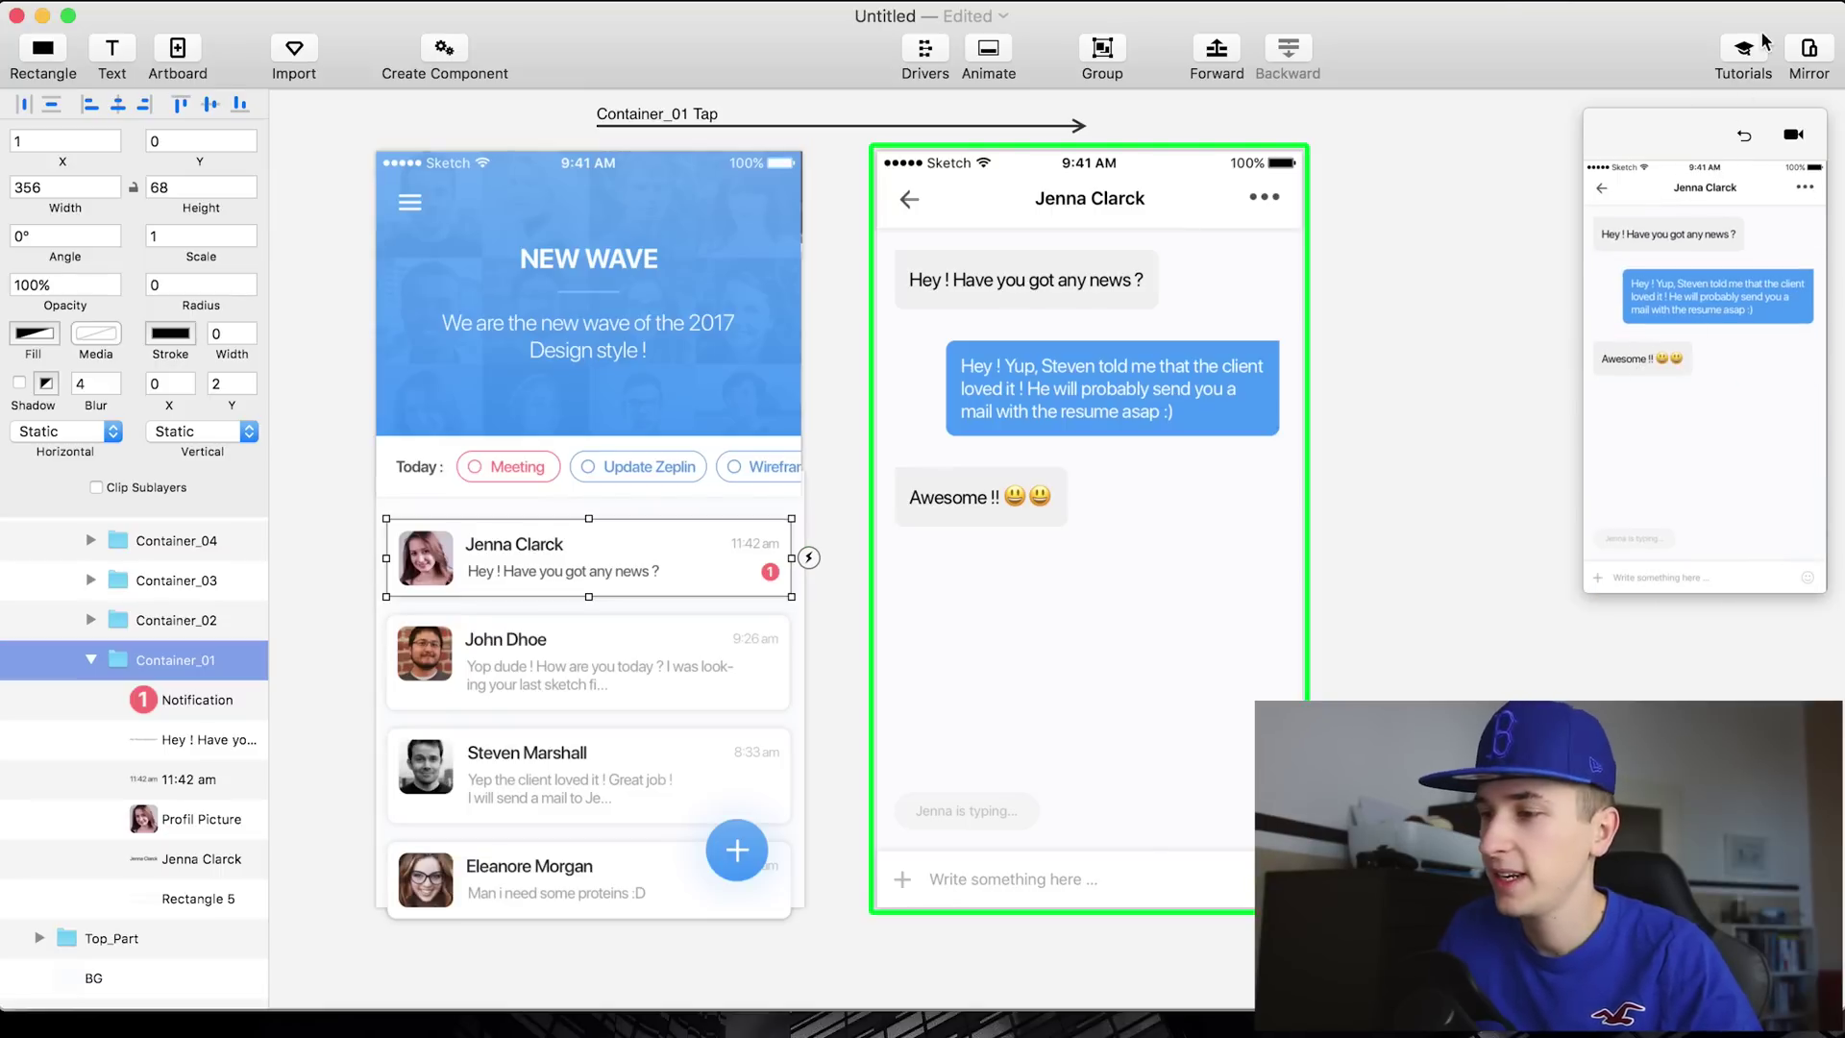
left_click(1745, 134)
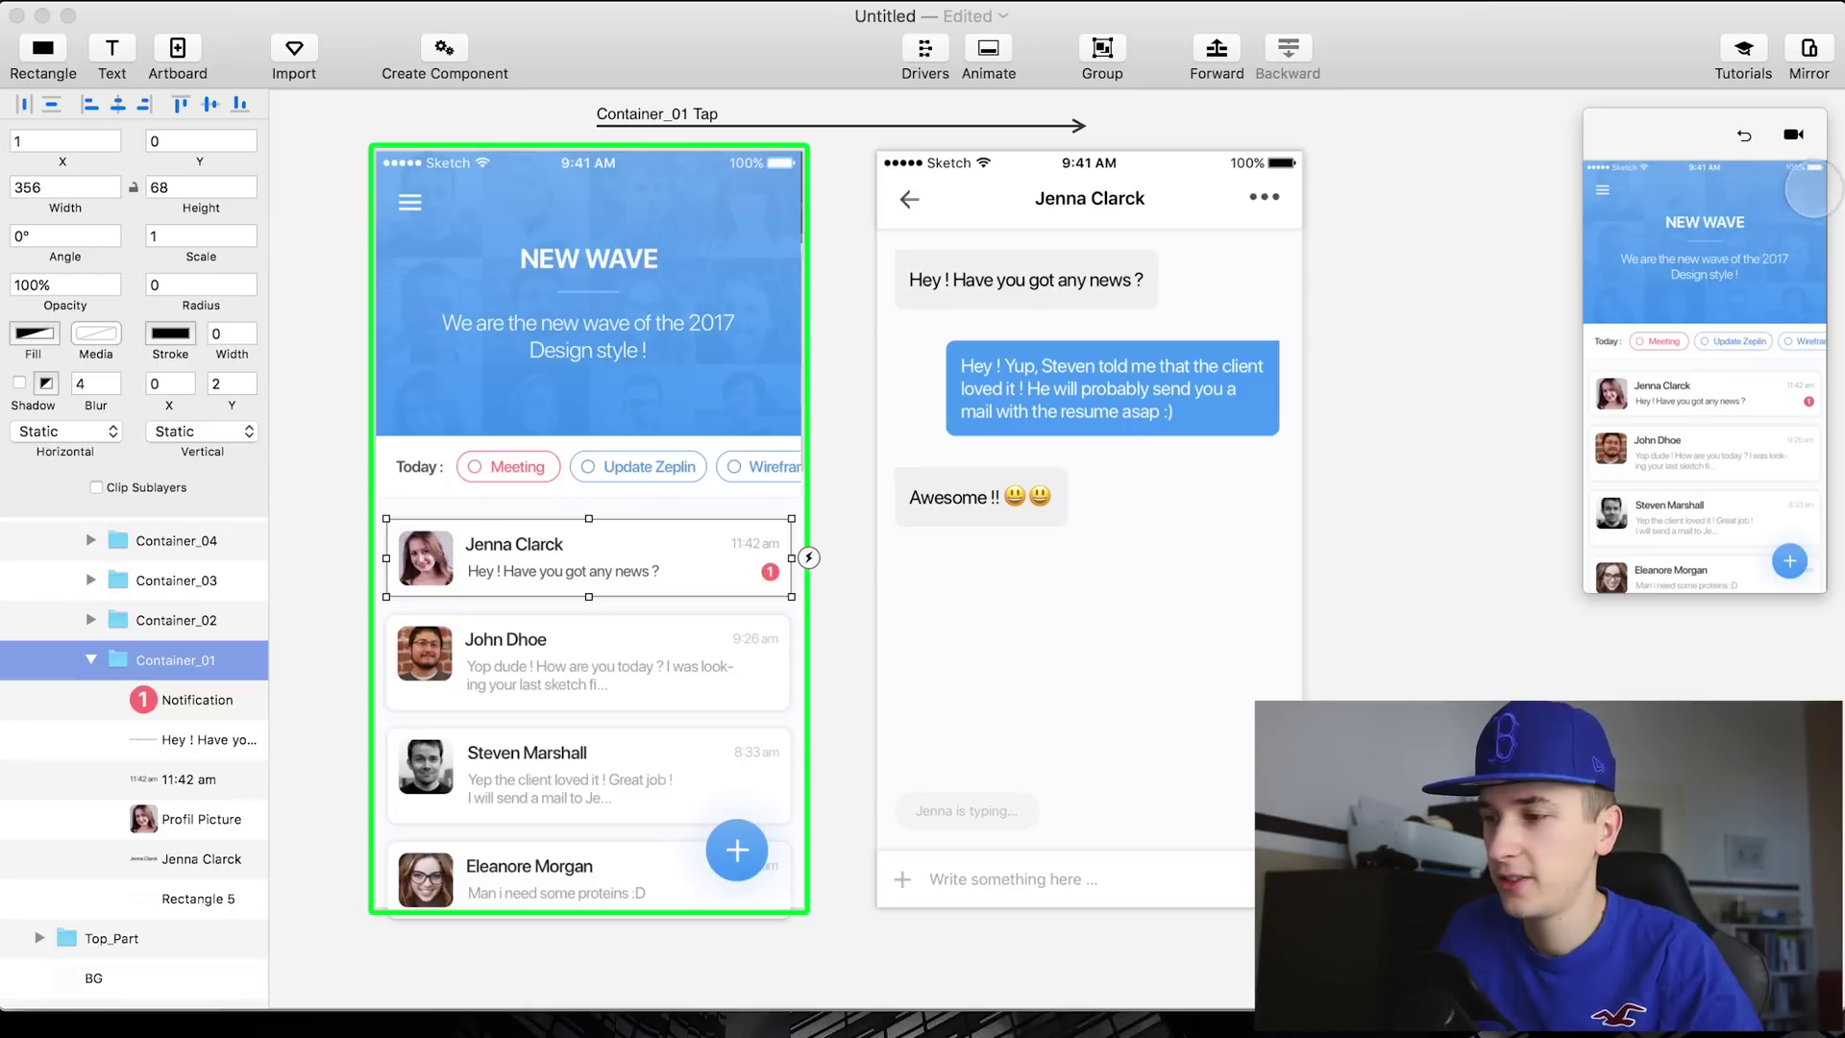
left_click(1706, 394)
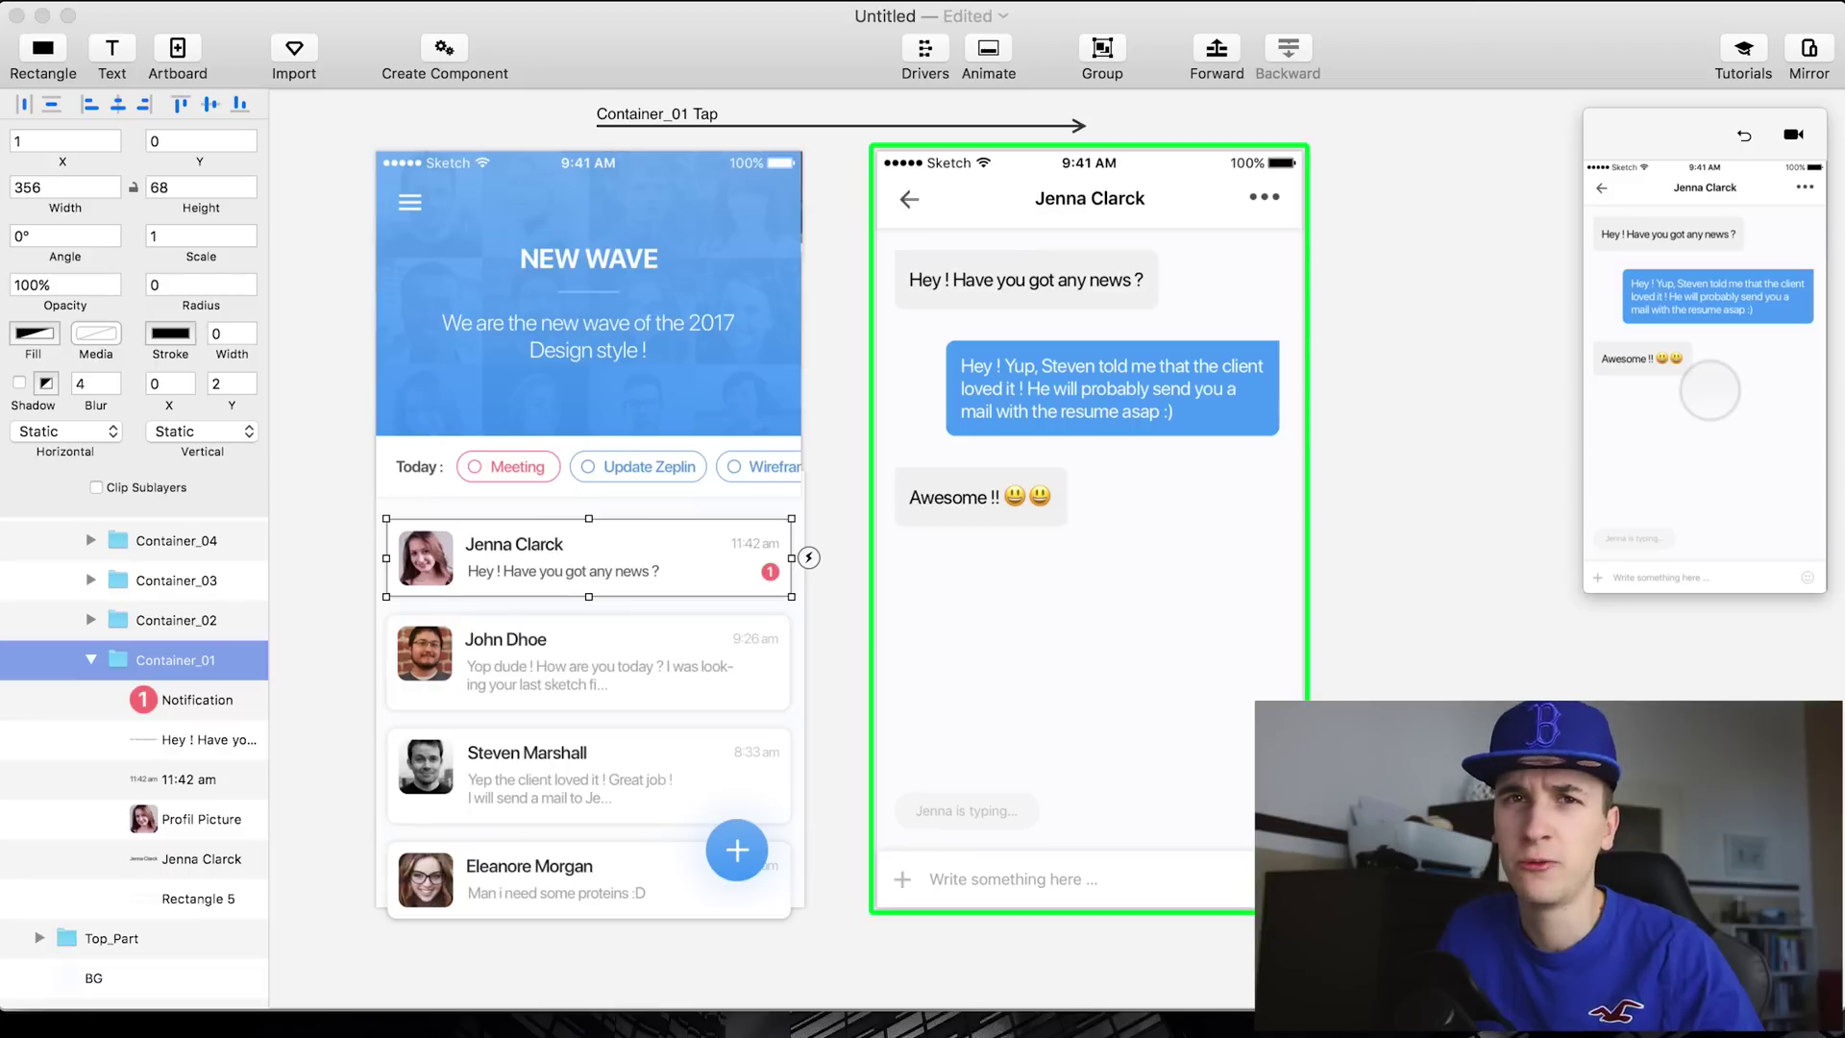
Replay the transition from the first message cell to the conversation screen, restarting the preview between runs to examine the moving elements
left_click(1745, 135)
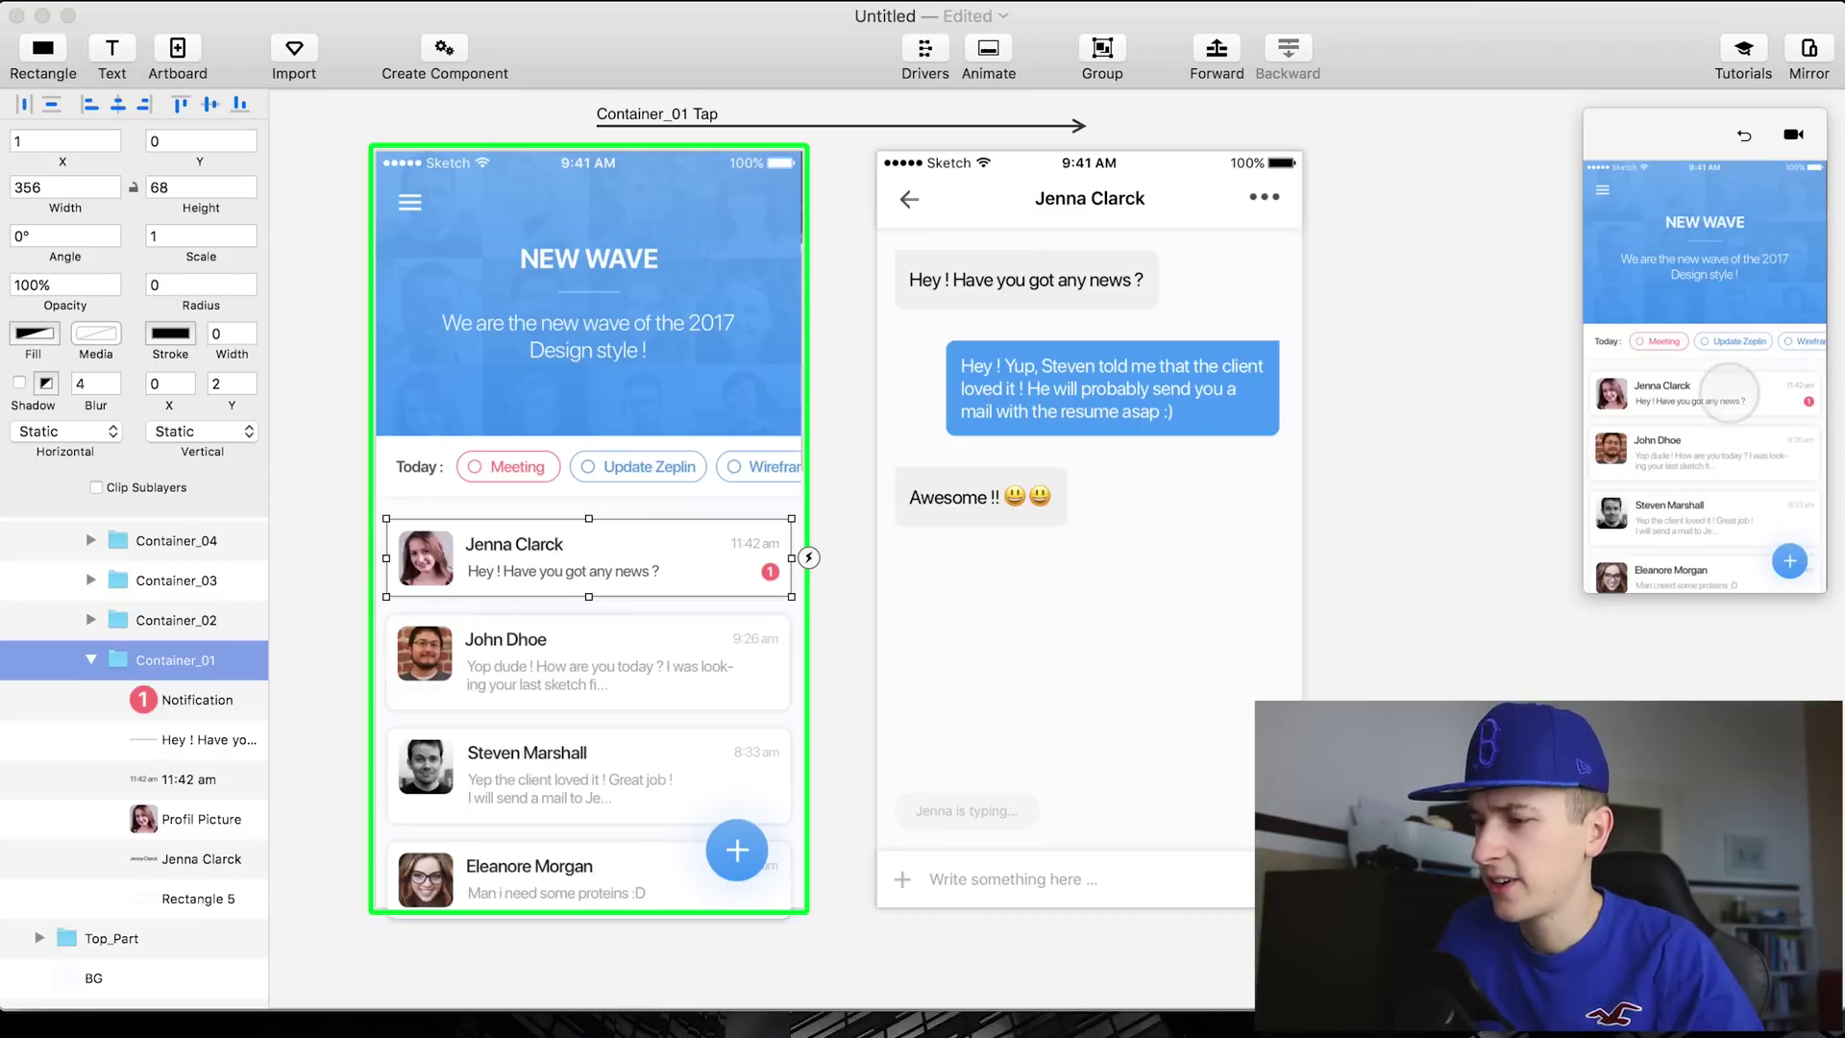
left_click(1730, 392)
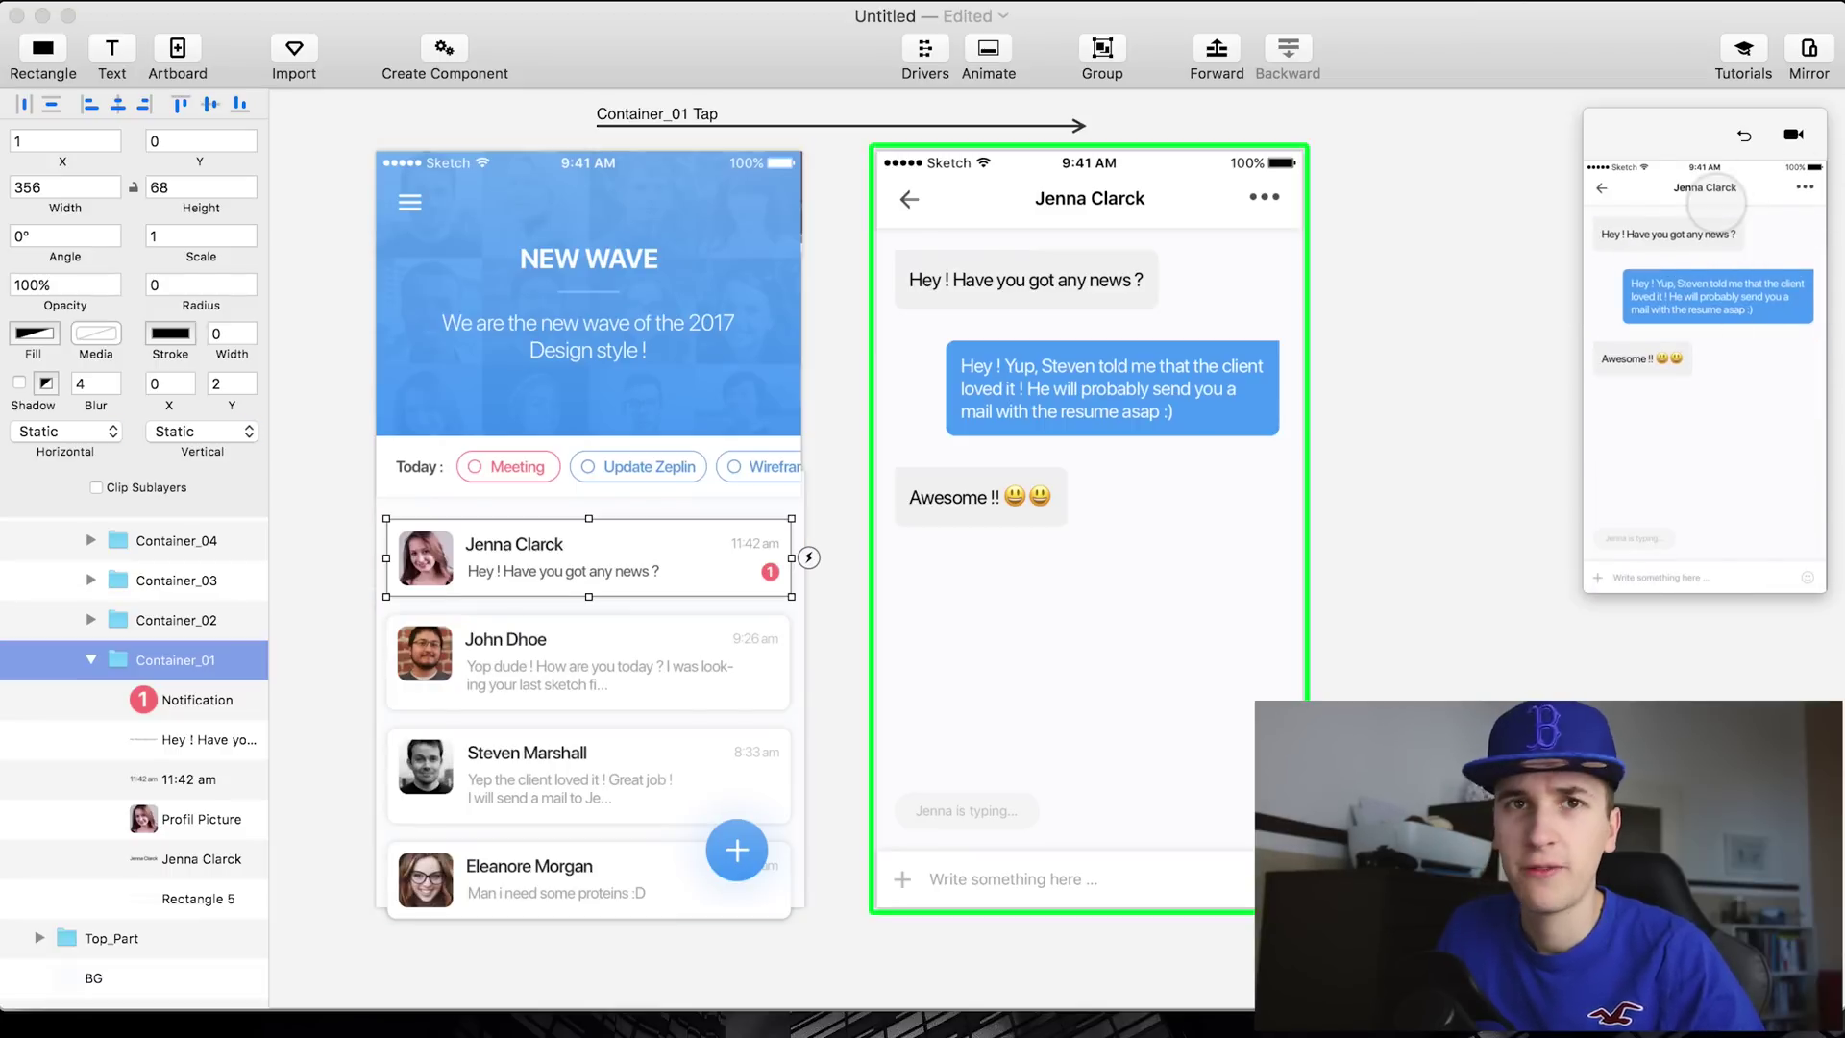
left_click(1745, 134)
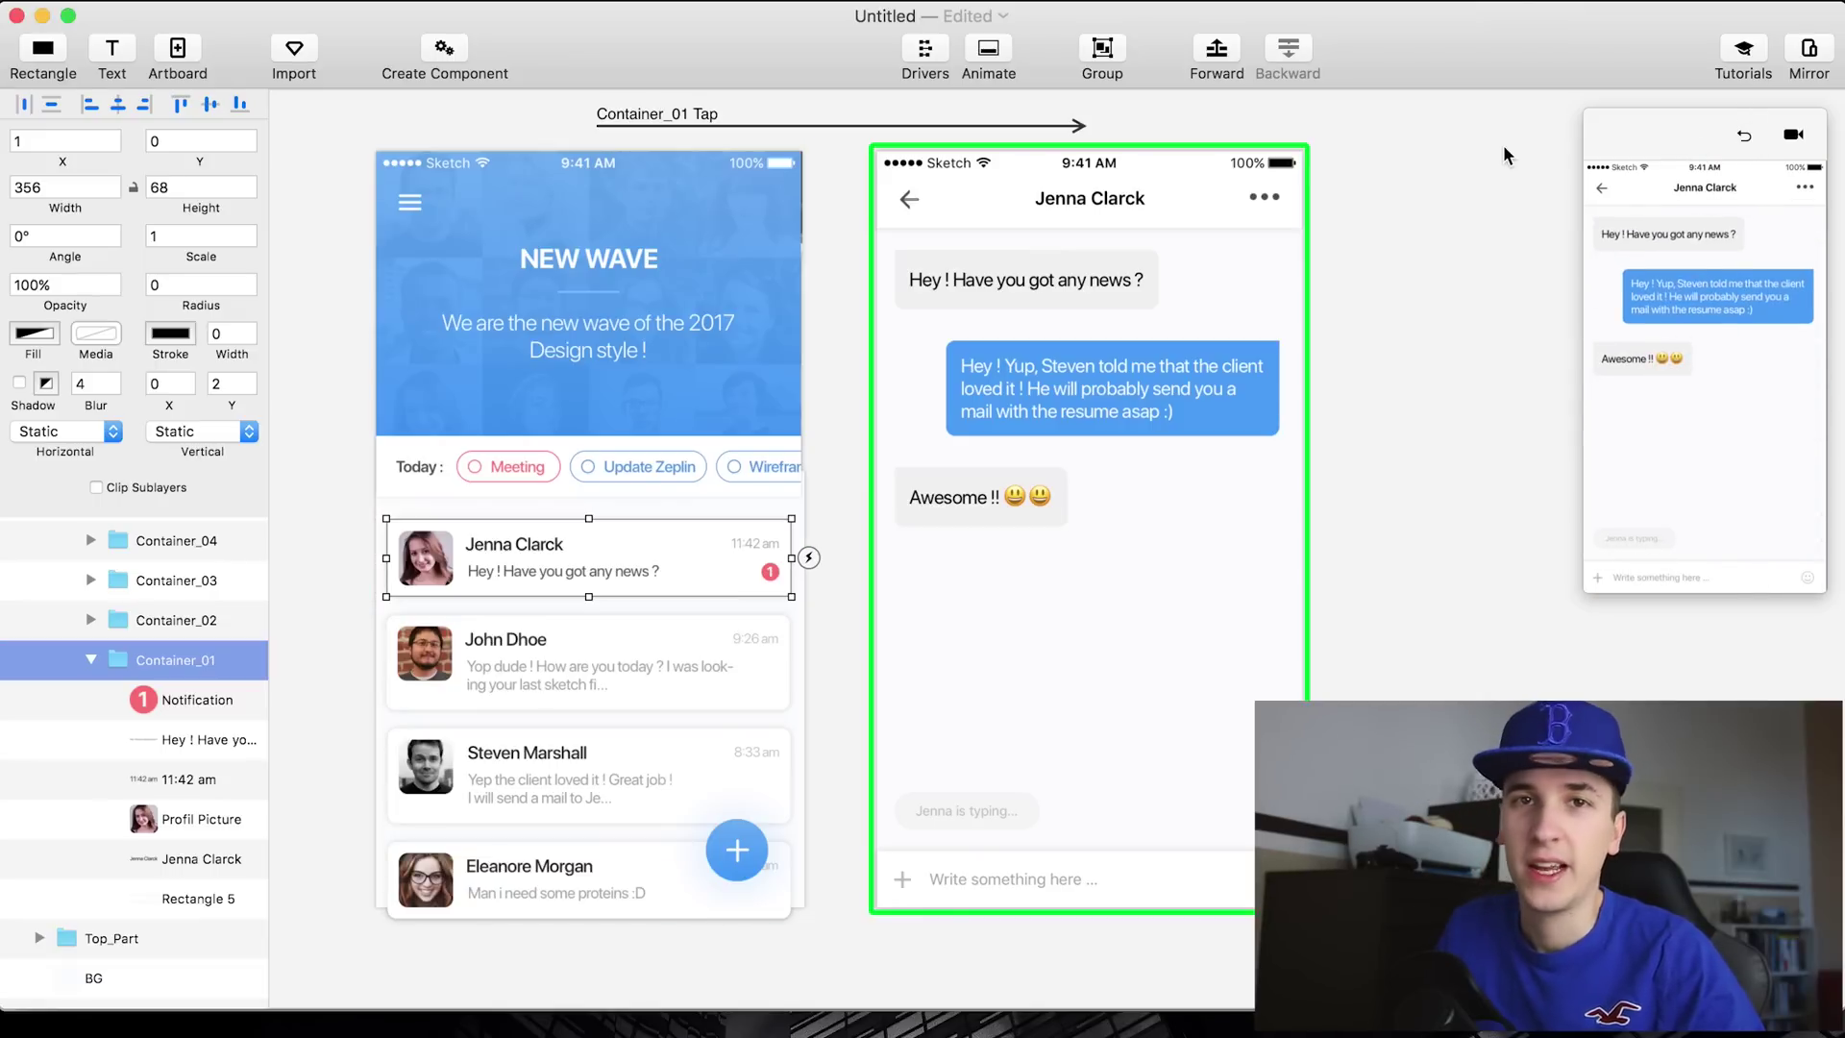
left_click(1706, 120)
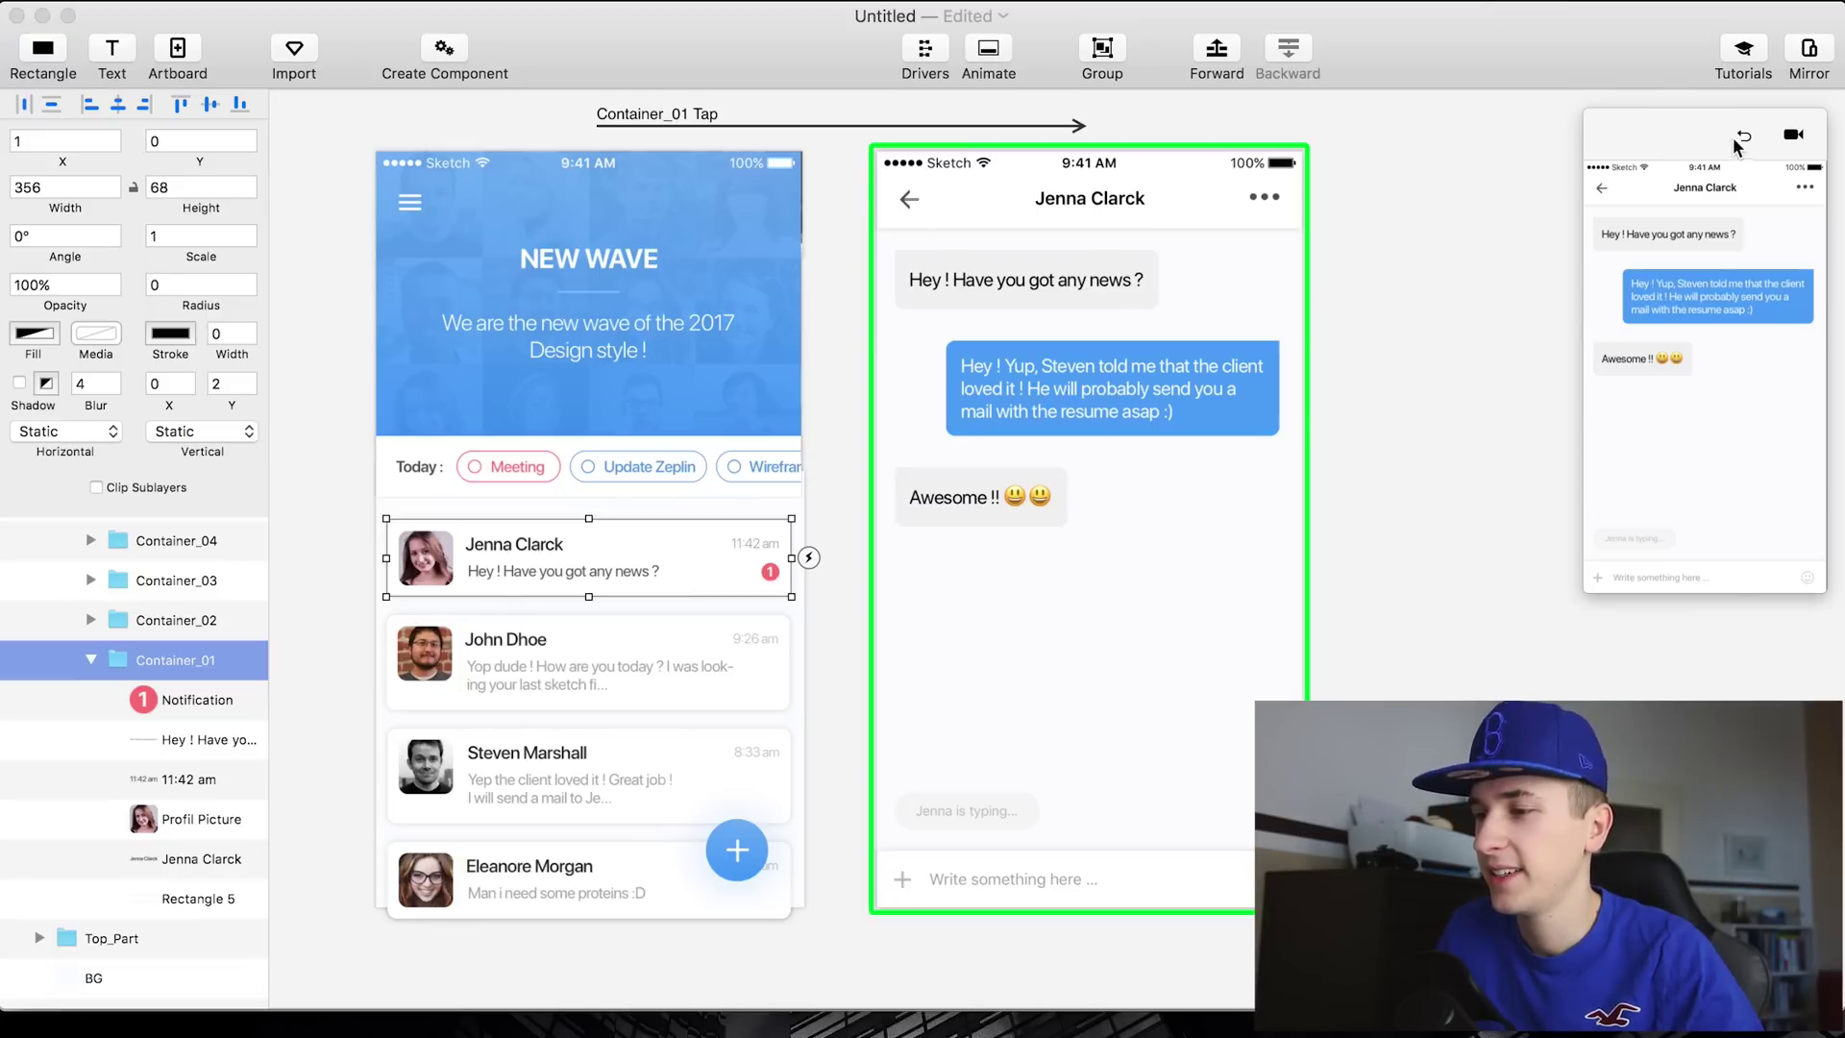
left_click(1744, 137)
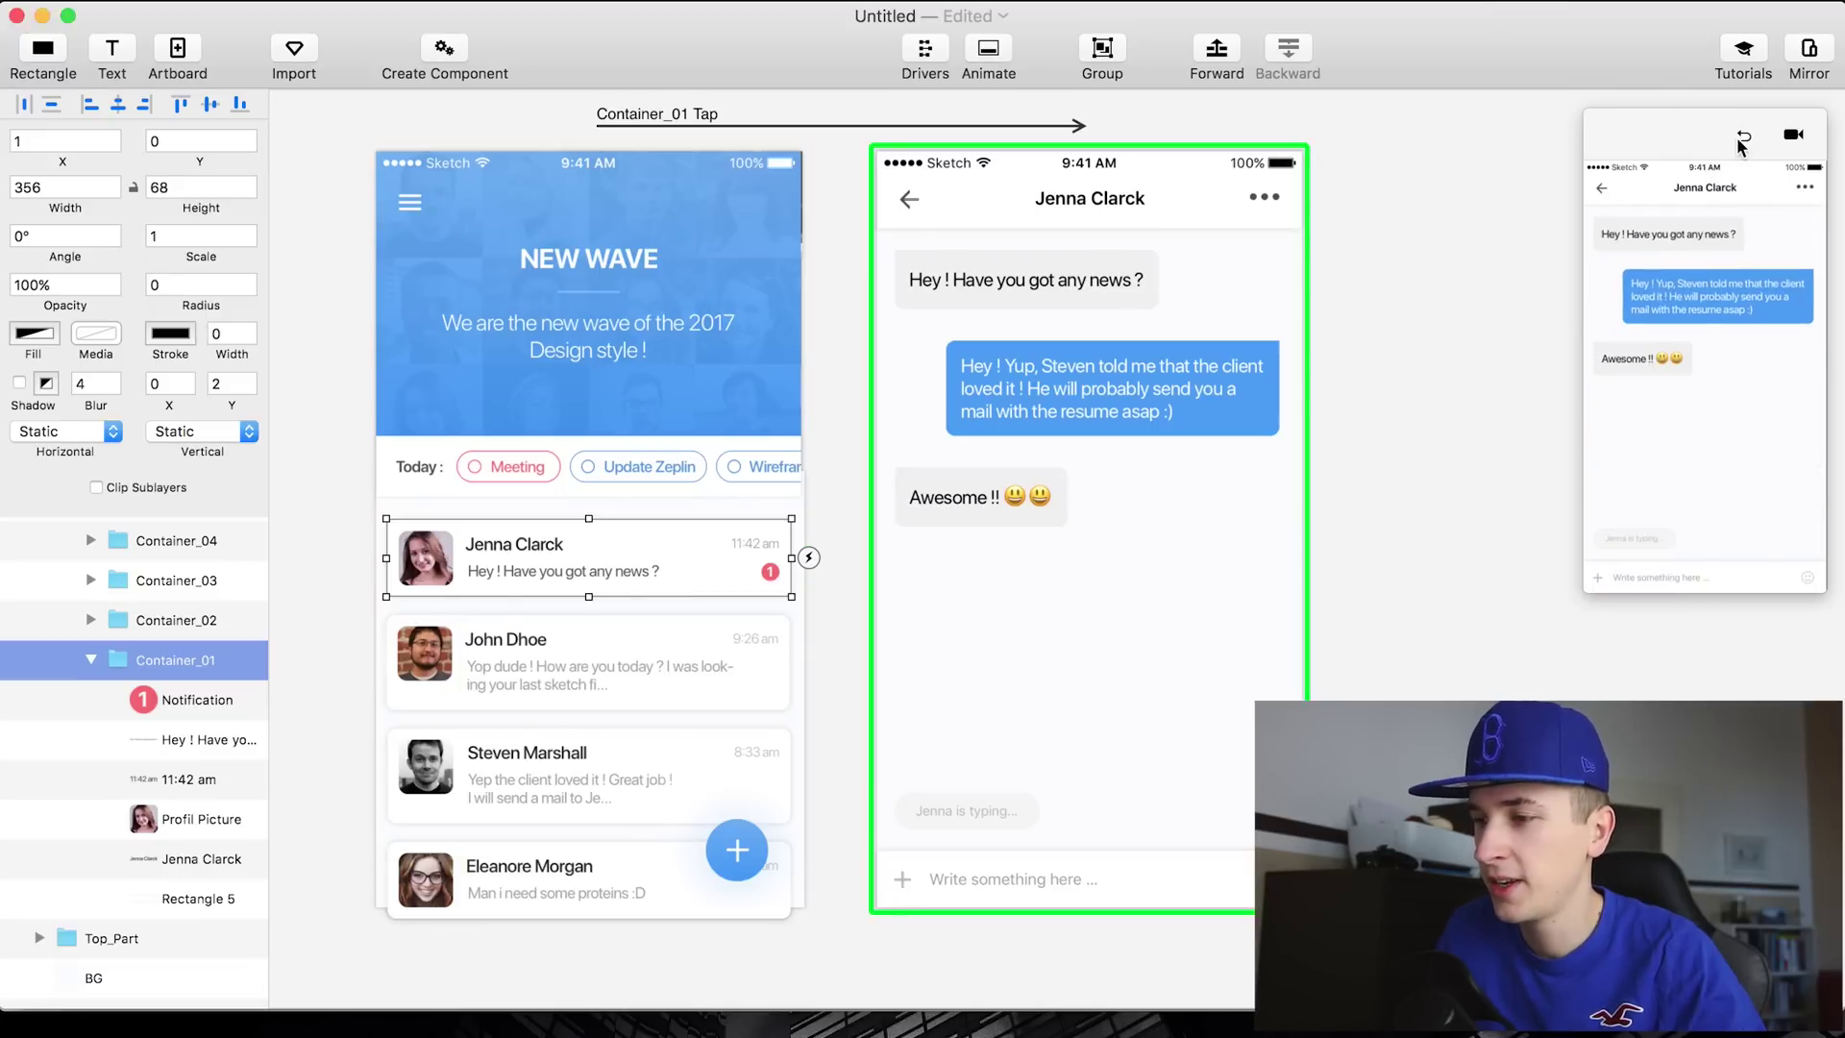
left_click(1742, 140)
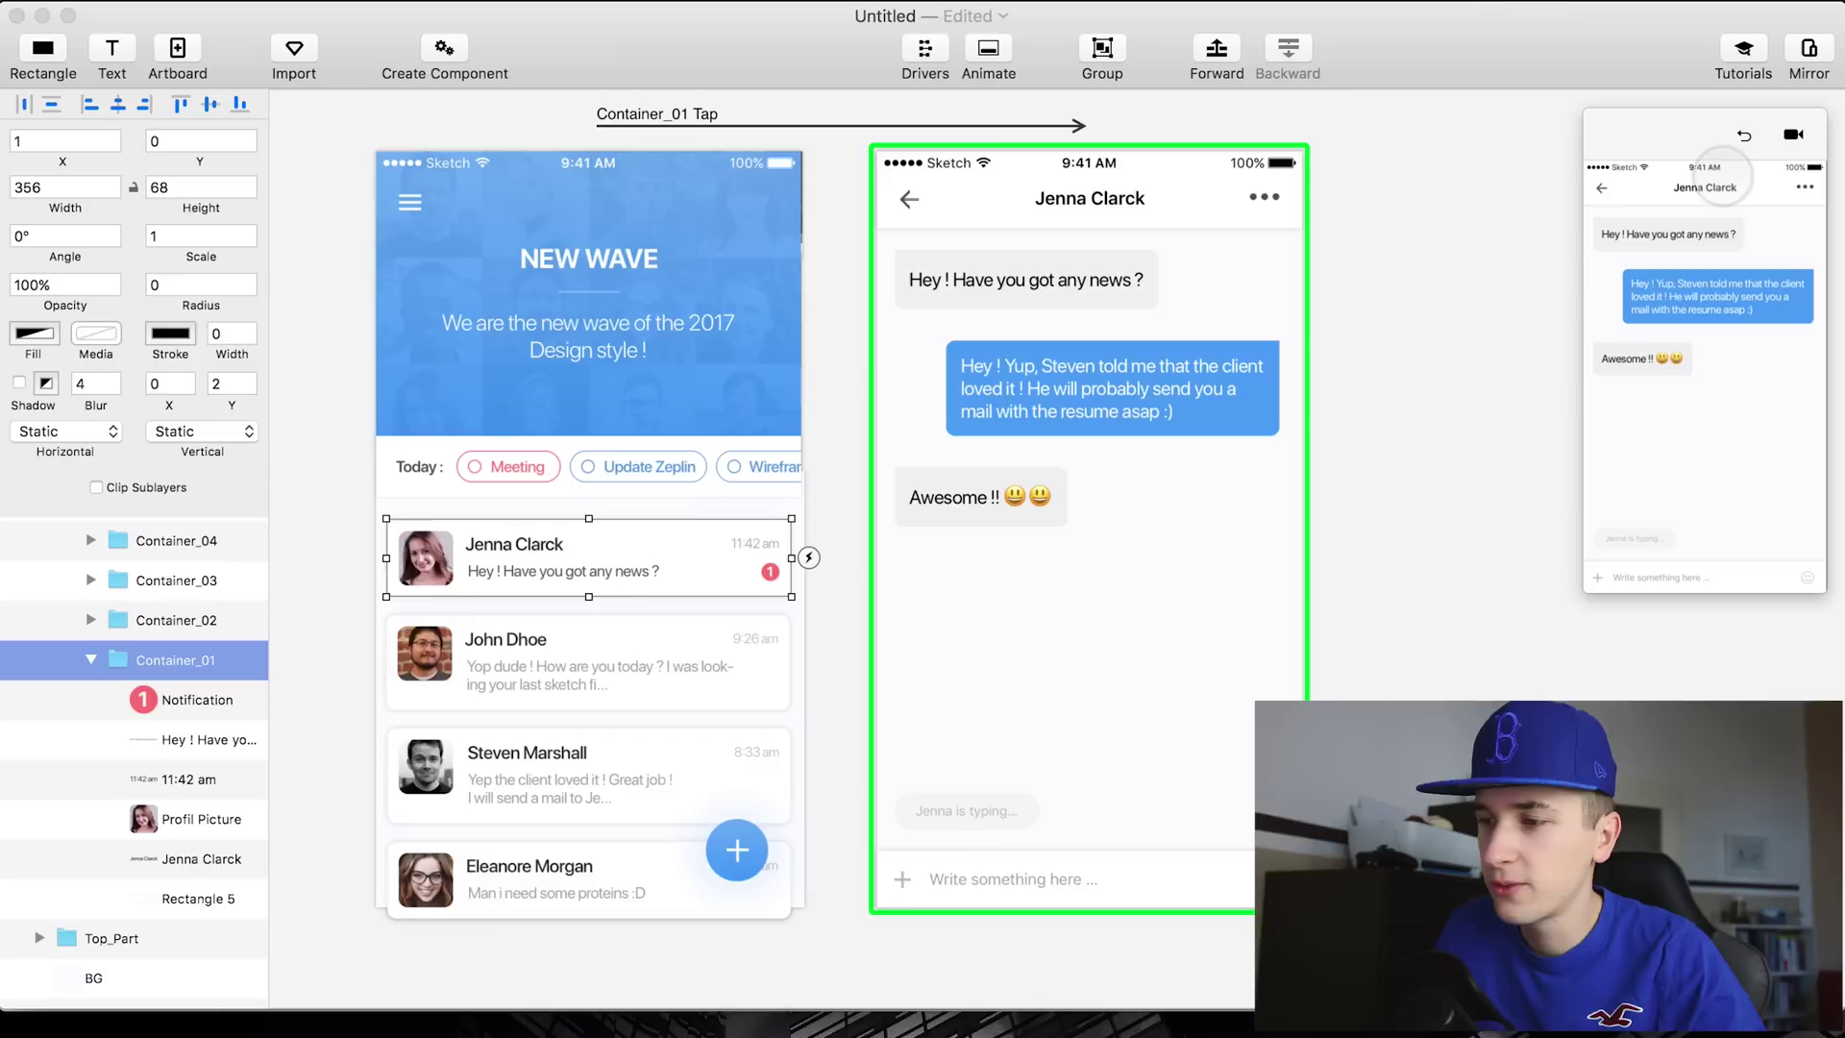
left_click(1749, 136)
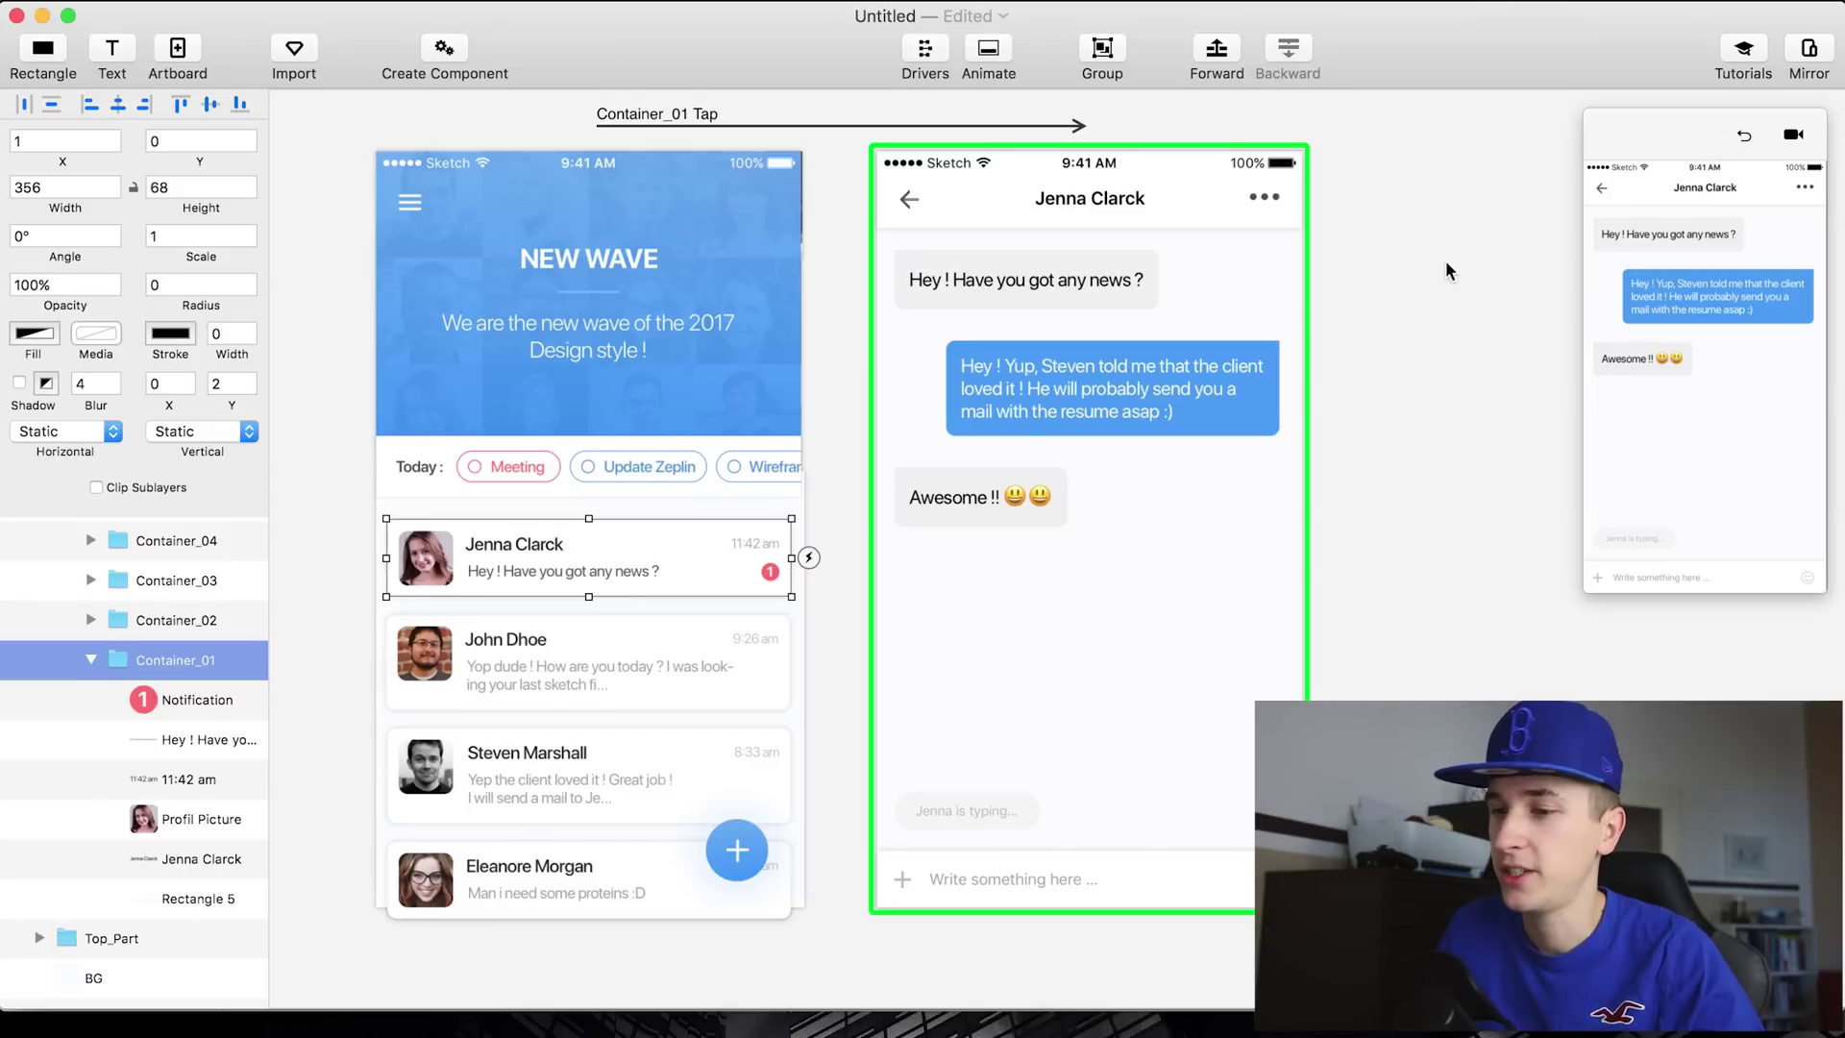
Rename the three-dot Combined Shape layer in the Second artboard's Top Bar group as 12 Combined Shape
left_click(1268, 203)
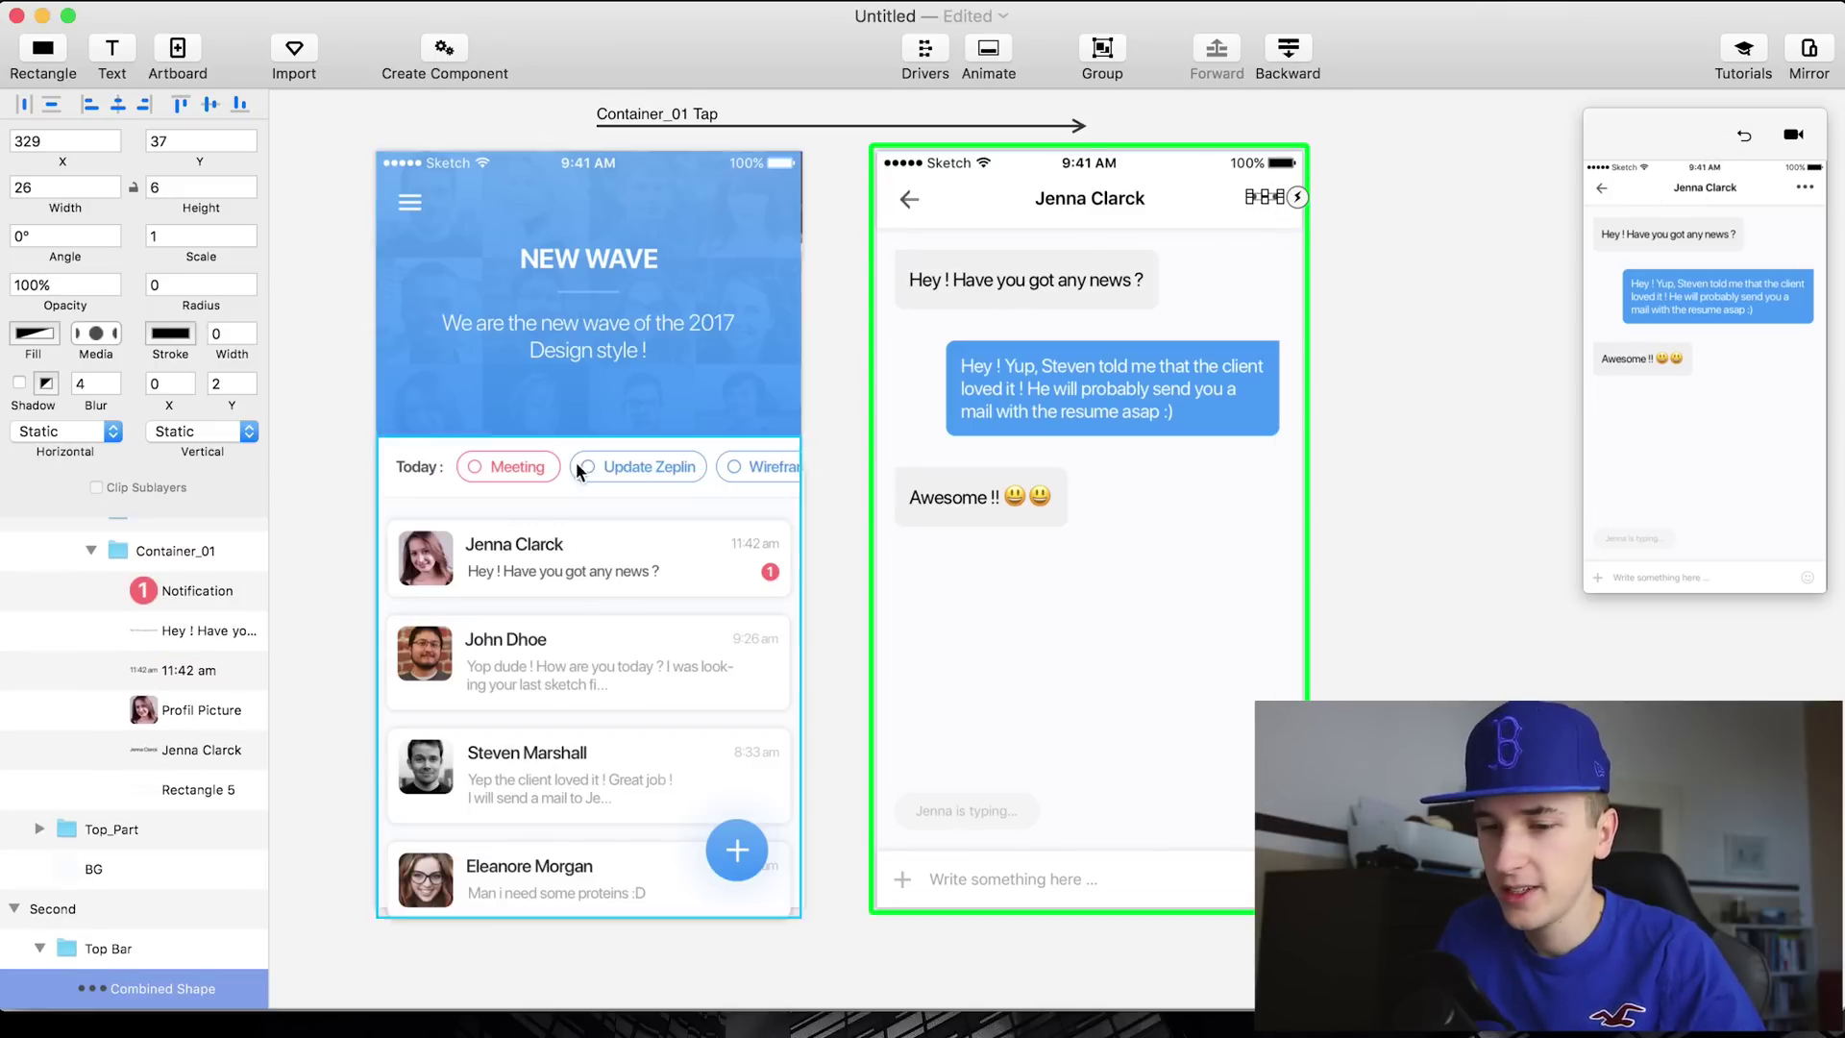
scroll(129, 790, "down", 3)
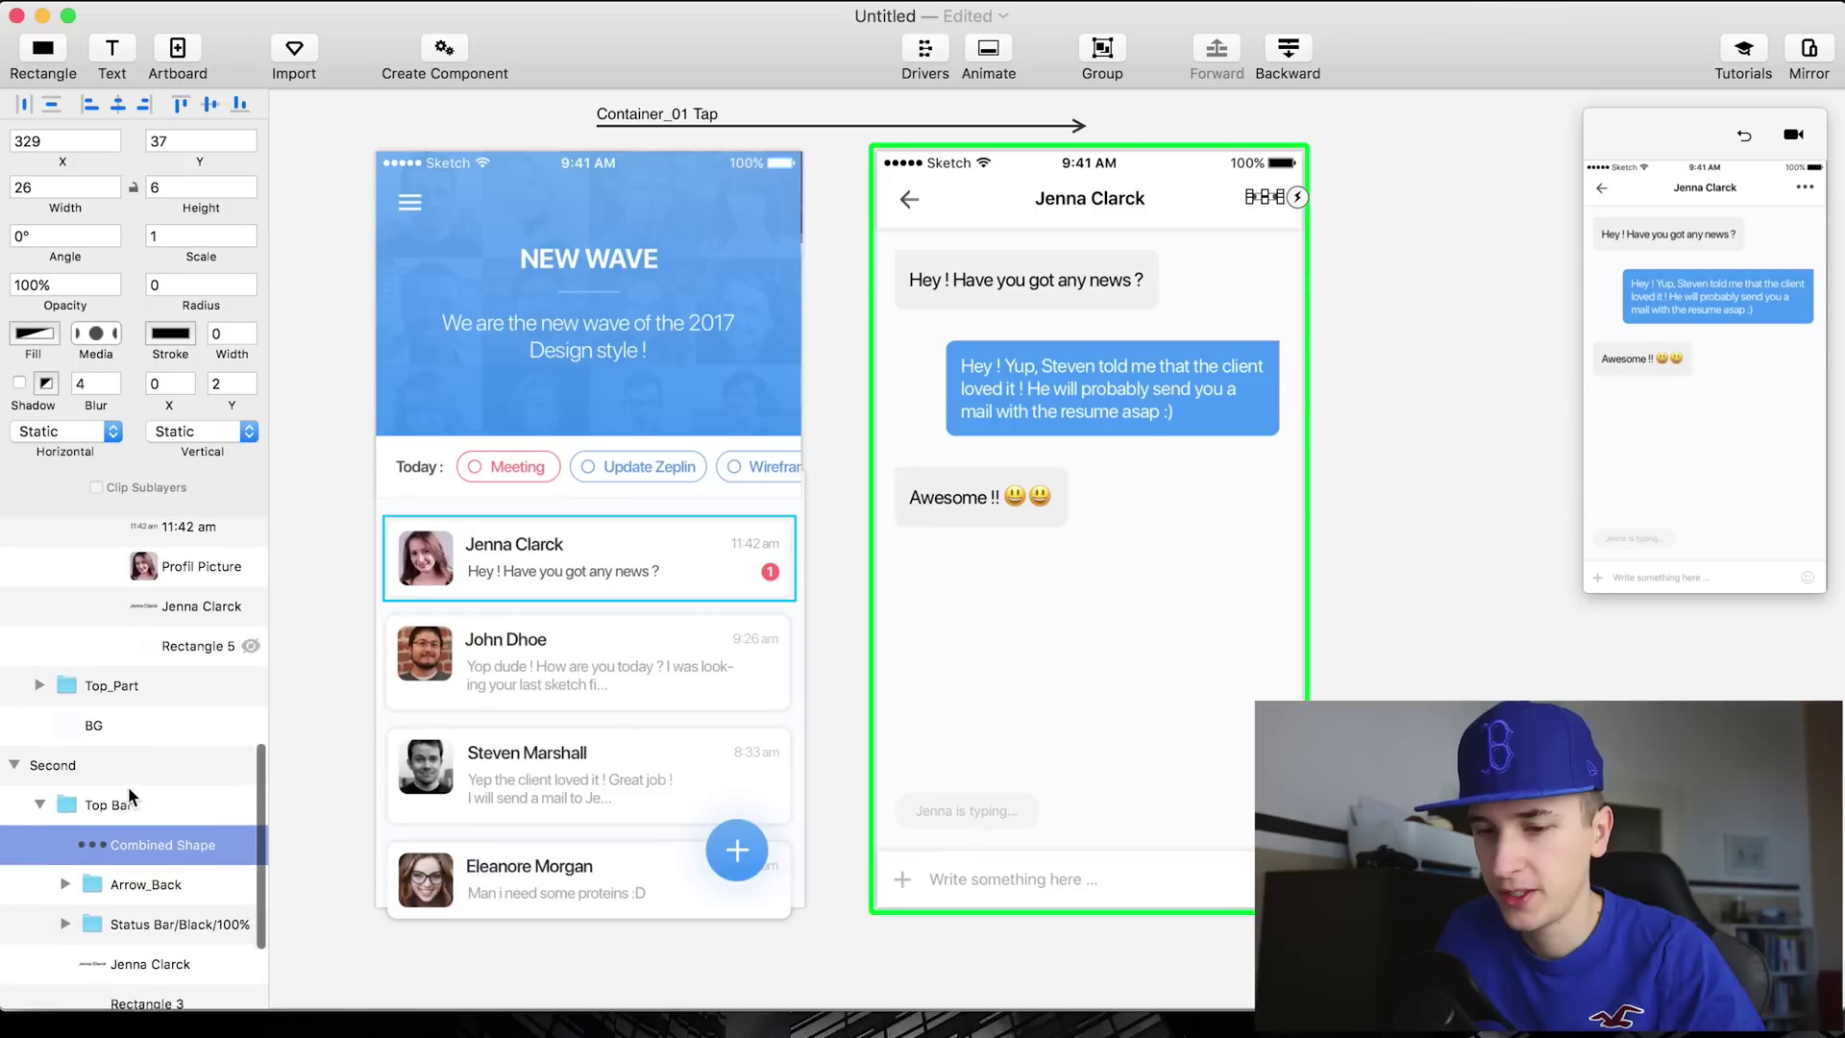
double_click(154, 830)
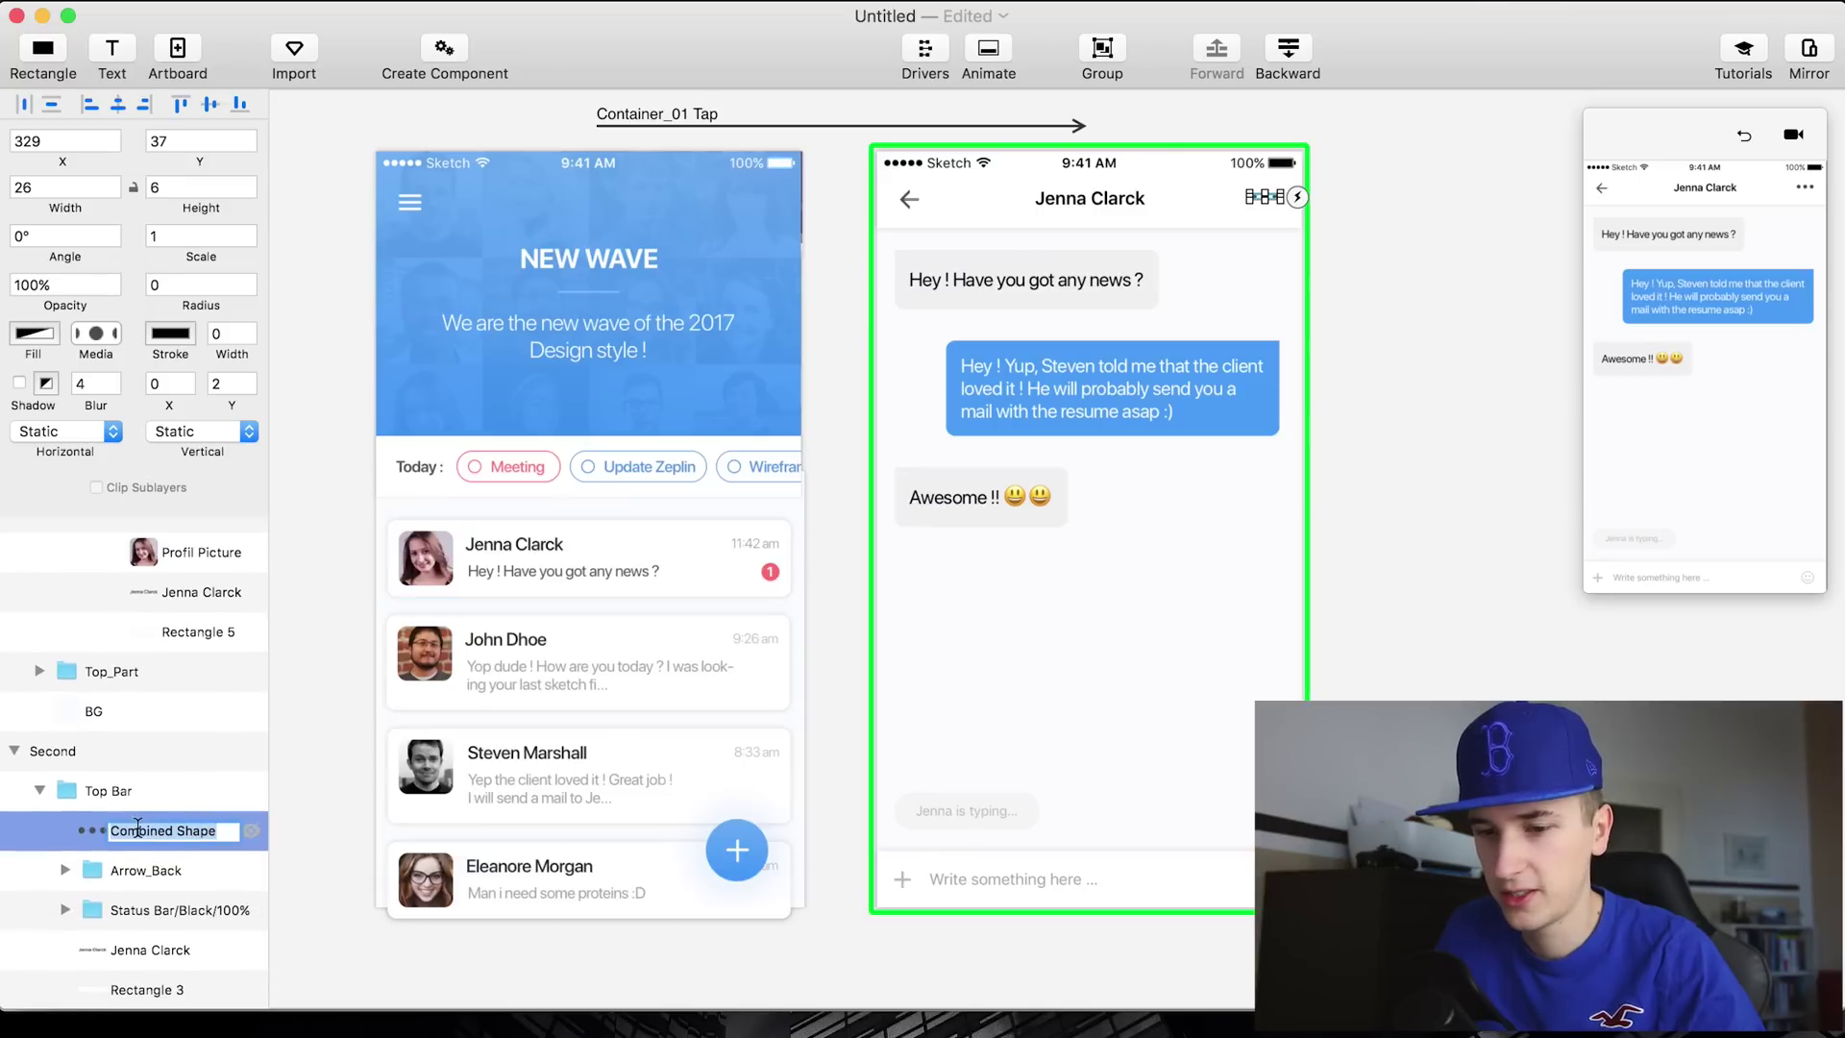
left_click(135, 833)
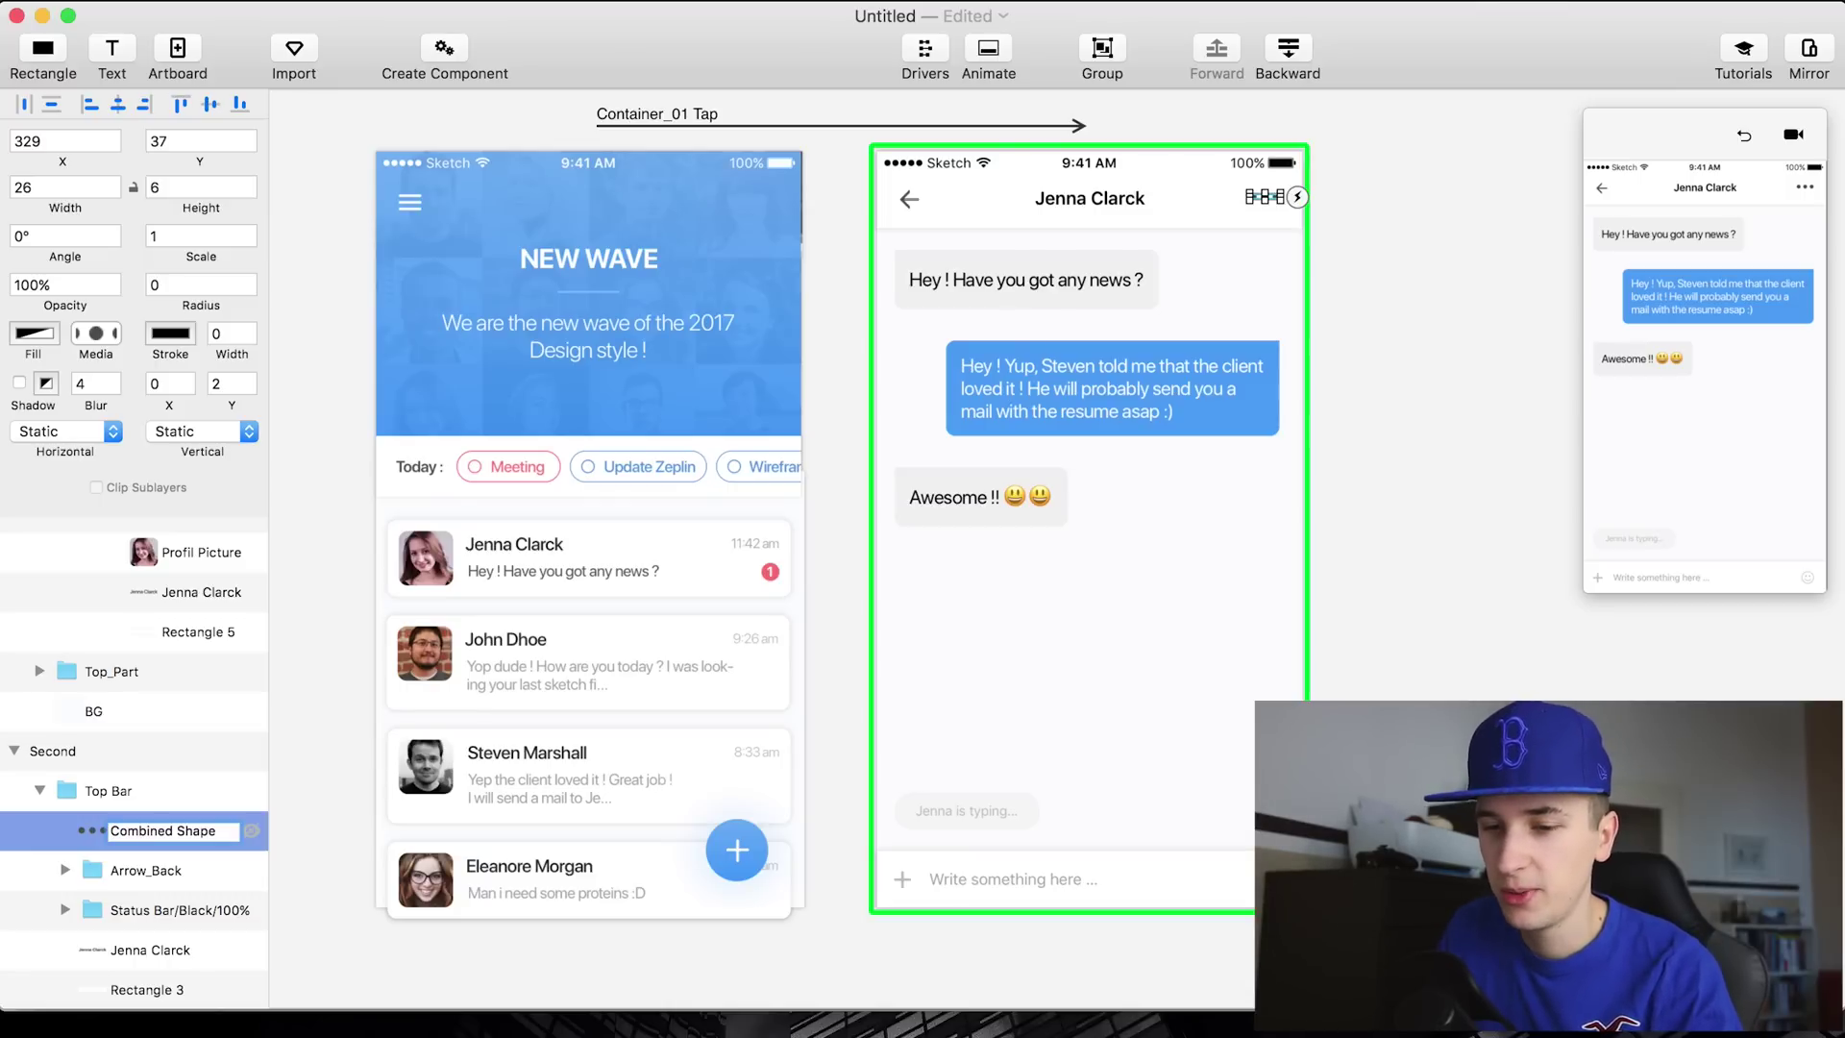
type("12")
key("Return")
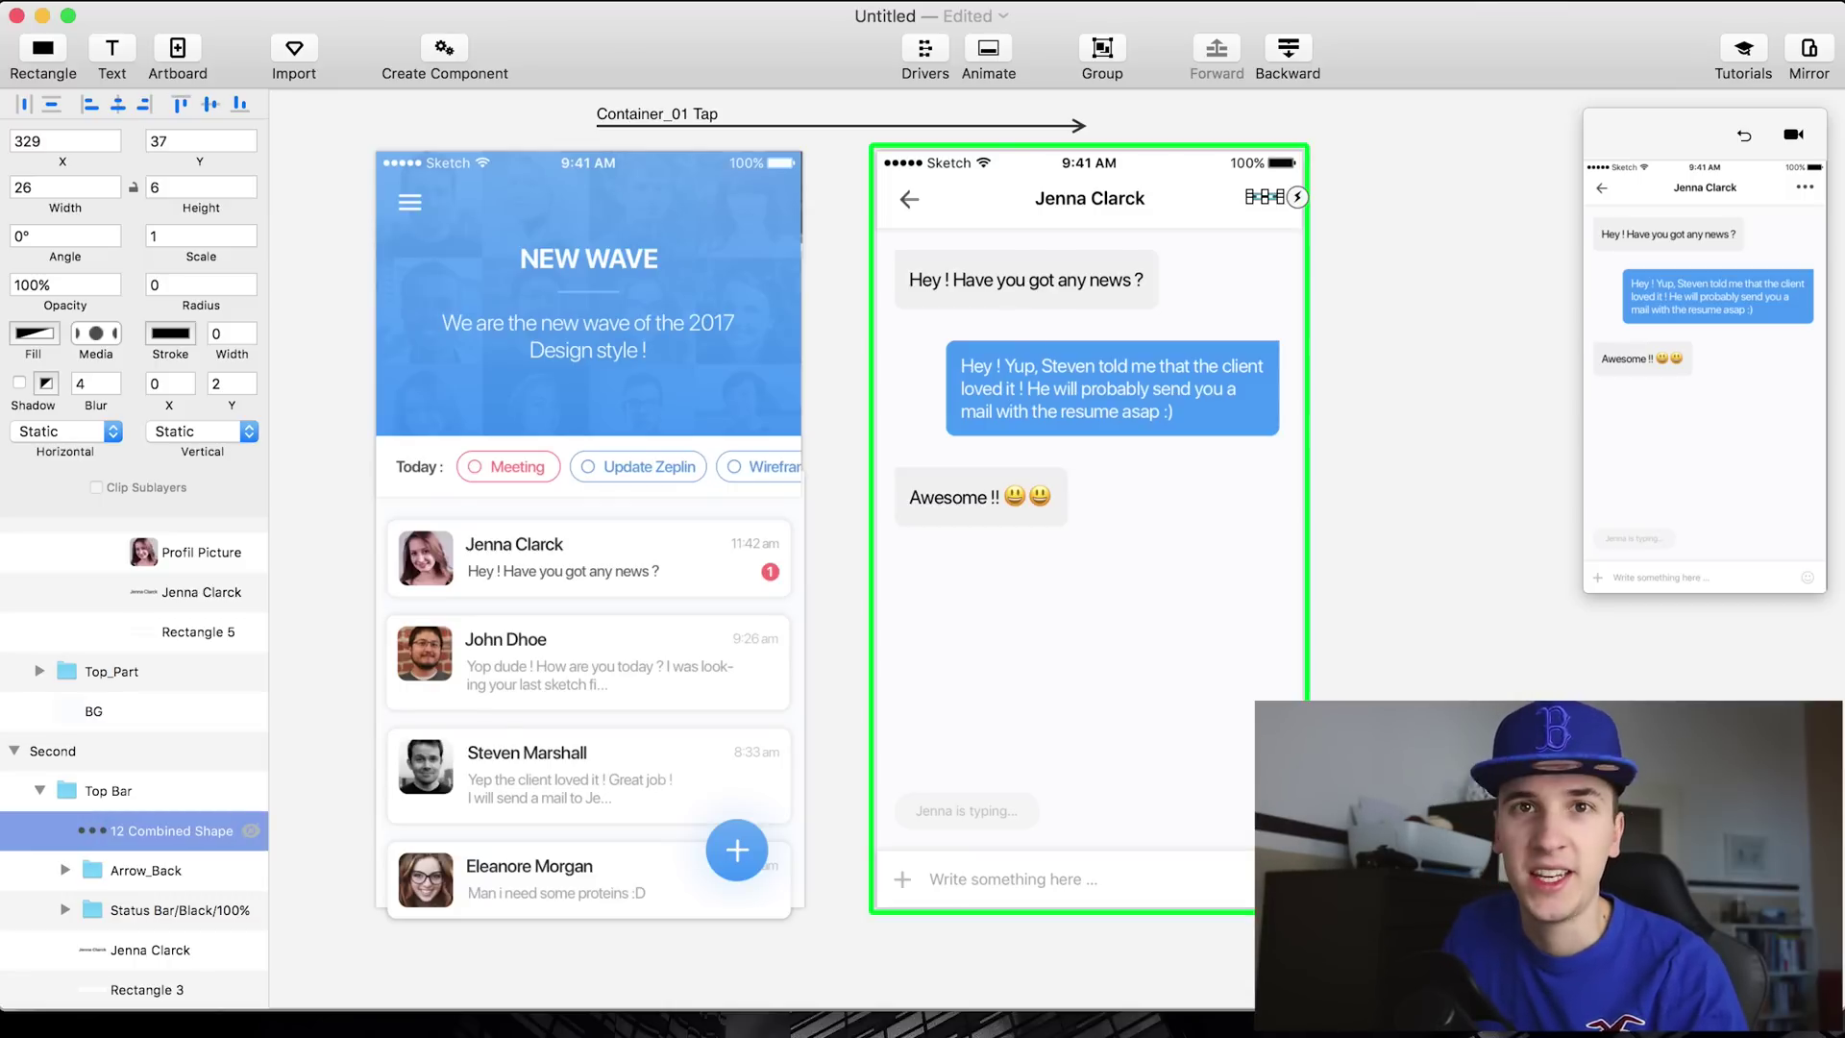
Run the tap transition in the preview again to check how the renamed three-dot icon behaves
left_click(1652, 157)
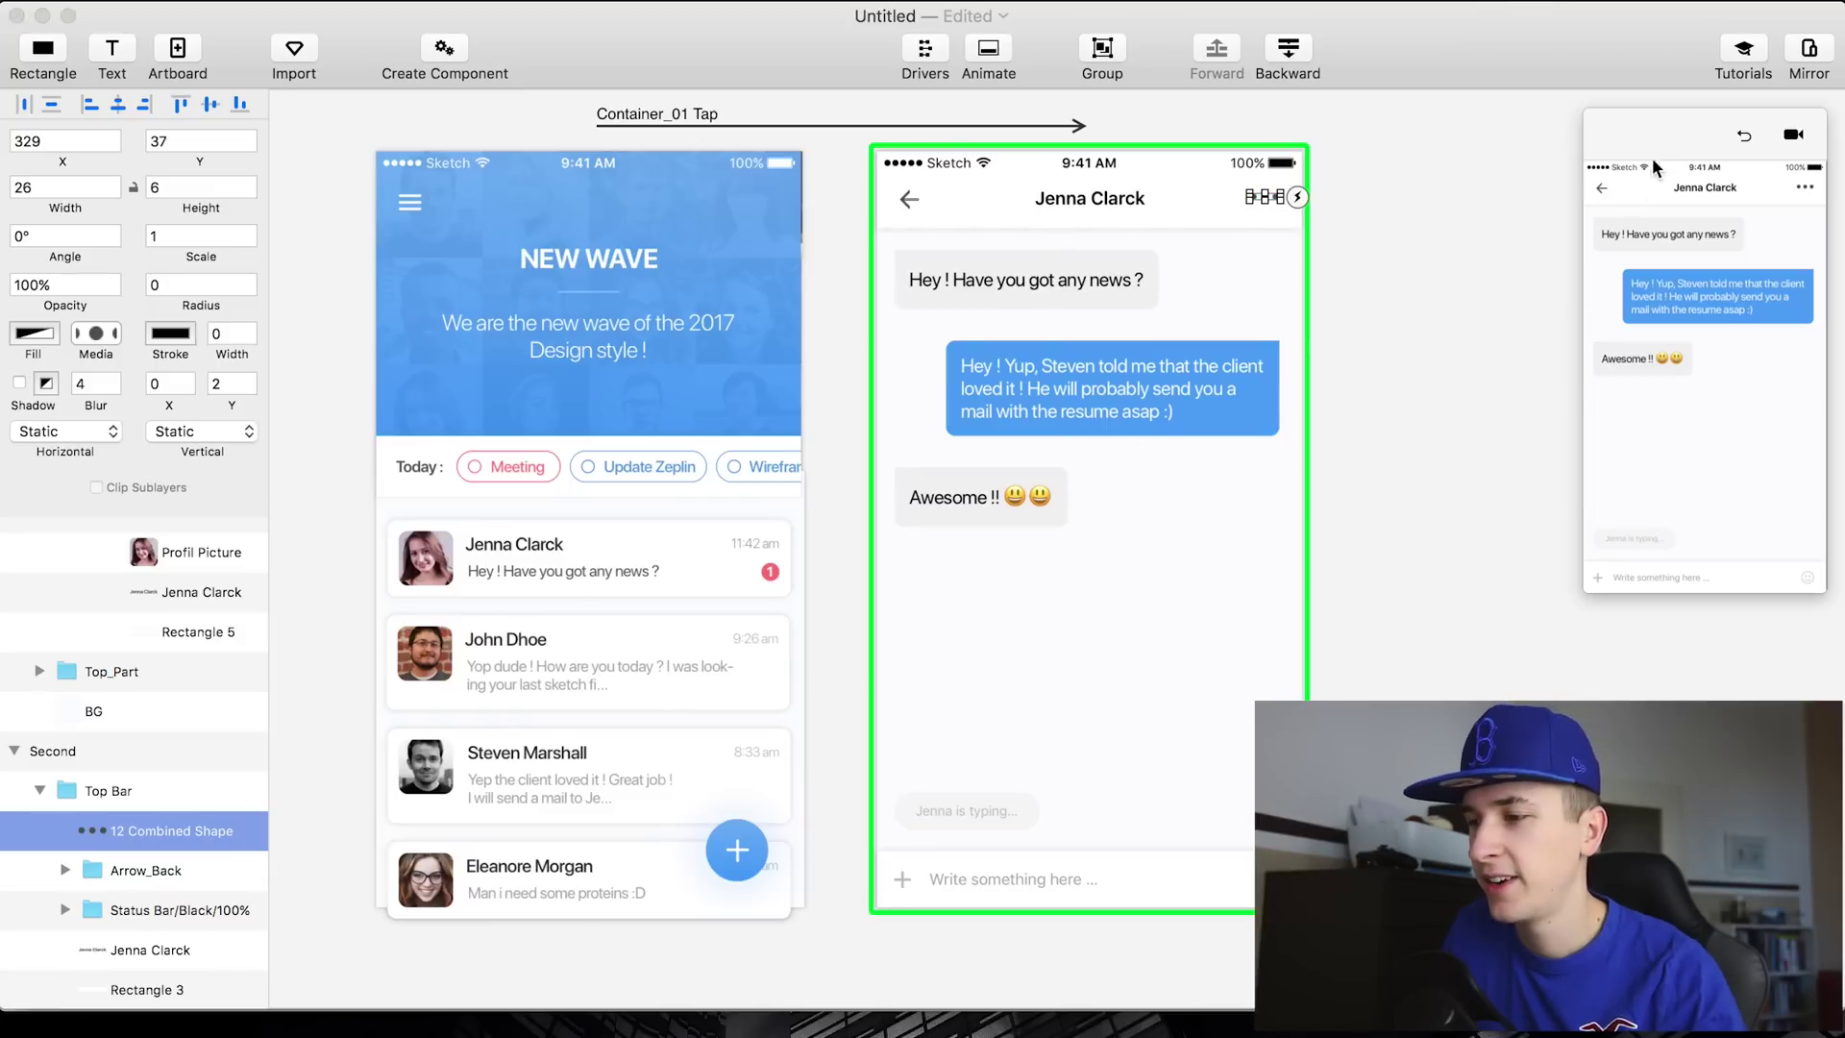
left_click(1744, 138)
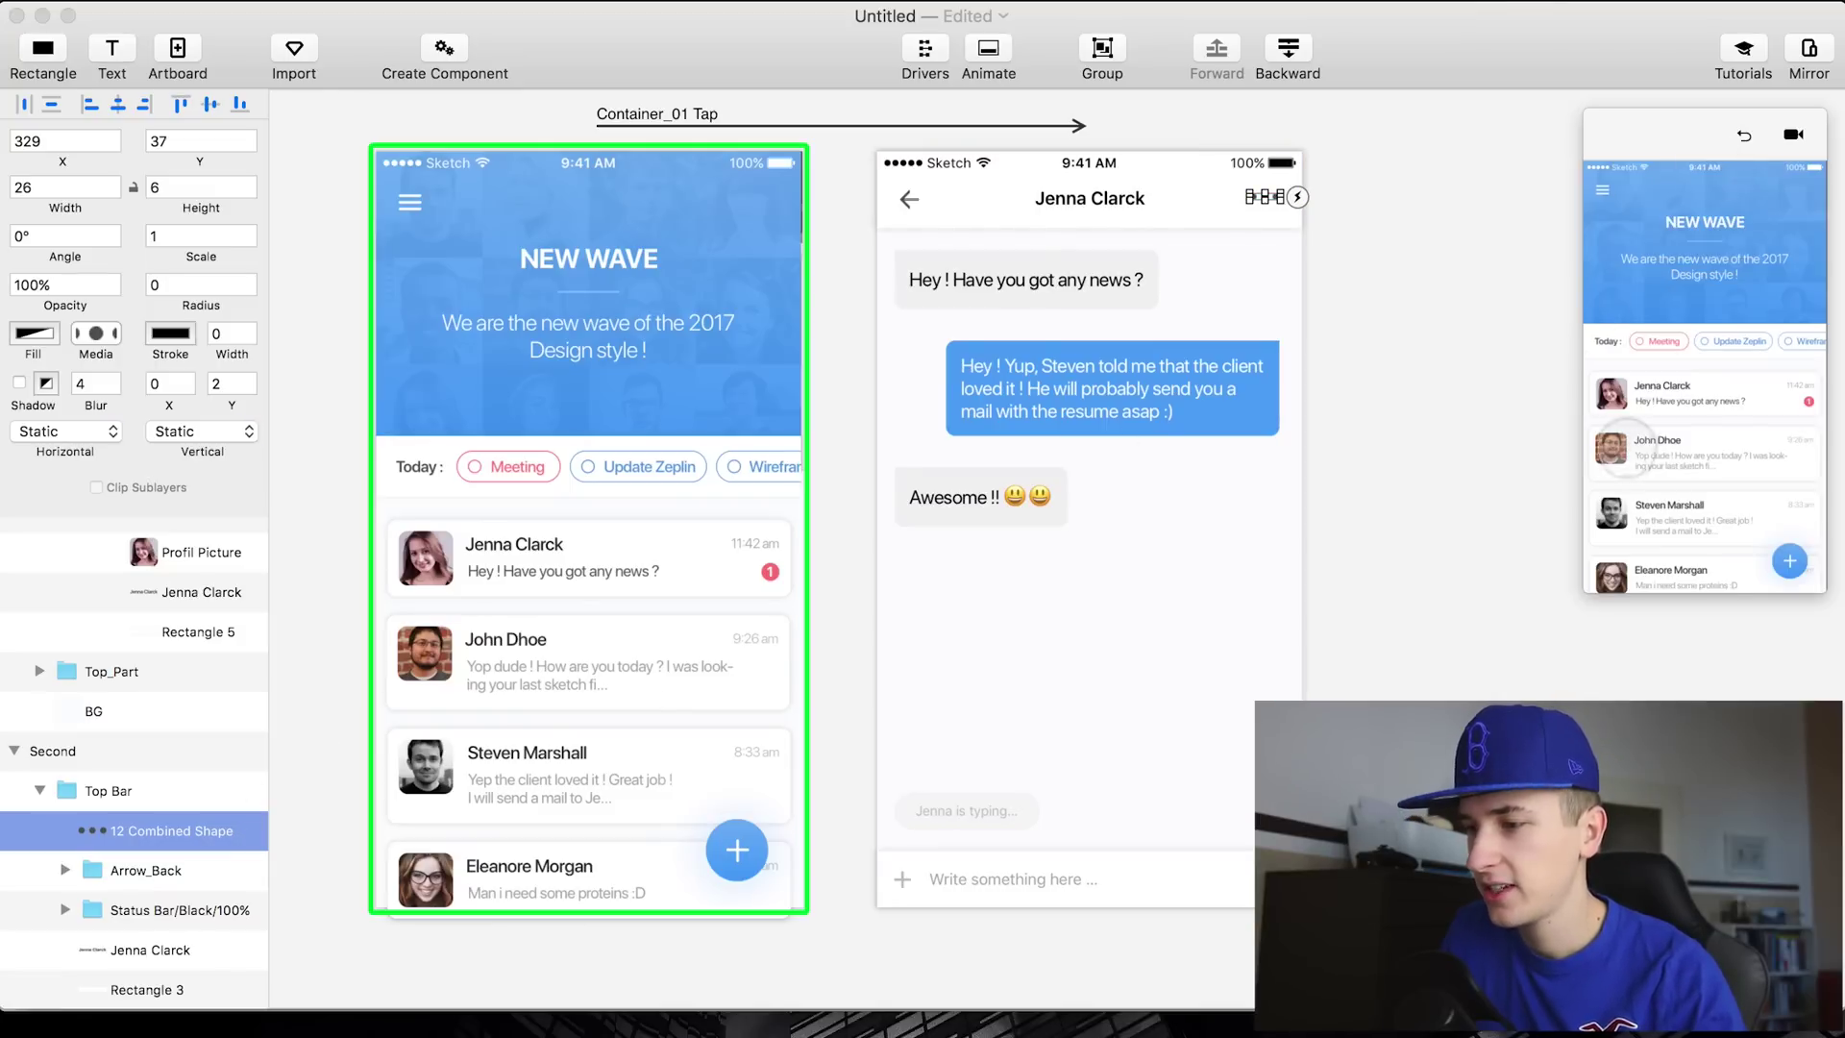
left_click(1716, 396)
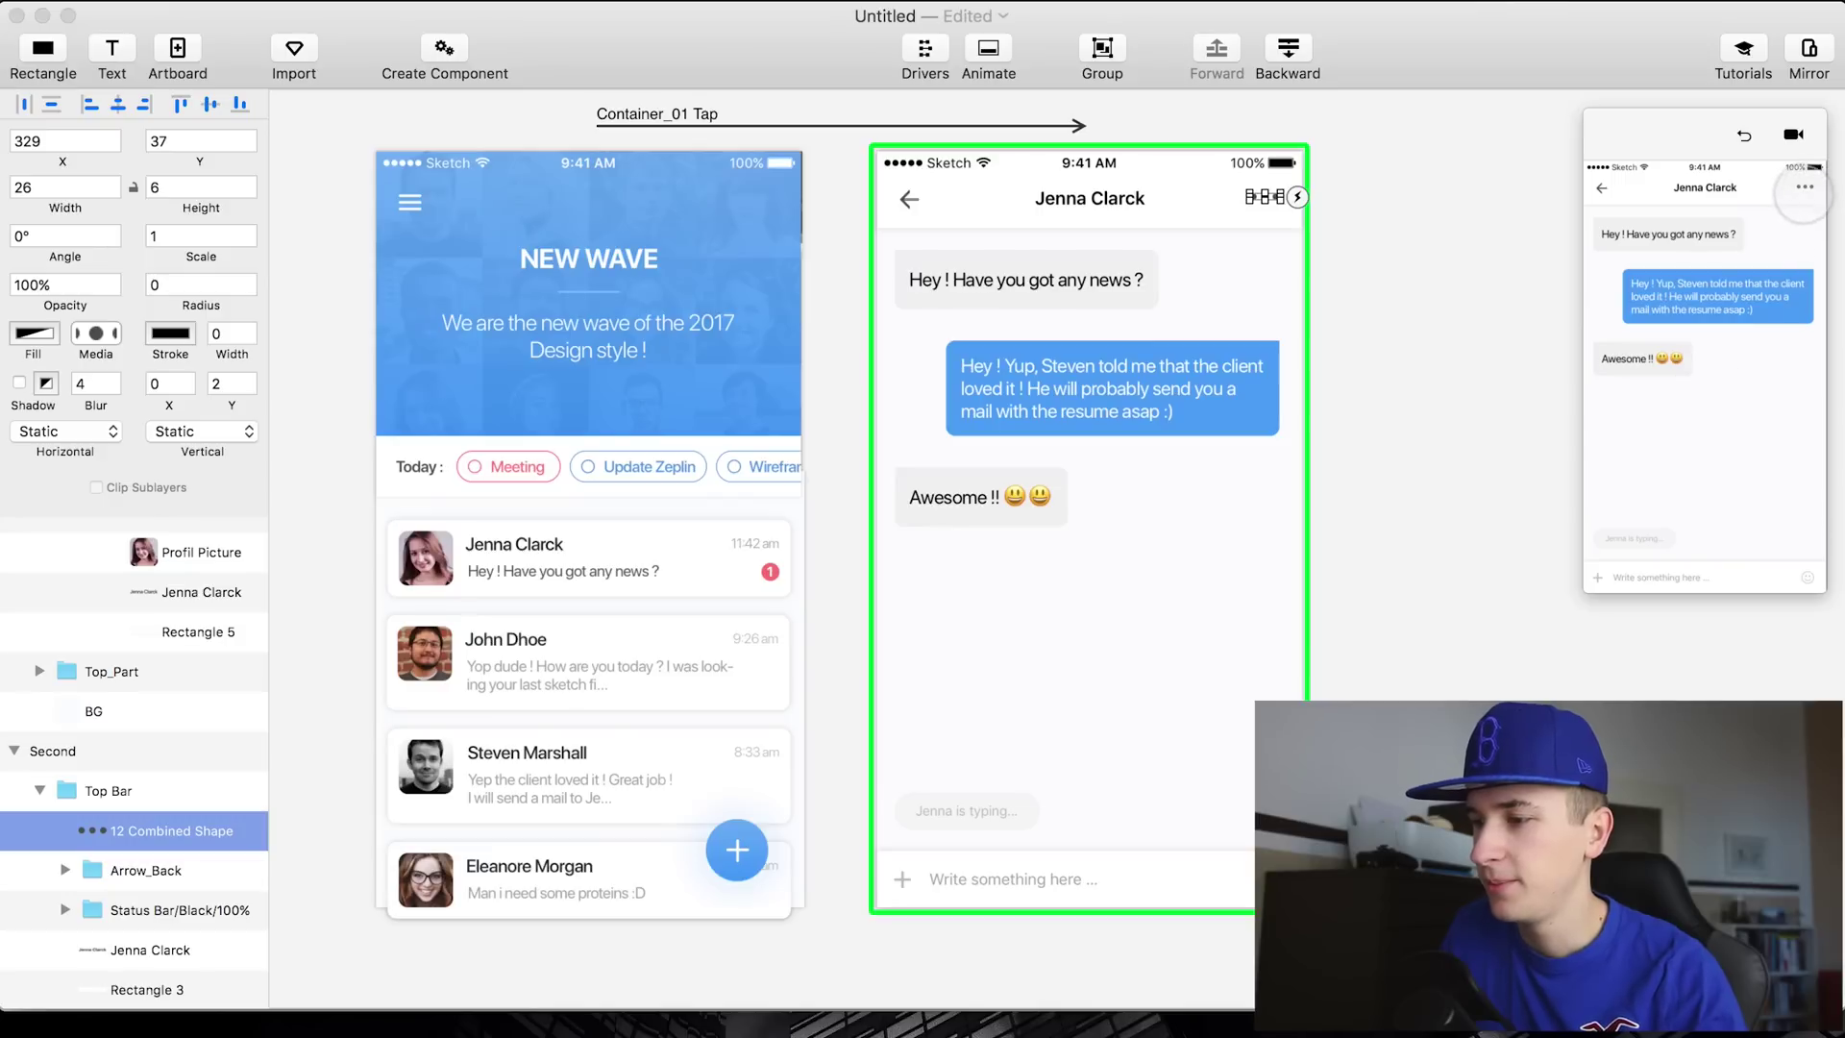
left_click(1836, 48)
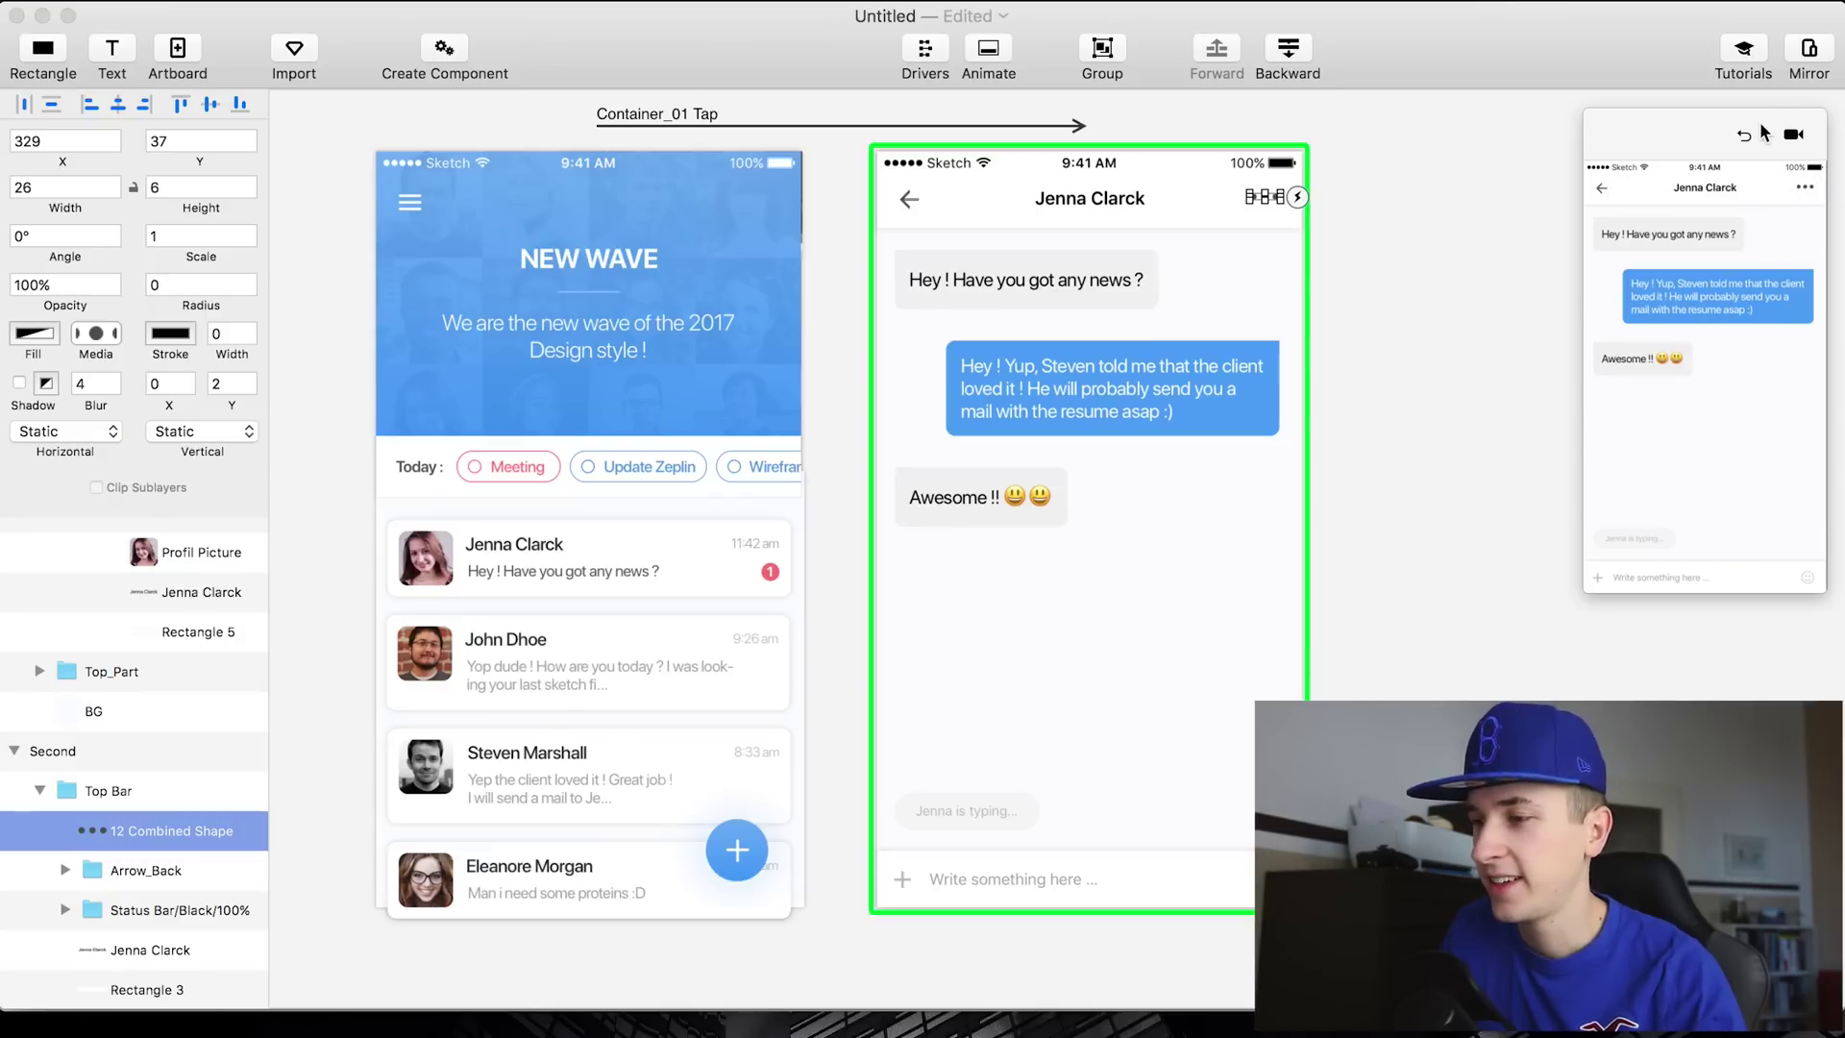
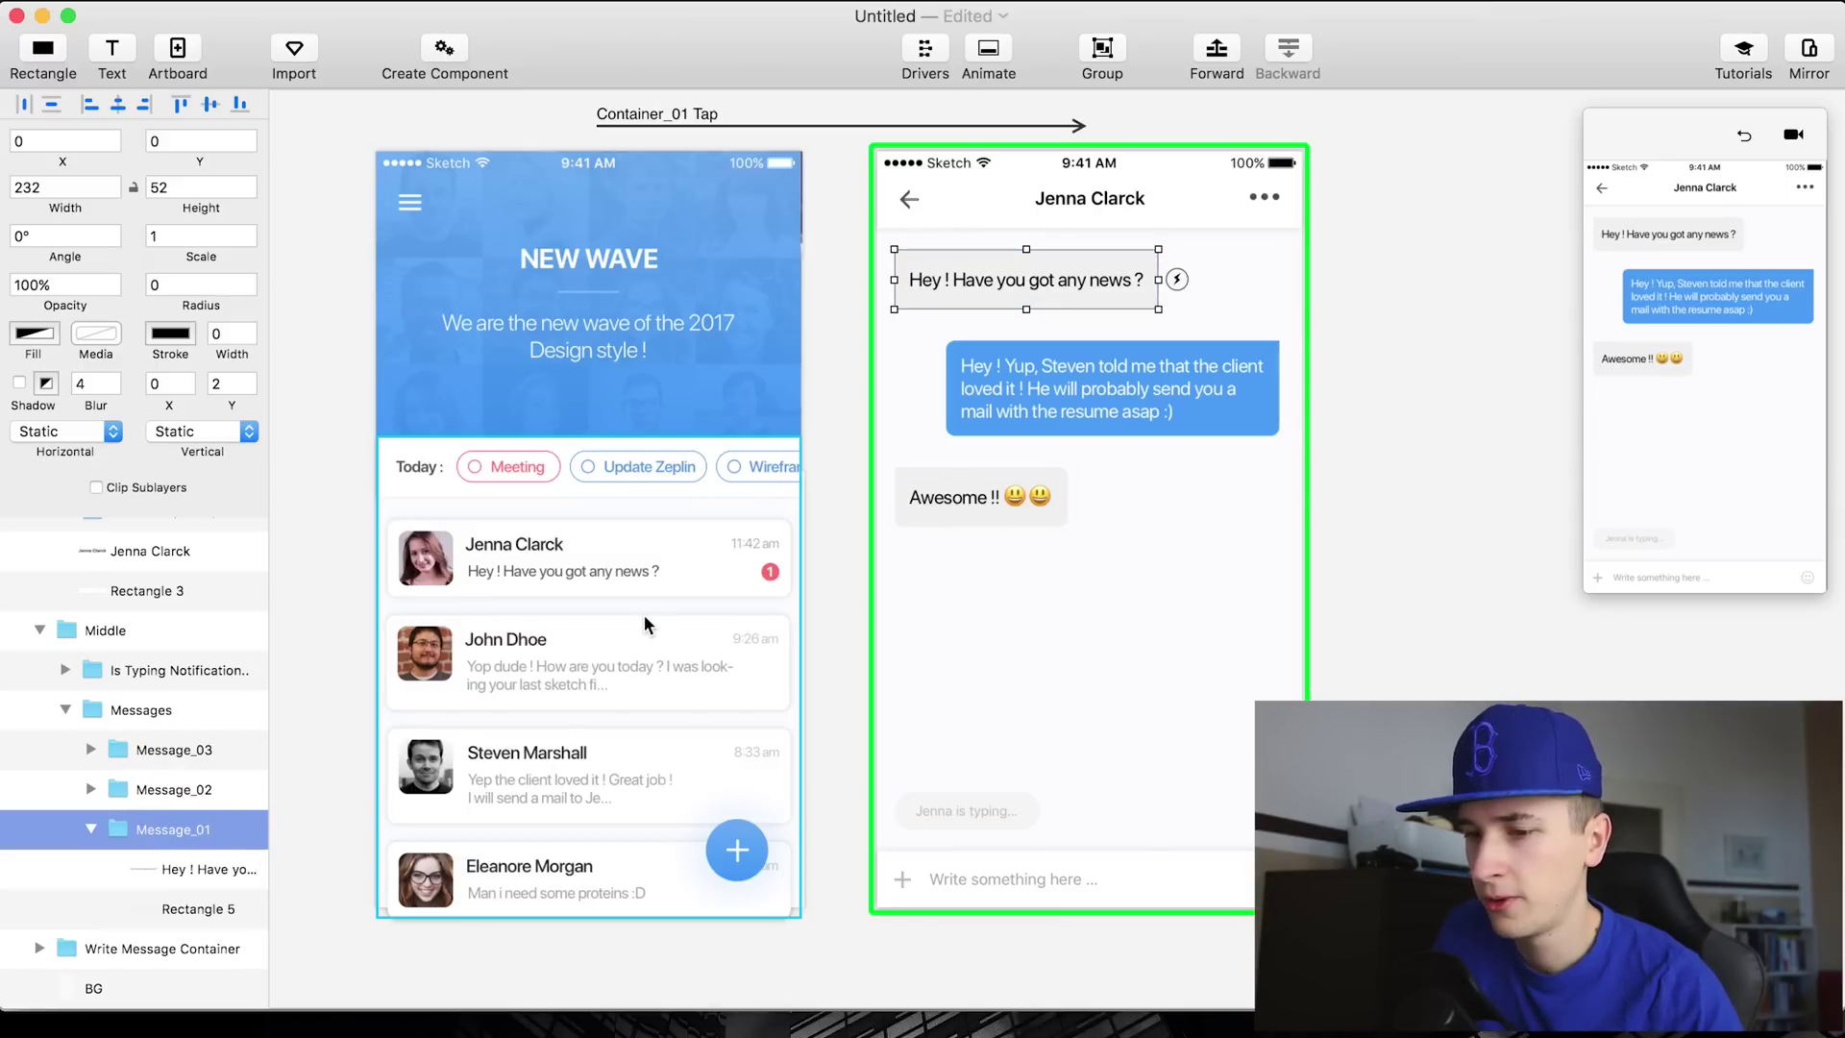
Compare the Rectangle 5 background layers in Main's Container_01 cell and in Second's Message_01 bubble
left_click(509, 561)
scroll(186, 735, "down", 5)
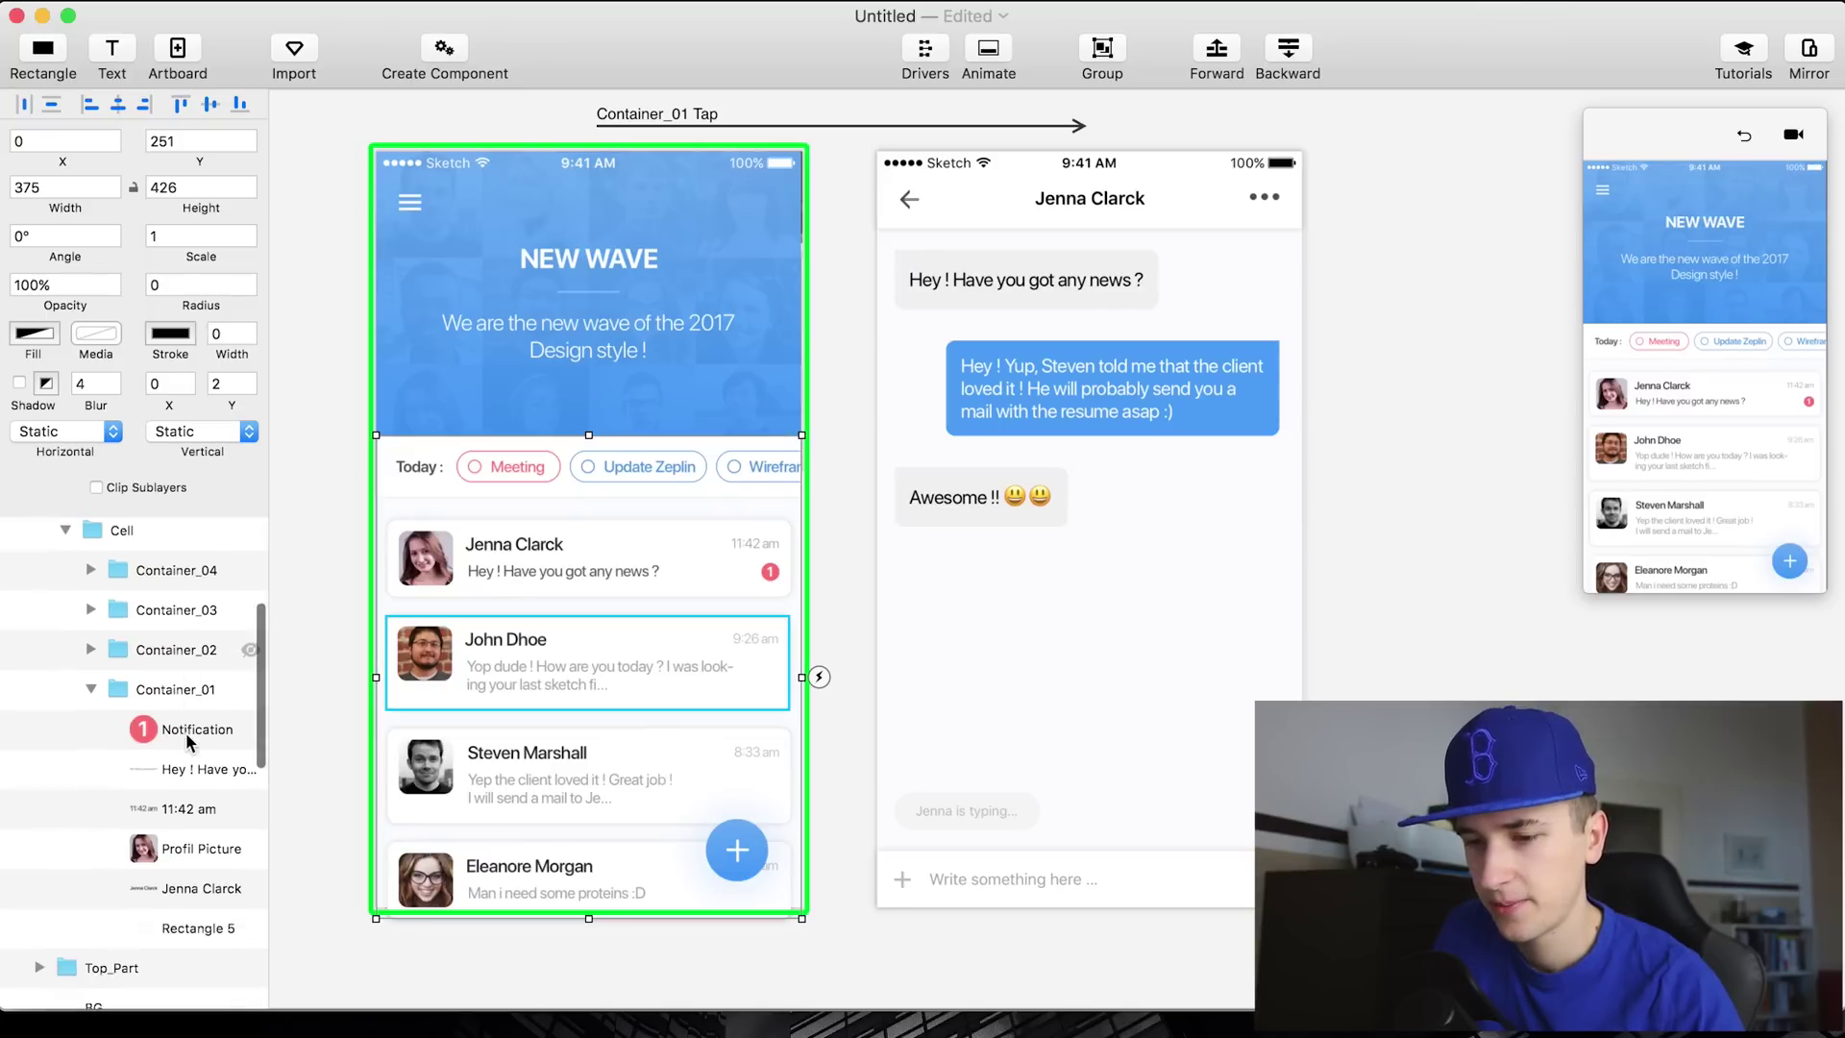
scroll(186, 732, "down", 3)
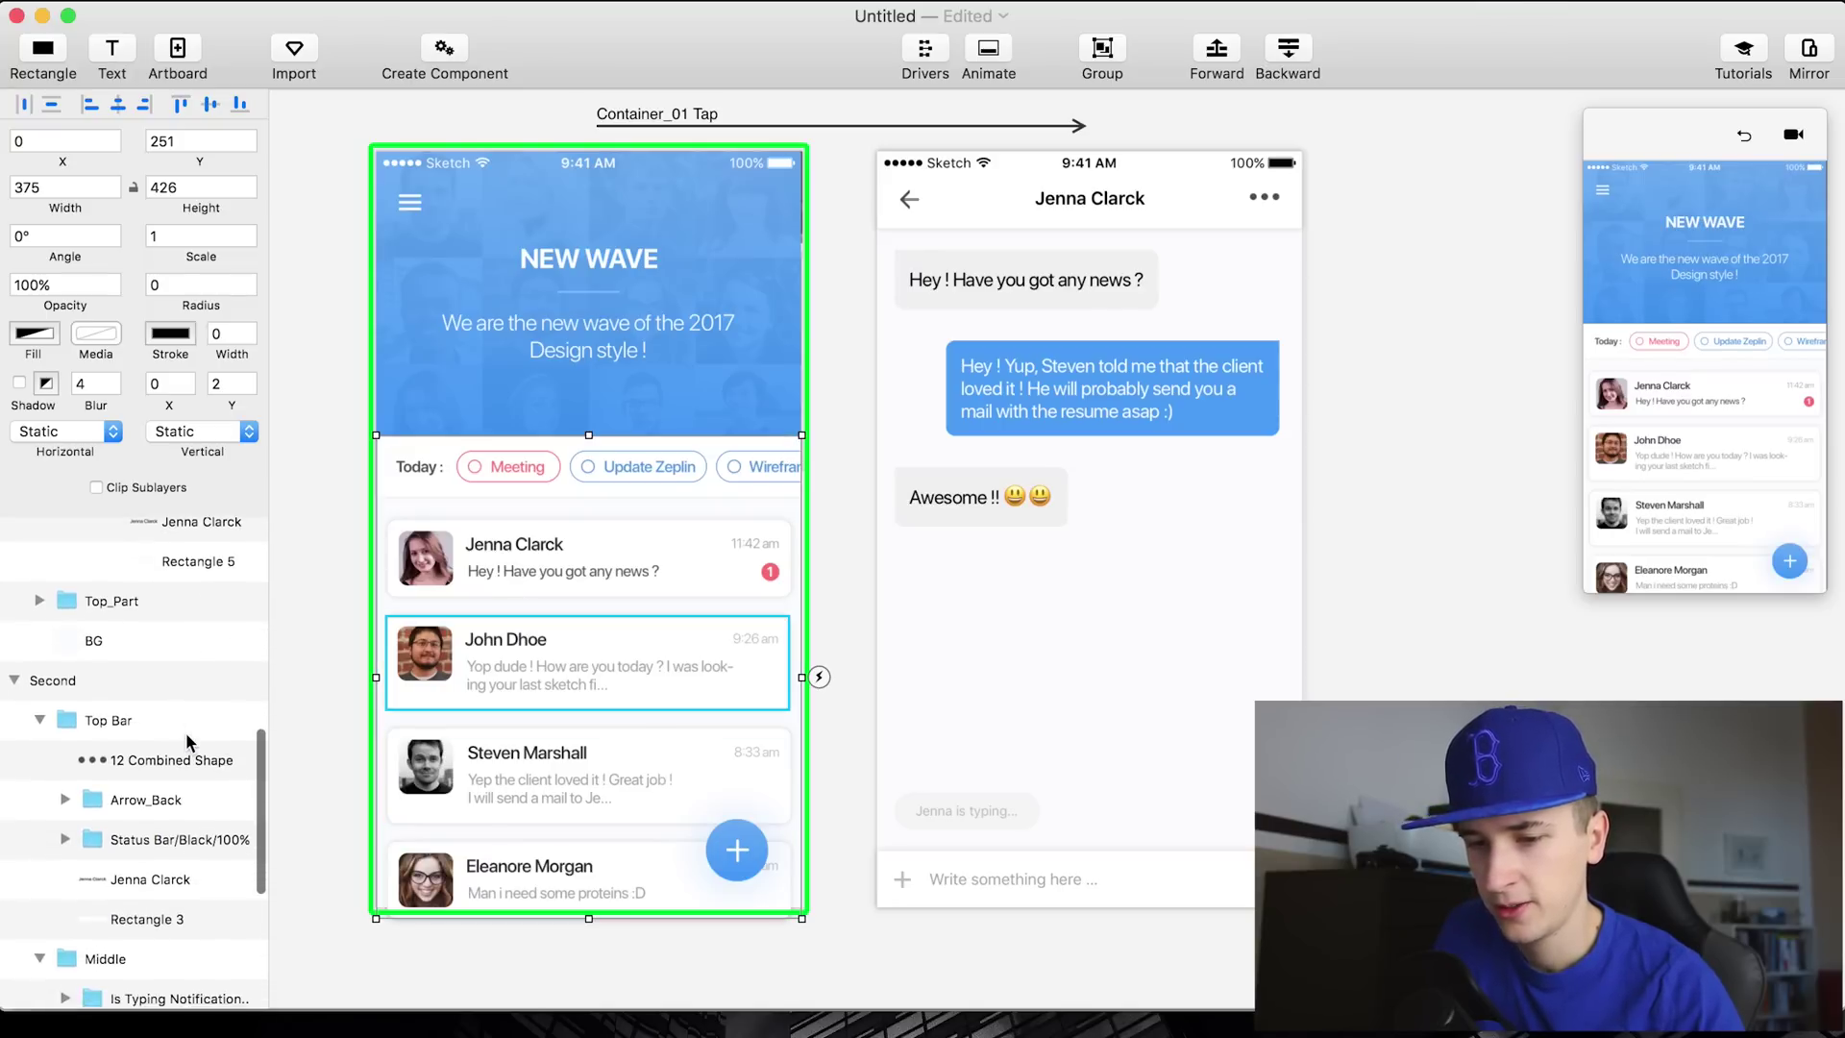
scroll(187, 733, "up", 3)
left_click(199, 721)
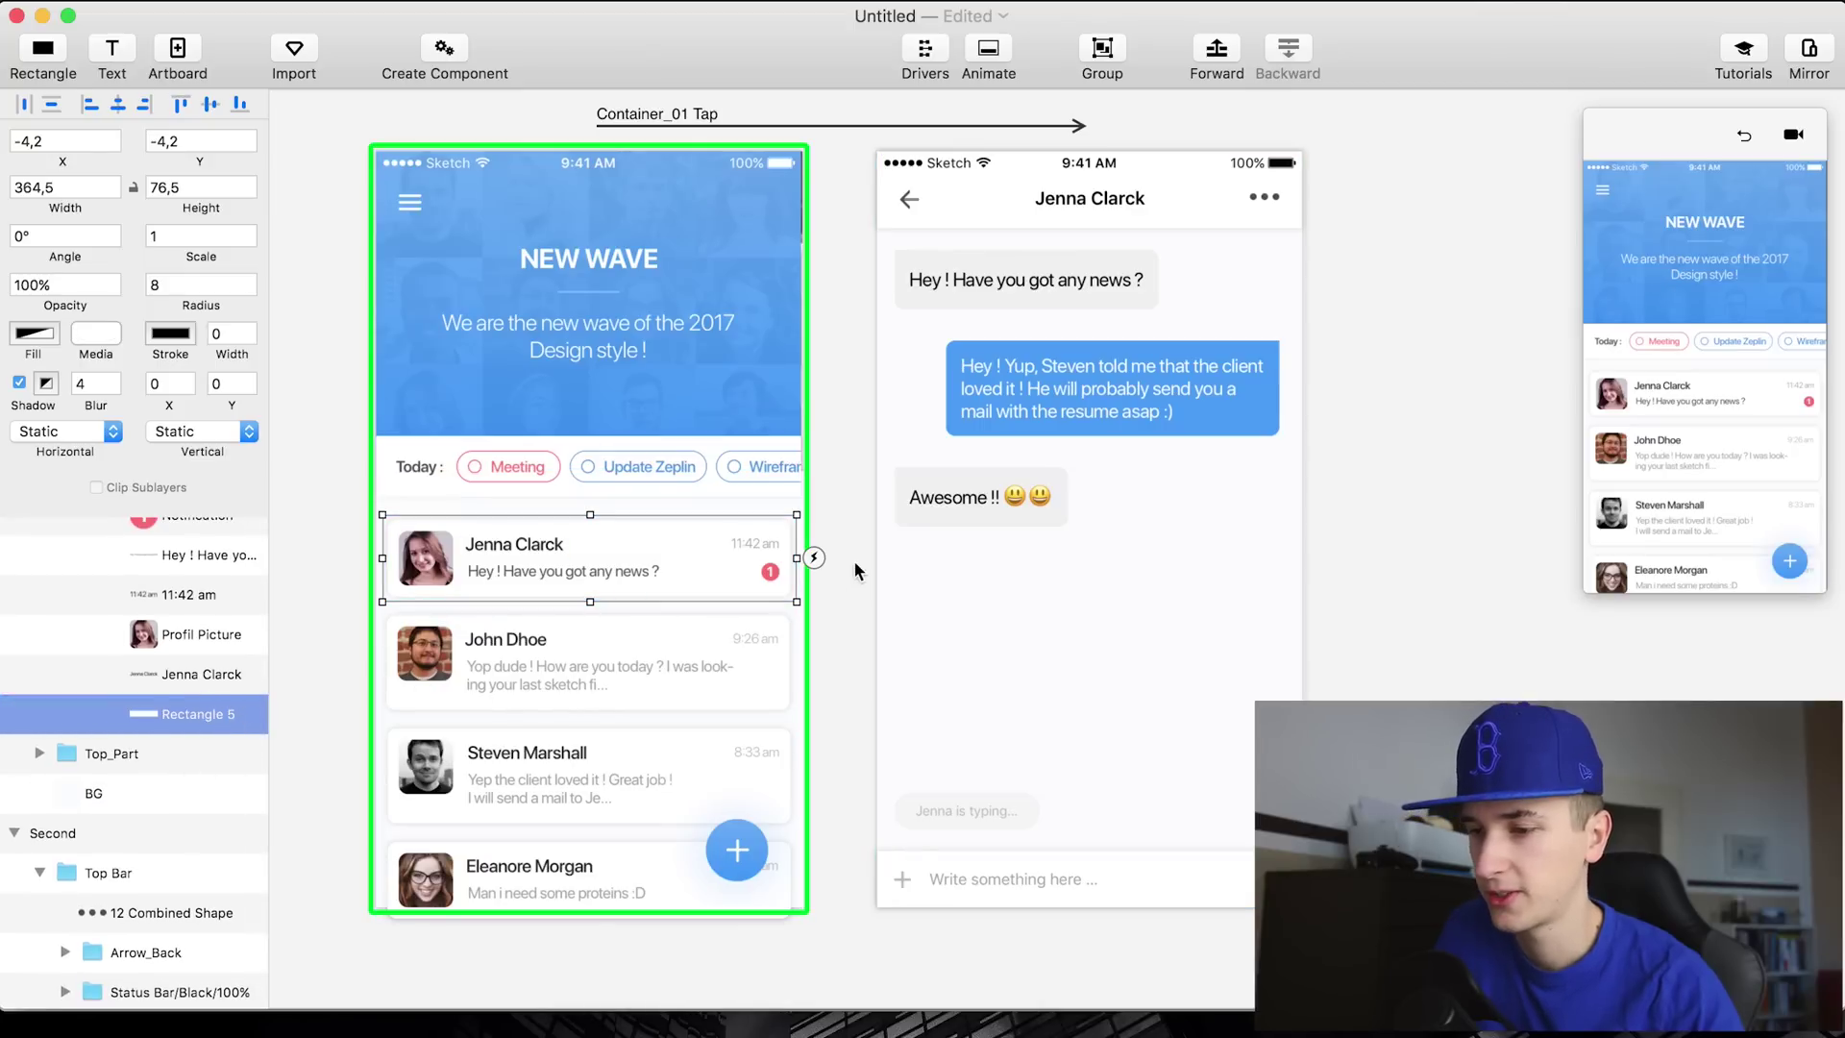
left_click(1056, 354)
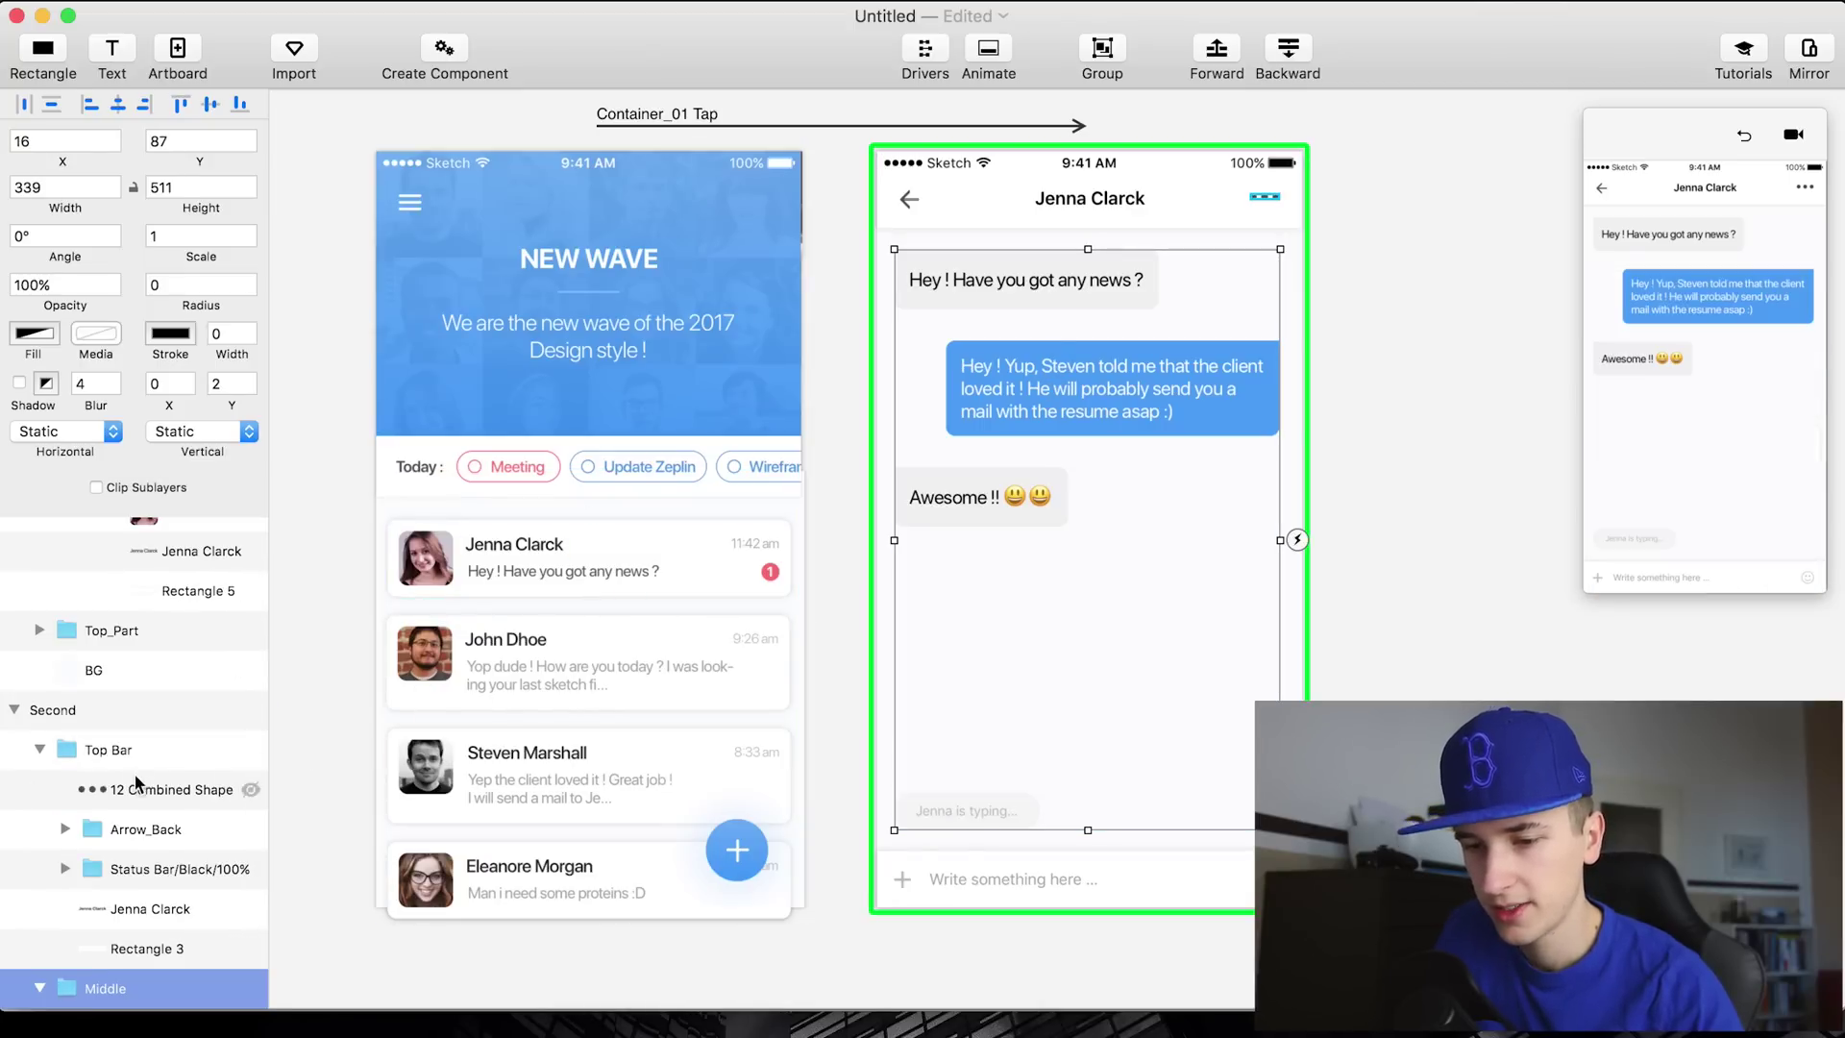
scroll(135, 778, "down", 10)
left_click(194, 909)
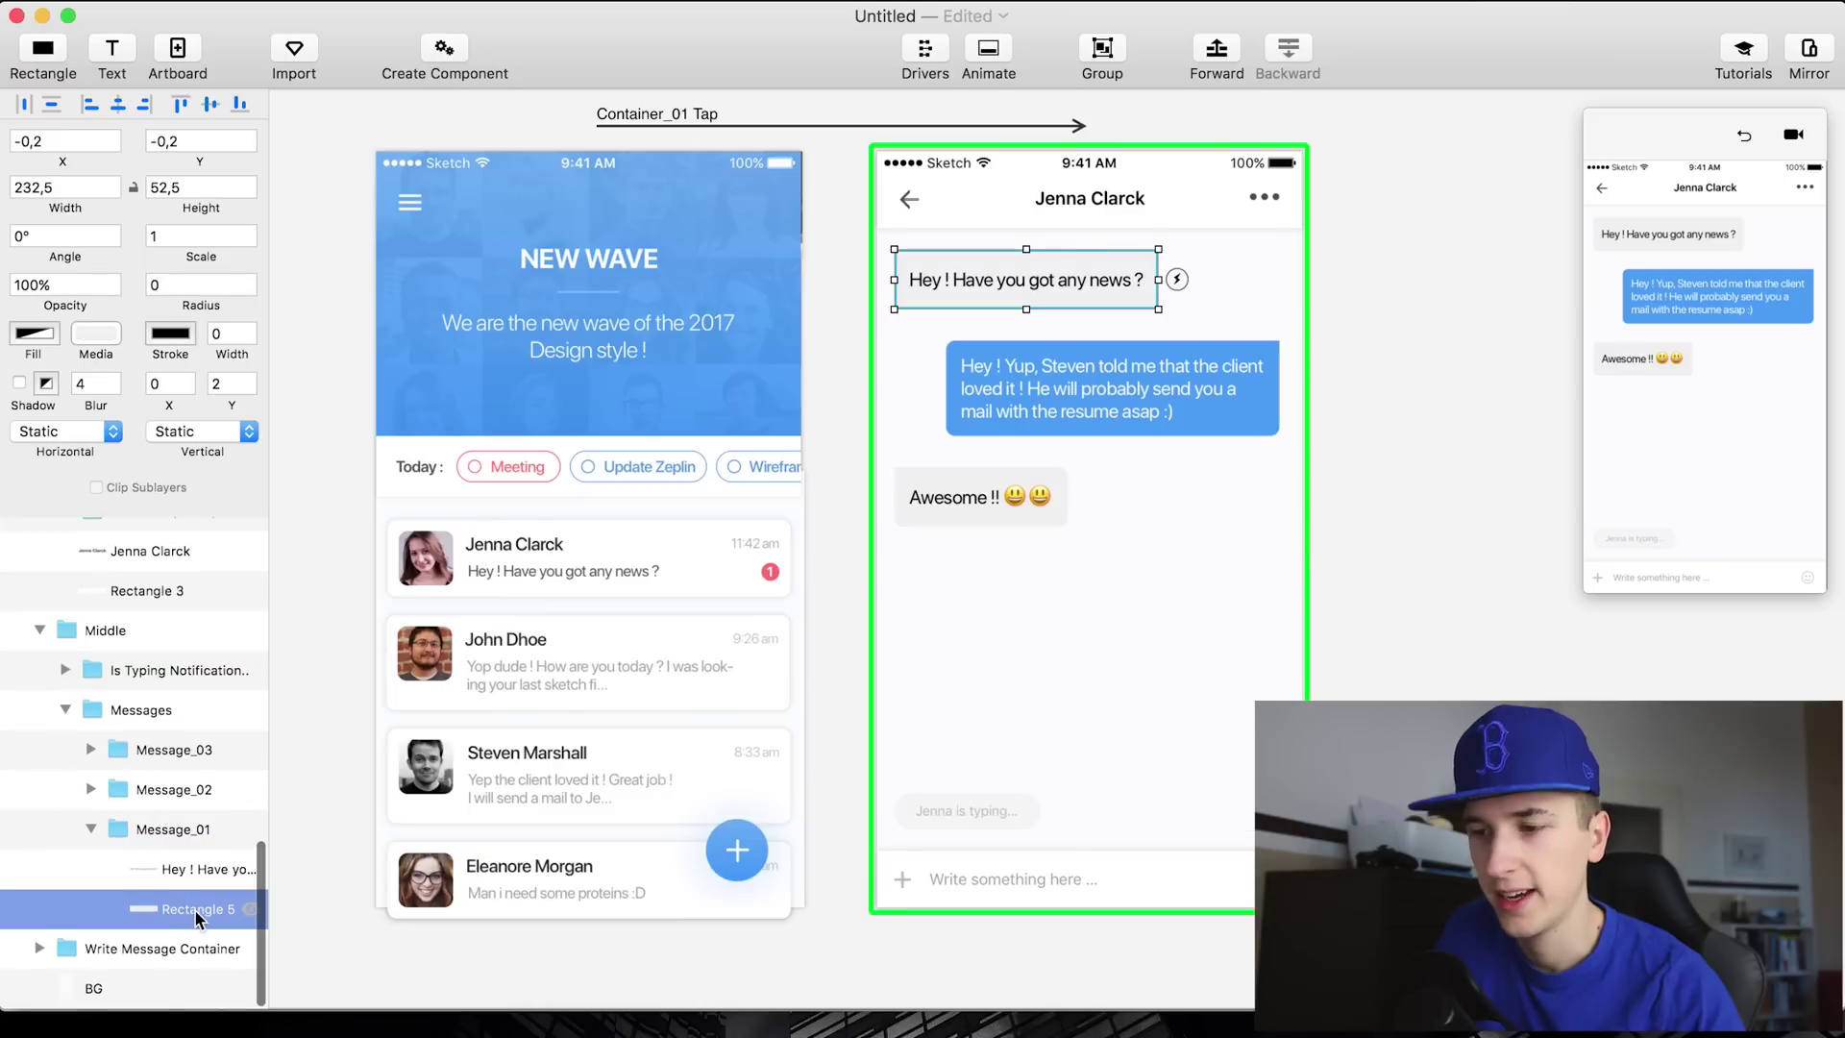
Expand the Message_02 and Message_03 groups and rename Message_01's background layer as Rectangle 51
left_click(90, 789)
left_click(90, 751)
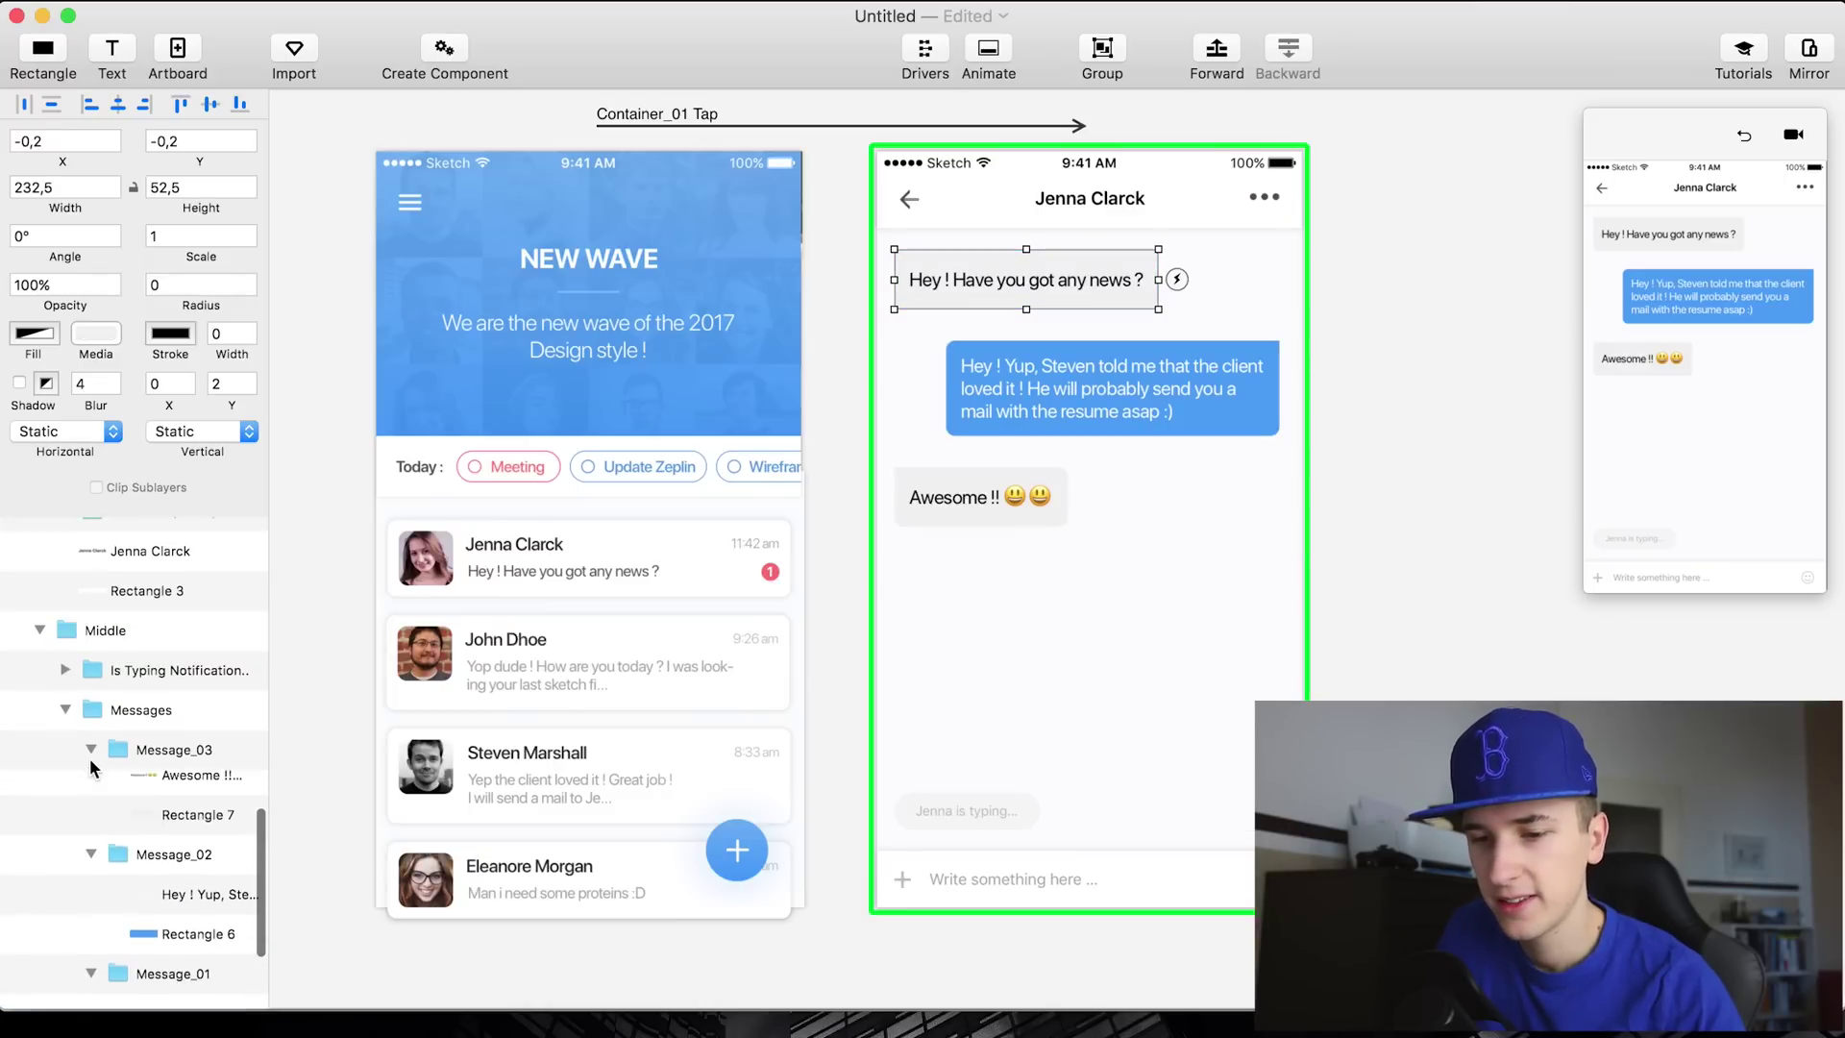
scroll(144, 760, "down", 3)
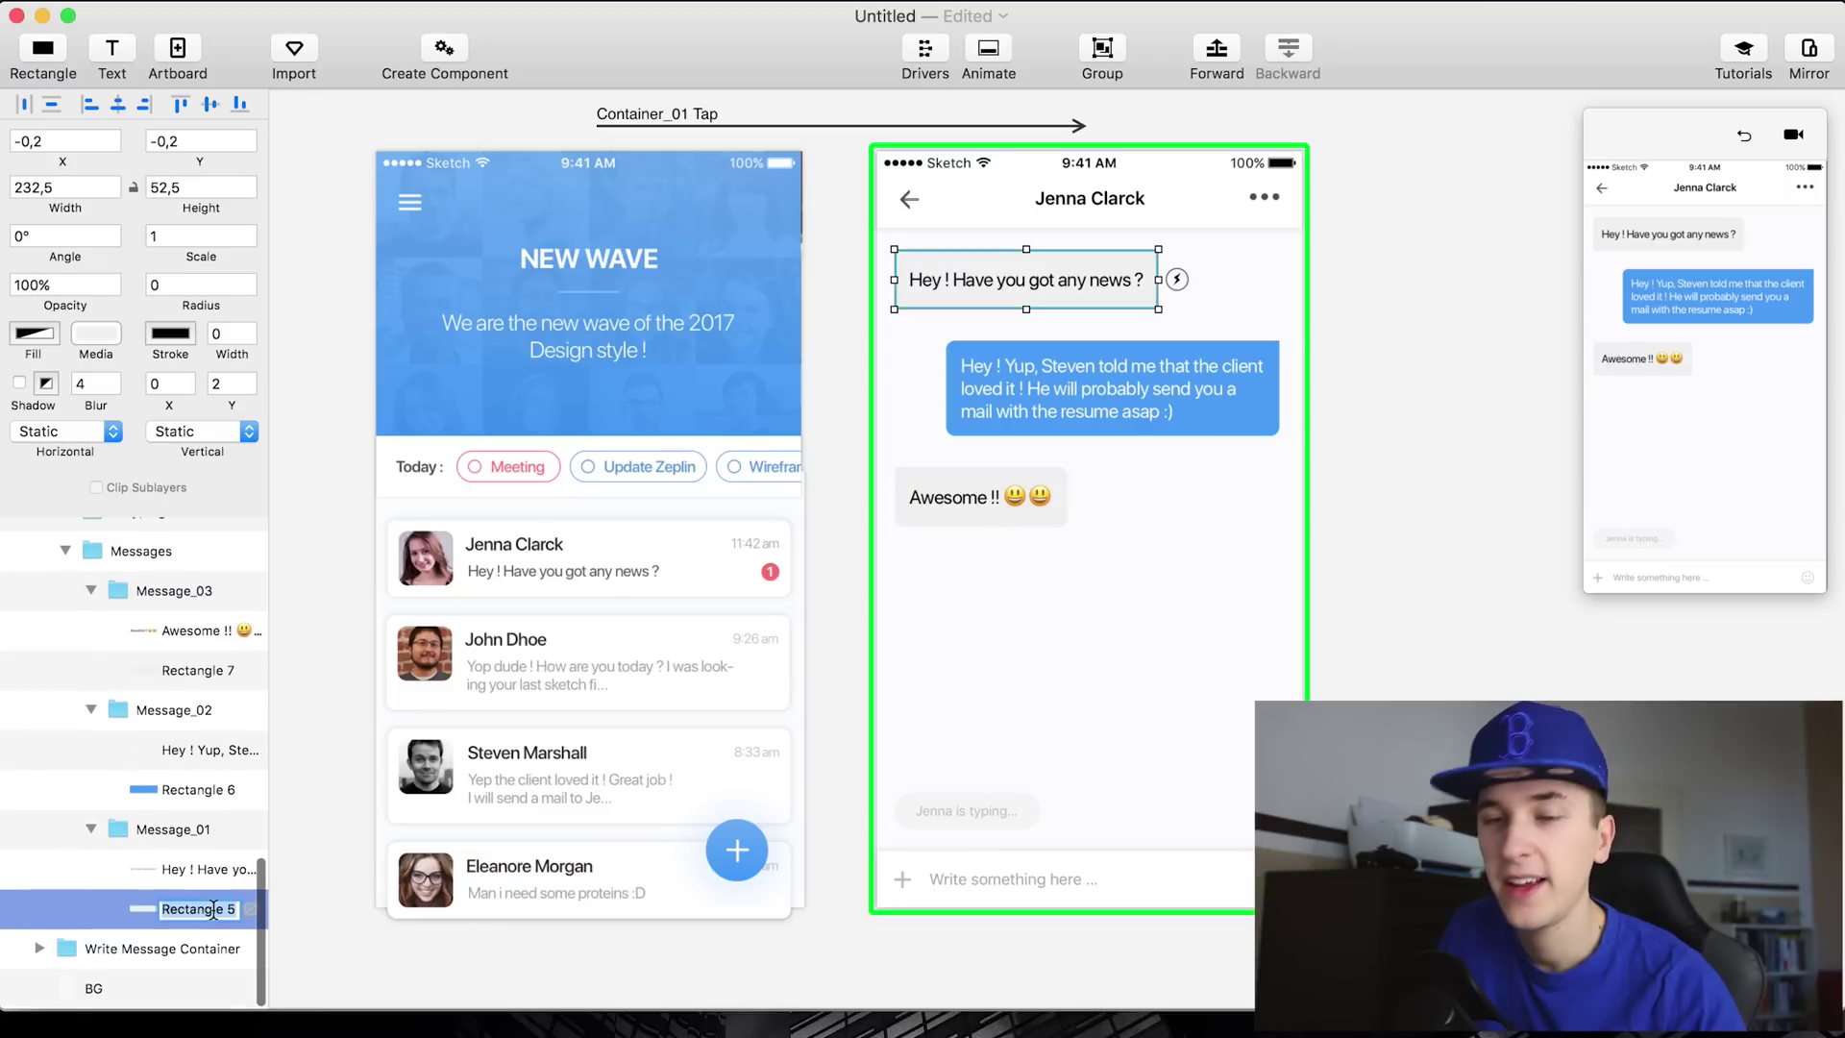
type("1")
key("Return")
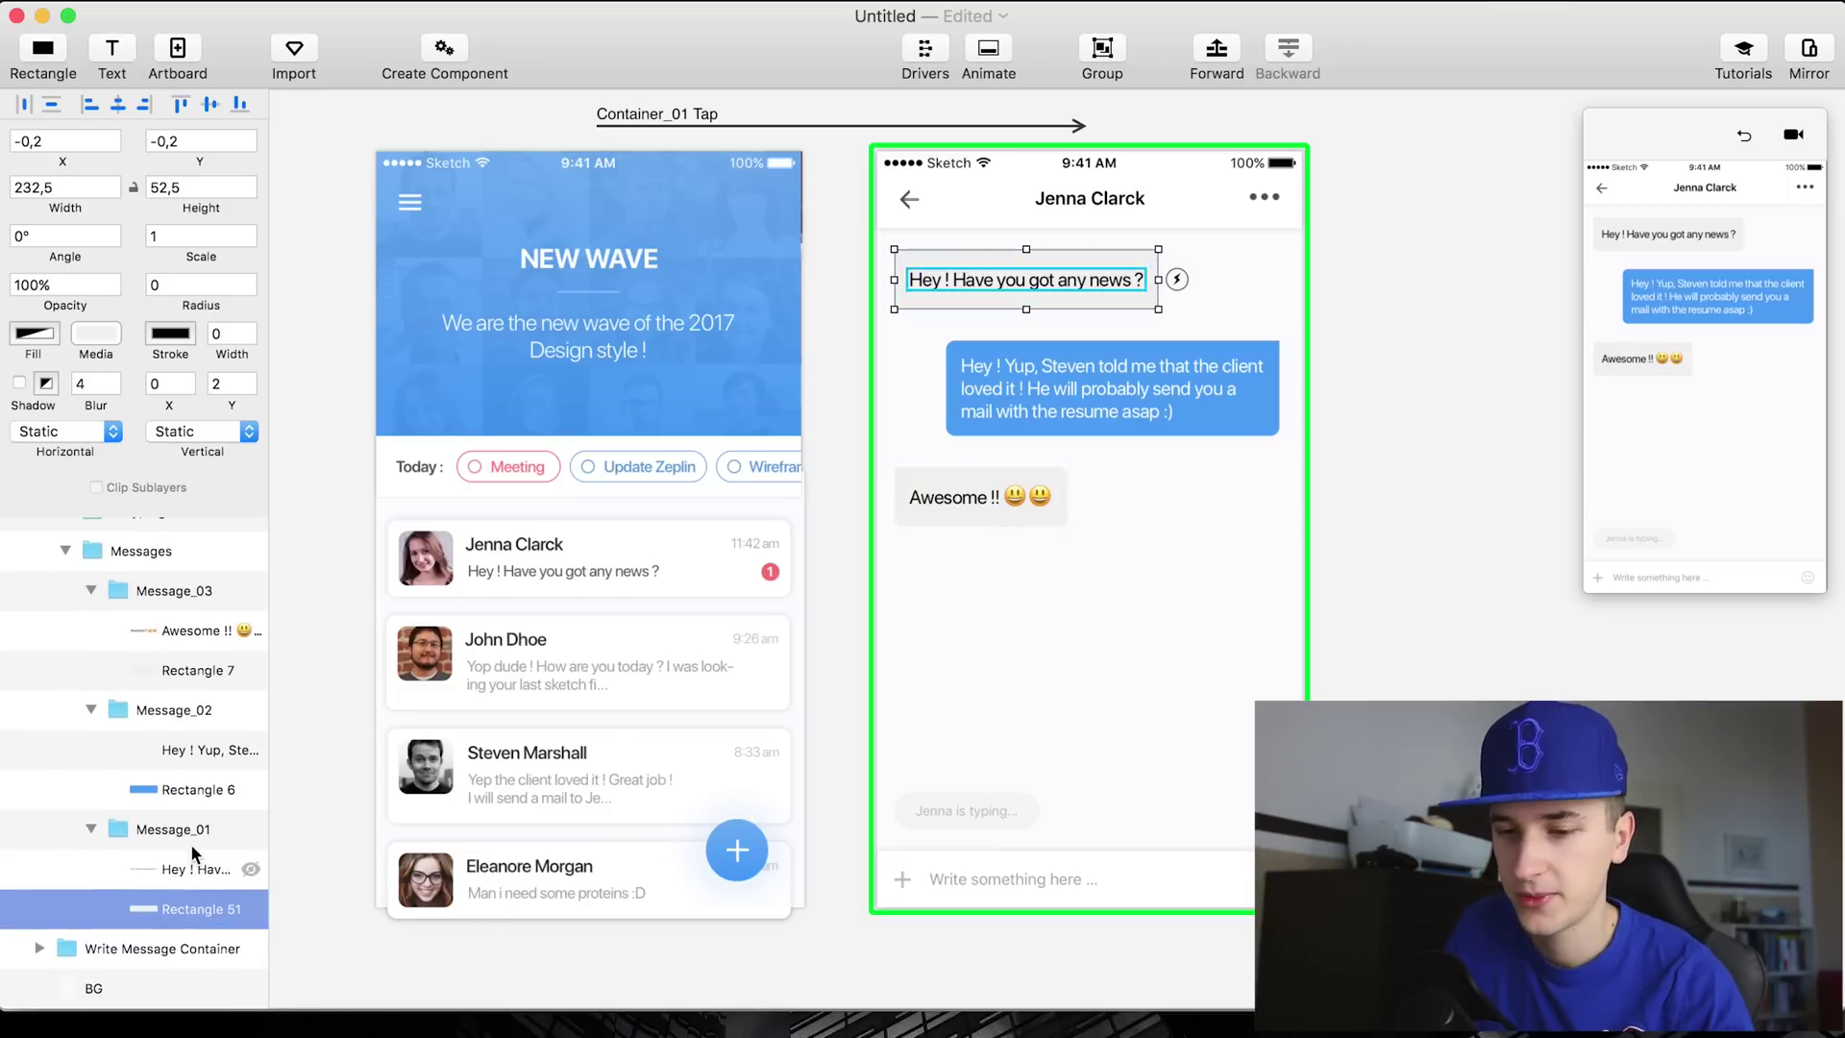
Rename the background layers of Message_02 and Message_03 as Rectangle 61 and Rectangle 71
double_click(192, 789)
type("1")
key("Return")
left_click(206, 672)
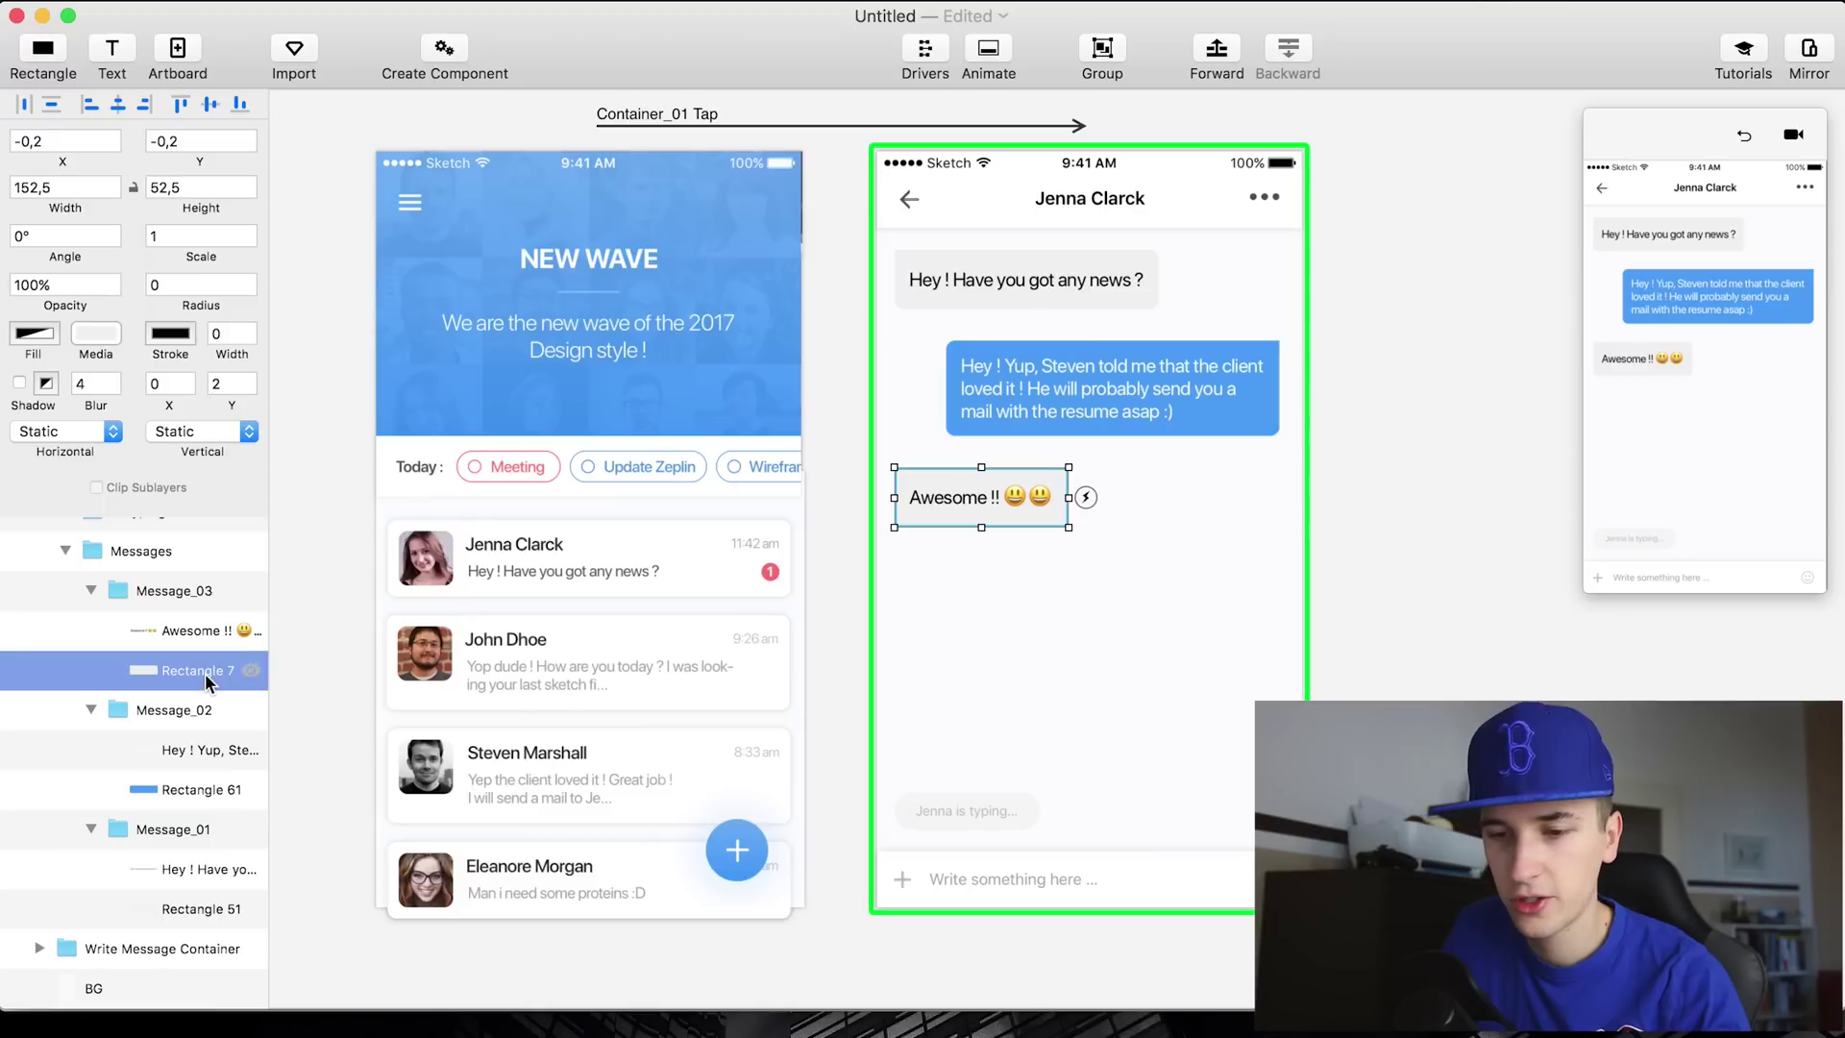
type("1")
key("Return")
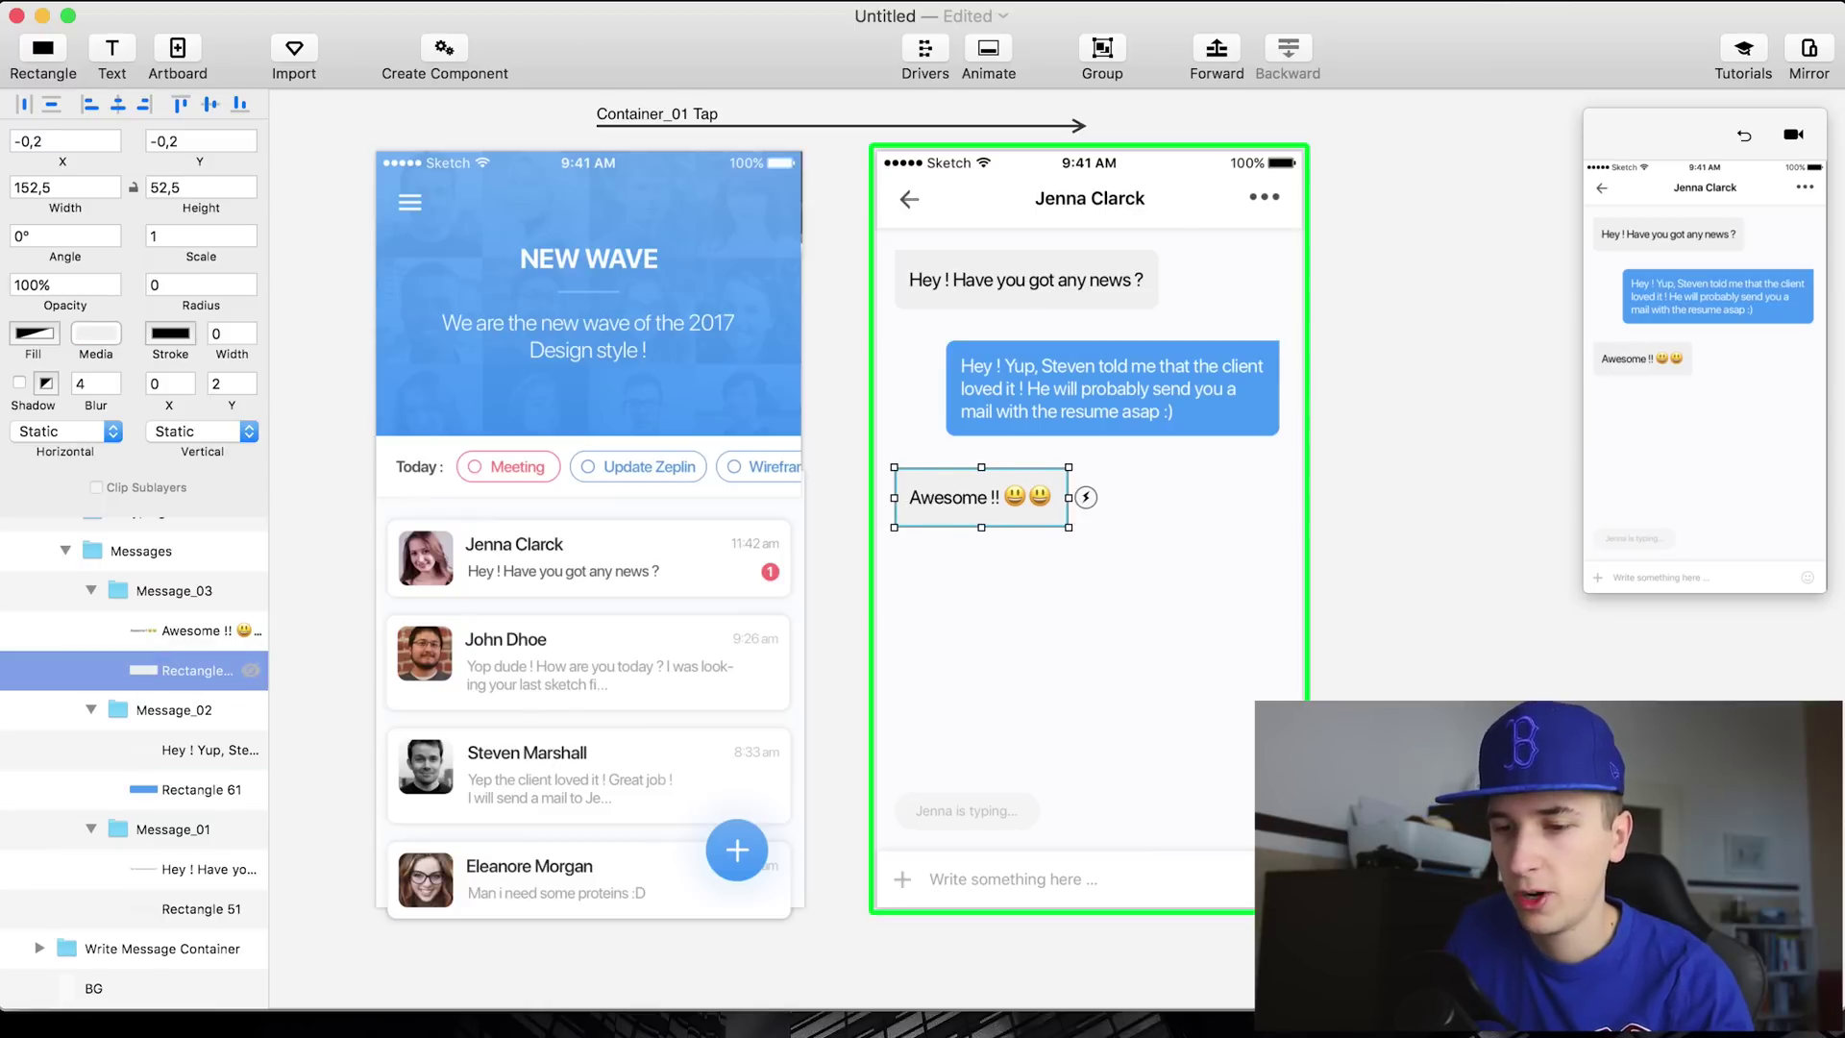
Preview the tap transition several times from the Main screen to check the renamed message bubble backgrounds
left_click(1747, 137)
left_click(1709, 433)
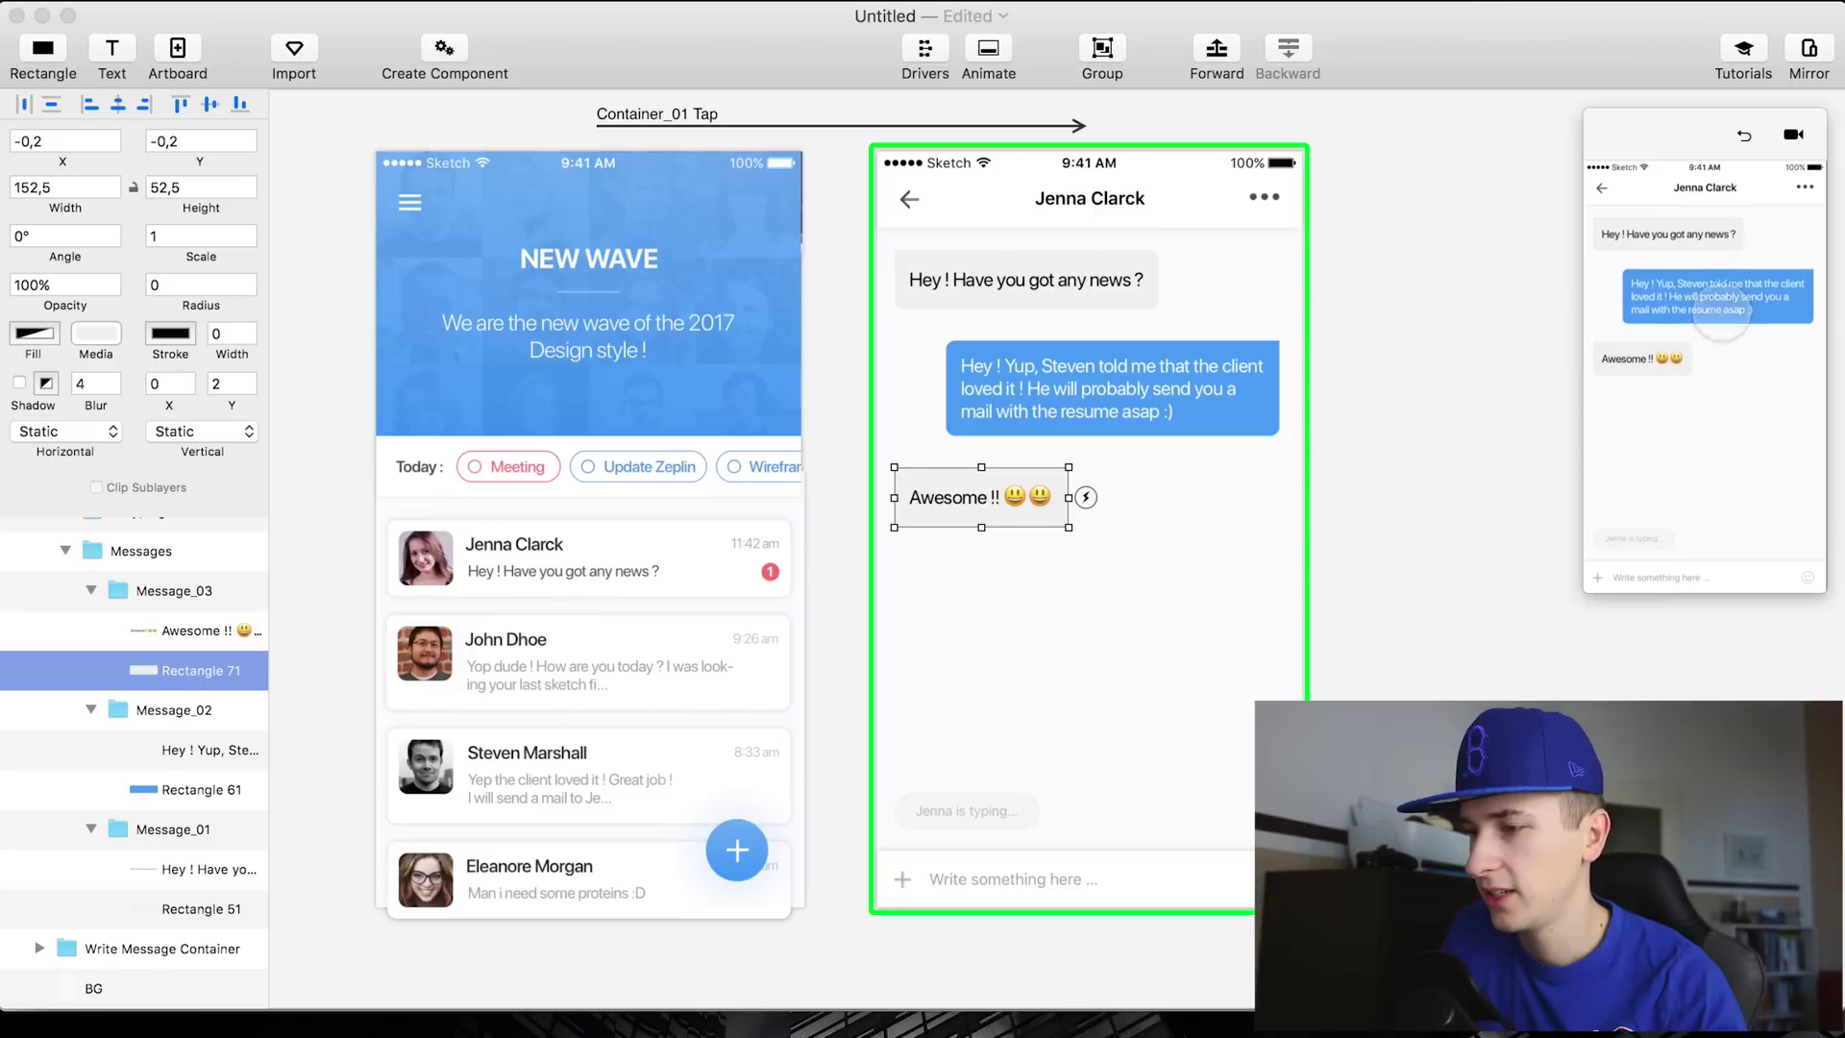
left_click(1747, 139)
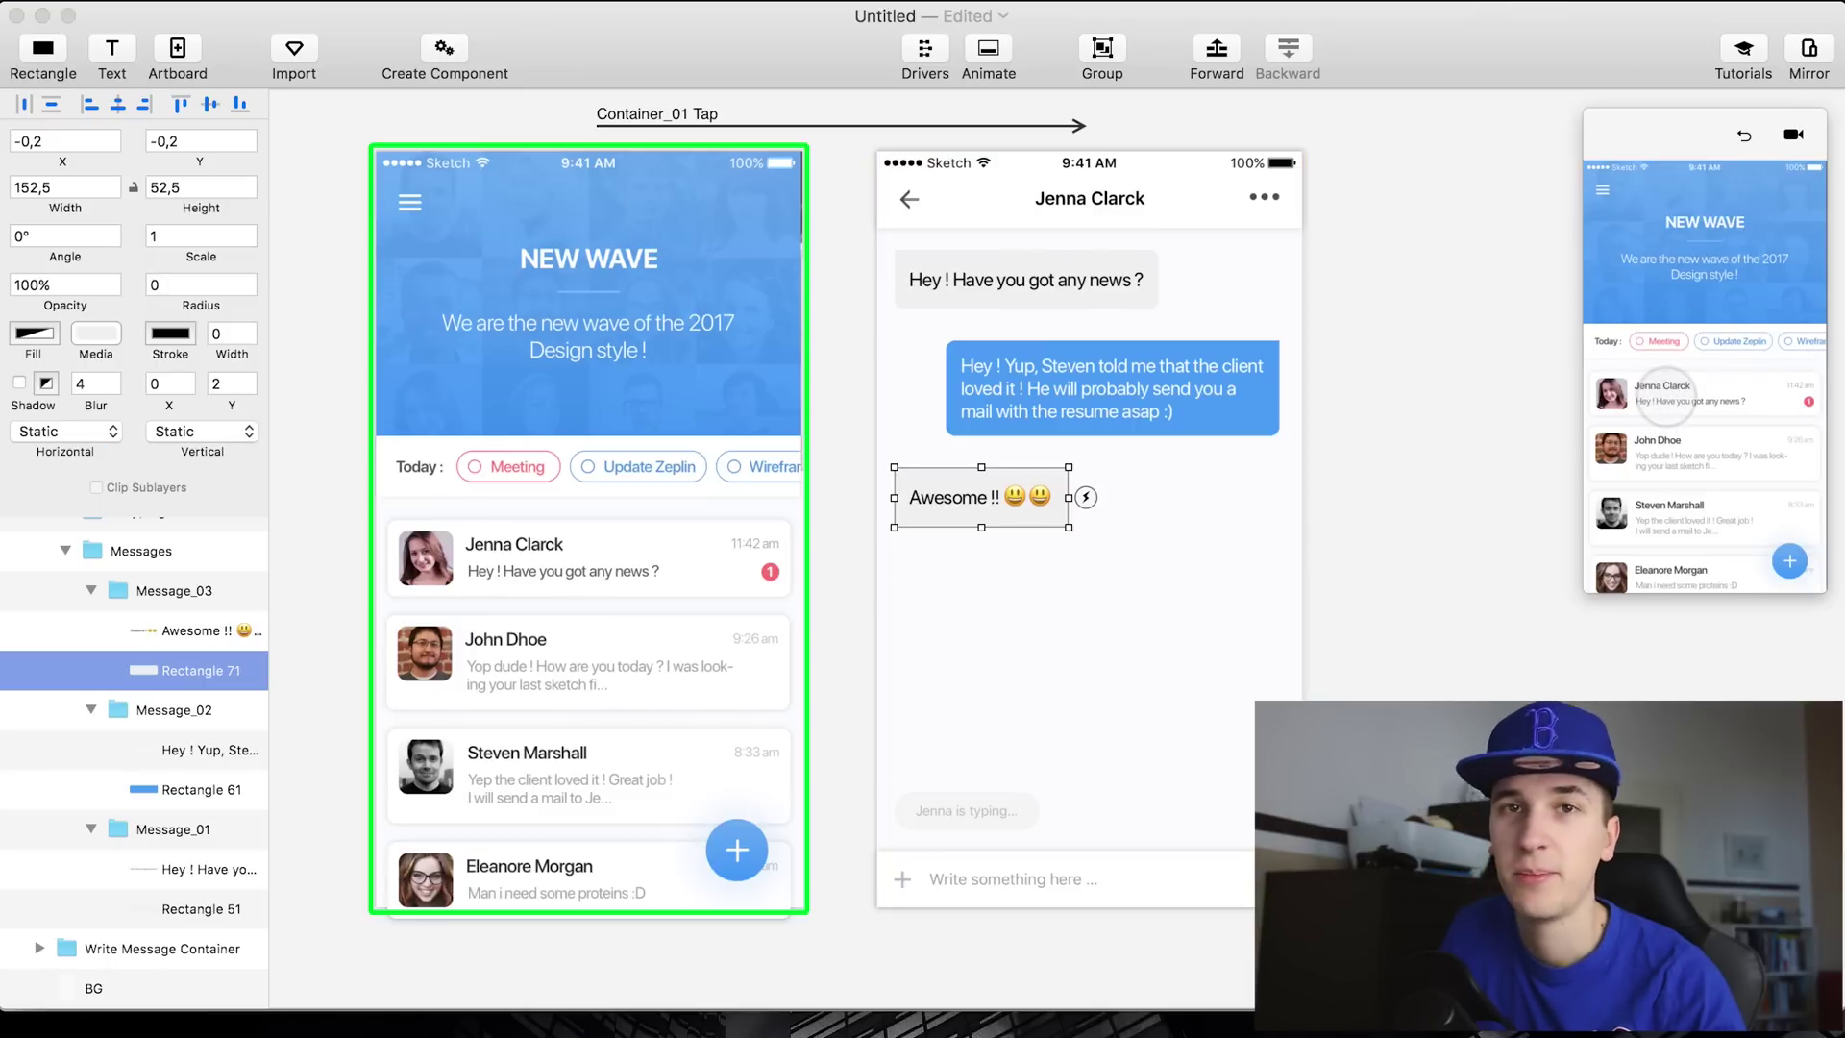
left_click(1668, 394)
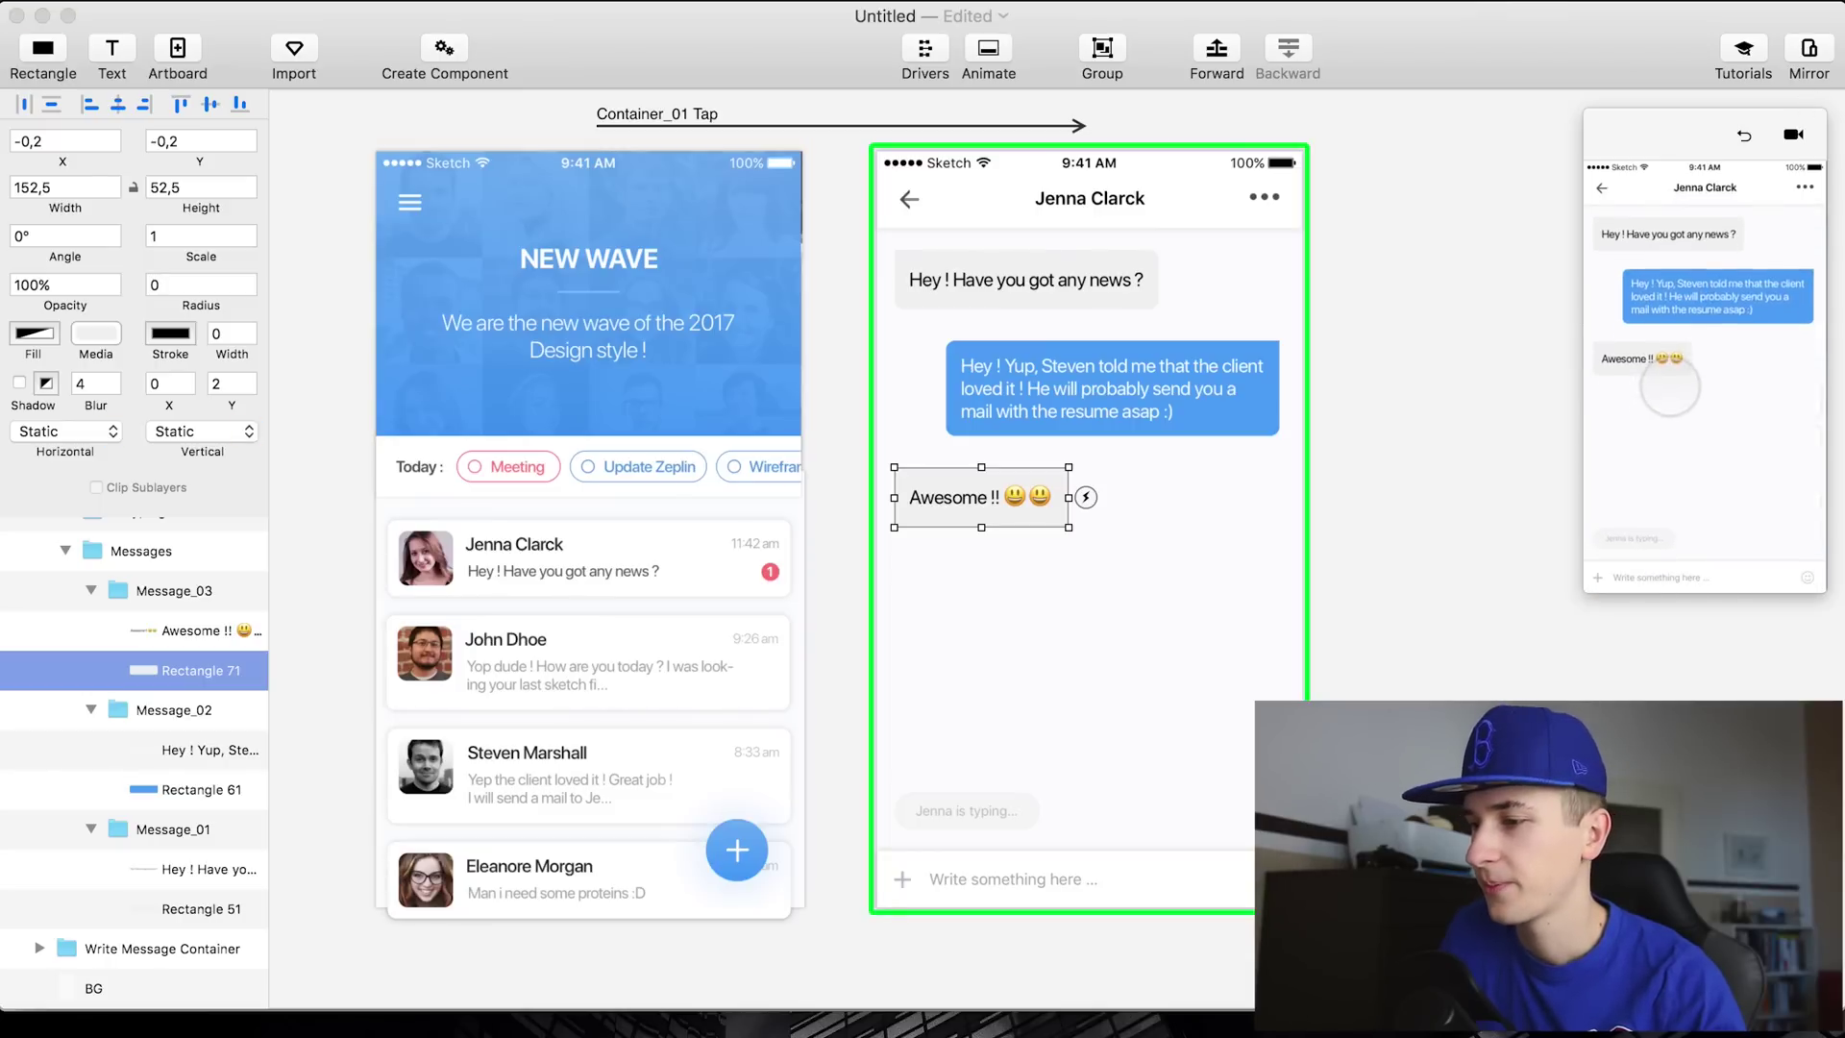
left_click(1744, 138)
left_click(1653, 389)
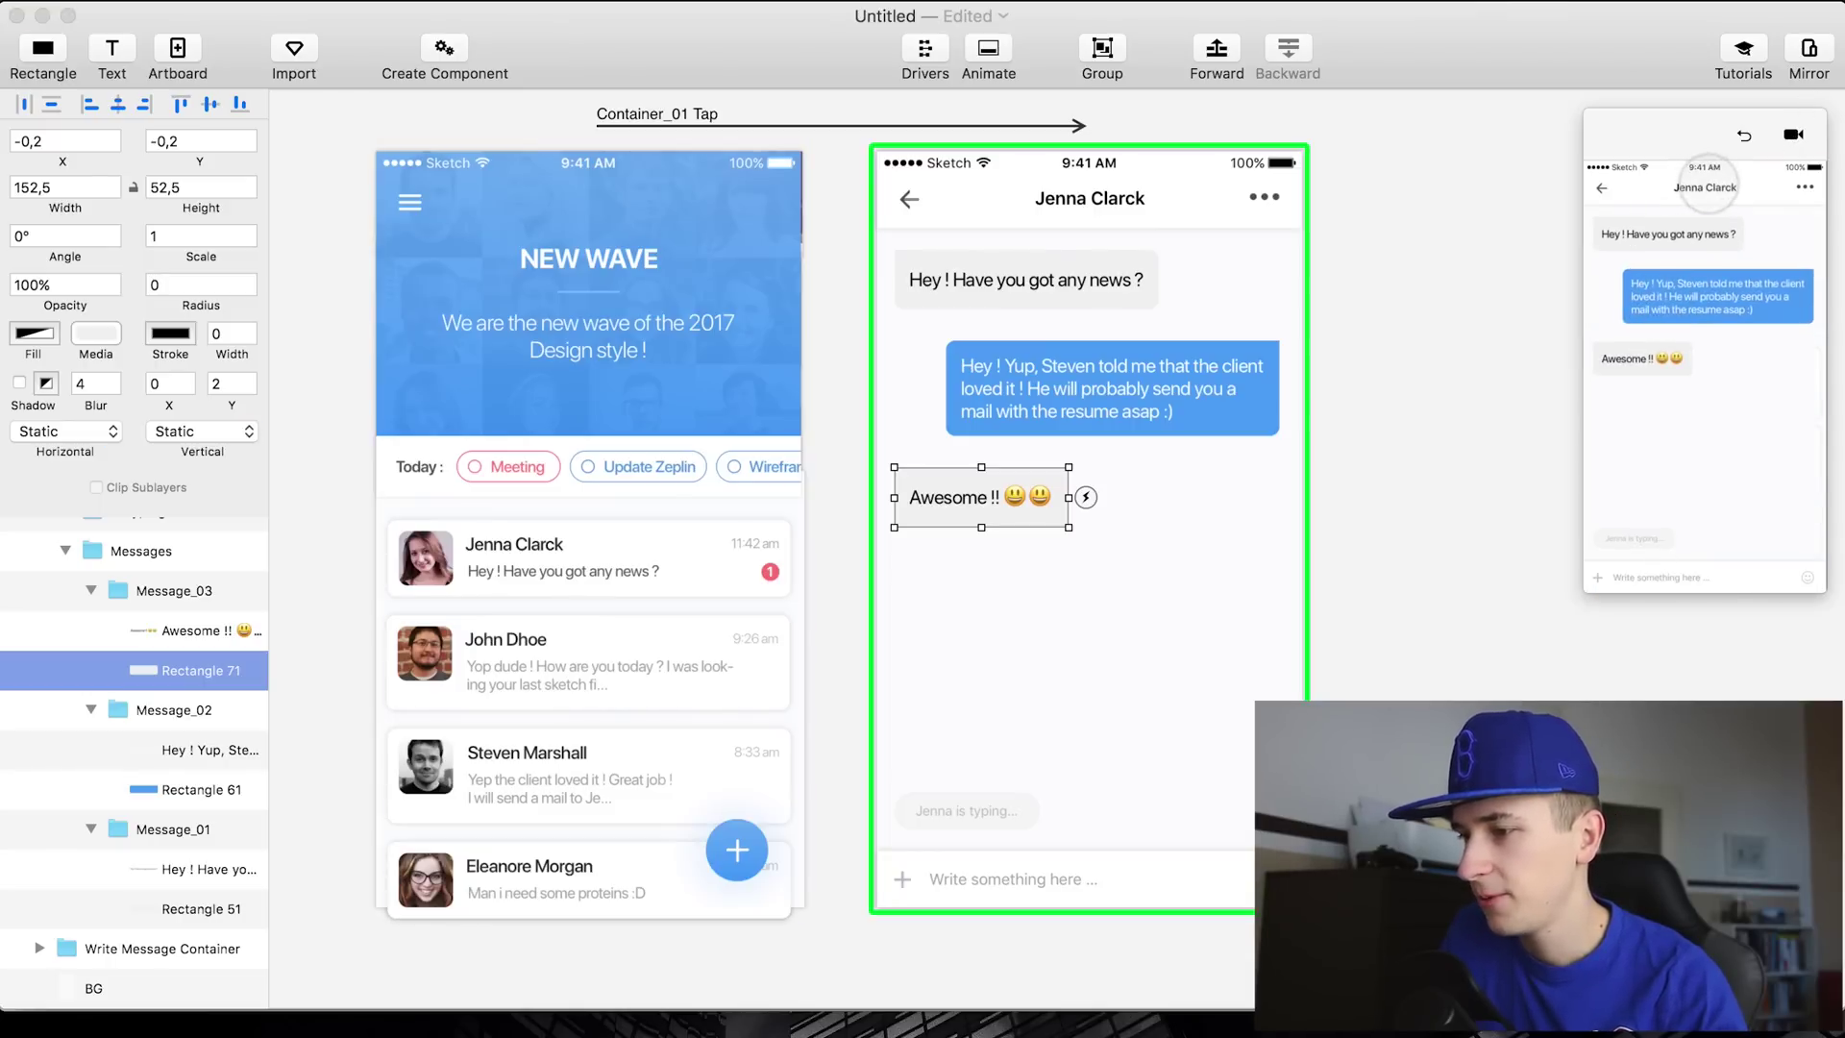
In Second's Top Bar, add a 1 to the contact-name title layer's name and rename Rectangle 3 as Rectangle 3 1
left_click(1060, 204)
double_click(235, 694)
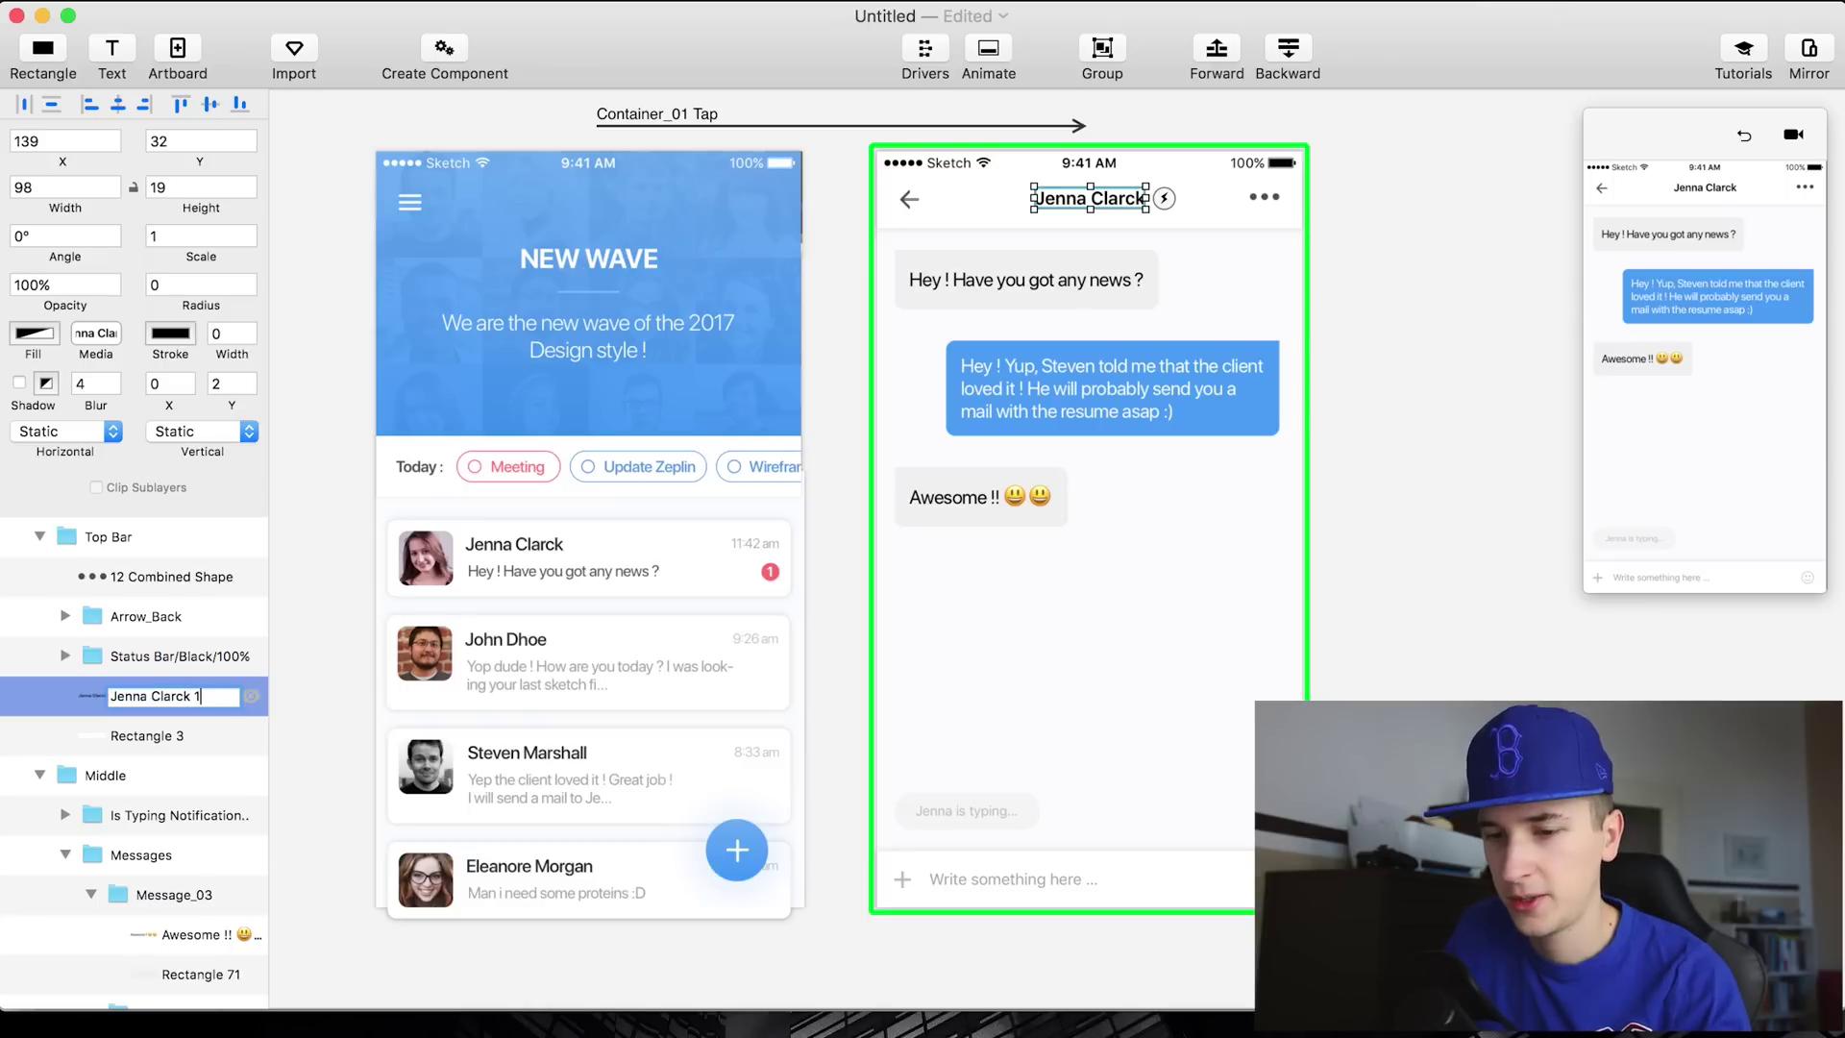
key("Return")
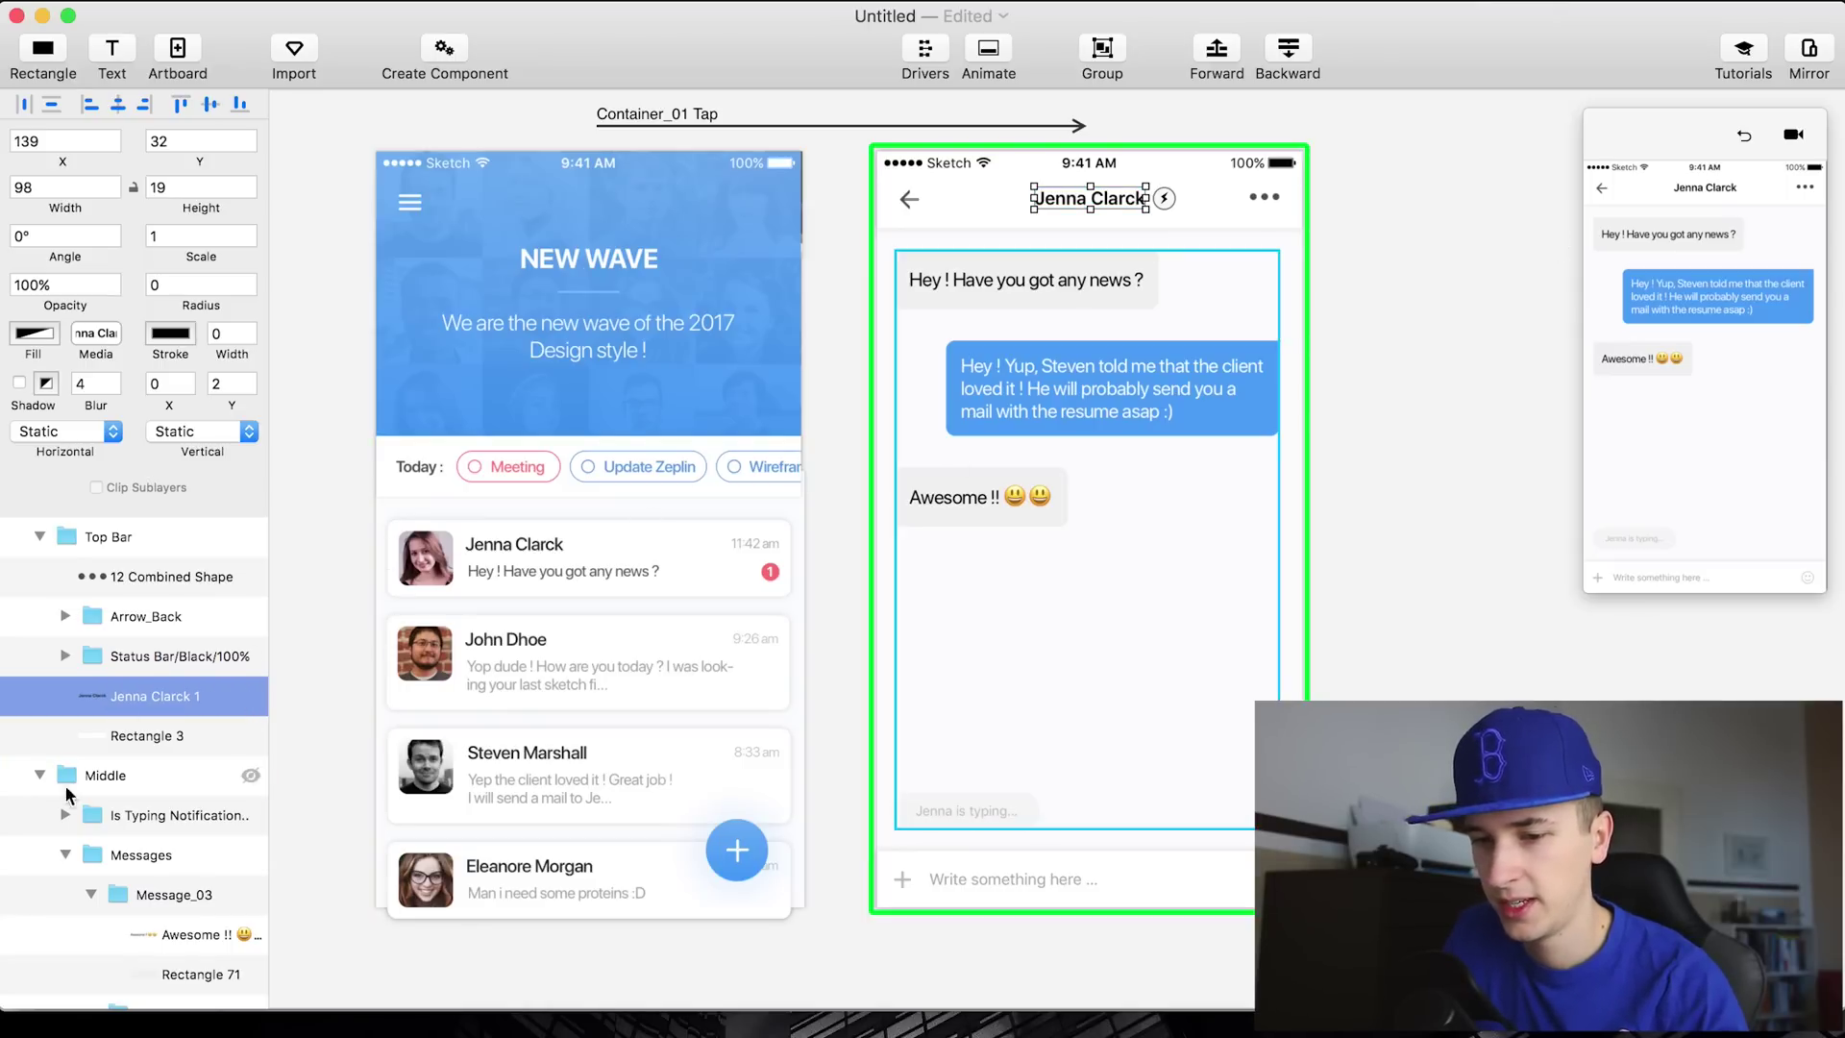
double_click(144, 730)
type("1")
key("Return")
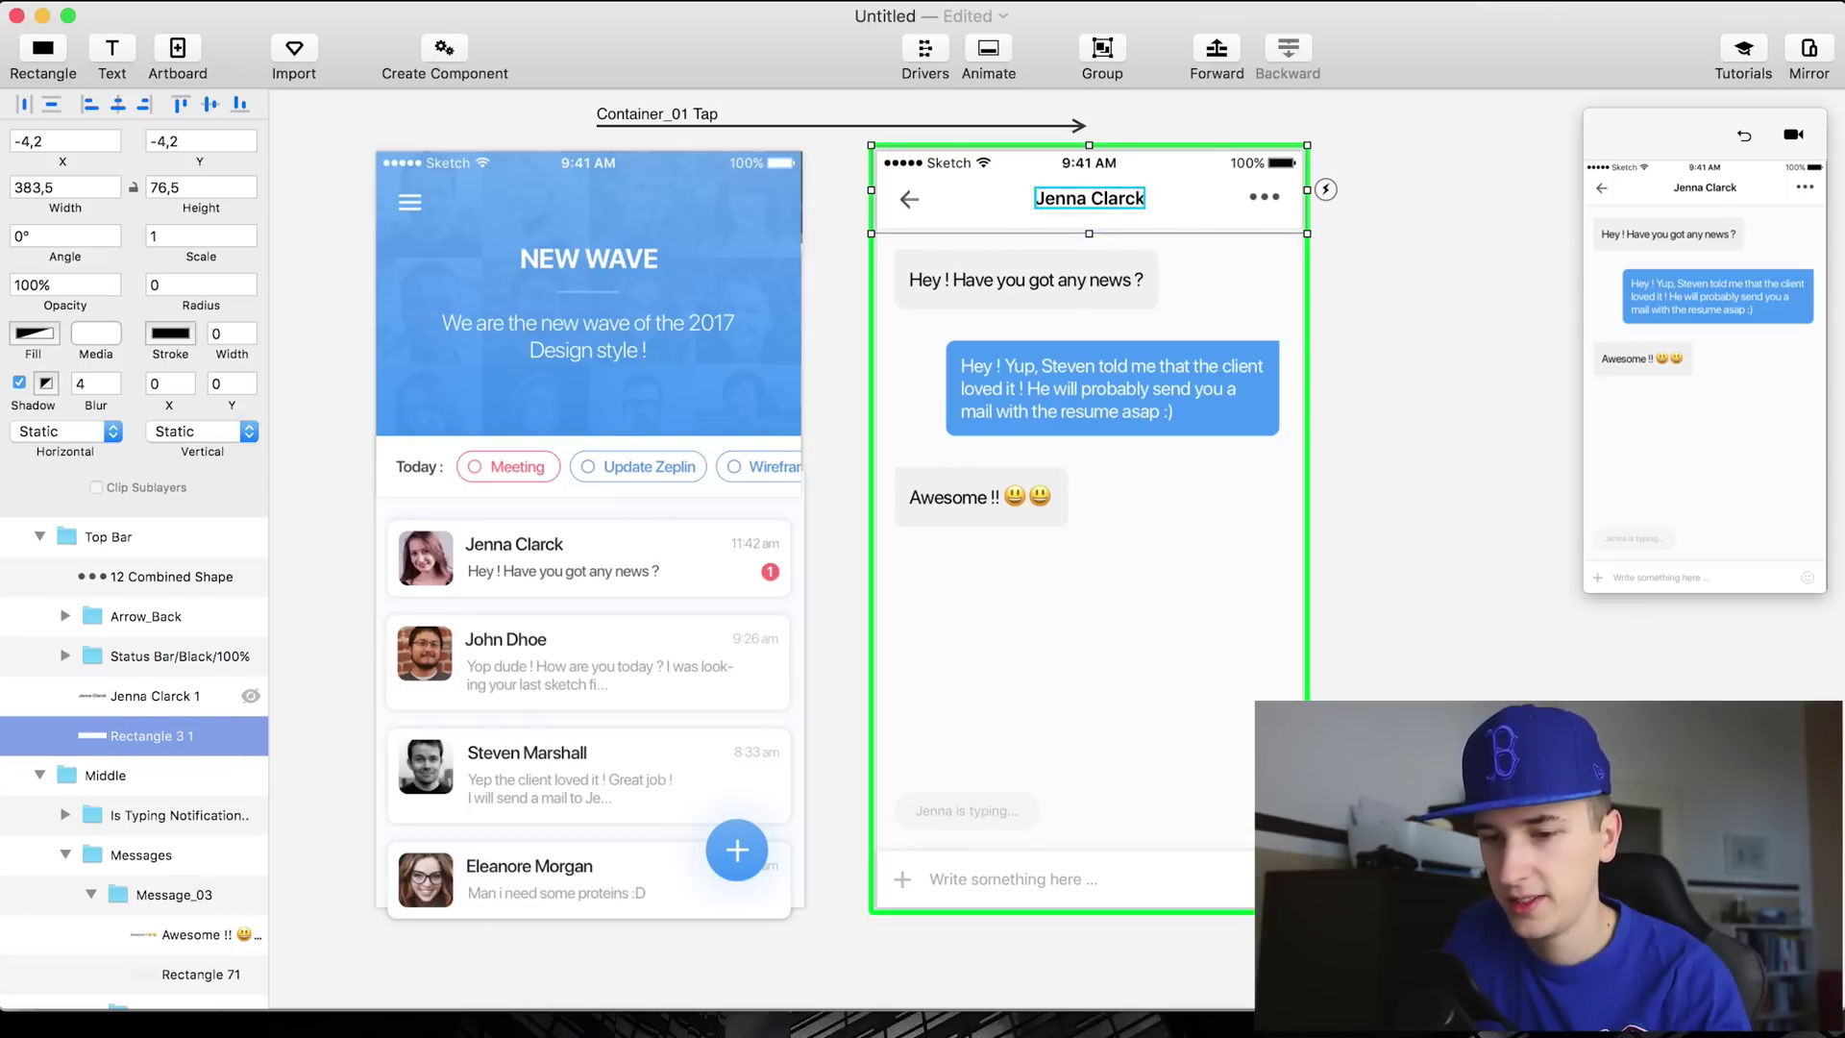
Replay the tap transition from Main to Second several times to check the renamed Top Bar layers
left_click(1745, 136)
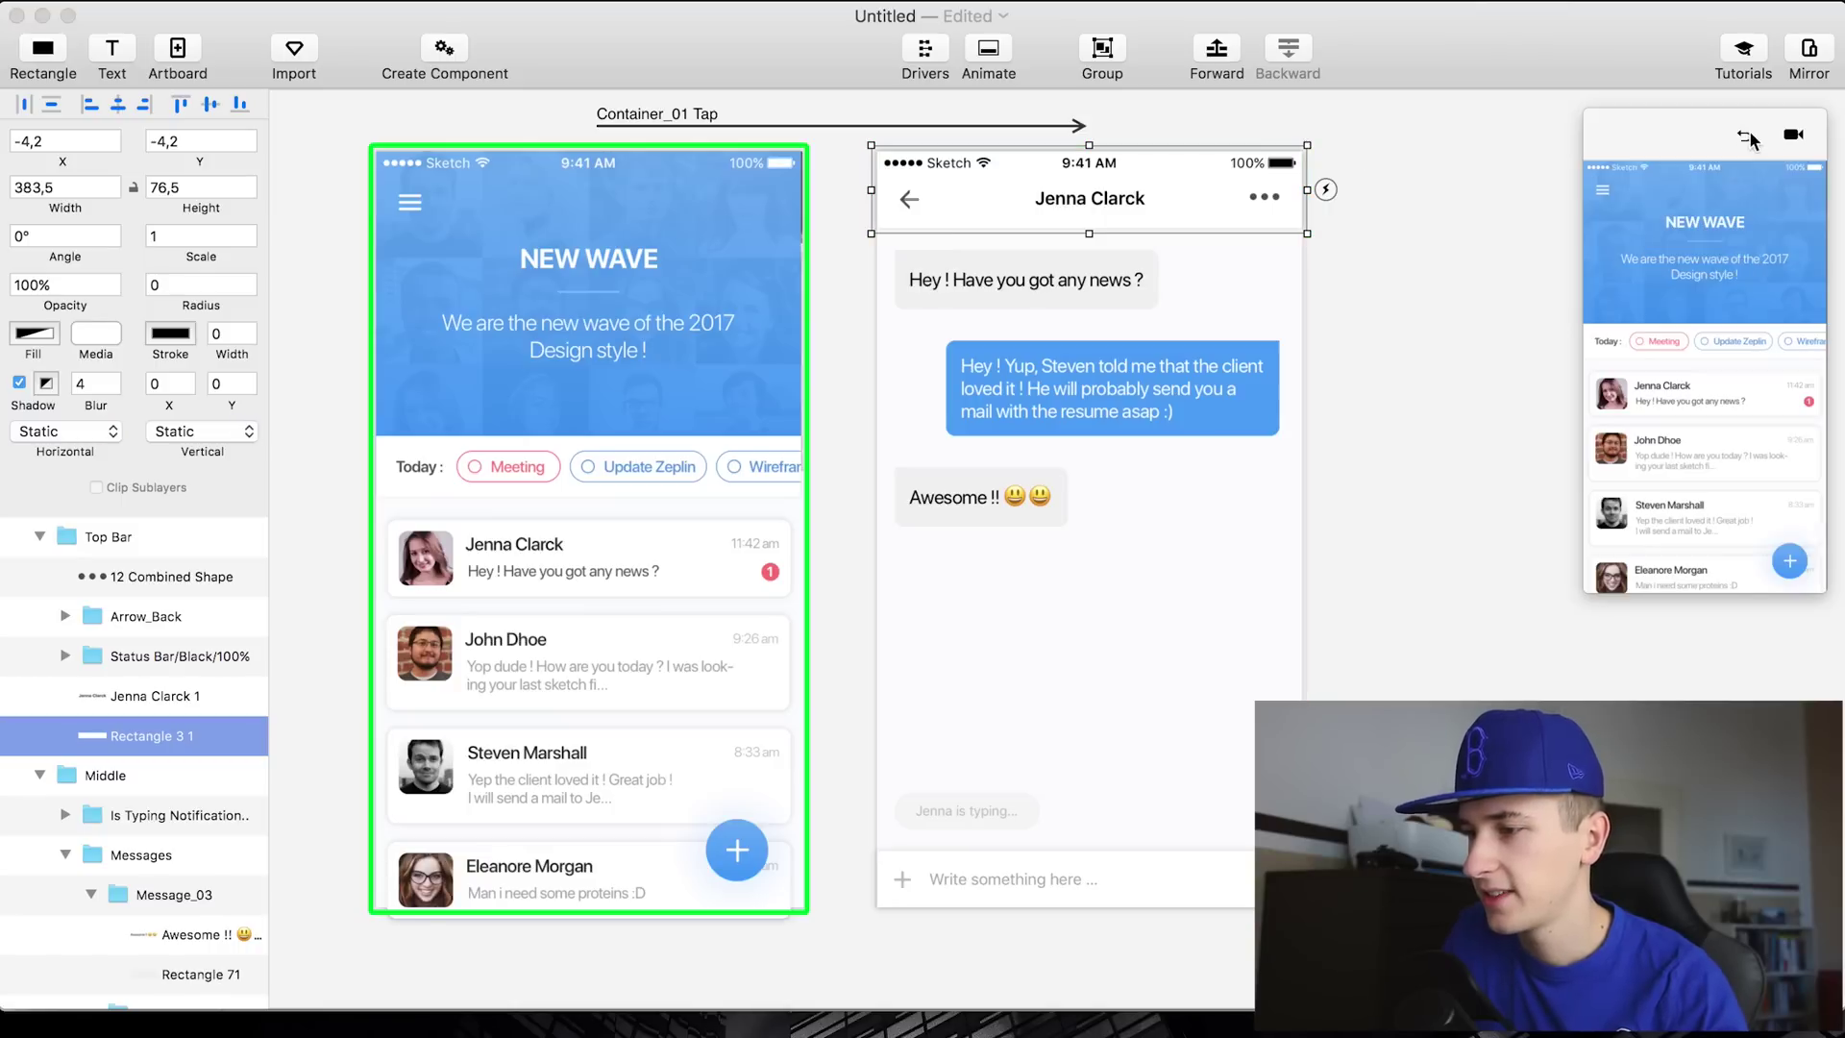
left_click(1710, 394)
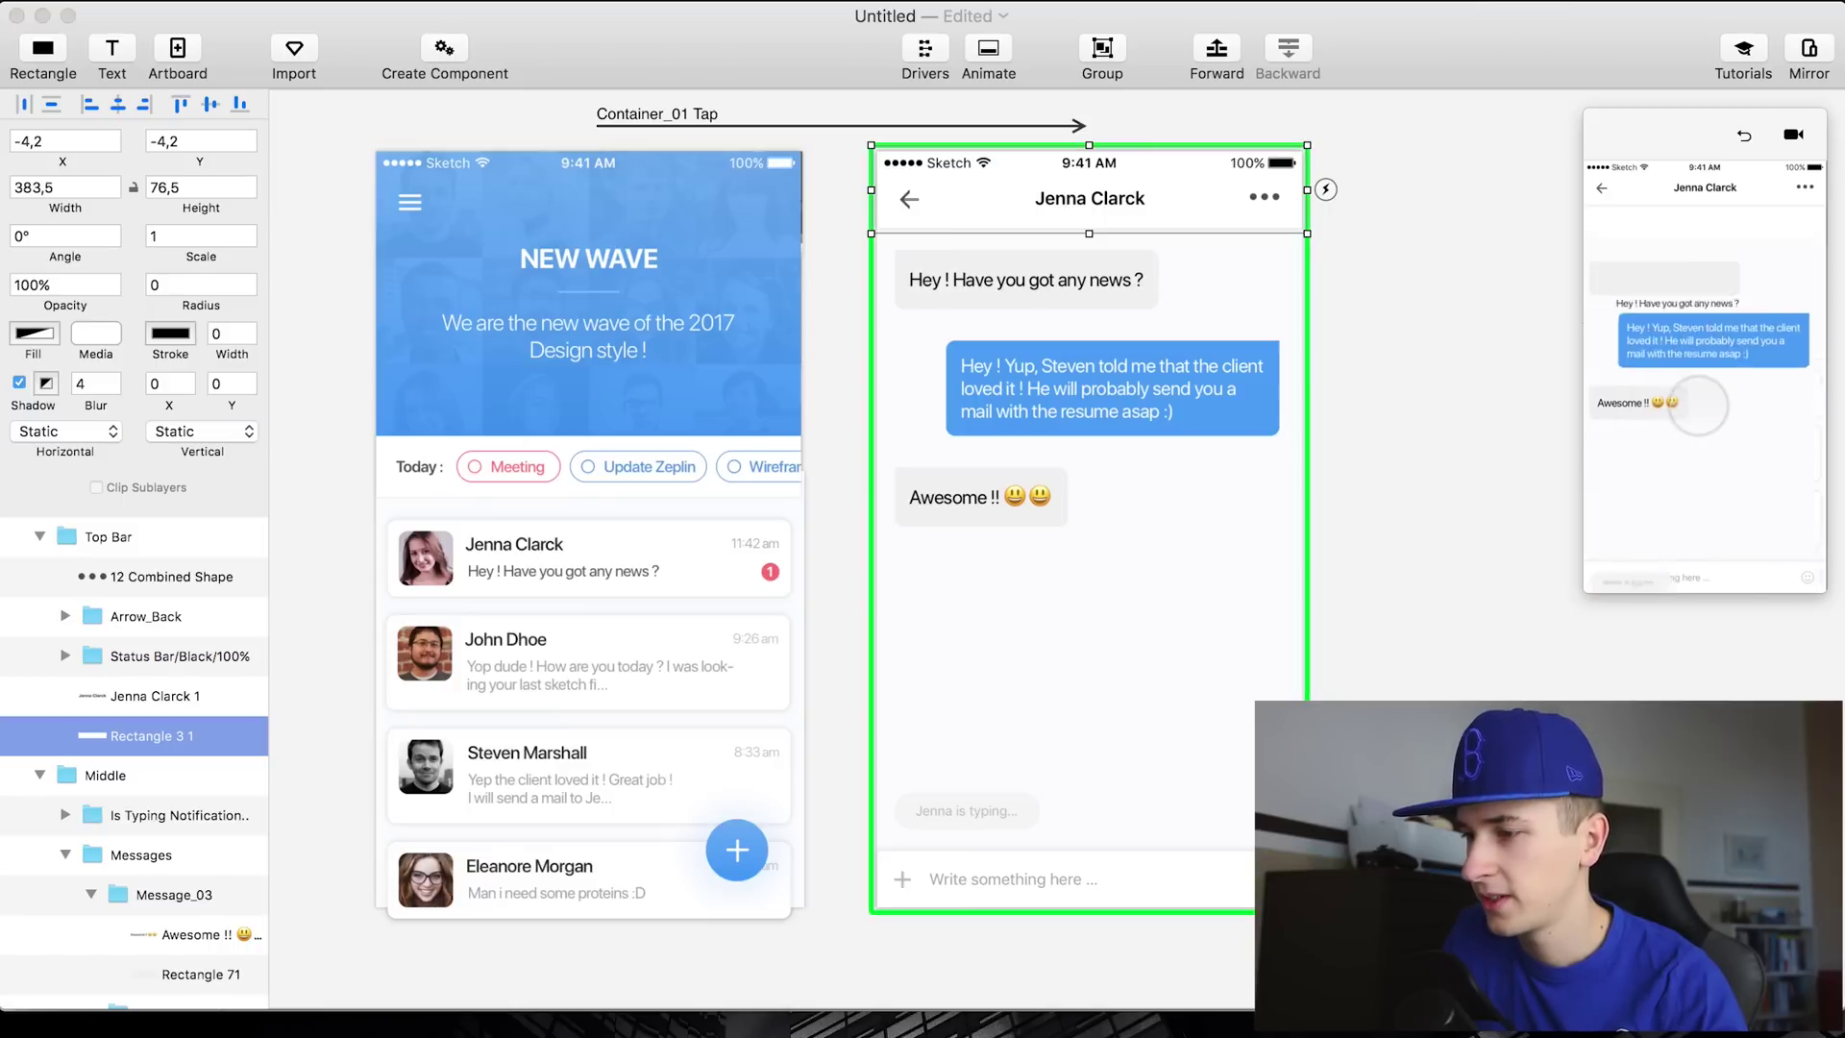
left_click(1745, 135)
left_click(1686, 403)
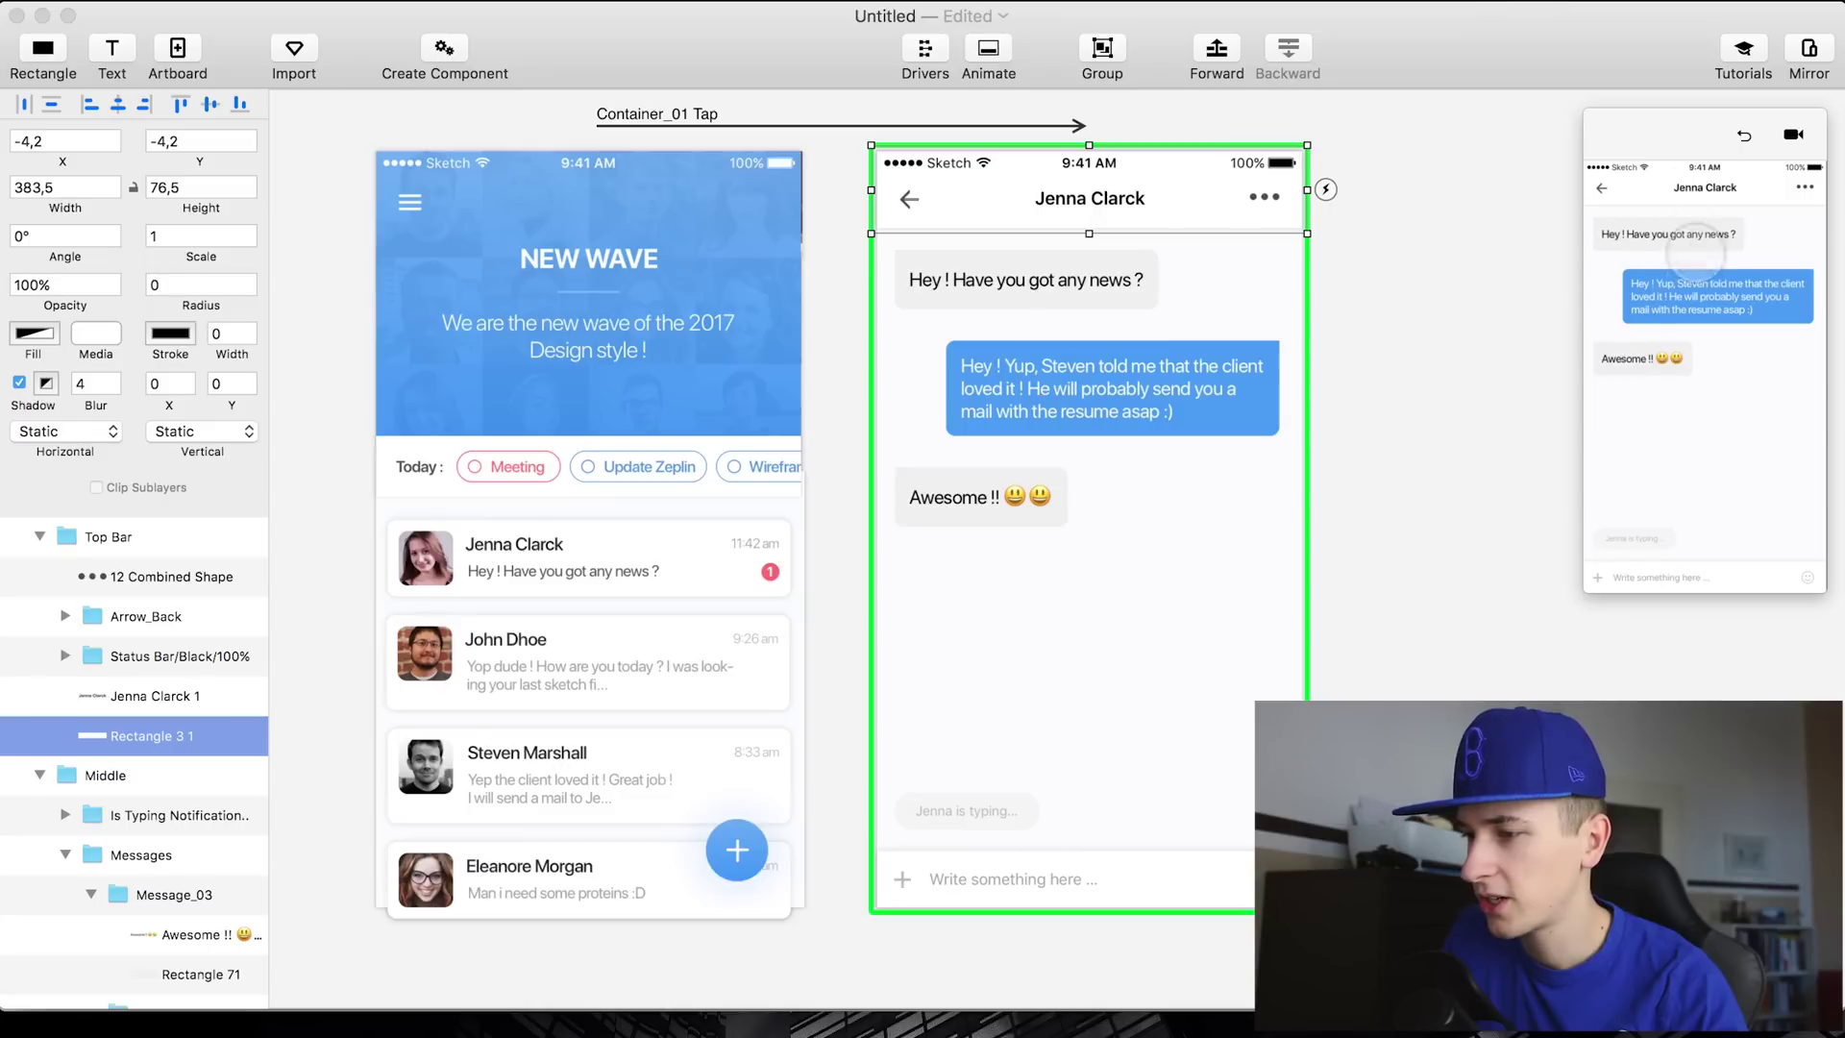
left_click(1745, 135)
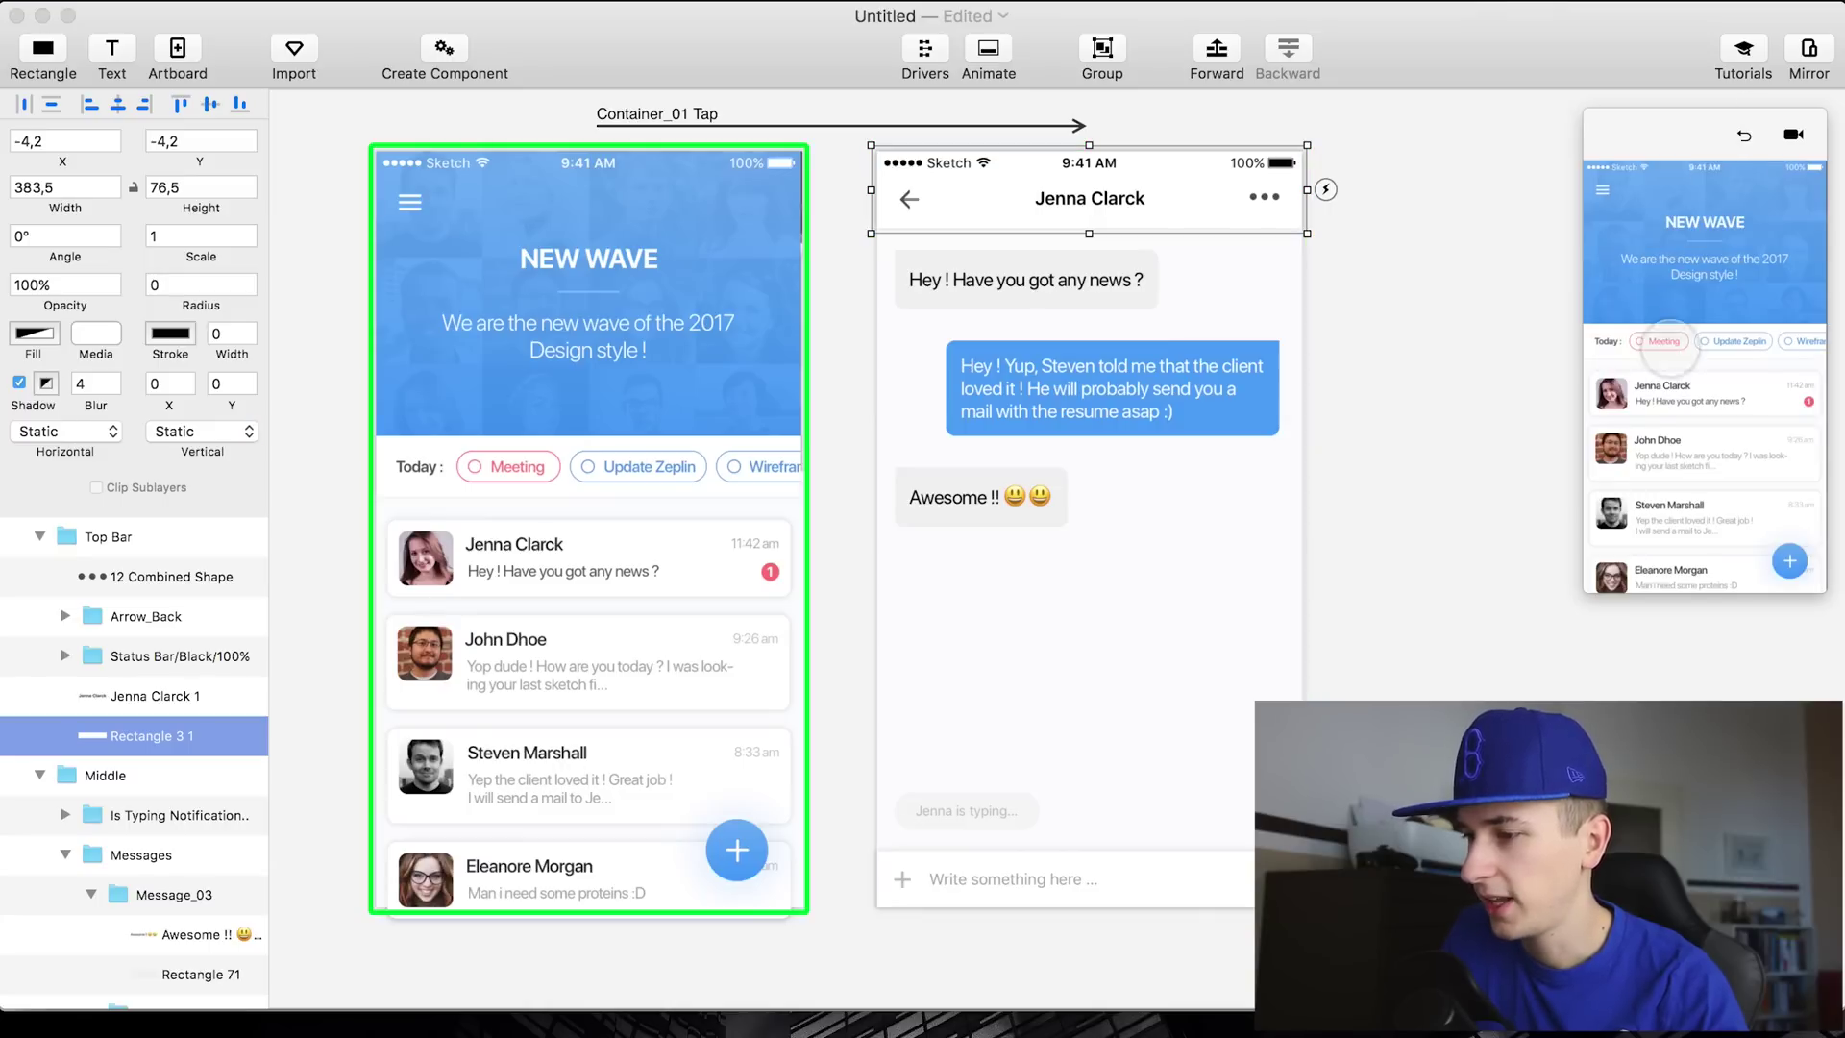
left_click(1658, 408)
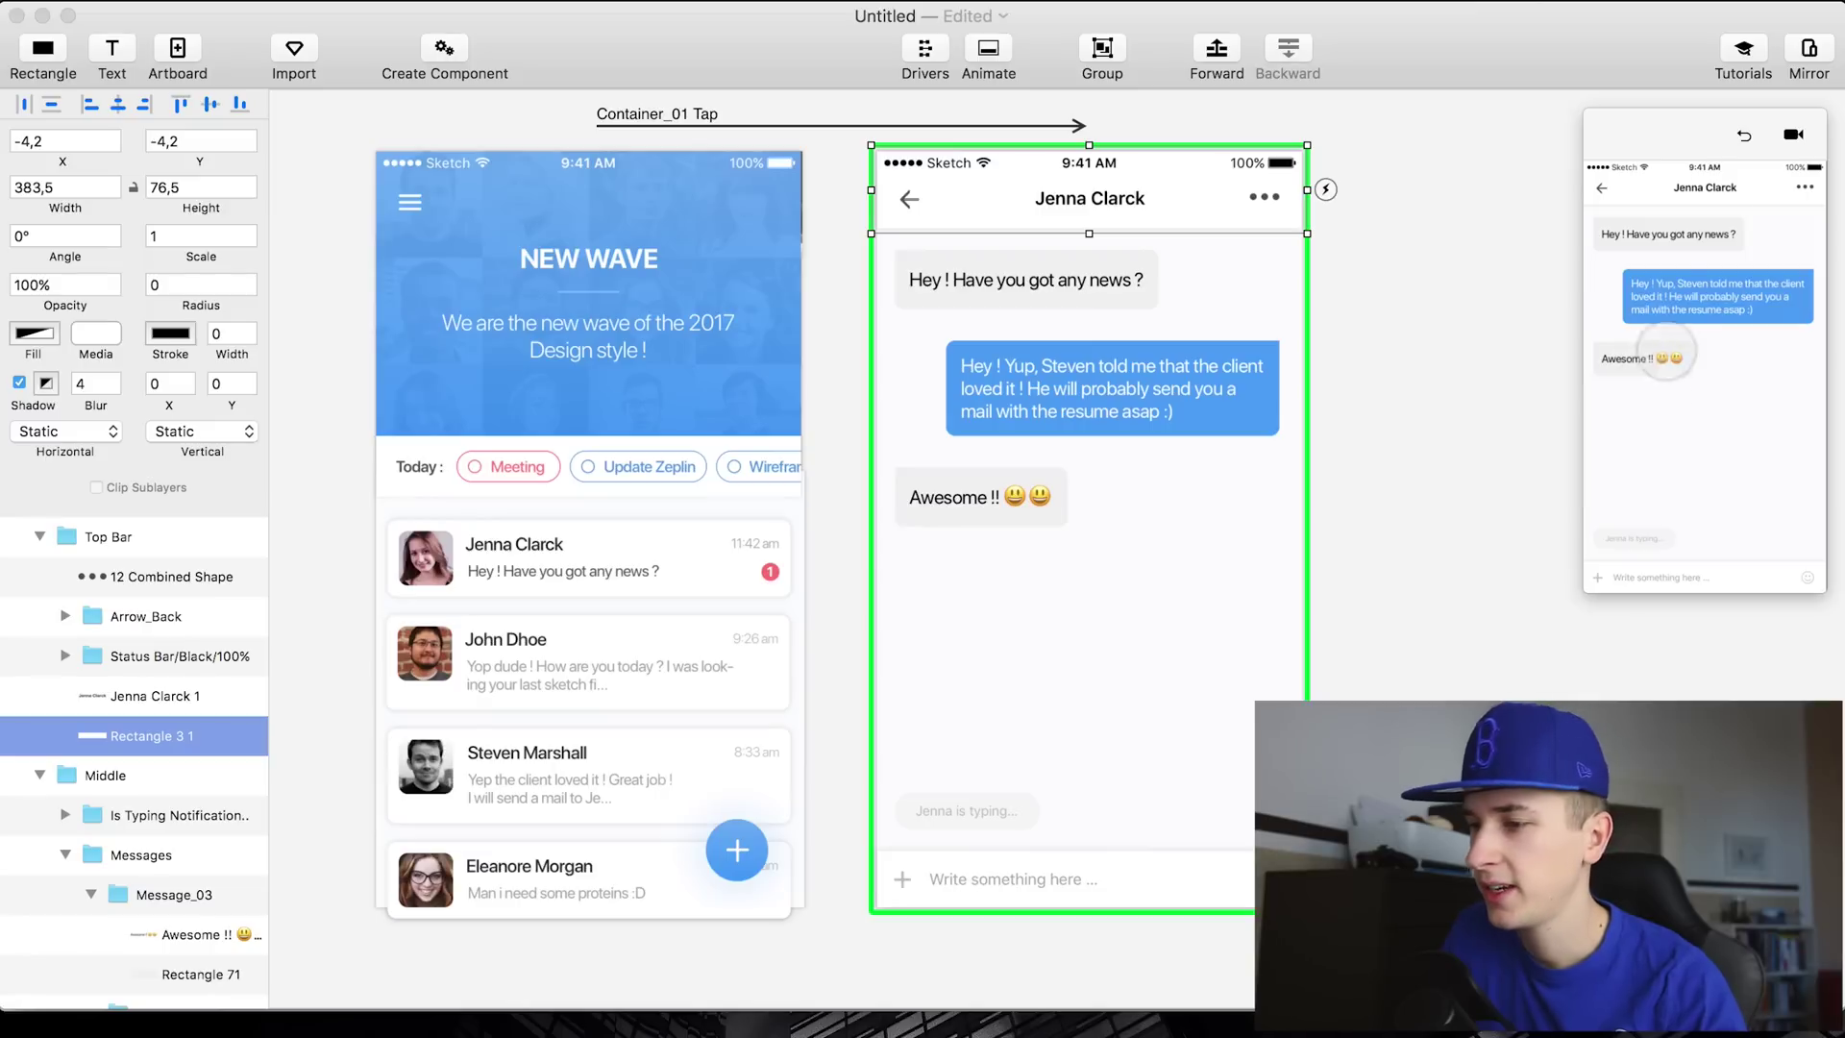
left_click(1747, 138)
left_click(1656, 380)
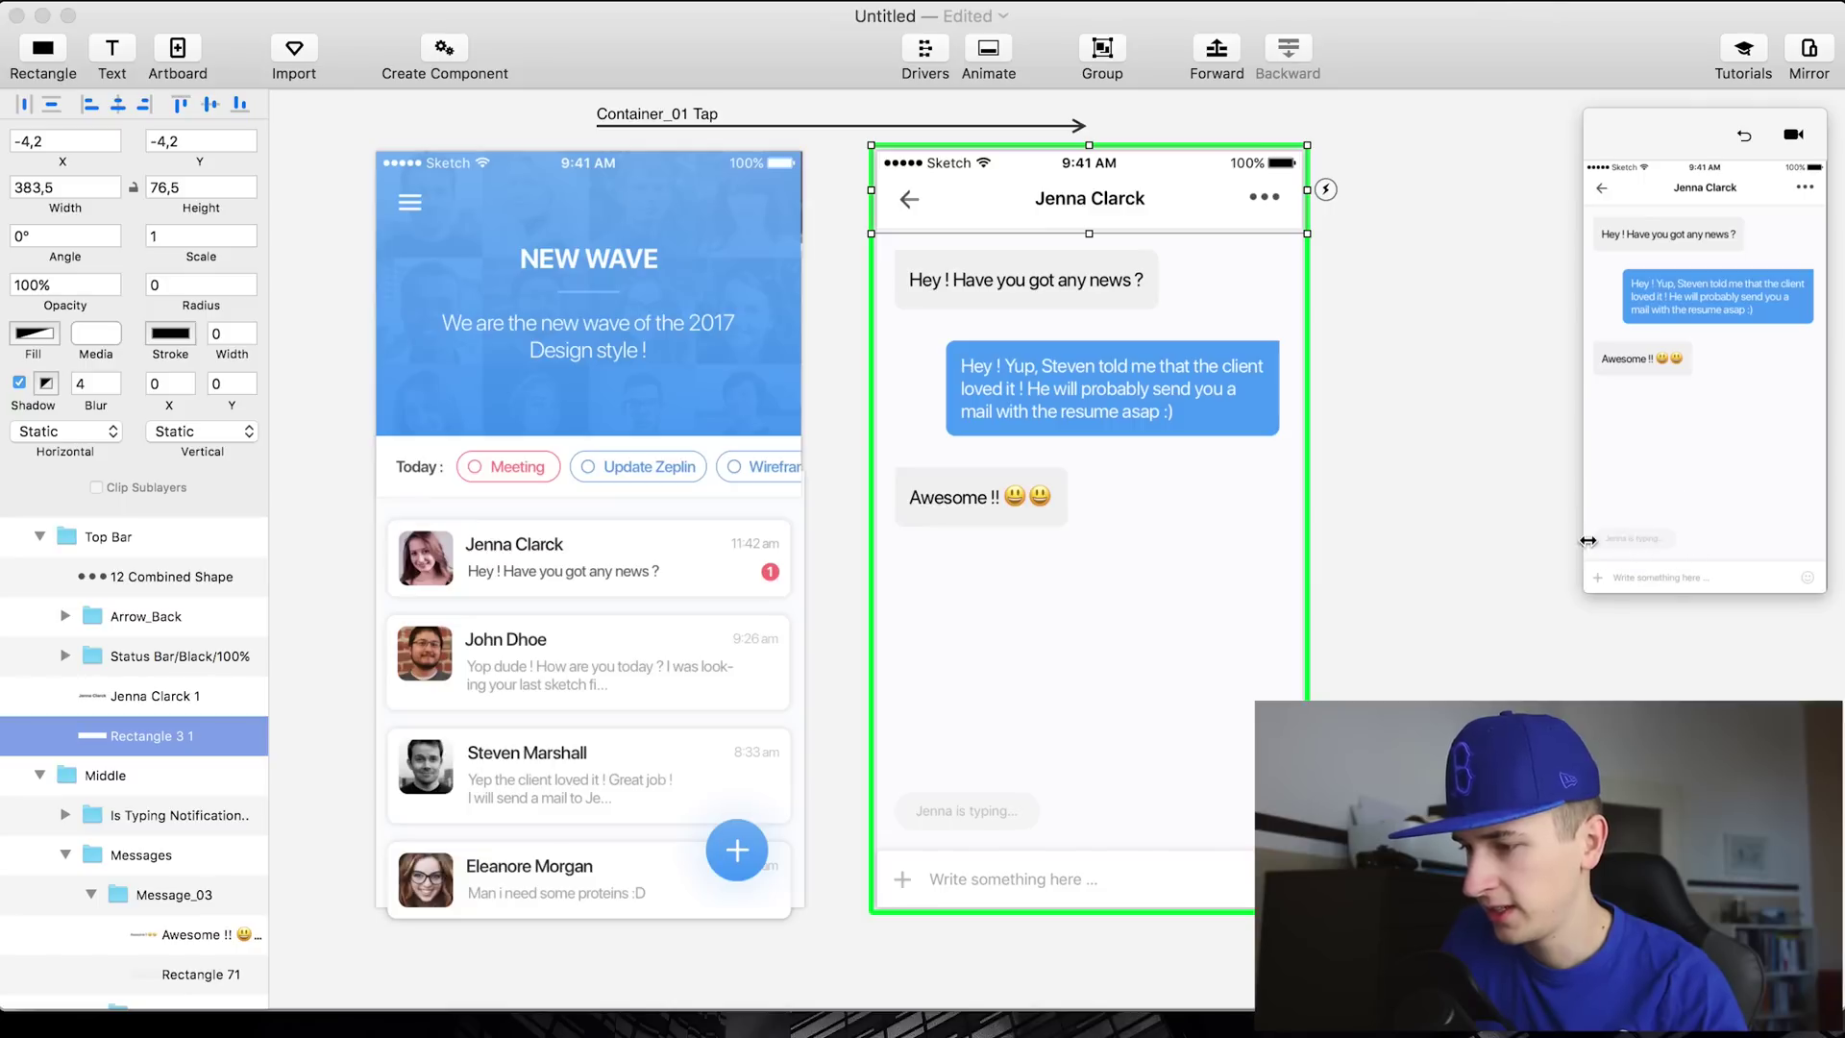
left_click(1748, 138)
In Second's Is Typing Notification group, rename the bubble's background layer Rectangle 2 as Rectangle 21
double_click(967, 811)
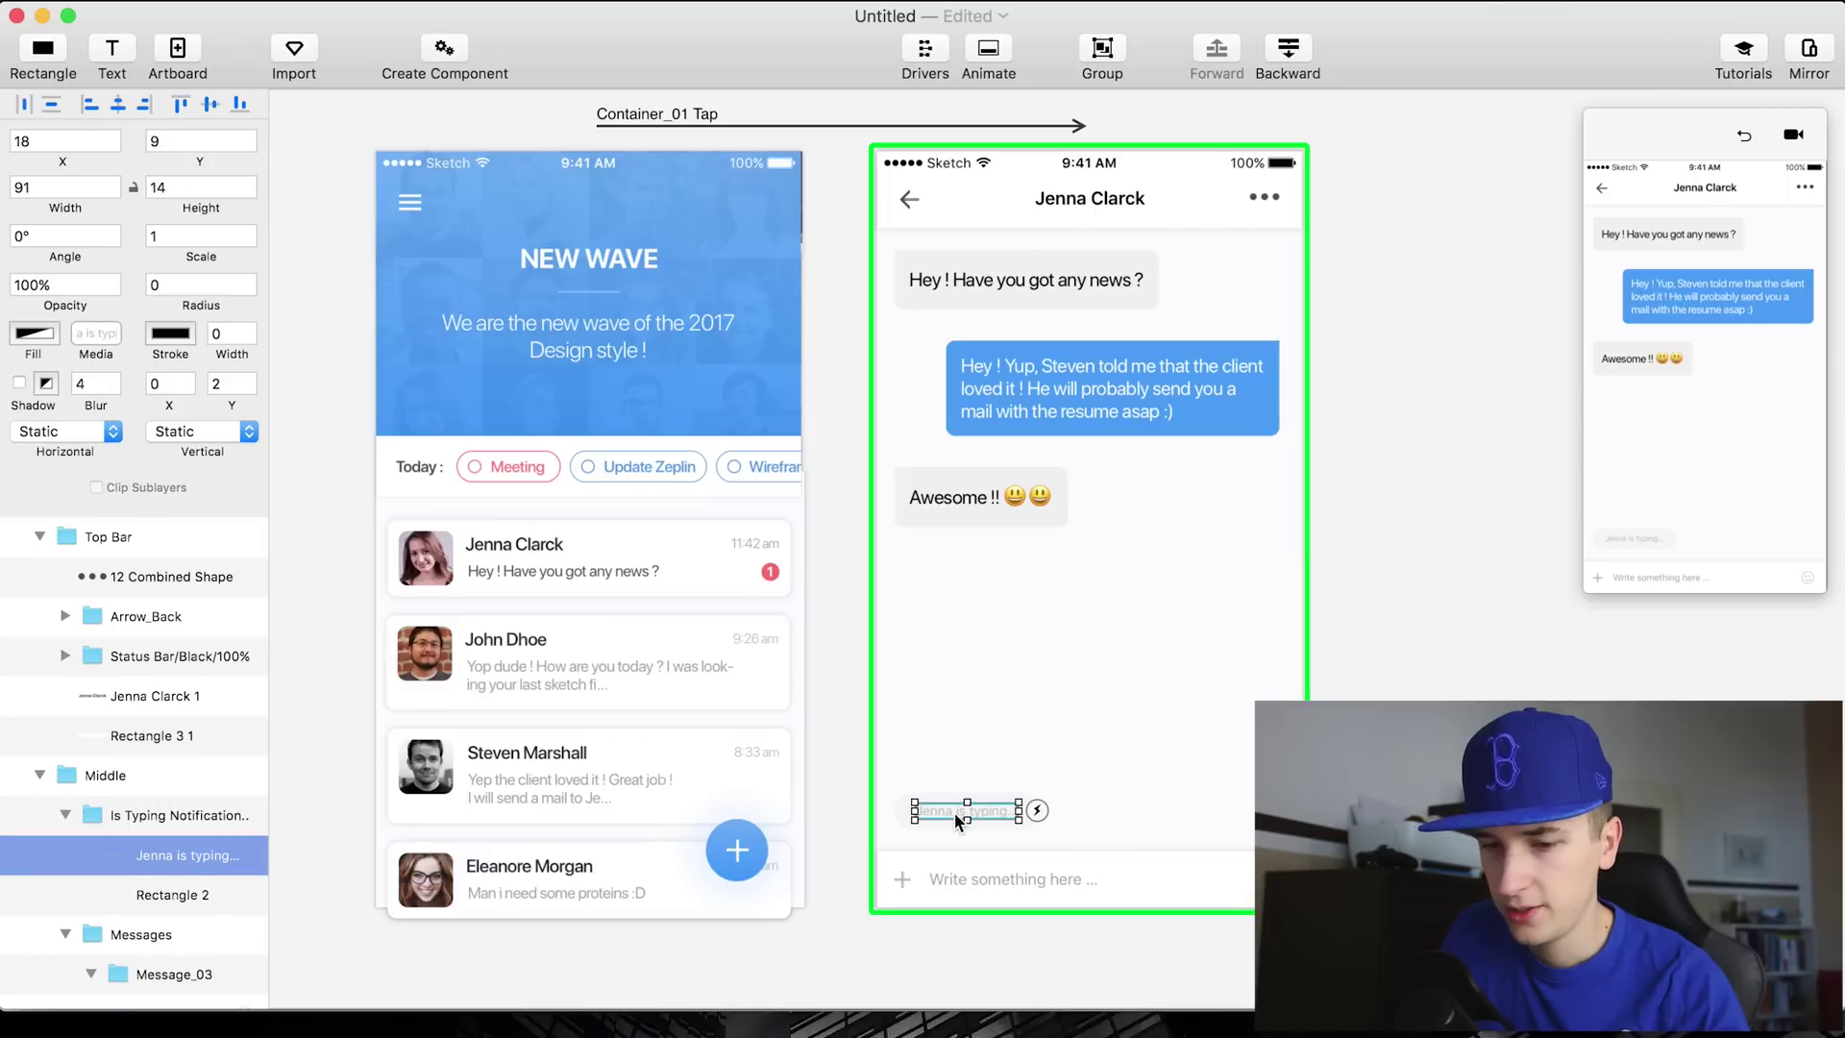
left_click(169, 902)
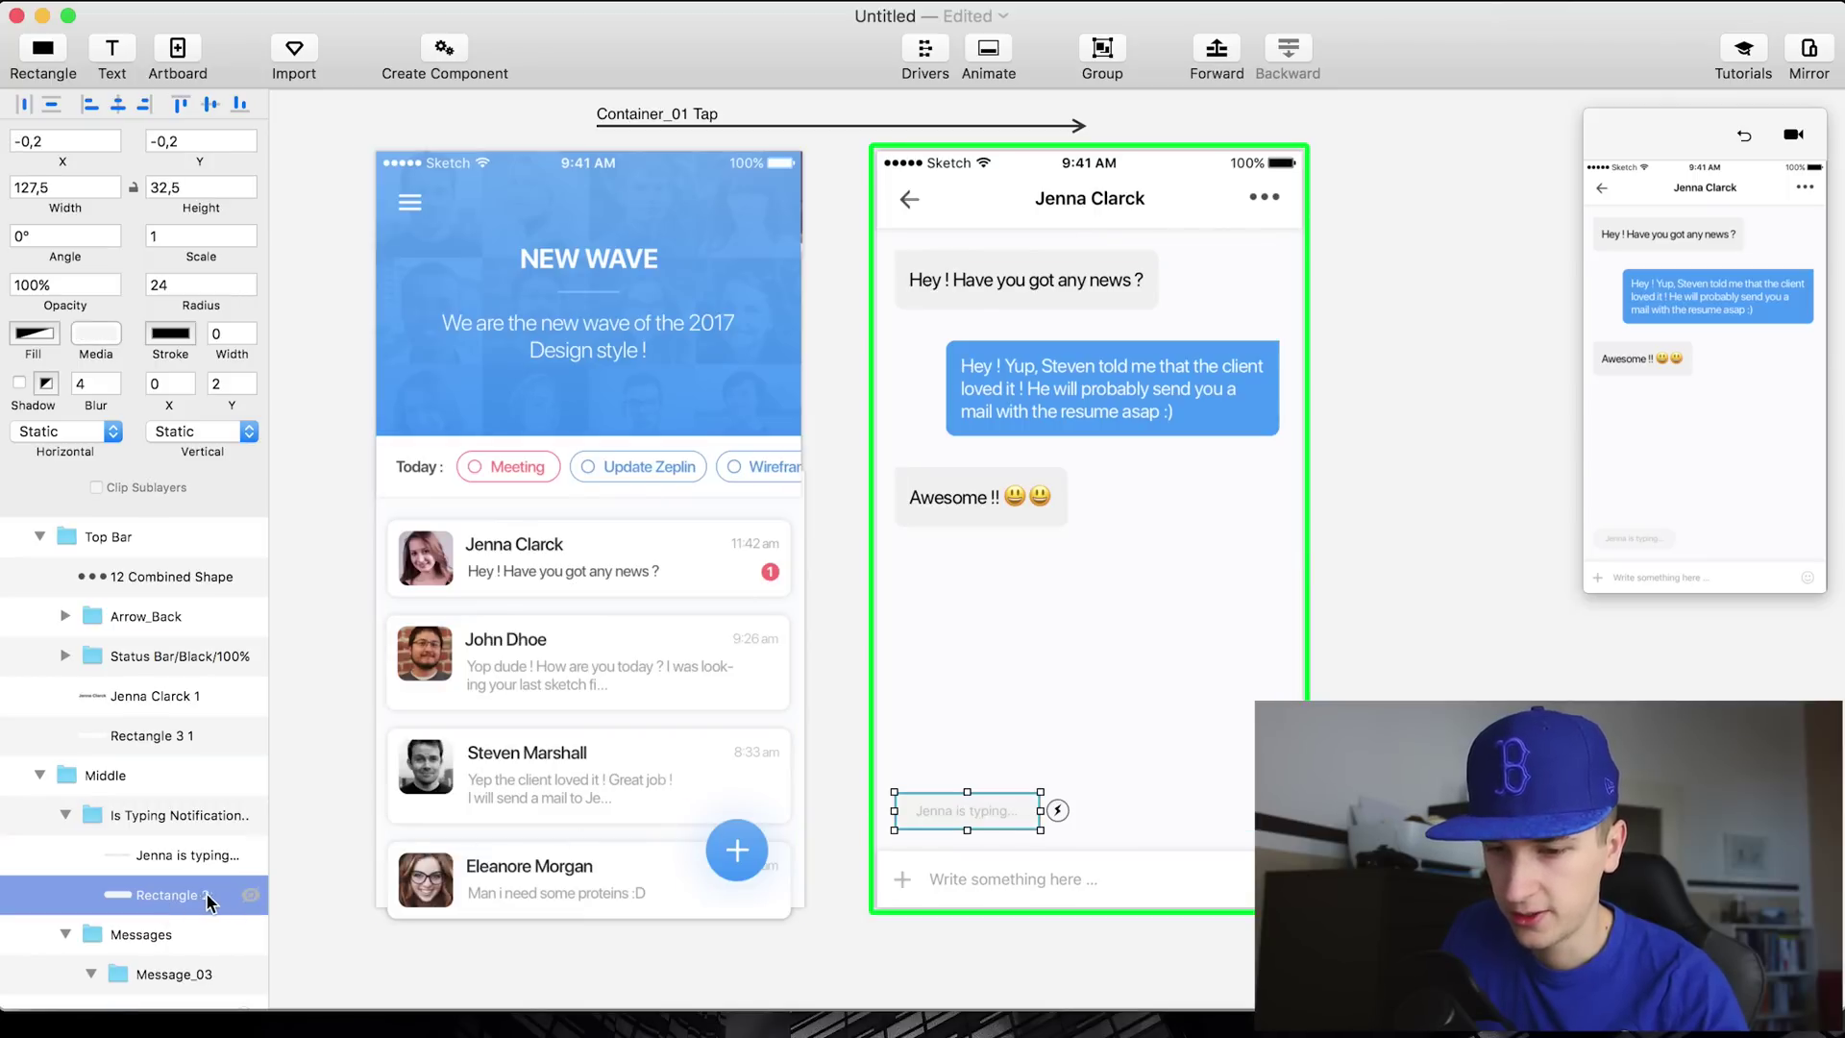
key("Right")
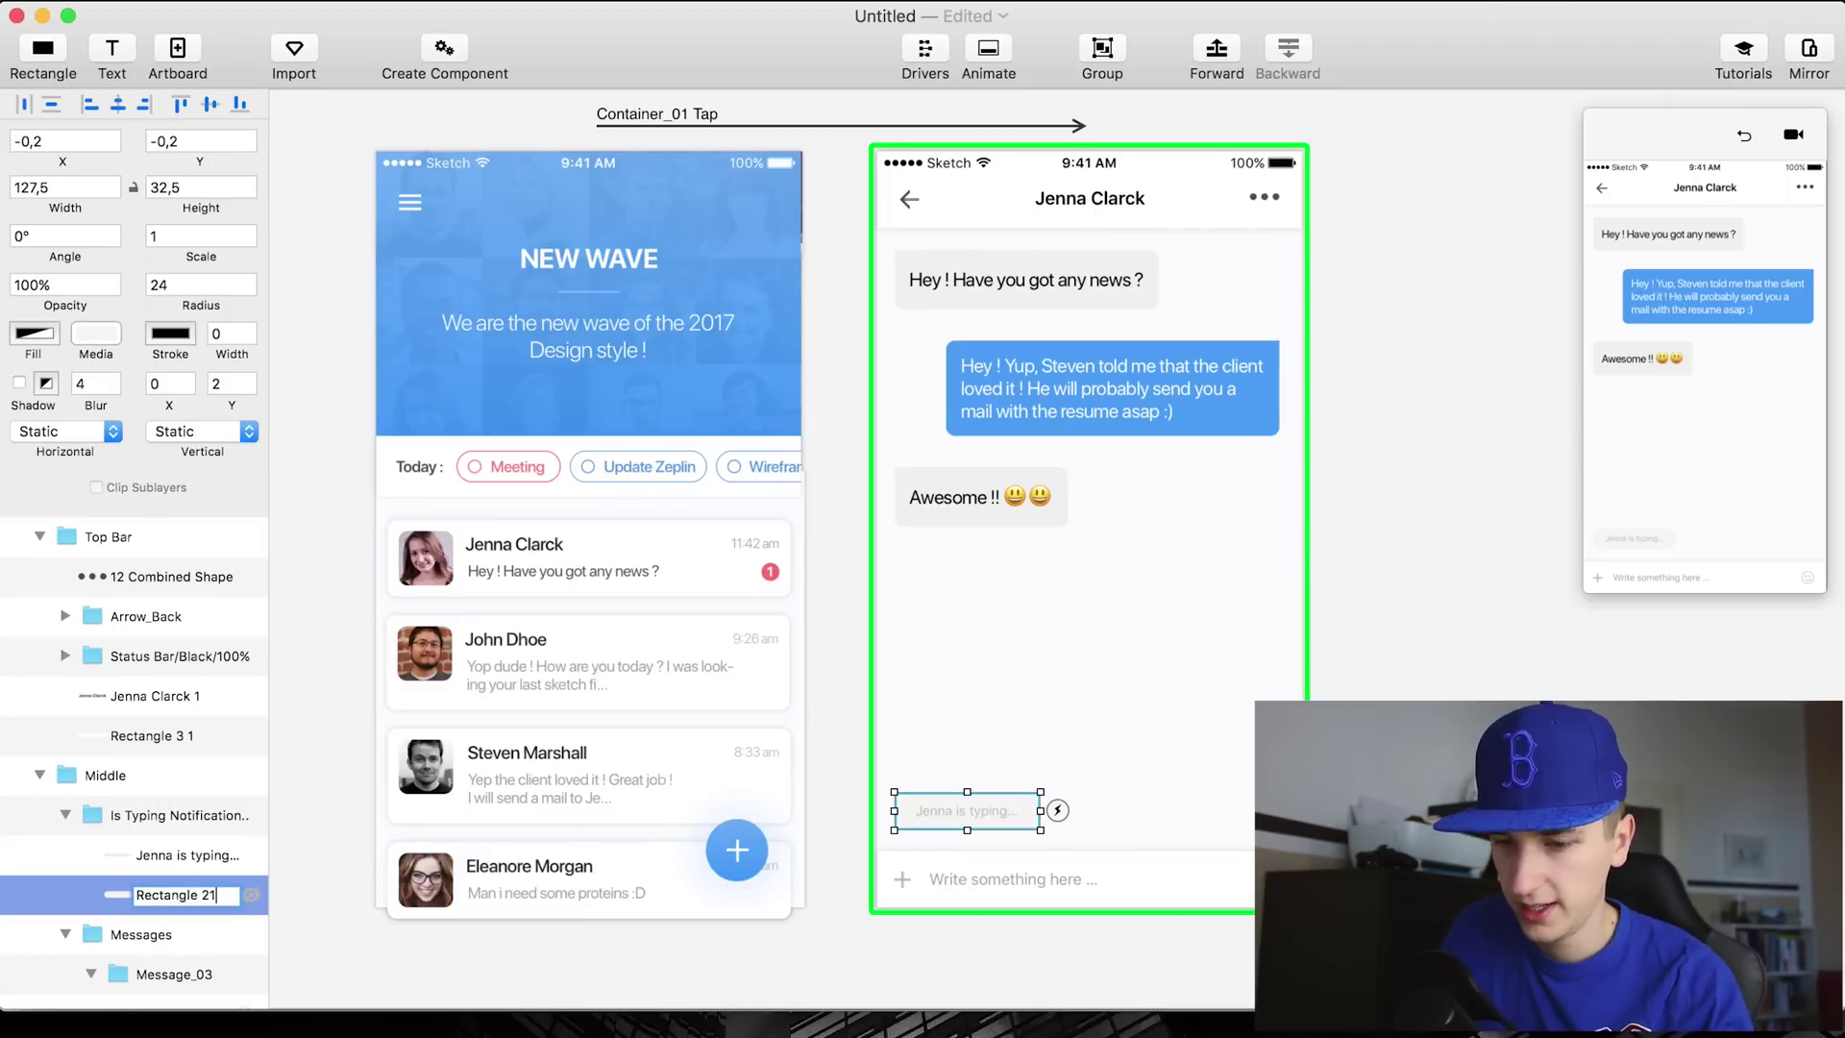
key("Return")
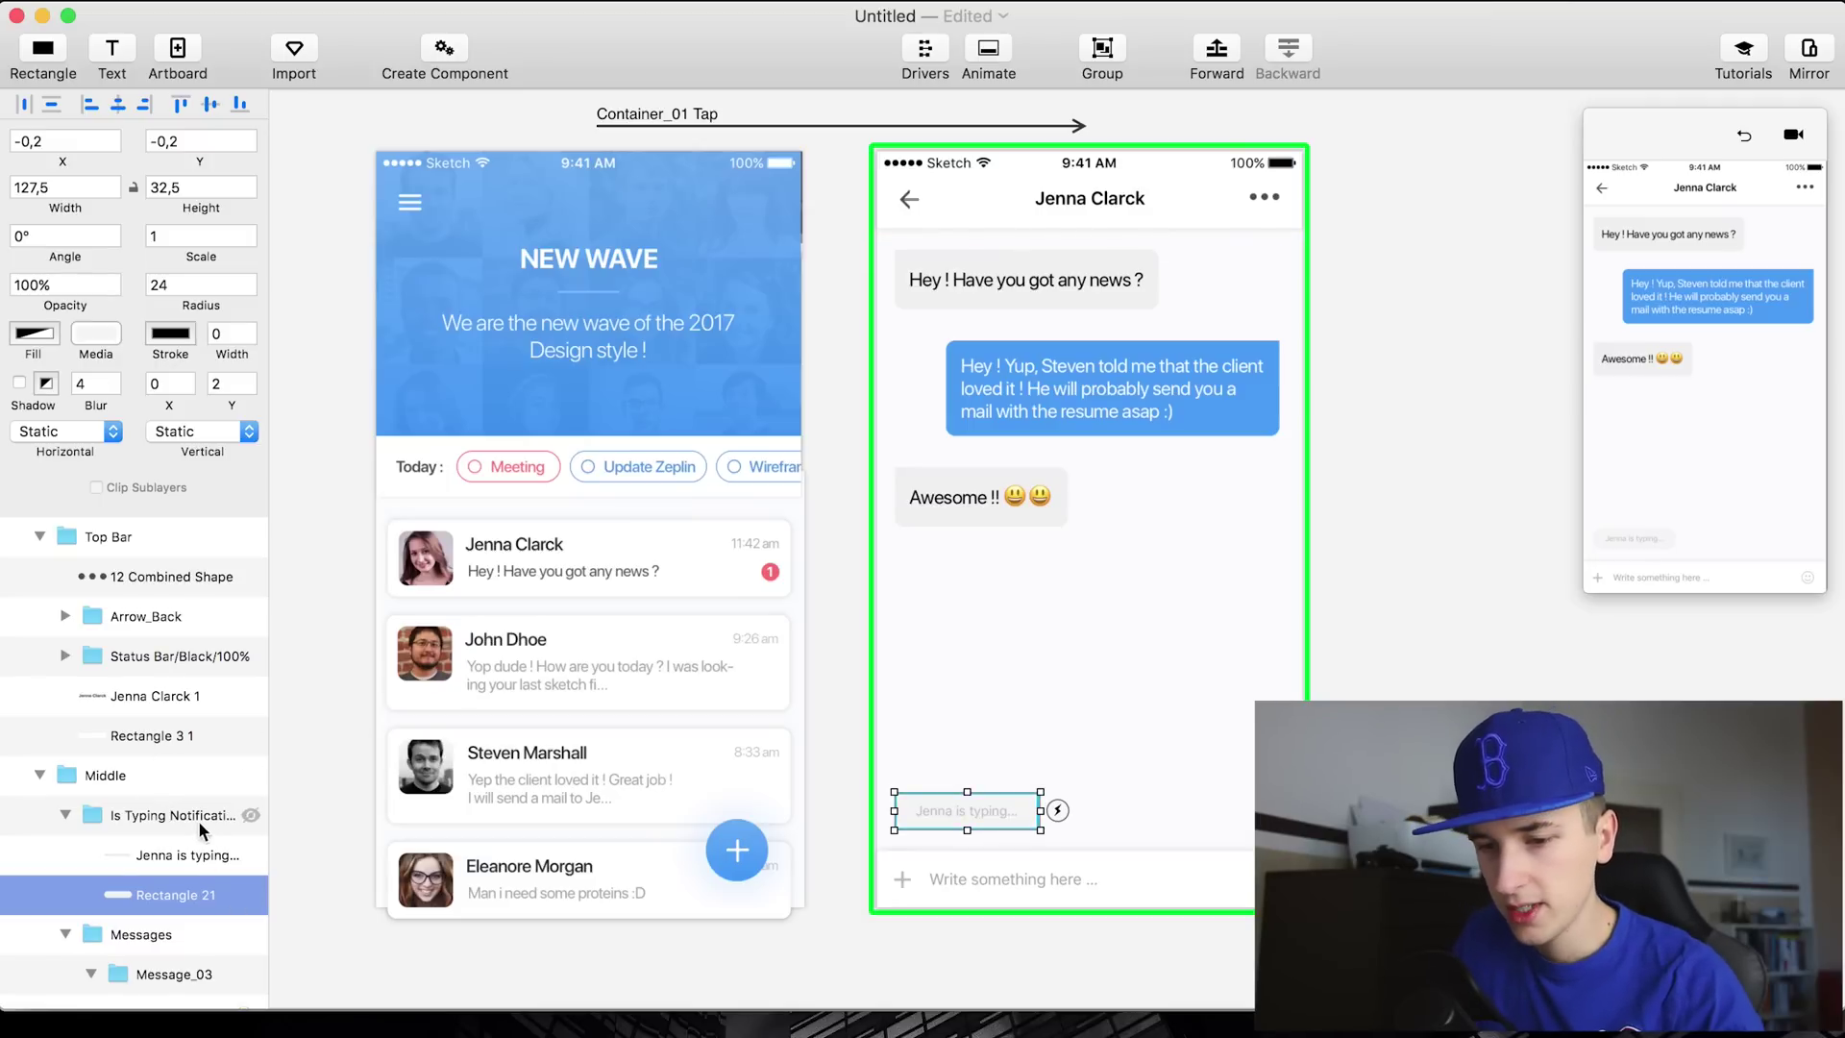
Preview the tap transition from the Main screen again to check how the typing notification bubble animates
scroll(153, 832, "down", 5)
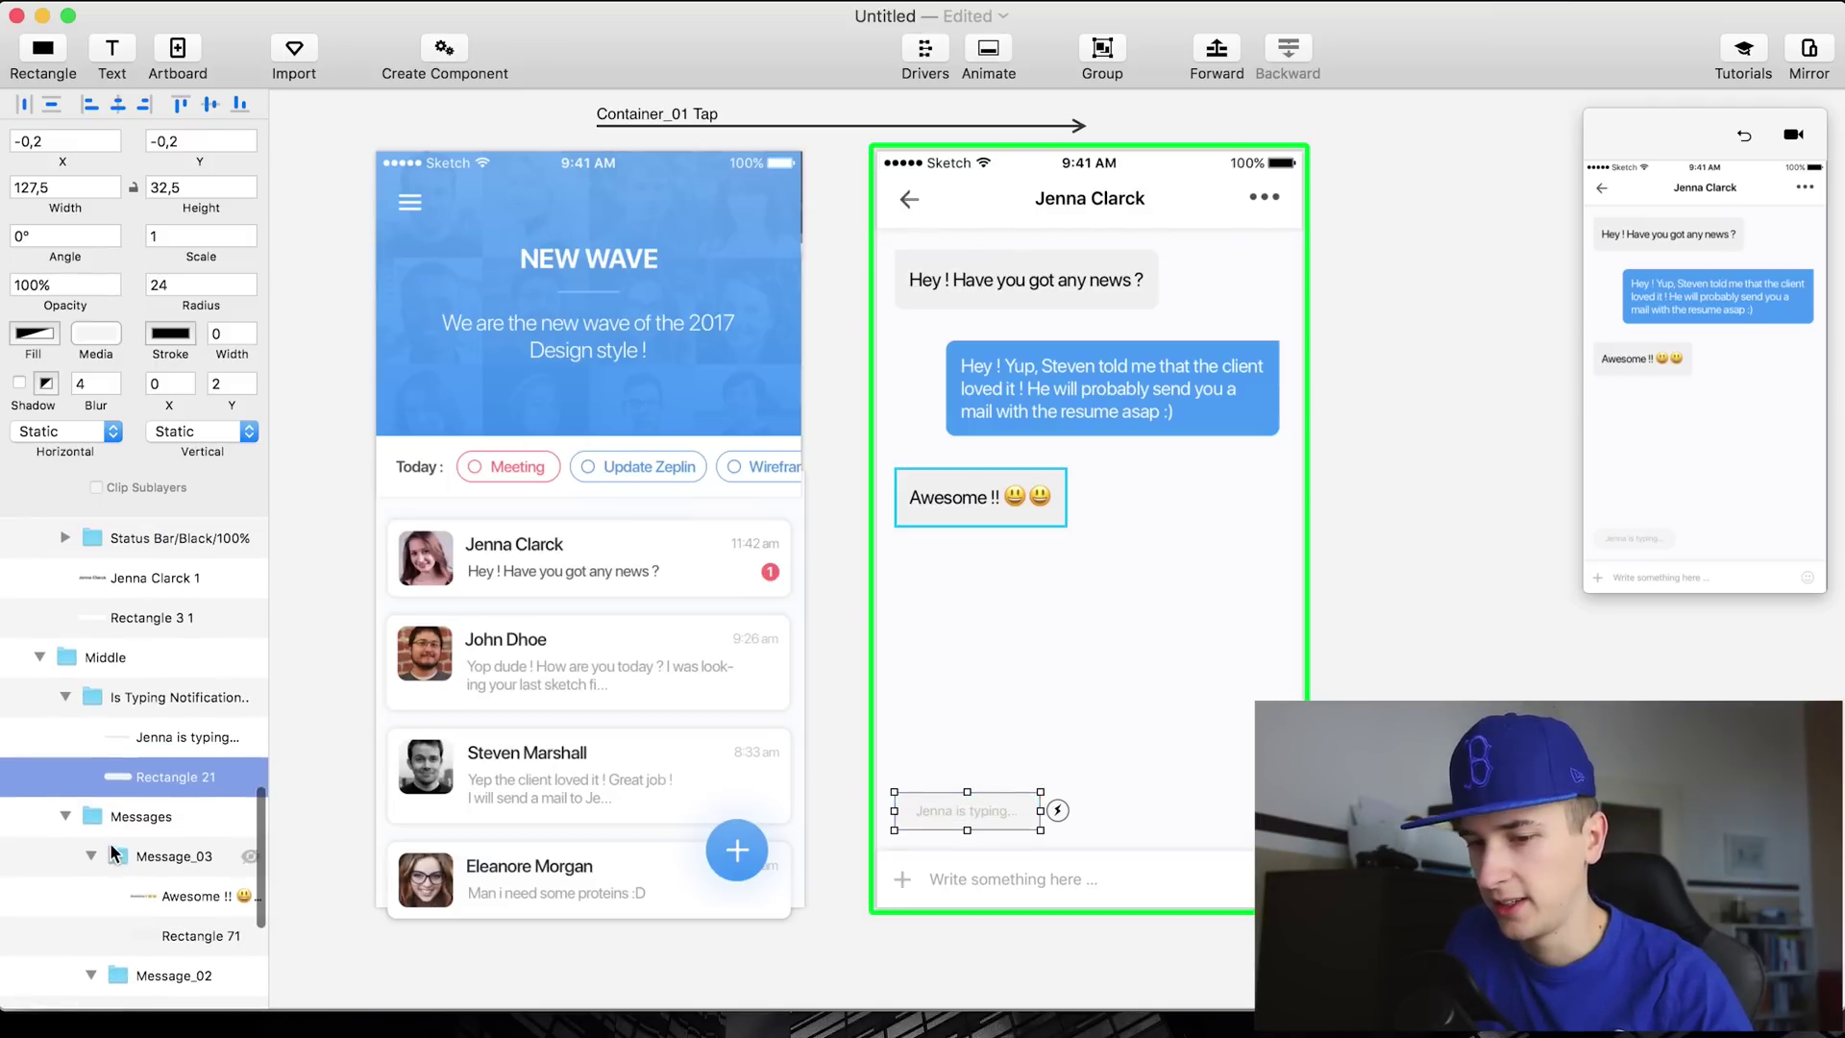
left_click(1697, 128)
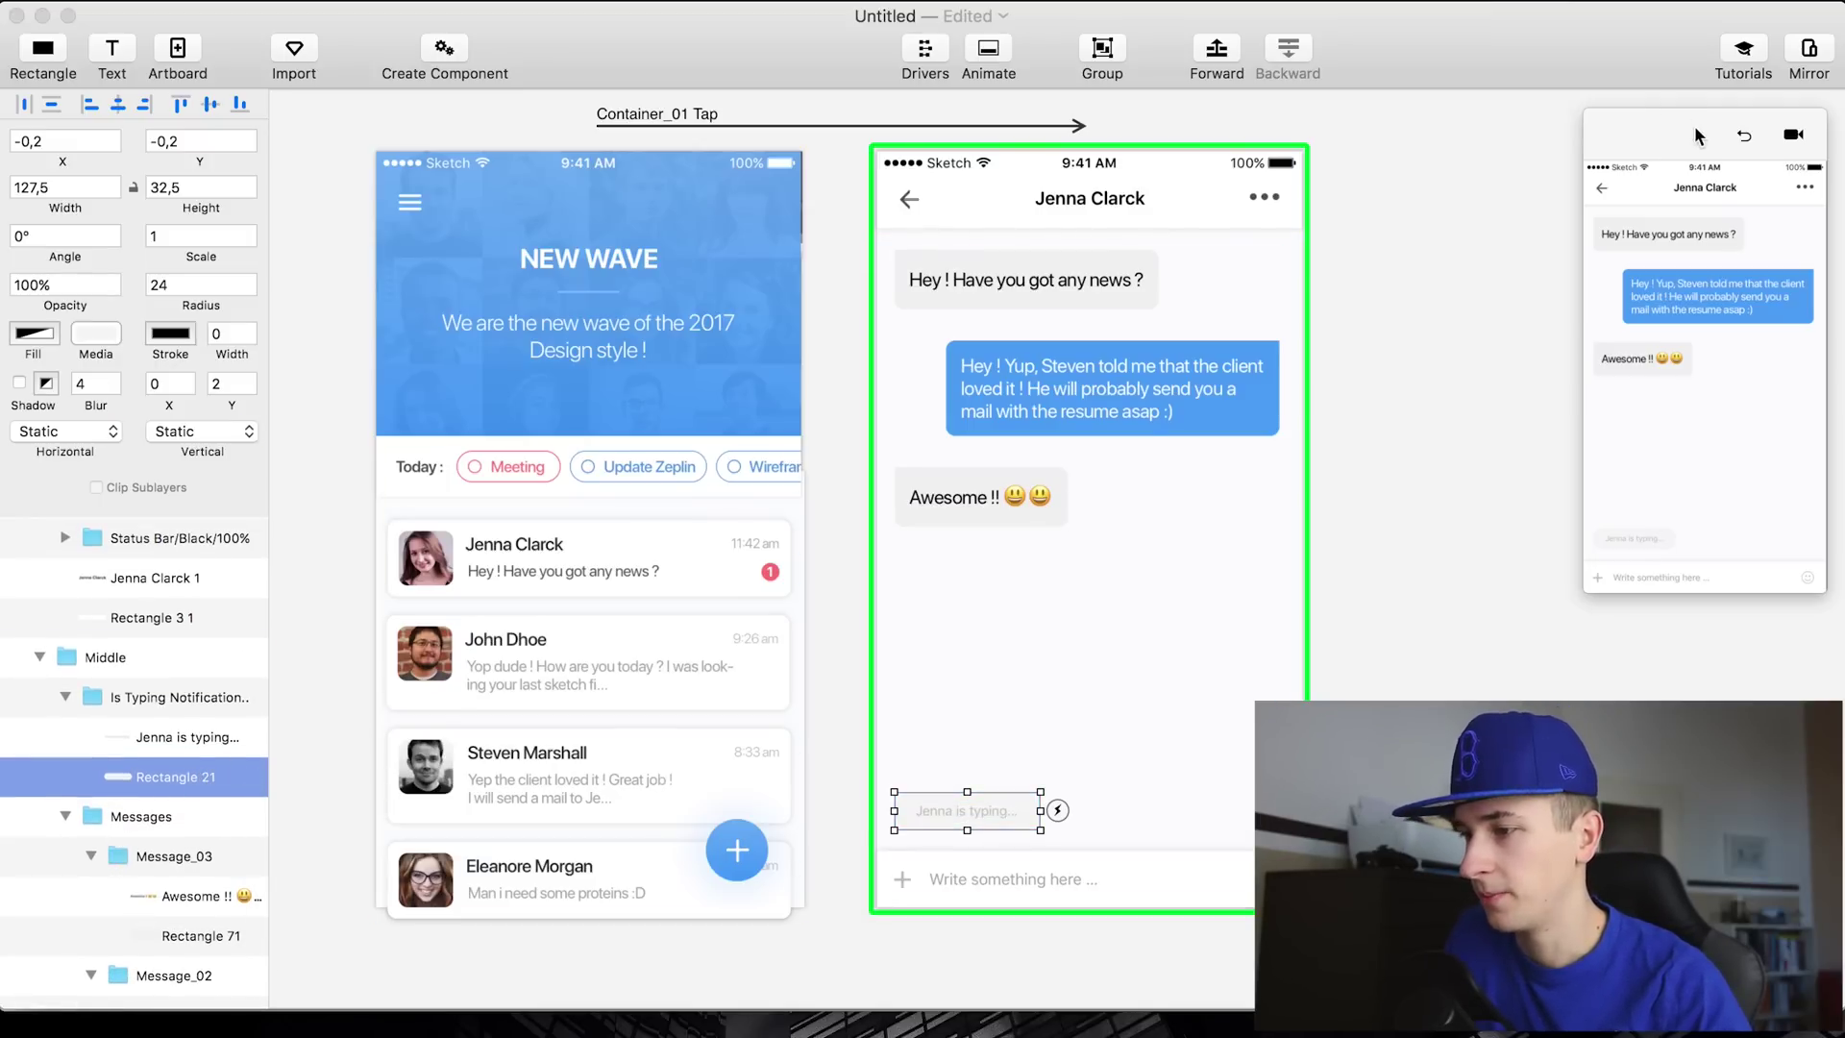
left_click(1738, 136)
left_click(1672, 393)
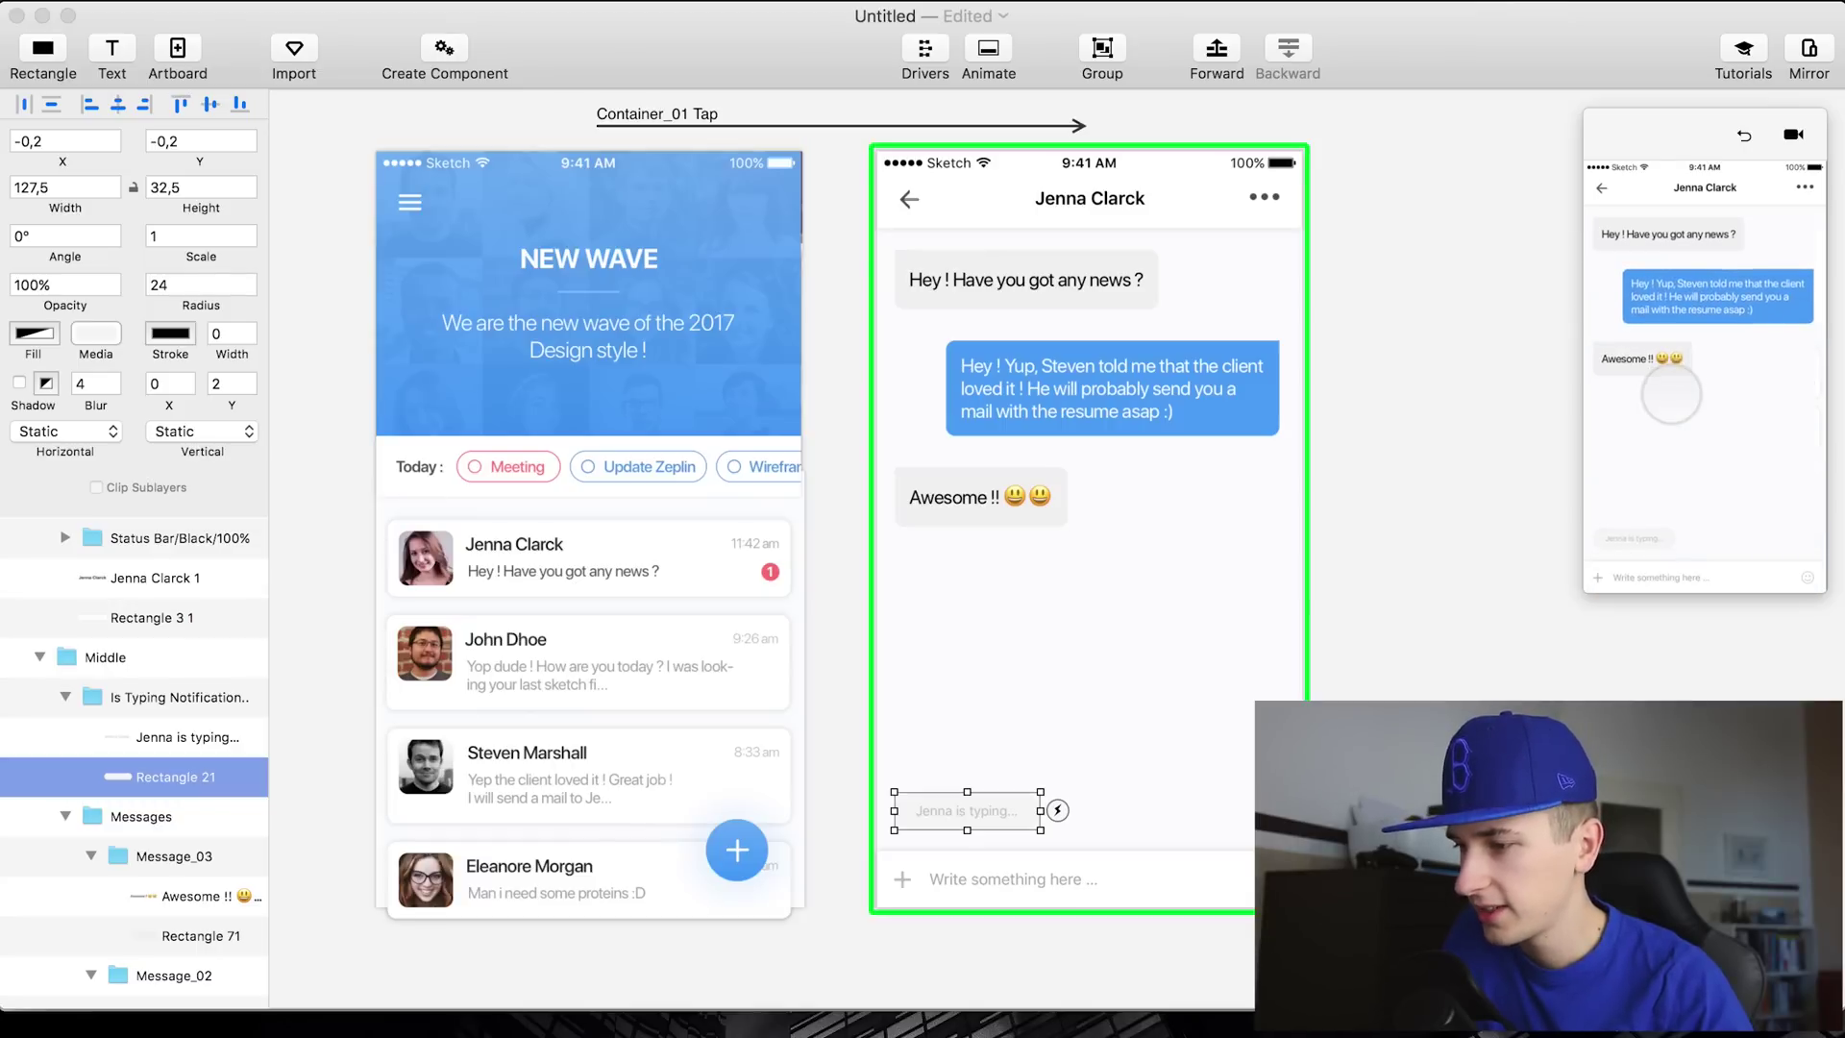
left_click(1745, 136)
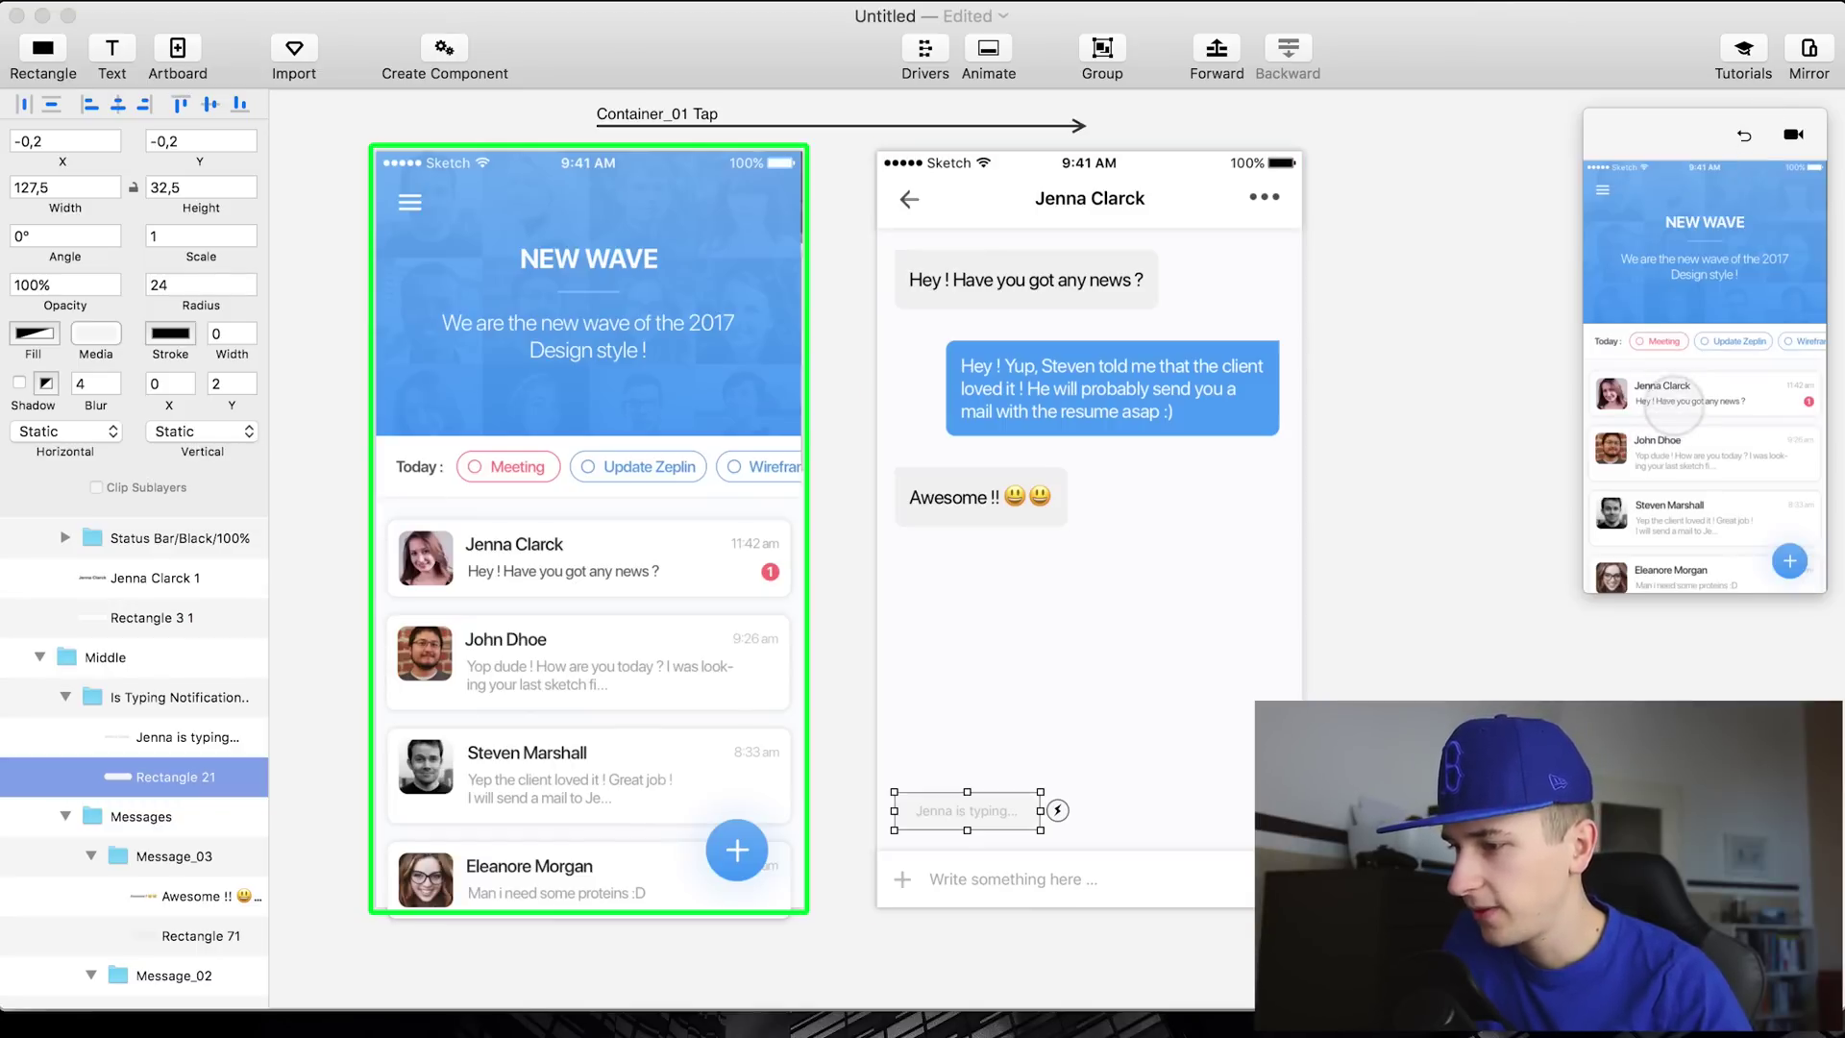
left_click(1674, 405)
left_click(1744, 135)
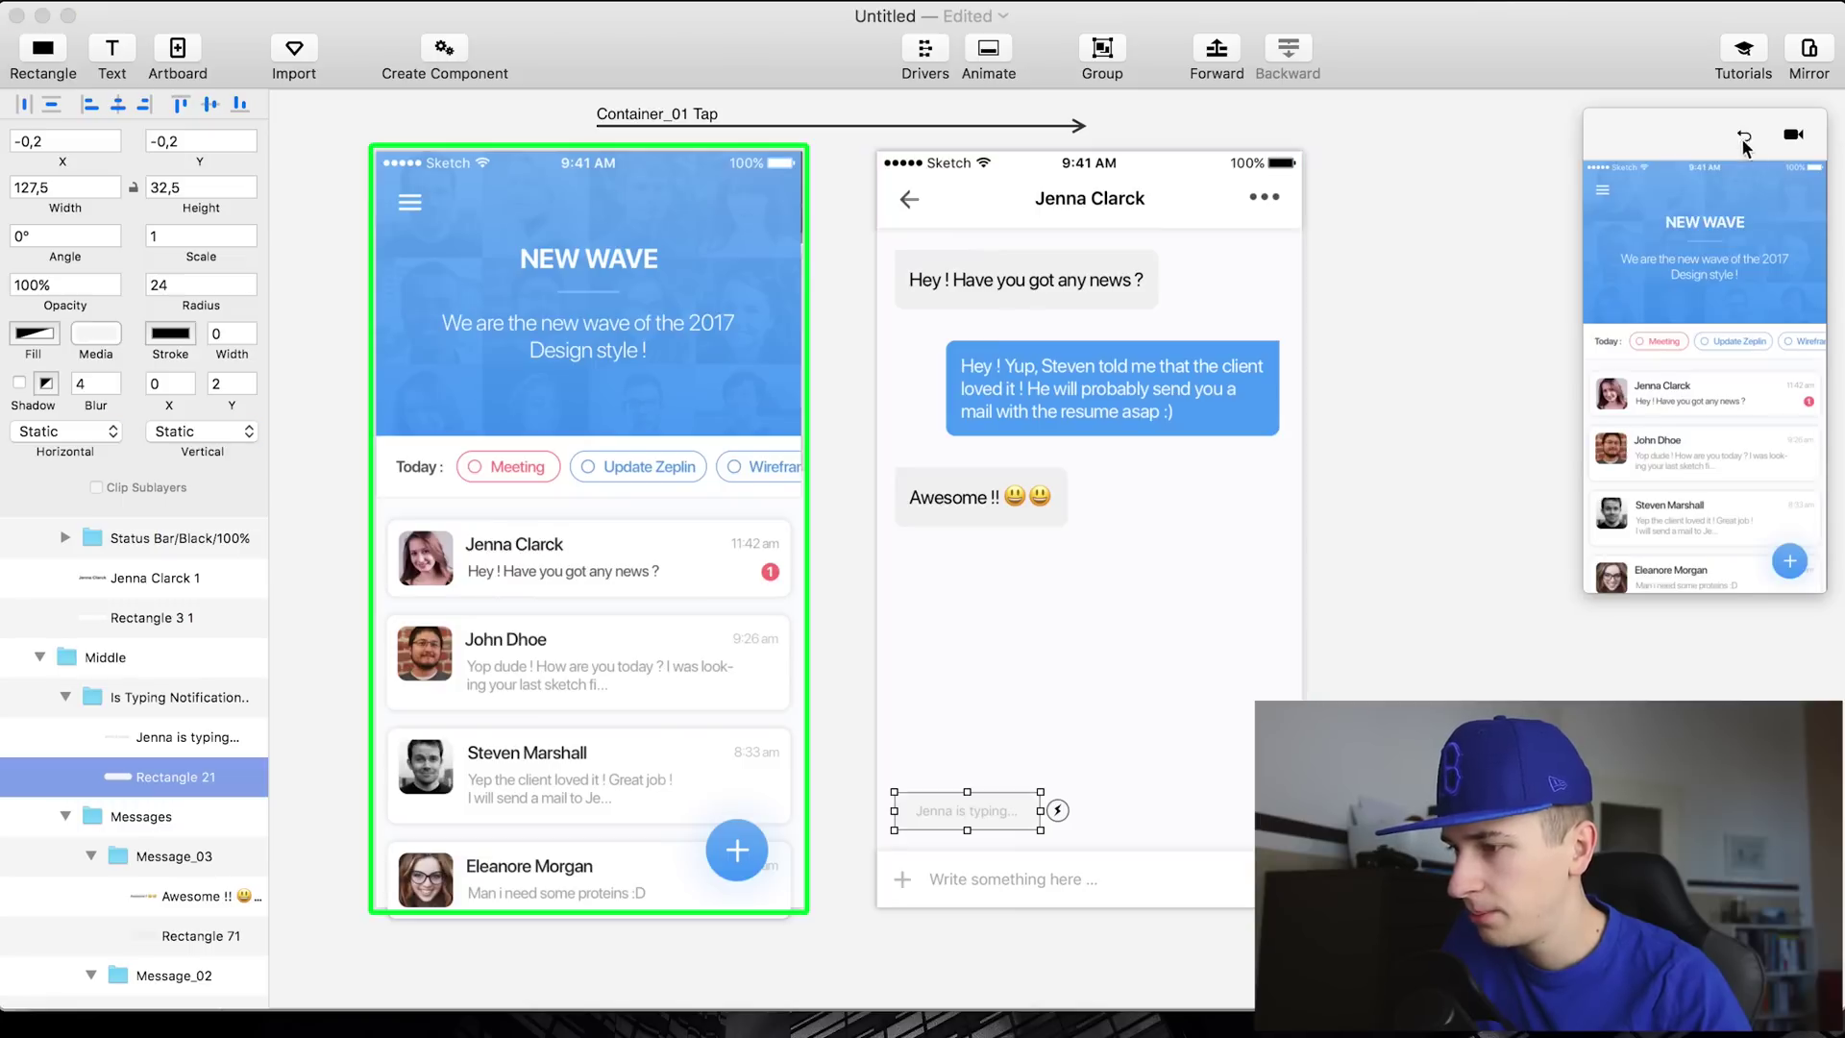
left_click(1646, 407)
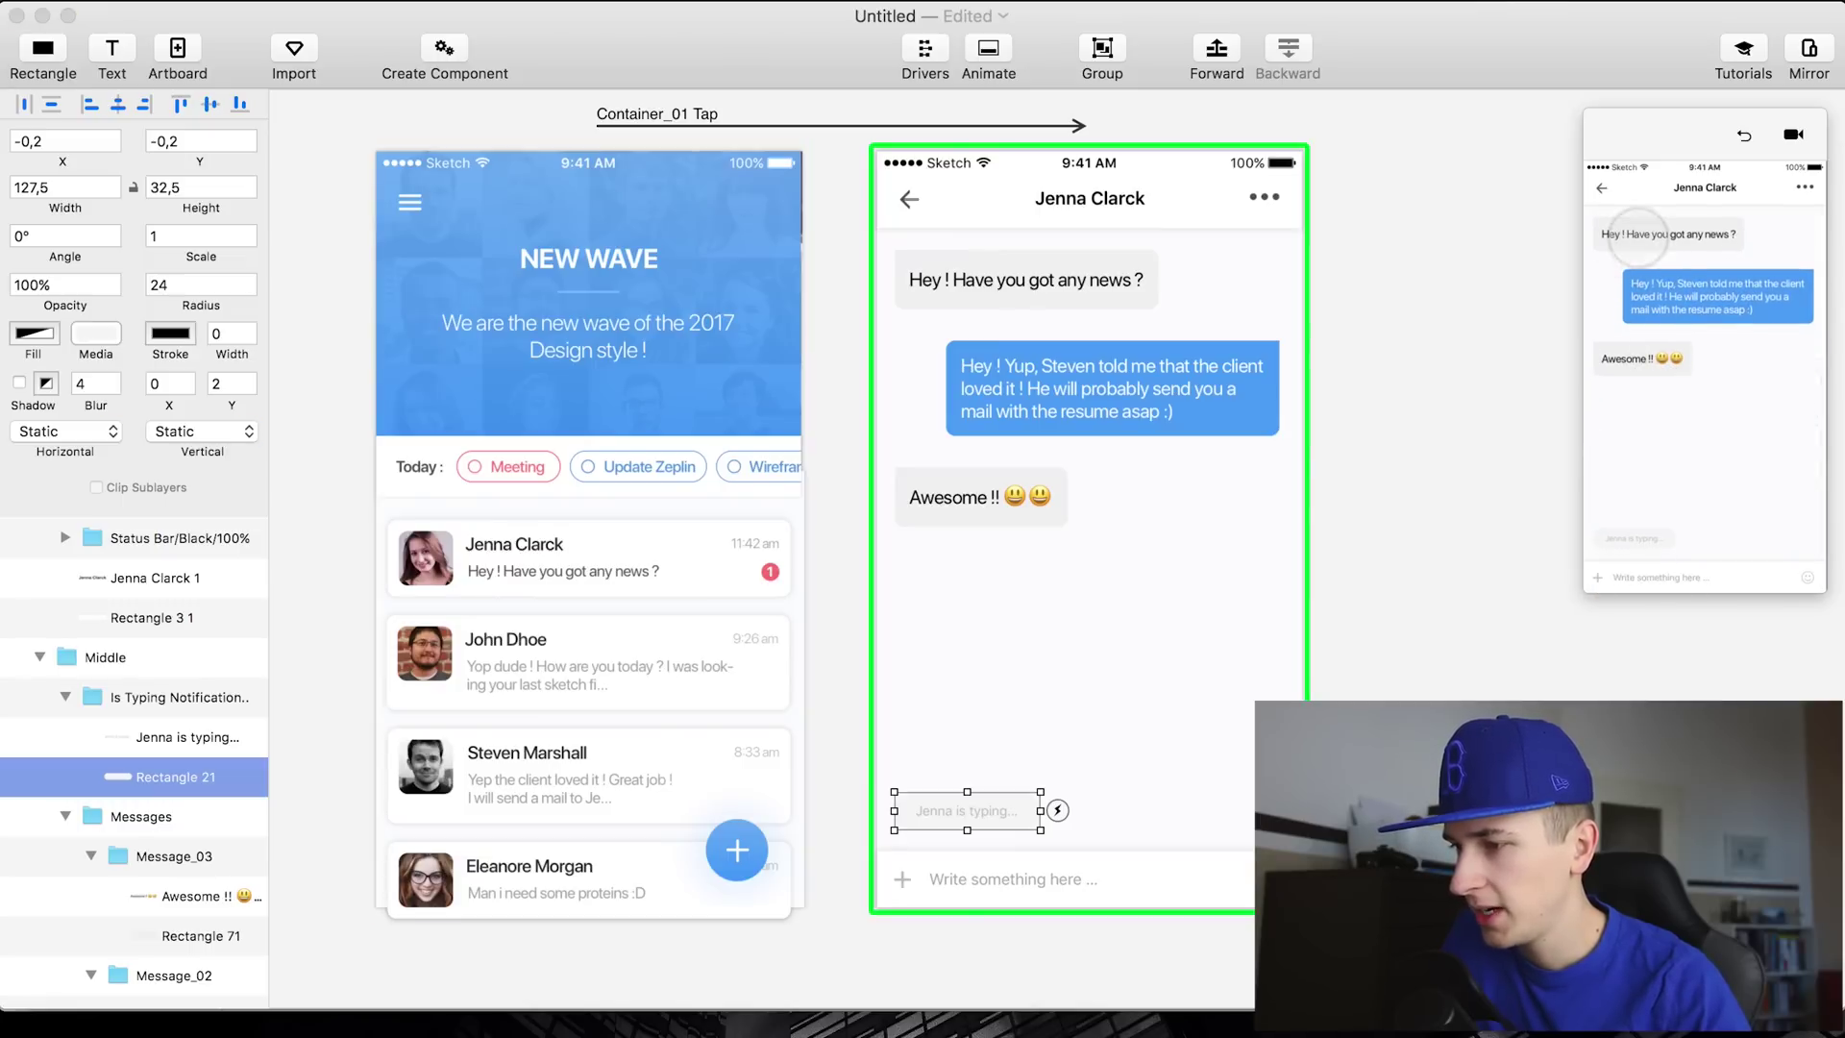
Add a 1 to the start of the name of Message_01's text layer, "Hey ! Have you got any news ?"
left_click(994, 284)
left_click(994, 285)
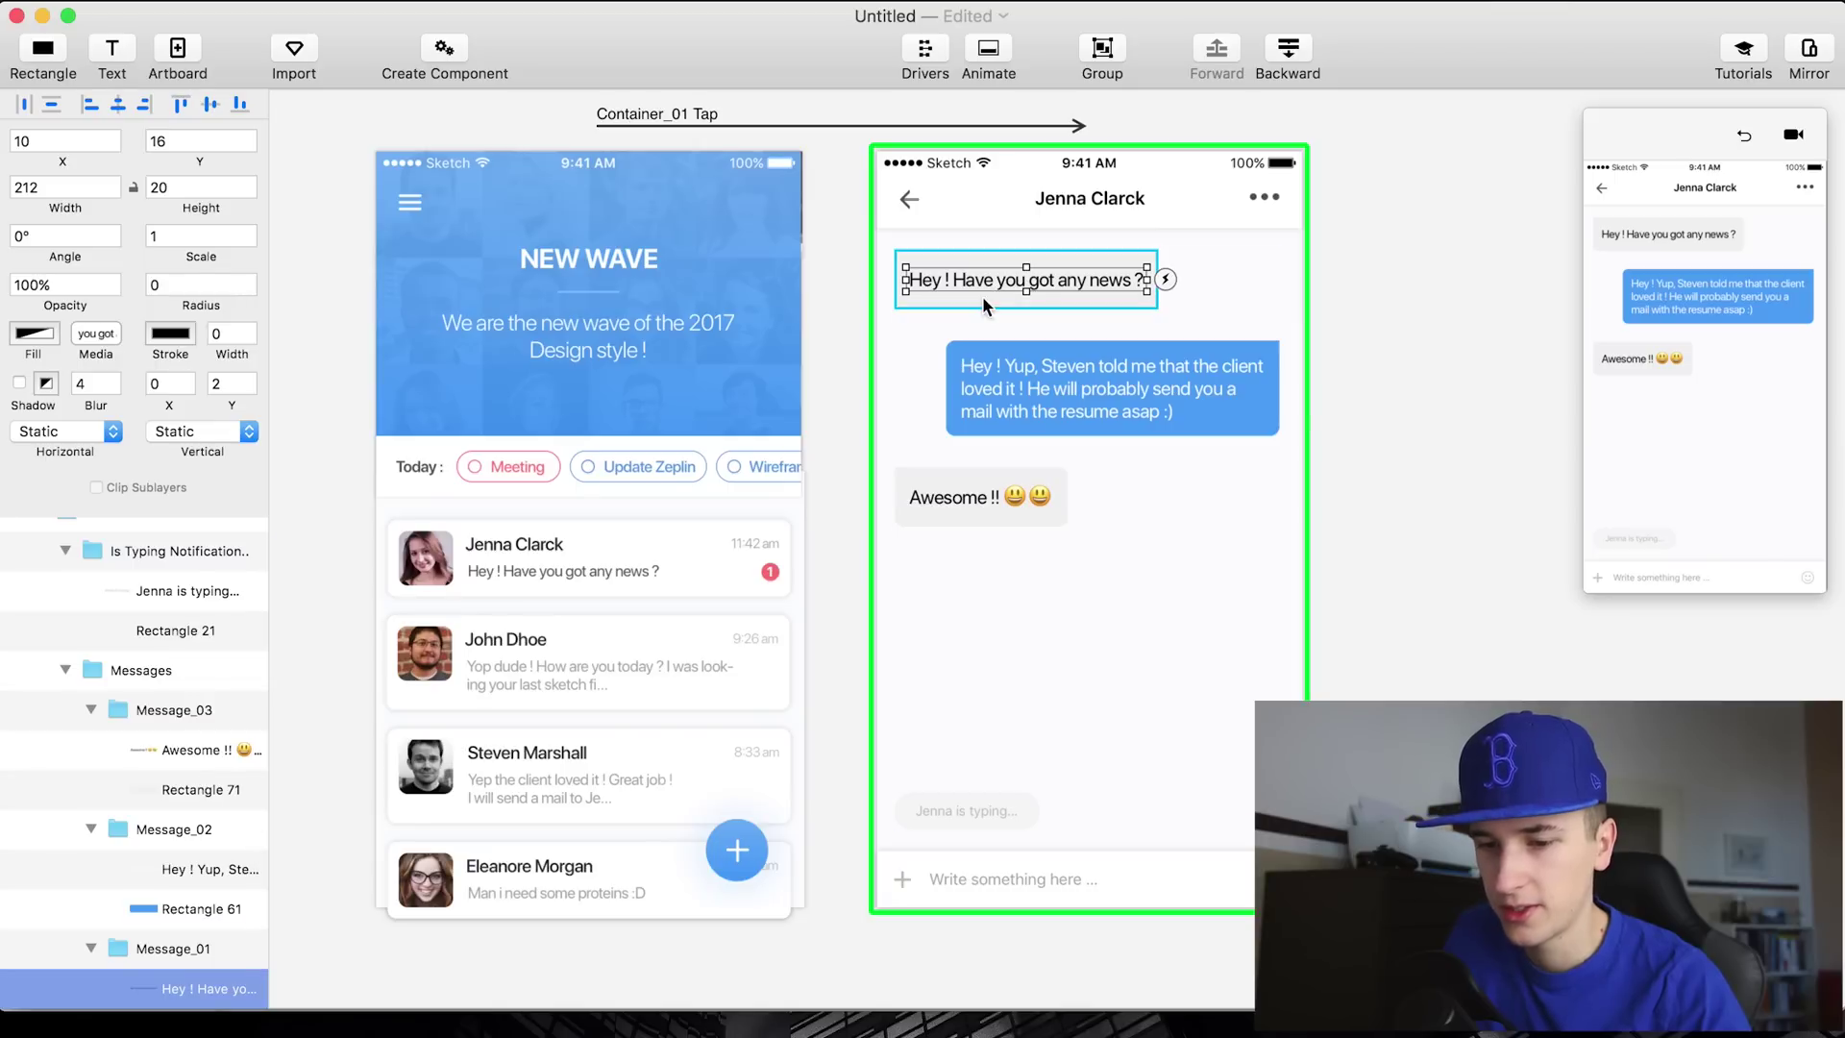
scroll(135, 769, "down", 3)
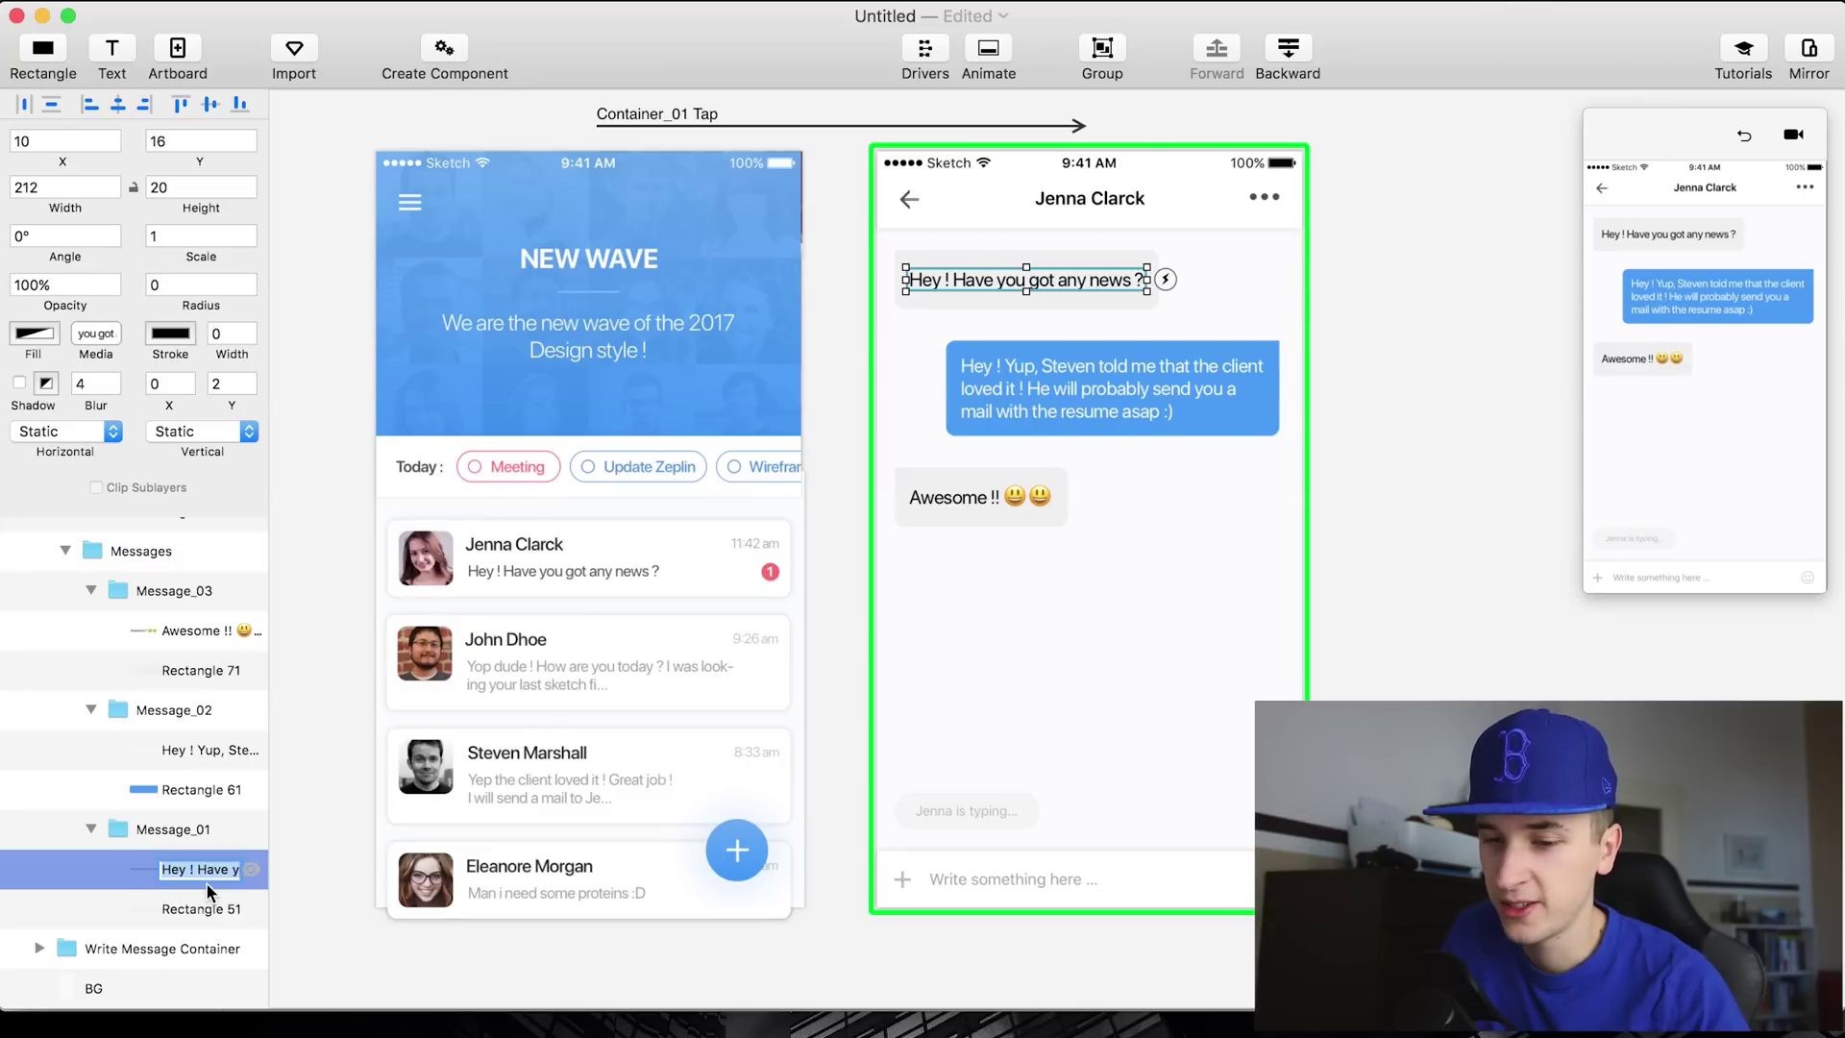
type("1")
key("Return")
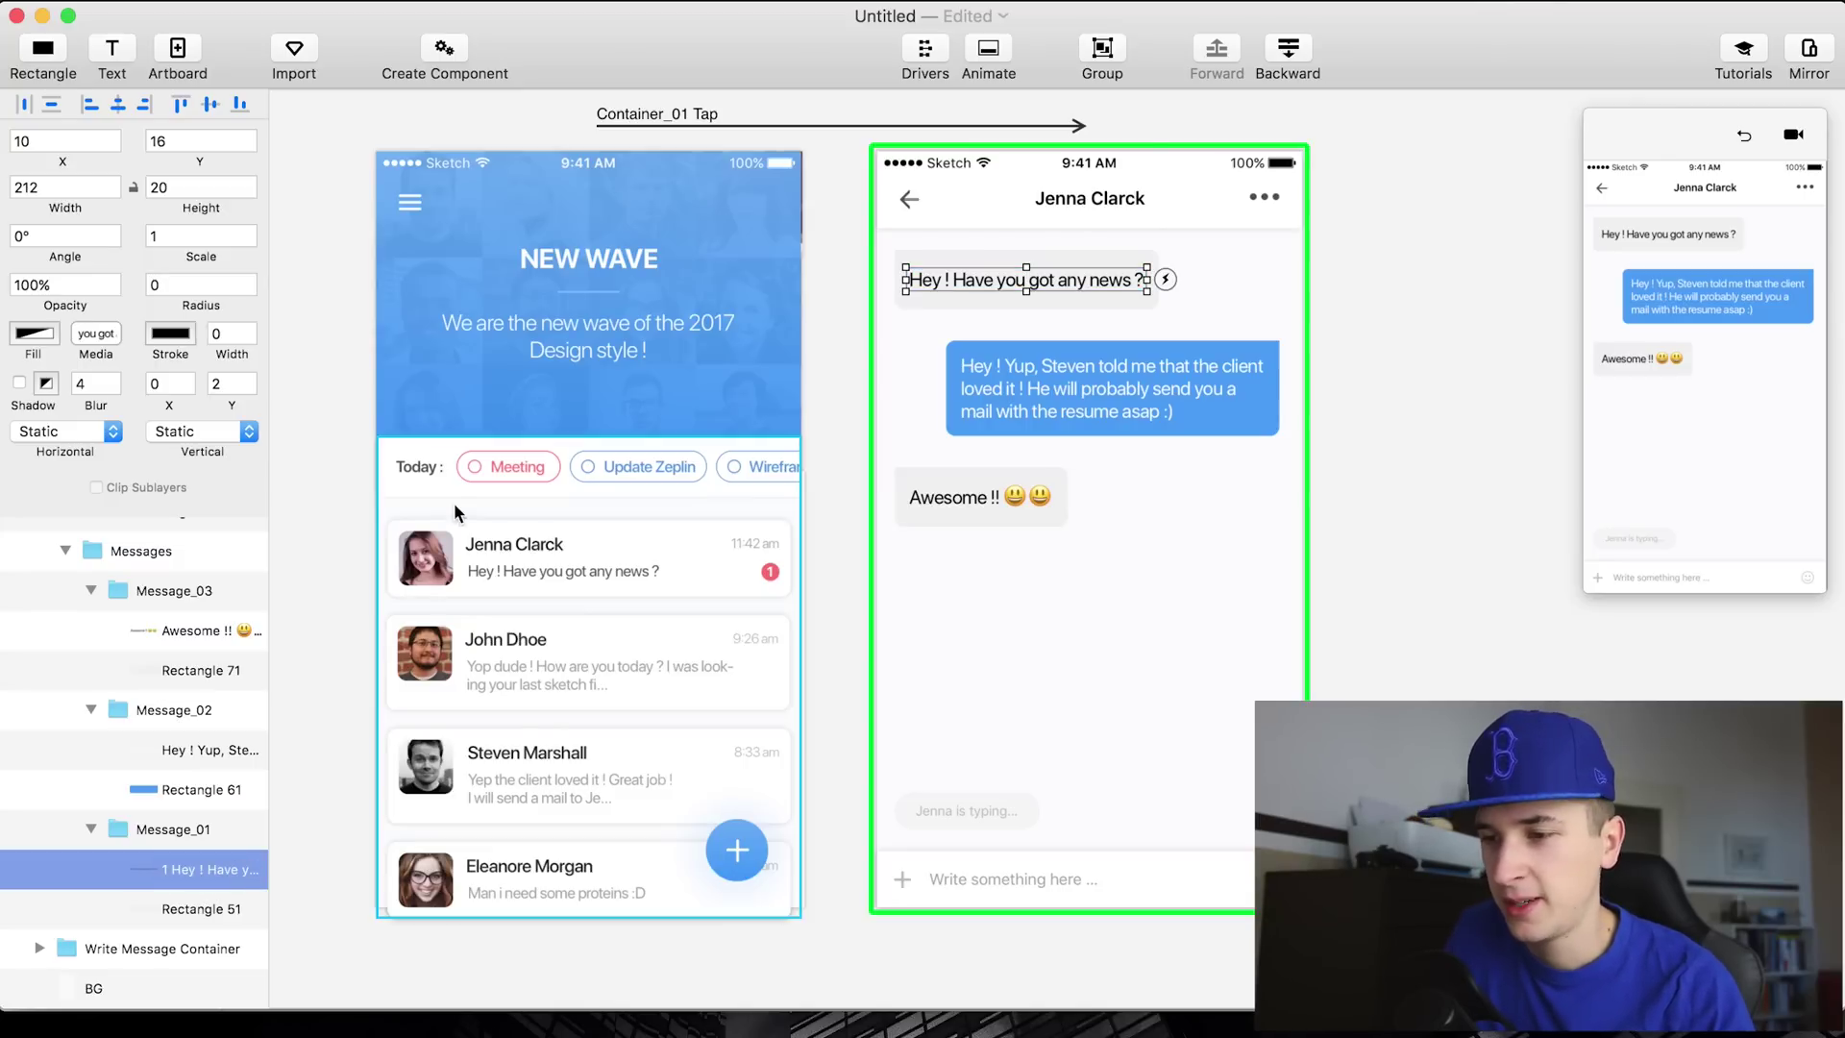
Add a 1 to the start of the text layer names in Message_02 and Message_03
left_click(1020, 354)
left_click(1021, 354)
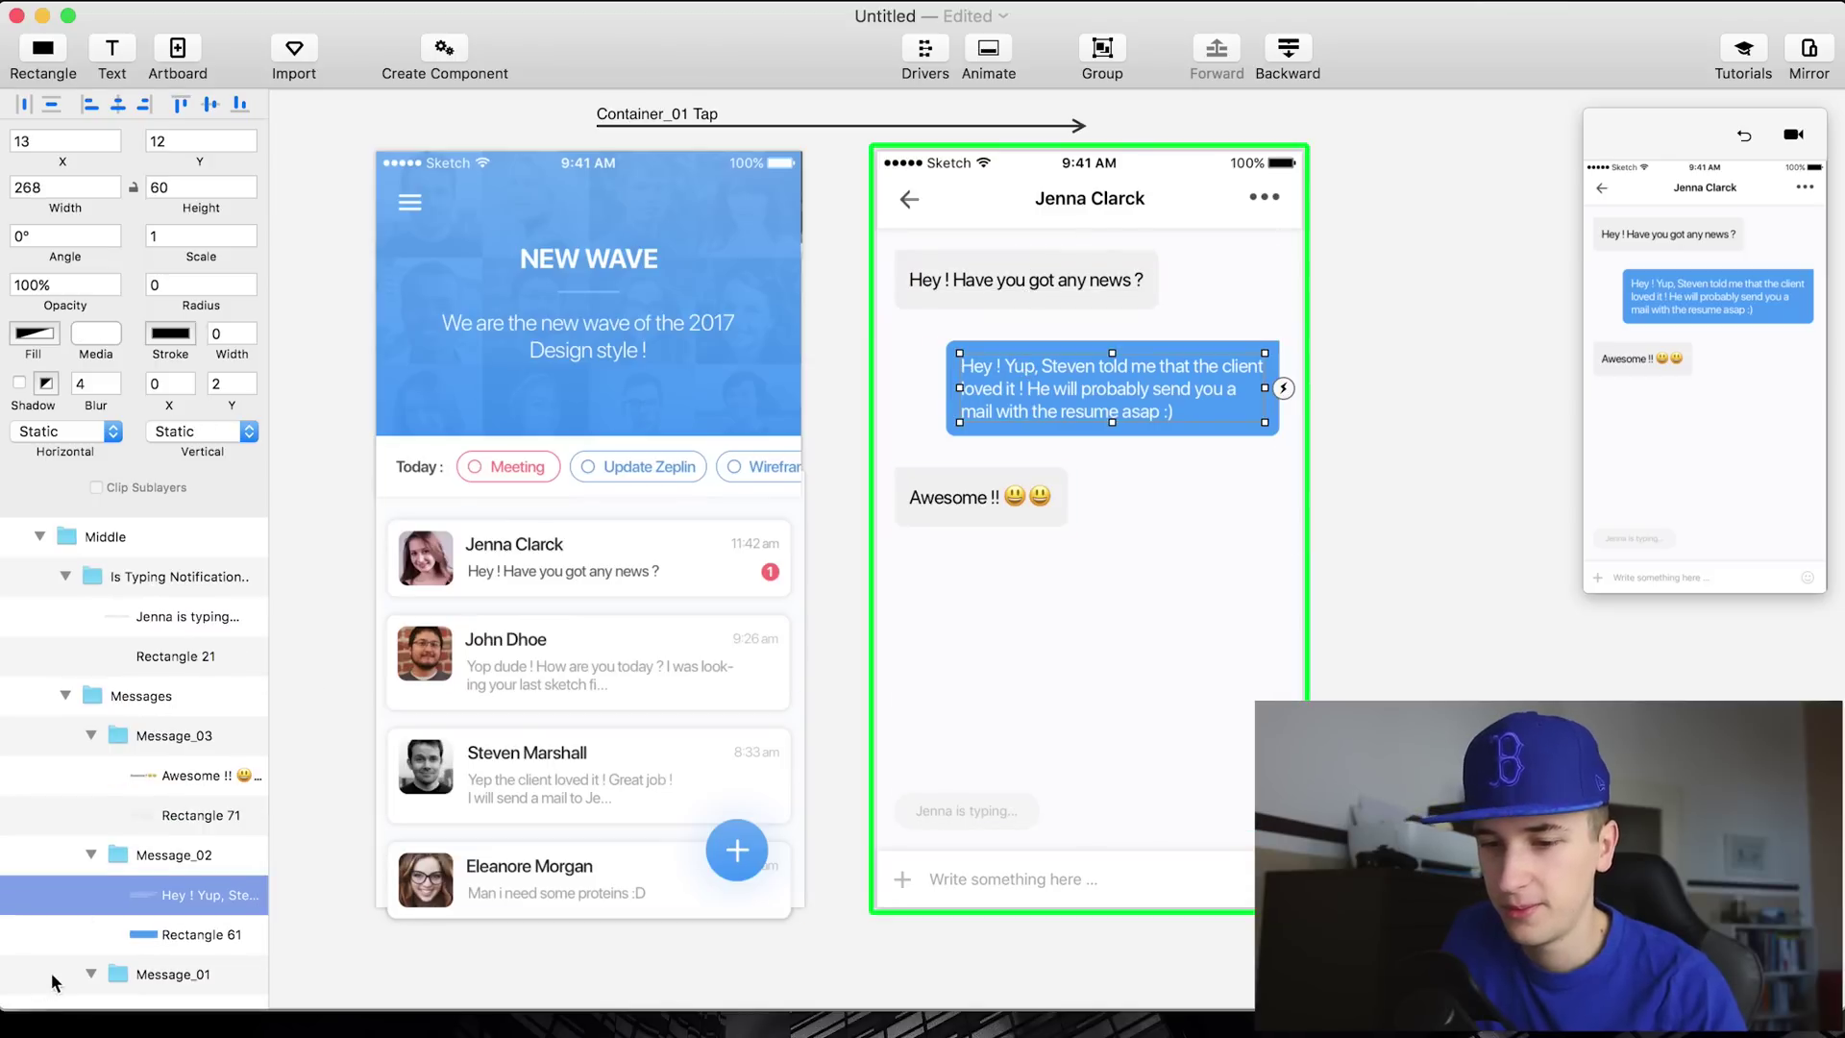
key("Return")
left_click(943, 403)
left_click(937, 505)
double_click(159, 780)
key("Left")
type("1")
key("Return")
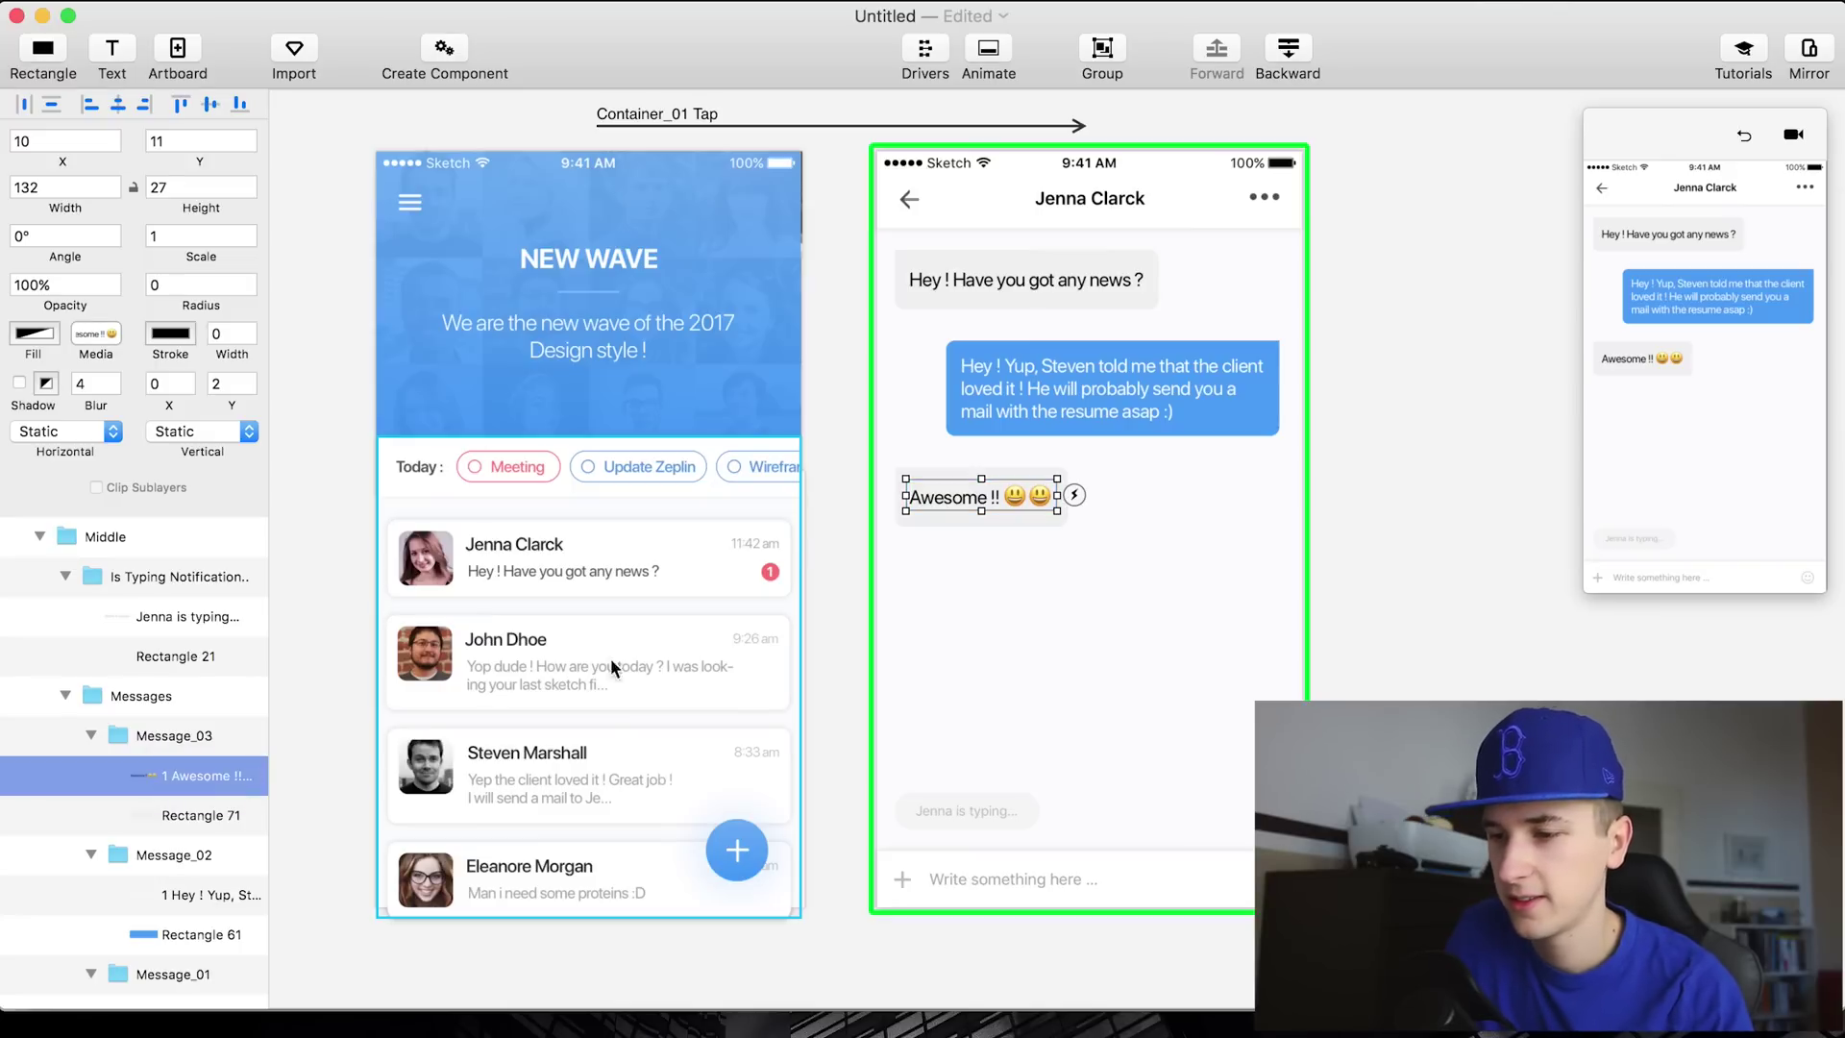
Replay the tap transition from Main to Second repeatedly to check the renamed message text layers
left_click(1738, 138)
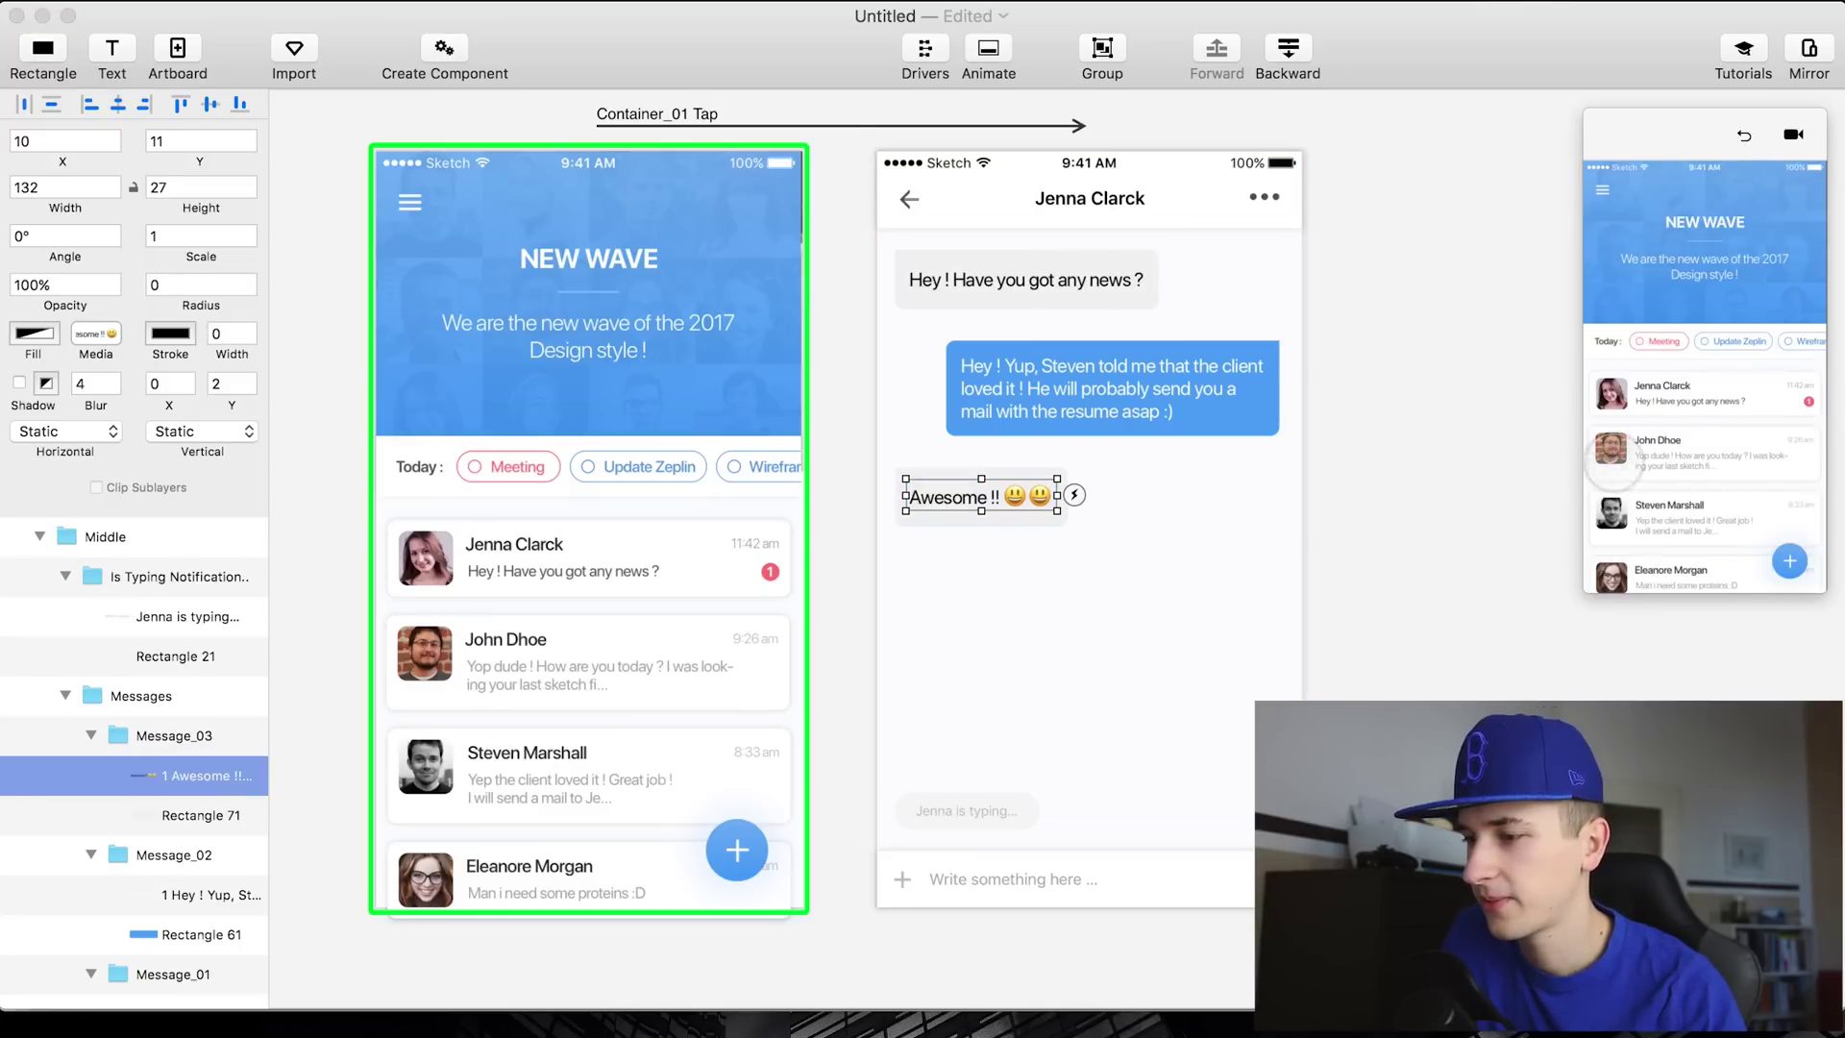
left_click(1680, 394)
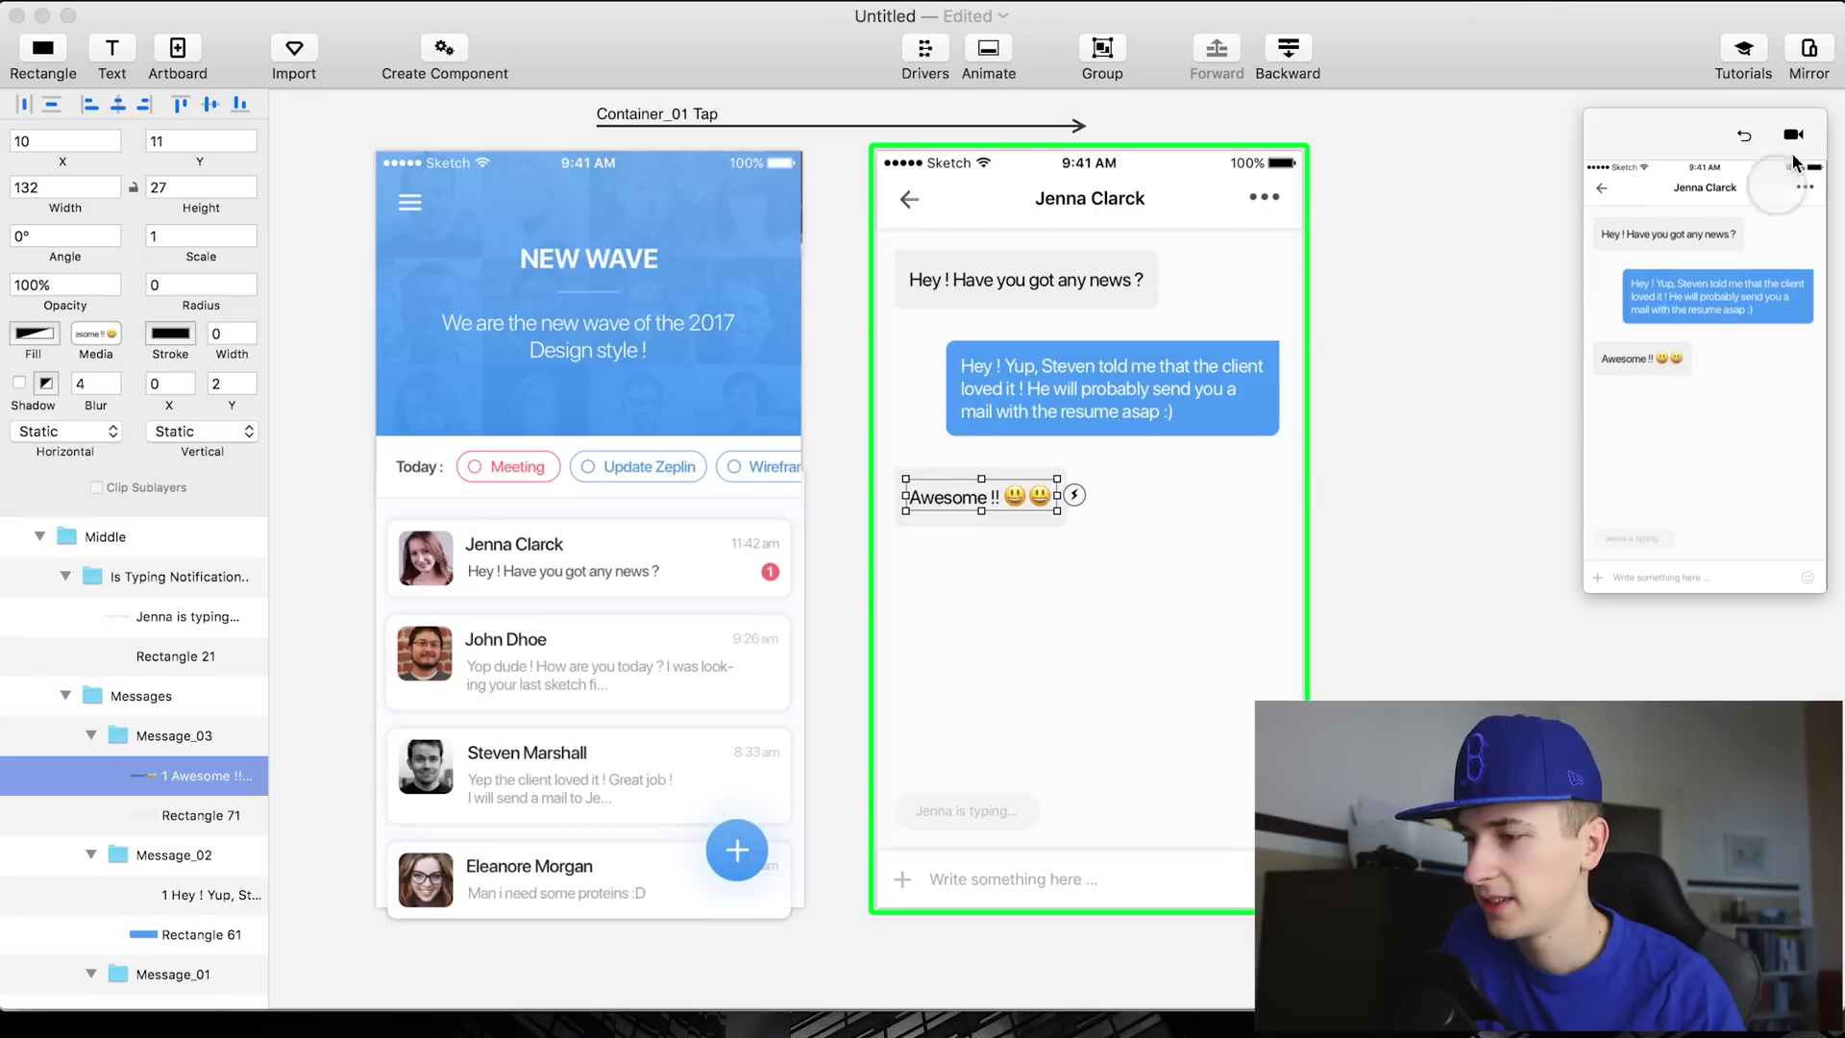
left_click(1745, 136)
left_click(1680, 396)
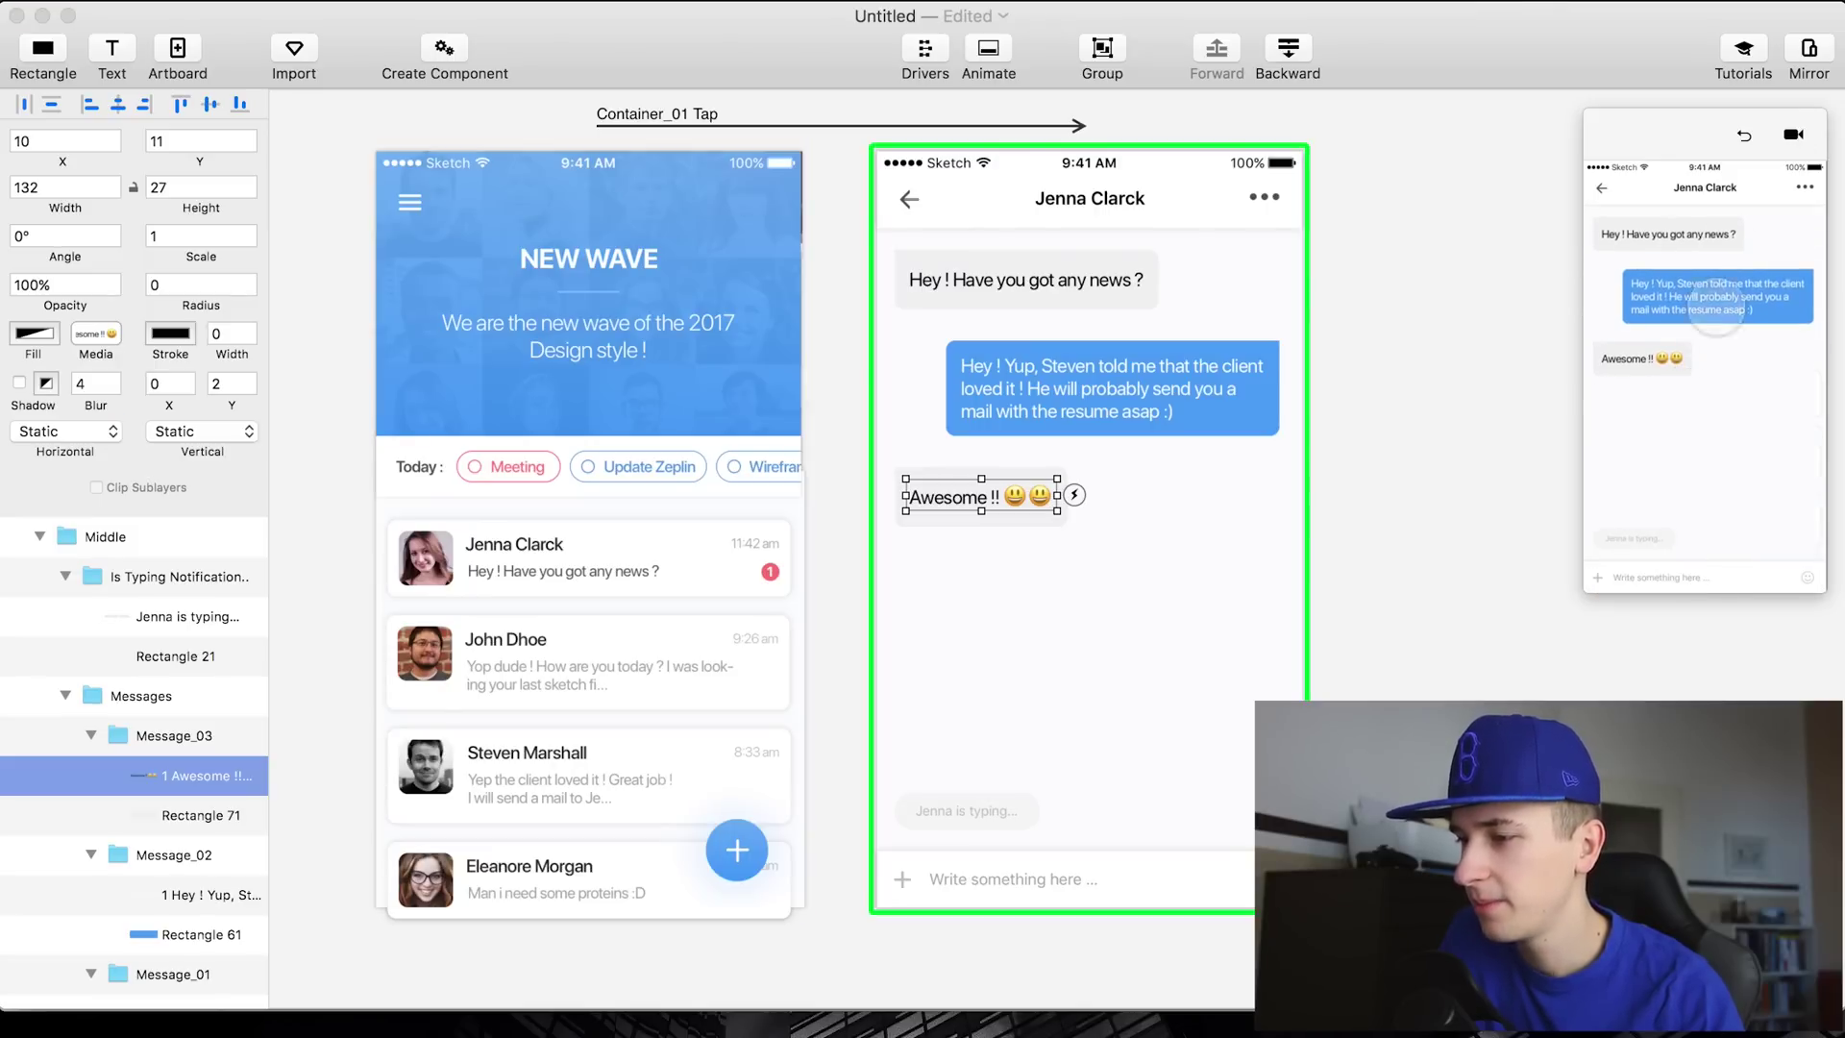
left_click(1744, 137)
left_click(1668, 409)
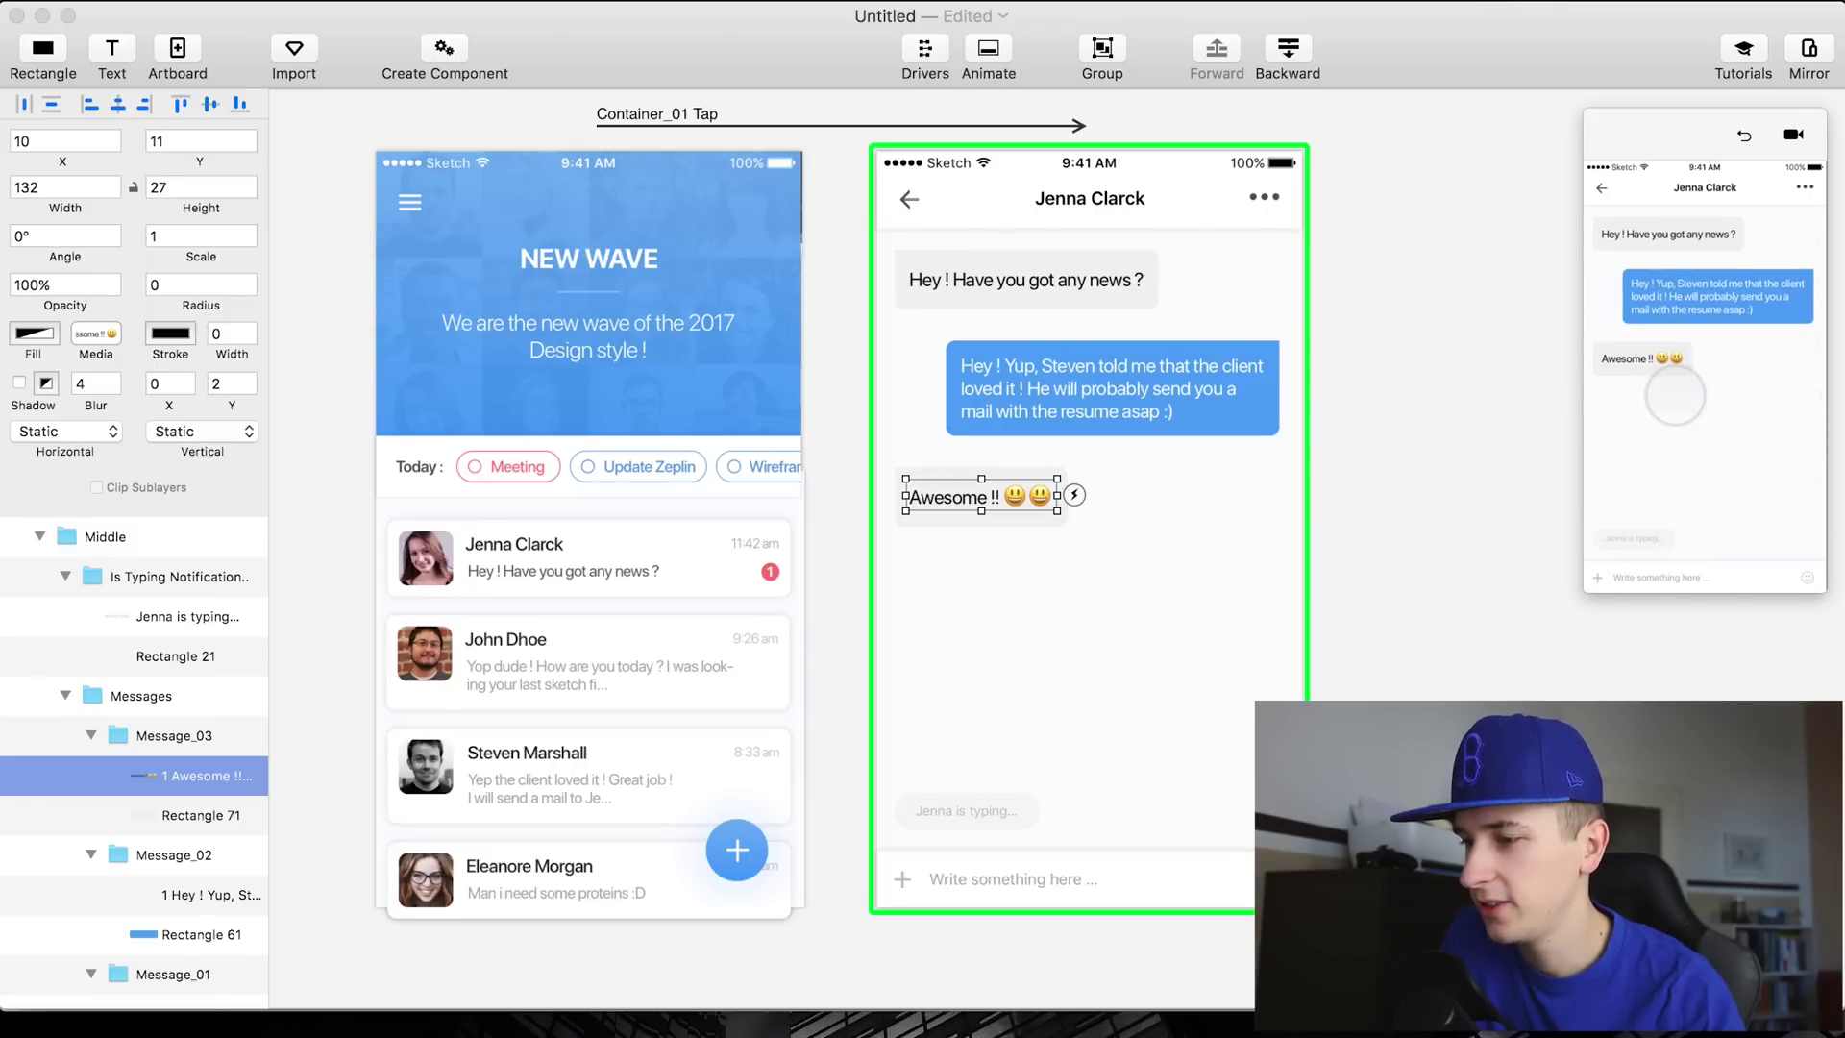
left_click(1744, 137)
left_click(1668, 394)
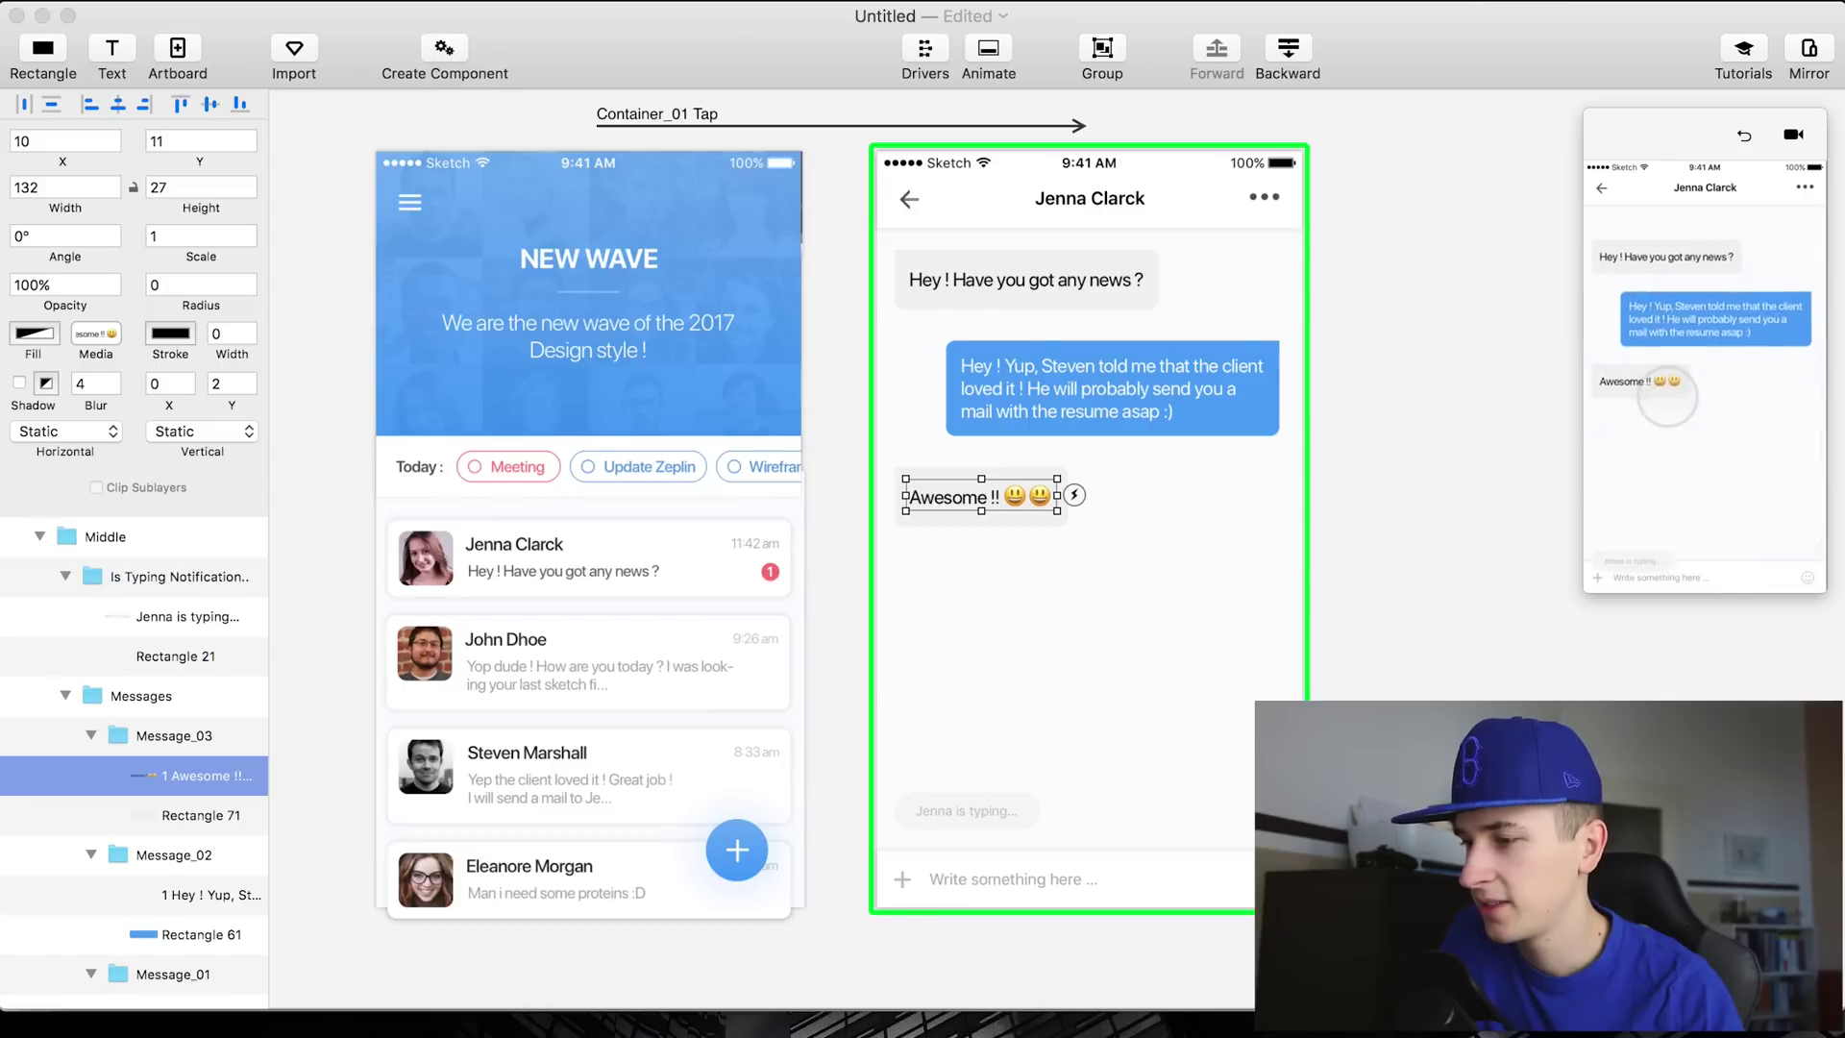
left_click(1751, 135)
left_click(1669, 395)
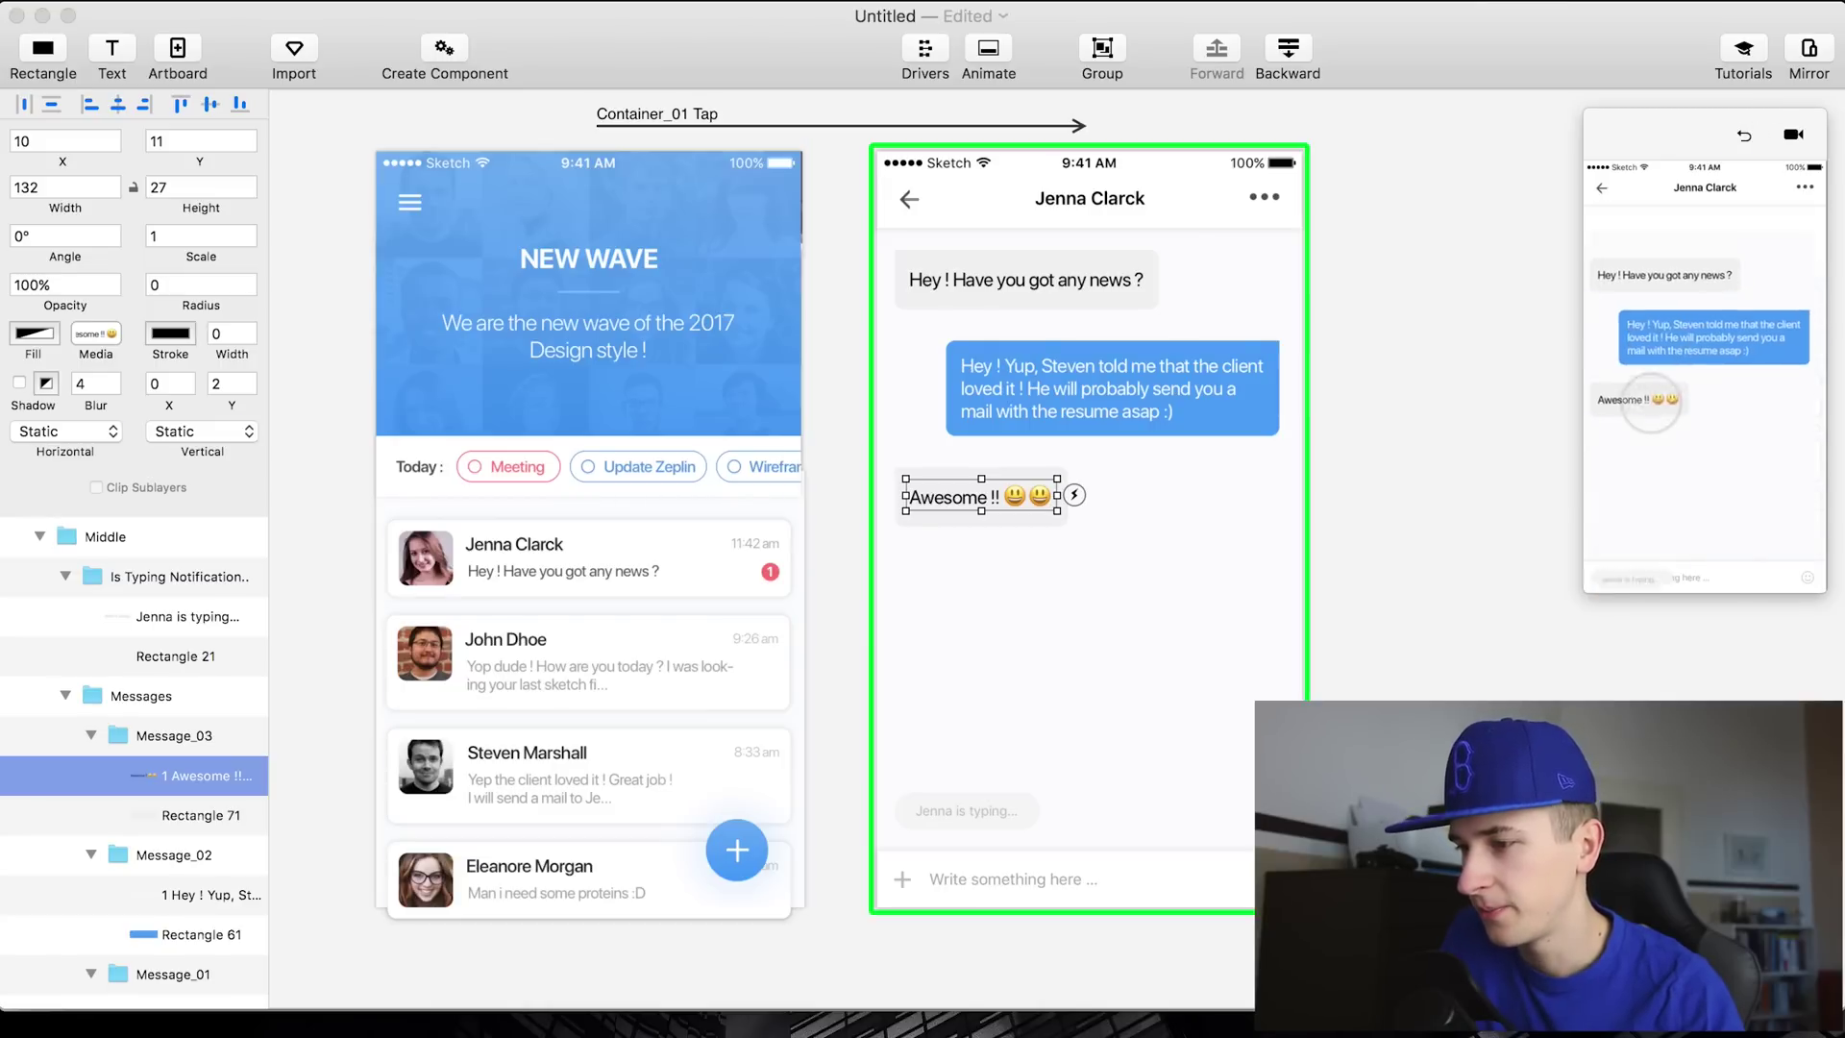
left_click(1744, 137)
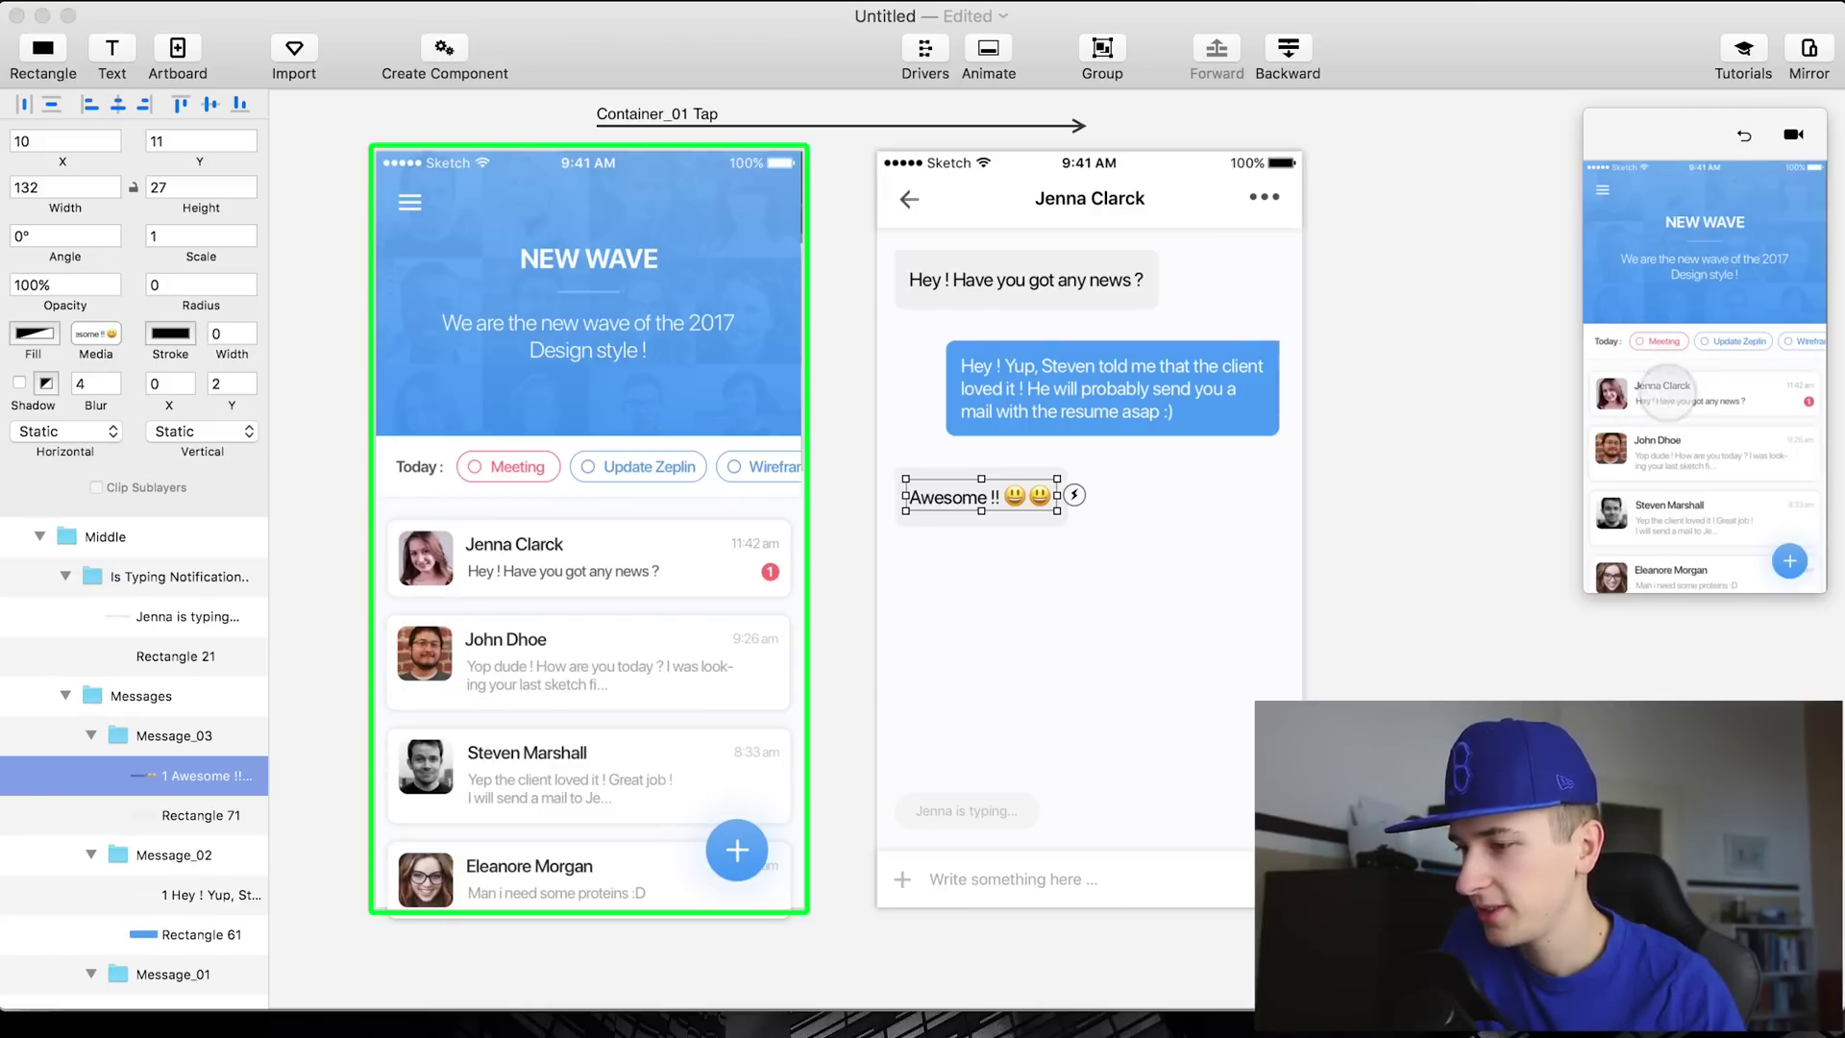
left_click(1668, 394)
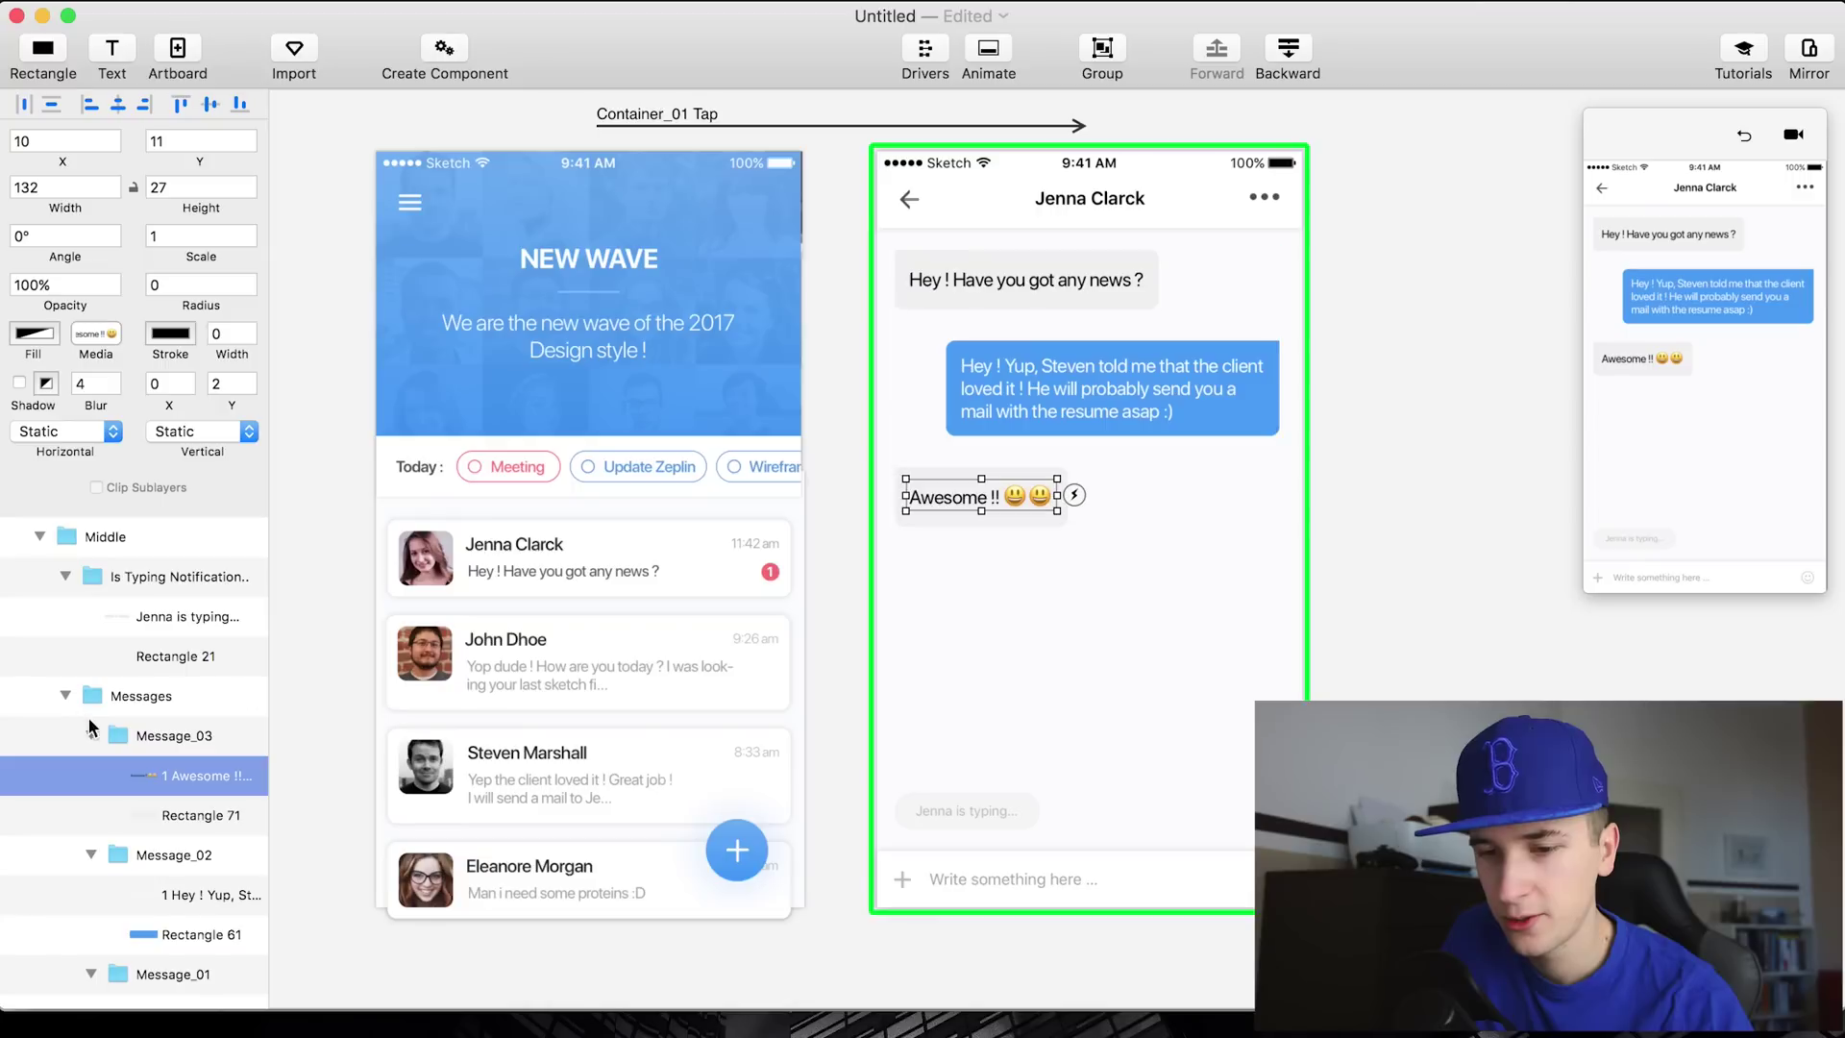
Collapse all expanded layer groups in both the Second and Main artboards
left_click(63, 696)
left_click(65, 781)
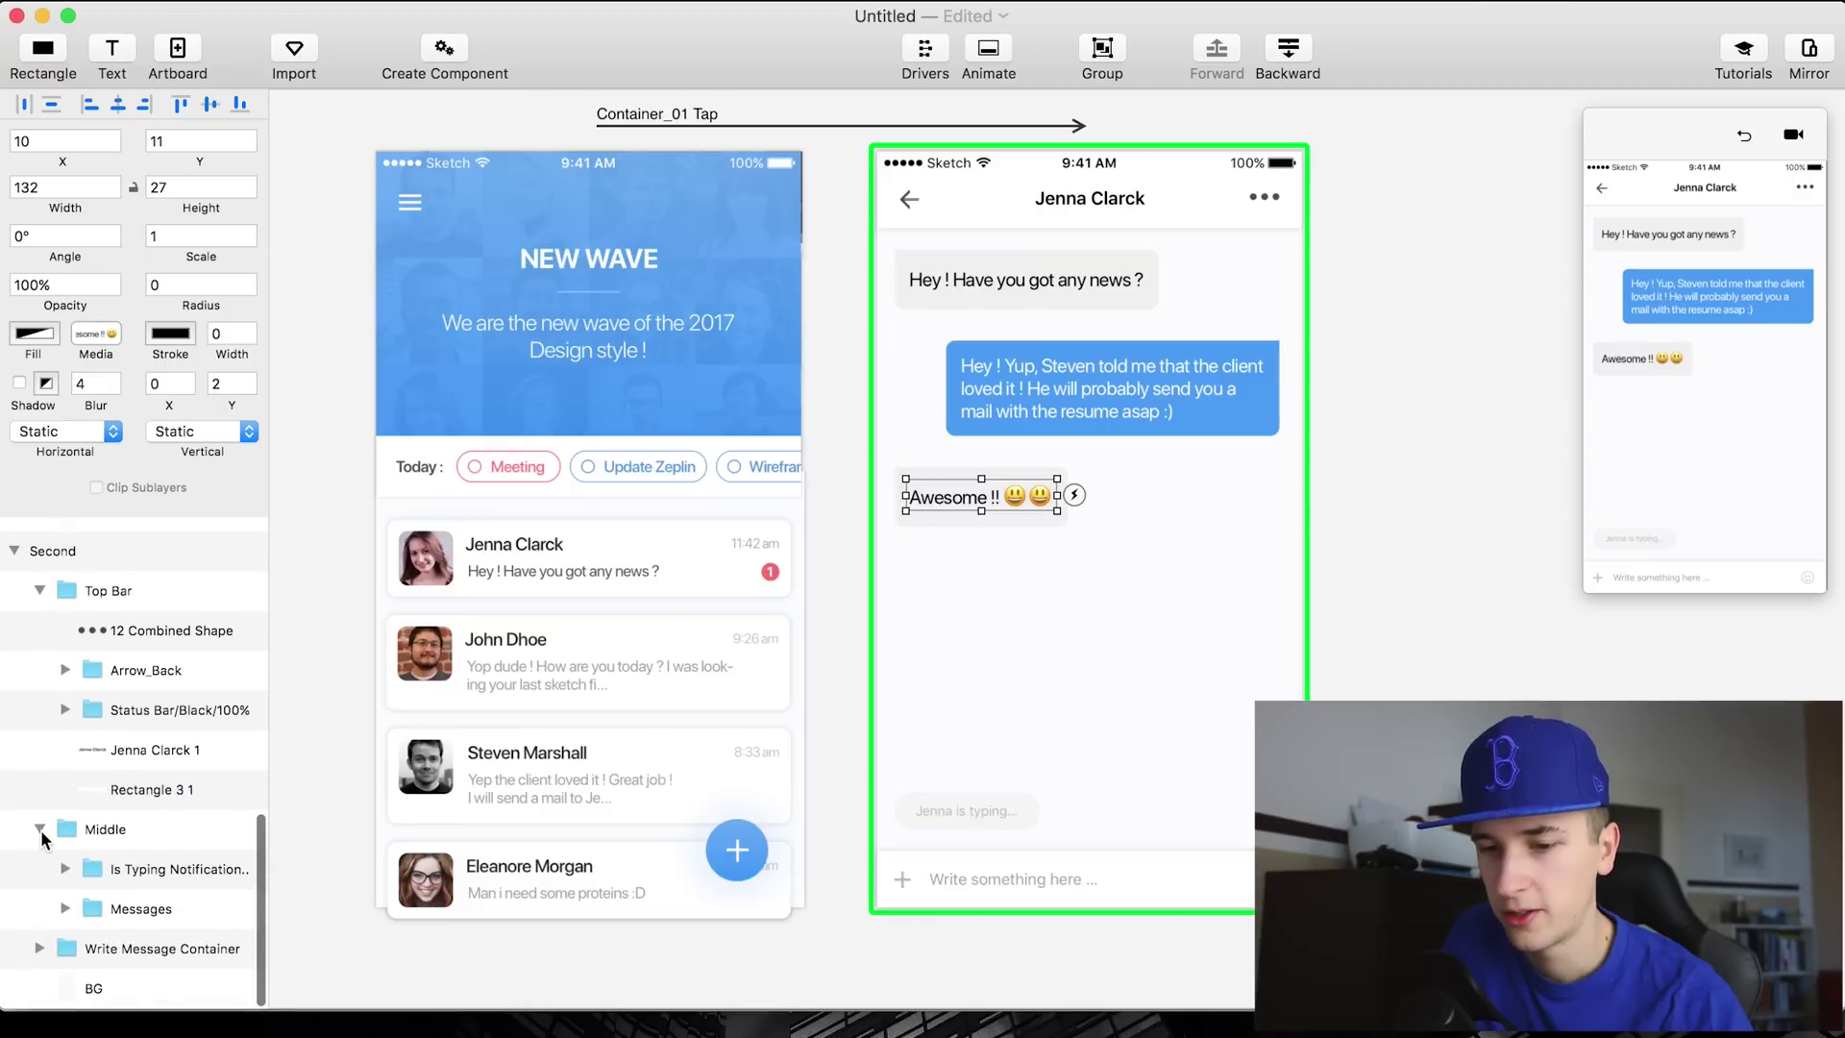
left_click(41, 828)
left_click(39, 674)
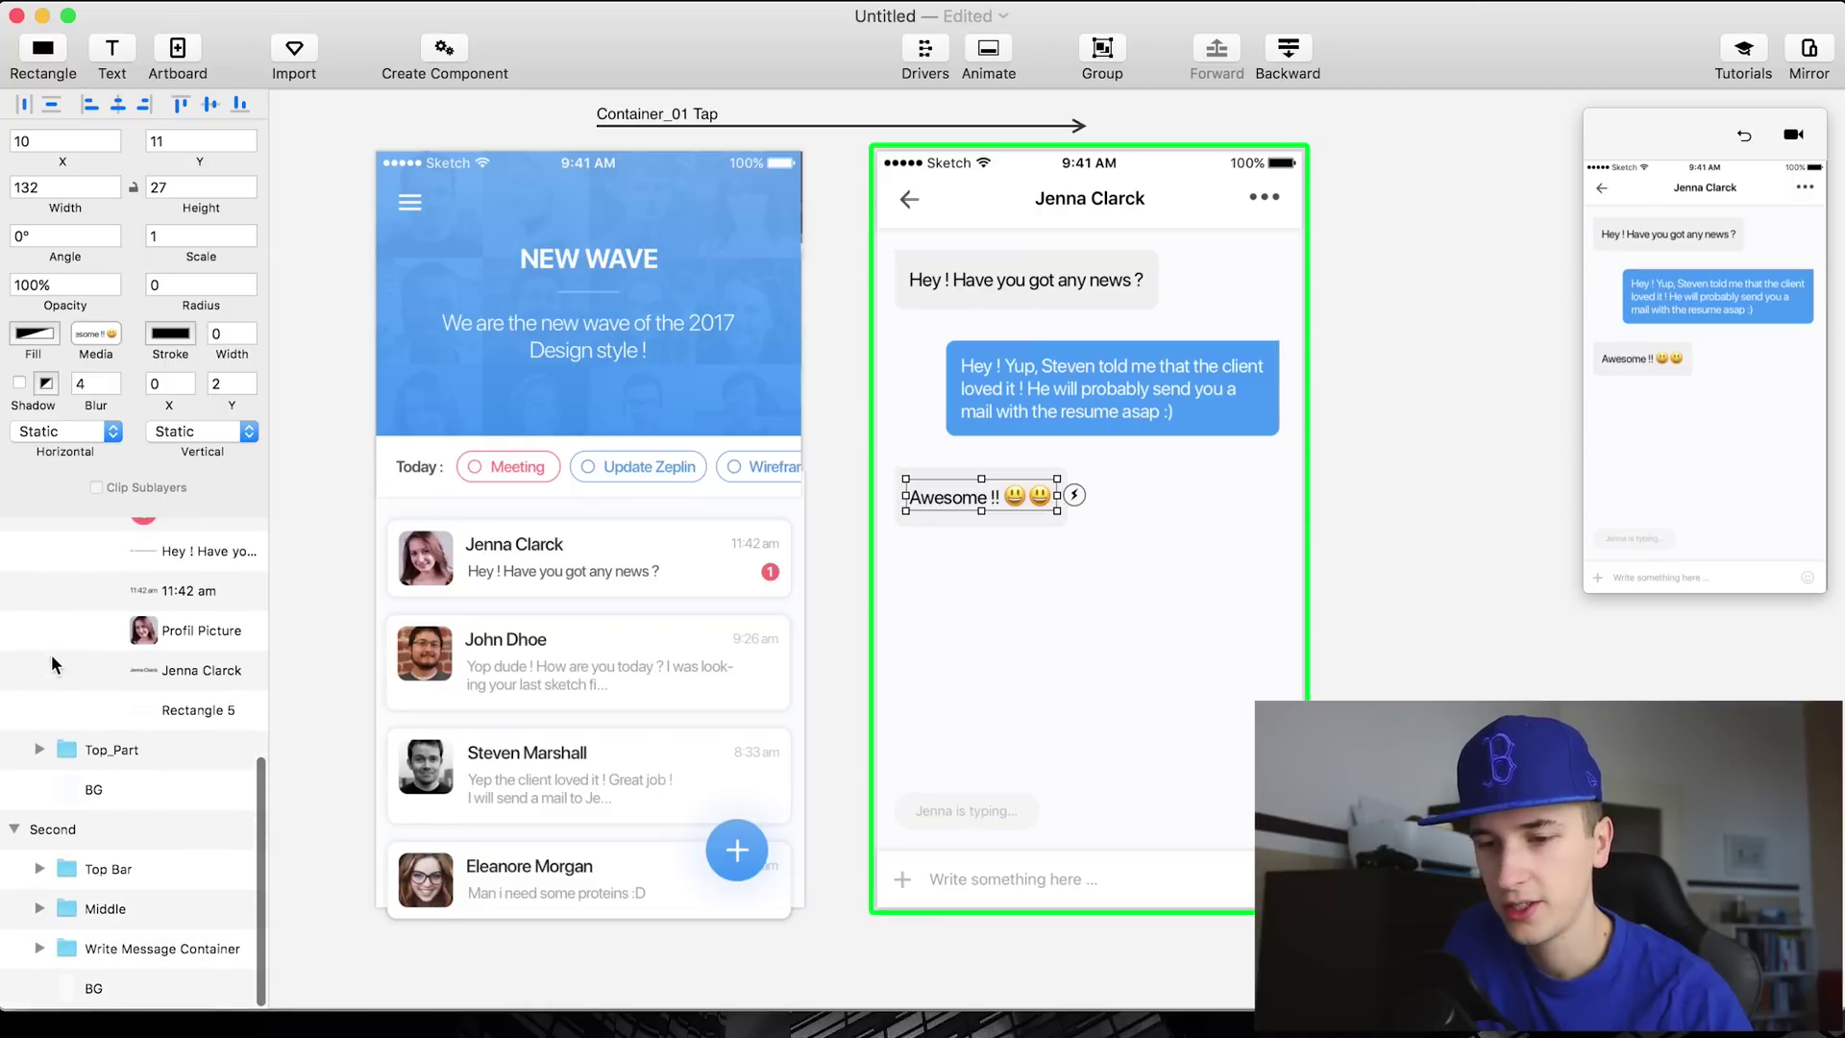
scroll(53, 685, "up", 3)
left_click(92, 692)
left_click(61, 550)
left_click(40, 693)
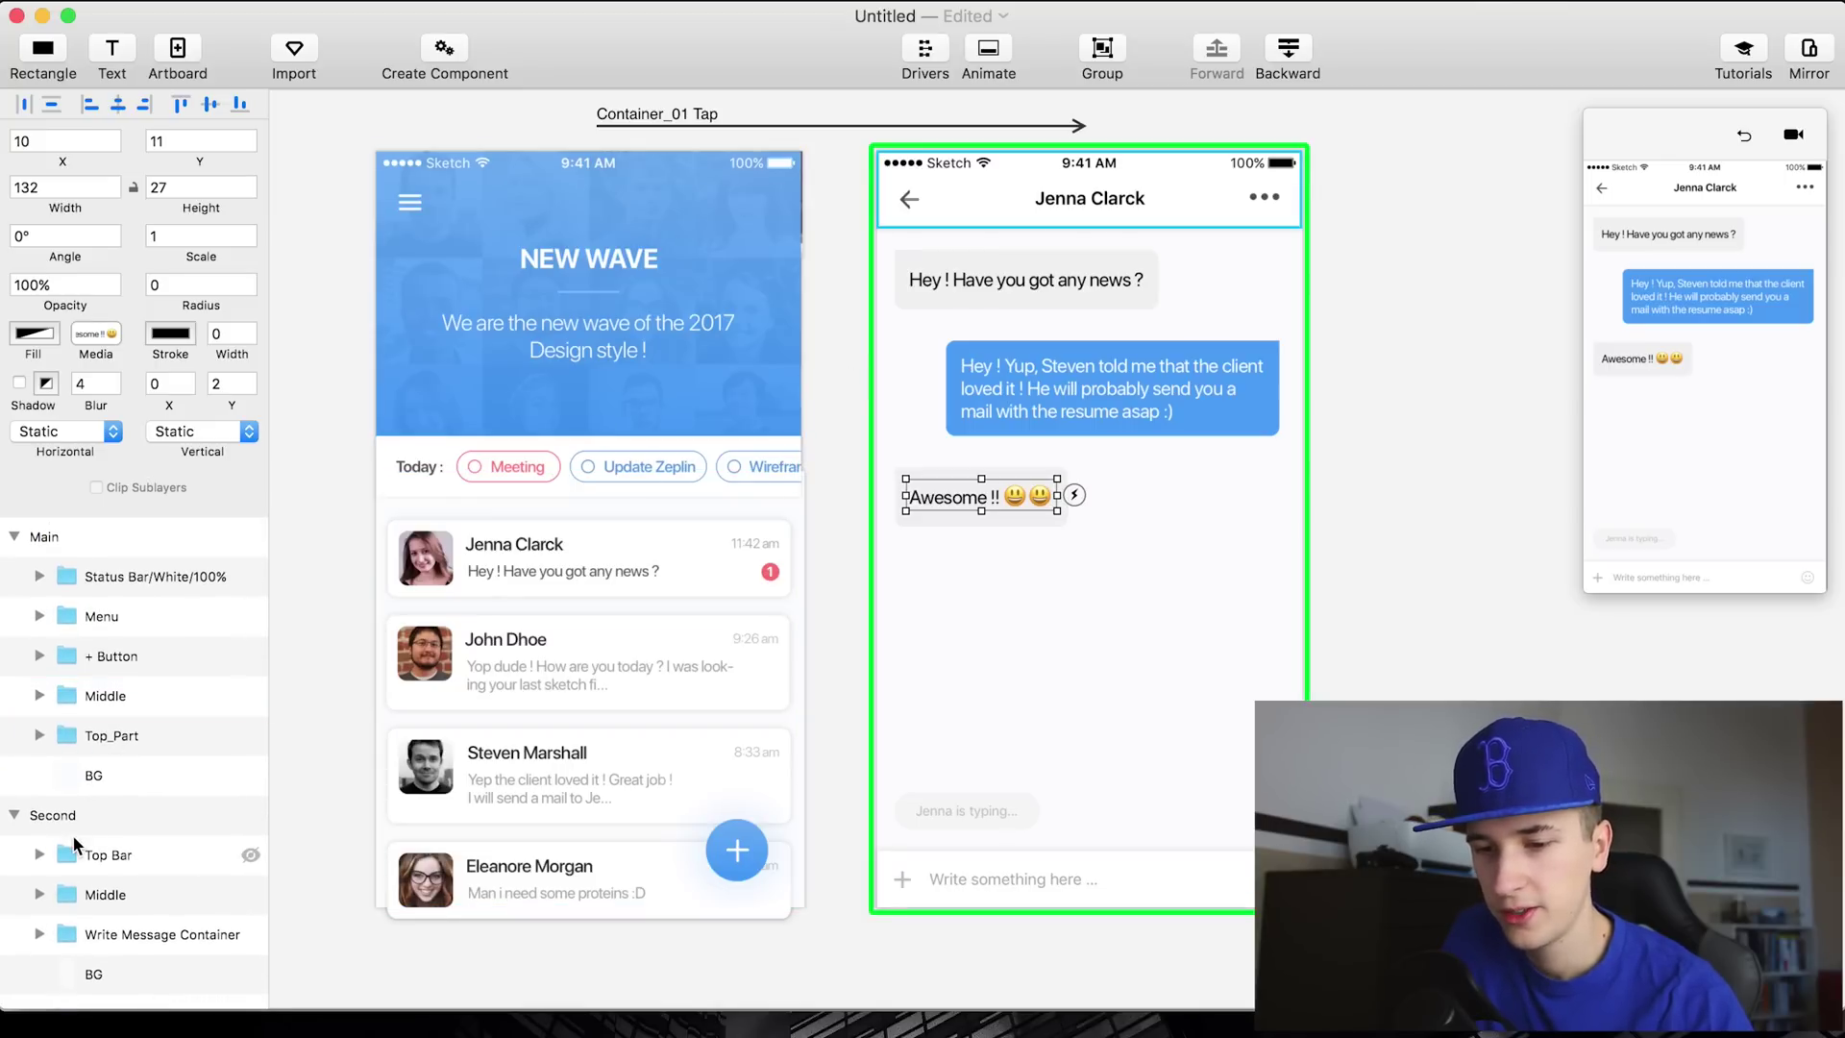
Copy Second's Top Bar, Middle, Write Message Container and BG layers into the Main artboard, above its existing layers
left_click(115, 865)
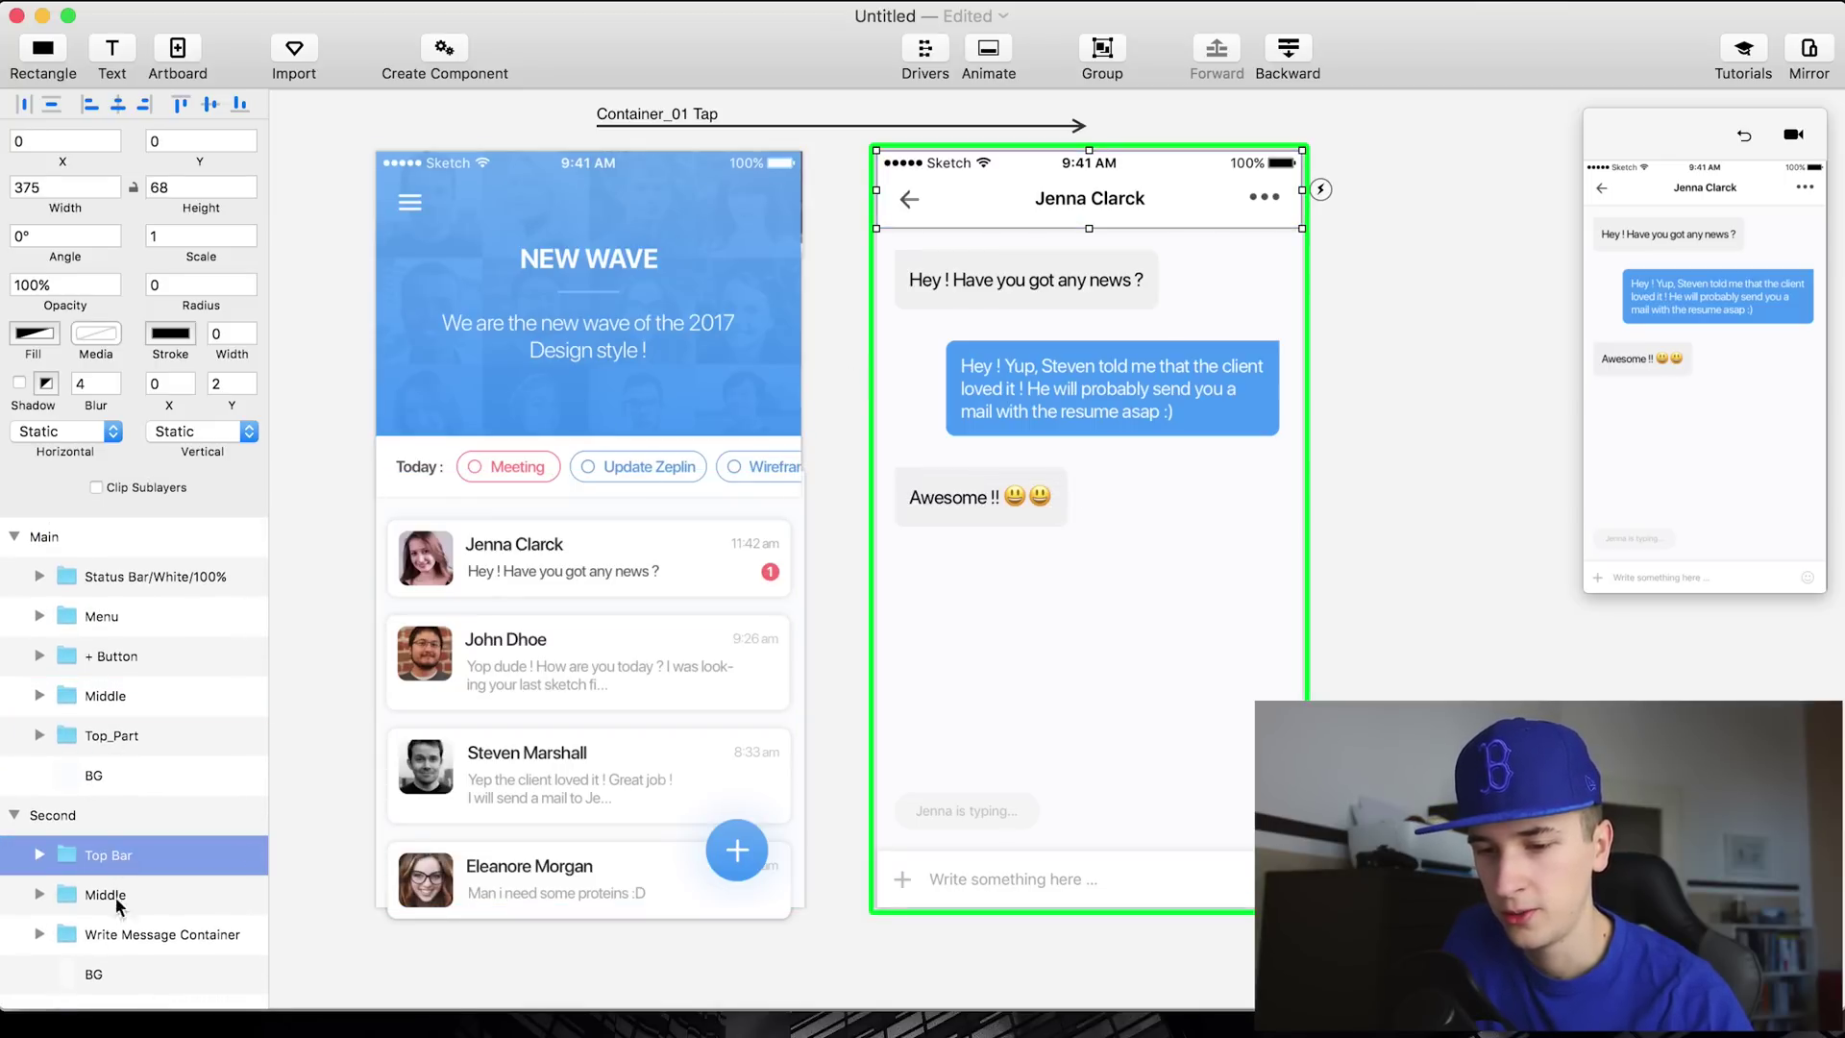
left_click(106, 983, "shift")
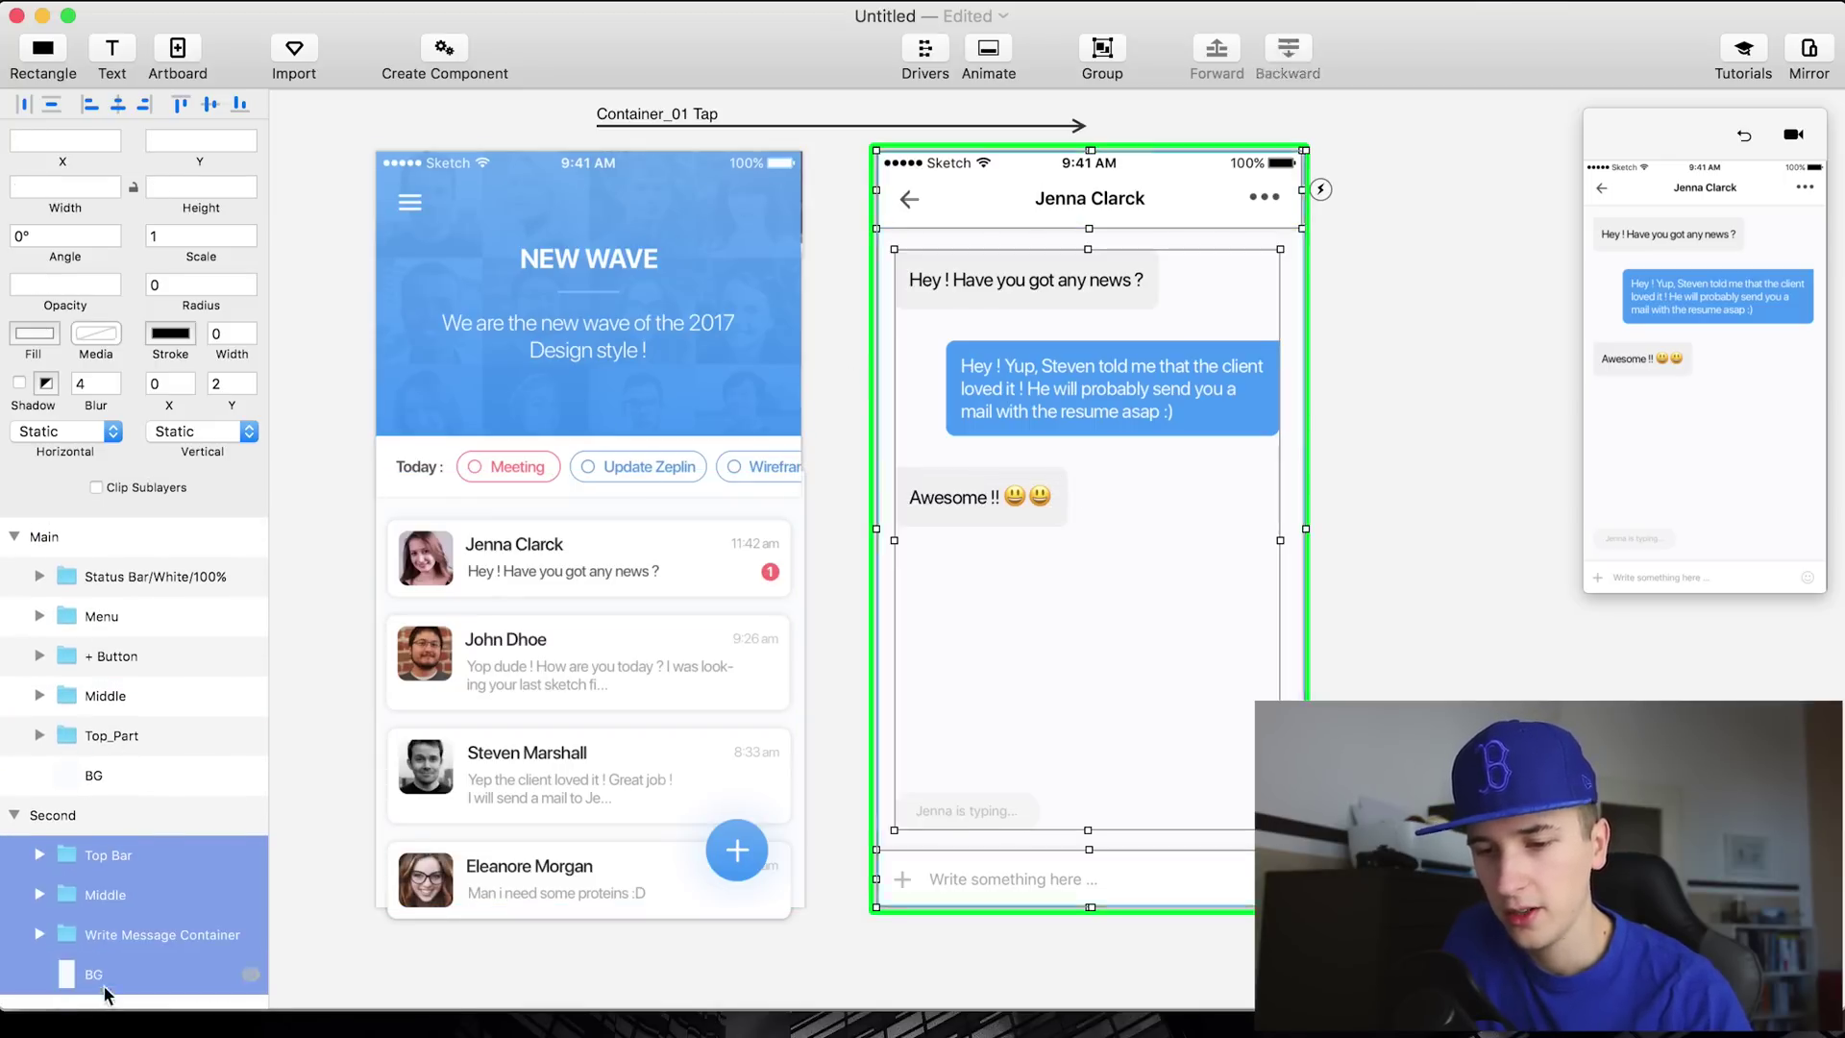
left_click(96, 577)
key("cmd+v")
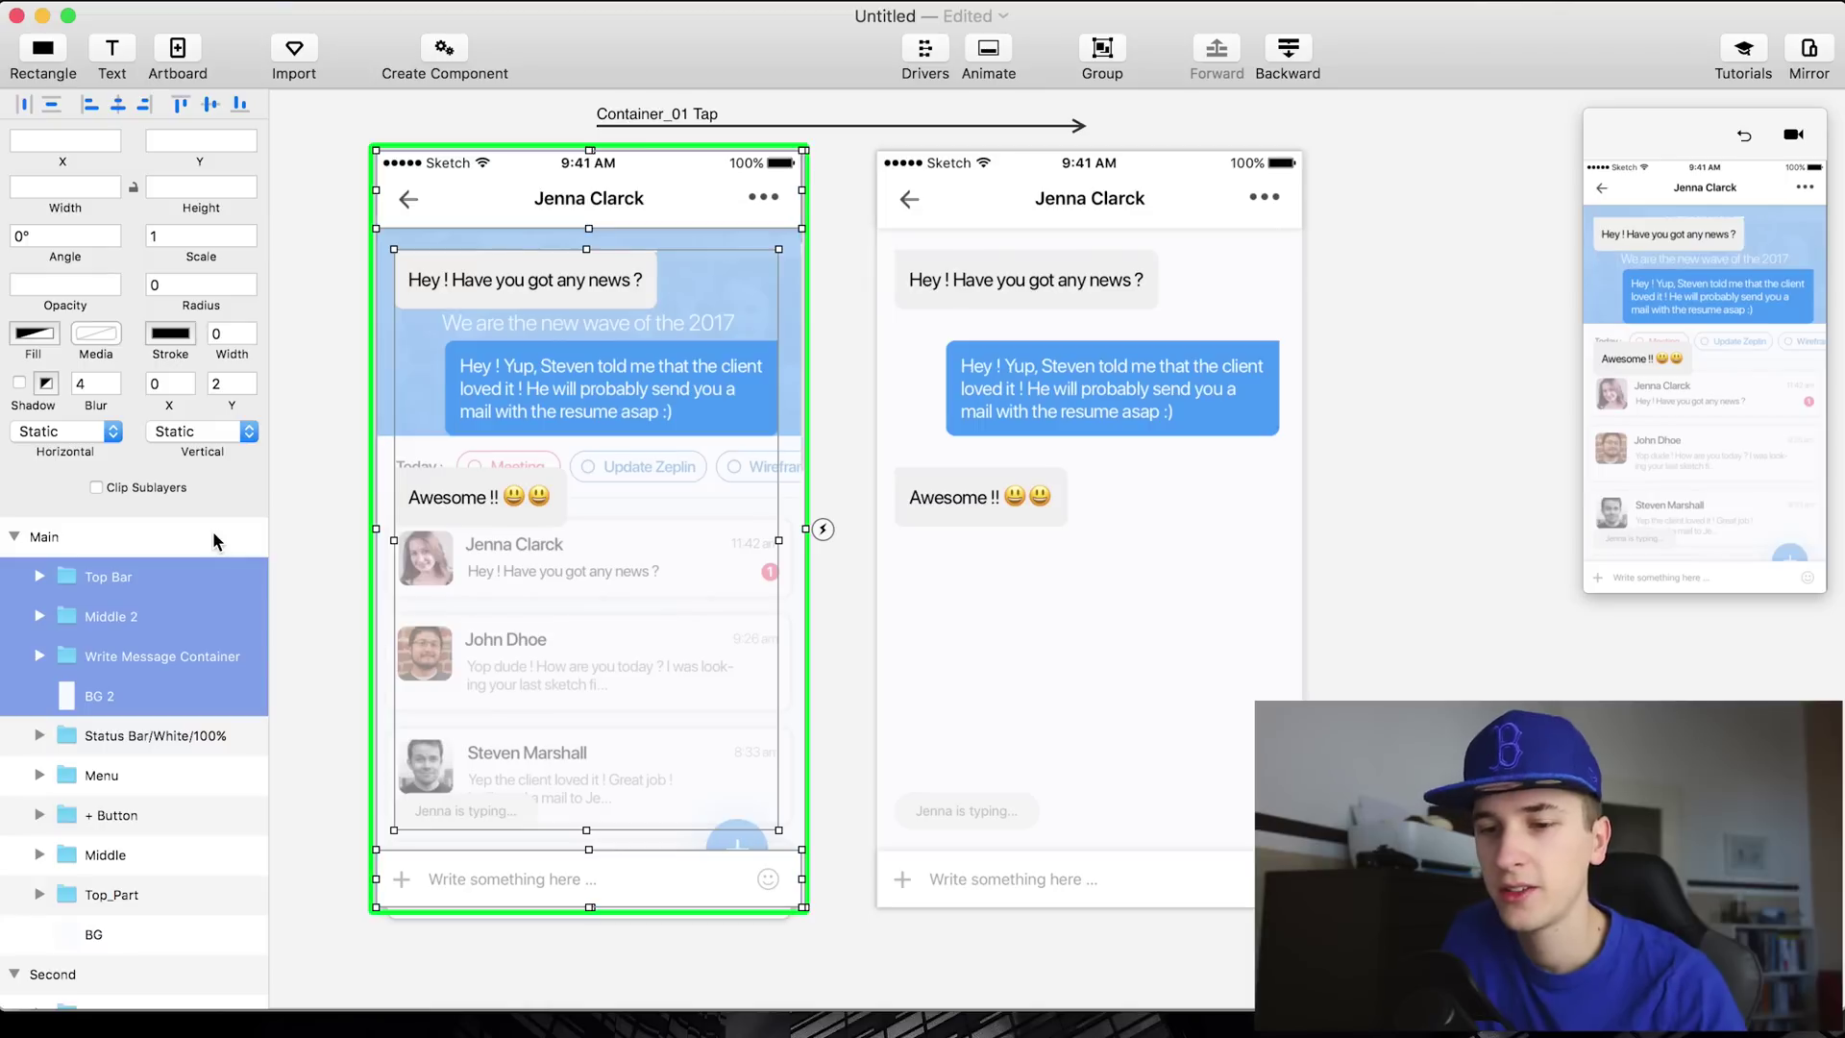
Set the opacity of the BG 2 layer in the Main artboard to 0%
left_click(156, 772)
left_click(120, 702)
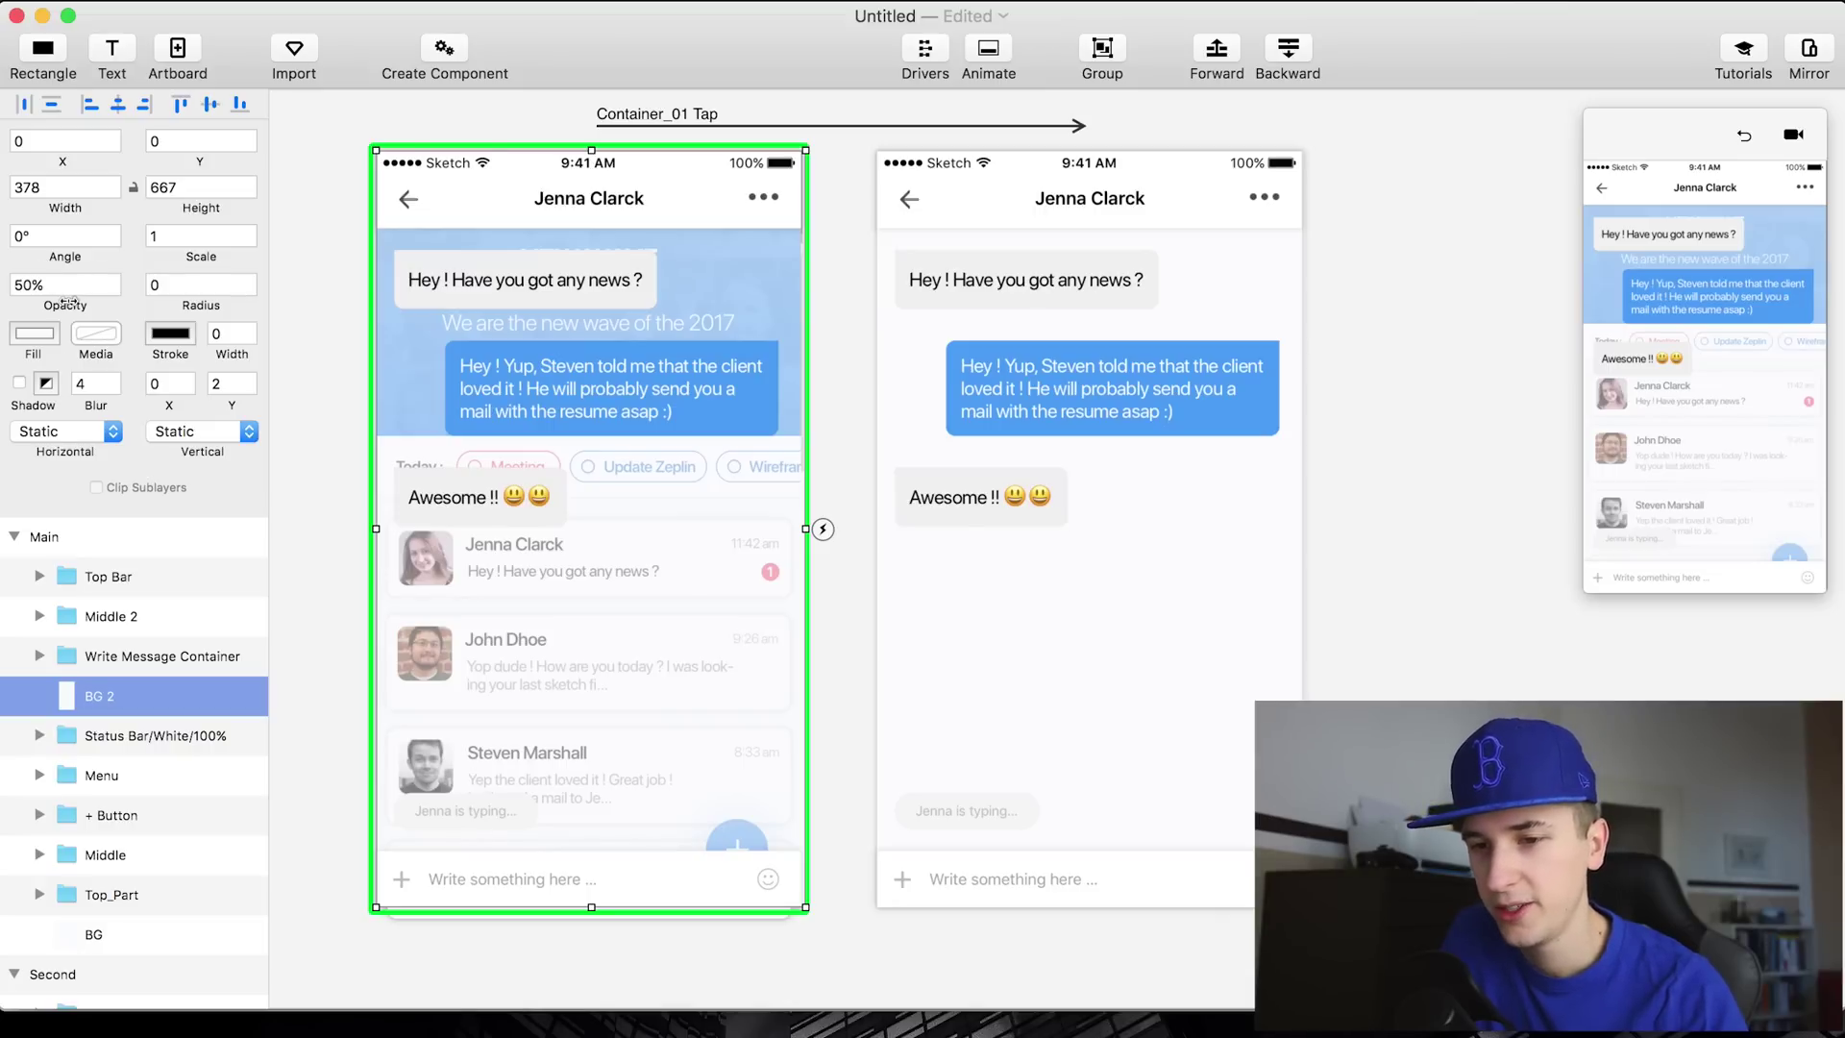
left_click_drag(67, 301, 20, 301)
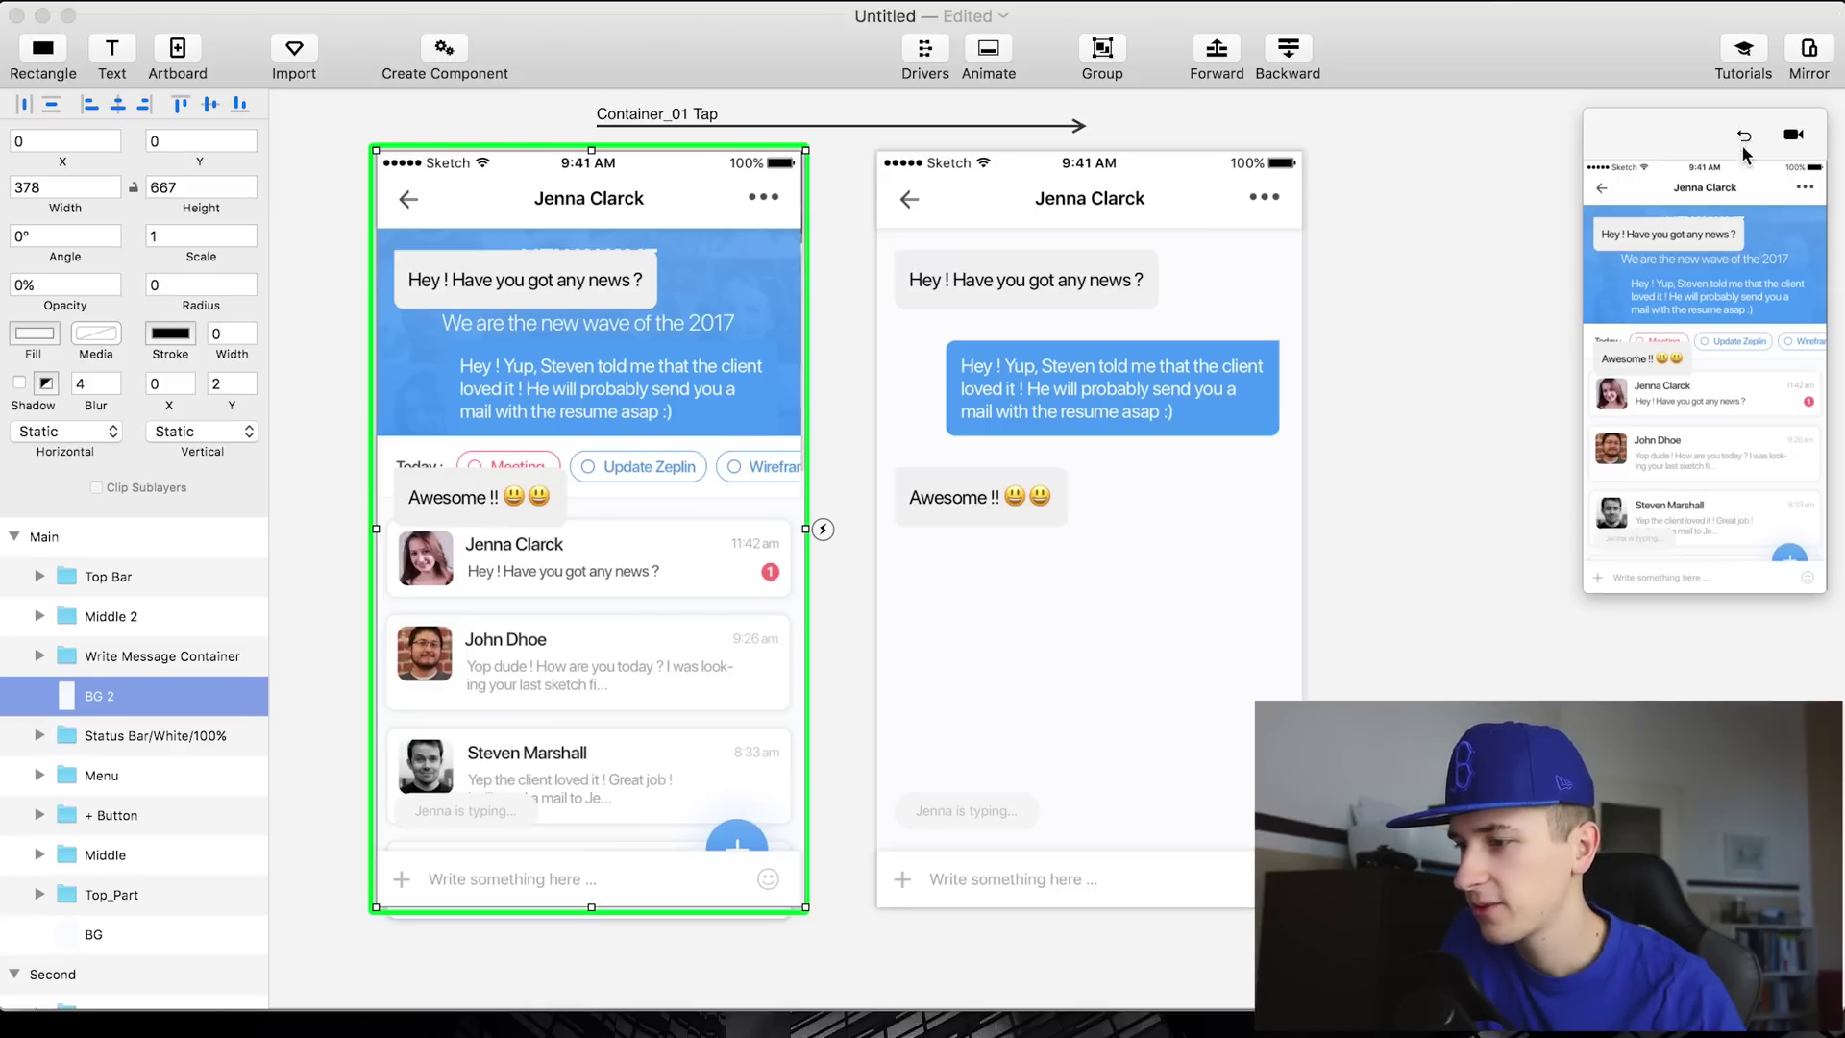
left_click(1743, 394)
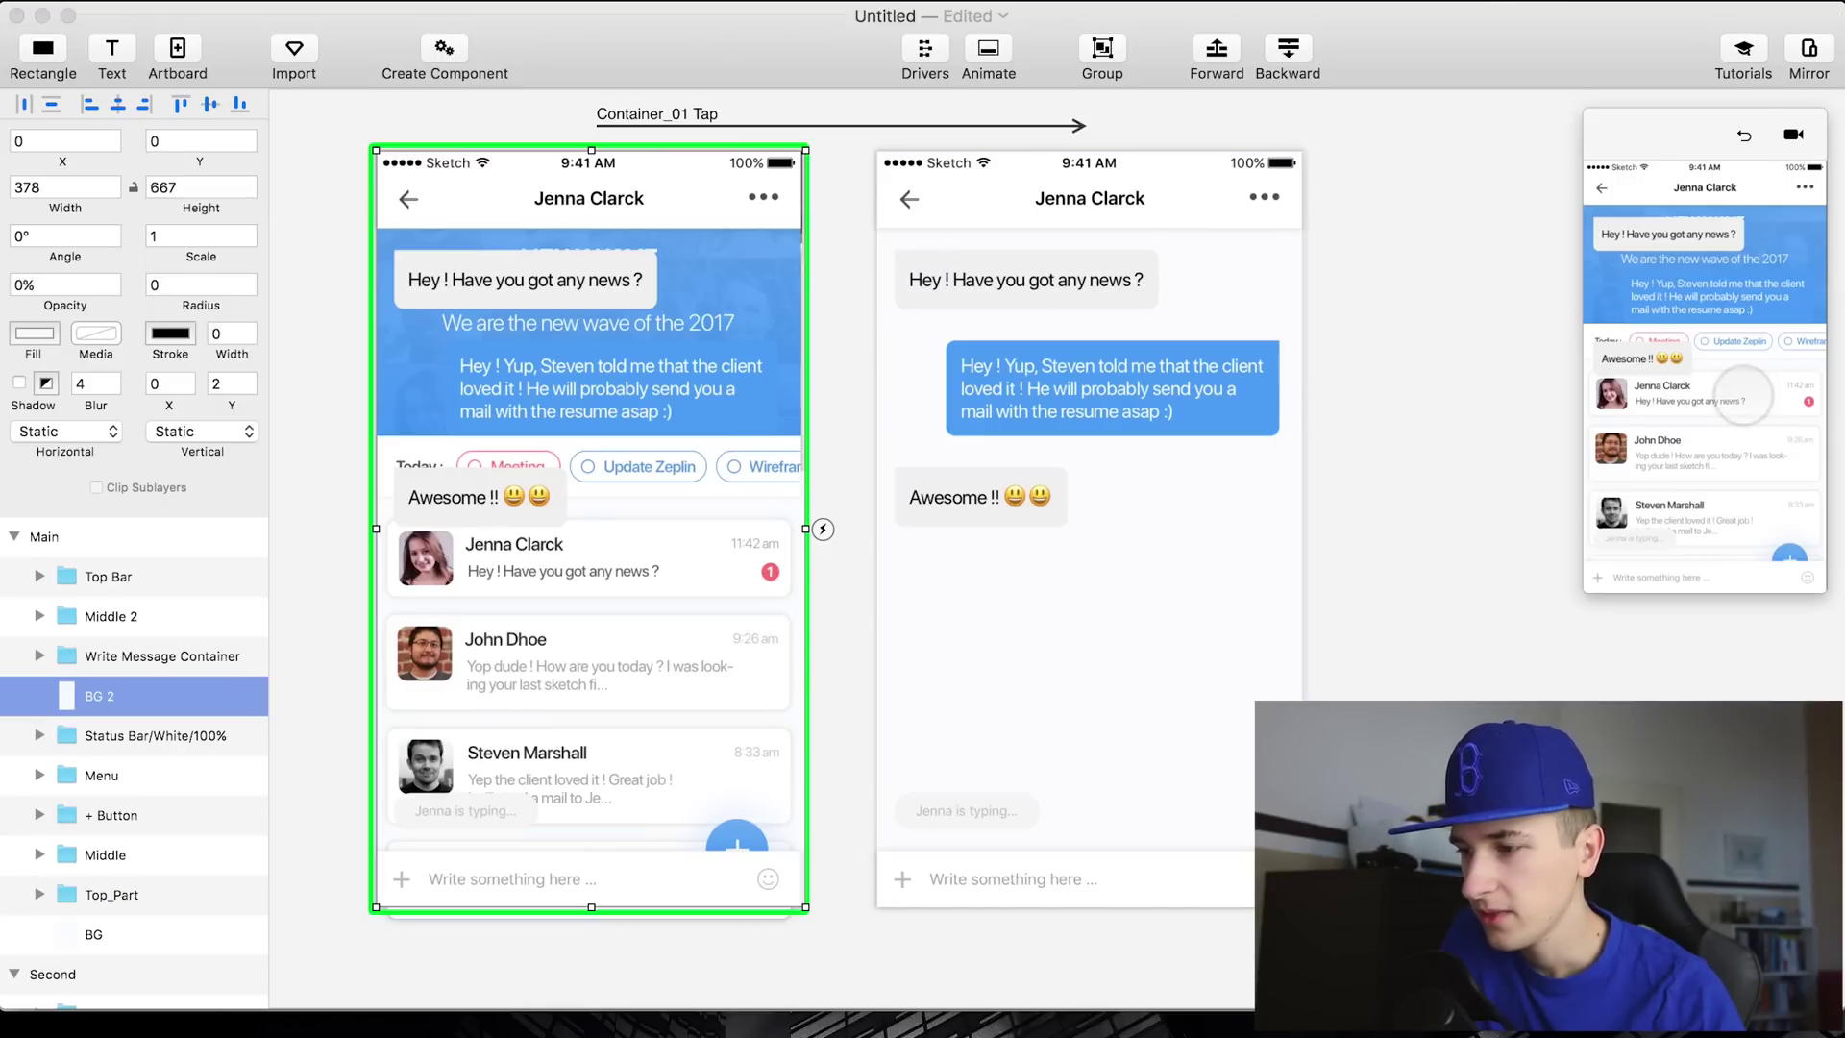
Set the opacity of Main's Write Message Container, Middle 2 and Top Bar groups to 0%
left_click(128, 659)
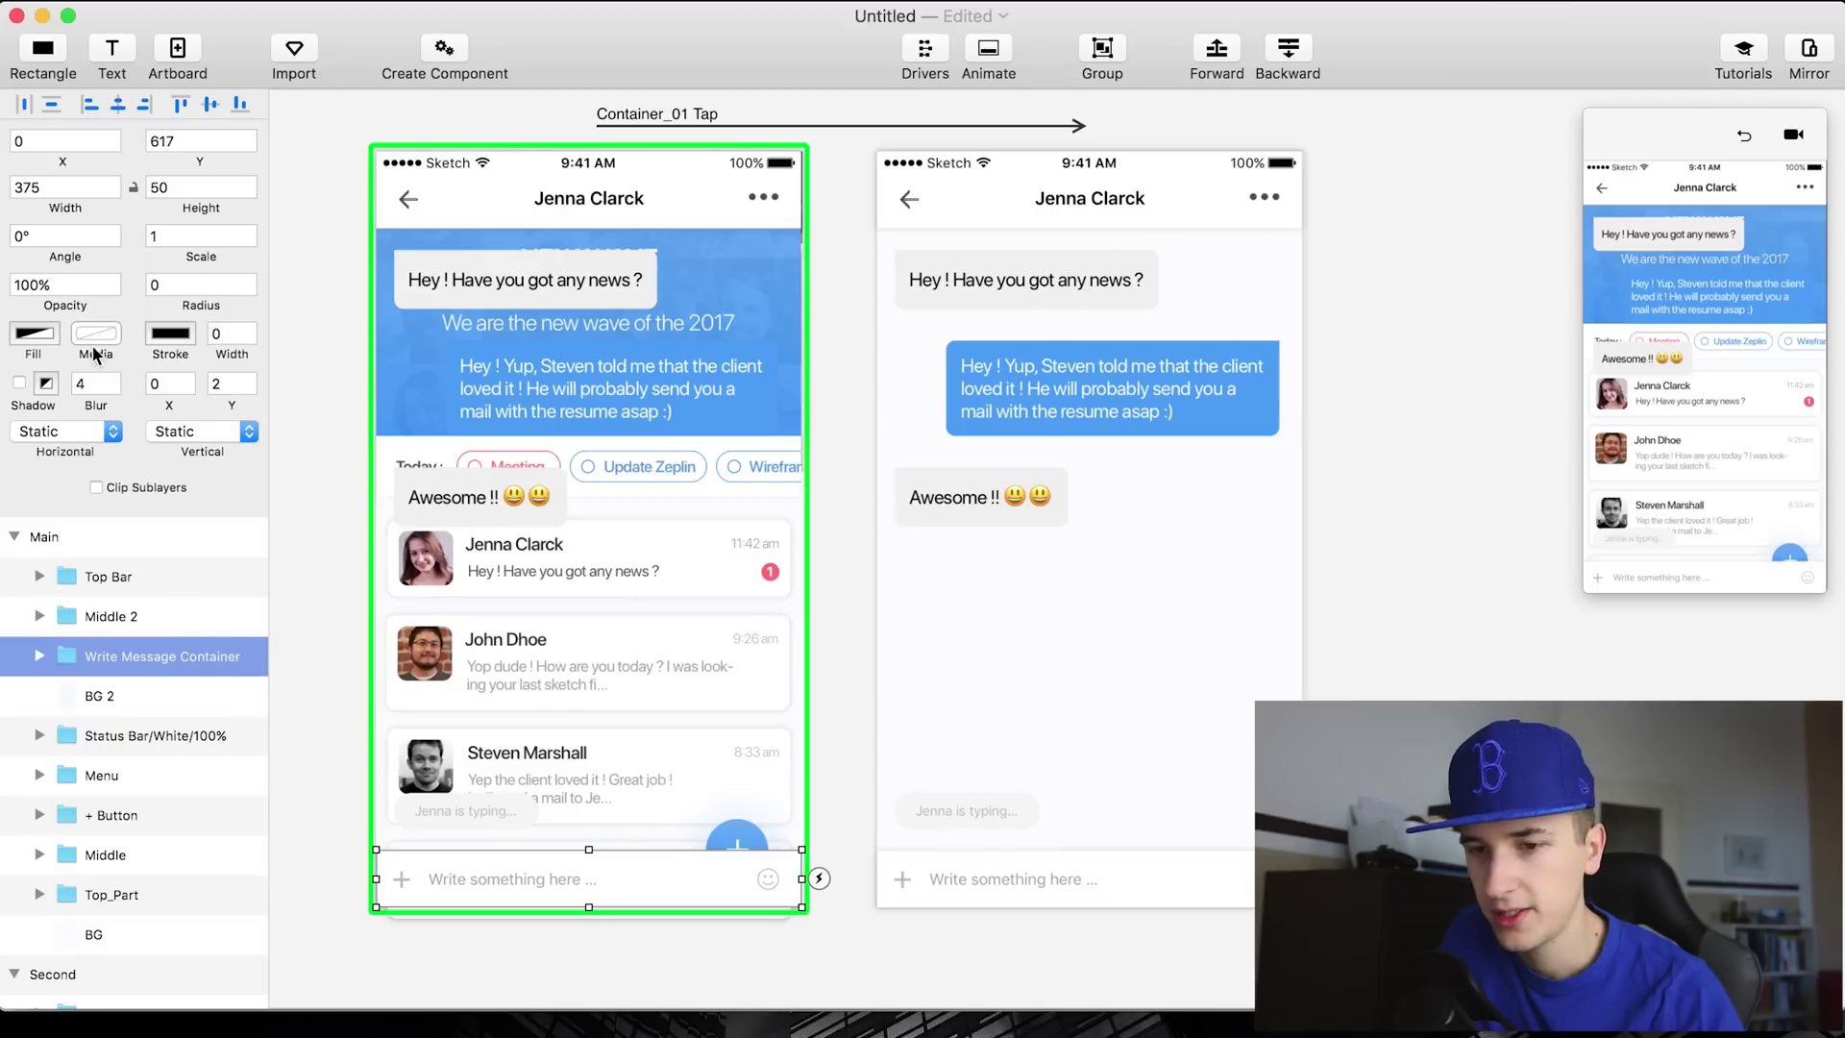
key("Up")
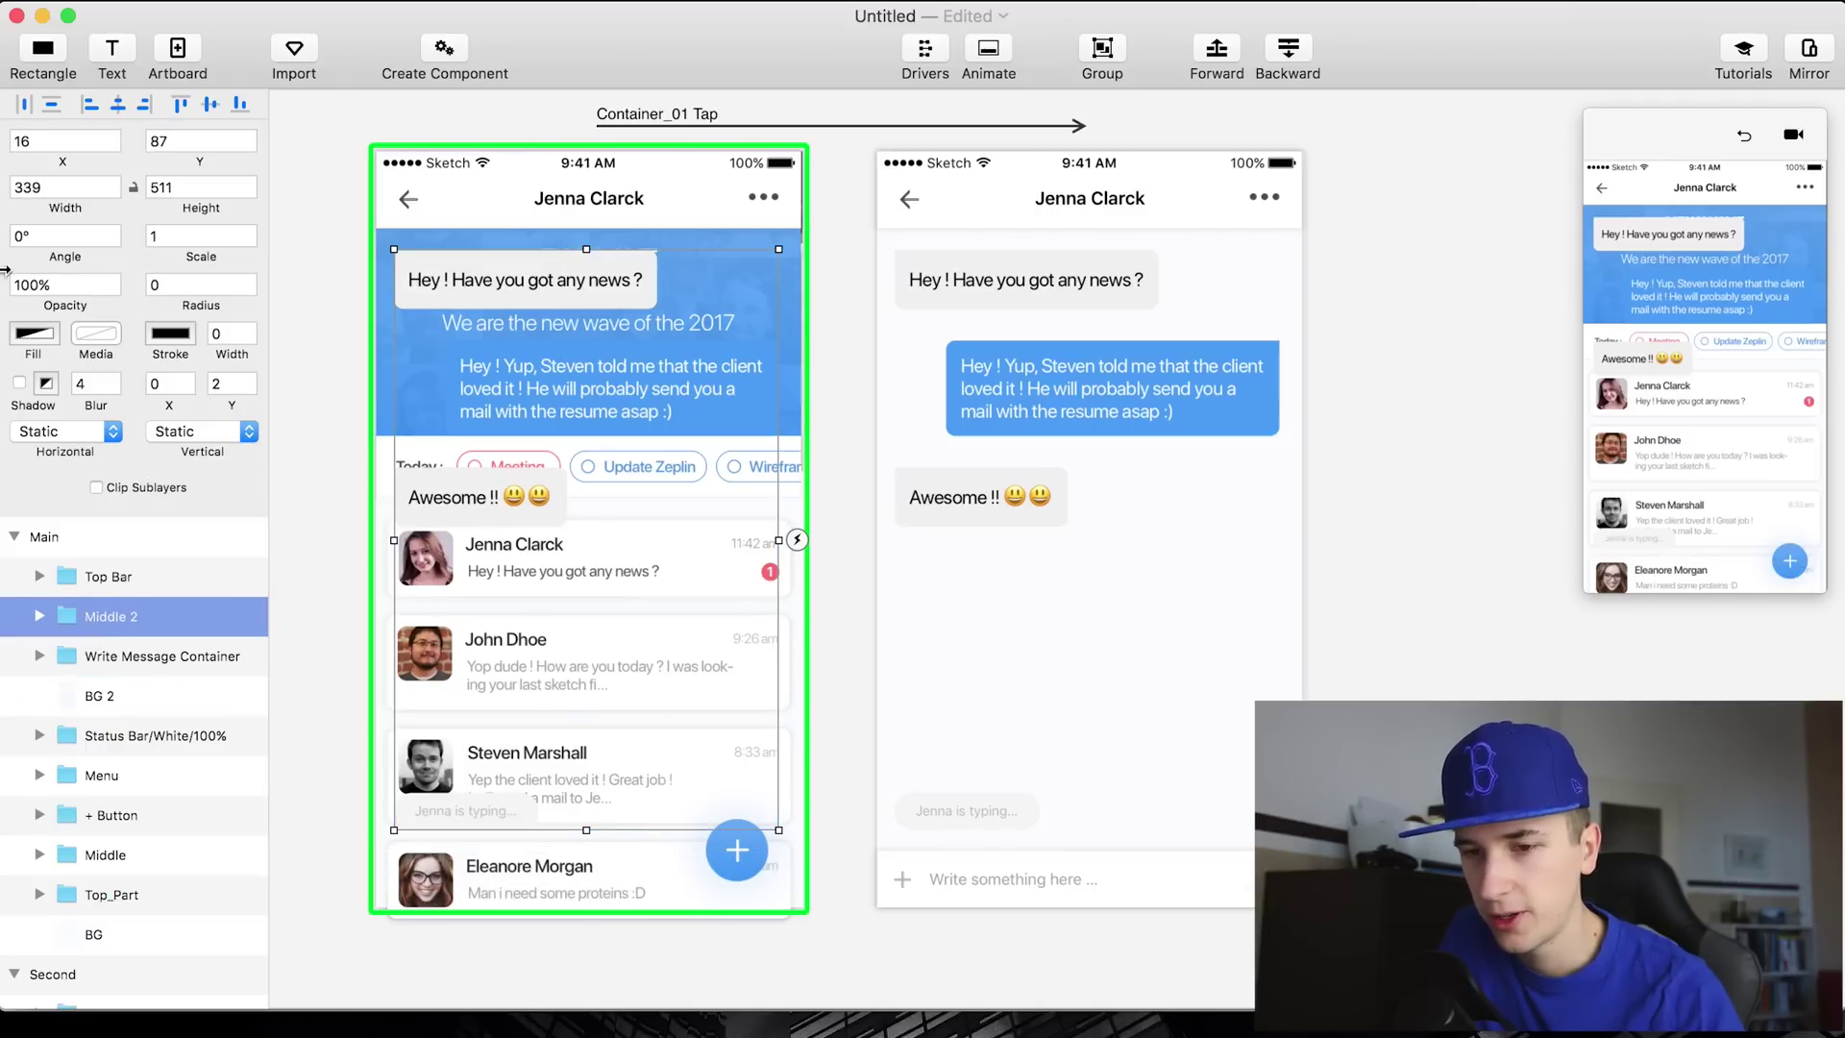
key("Up")
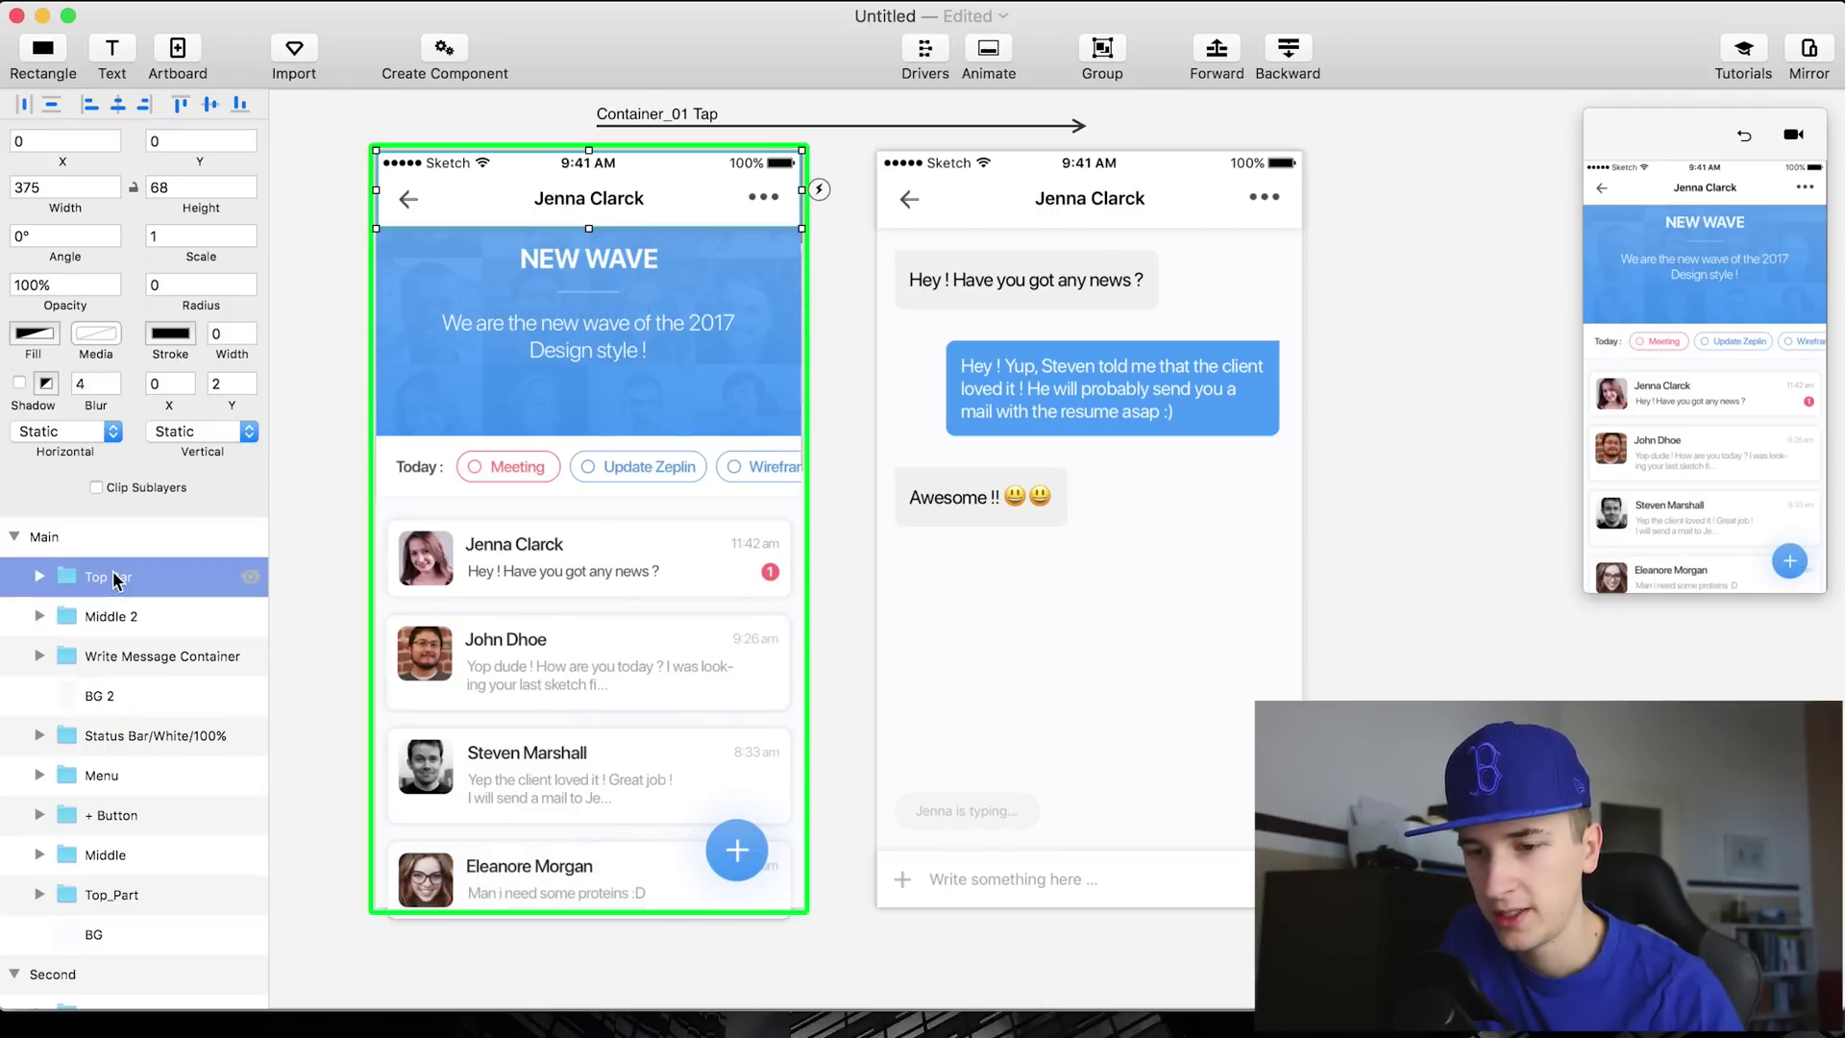
left_click_drag(71, 300, 3, 300)
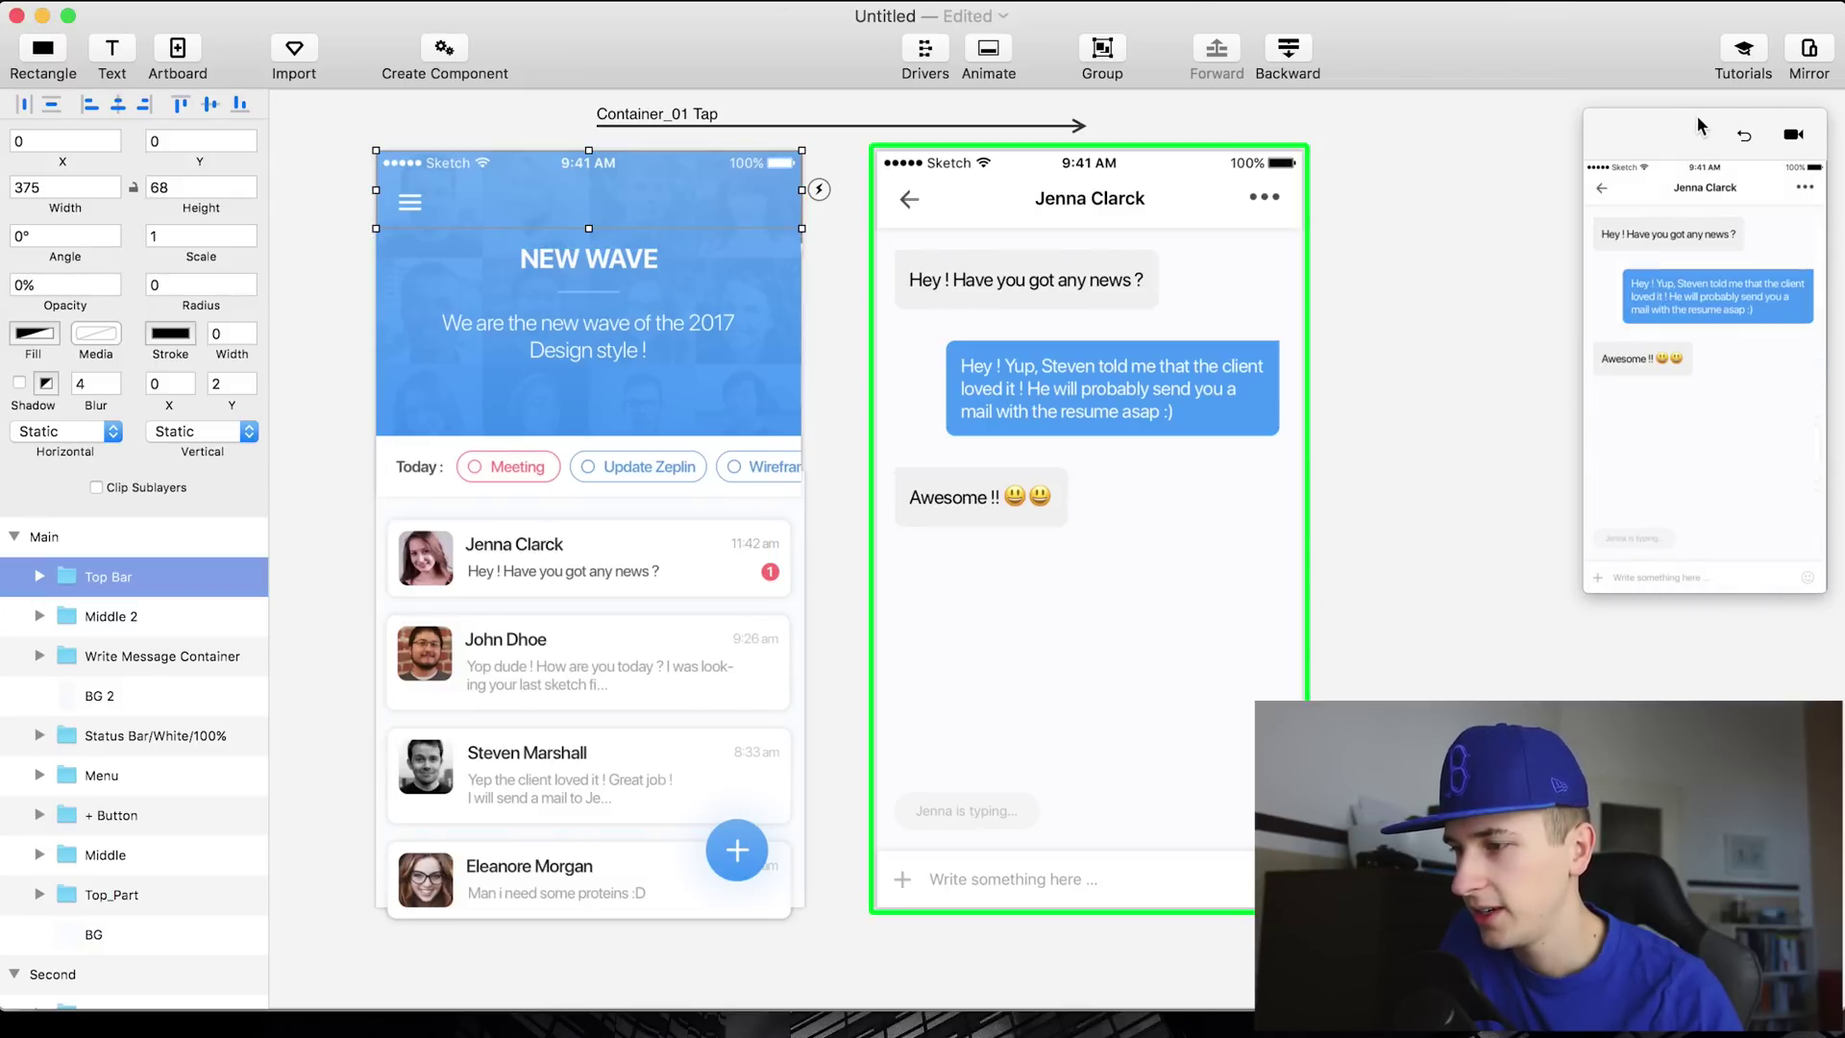
Replay the tap transition from the first conversation in the preview several times to check the fade-in of the conversation layers
left_click(1742, 136)
left_click(1707, 395)
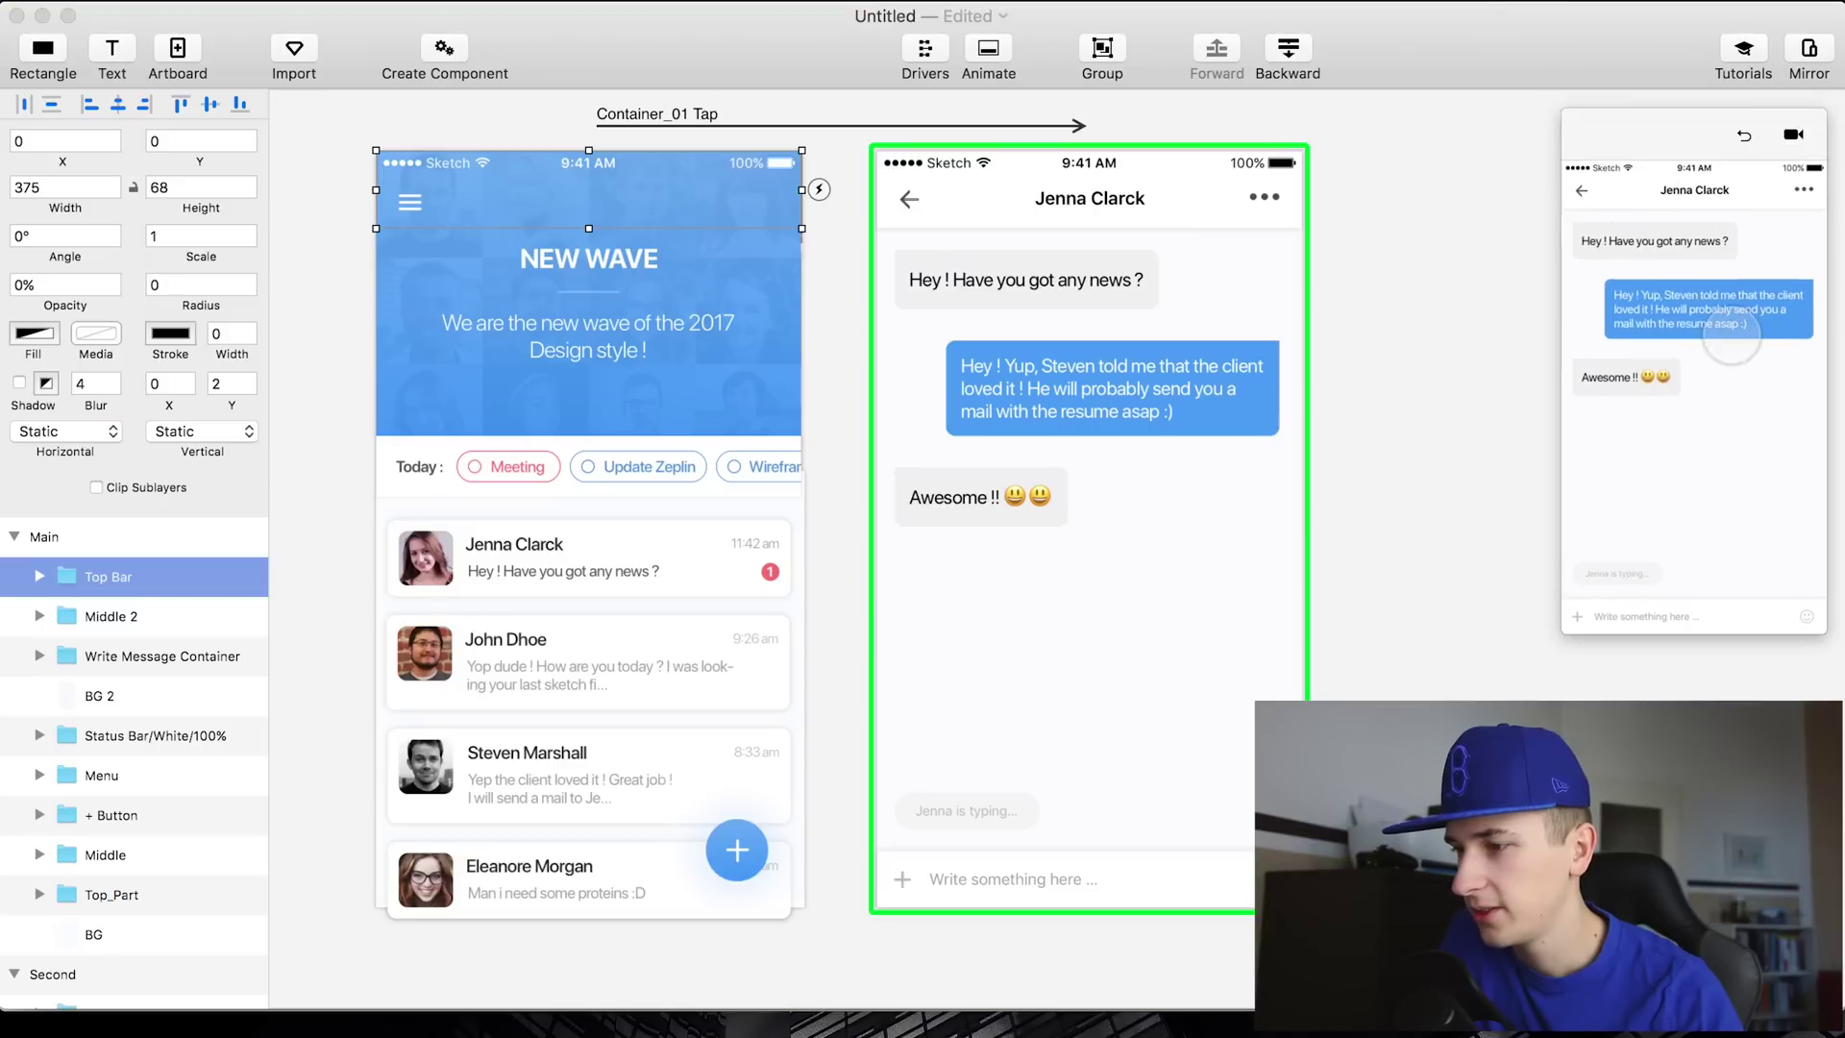
left_click(1744, 136)
left_click(1693, 389)
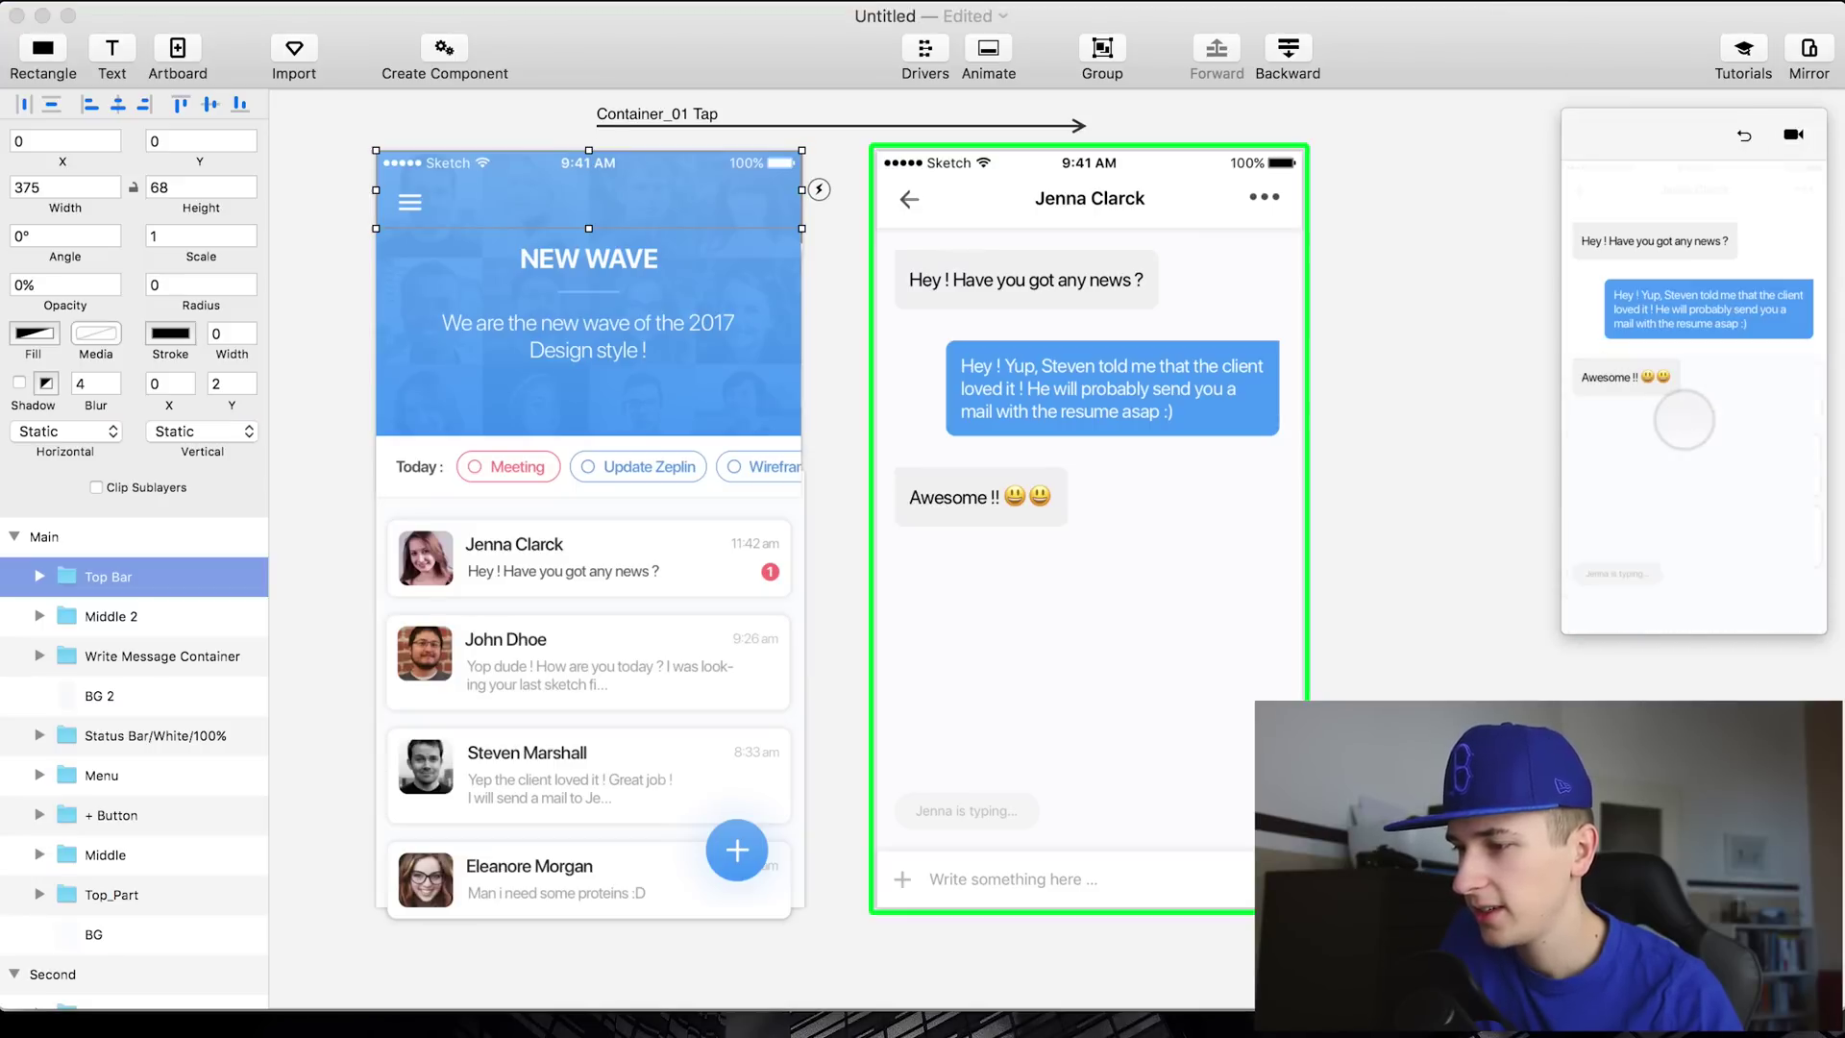
left_click(1744, 136)
left_click(1689, 407)
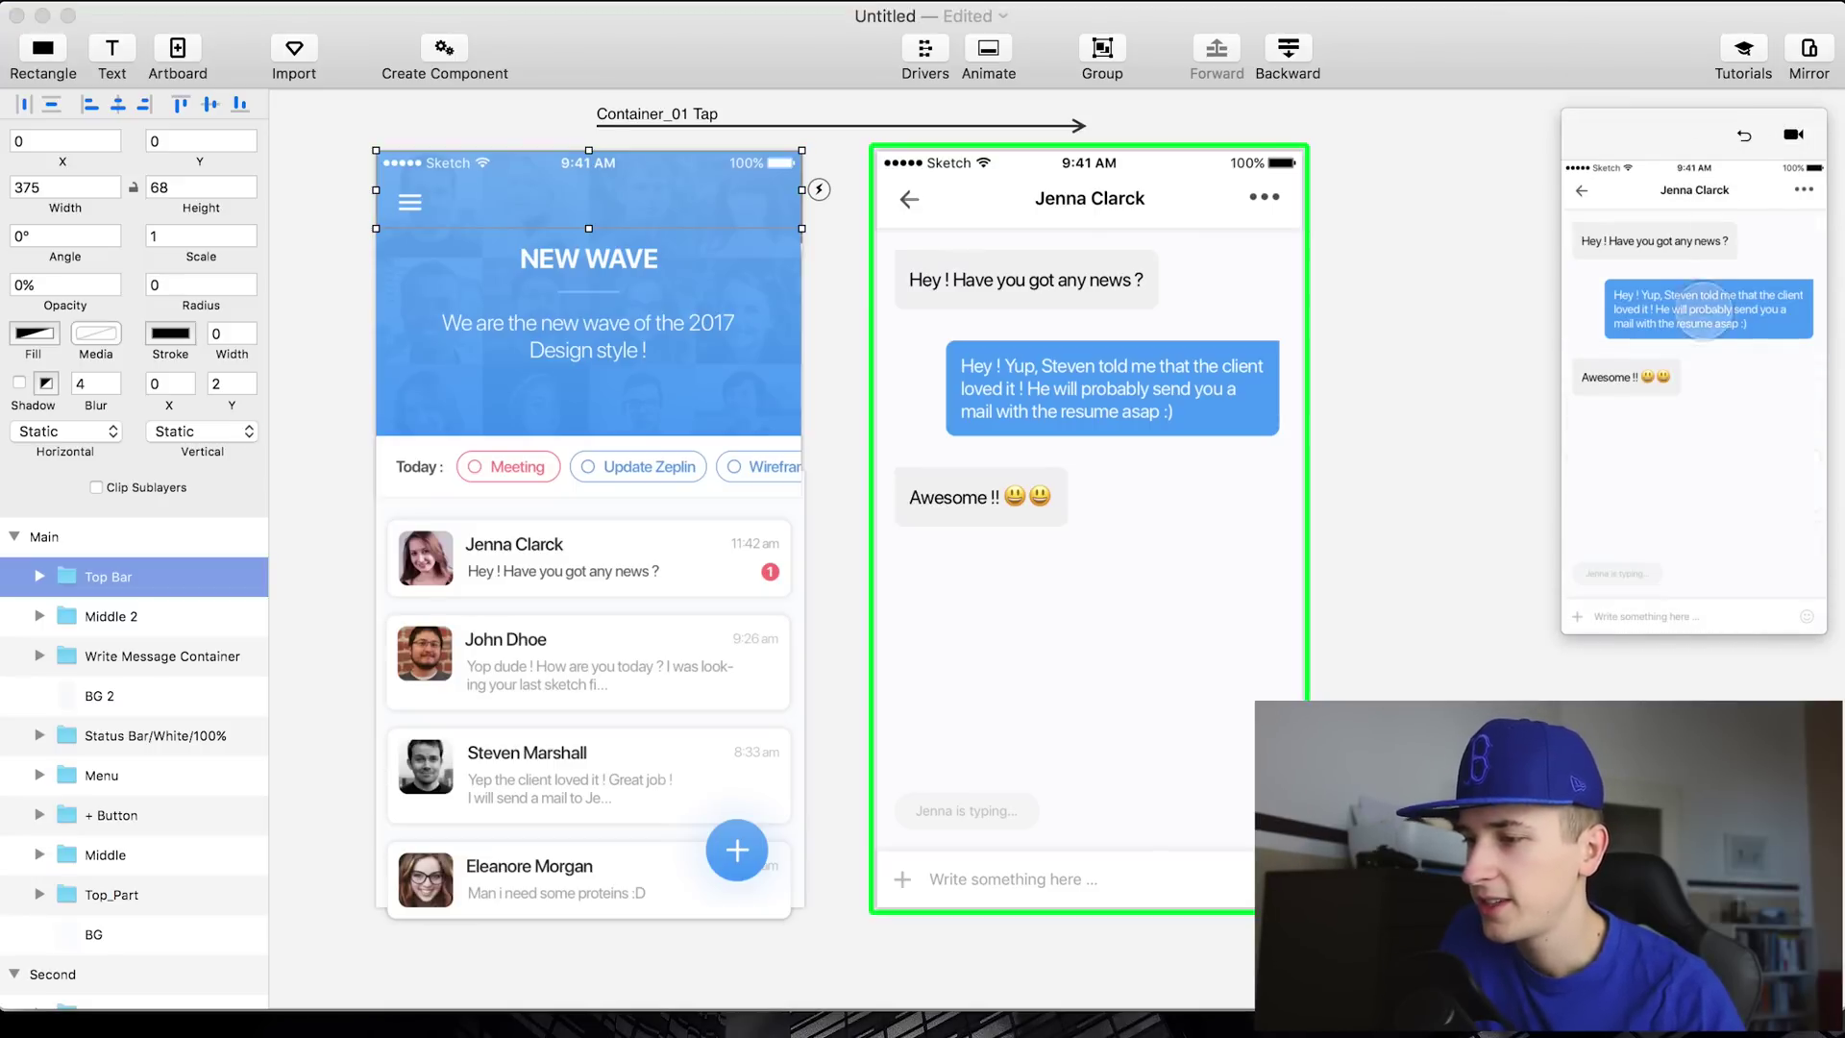
left_click(1745, 137)
left_click(1670, 422)
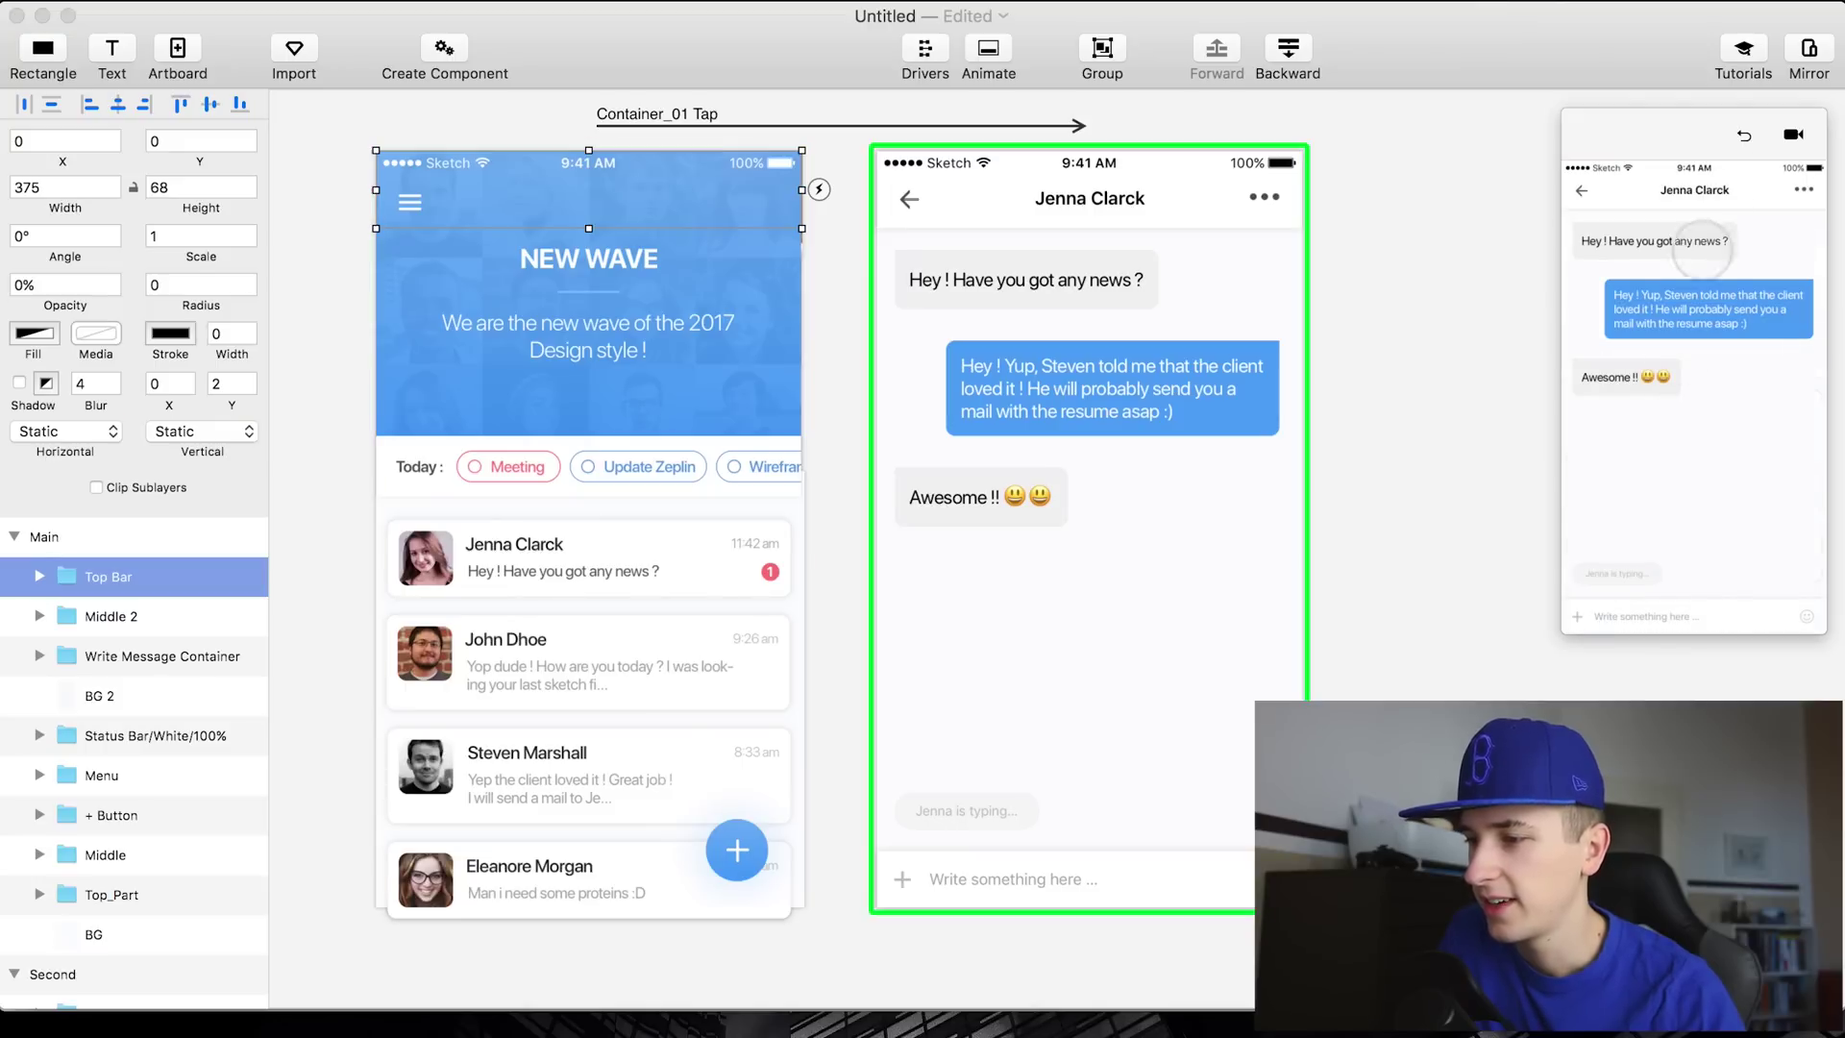
left_click(1744, 140)
left_click(1668, 424)
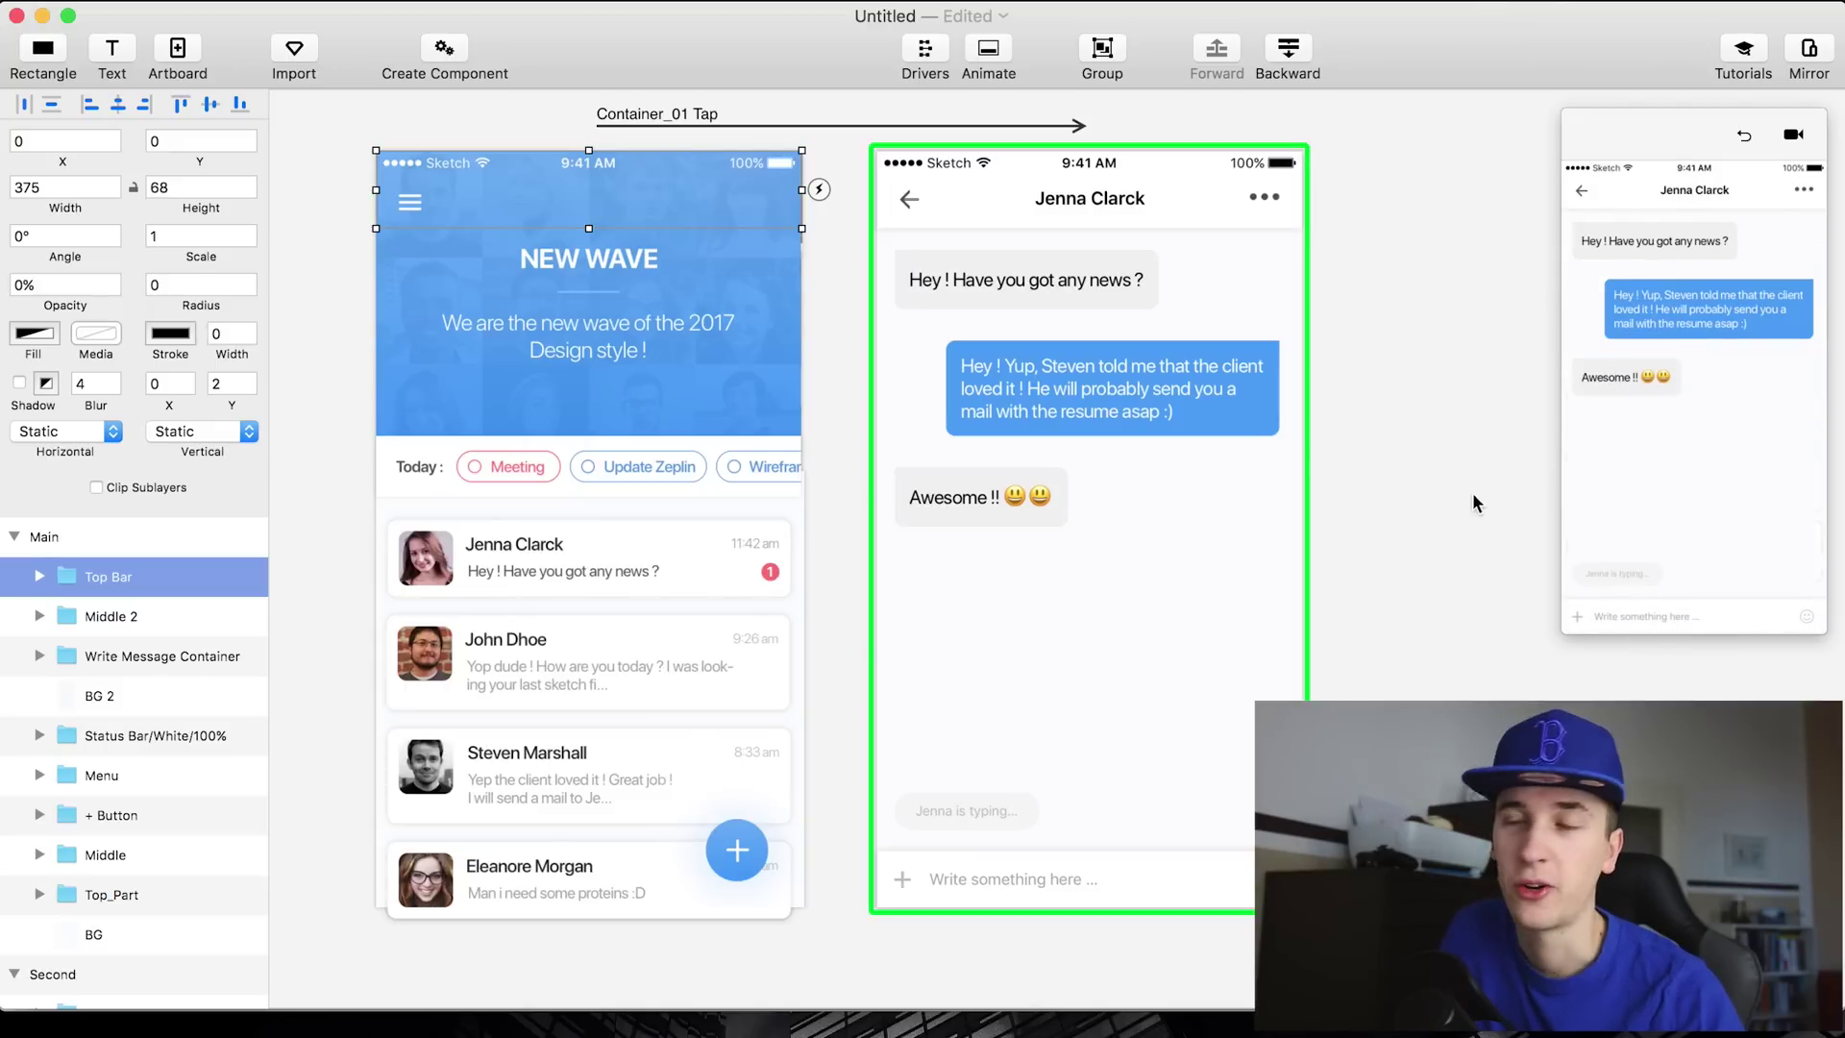
left_click(1744, 135)
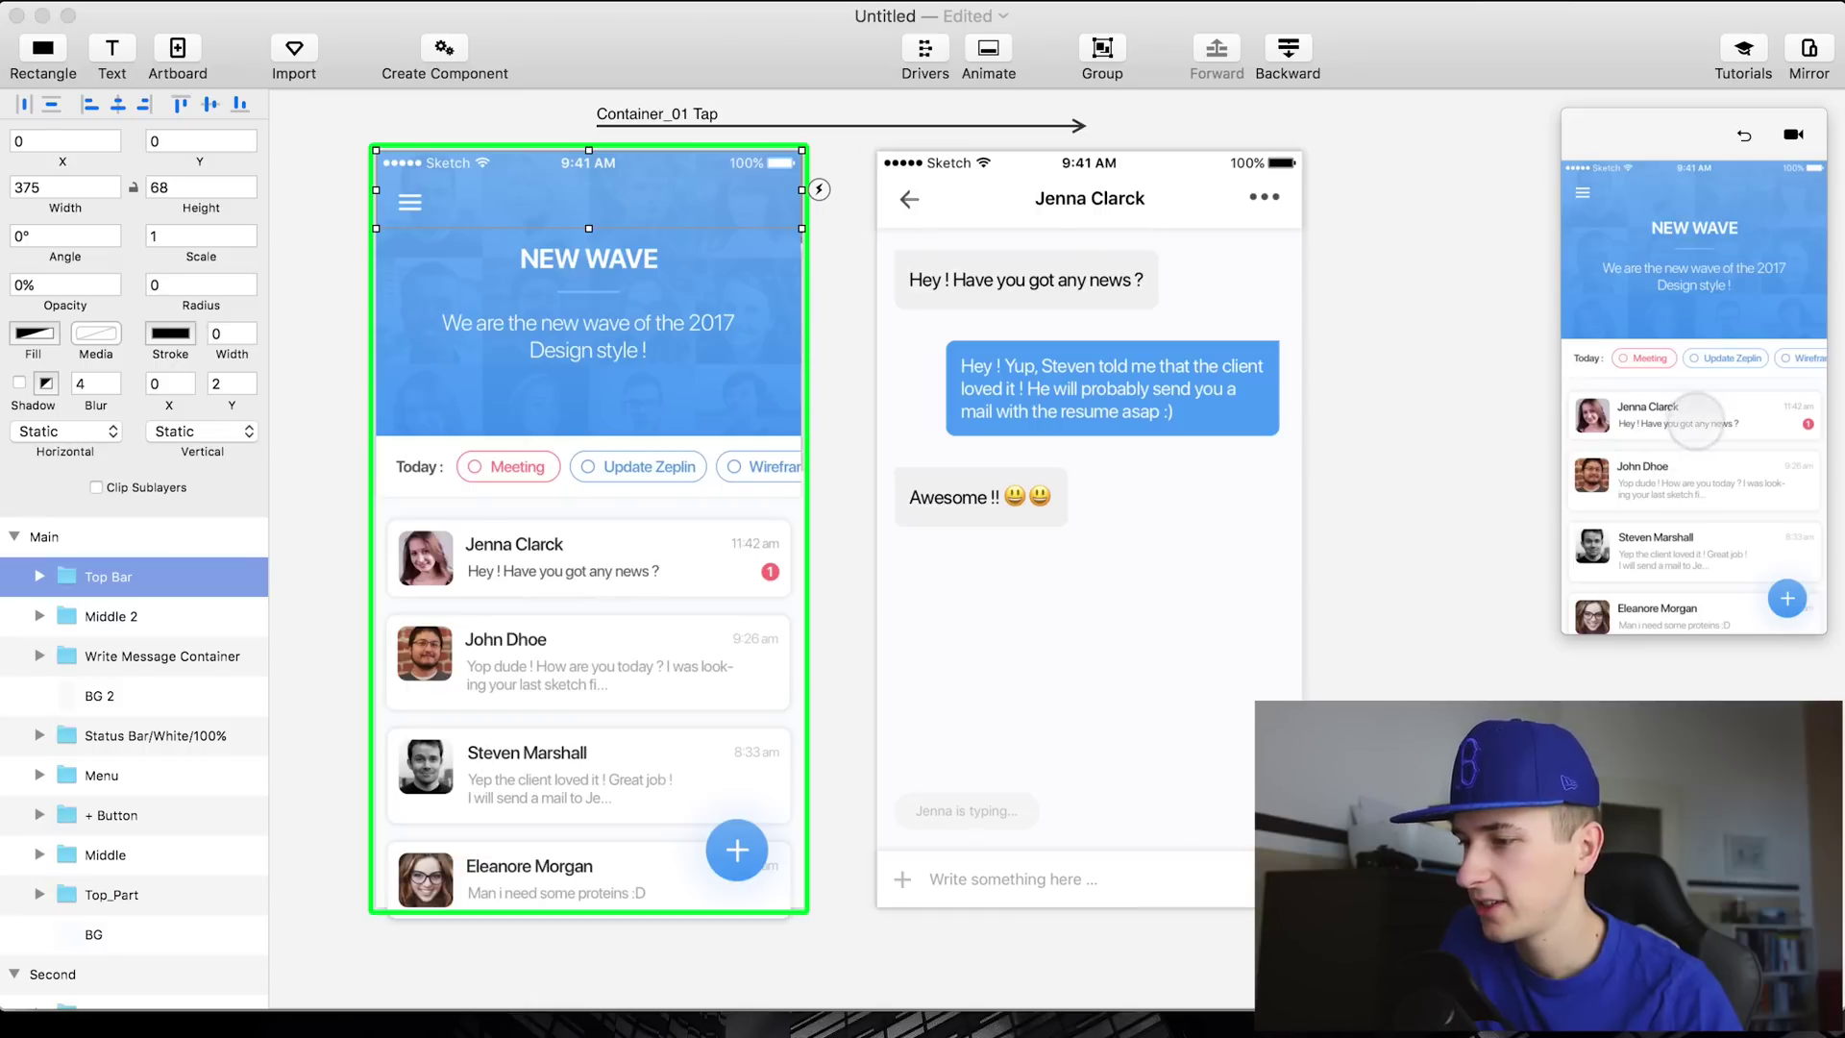
left_click(1683, 428)
Expand the Middle 2 group in Main and set its opacity to 100%
left_click(204, 545)
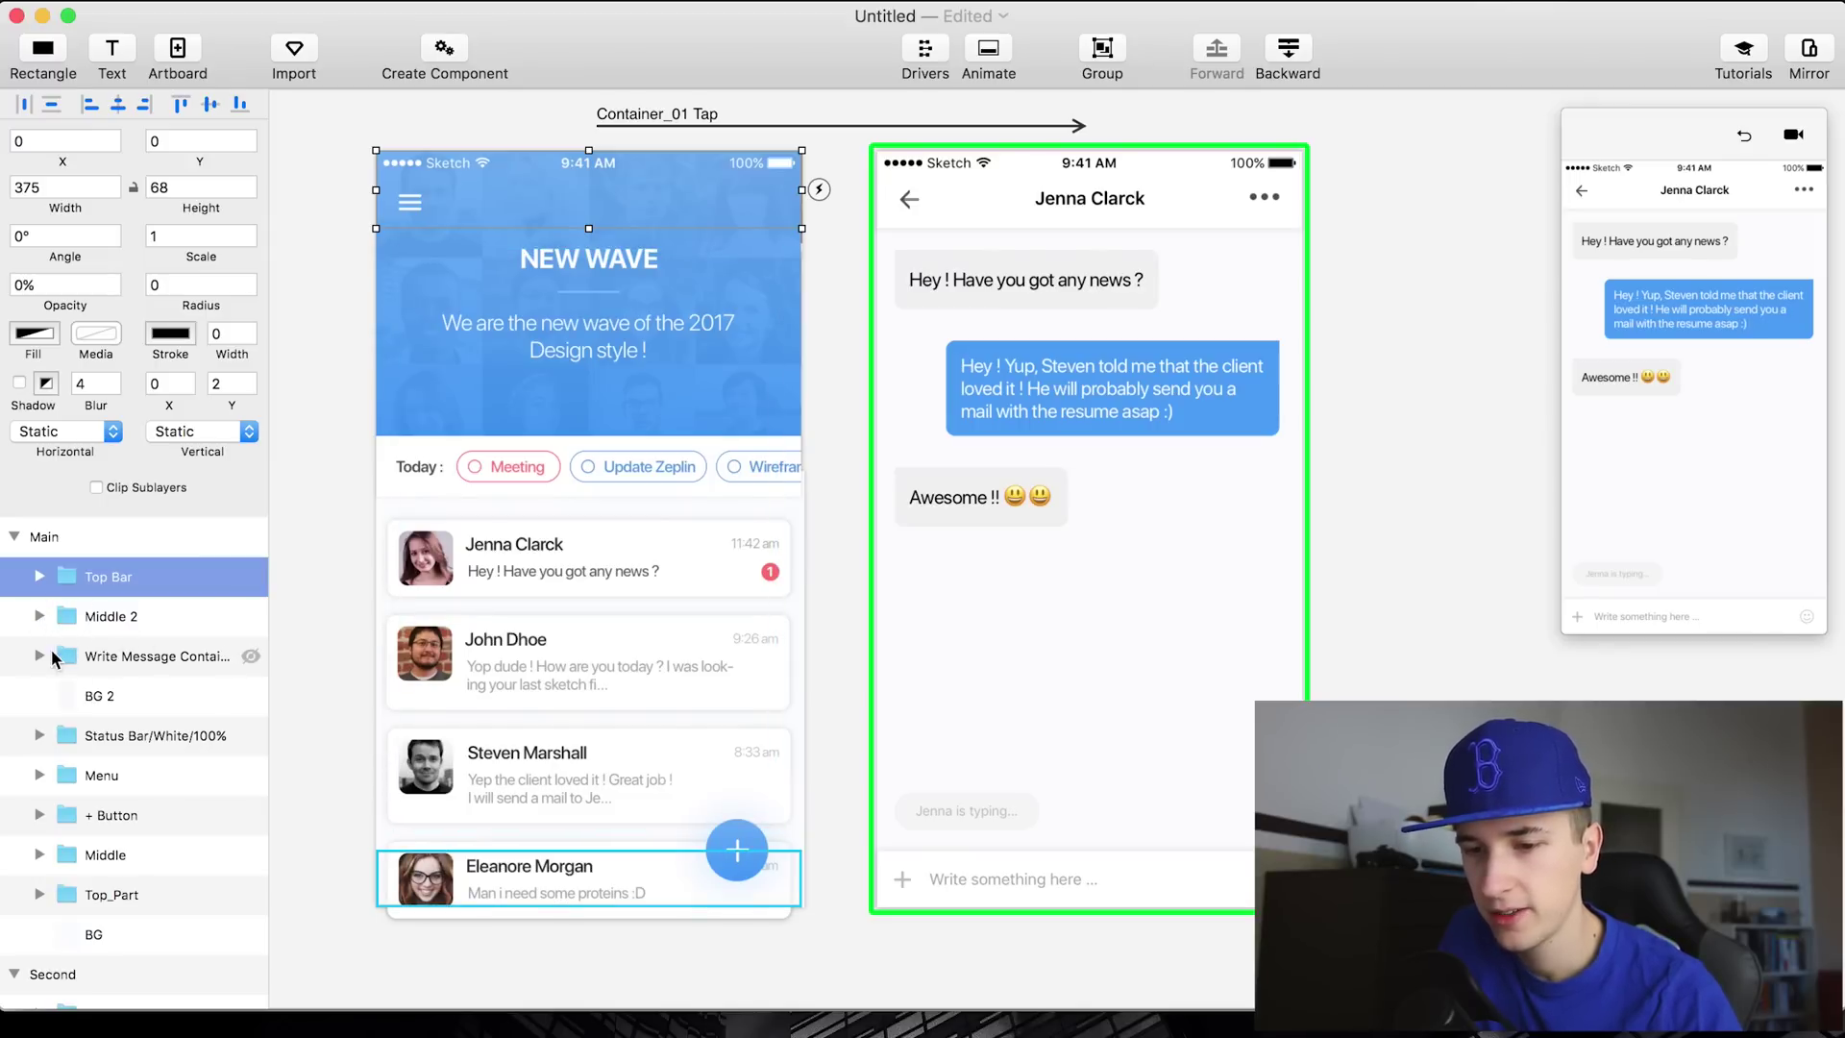
left_click(114, 656)
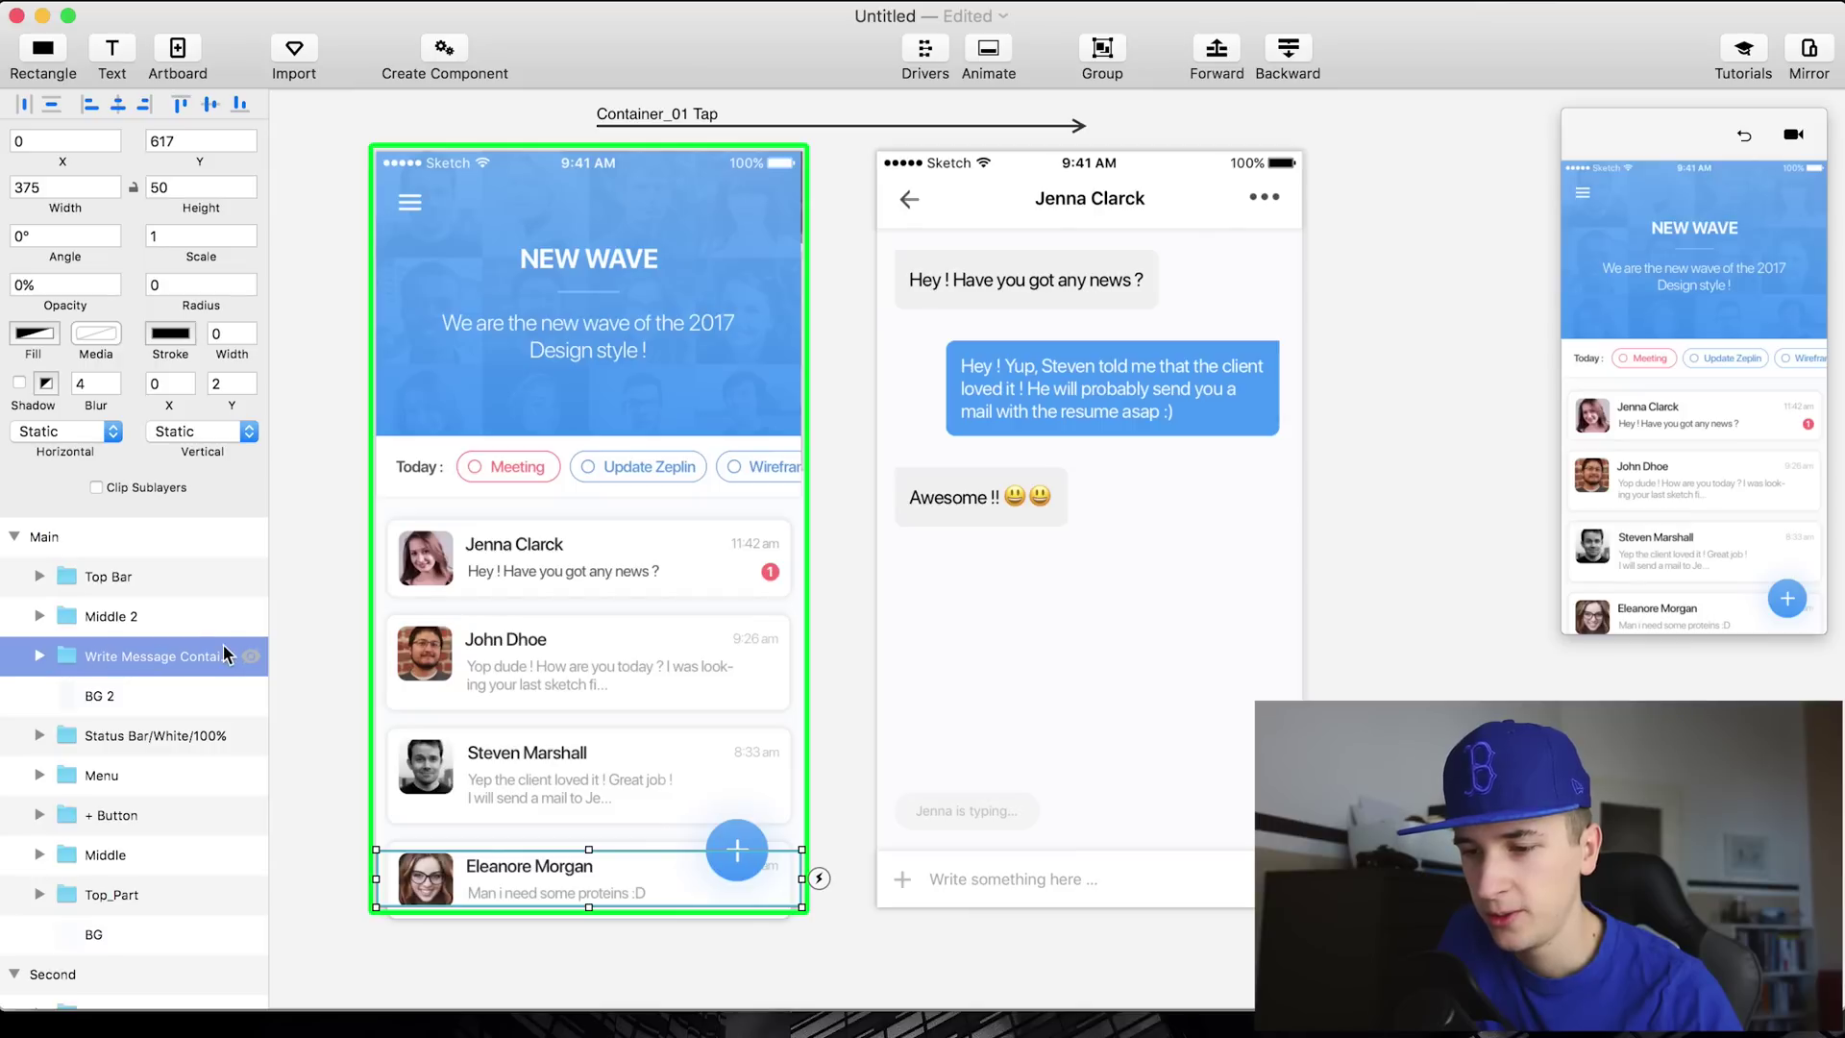
left_click(166, 608)
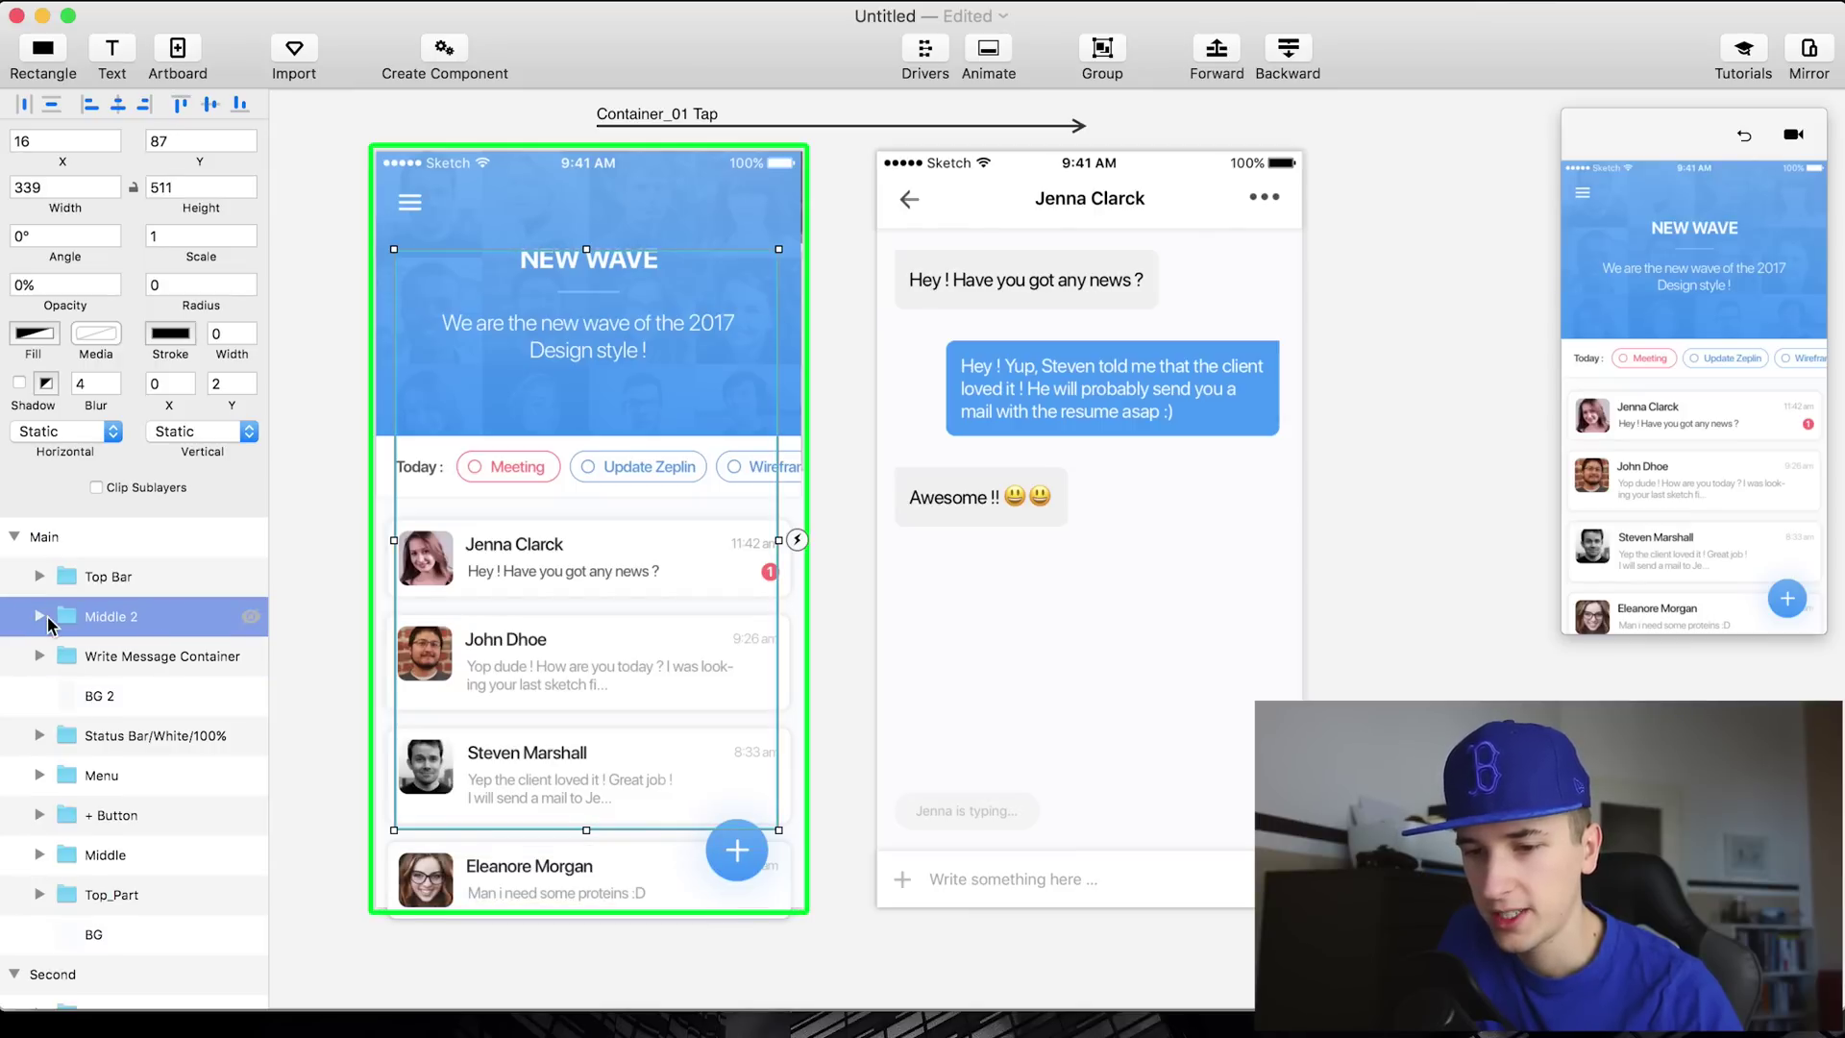
left_click(38, 616)
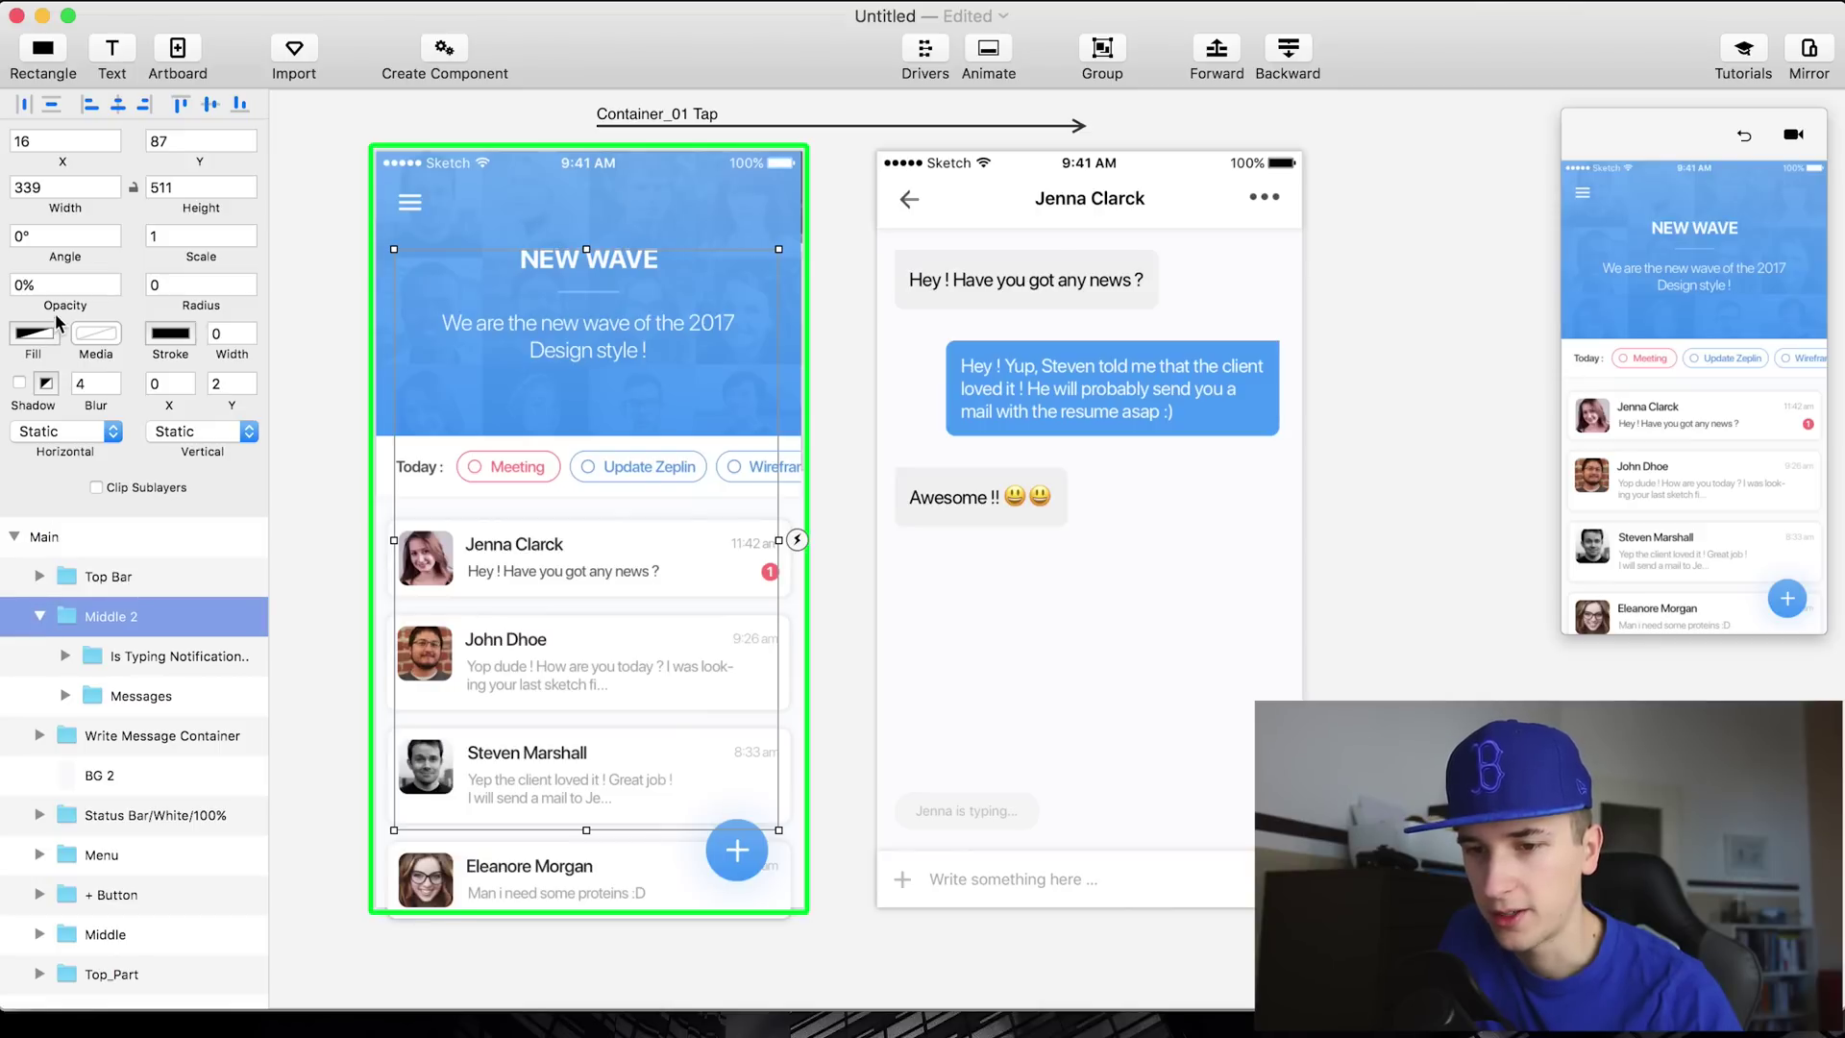
left_click_drag(55, 303, 303, 332)
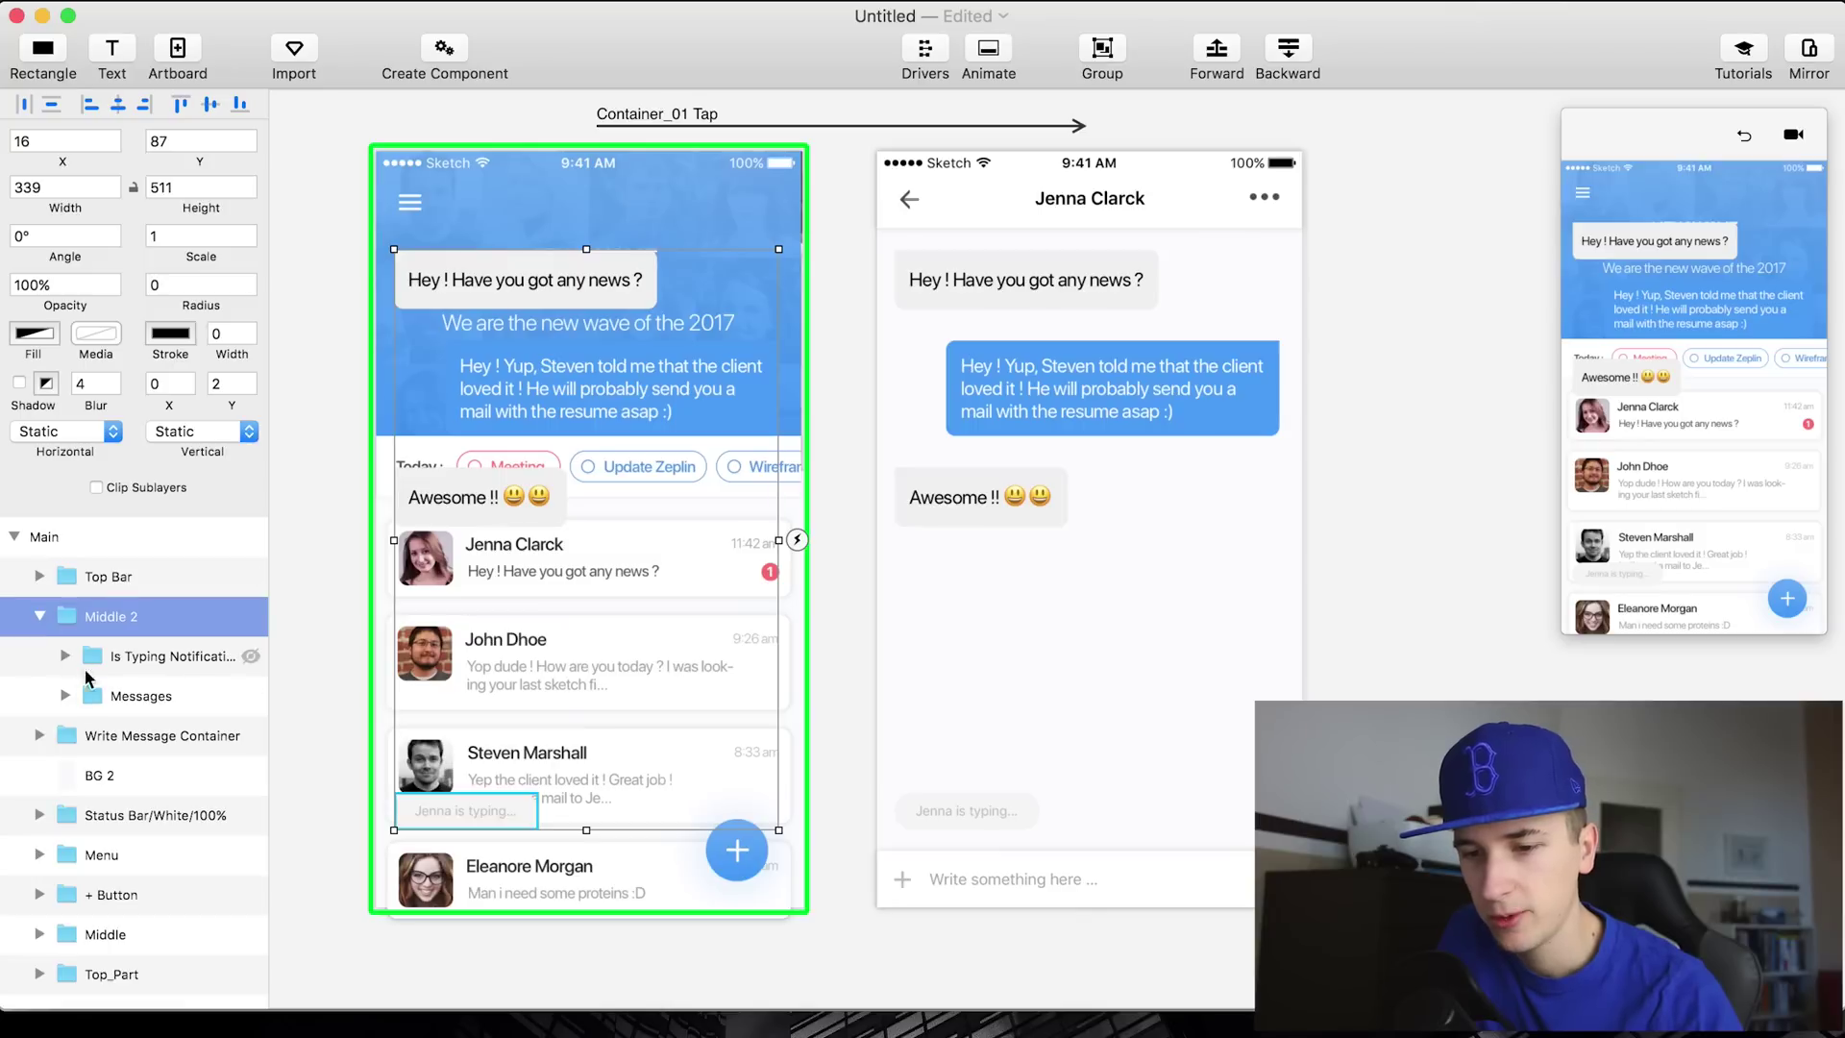
Expand the Messages group inside Middle 2 and move the whole group straight down to Y 600, below the Main artboard
left_click(65, 696)
left_click(159, 734)
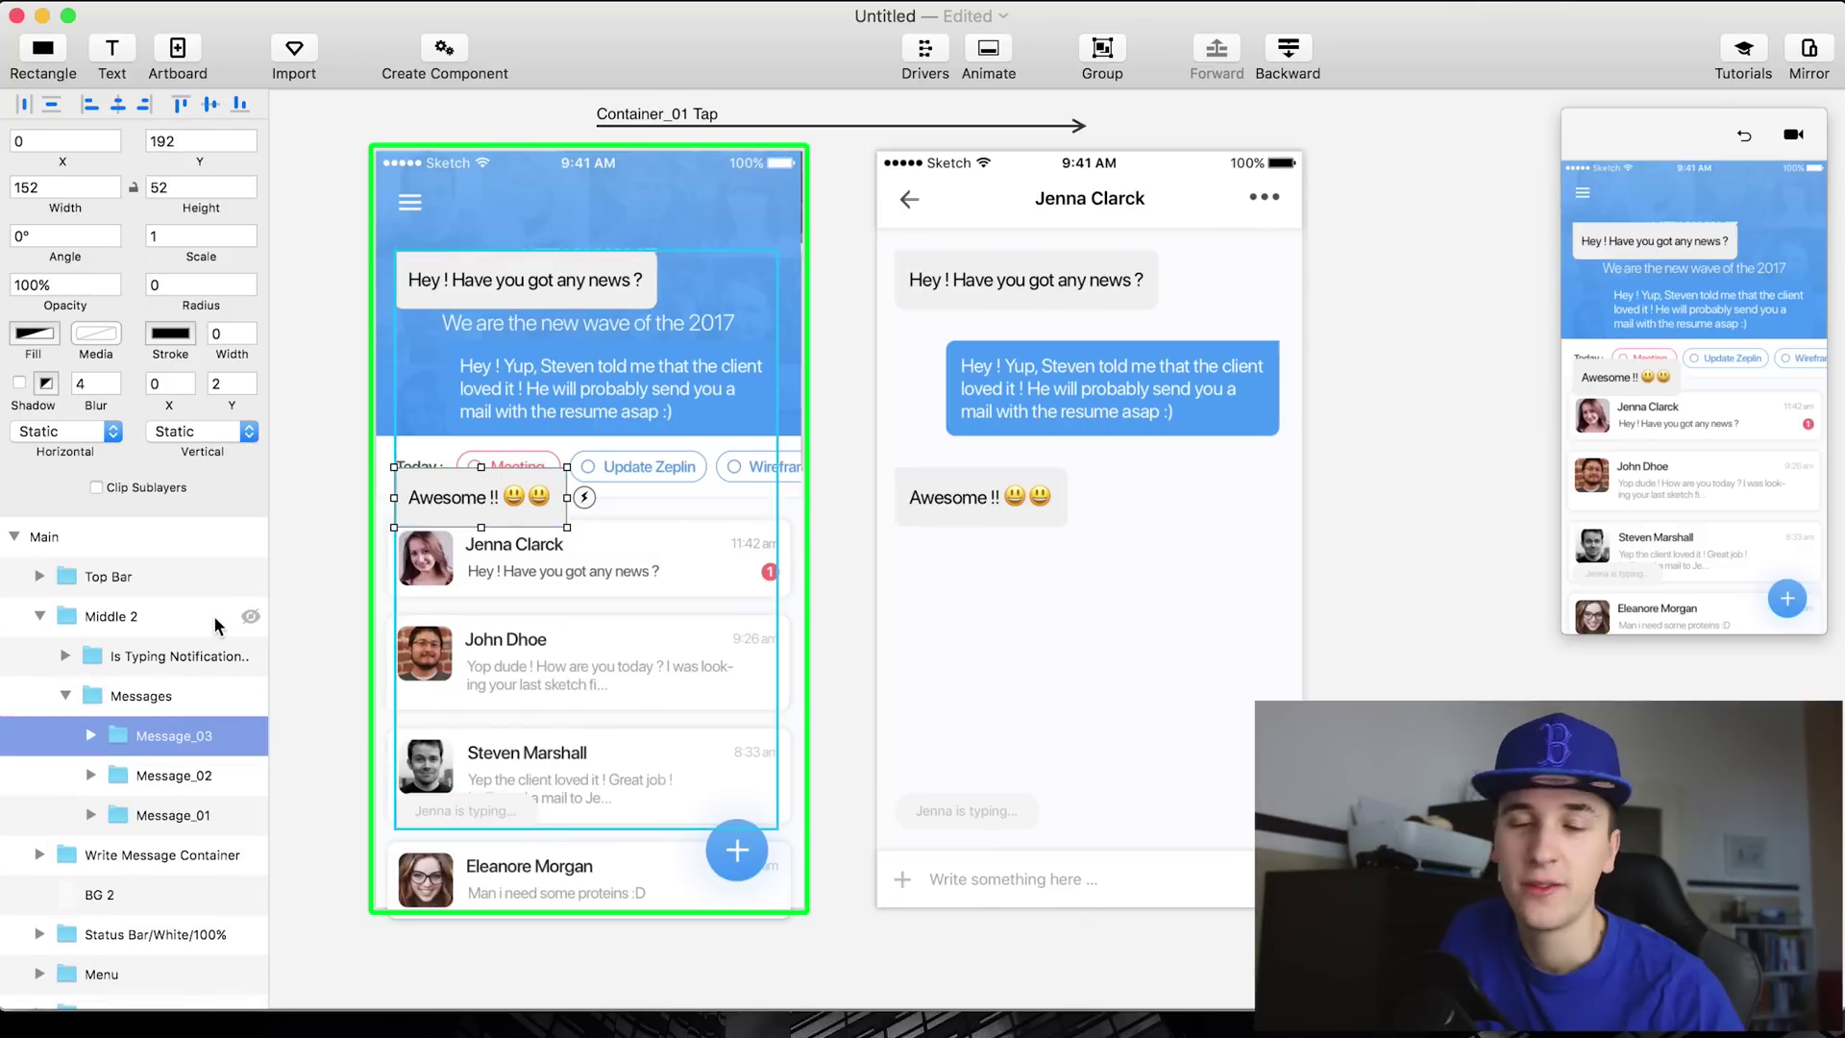
left_click(162, 653, "shift")
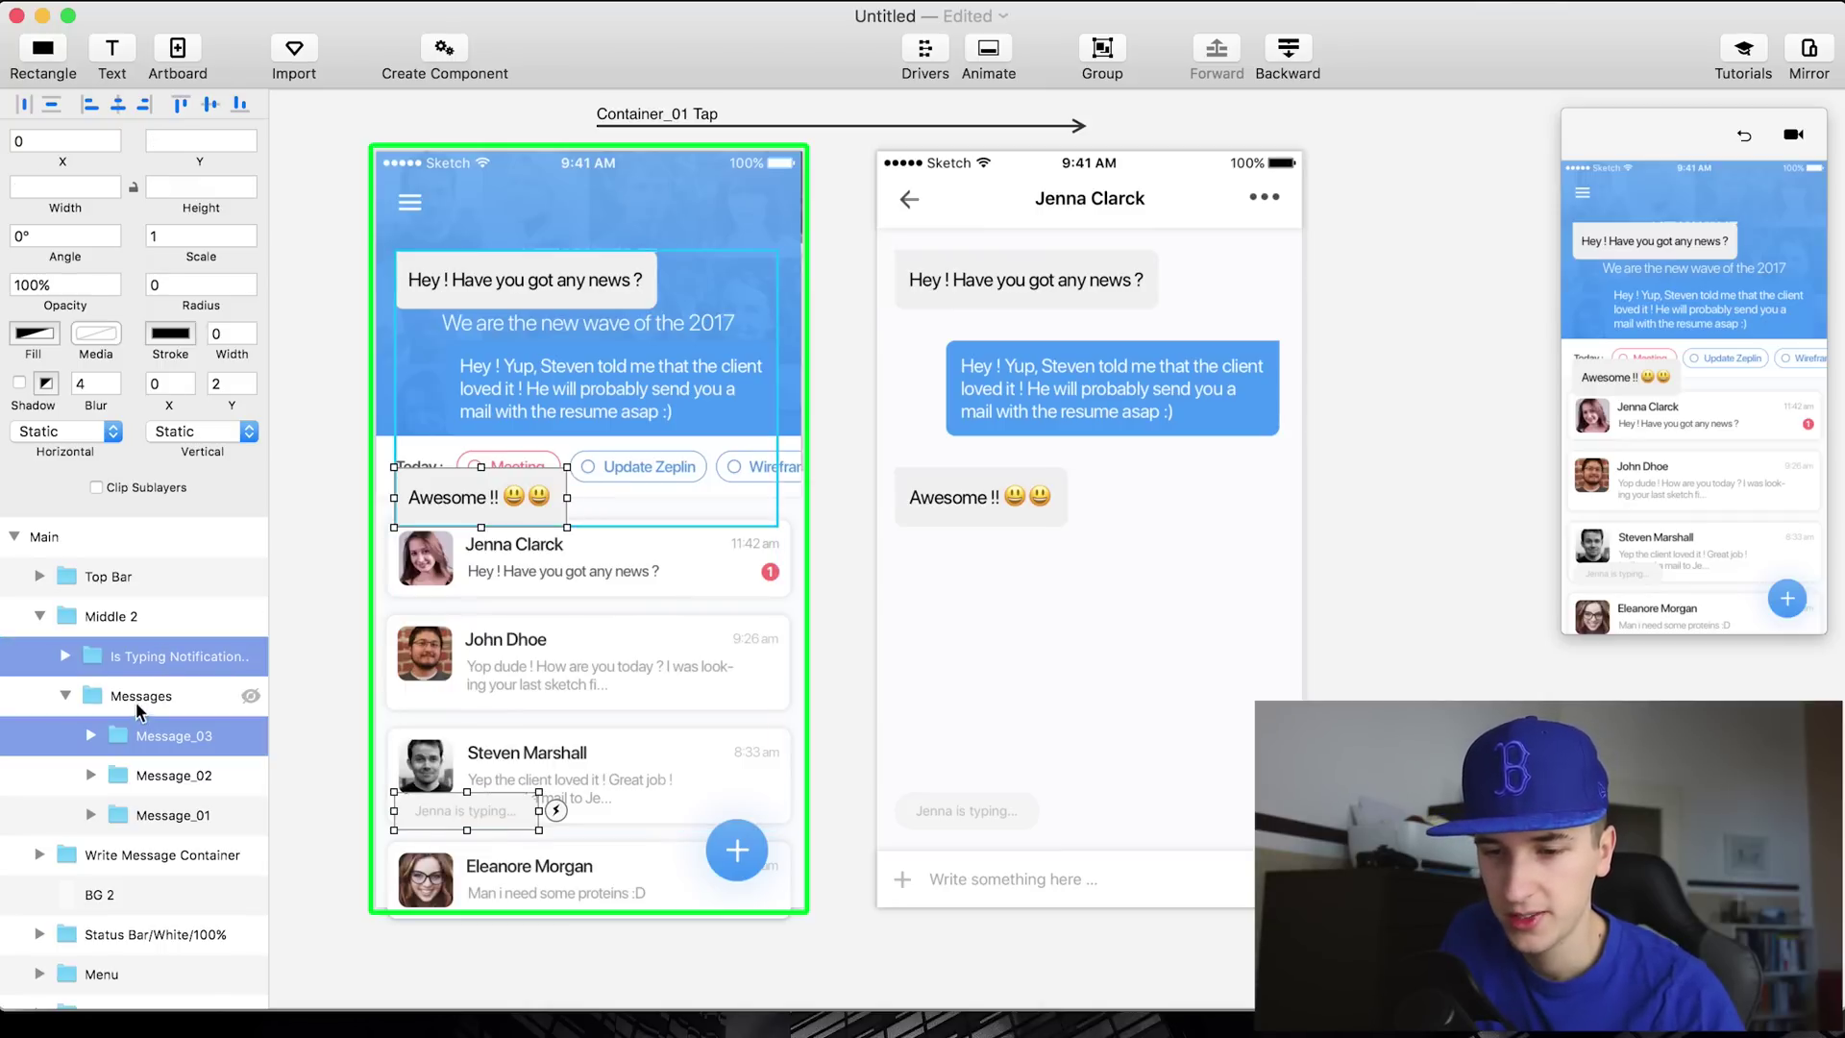
left_click(135, 701)
left_click(154, 735)
left_click(152, 808, "shift")
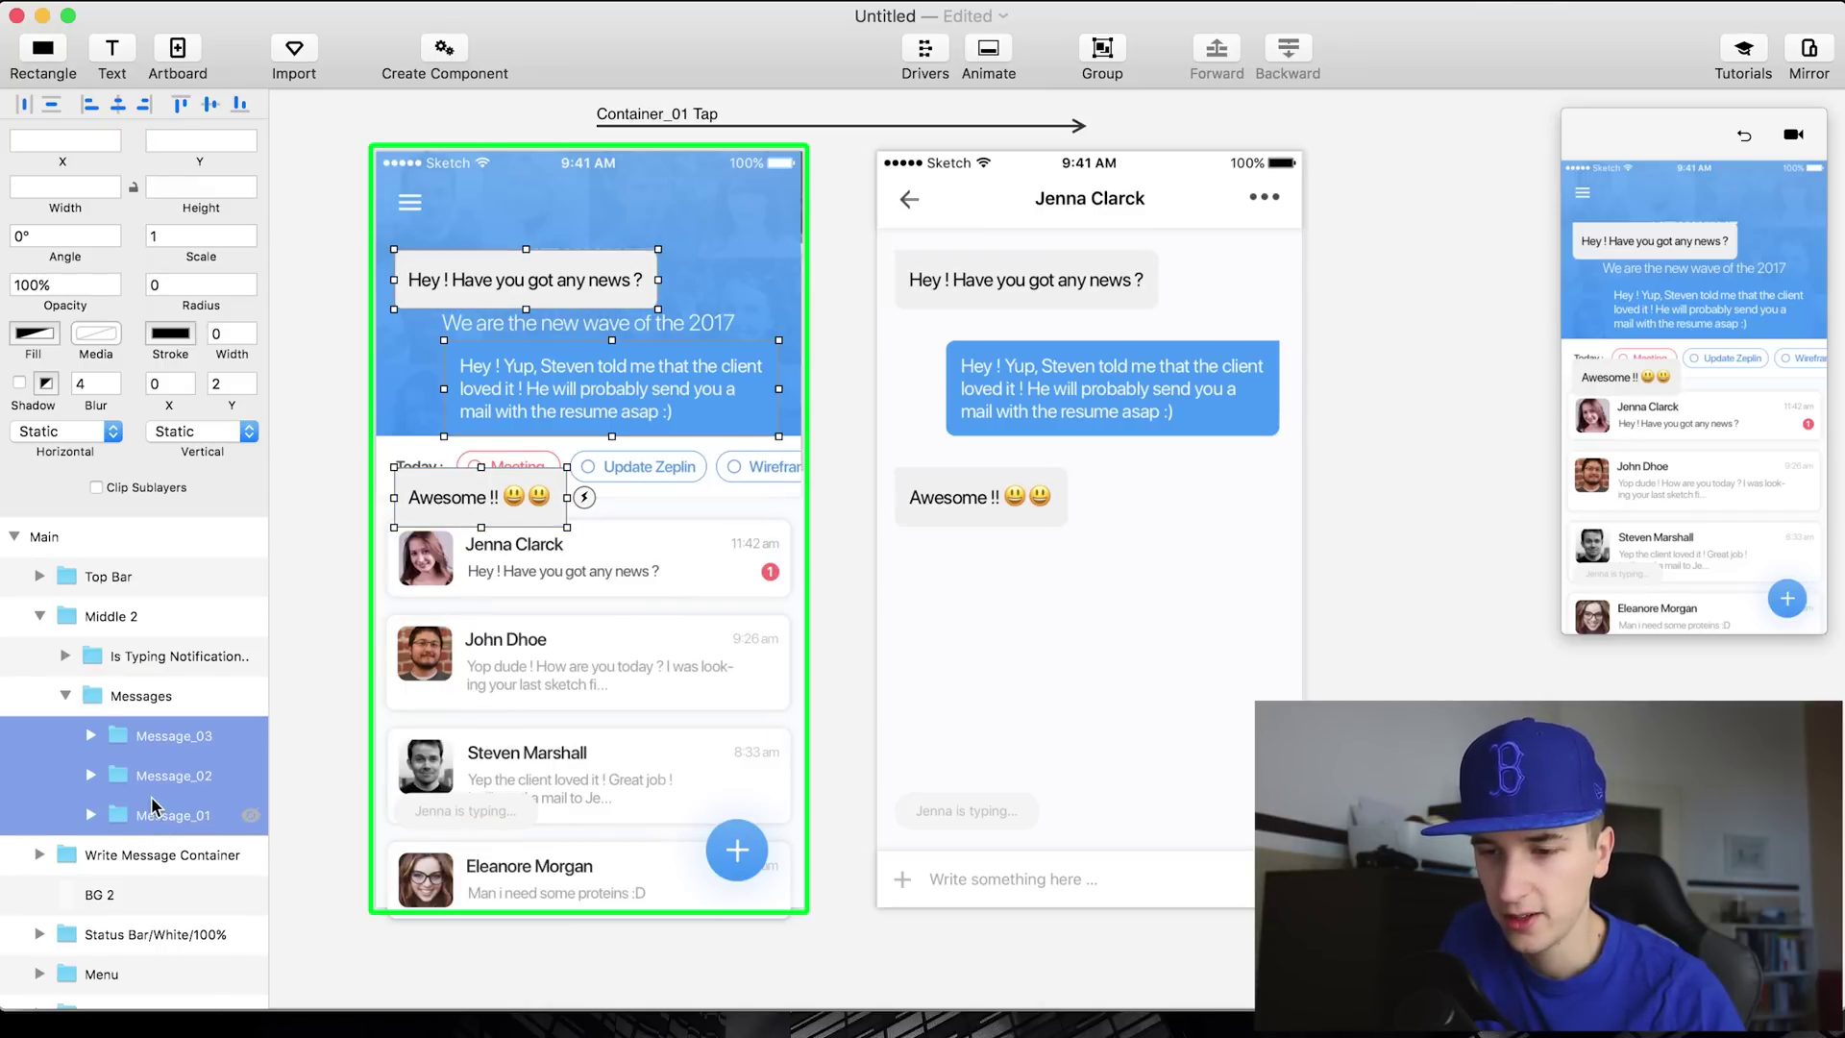
left_click(133, 706)
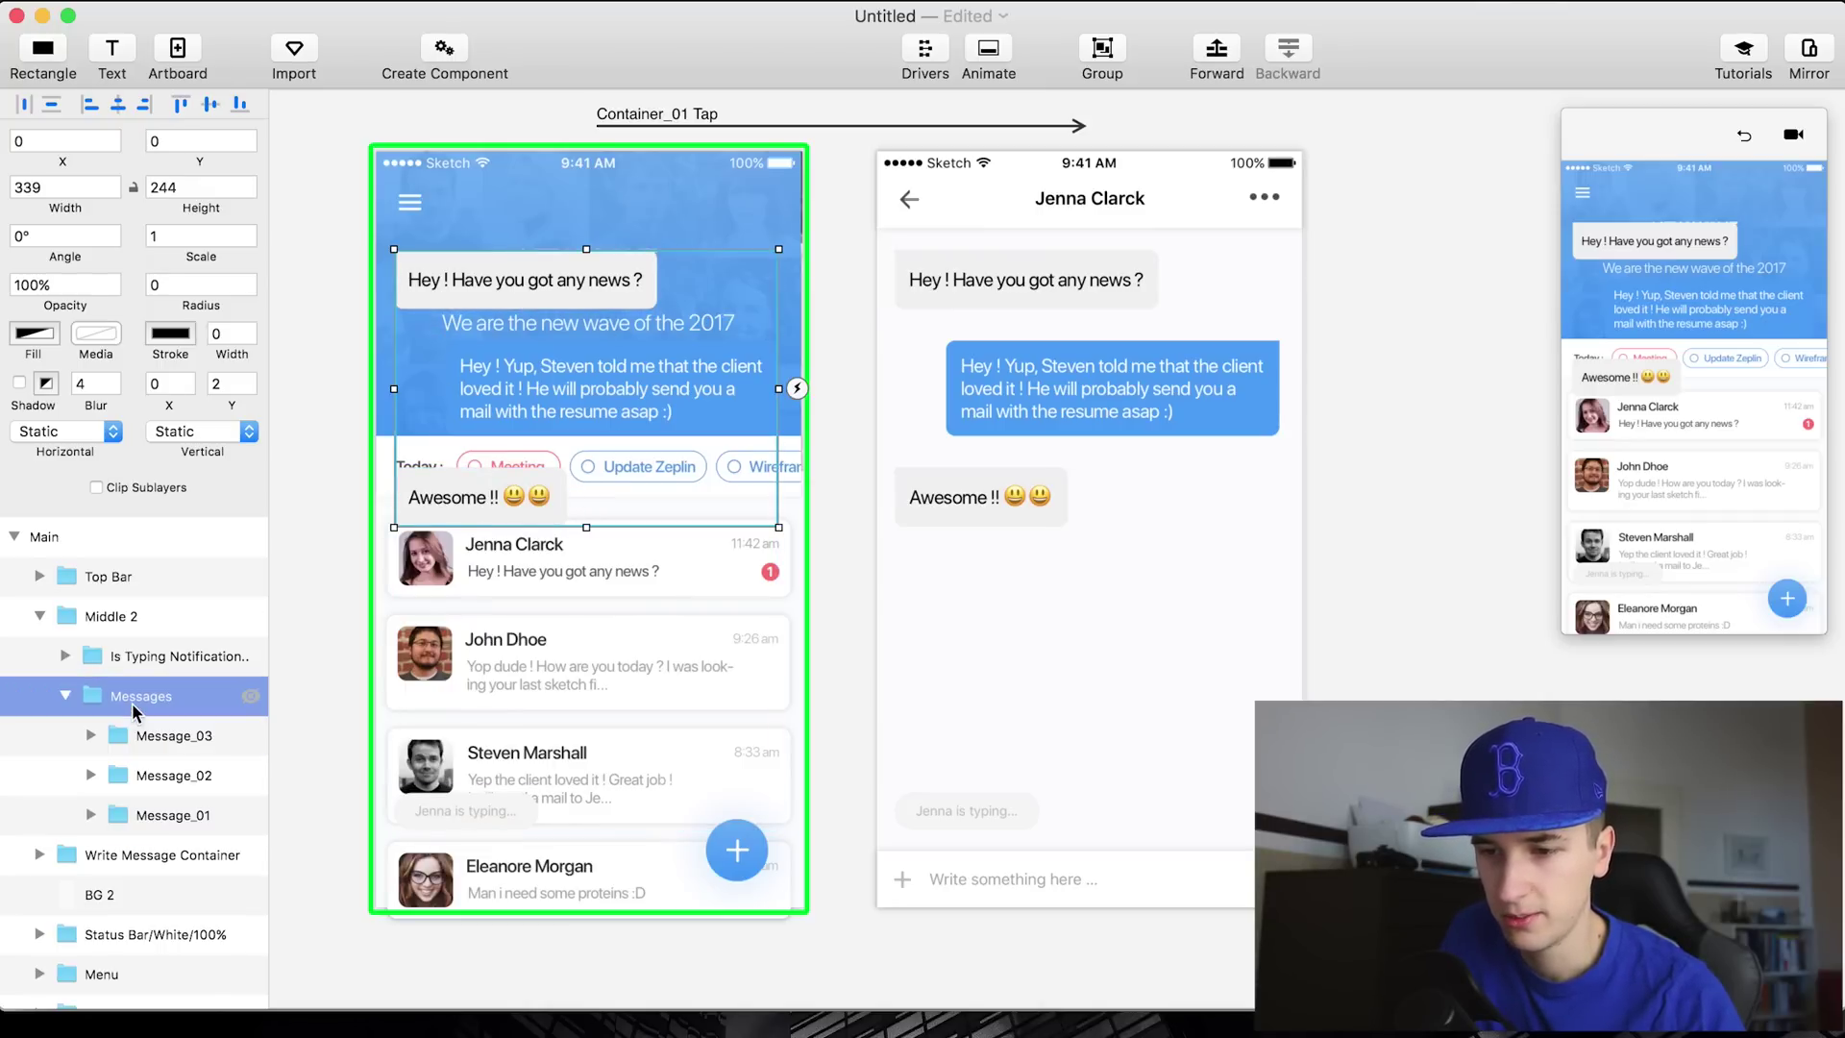
key("shift+Down")
key("shift+Down")
key("shift+Down")
key("shift+Down")
key("shift+Down")
key("shift+Down")
key("shift+Down")
key("shift+Down")
key("shift+Down")
key("shift+Down")
key("shift+Down")
key("shift+Down")
key("shift+Down")
key("shift+Down")
key("shift+Down")
key("shift+Down")
key("shift+Down")
key("shift+Down")
key("shift+Down")
key("shift+Down")
key("shift+Down")
key("shift+Down")
key("shift+Down")
key("shift+Down")
key("shift+Down")
key("shift+Down")
key("shift+Down")
key("shift+Down")
key("shift+Down")
key("shift+Down")
key("shift+Down")
key("shift+Down")
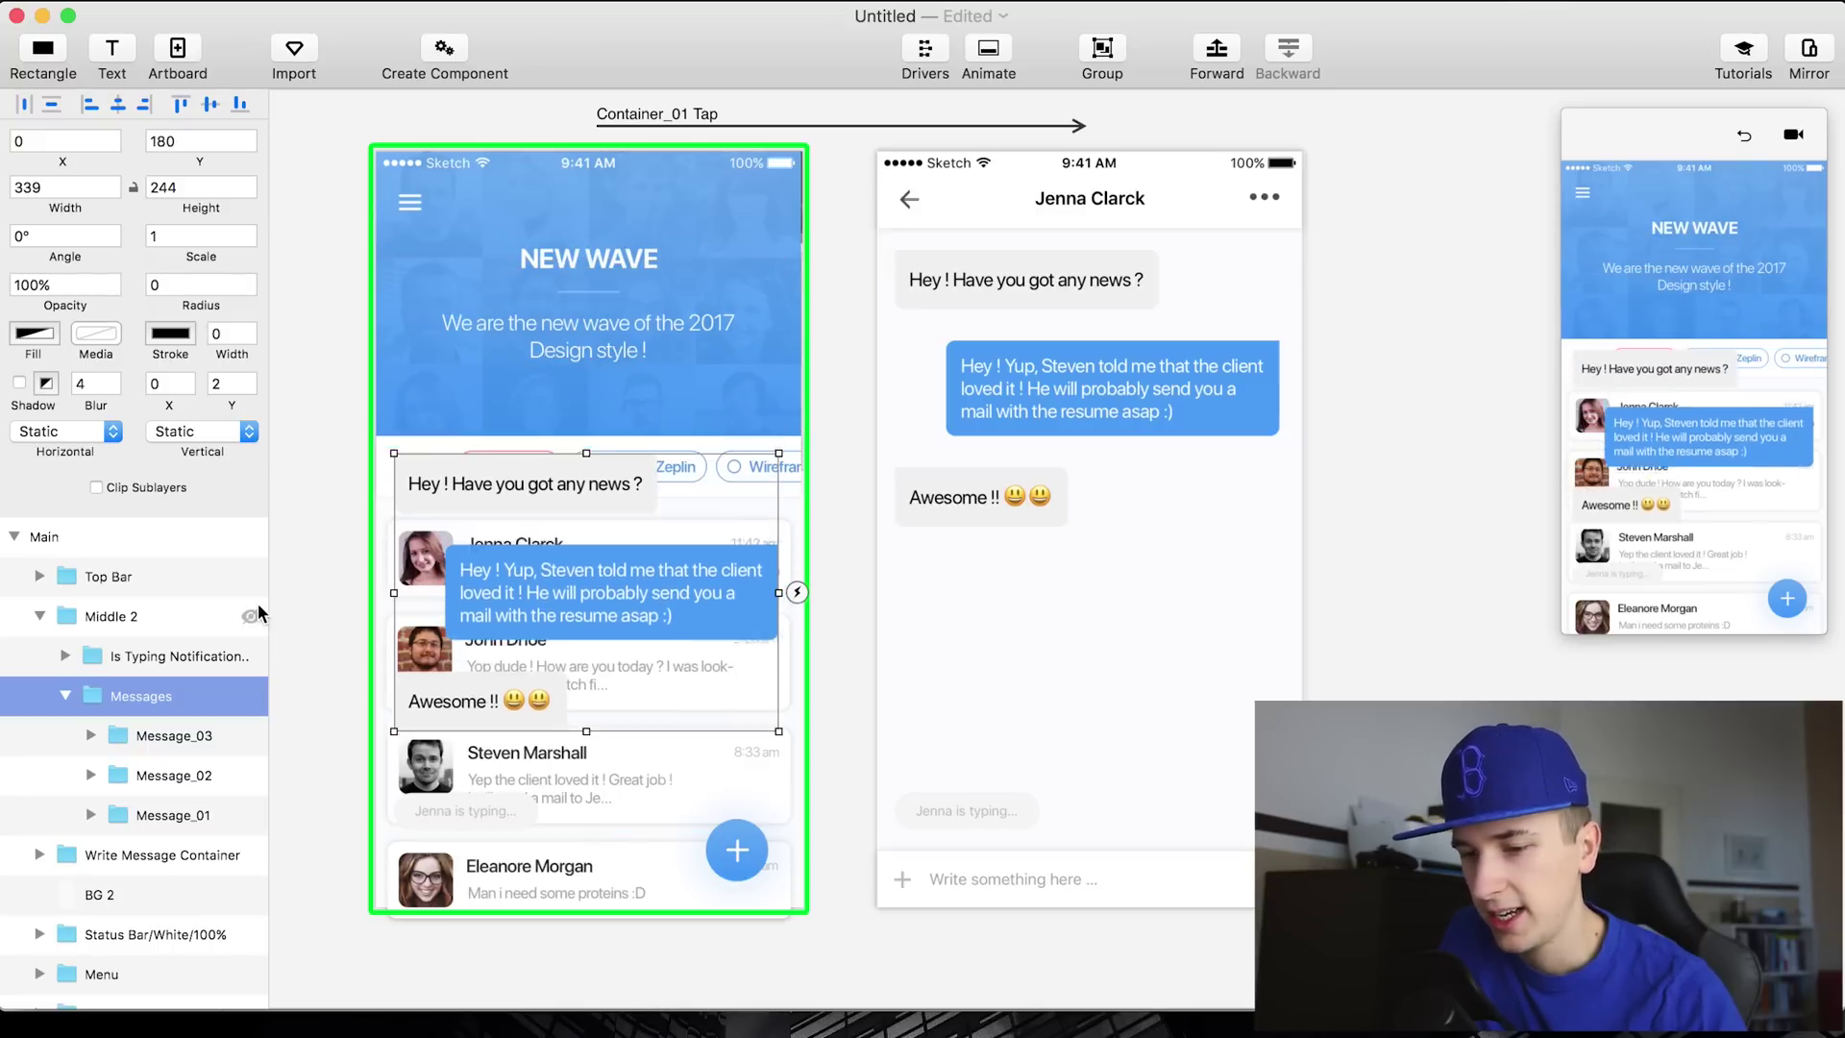
key("shift+Down")
key("shift+Down")
key("shift+Down")
key("shift+Down")
key("shift+Down")
key("shift+Down")
key("shift+Down")
key("shift+Down")
key("shift+Down")
key("shift+Down")
key("shift+Down")
key("shift+Down")
key("shift+Down")
key("shift+Down")
key("shift+Down")
key("shift+Down")
key("shift+Down")
key("shift+Down")
key("shift+Down")
key("shift+Down")
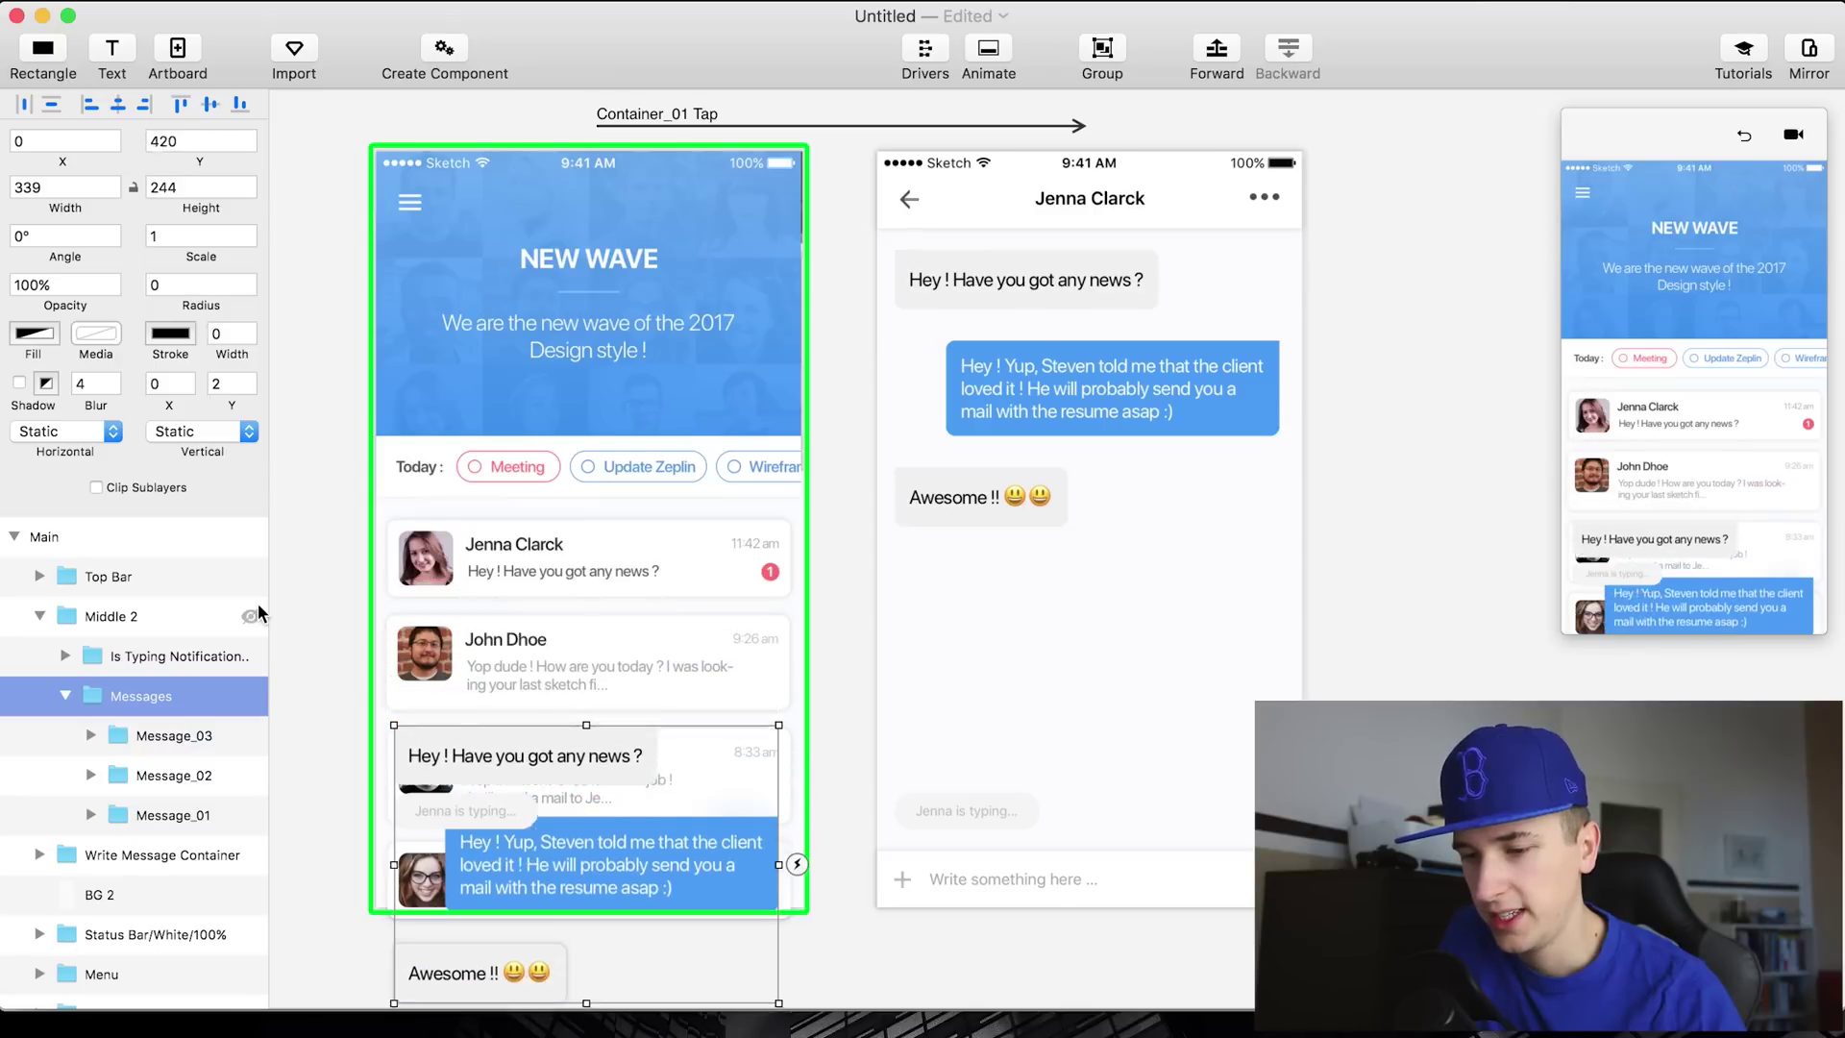
key("shift+Down")
key("shift+Down")
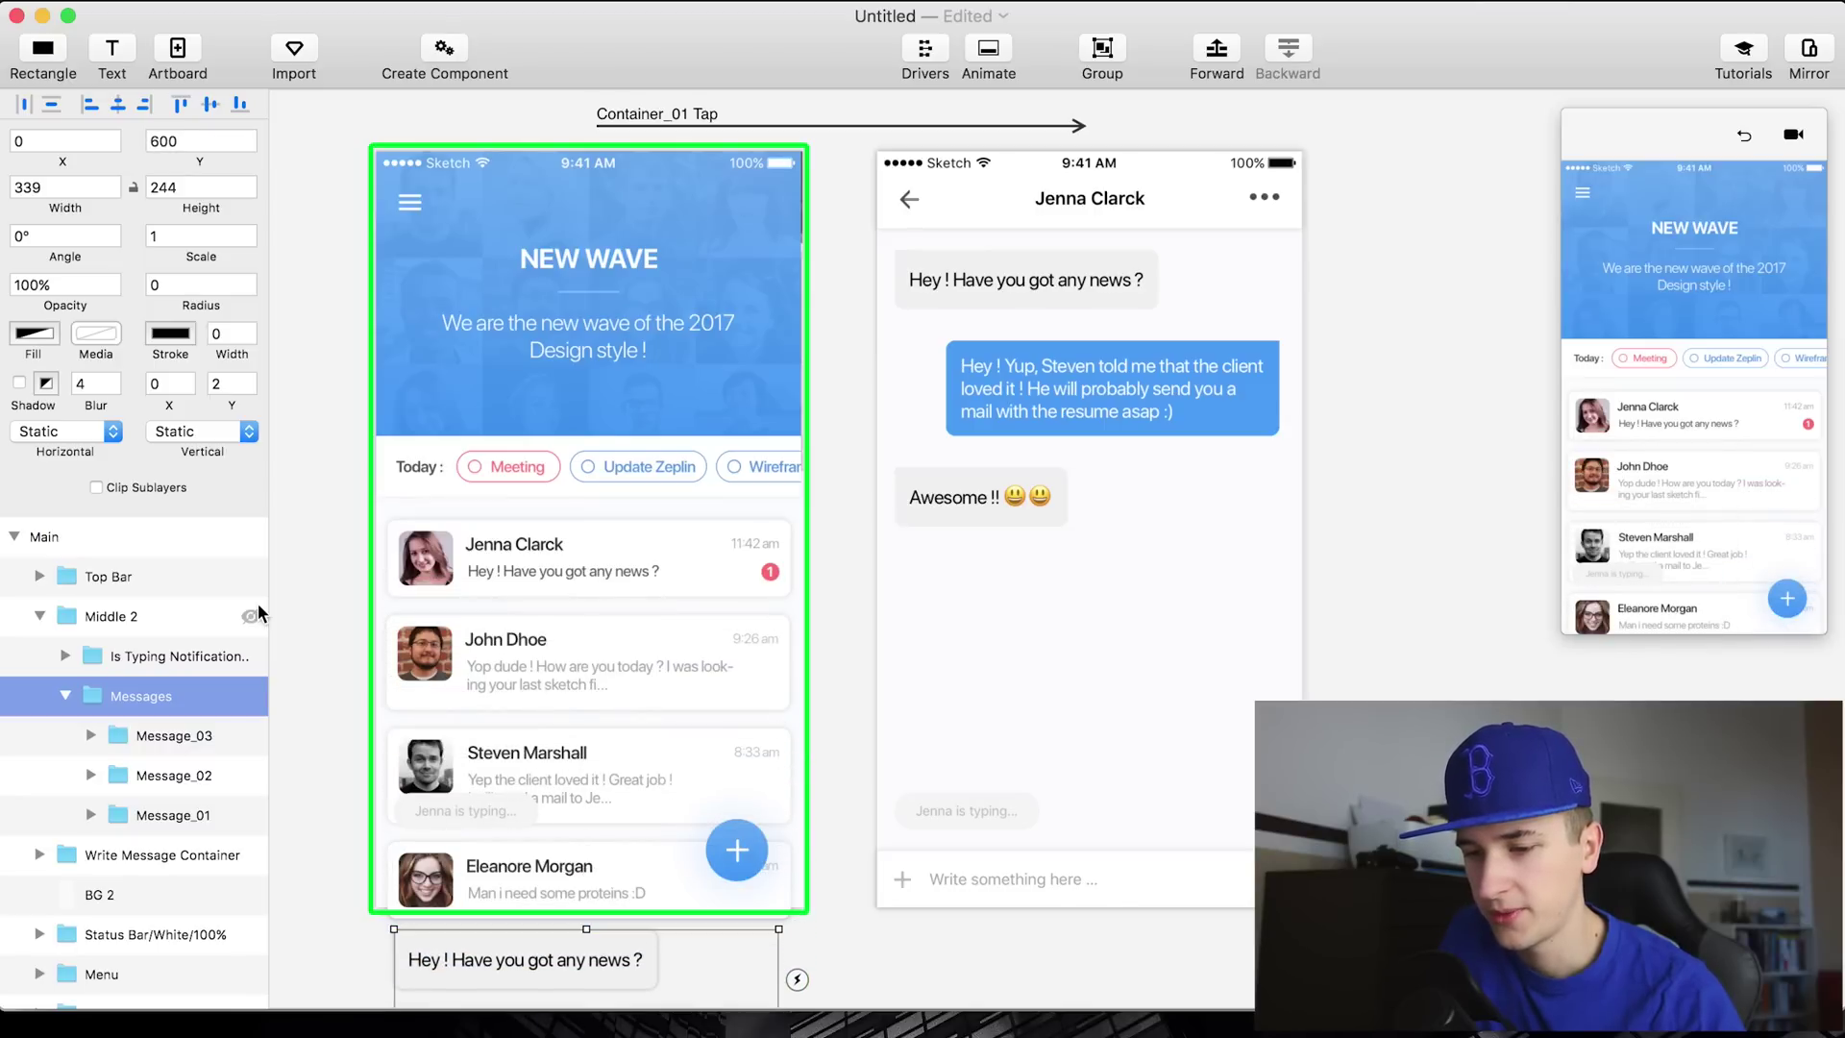
Preview the transition from Main with the Messages group placed below the artboard
left_click(1762, 134)
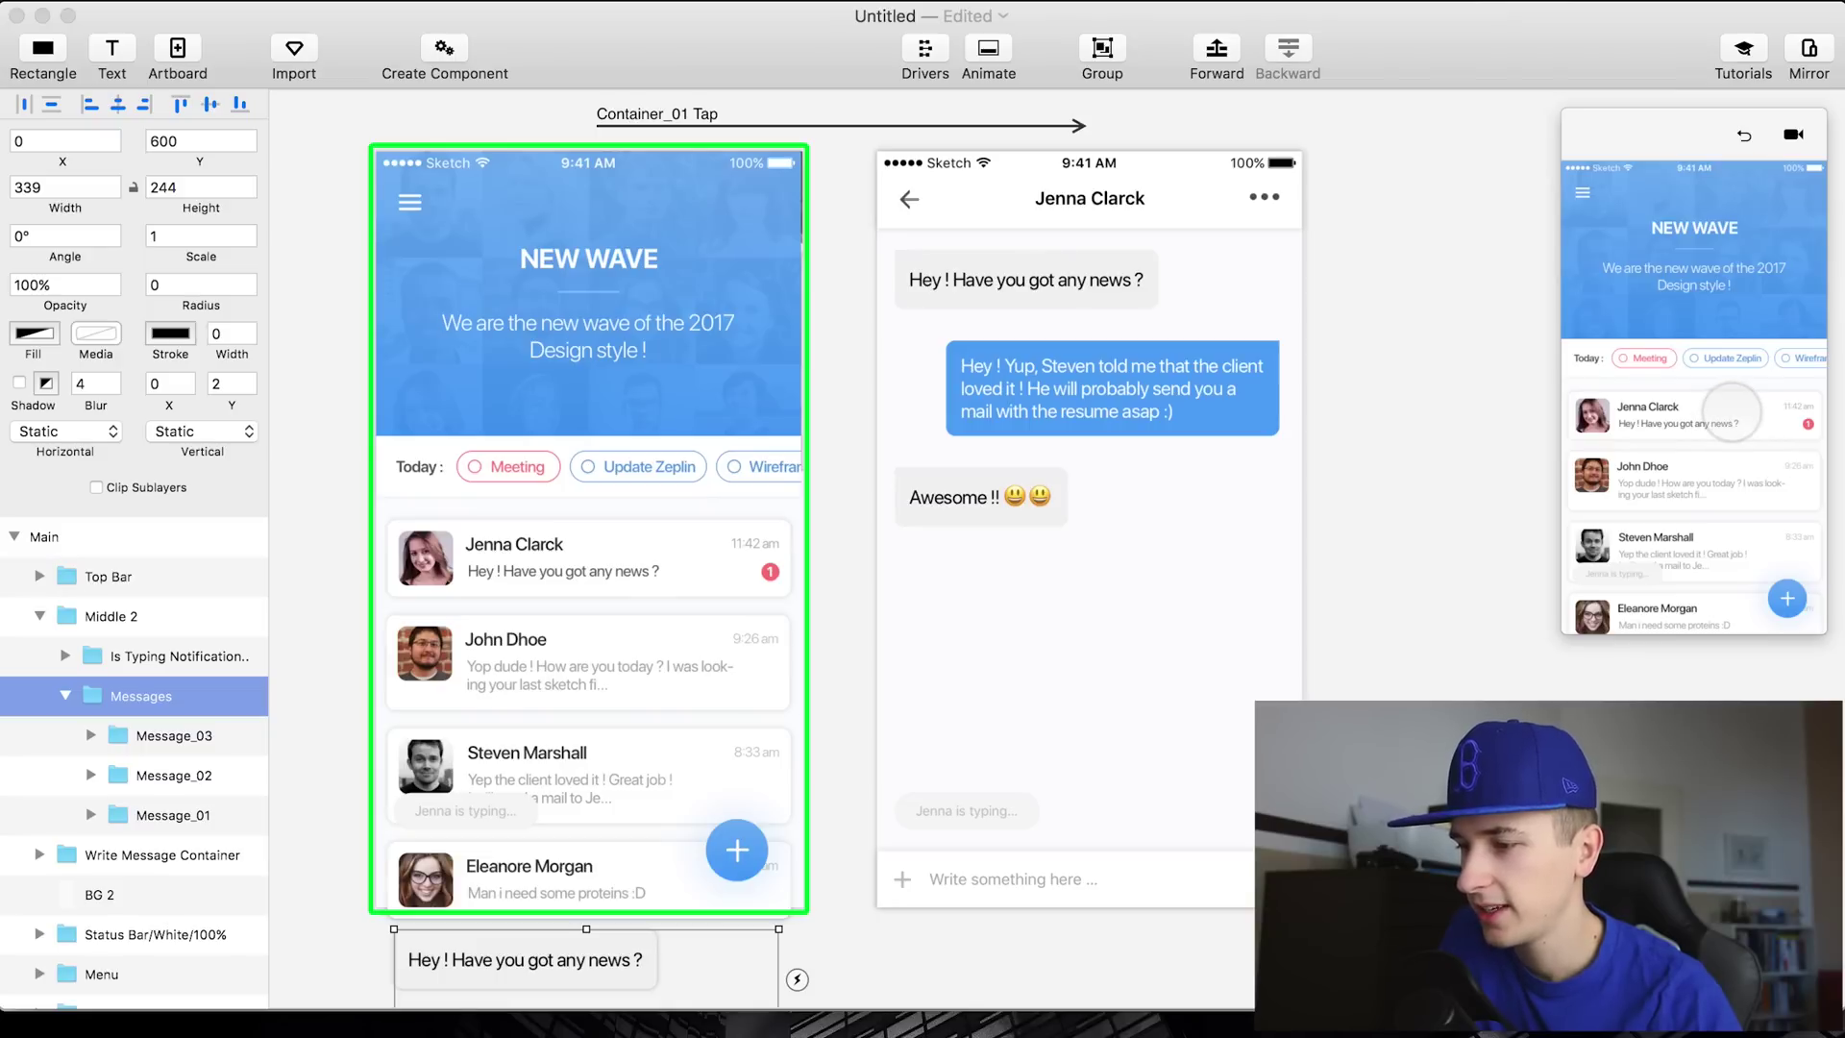
left_click(1192, 419)
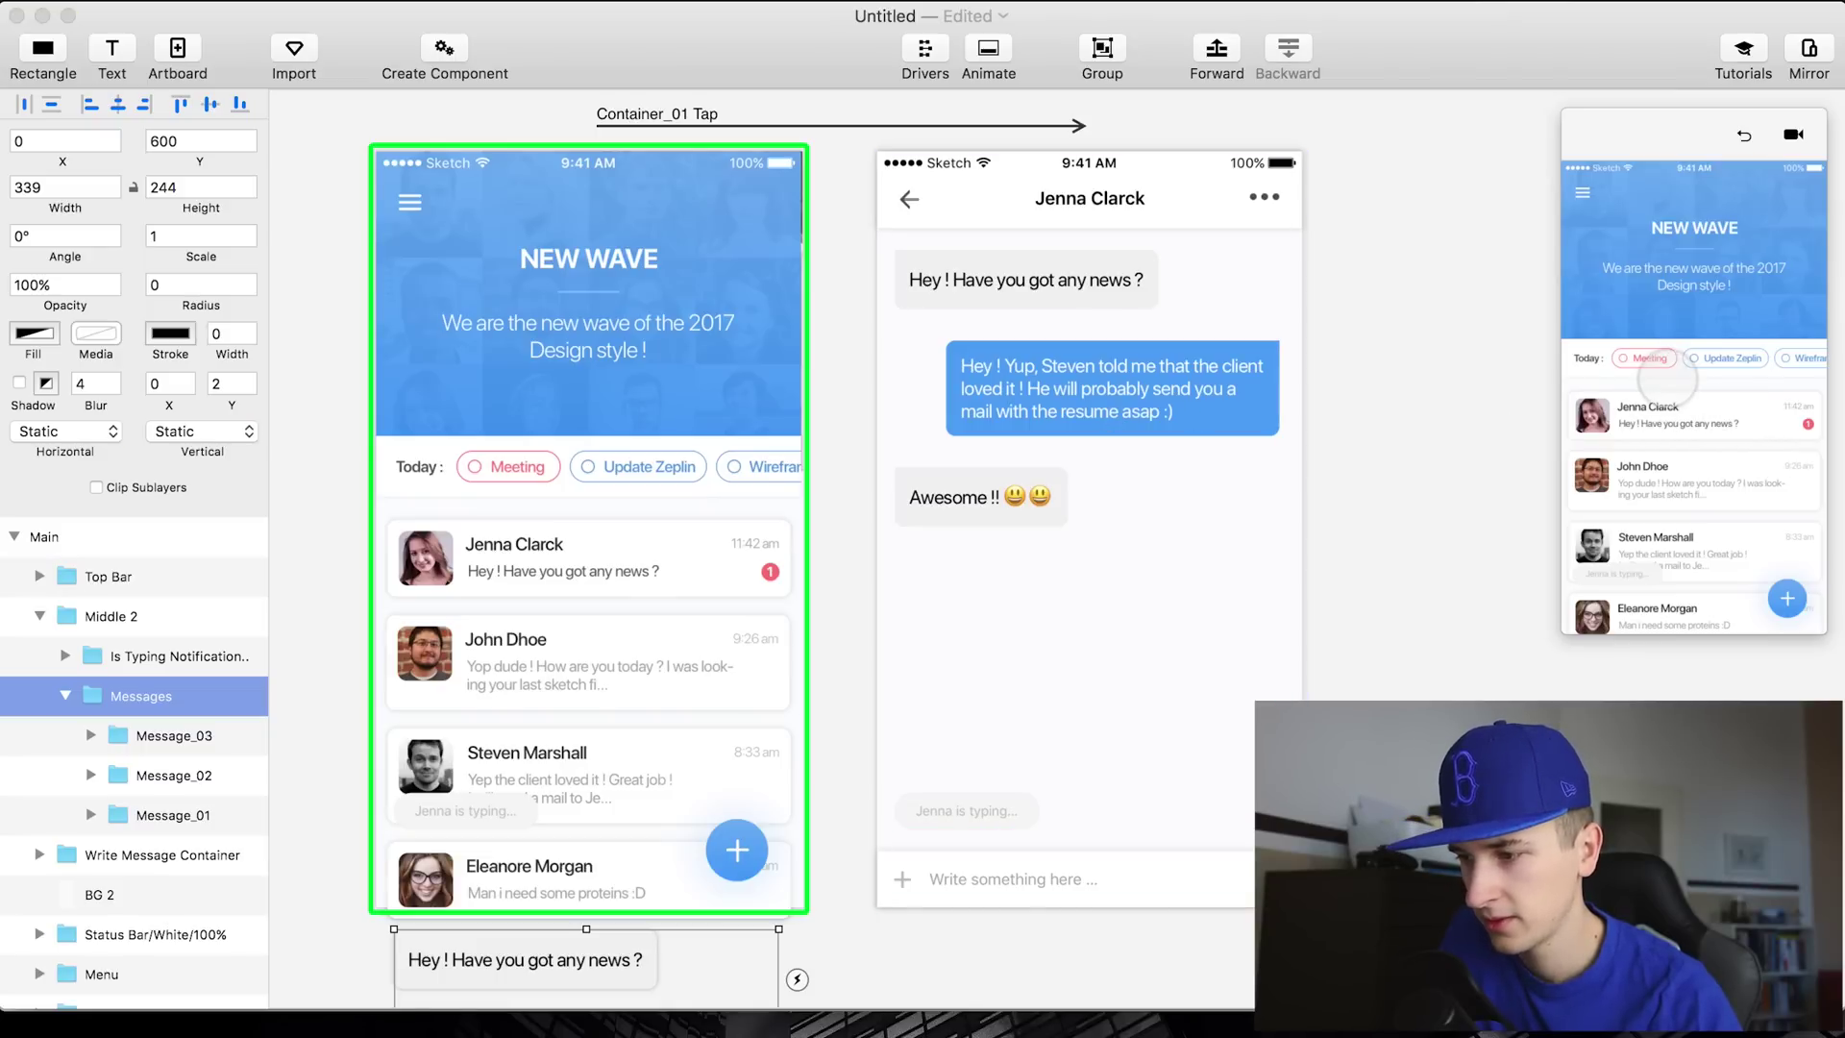
left_click(1755, 134)
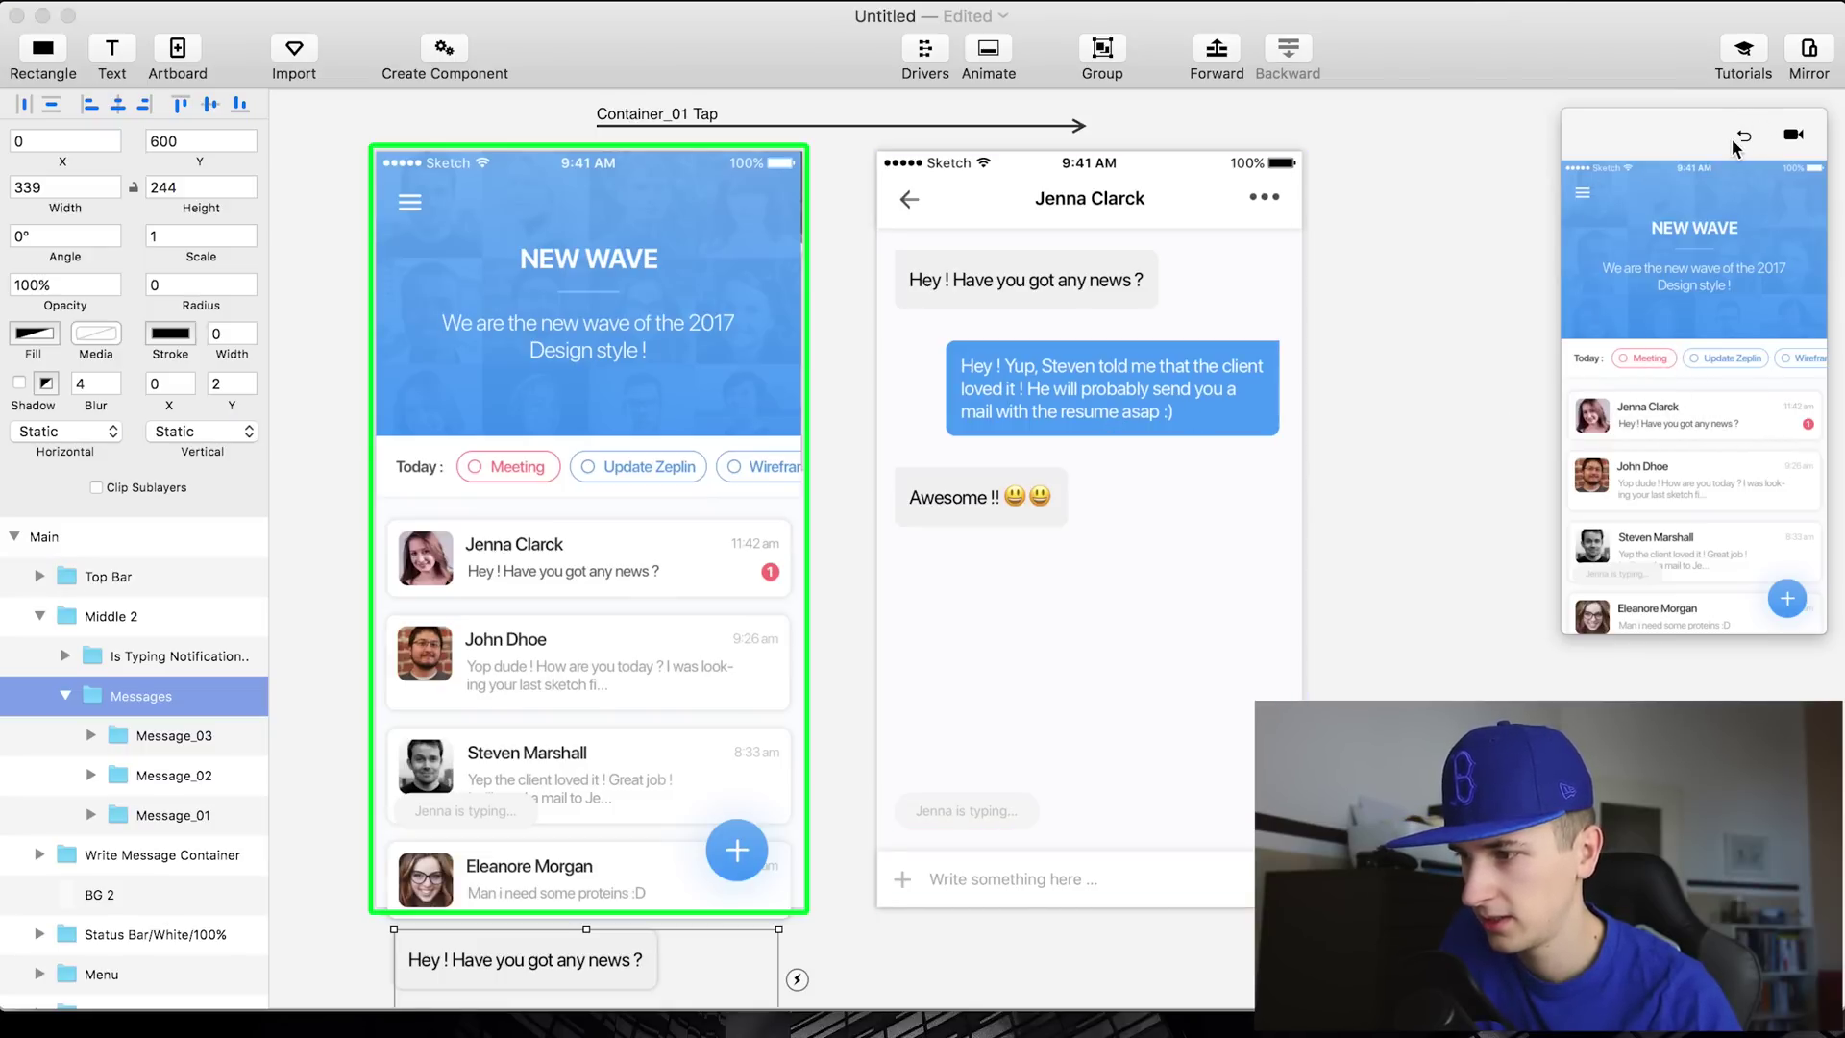
Set the opacity of the Middle 2 group in Main to 0%
left_click(678, 477)
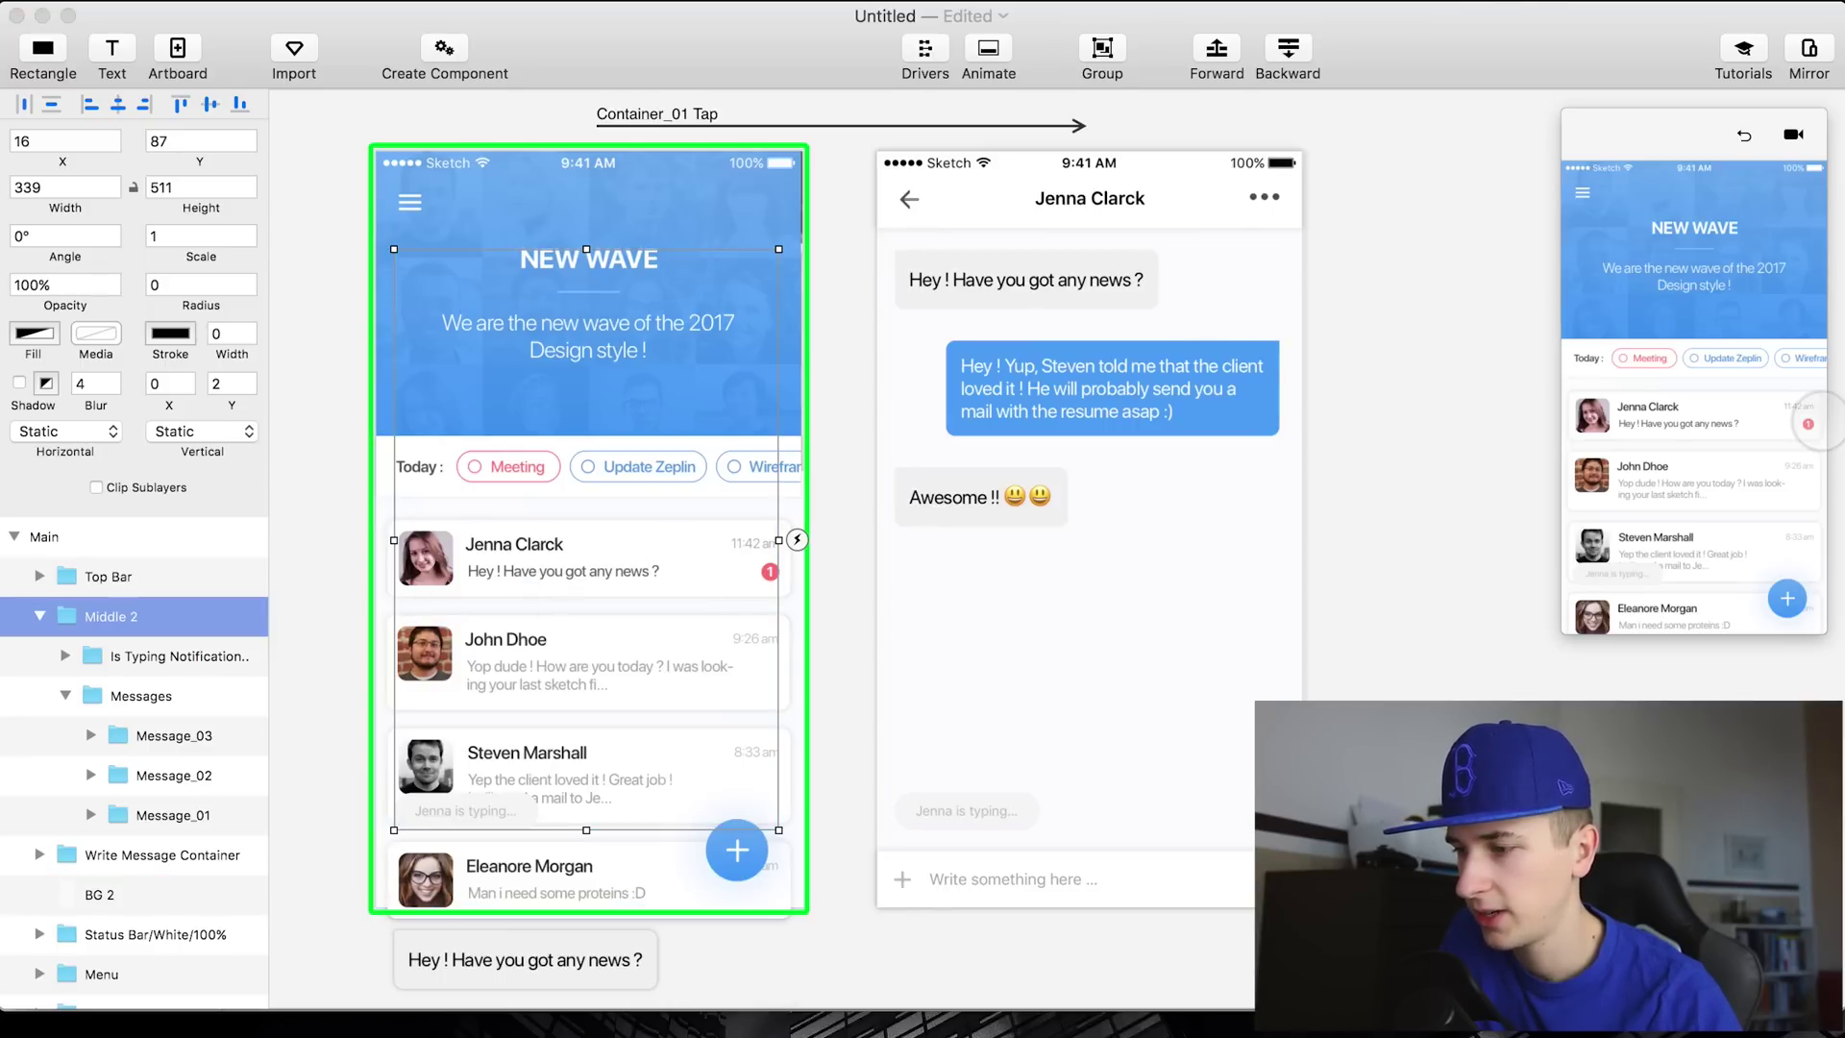
left_click(1812, 419)
left_click(1744, 135)
left_click(600, 281)
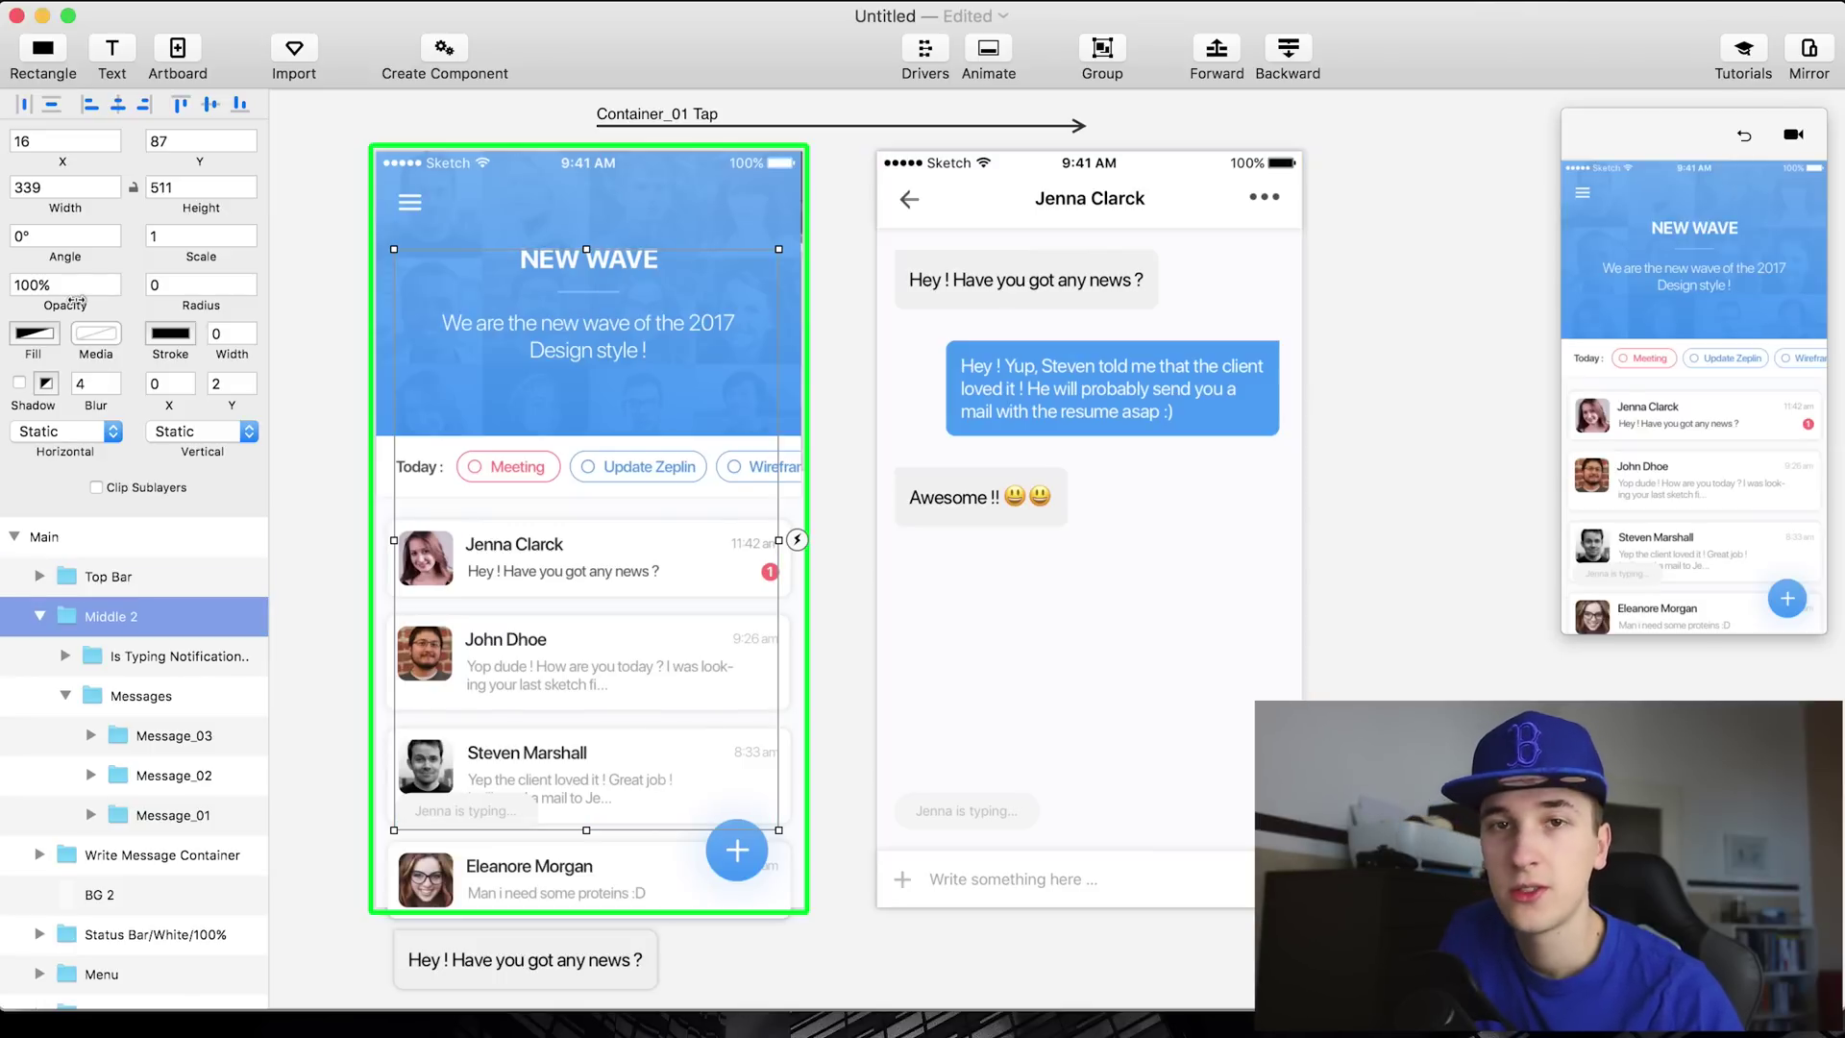
left_click_drag(77, 301, 4, 299)
Replay the tap transition to the conversation repeatedly to check how the messages slide up and fade in
left_click(1725, 144)
left_click(1701, 428)
left_click(510, 324)
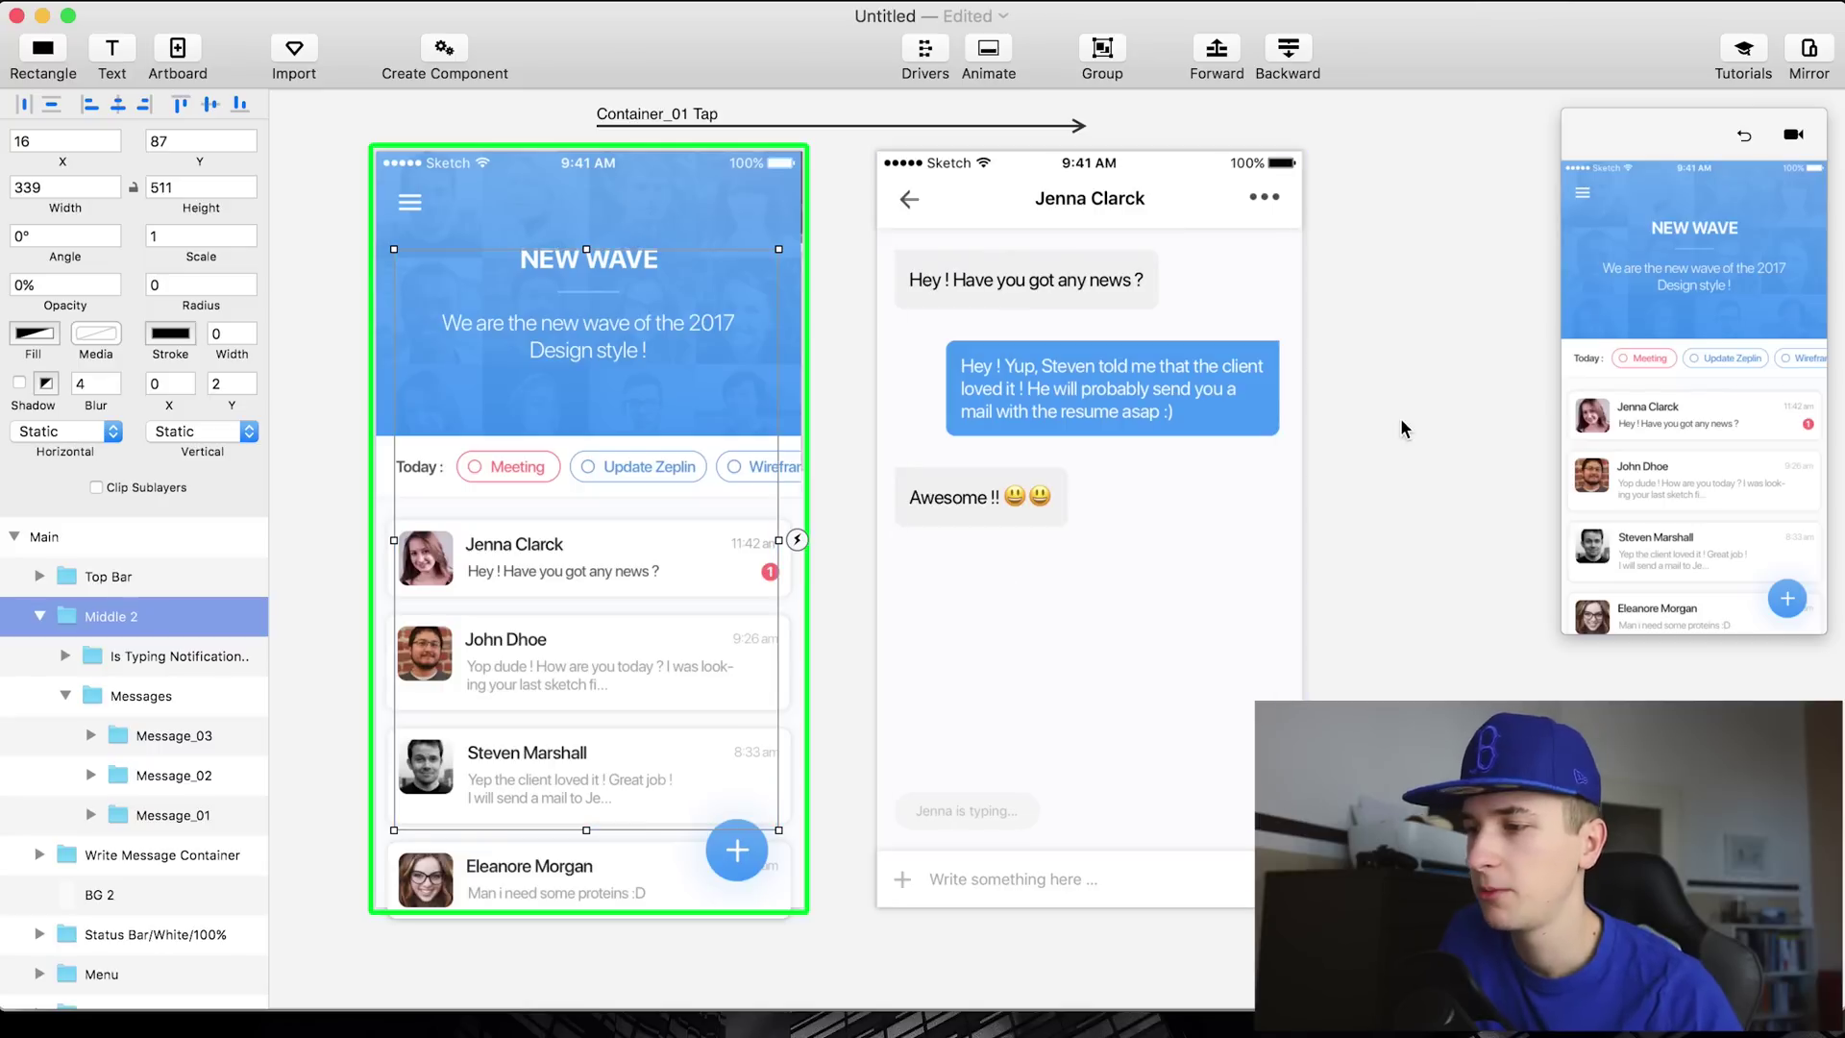
left_click(1748, 131)
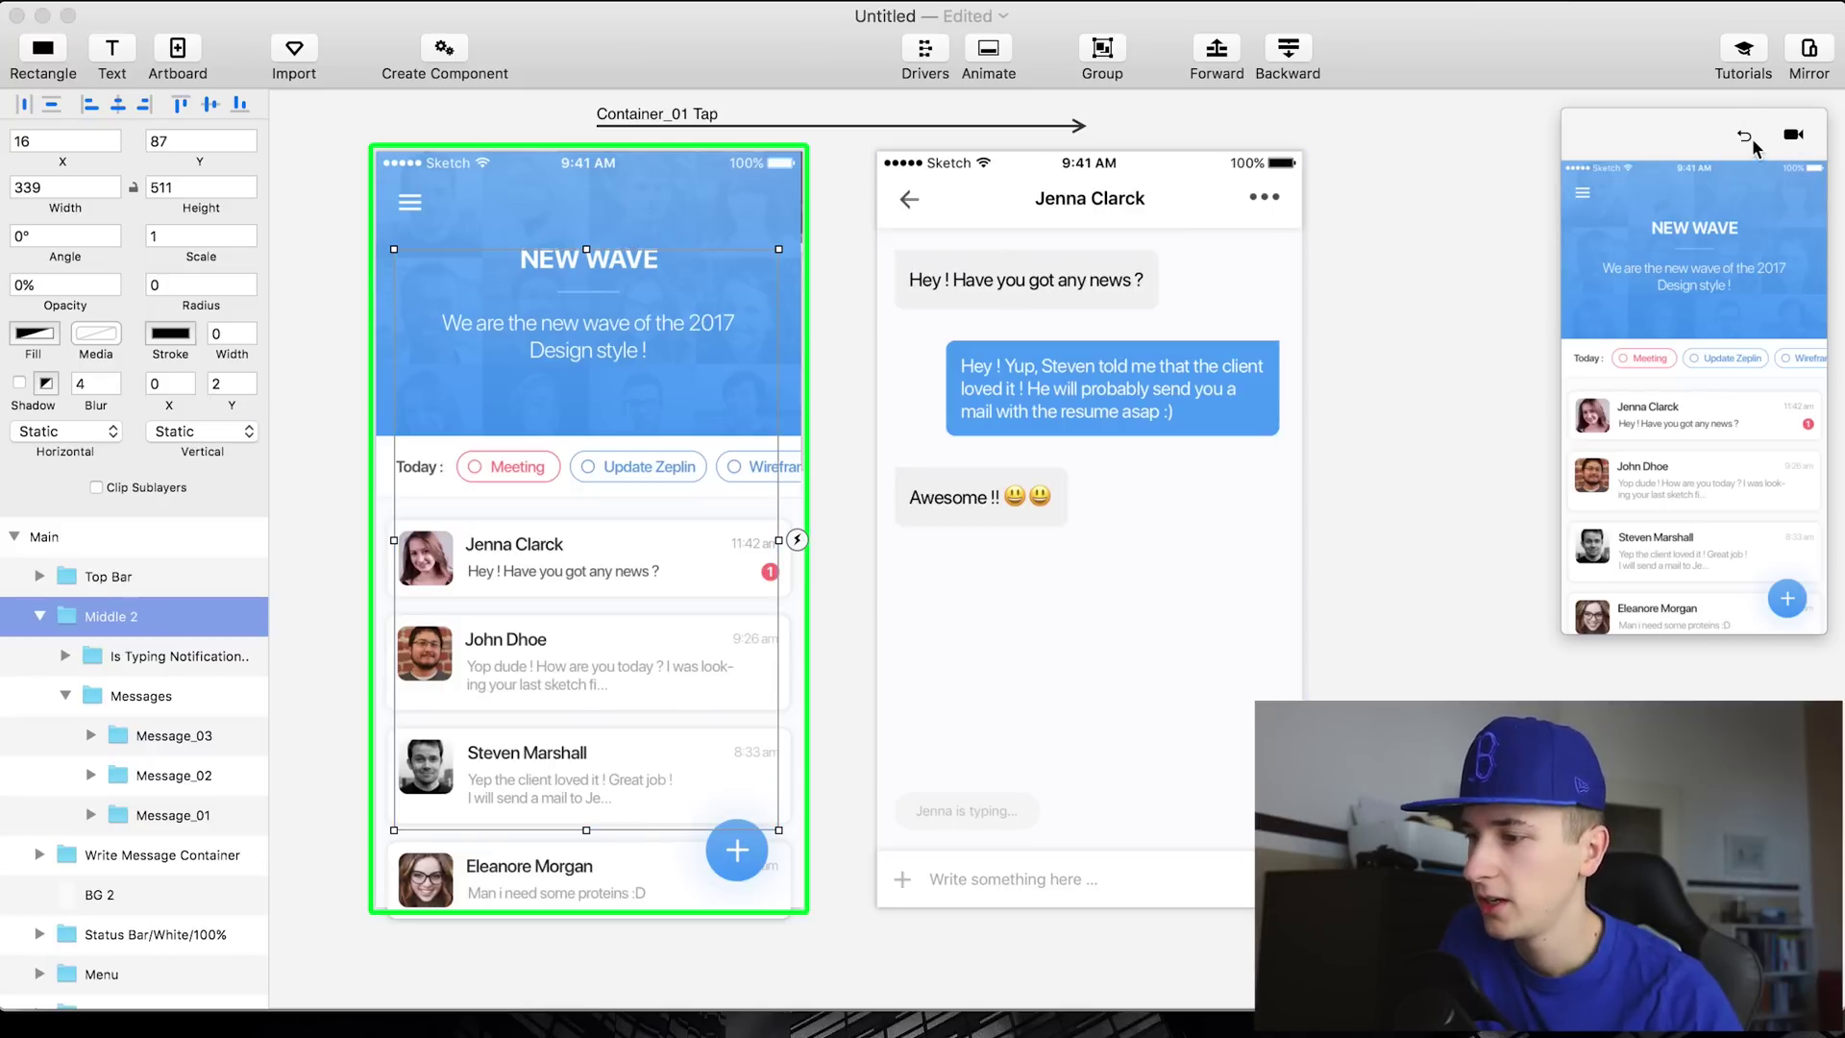
left_click(1750, 434)
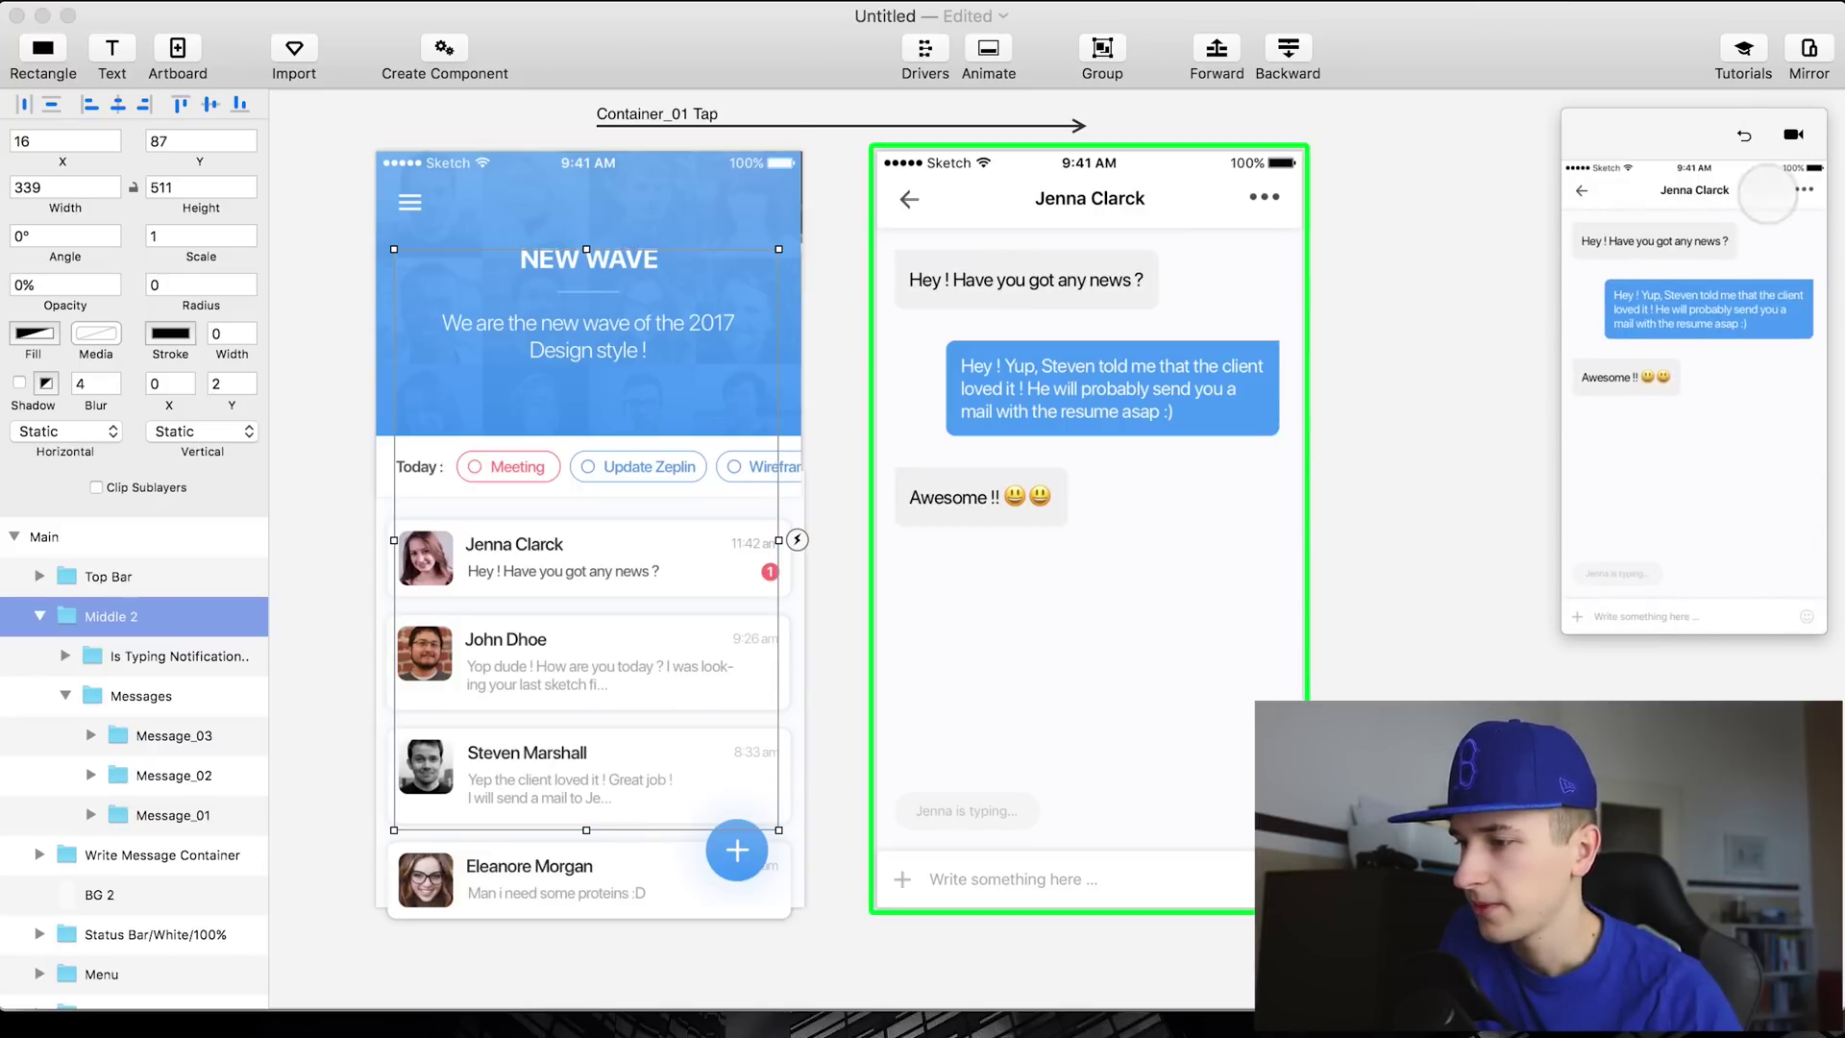
left_click(1749, 137)
left_click(1694, 430)
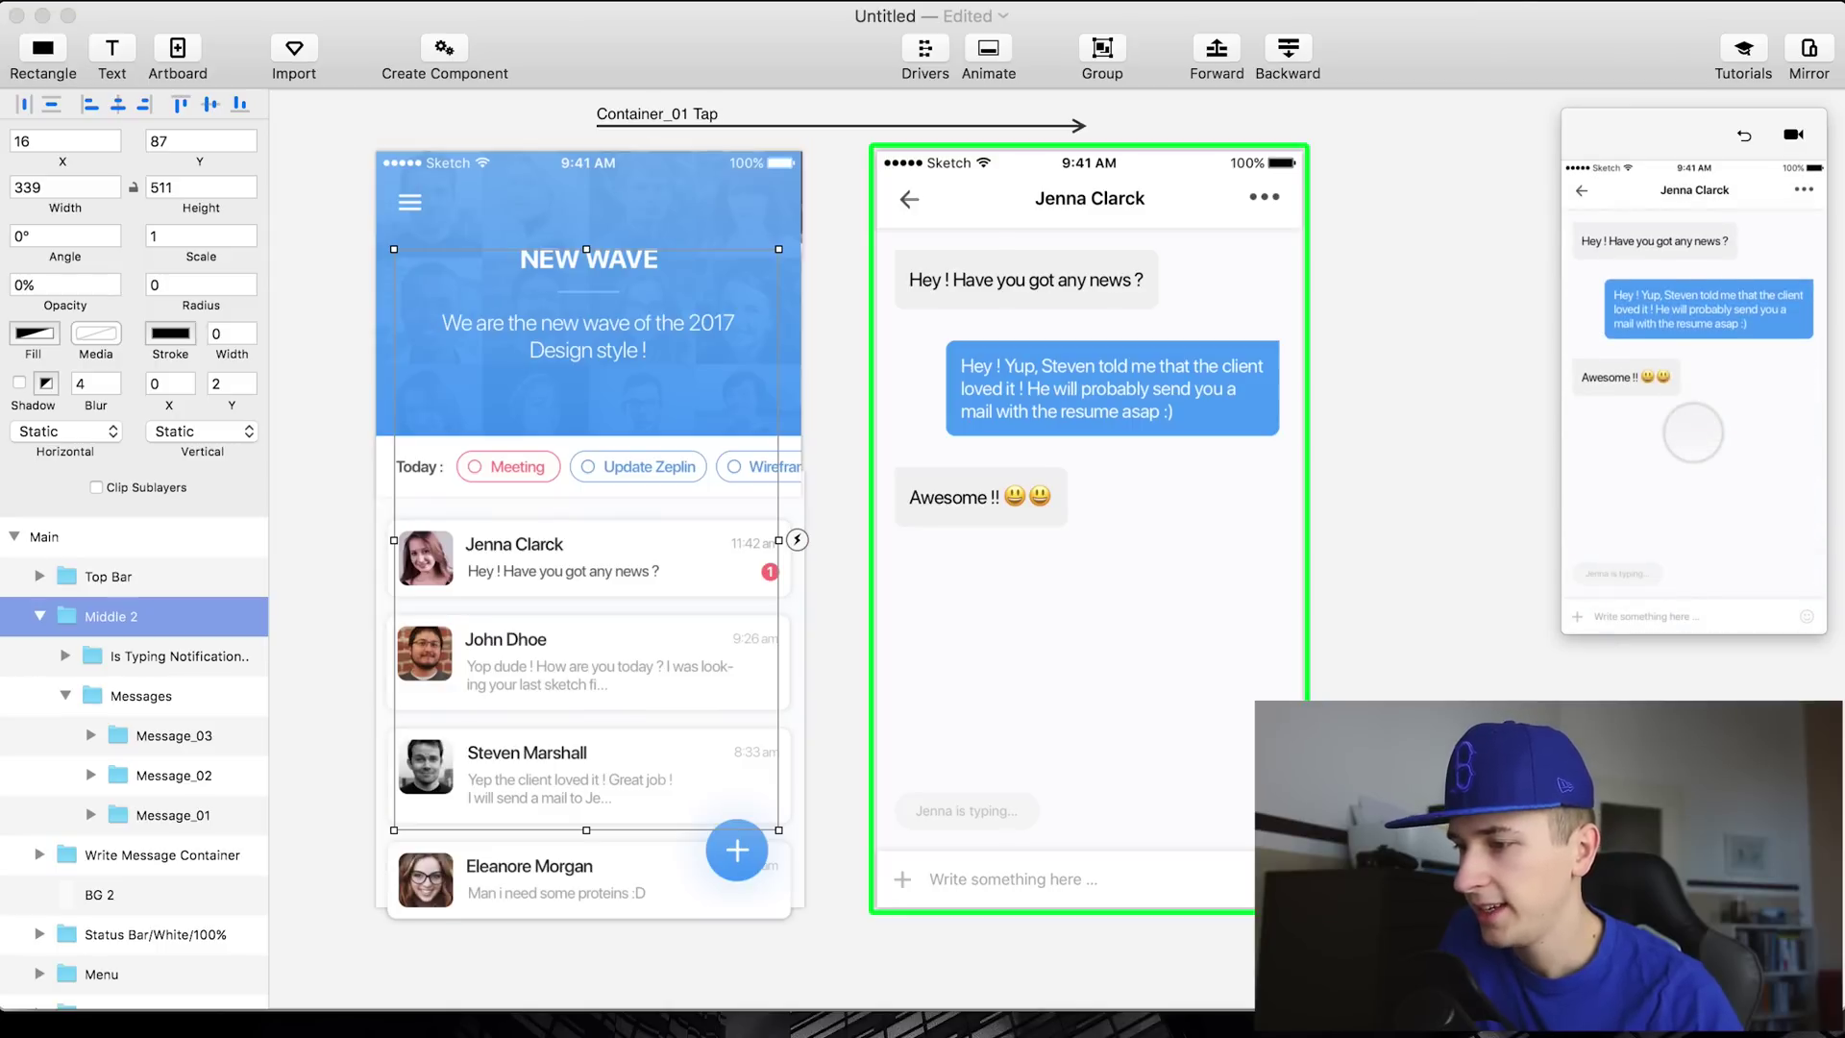
left_click(1542, 300)
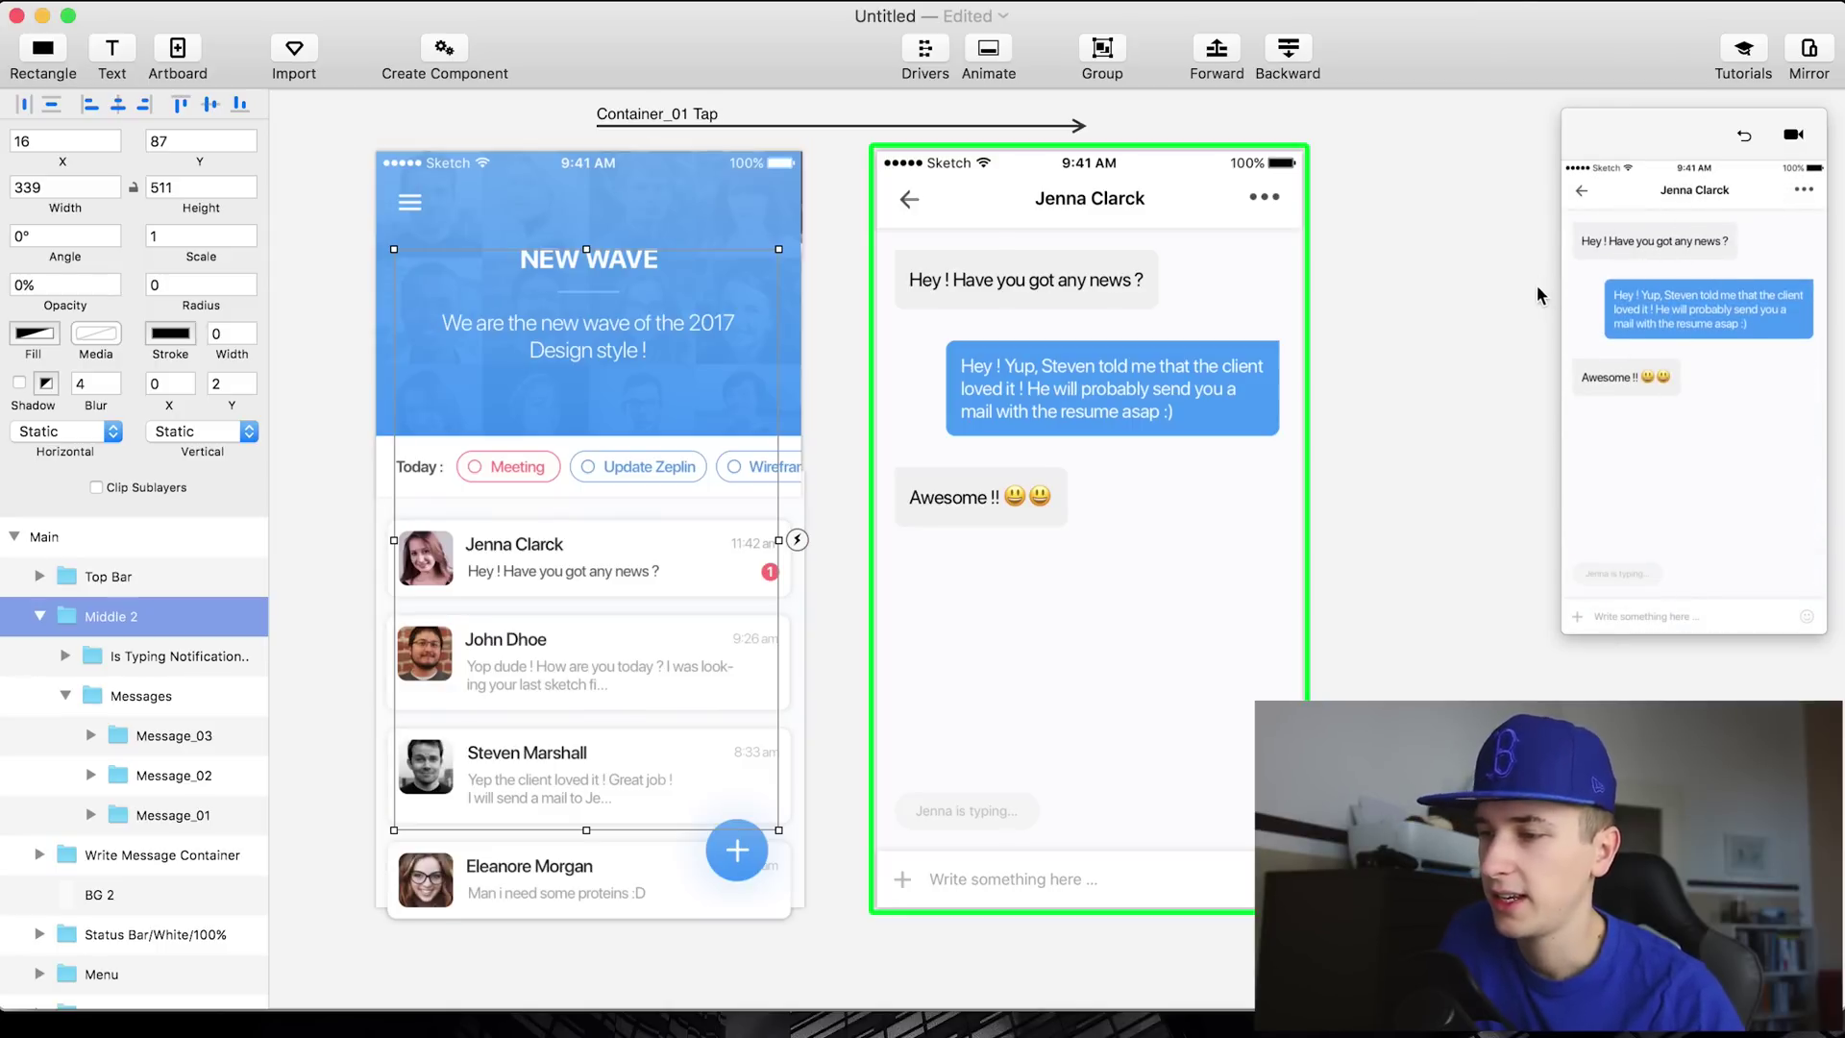
Open the animation timeline of the Container_01 Tap transition and expand the individual message groups in the Second artboard's Middle group
left_click(970, 126)
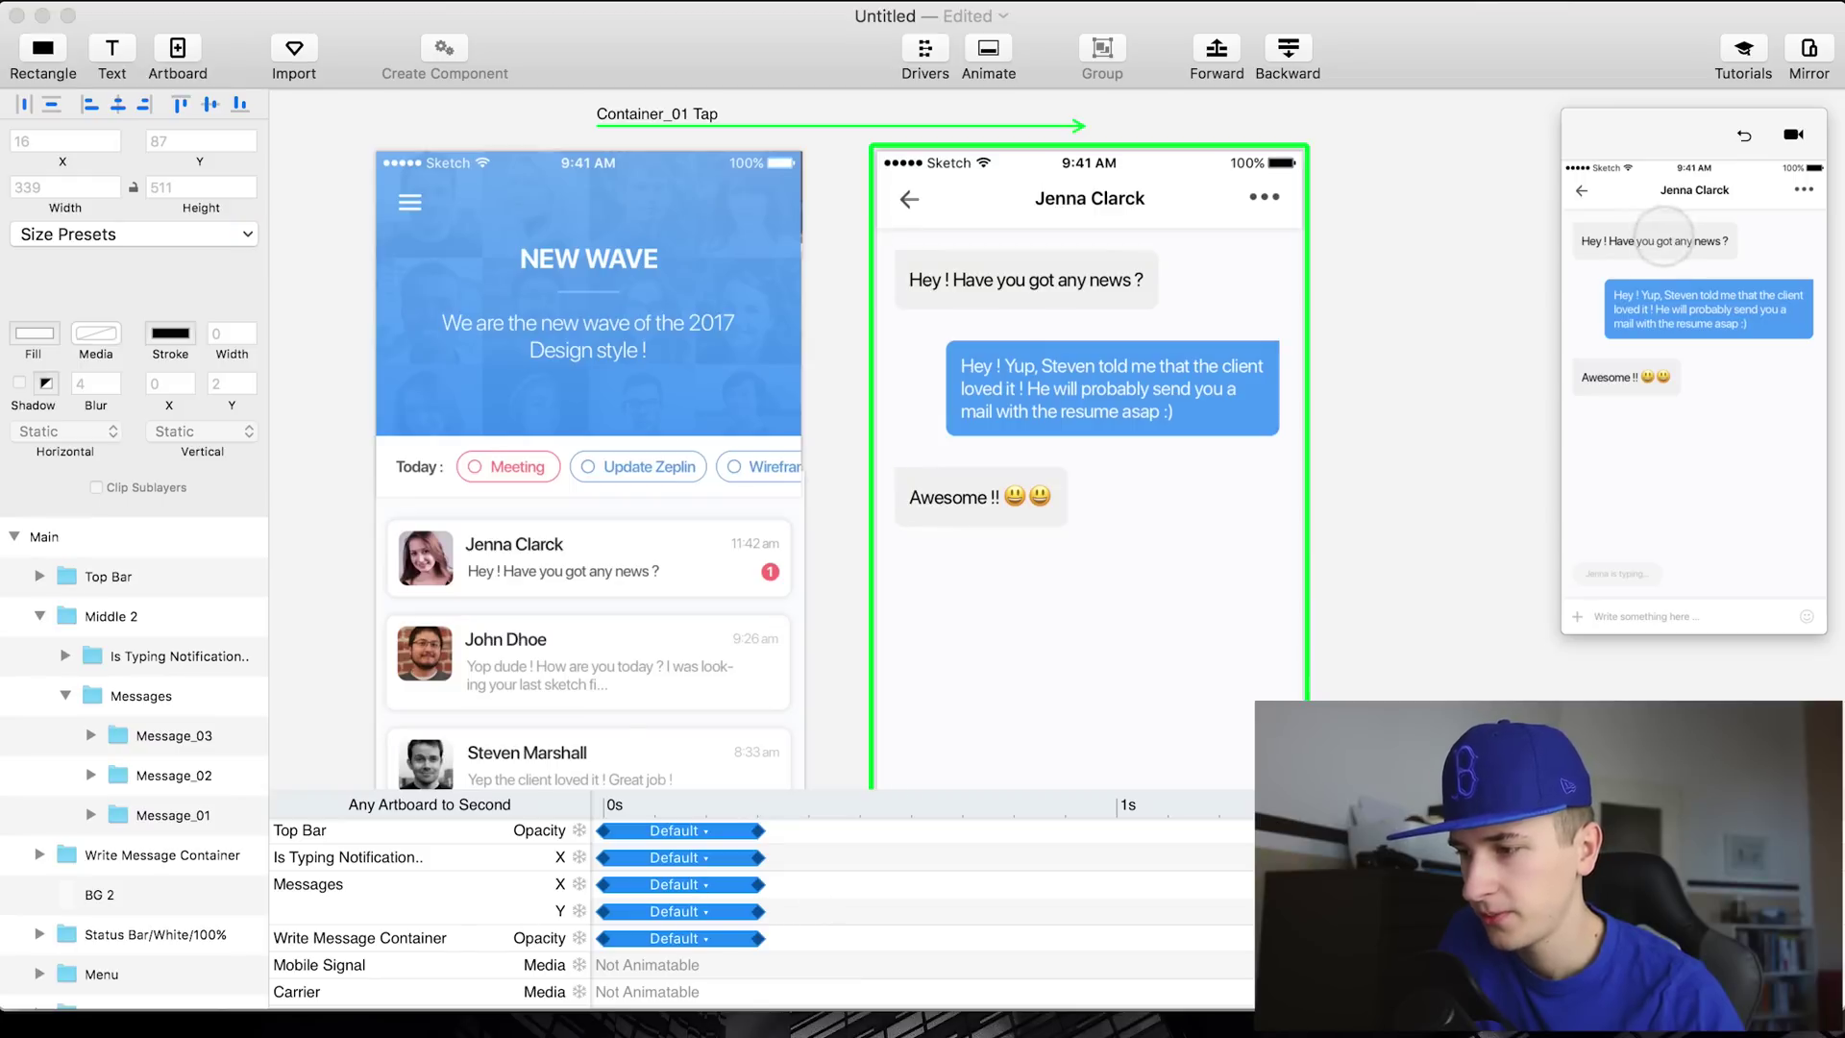
left_click(1019, 292)
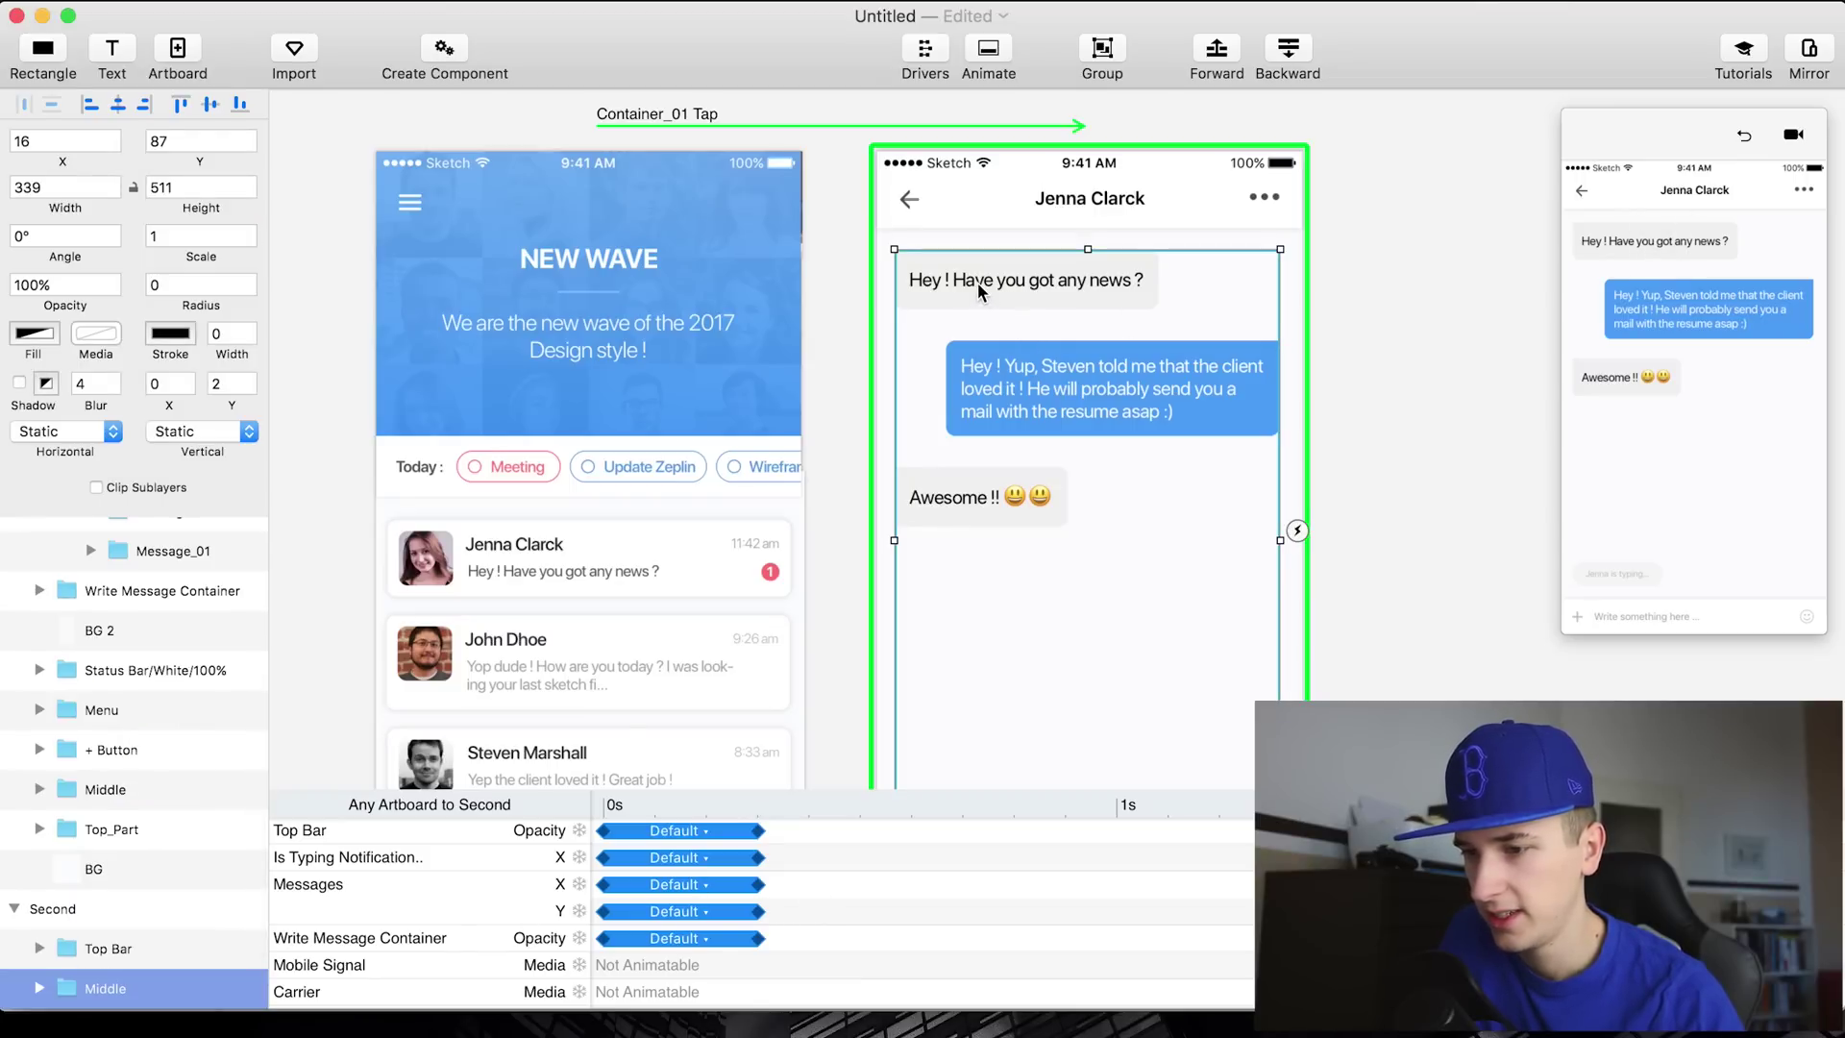
double_click(977, 282)
left_click(122, 728)
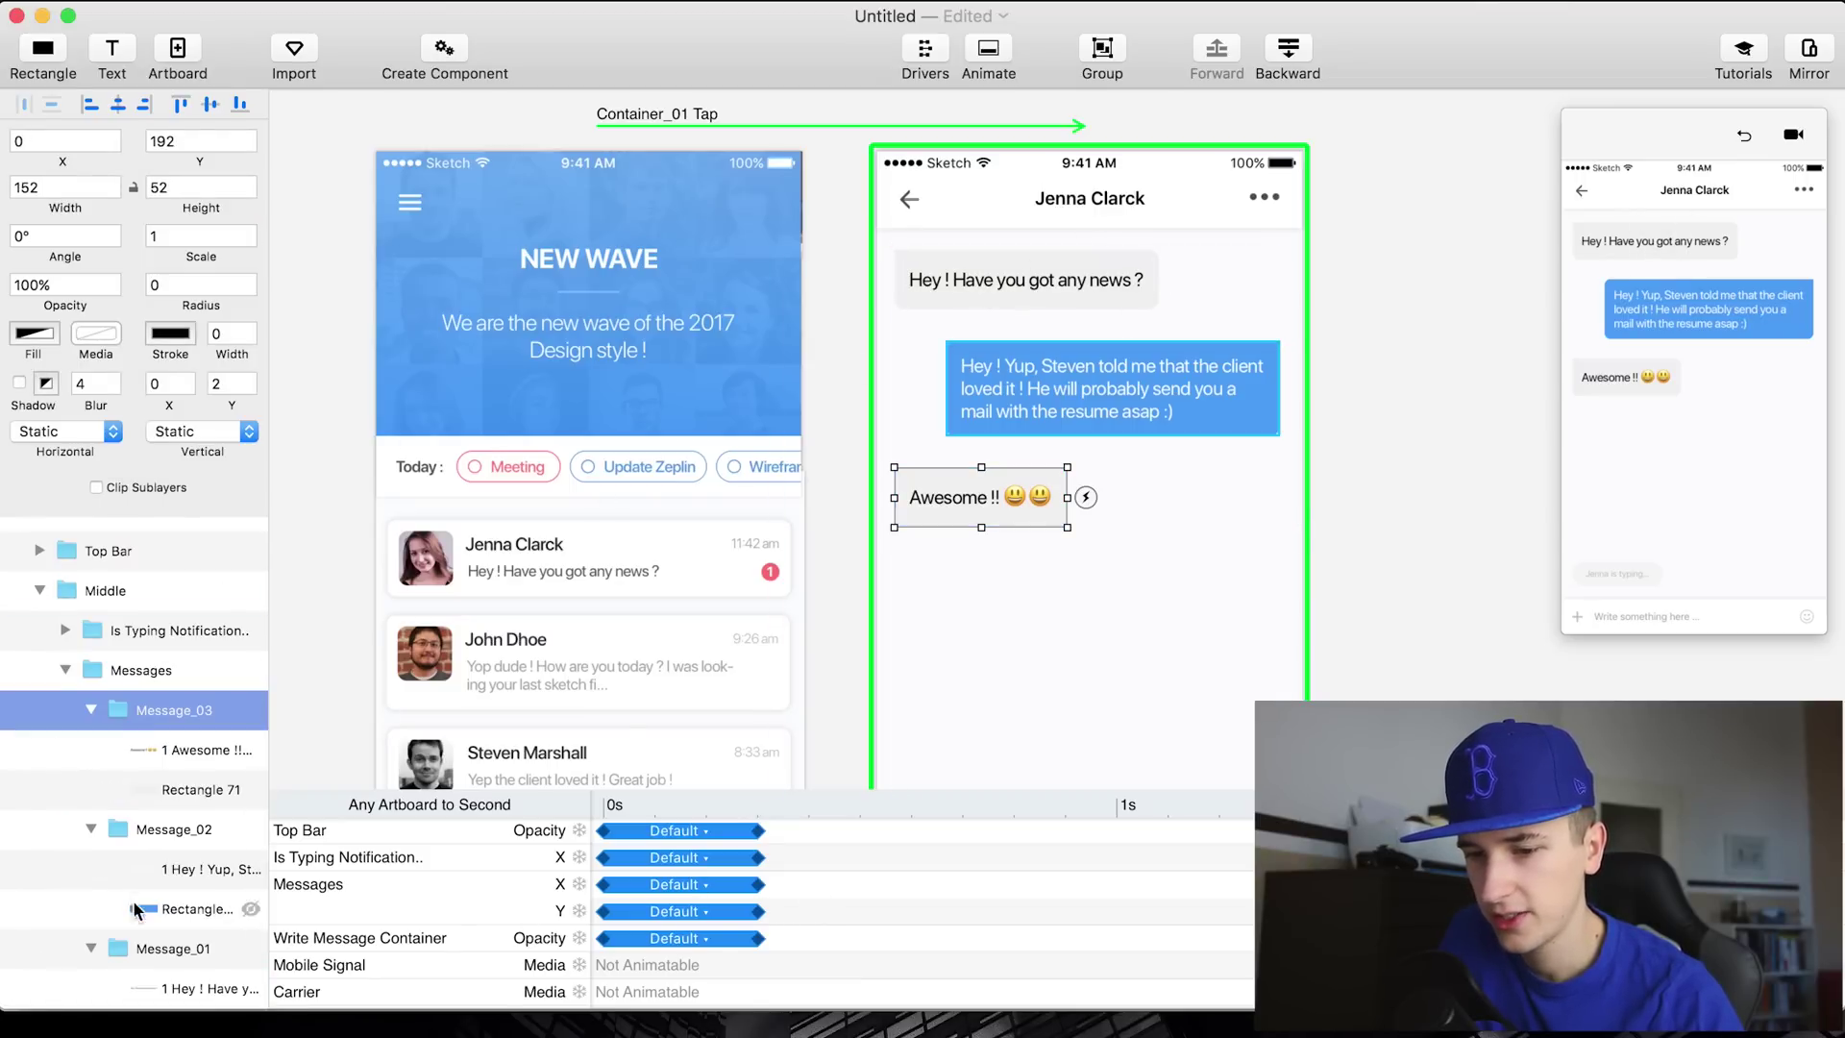
left_click(157, 950)
Examine the transition's animated properties in the timeline, including the X and Y keyframes of the Messages group
scroll(694, 915, "down", 10)
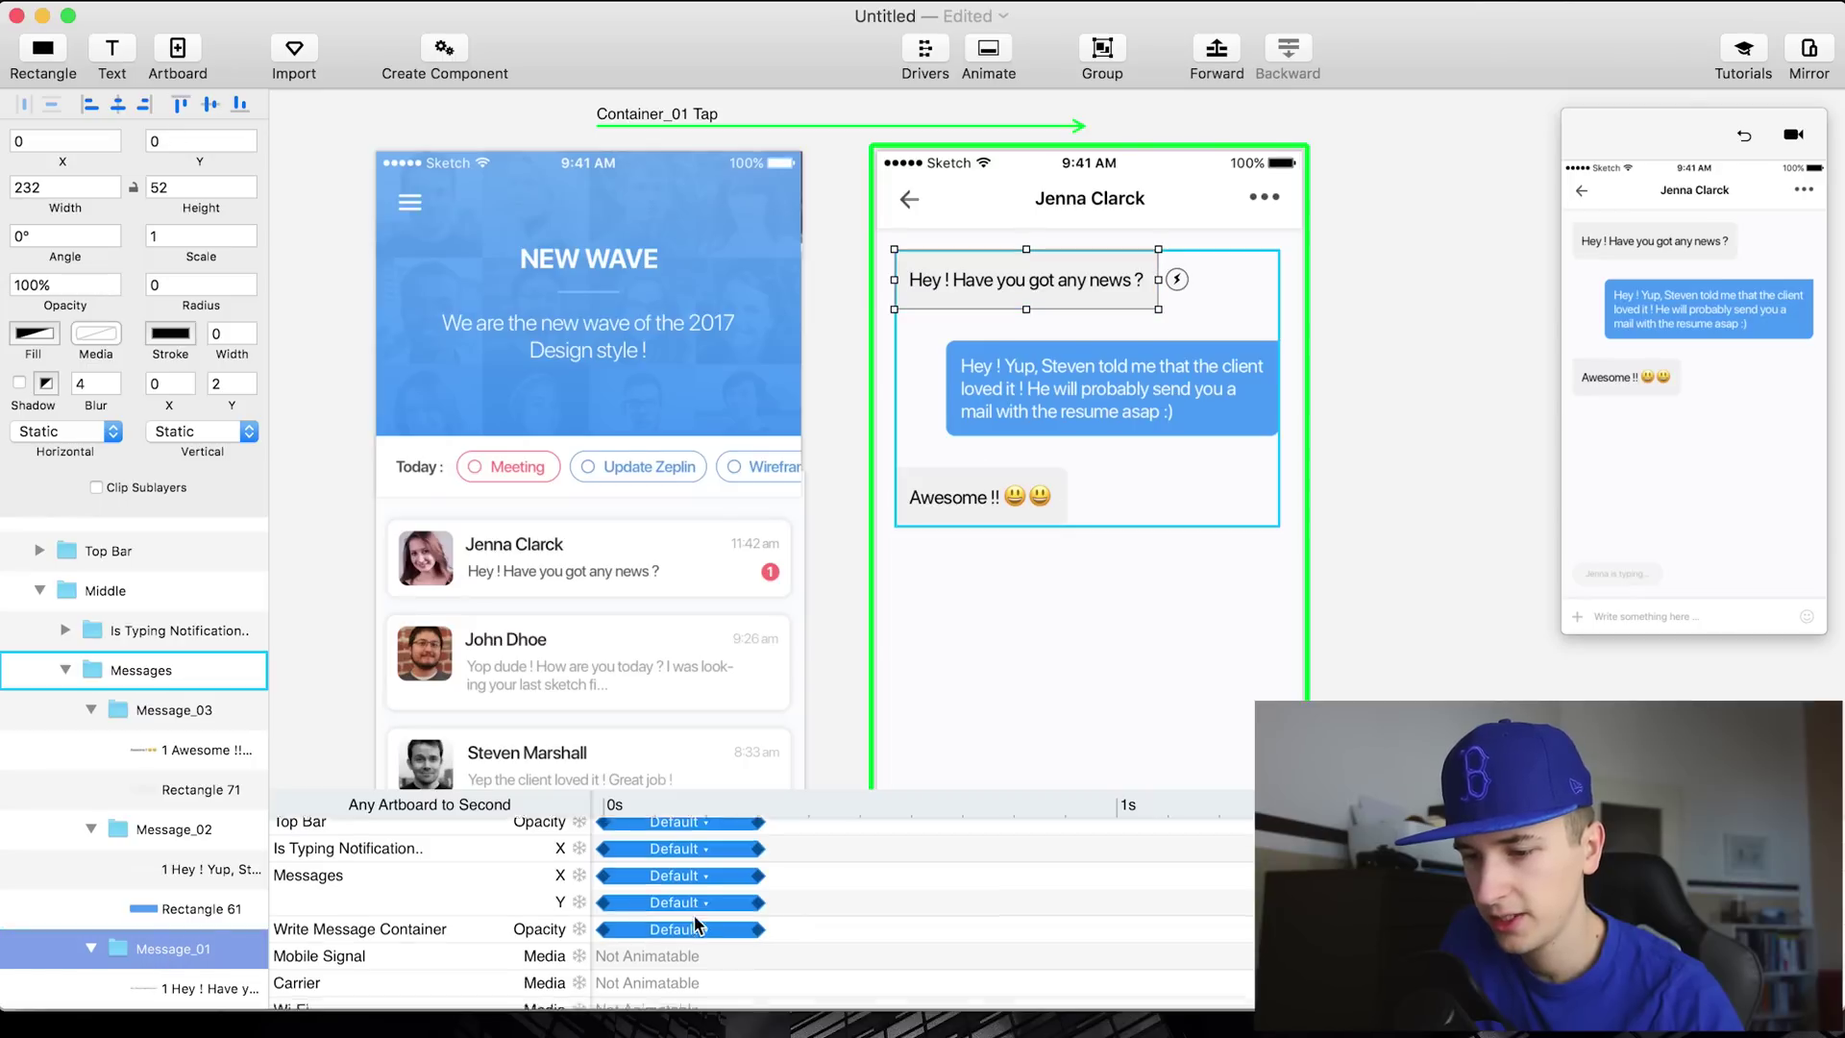
scroll(694, 914, "up", 8)
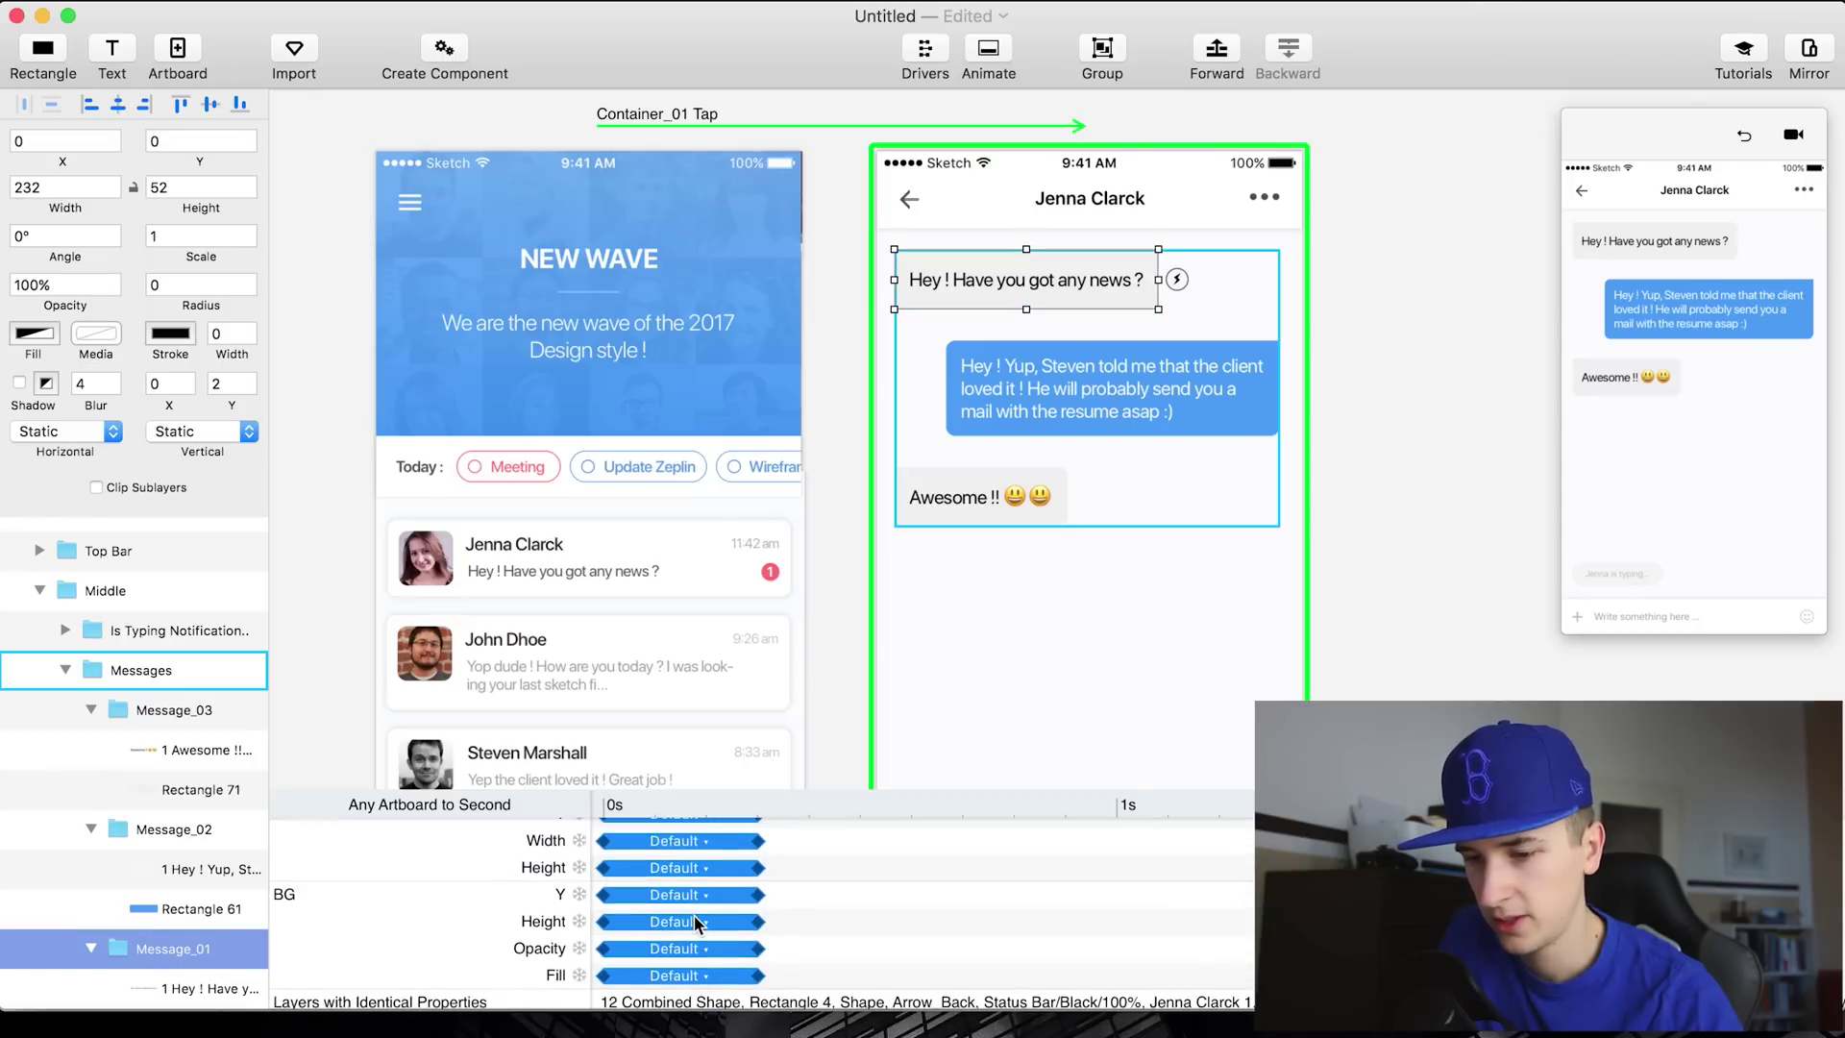
scroll(694, 915, "up", 3)
scroll(694, 915, "down", 5)
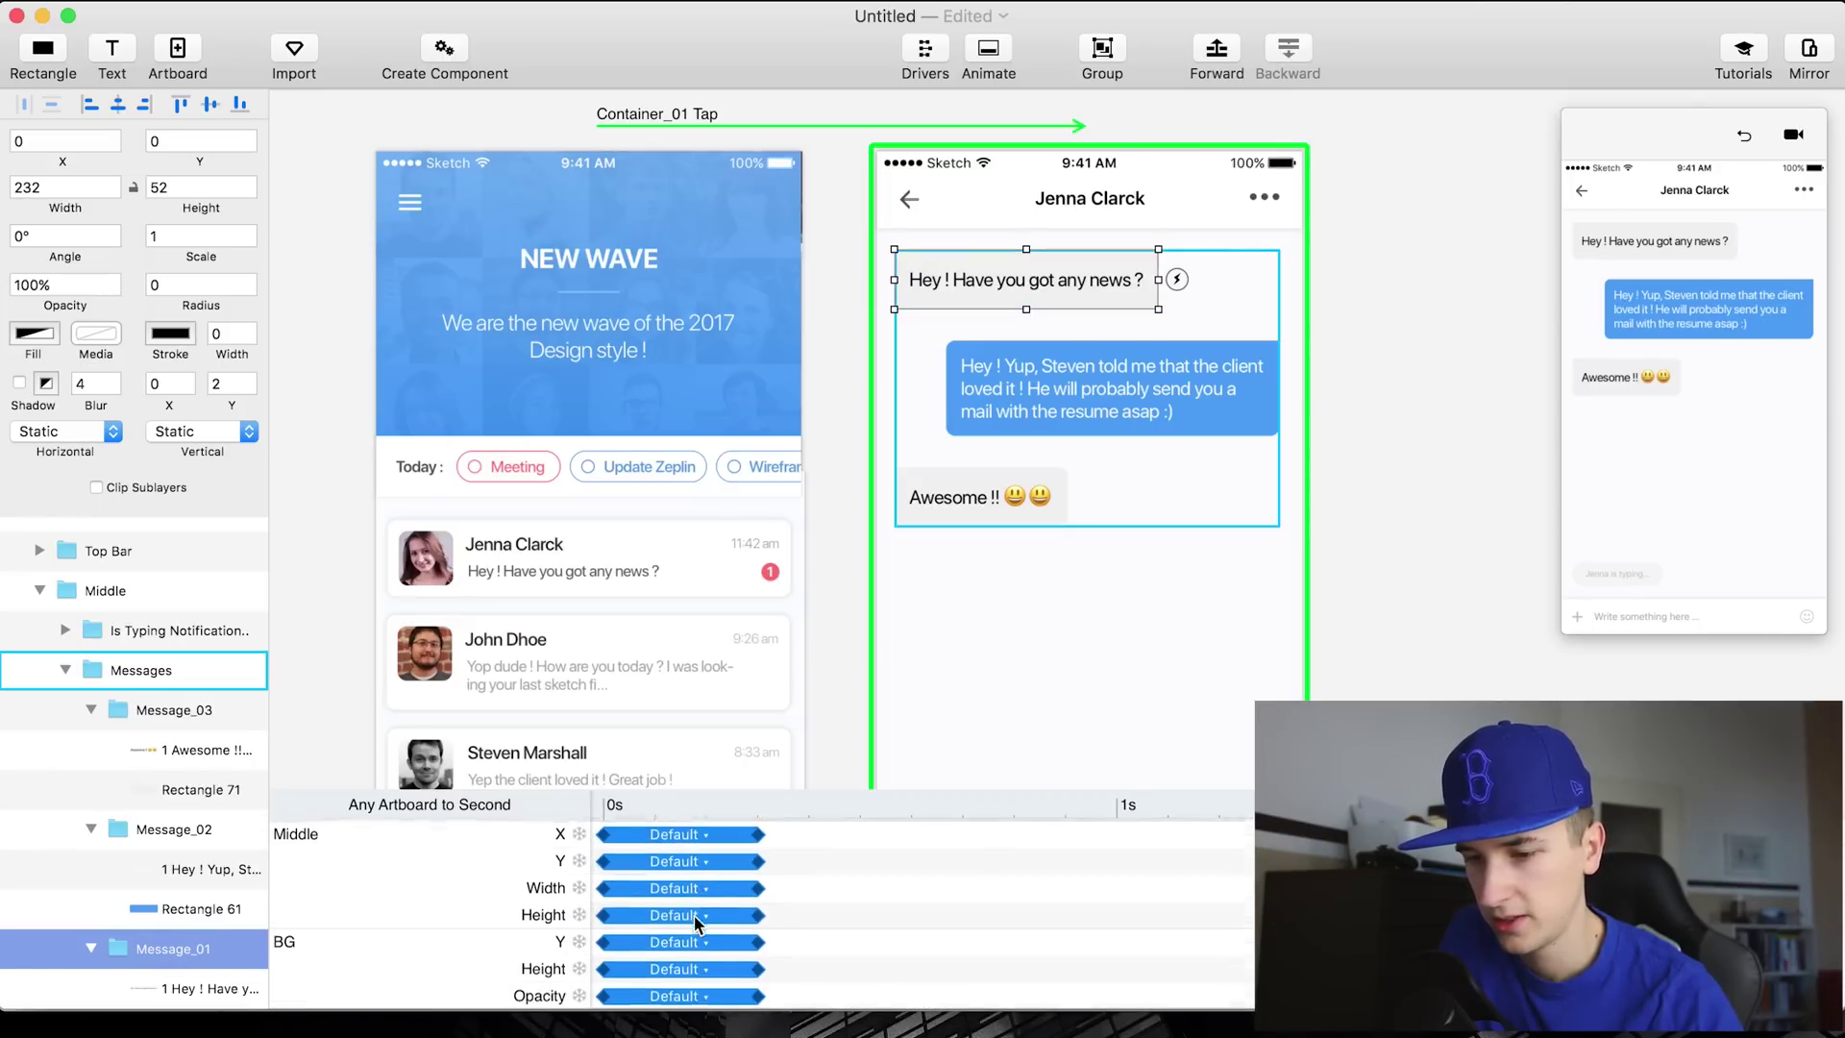
scroll(694, 915, "up", 4)
scroll(694, 915, "up", 5)
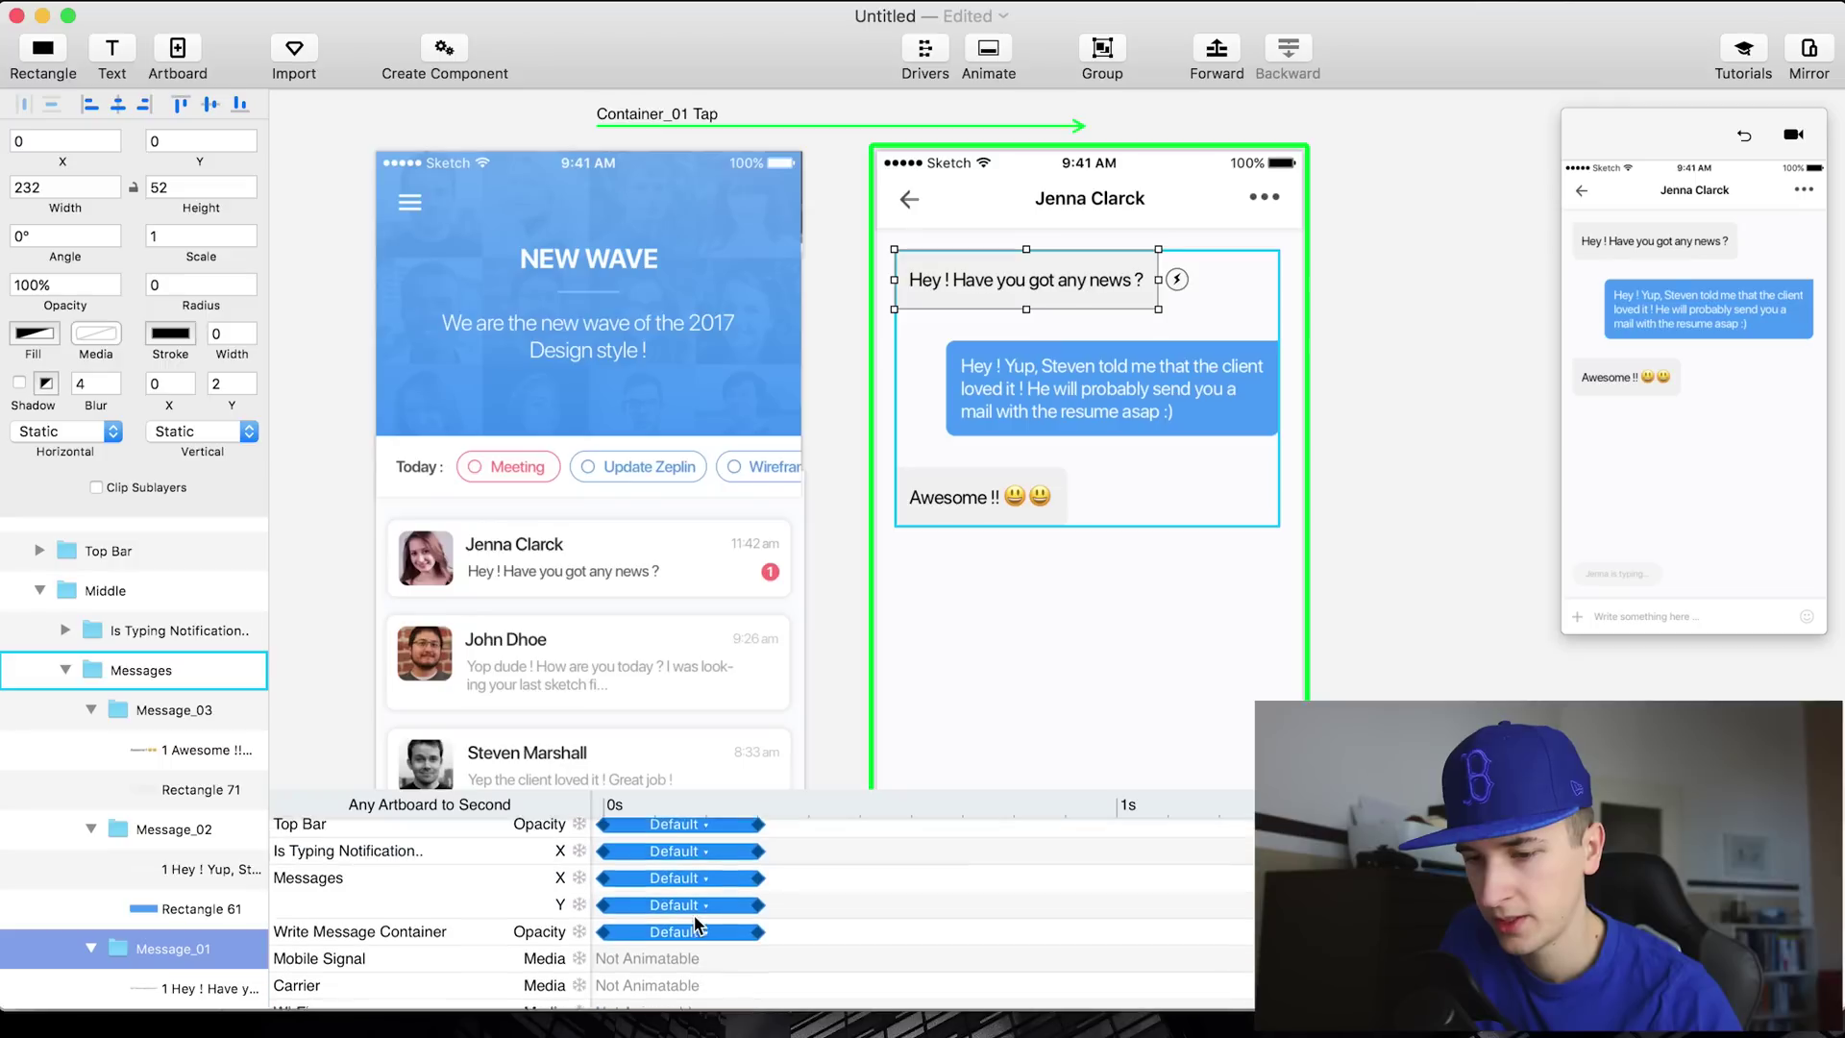
mouse_move(652, 892)
left_mouse_down()
mouse_move(690, 880)
mouse_move(630, 888)
left_mouse_up()
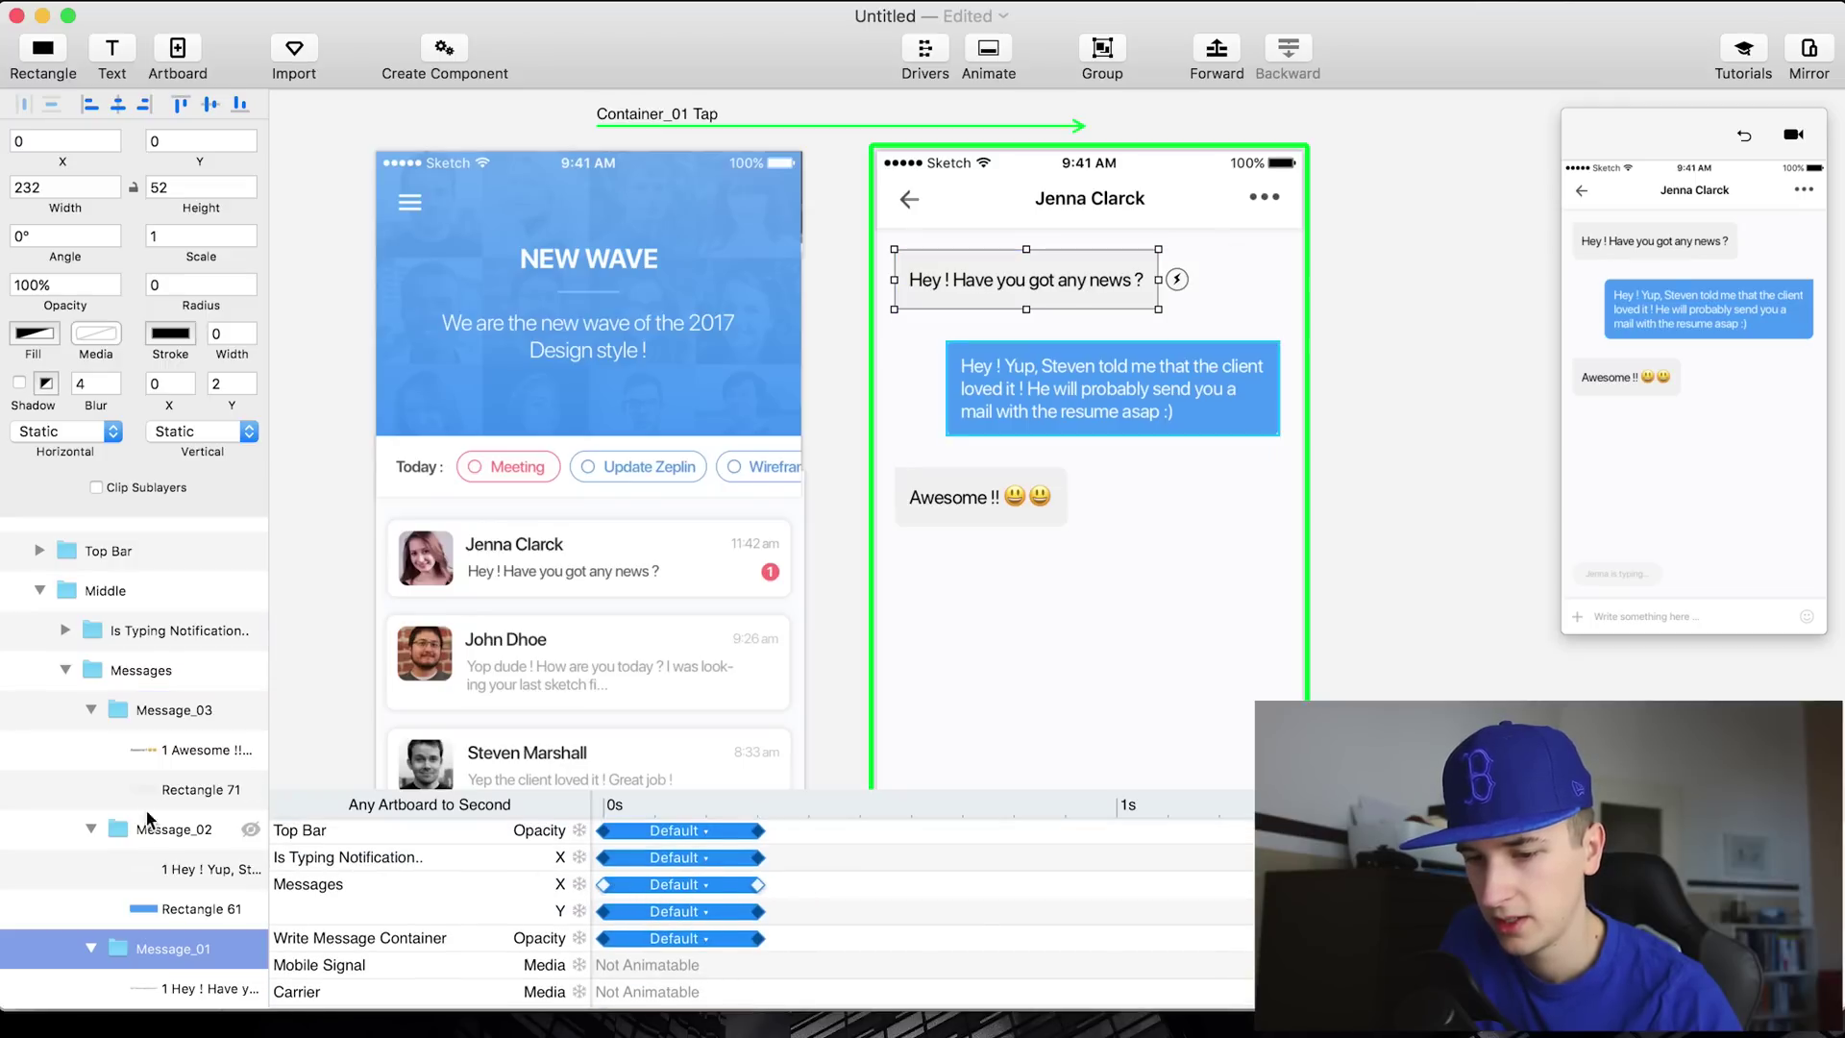
Inspect the Second artboard's Messages group and its layers, comparing the conversation with the Main artboard
scroll(197, 826, "down", 2)
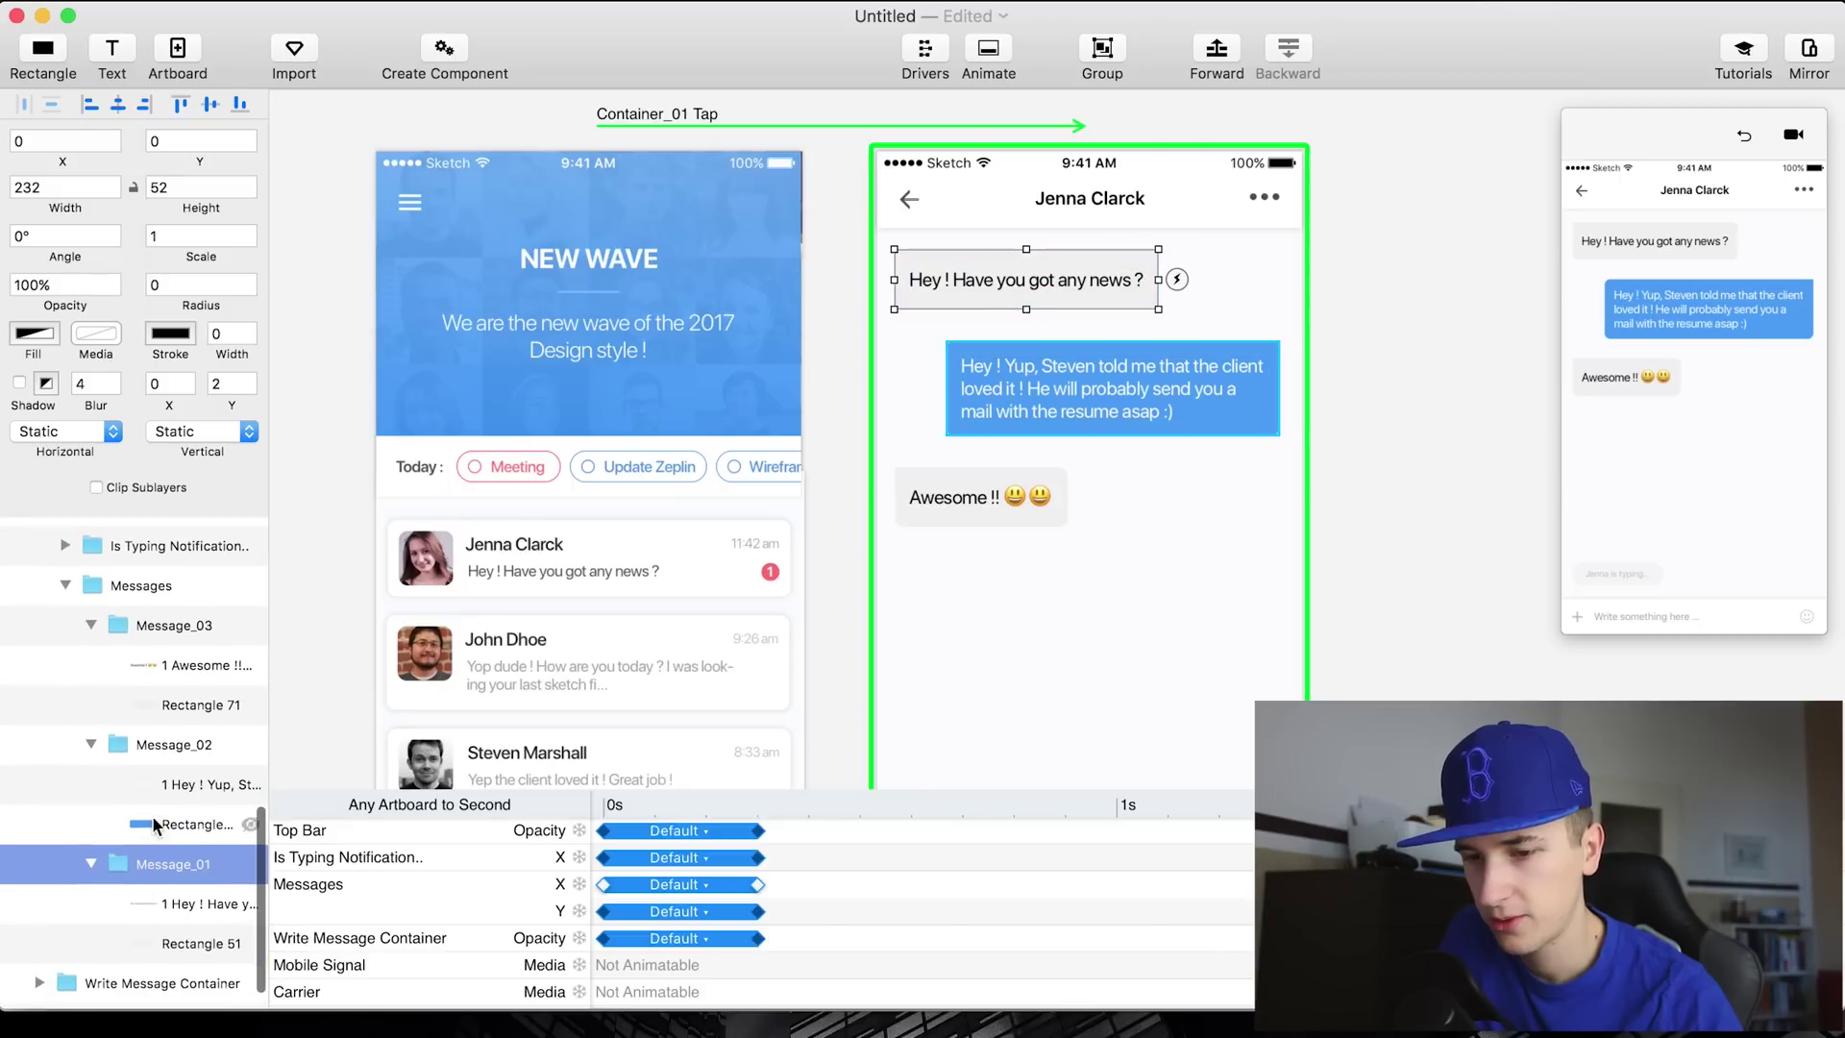
left_click(134, 585)
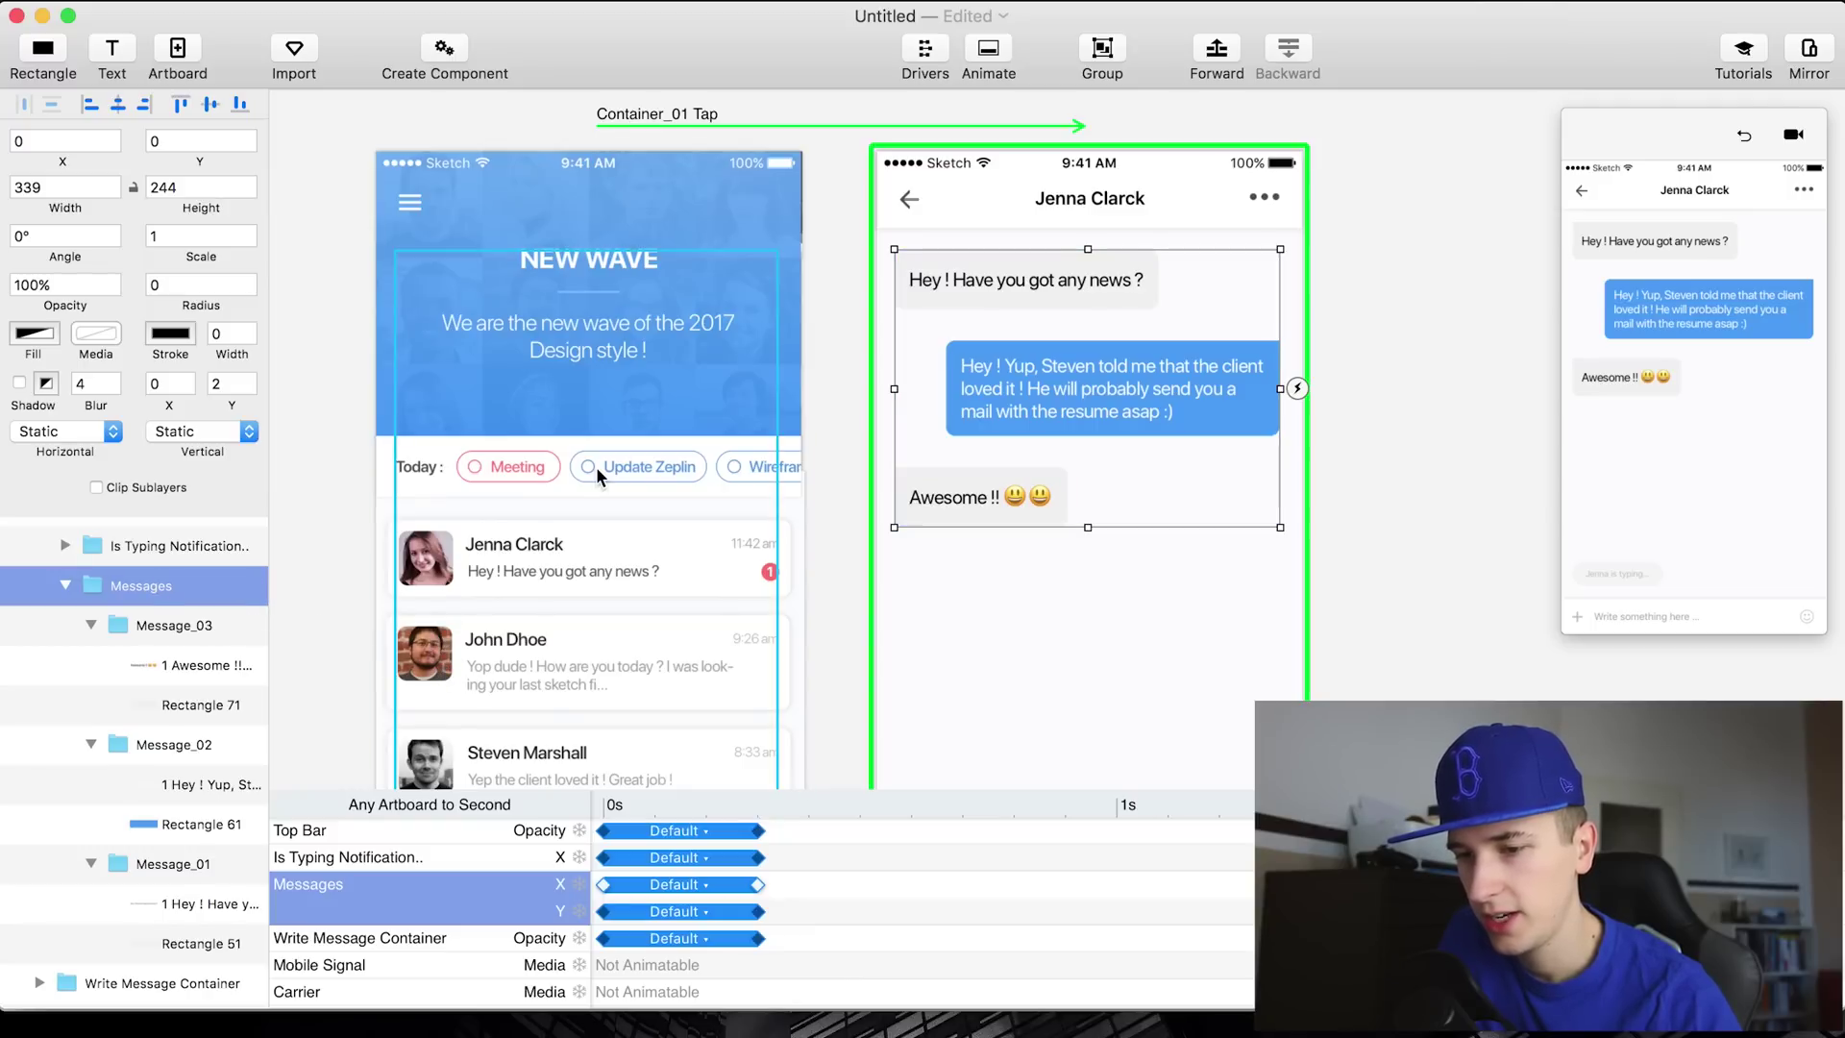
scroll(596, 465, "down", 5)
scroll(595, 465, "left", 5)
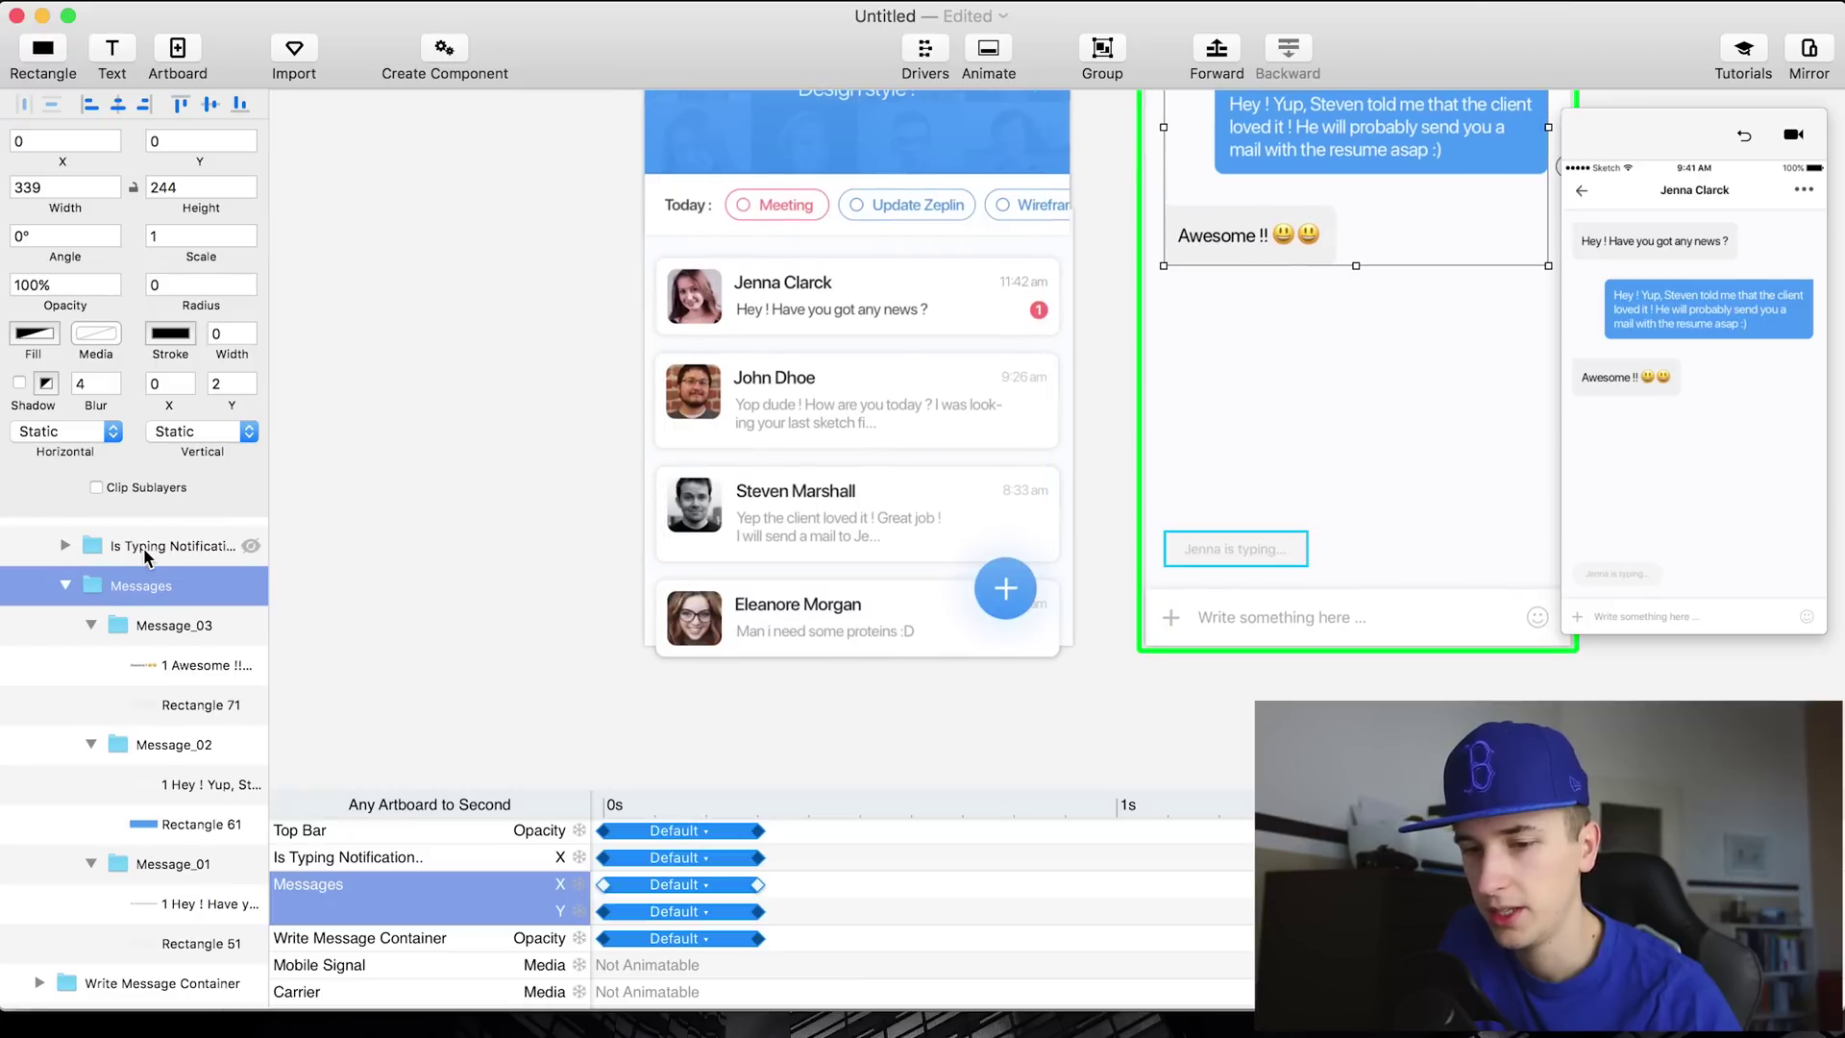
scroll(145, 553, "up", 2)
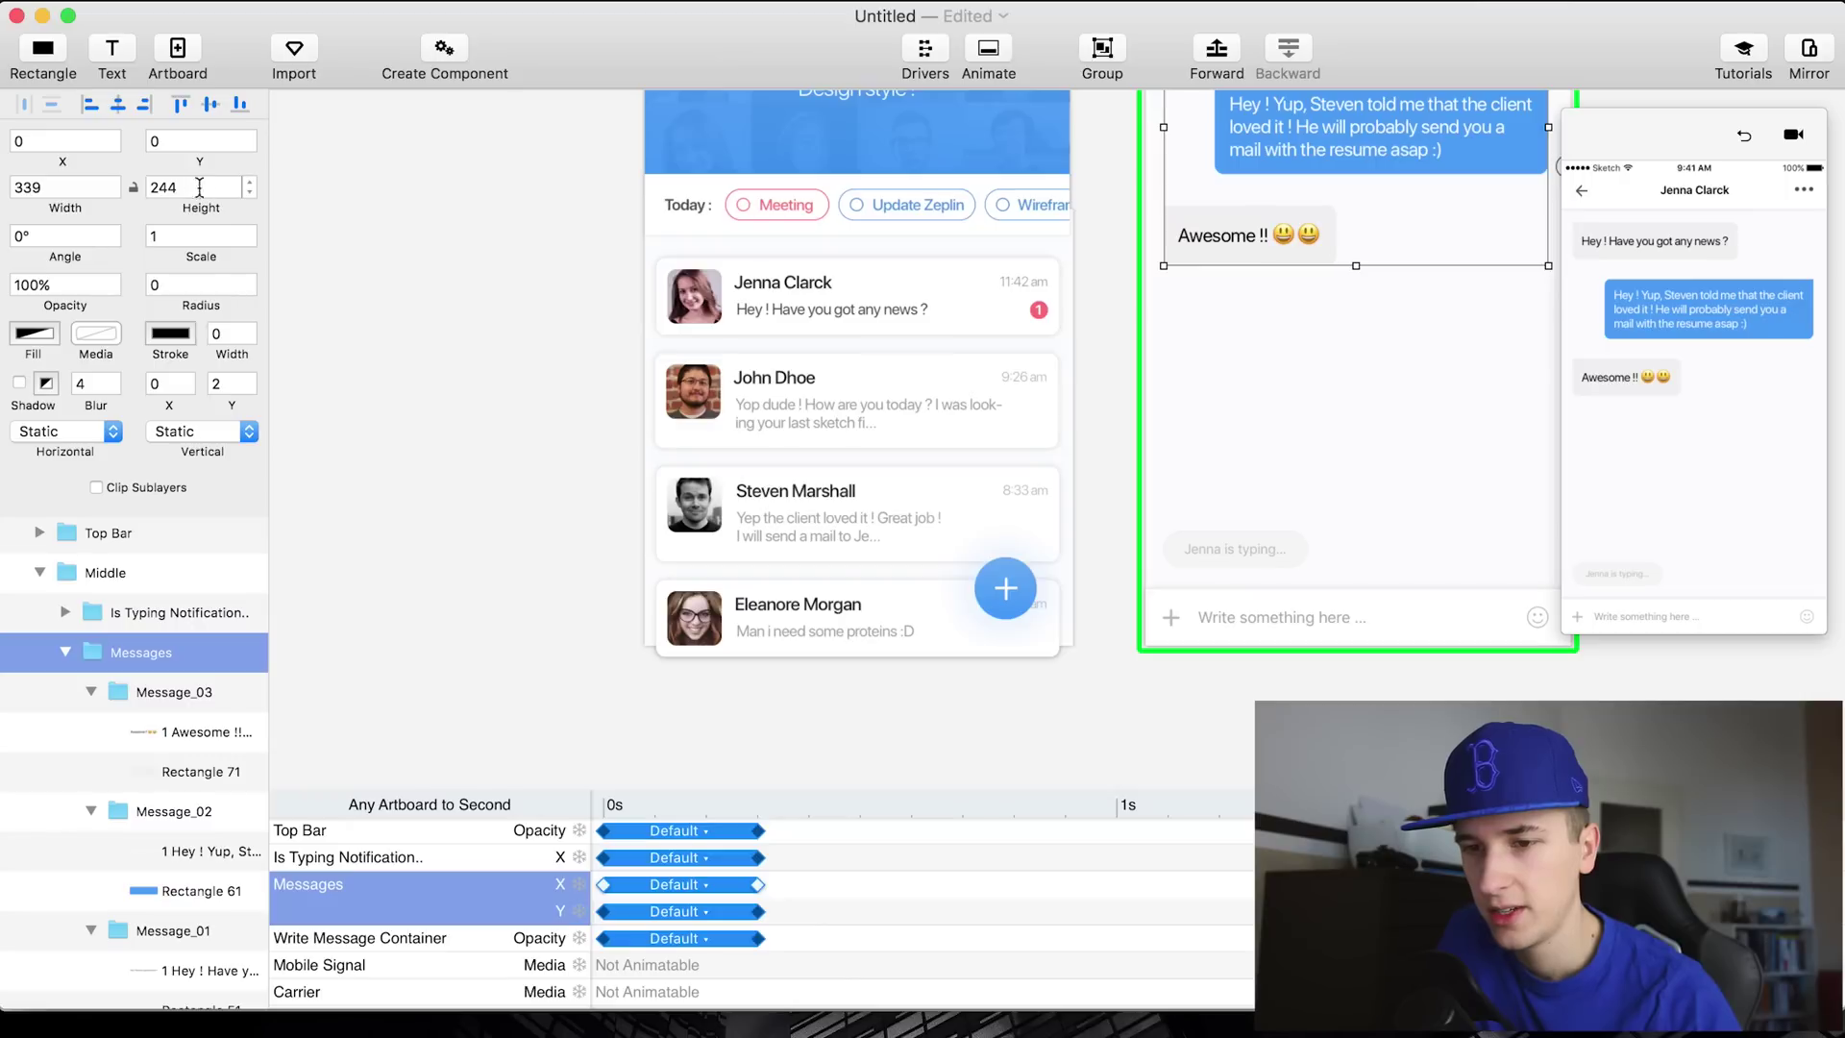
left_click(119, 623)
left_click(125, 654)
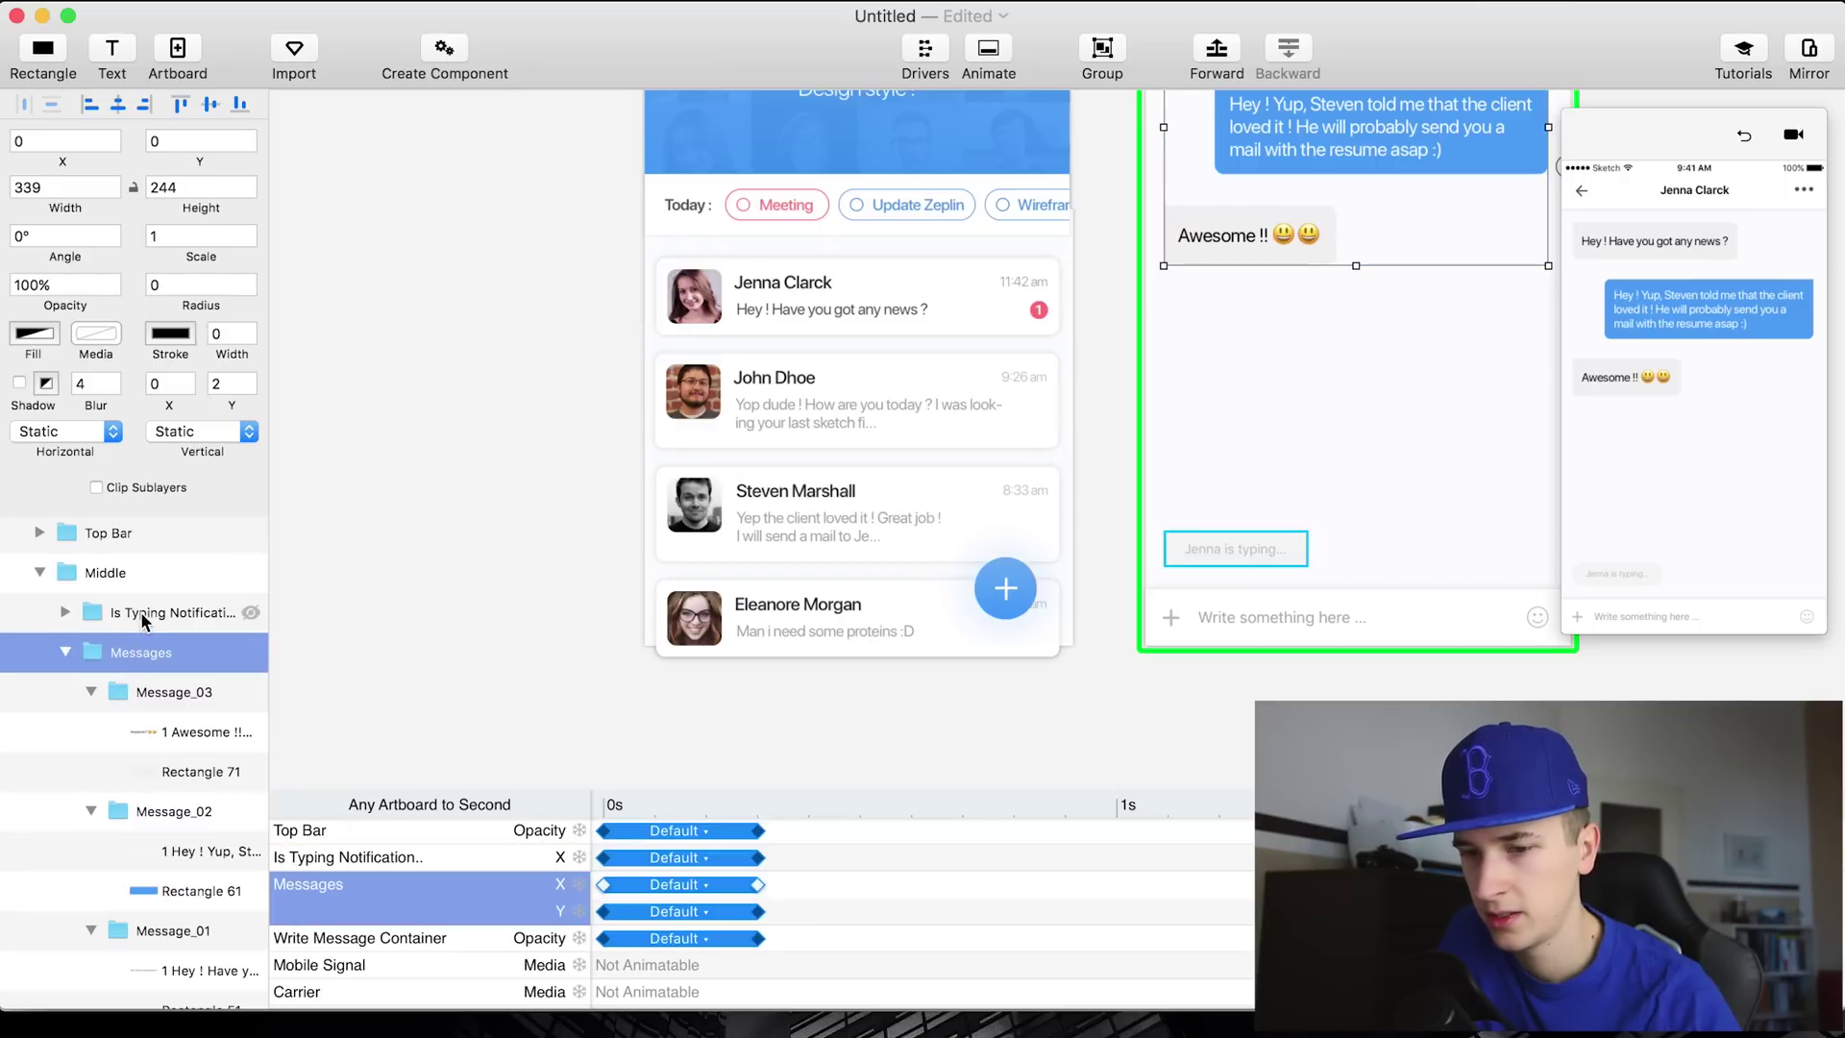
scroll(1070, 352, "up", 2)
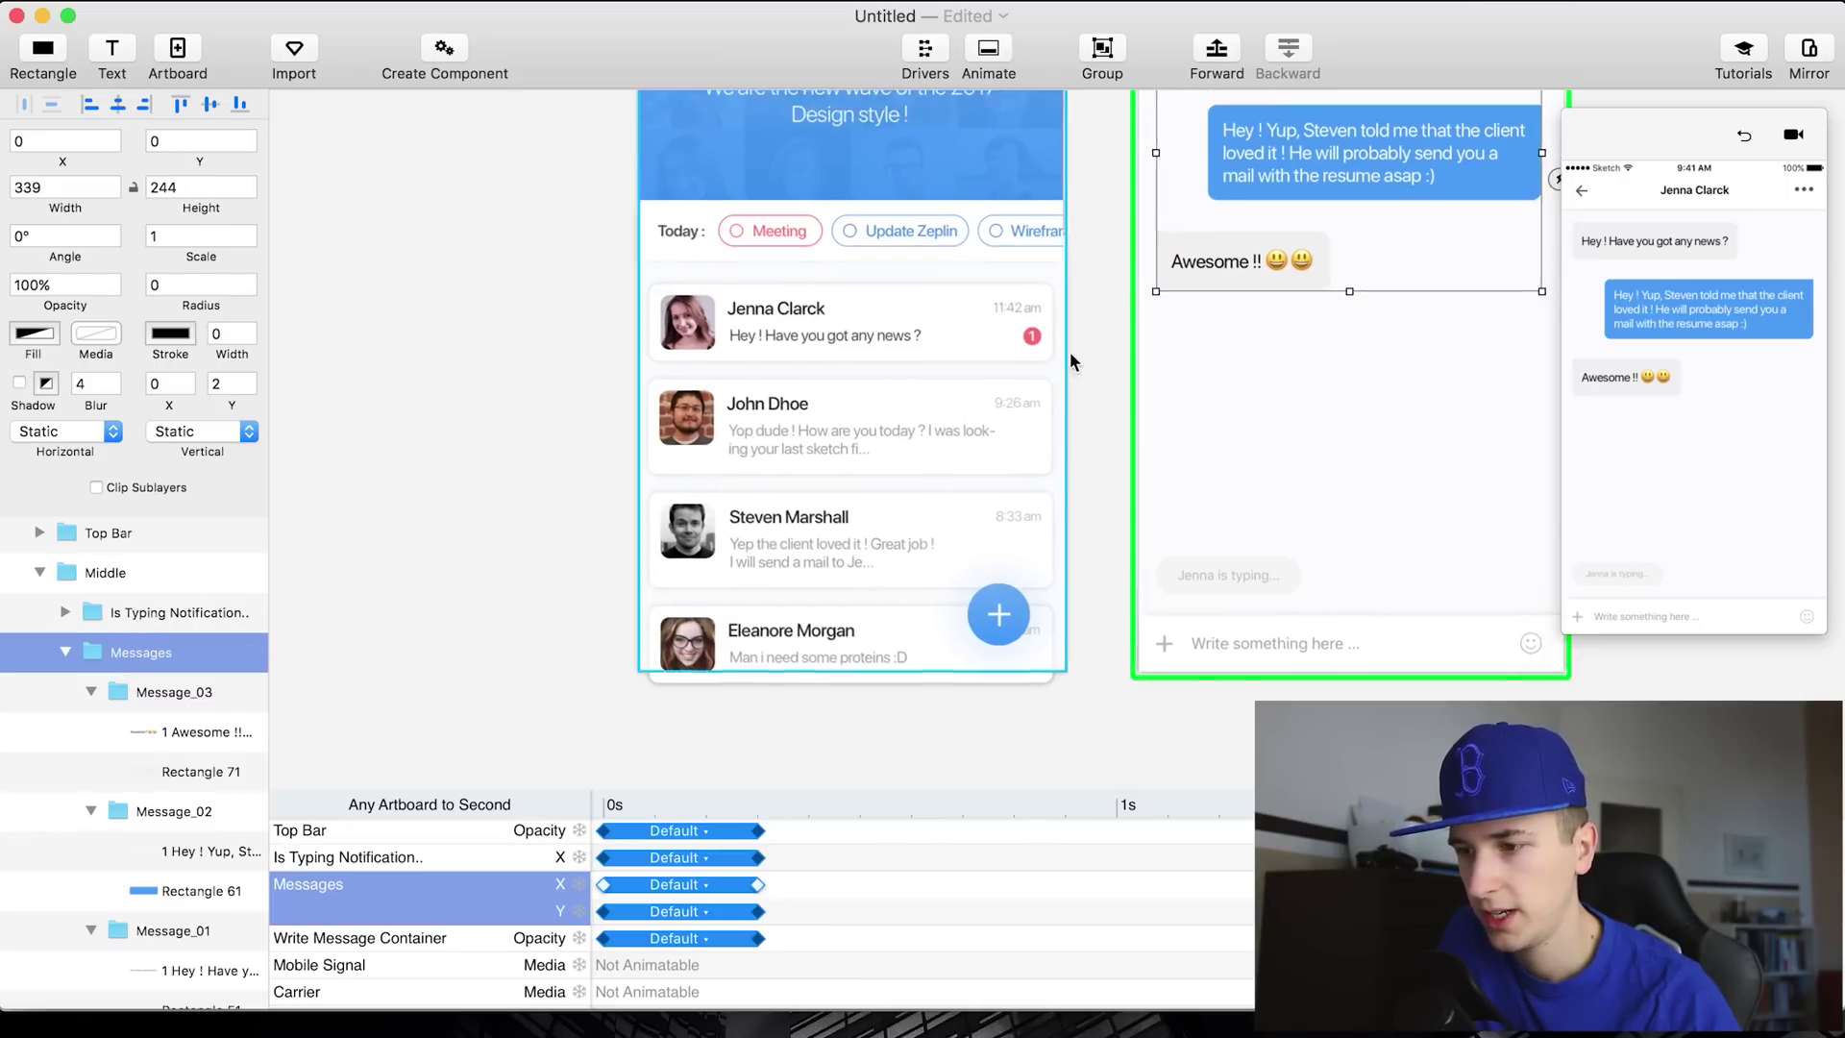
scroll(1070, 351, "up", 5)
scroll(1069, 352, "down", 4)
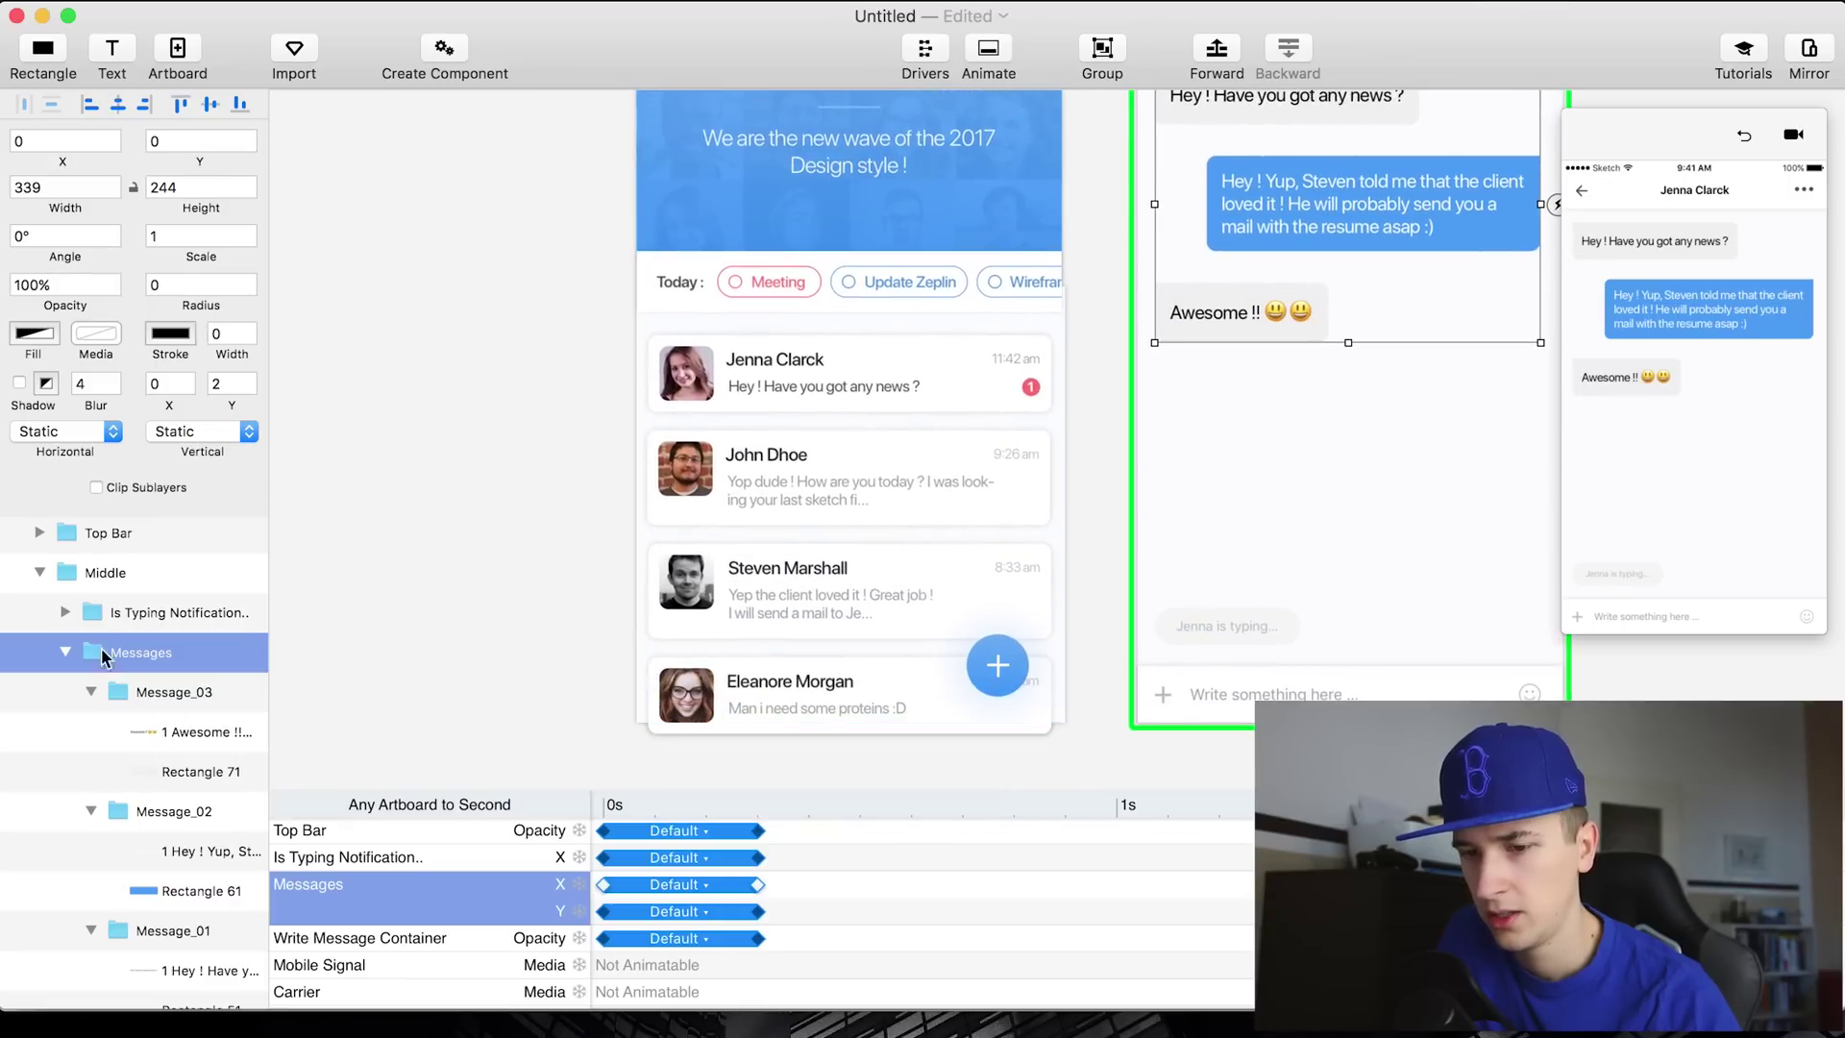
Set the Y position of the Messages group inside Main's Middle 2 to 0
left_click(900, 458)
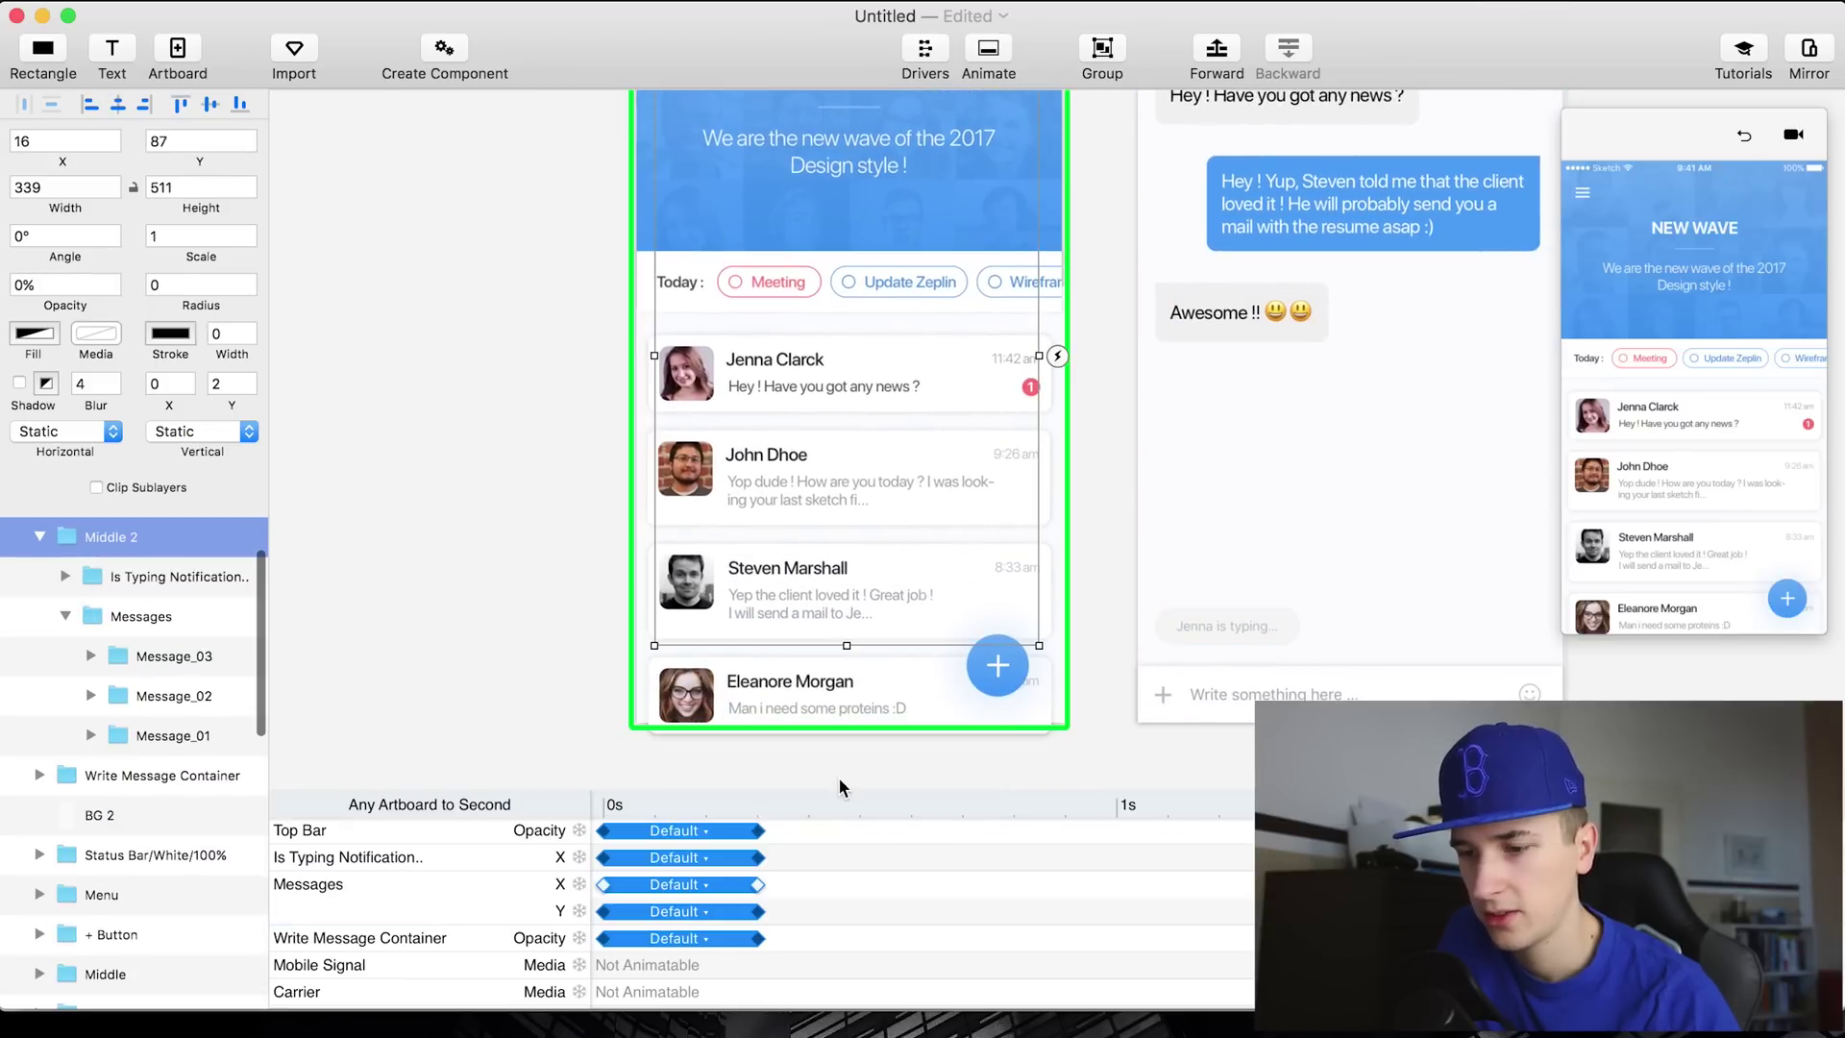
scroll(838, 777, "down", 5)
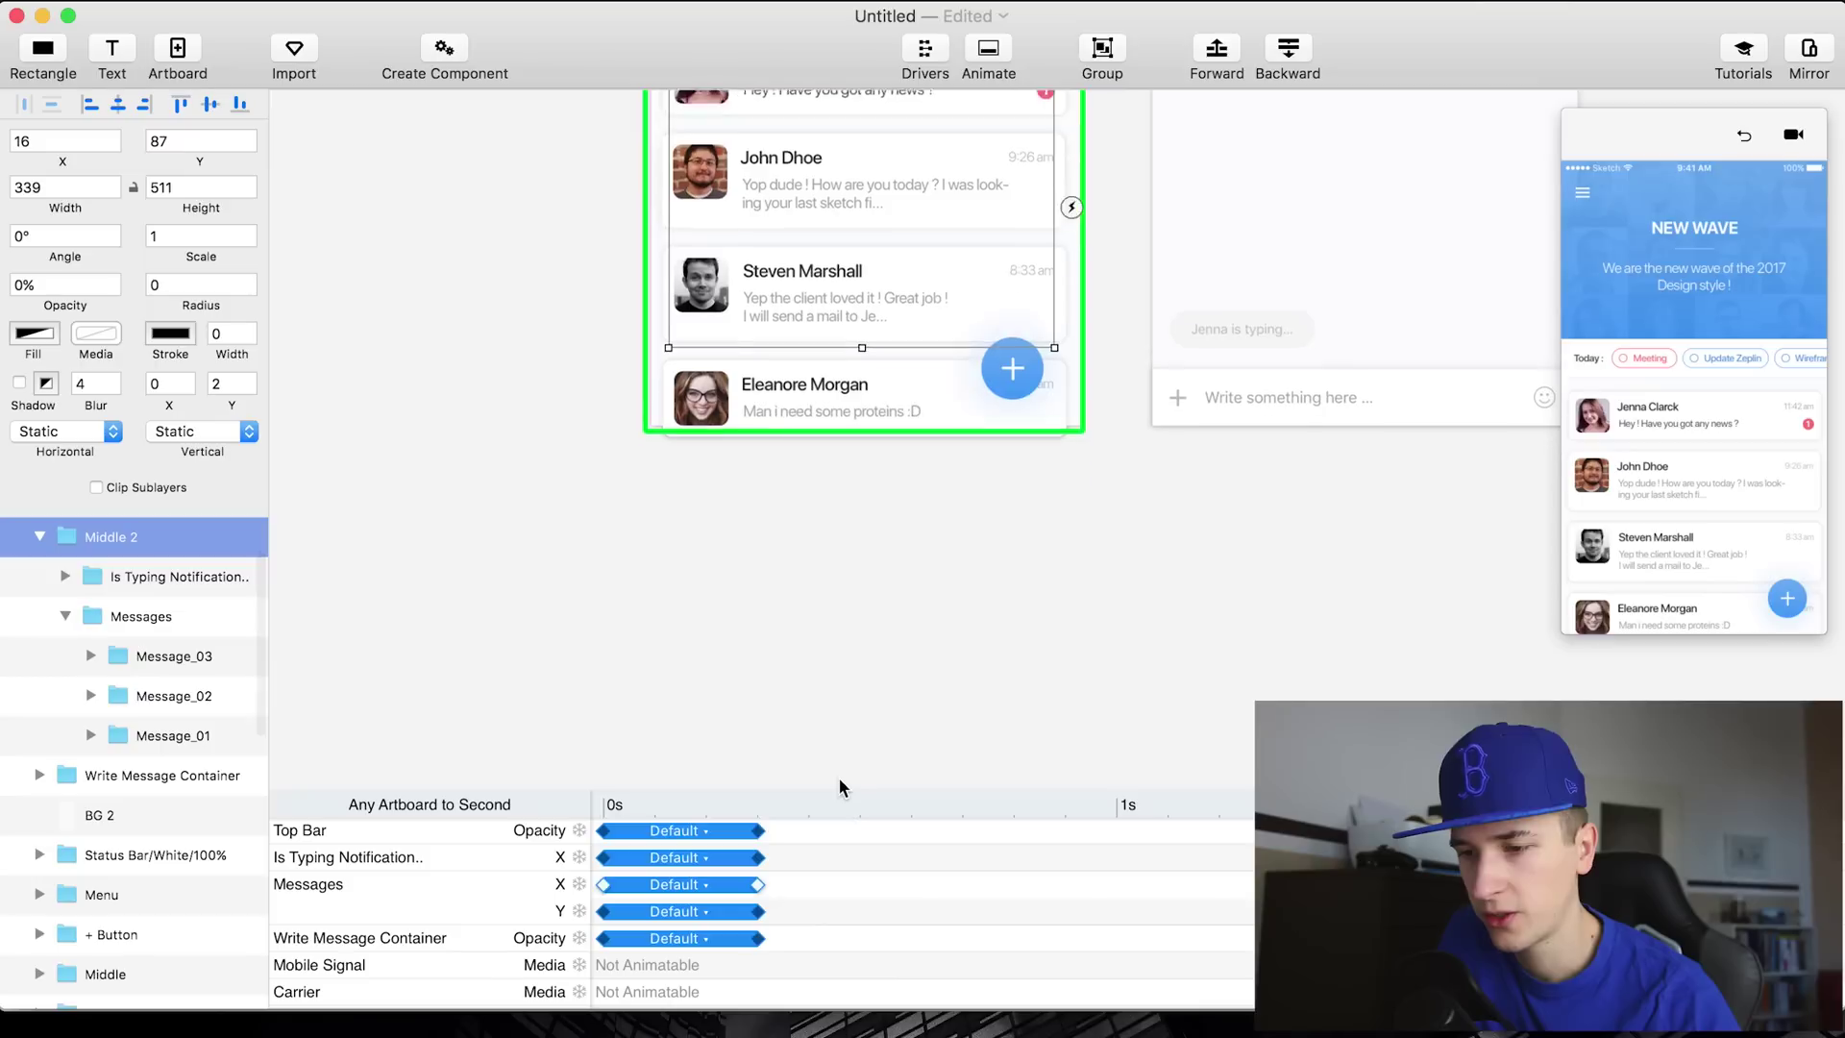
left_click(142, 616)
left_click(99, 128)
key("Tab")
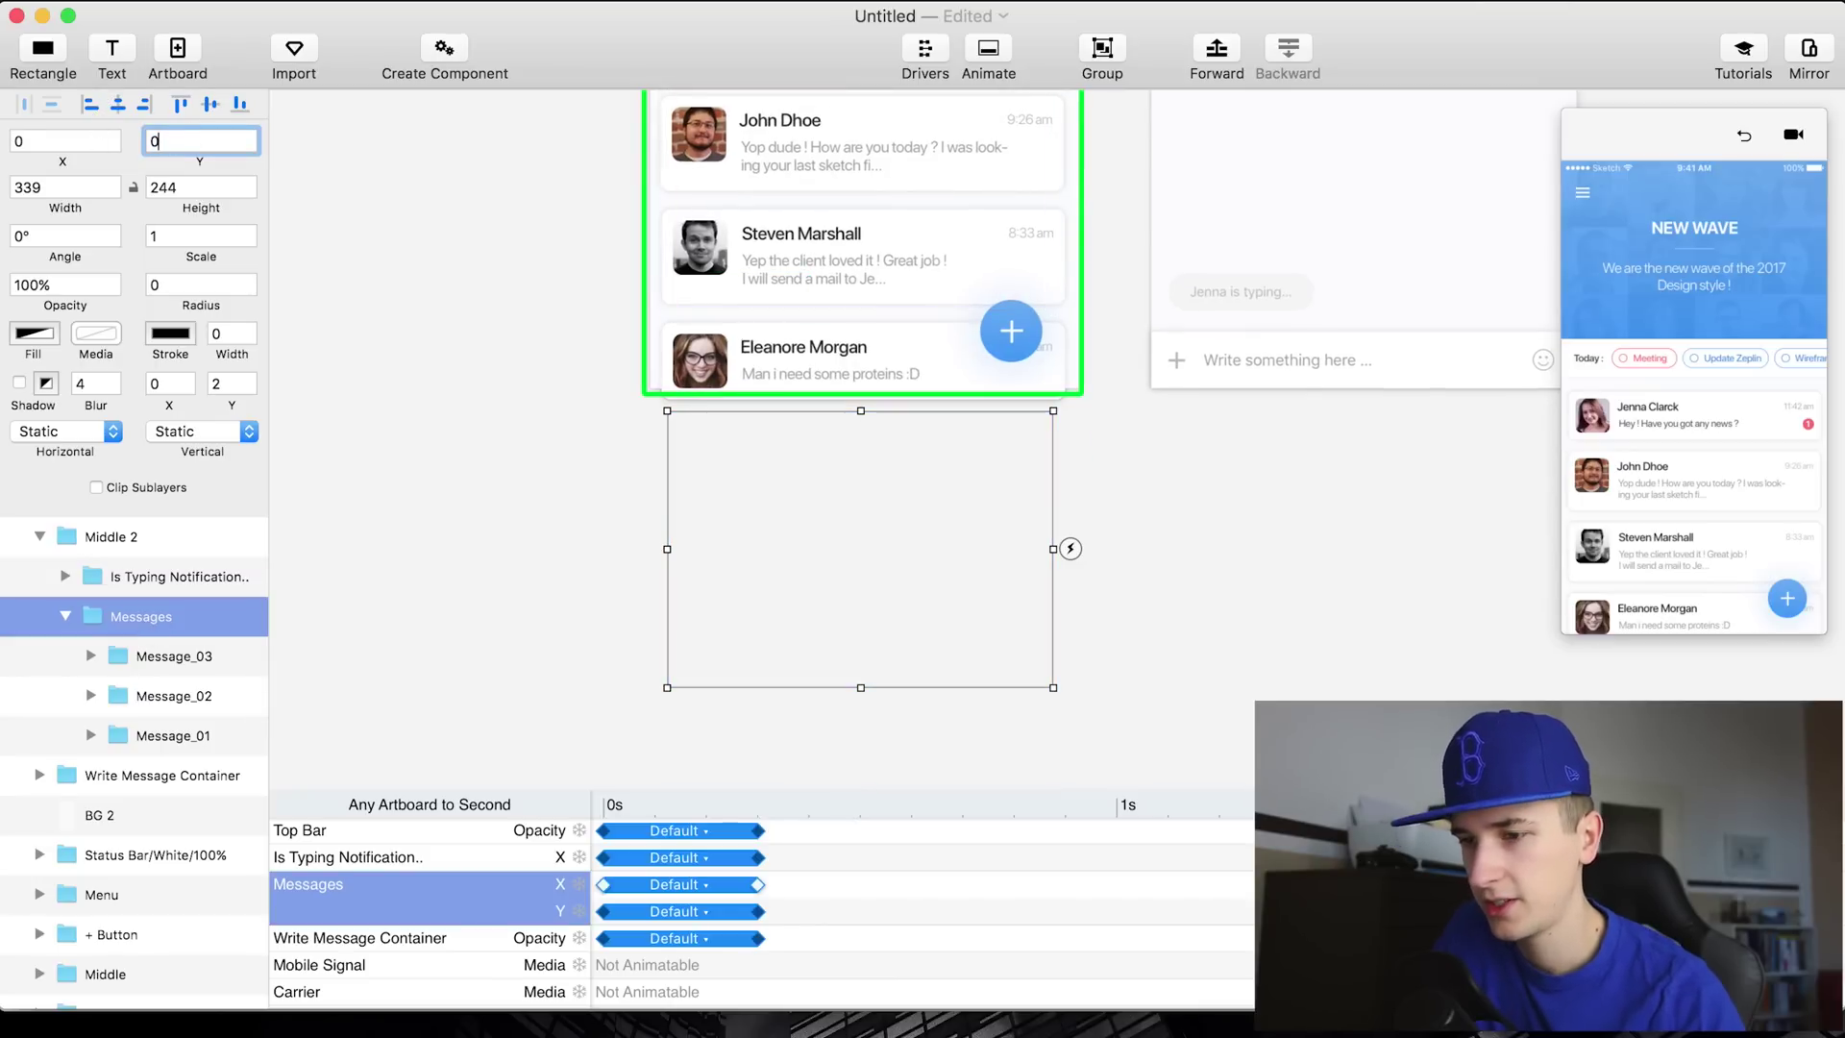
type("0")
key("Return")
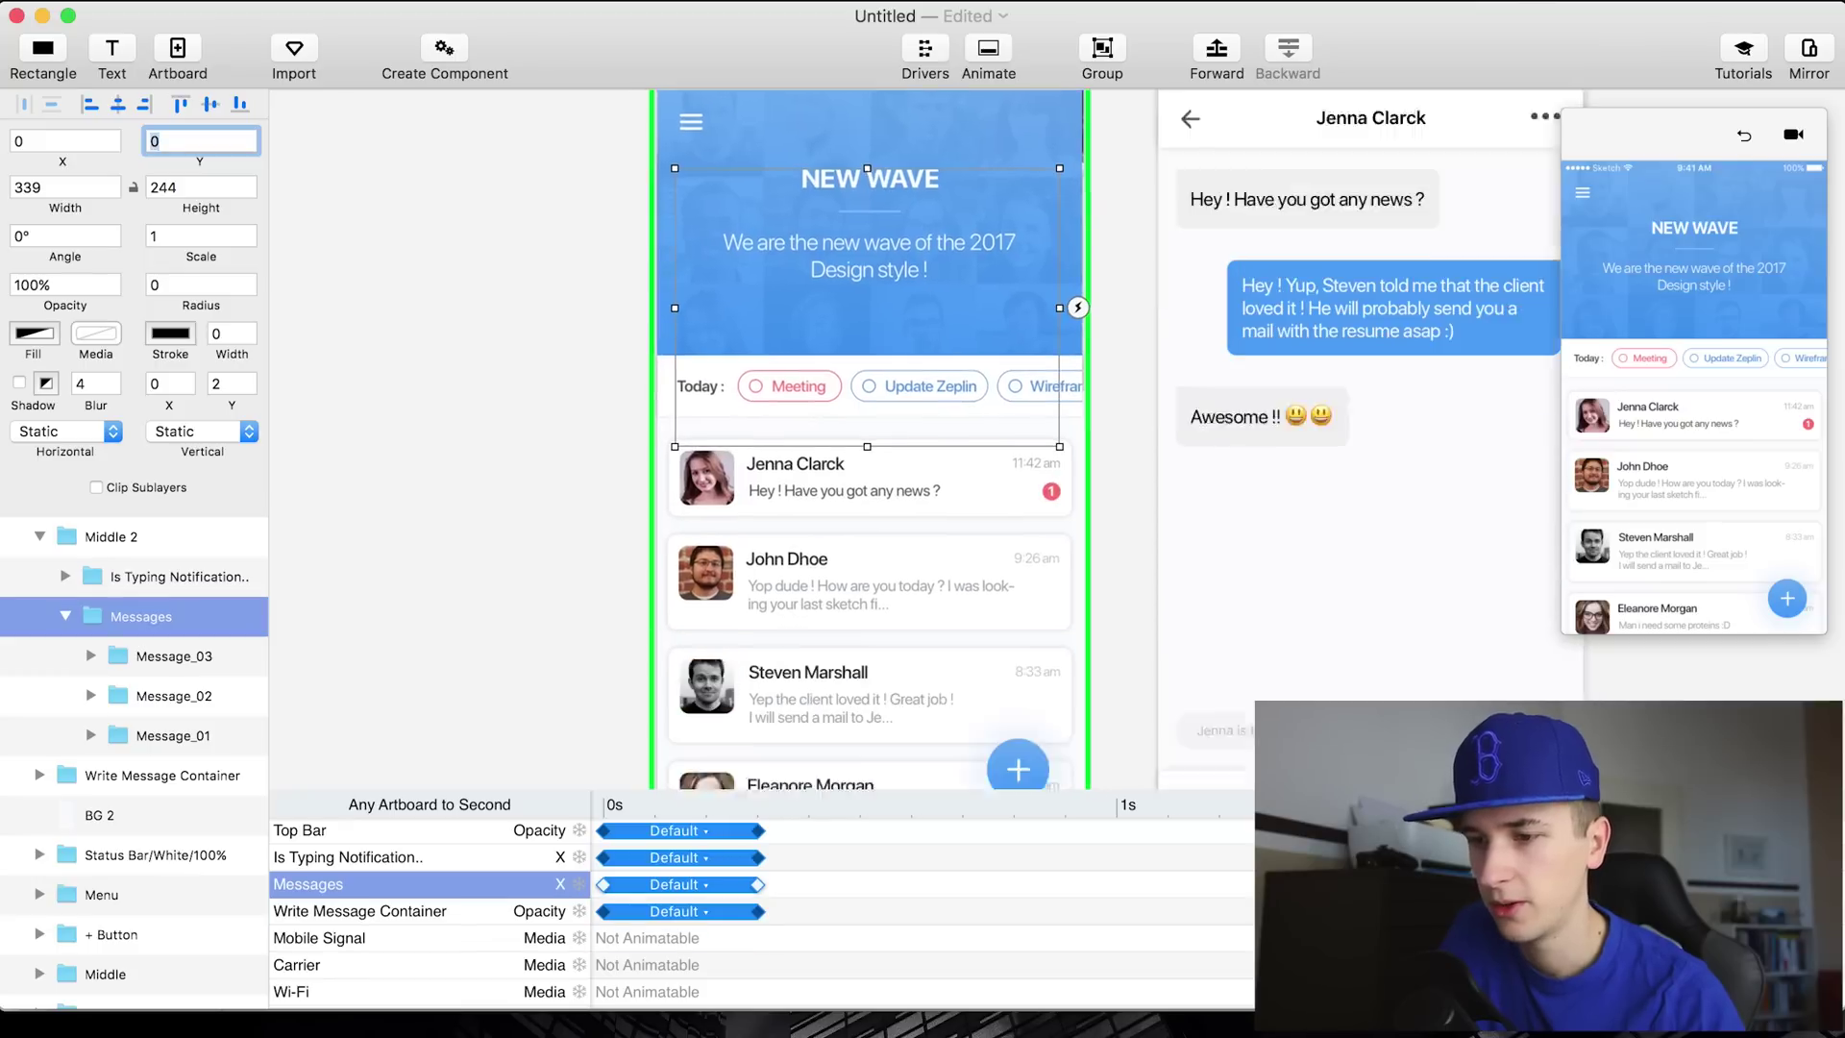
Select Message_01, Message_02 and Message_03 in Main's Messages group and move them together straight down, below the Main artboard
scroll(810, 228, "up", 4)
scroll(810, 228, "right", 4)
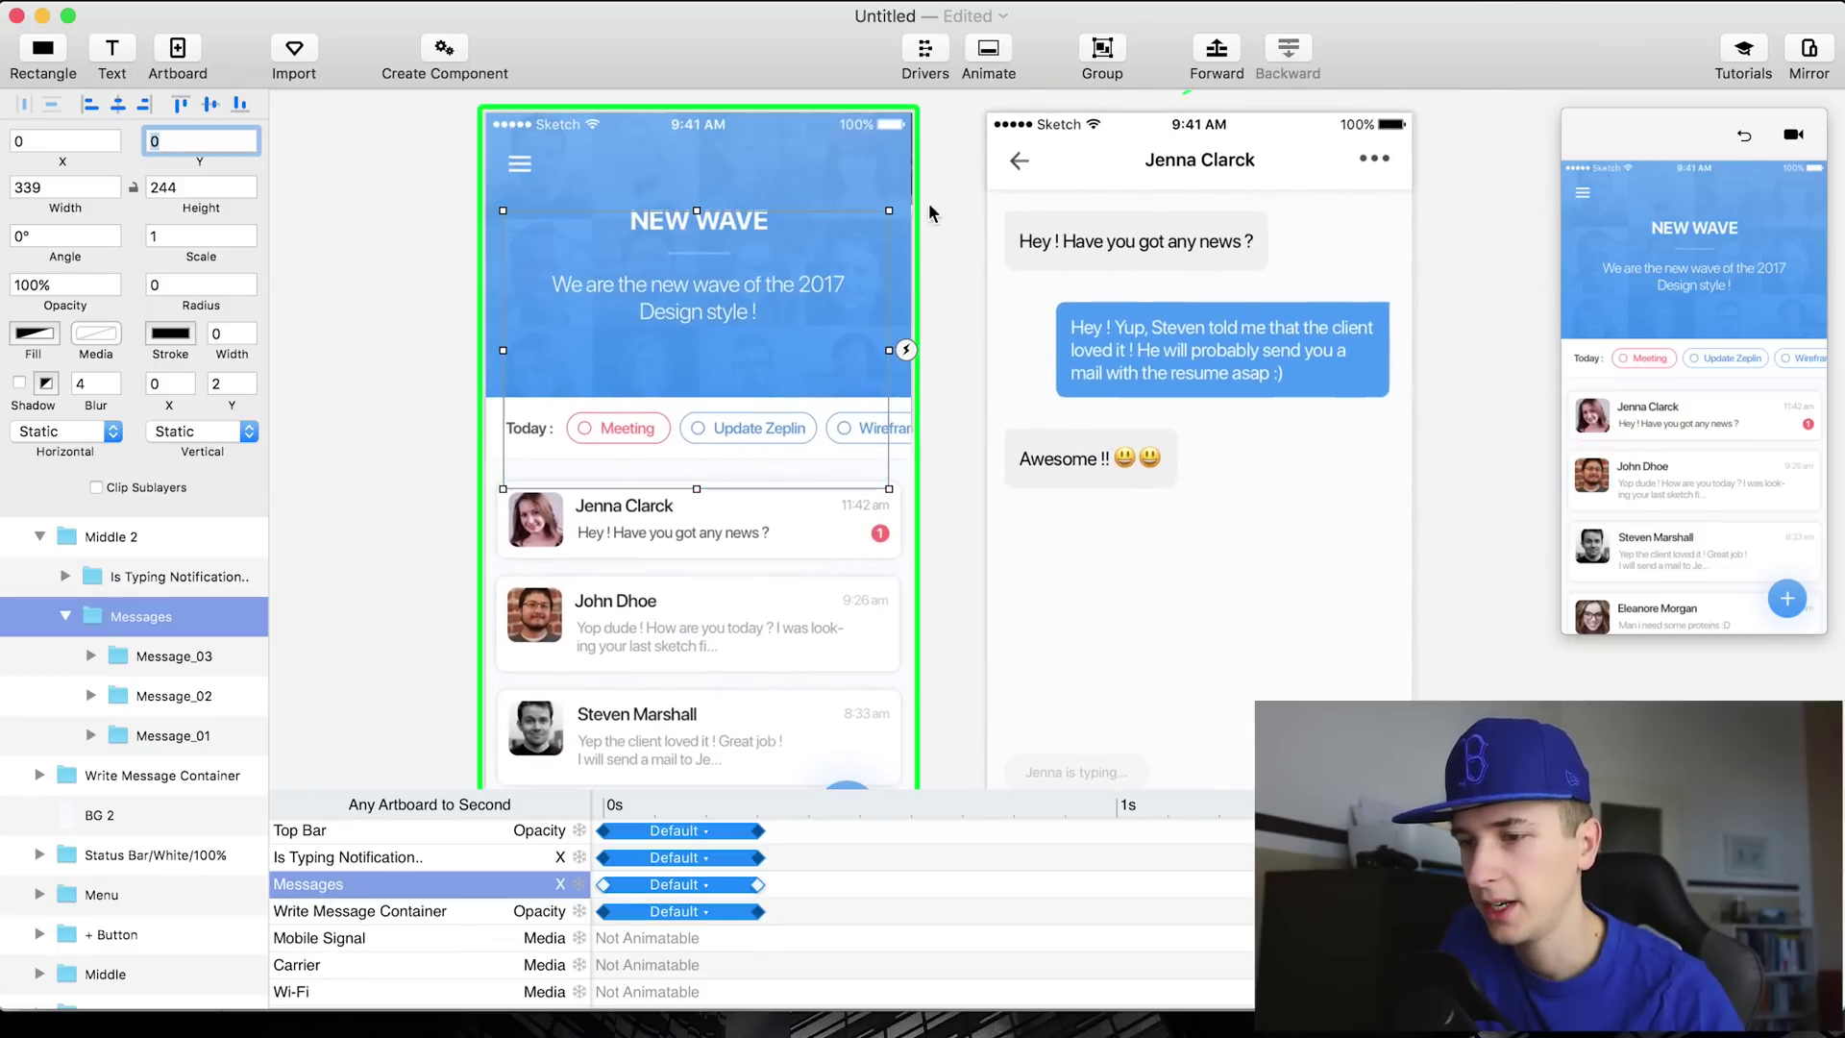
left_click(178, 657)
left_click(160, 727, "shift")
scroll(326, 456, "down", 5)
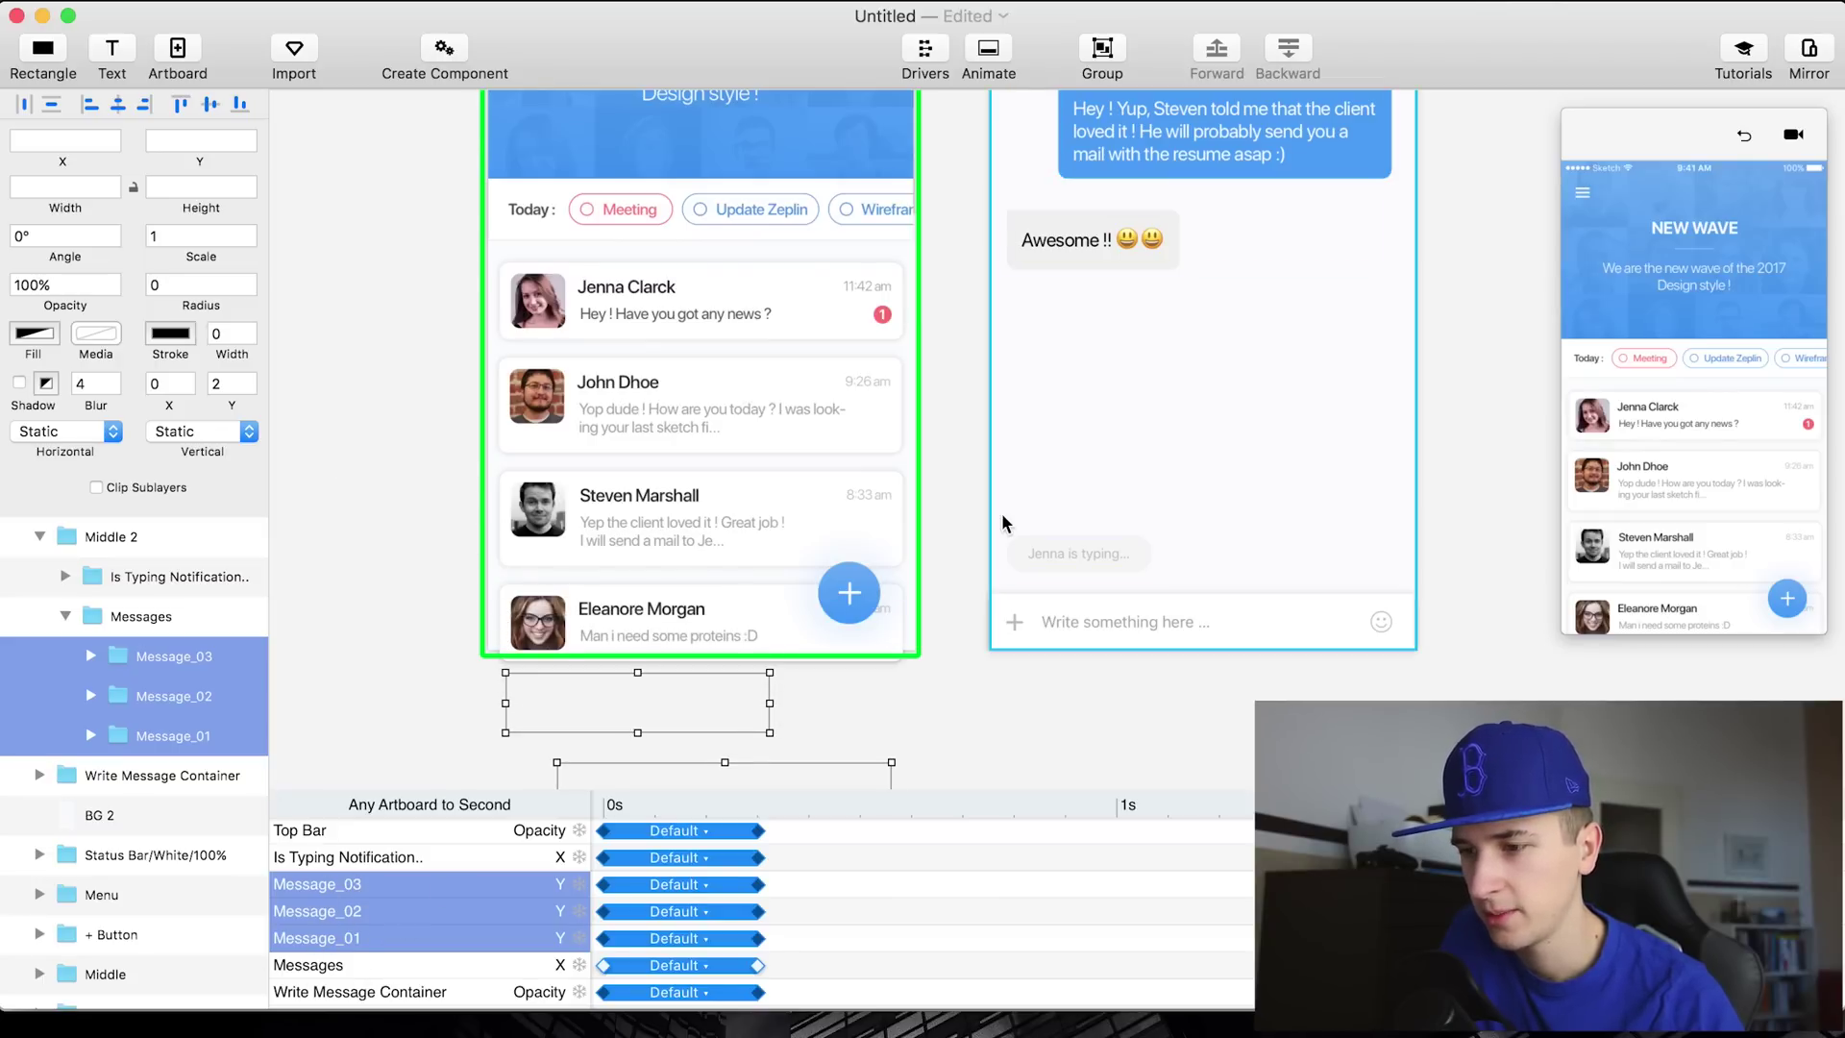
Review the three conversation bubbles on the Second artboard, checking the first and second message layers
scroll(1001, 519, "up", 3)
scroll(1002, 519, "right", 3)
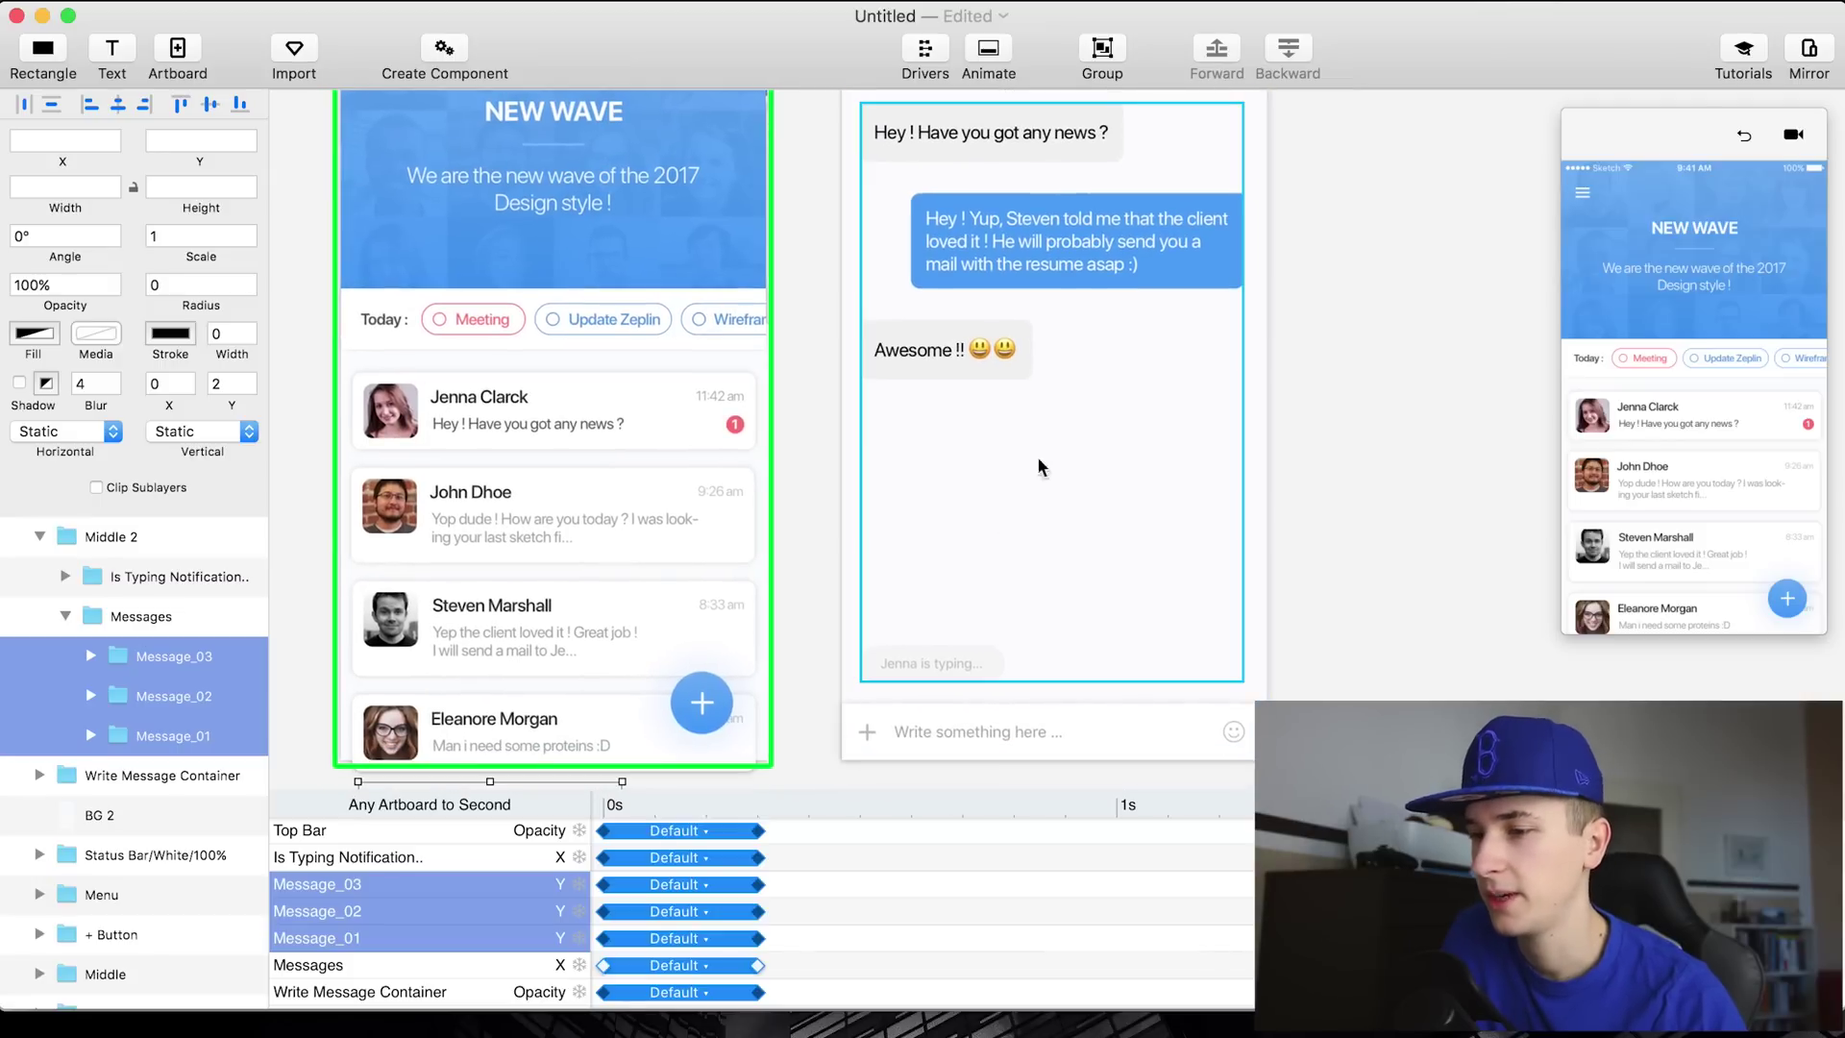
scroll(1048, 471, "up", 2)
scroll(1048, 471, "left", 1)
scroll(1088, 544, "up", 2)
scroll(1088, 544, "left", 3)
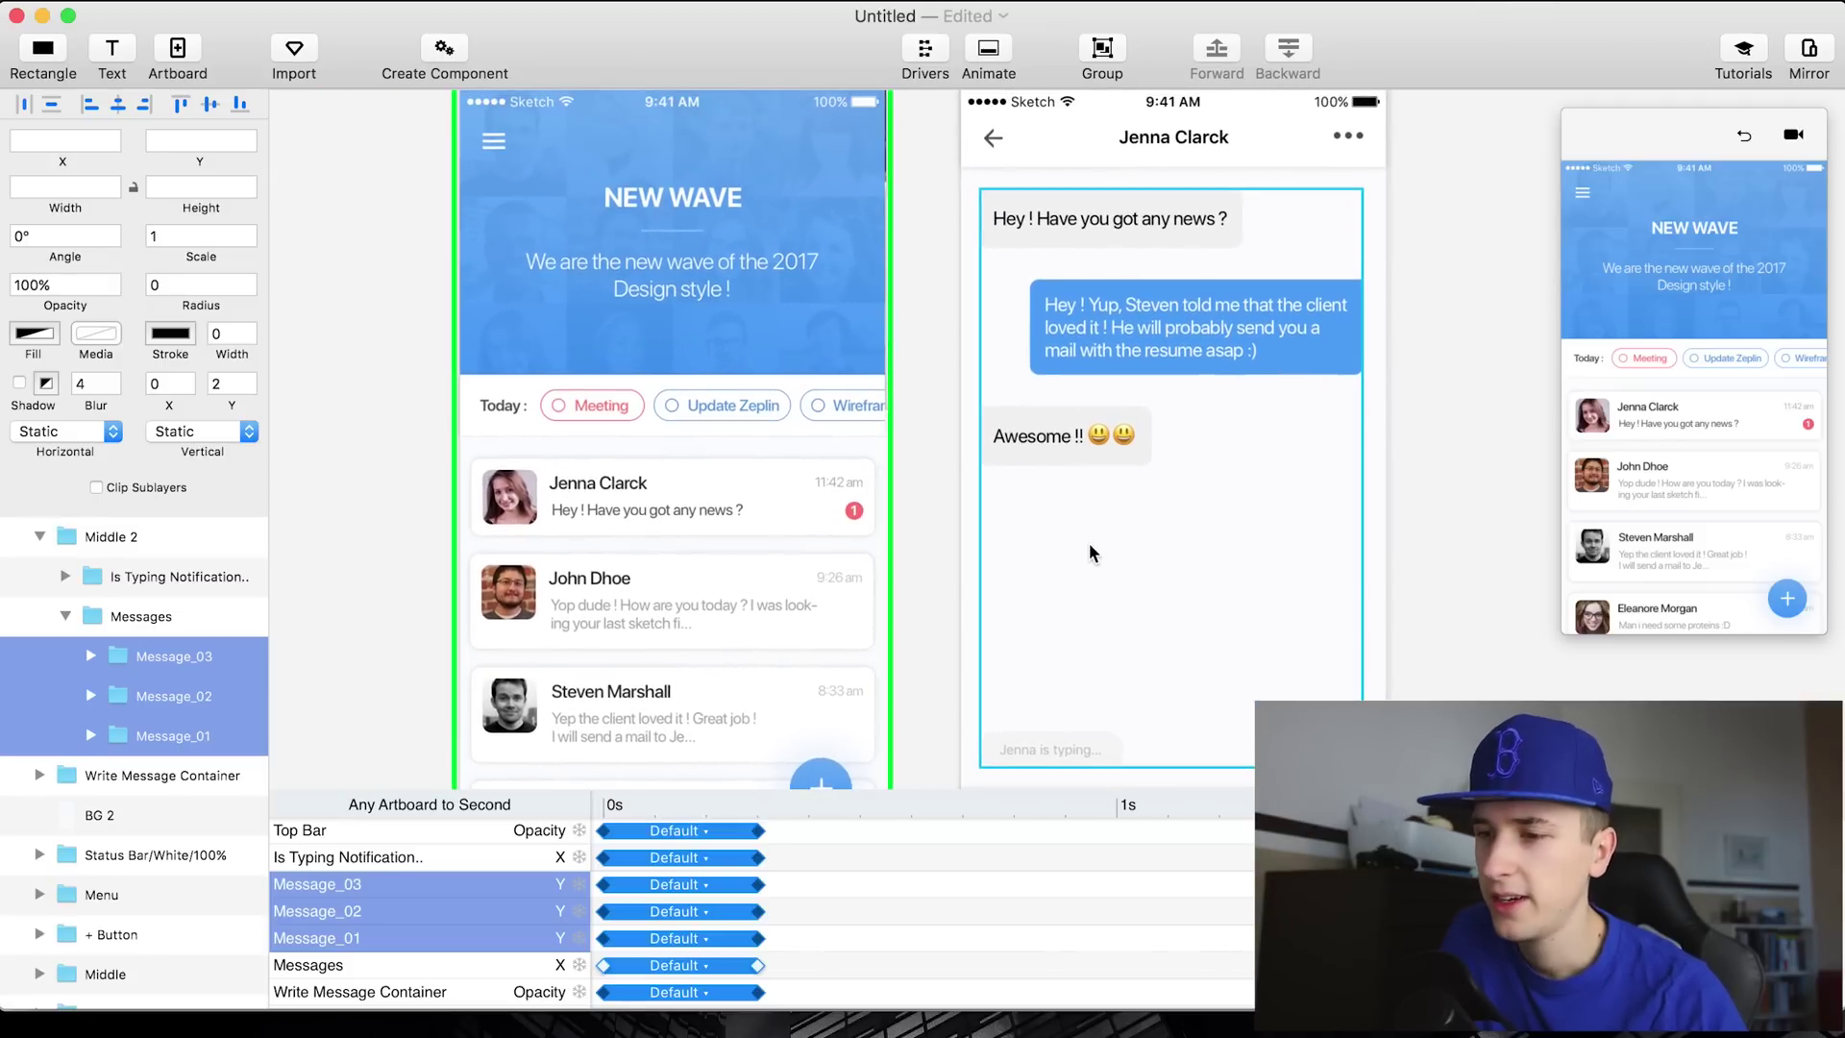
scroll(1088, 544, "up", 2)
scroll(1088, 544, "left", 1)
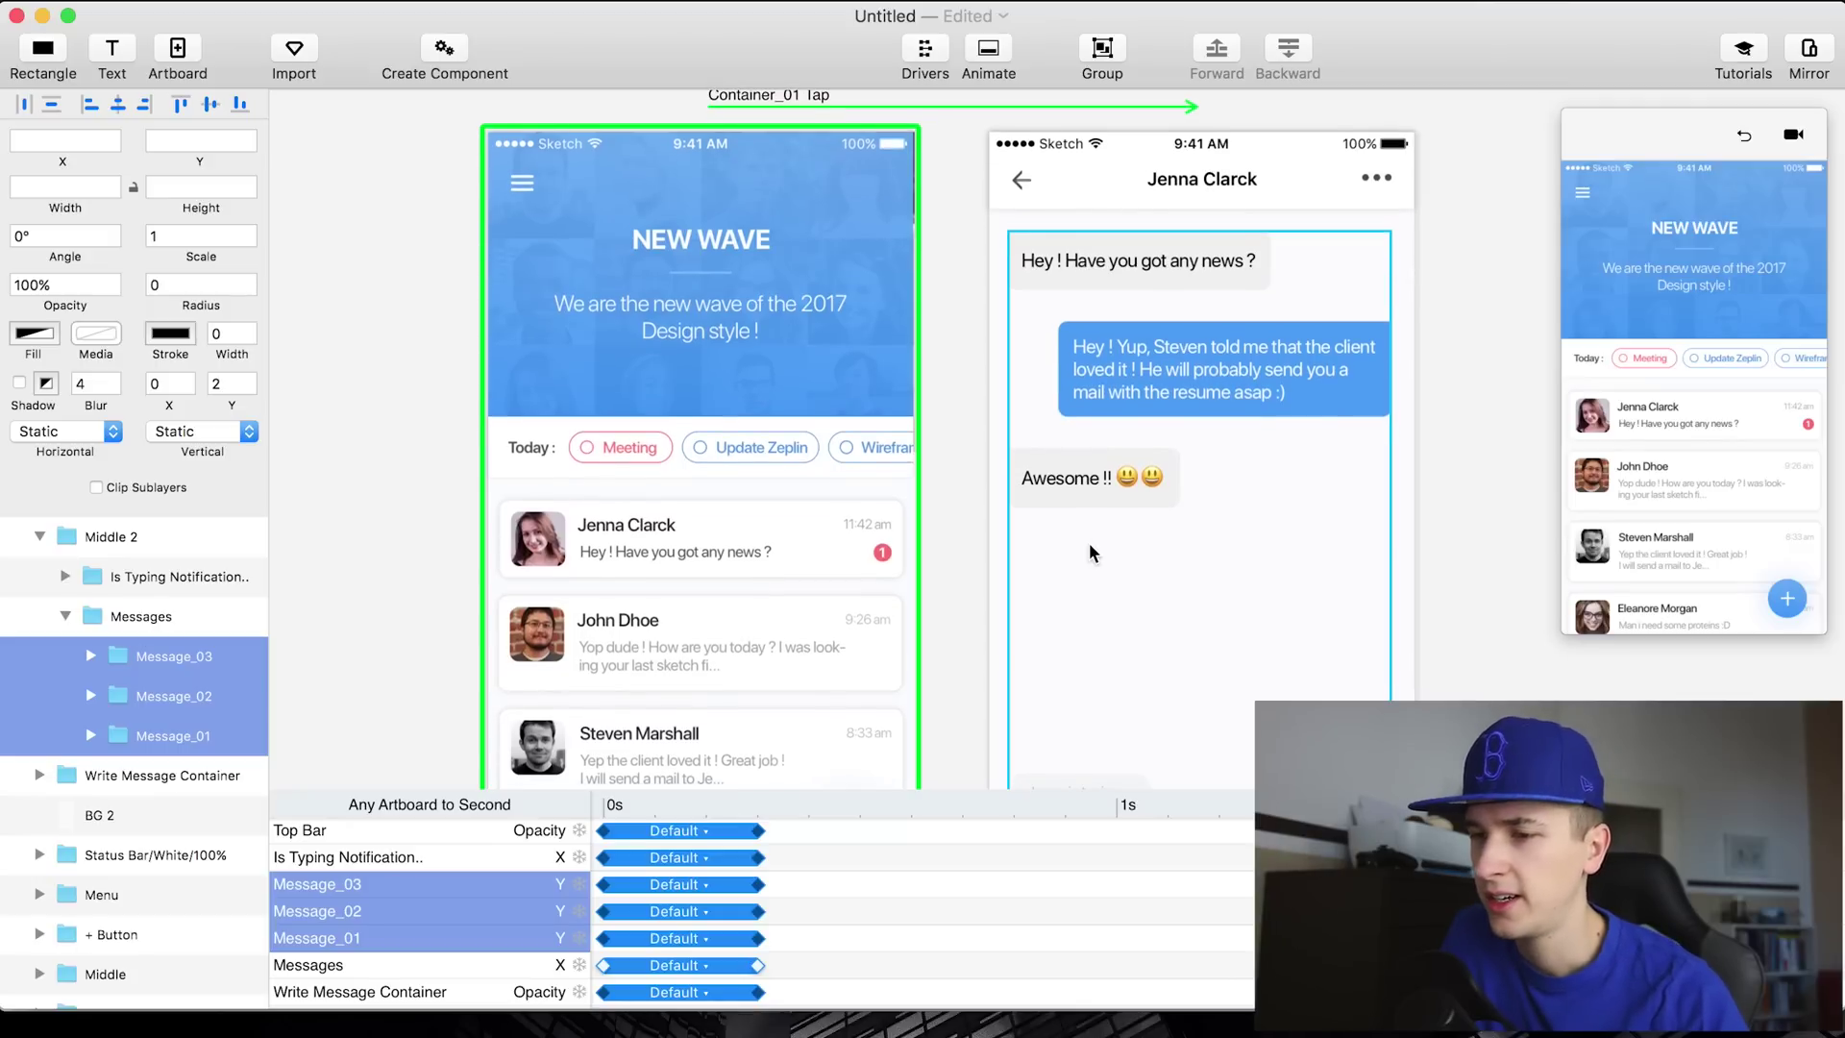
scroll(1090, 545, "up", 2)
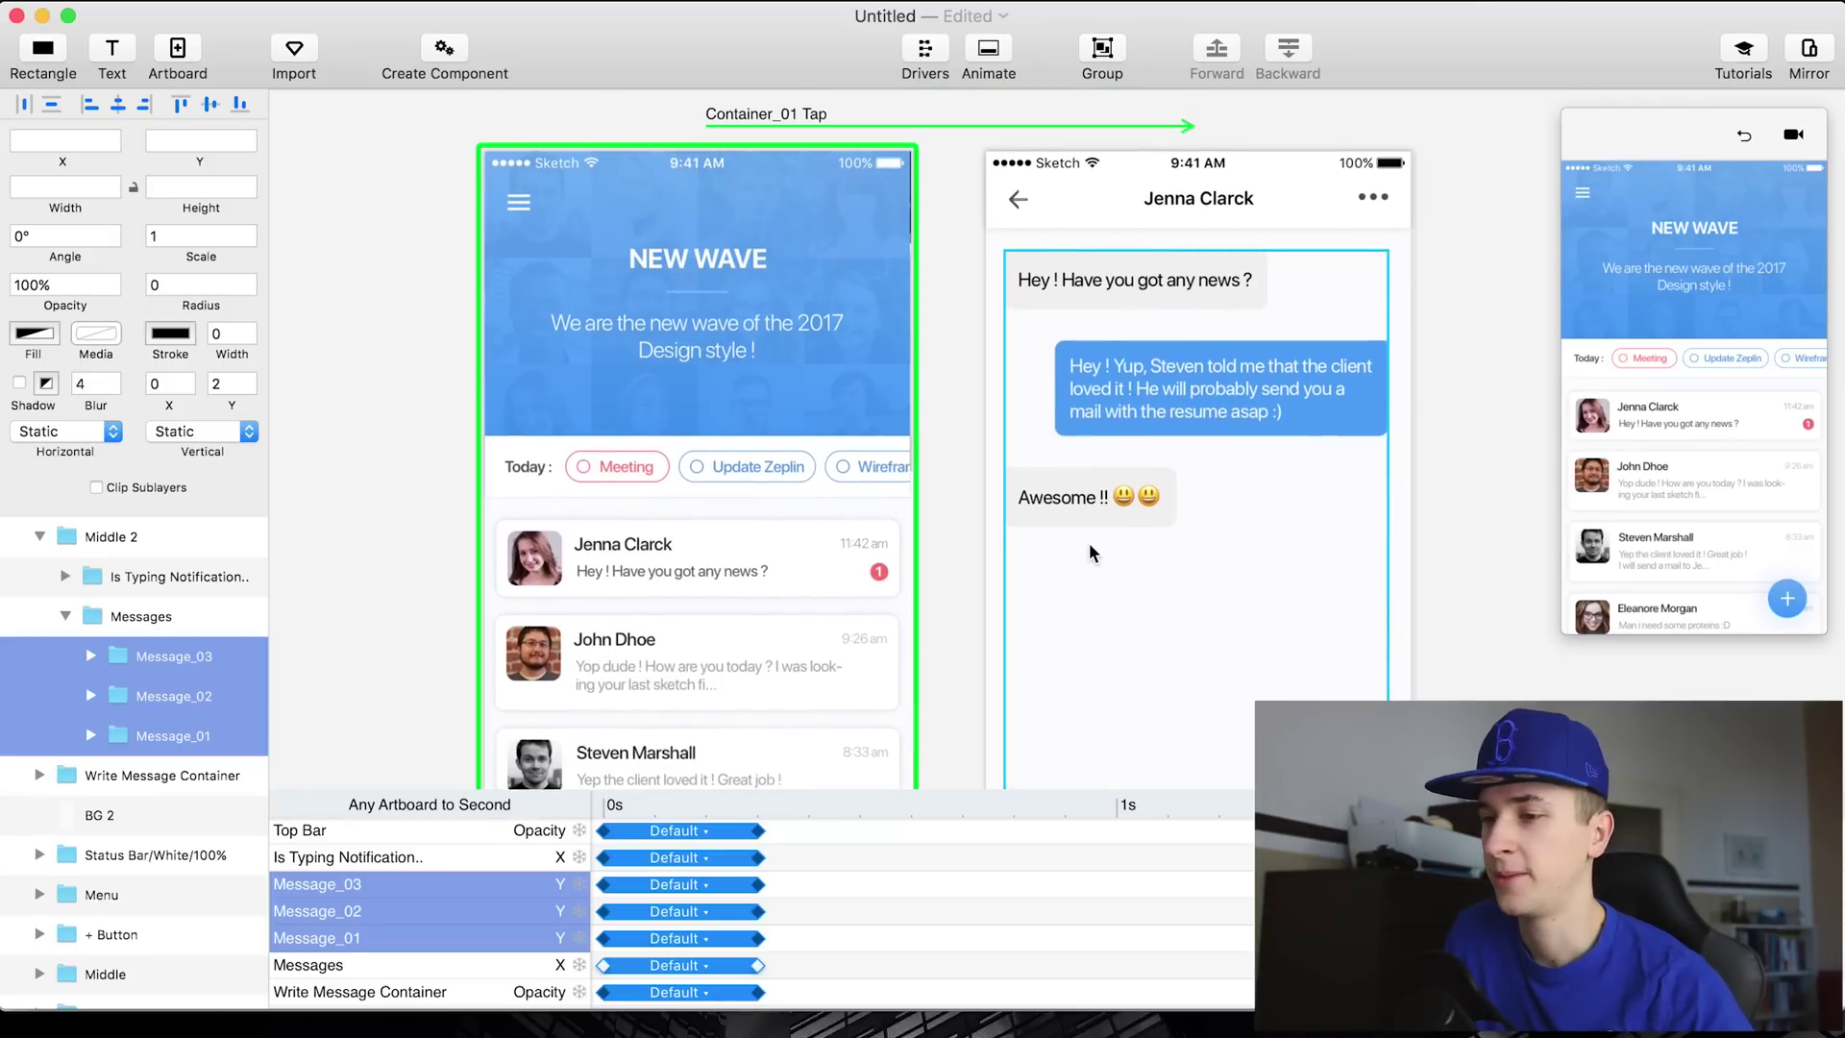
scroll(1088, 544, "down", 2)
scroll(1088, 544, "right", 1)
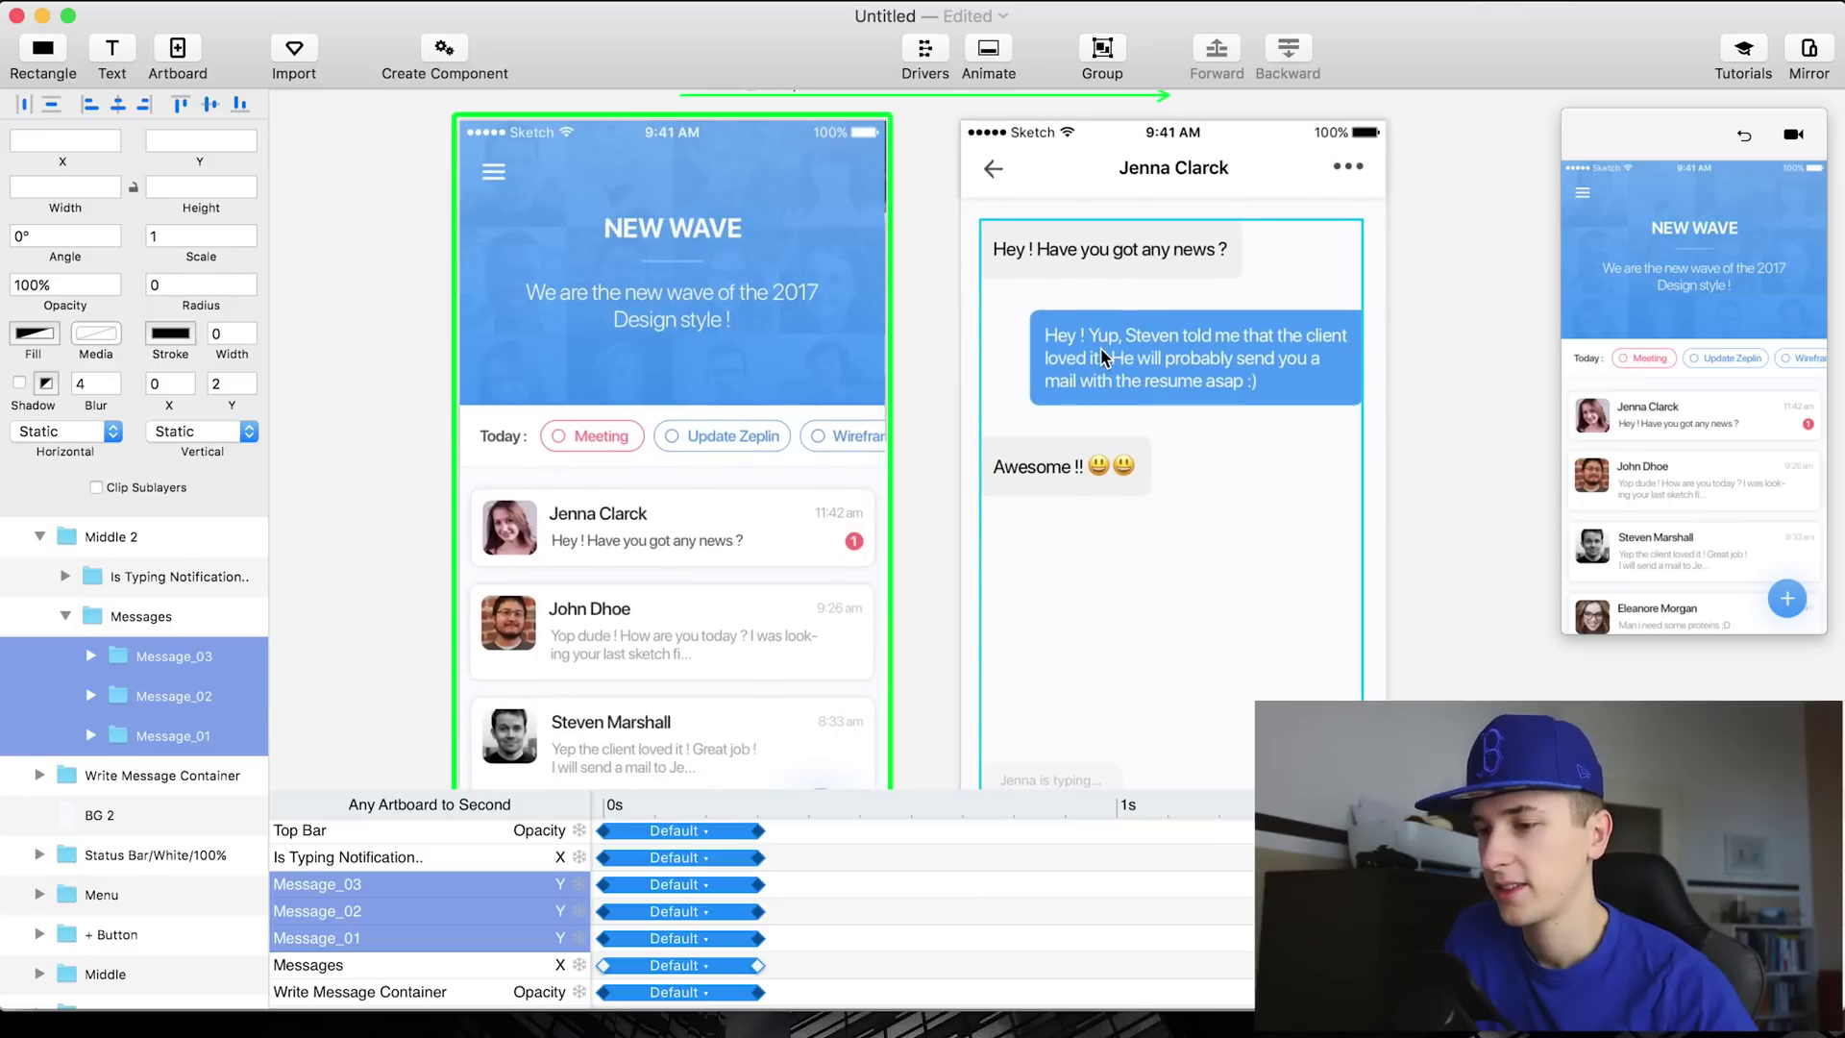
left_click(1102, 356)
double_click(1102, 355)
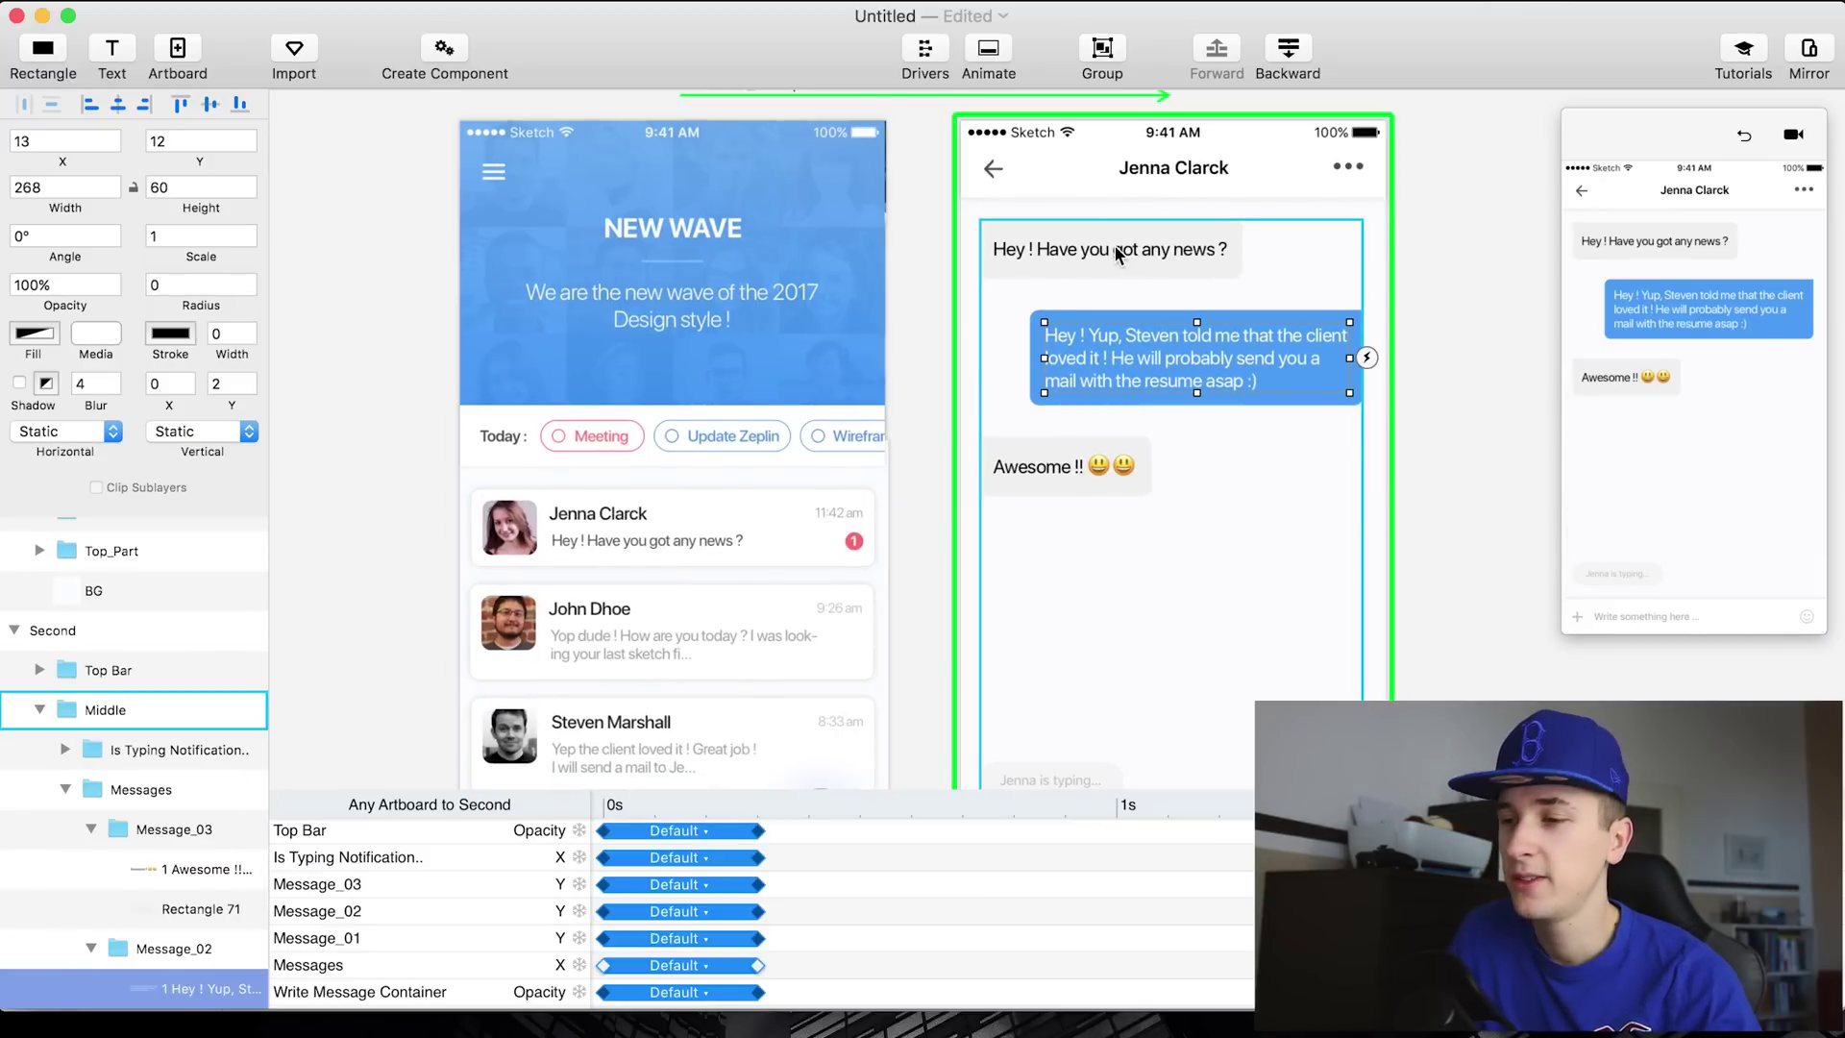
scroll(1124, 234, "down", 2)
scroll(1125, 235, "right", 1)
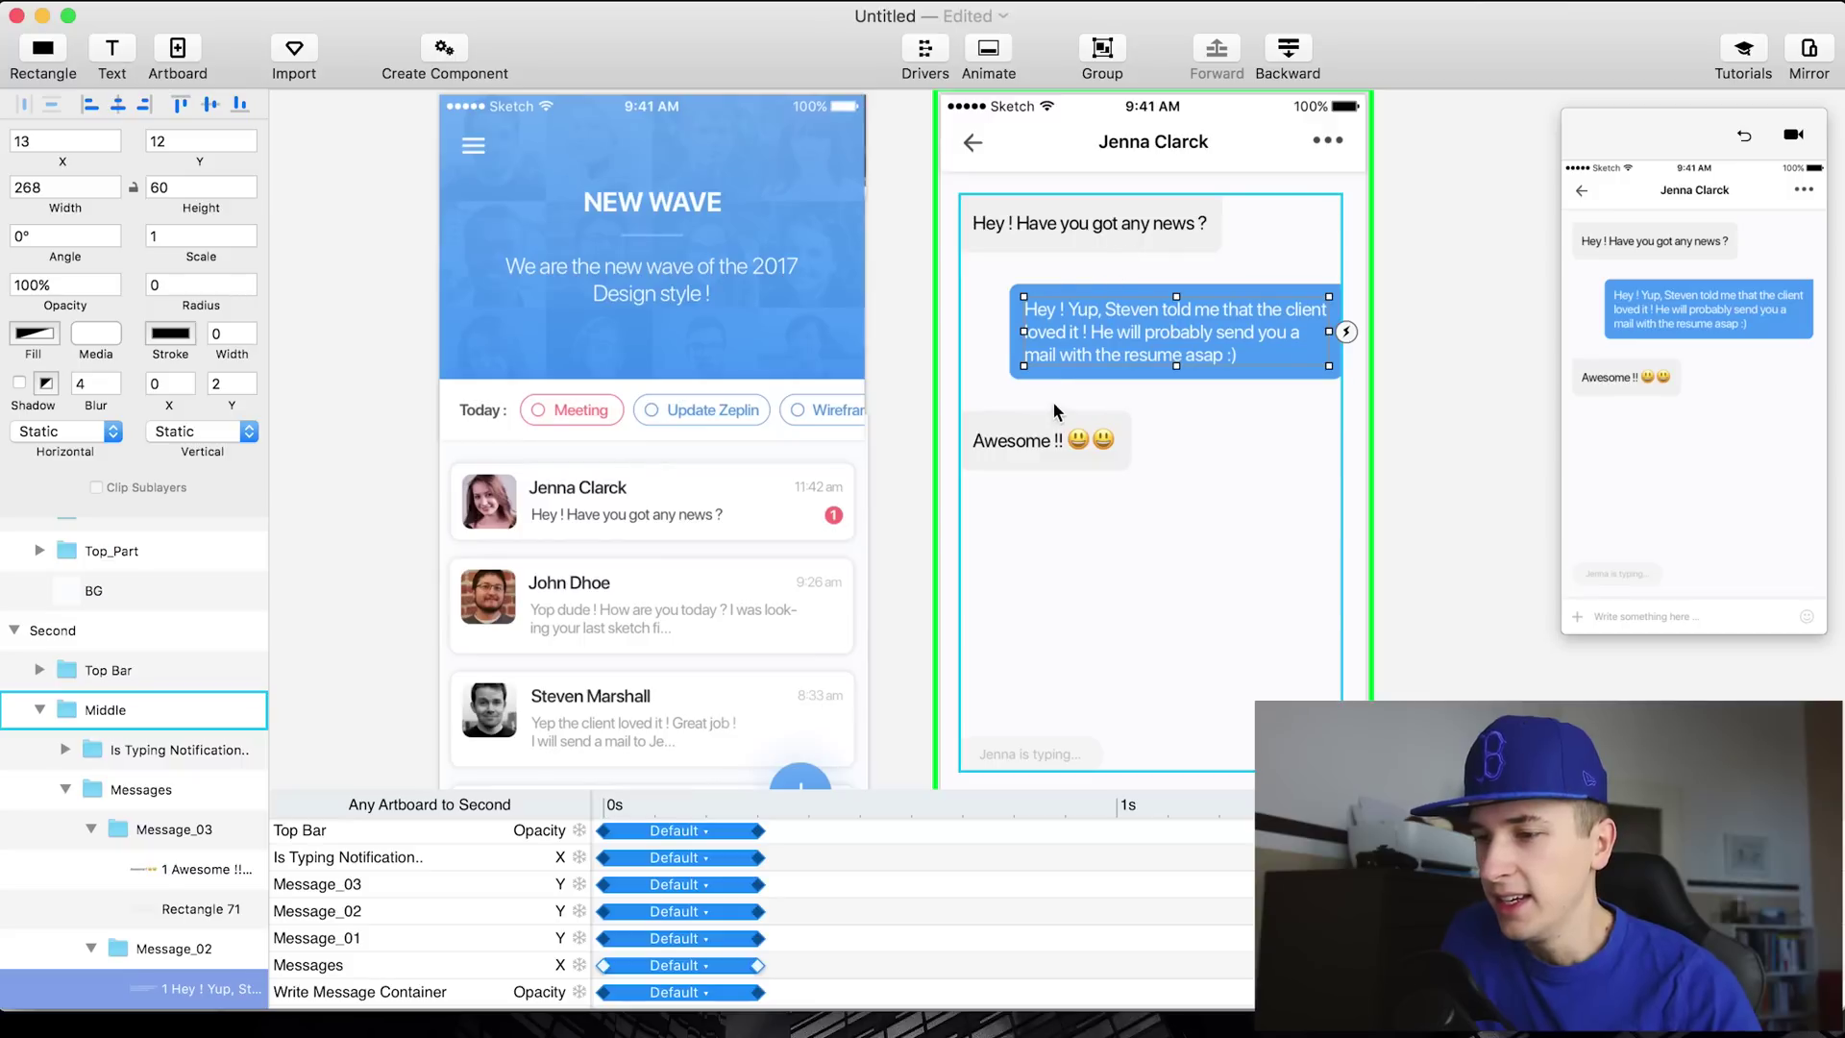
left_click(1055, 231)
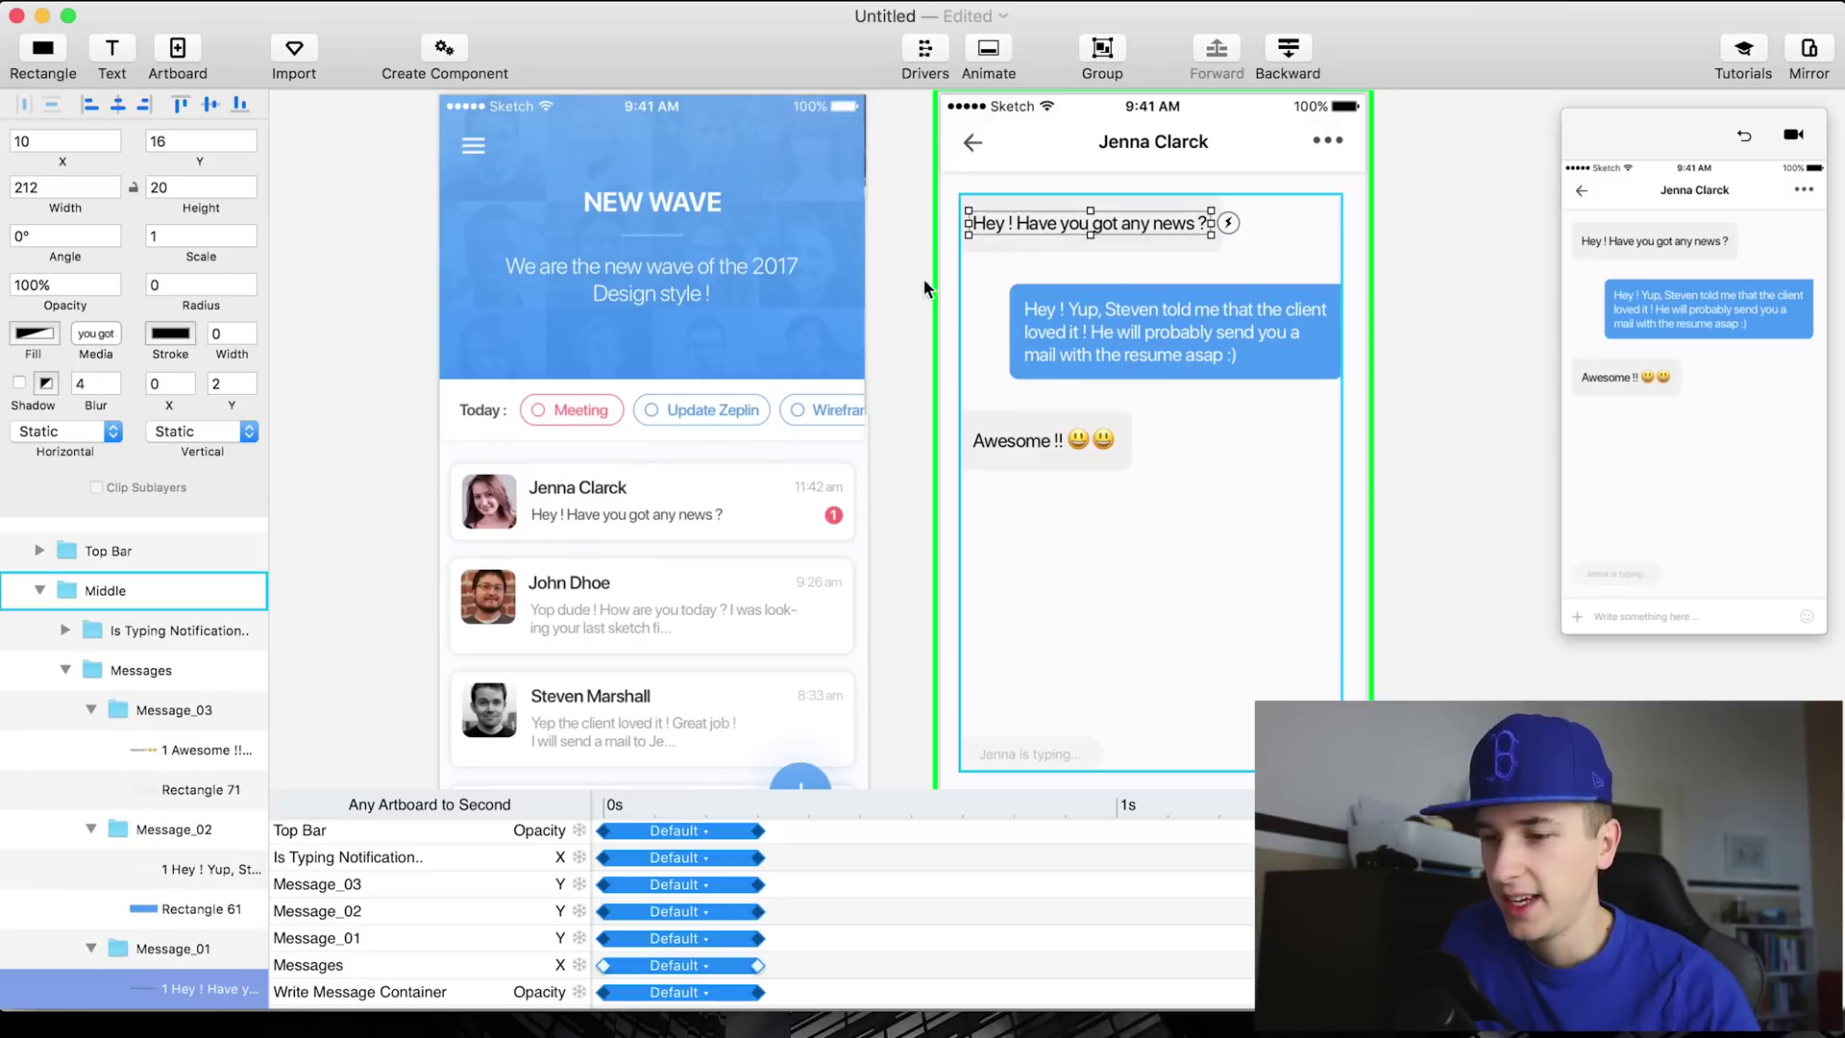
Stagger the messages' Y animations, starting Message_02 at about 0.1 s and Message_03 at about 0.2 s after Message_01
left_click(366, 935)
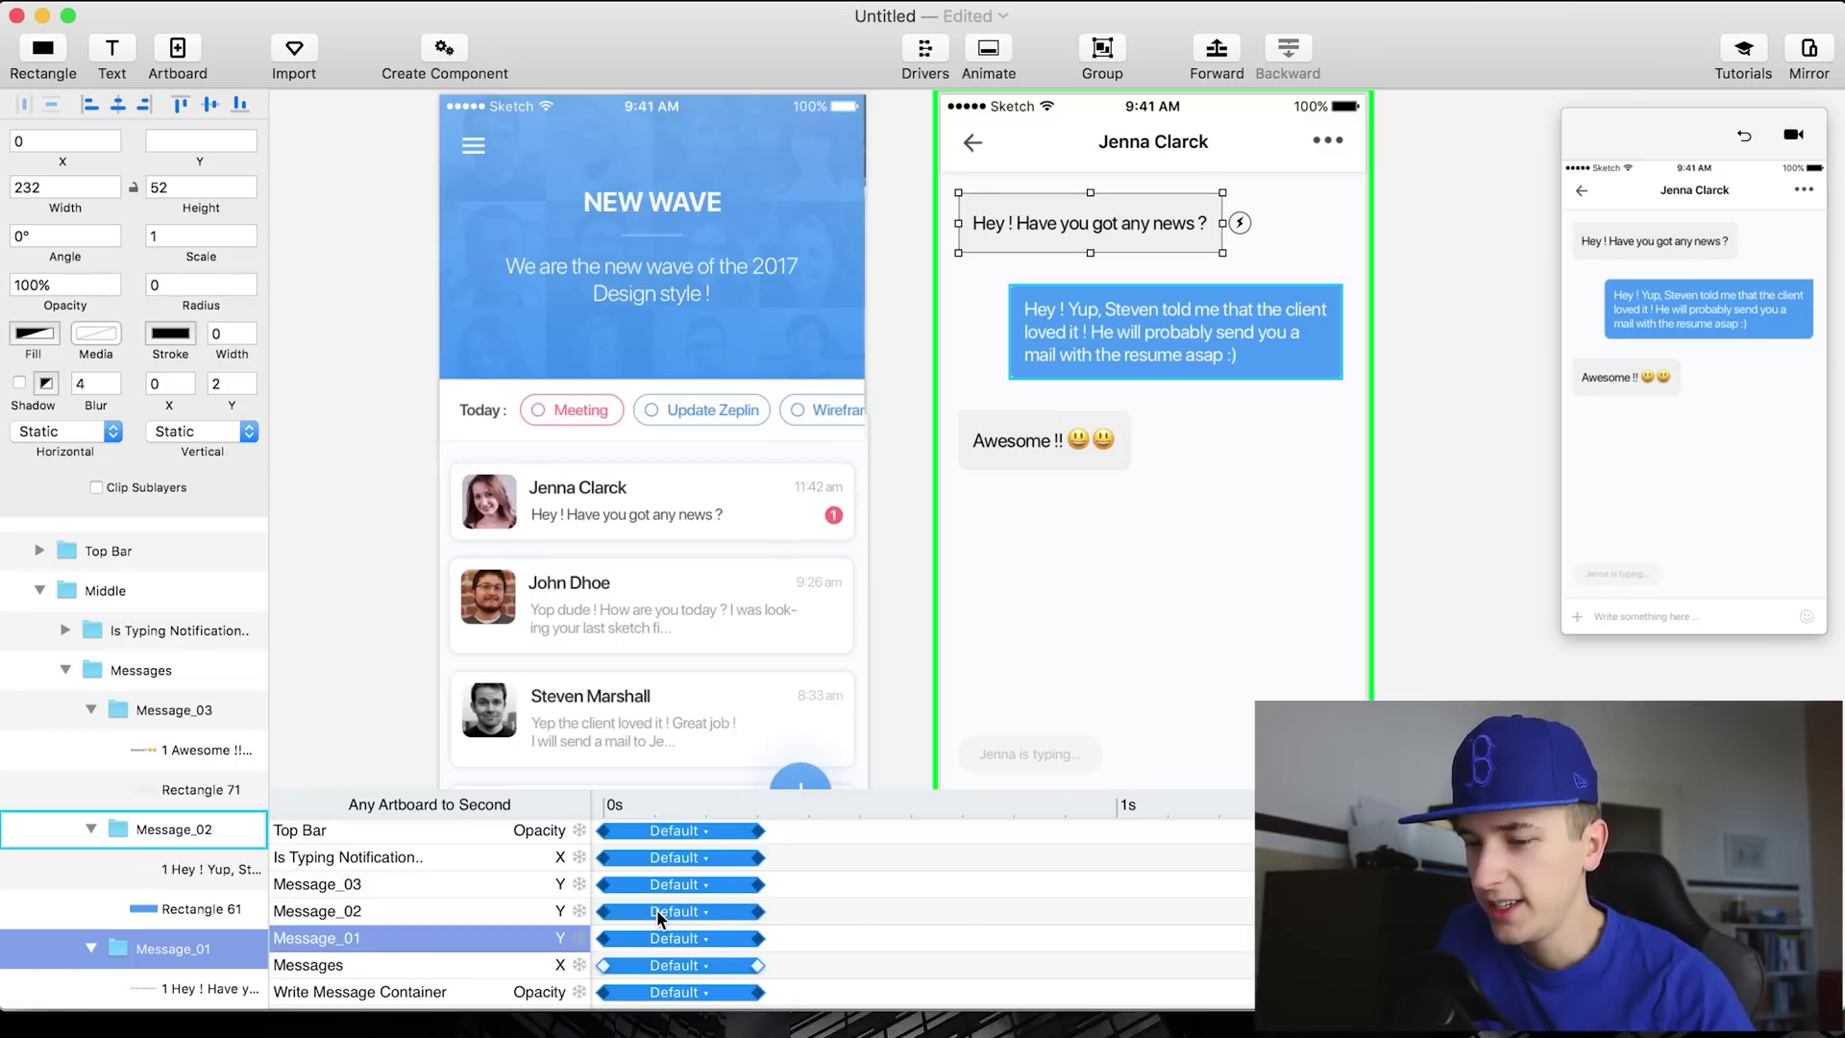
left_click_drag(653, 911, 769, 896)
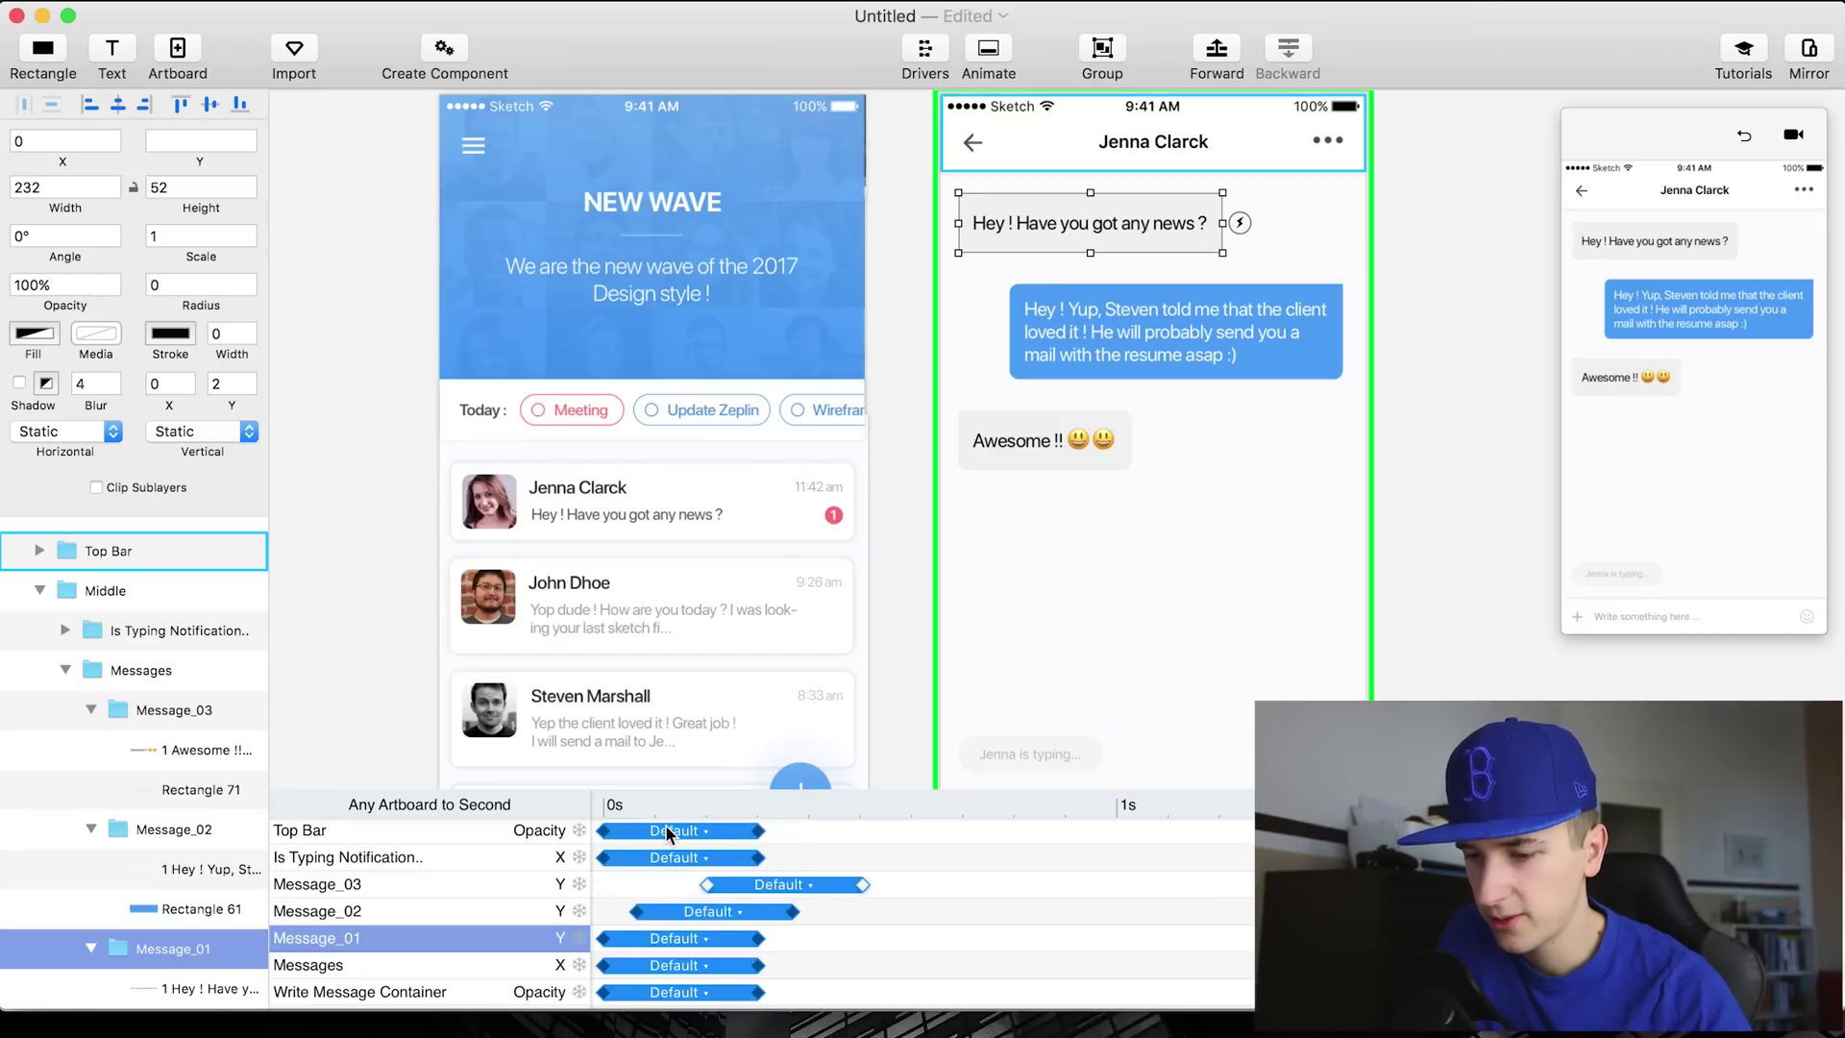
left_click_drag(674, 913, 688, 918)
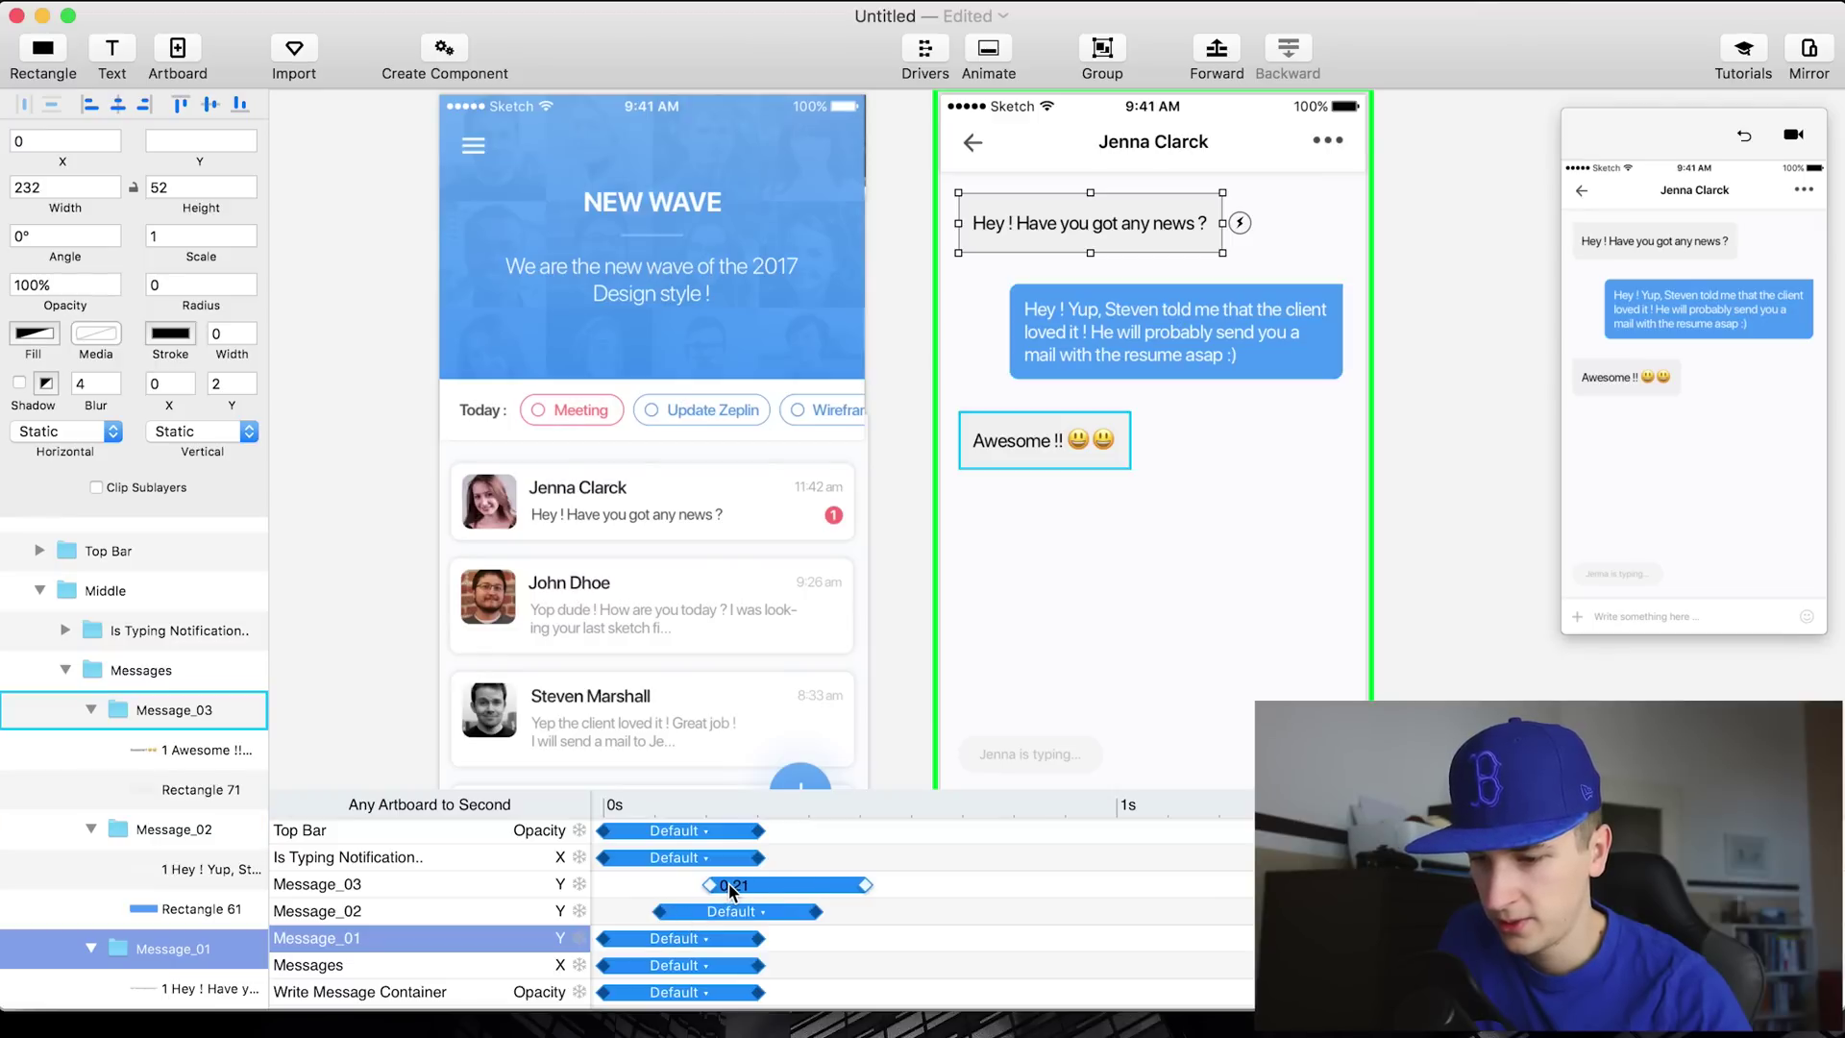
Replay the tap transition from Main in the preview to check the staggered entrance of the messages
left_click(1744, 135)
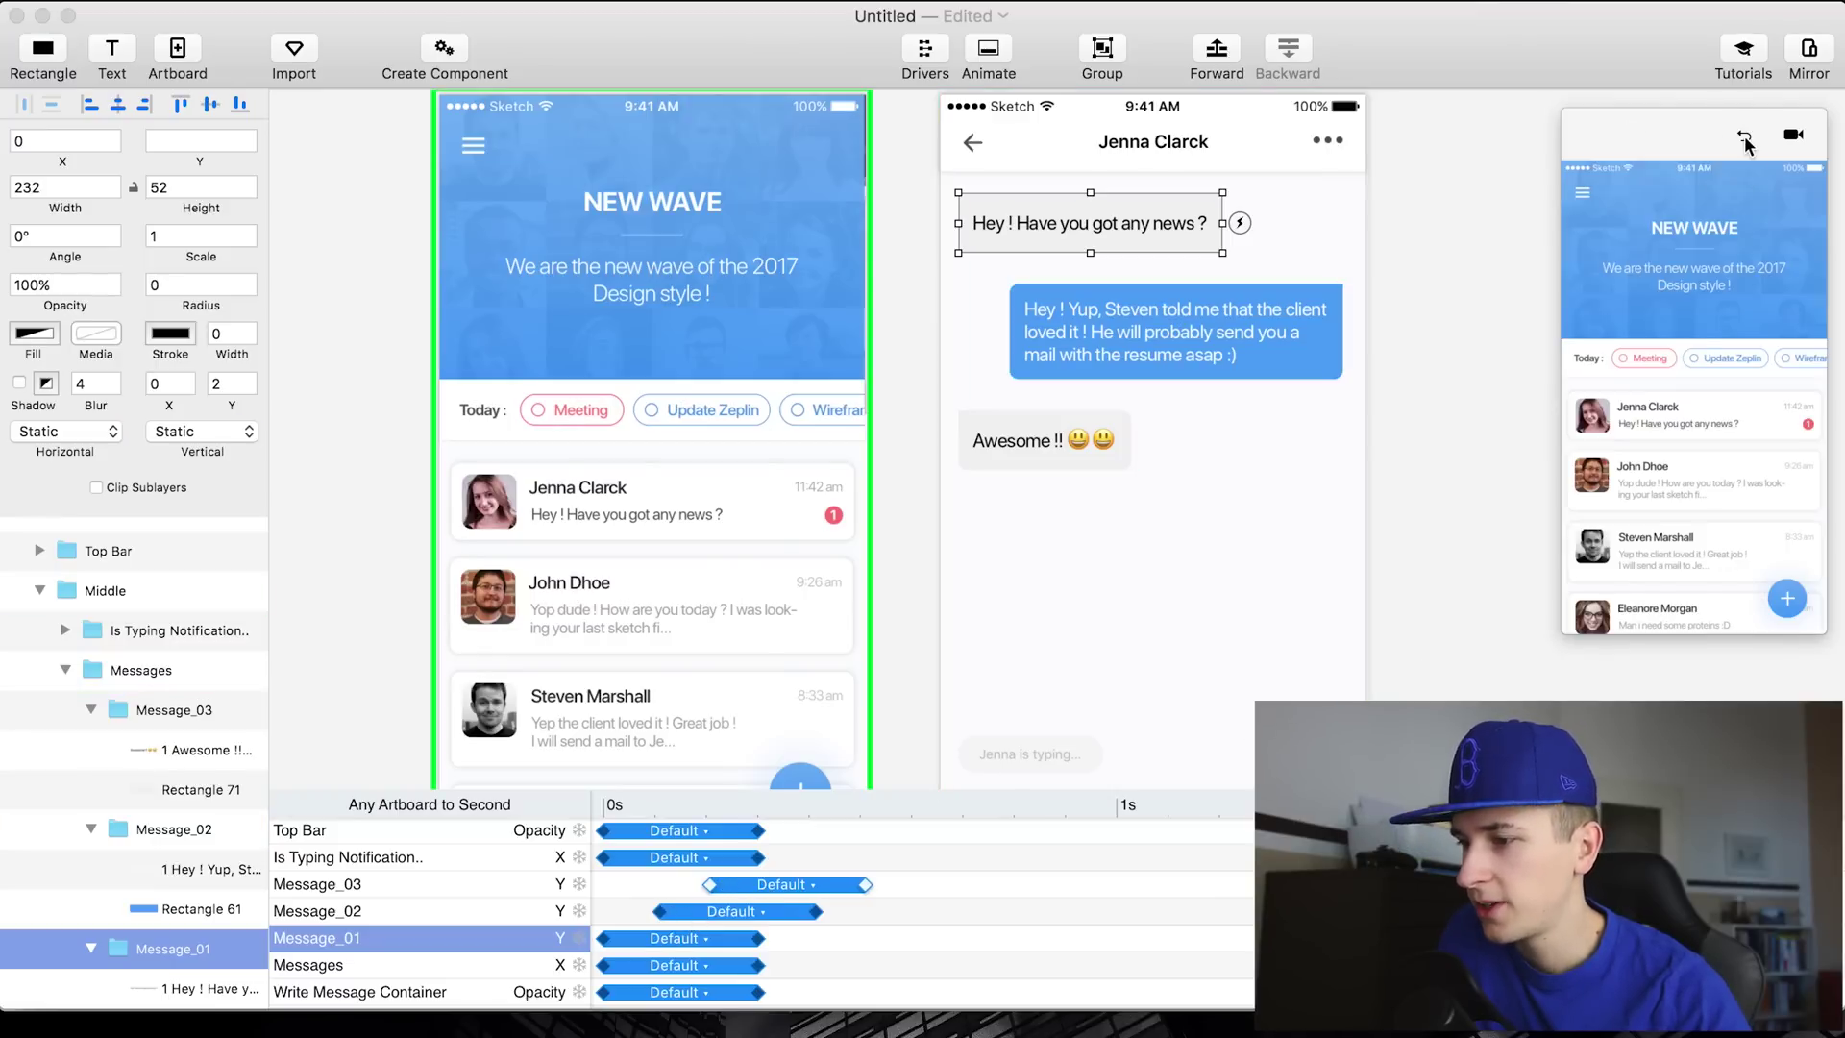
left_click(1666, 422)
left_click(1745, 135)
left_click(1643, 418)
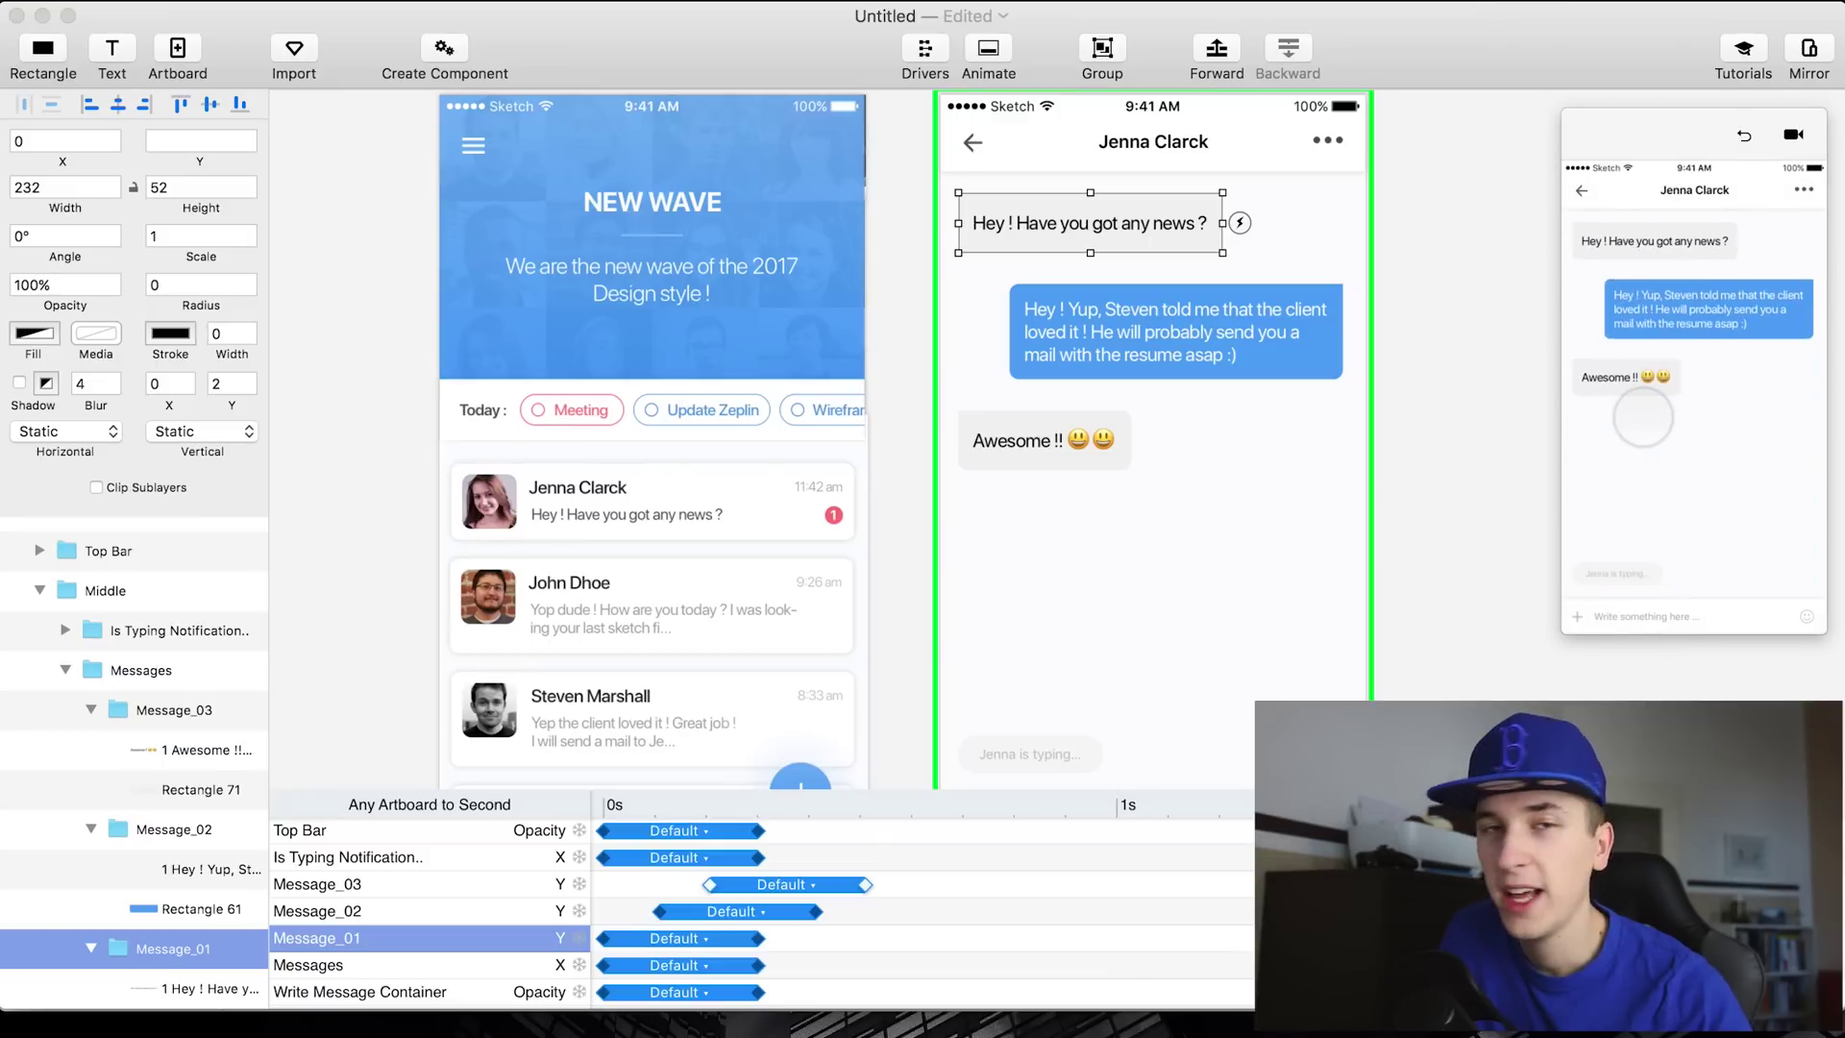
left_click(1744, 135)
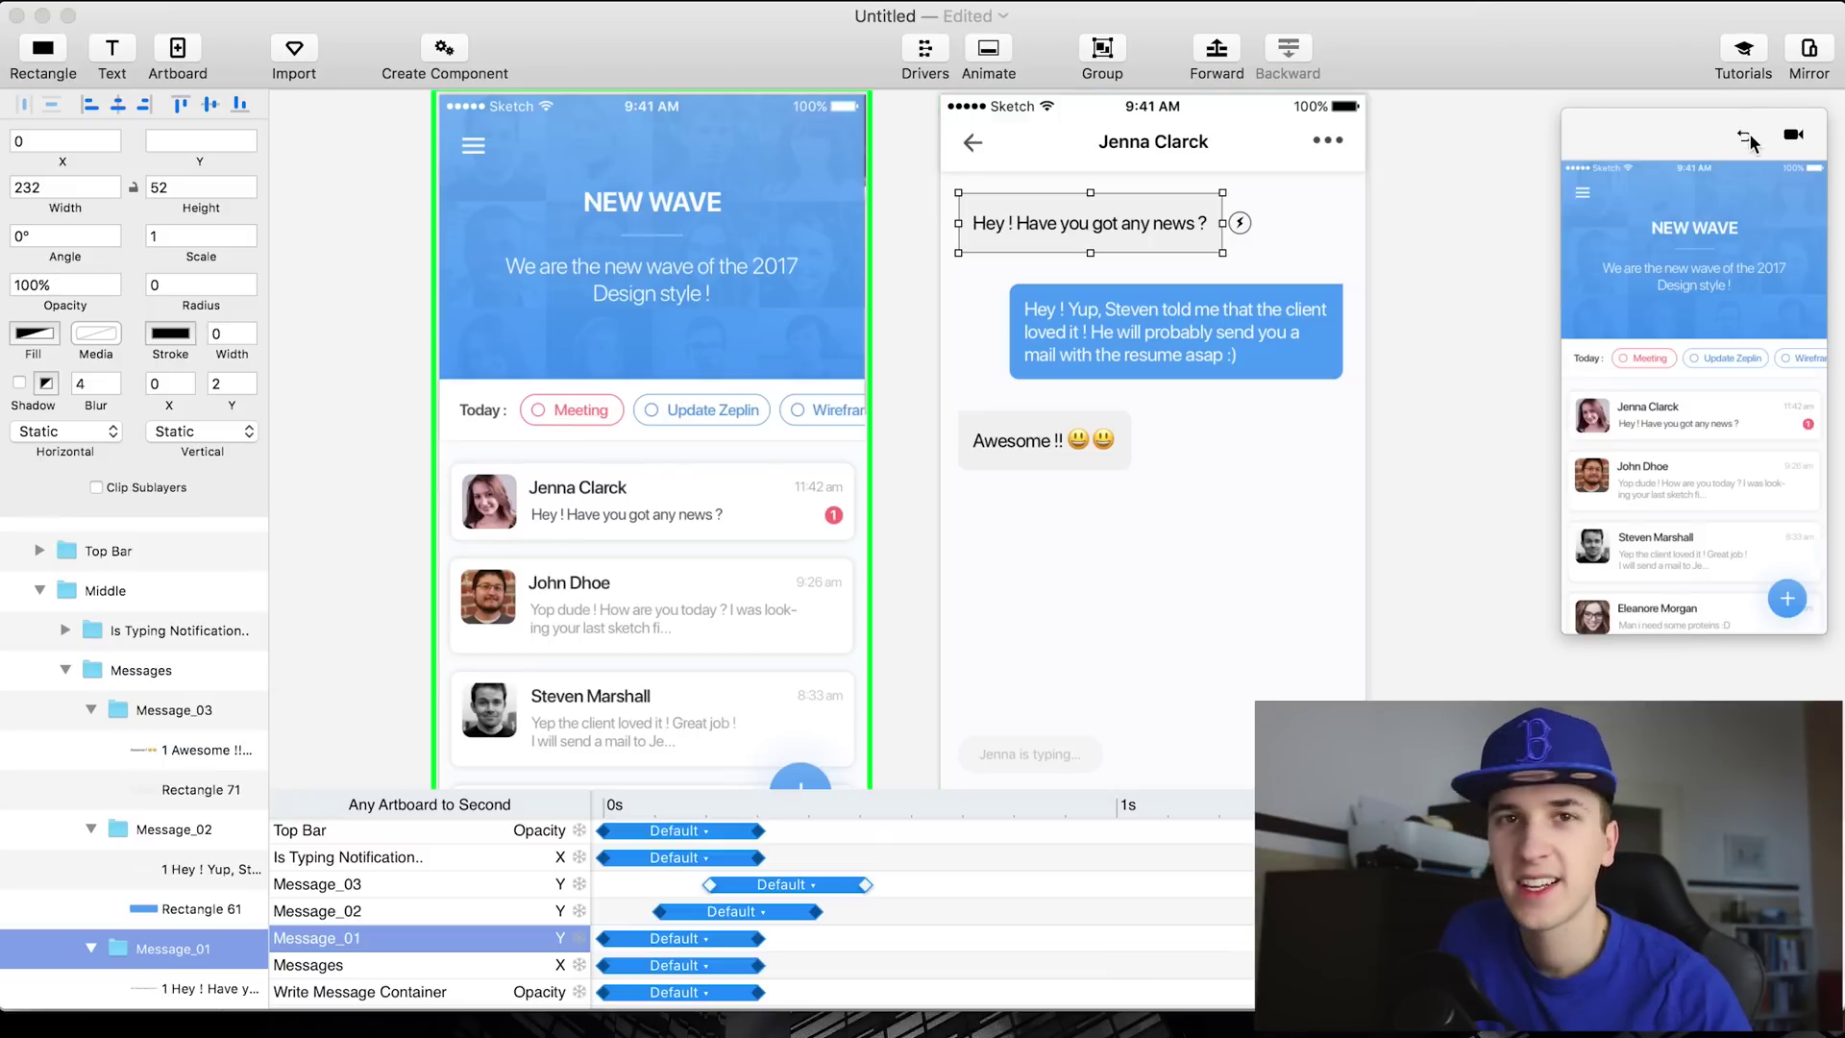
Play the Main-to-conversation transition several more times in the preview, examining the message bubbles and the typing notification
left_click(1682, 413)
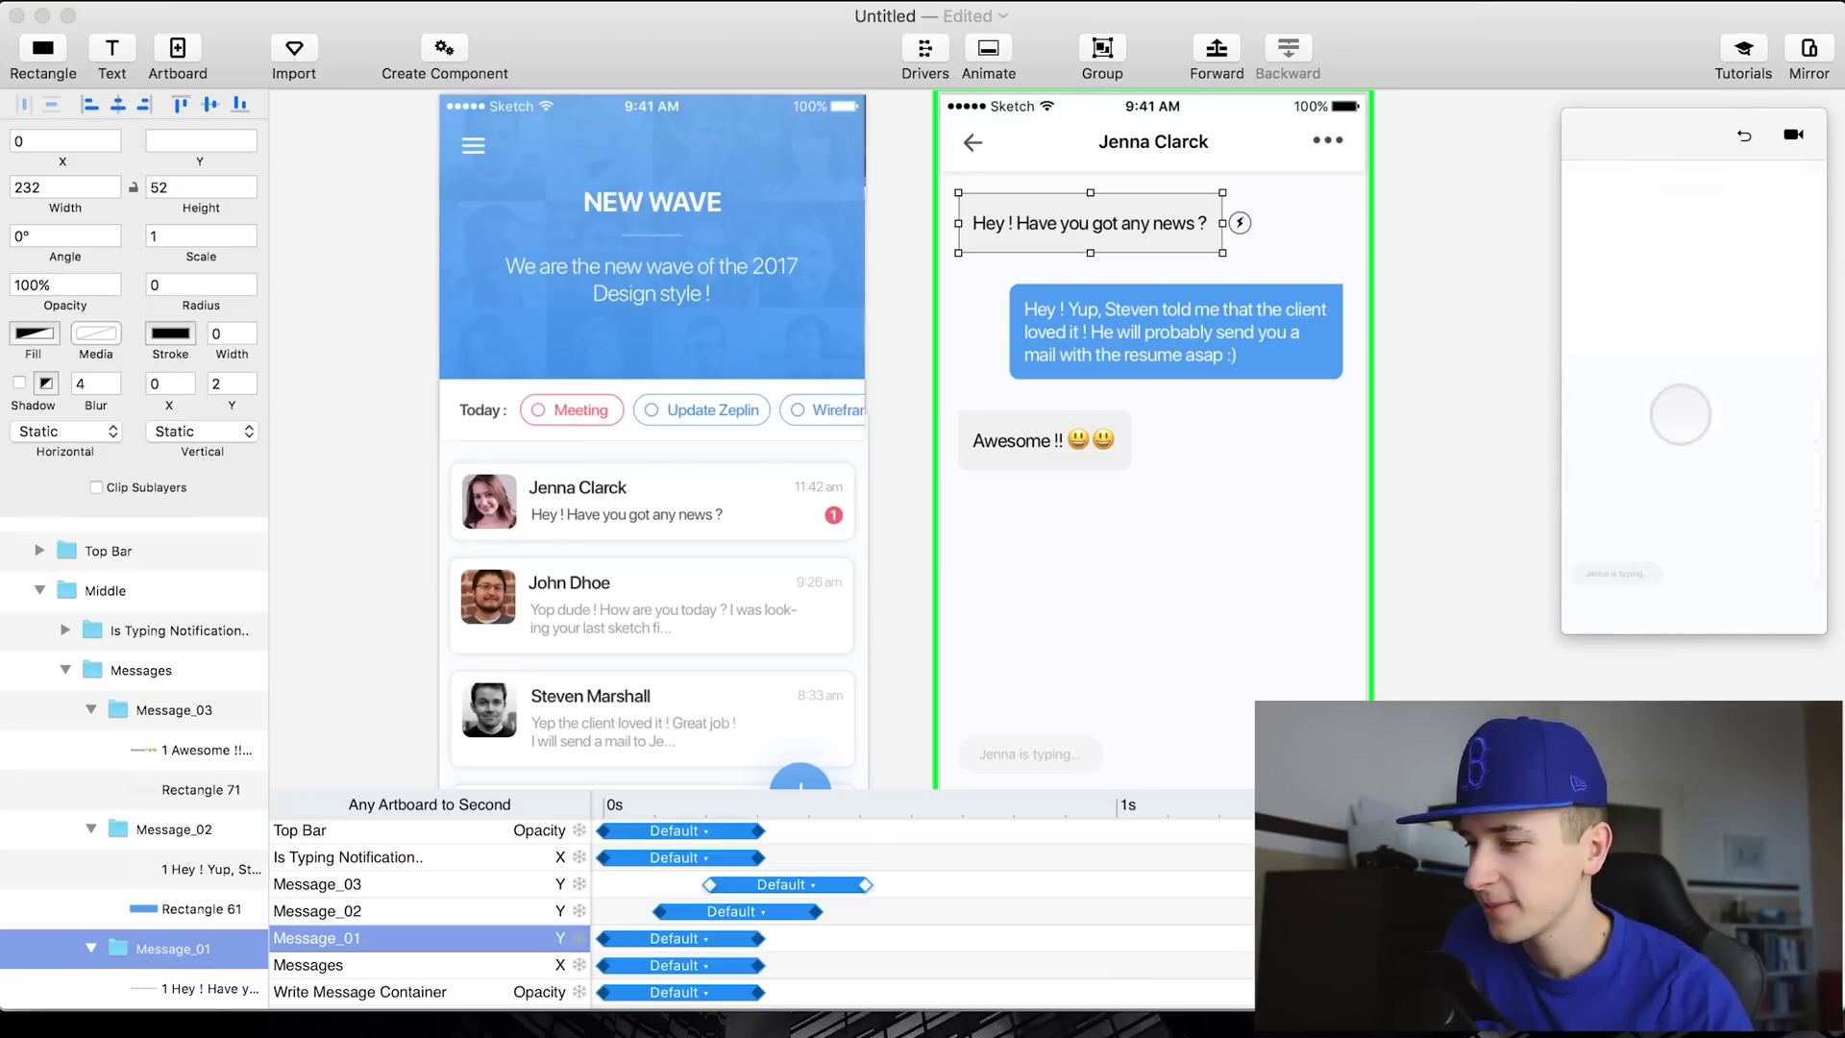
left_click(1744, 136)
left_click(1646, 435)
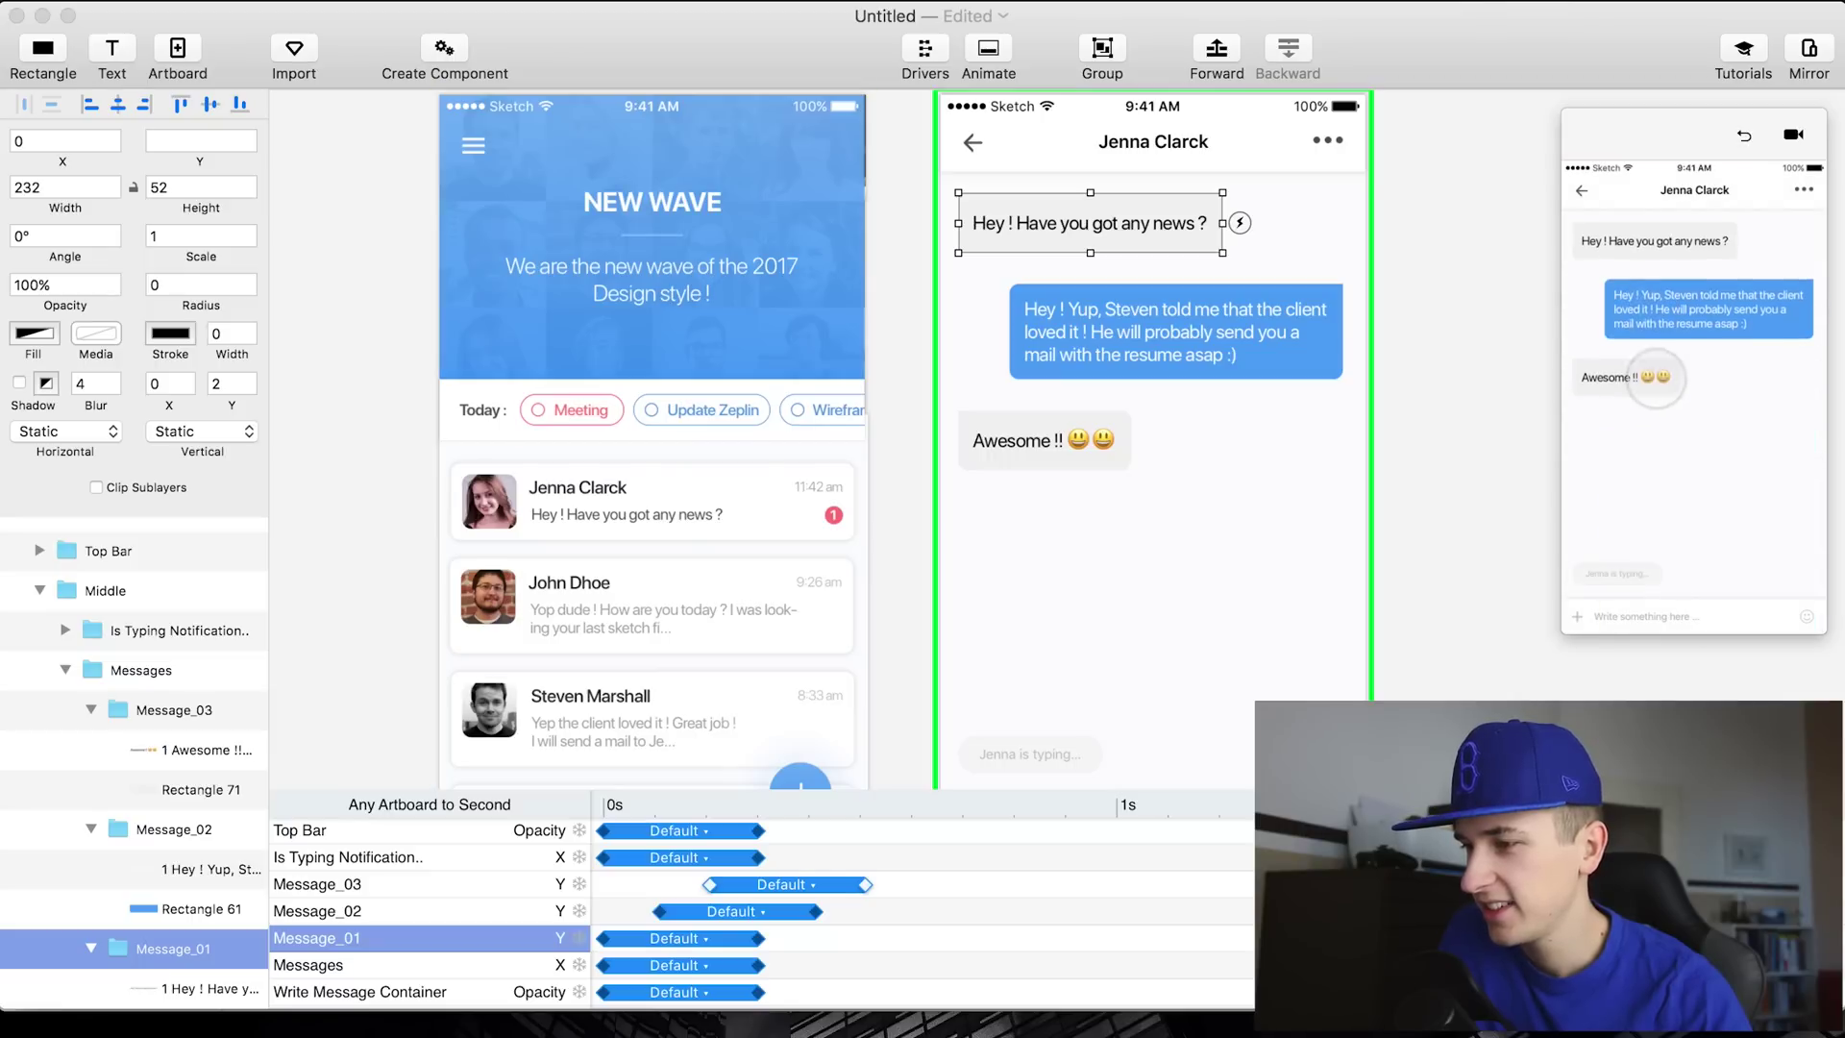
left_click(1745, 136)
left_click(1675, 423)
left_click(1618, 594)
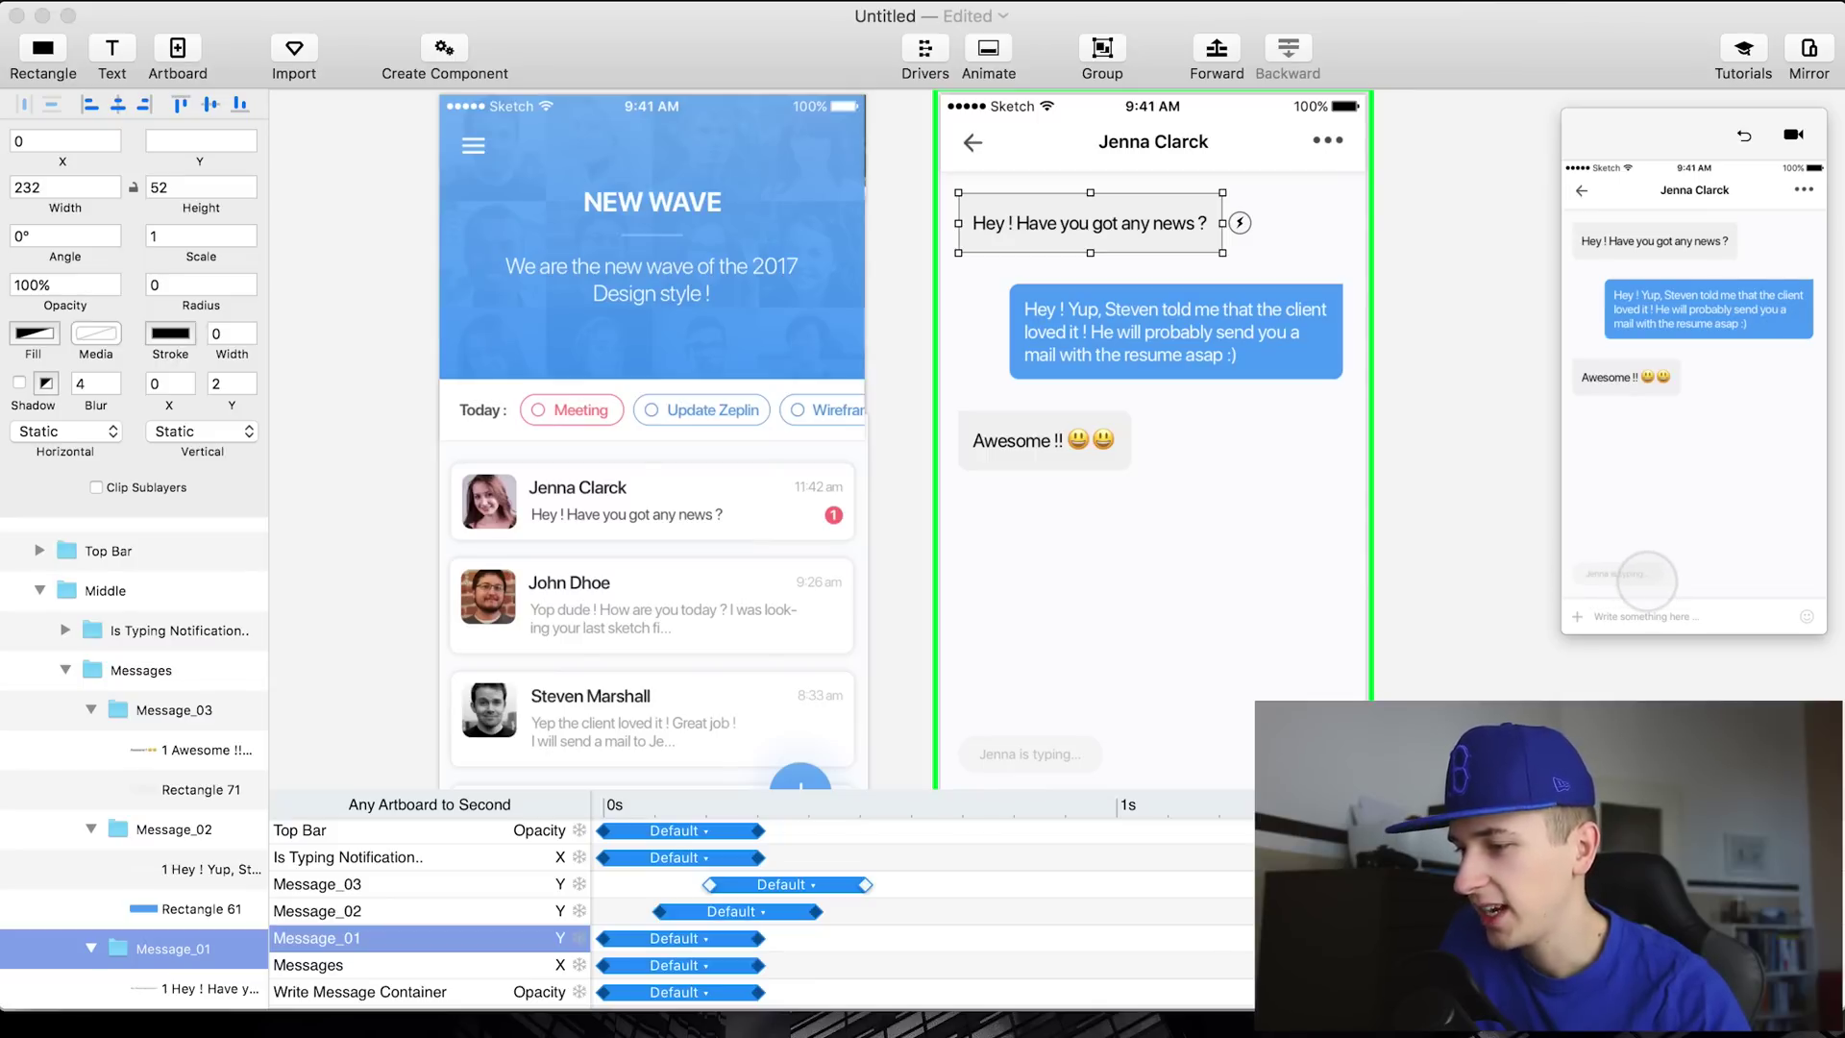
left_click(1478, 557)
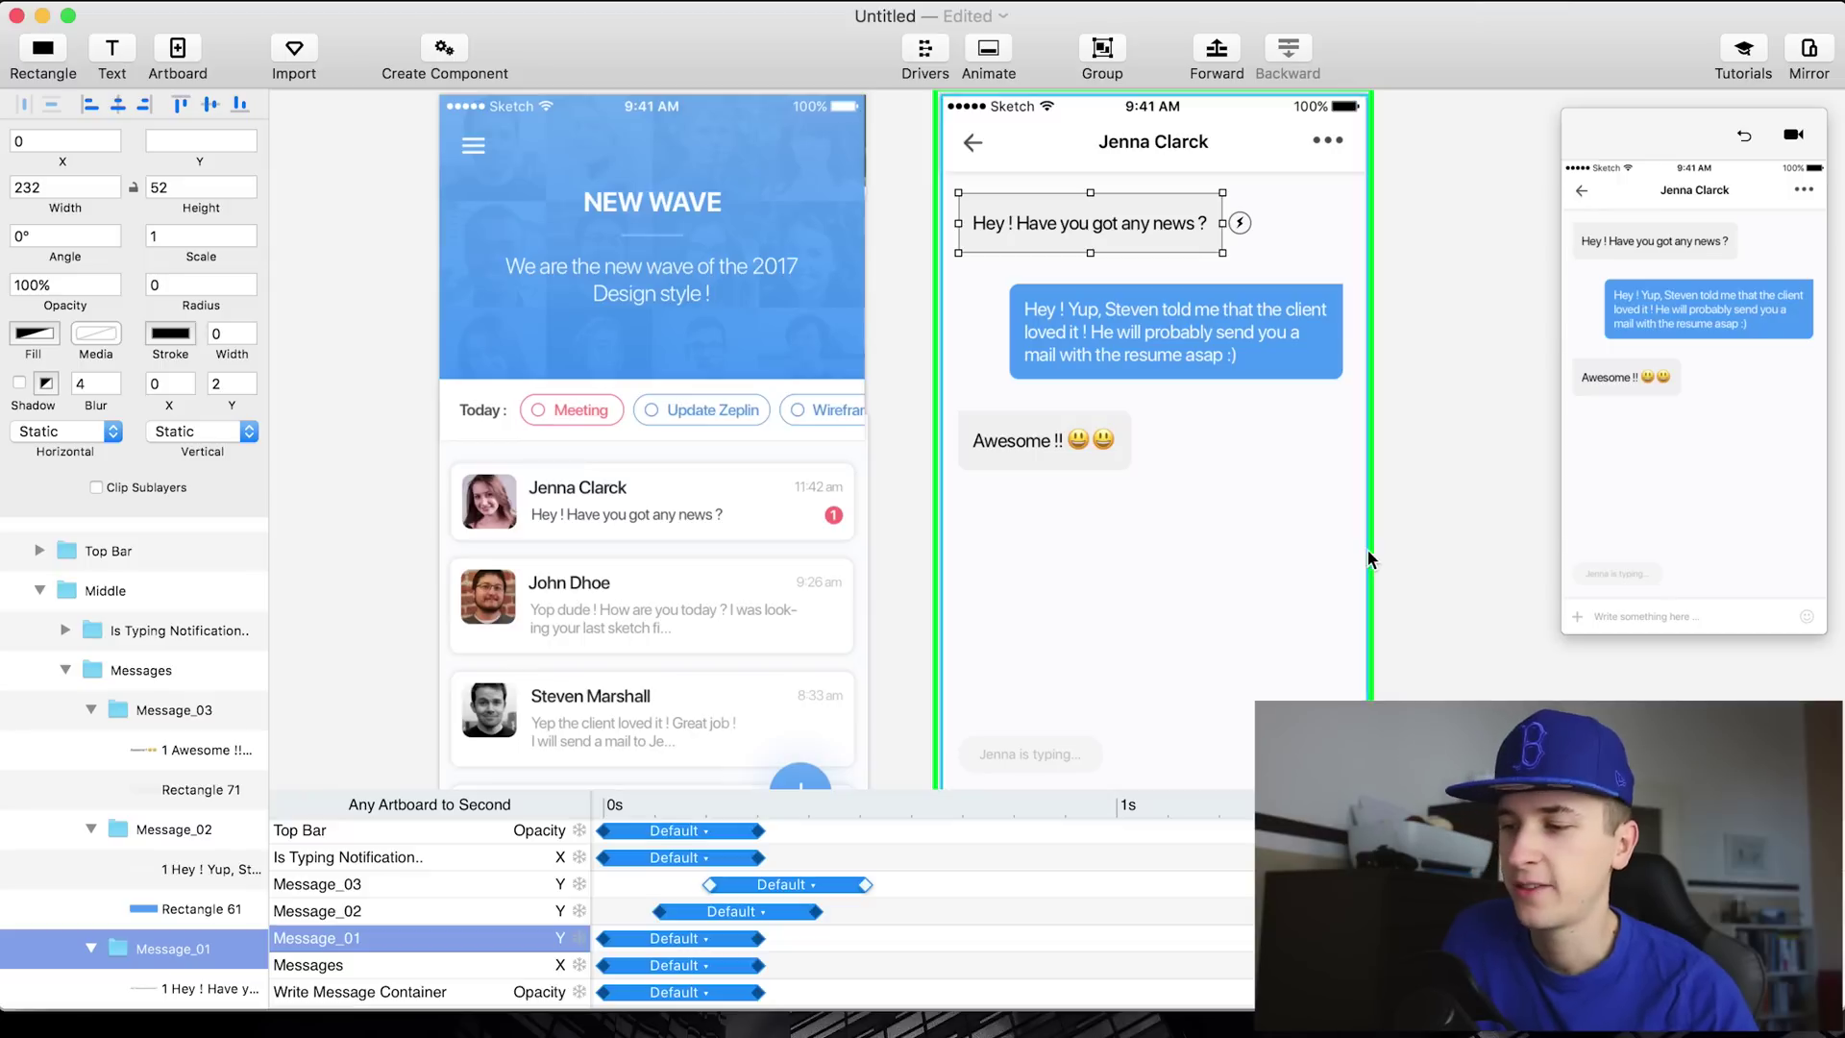
left_click(1700, 378)
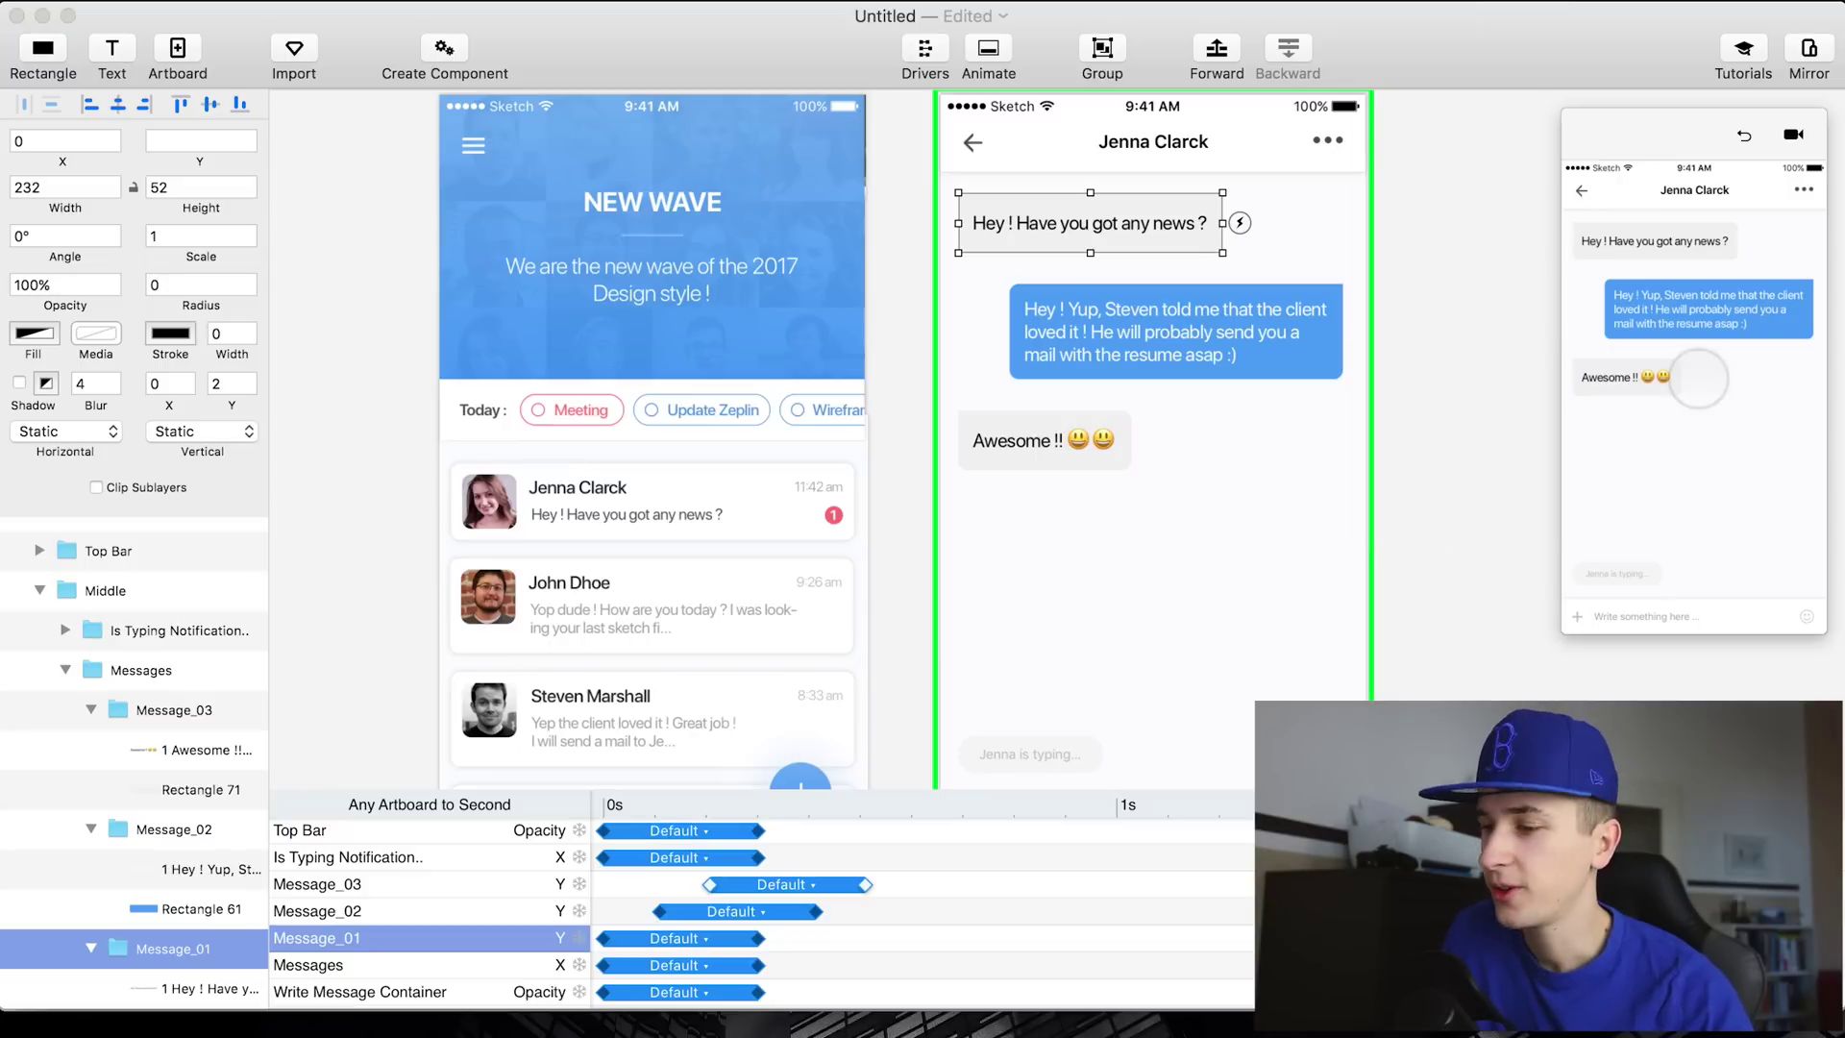
left_click(1745, 136)
left_click(1635, 423)
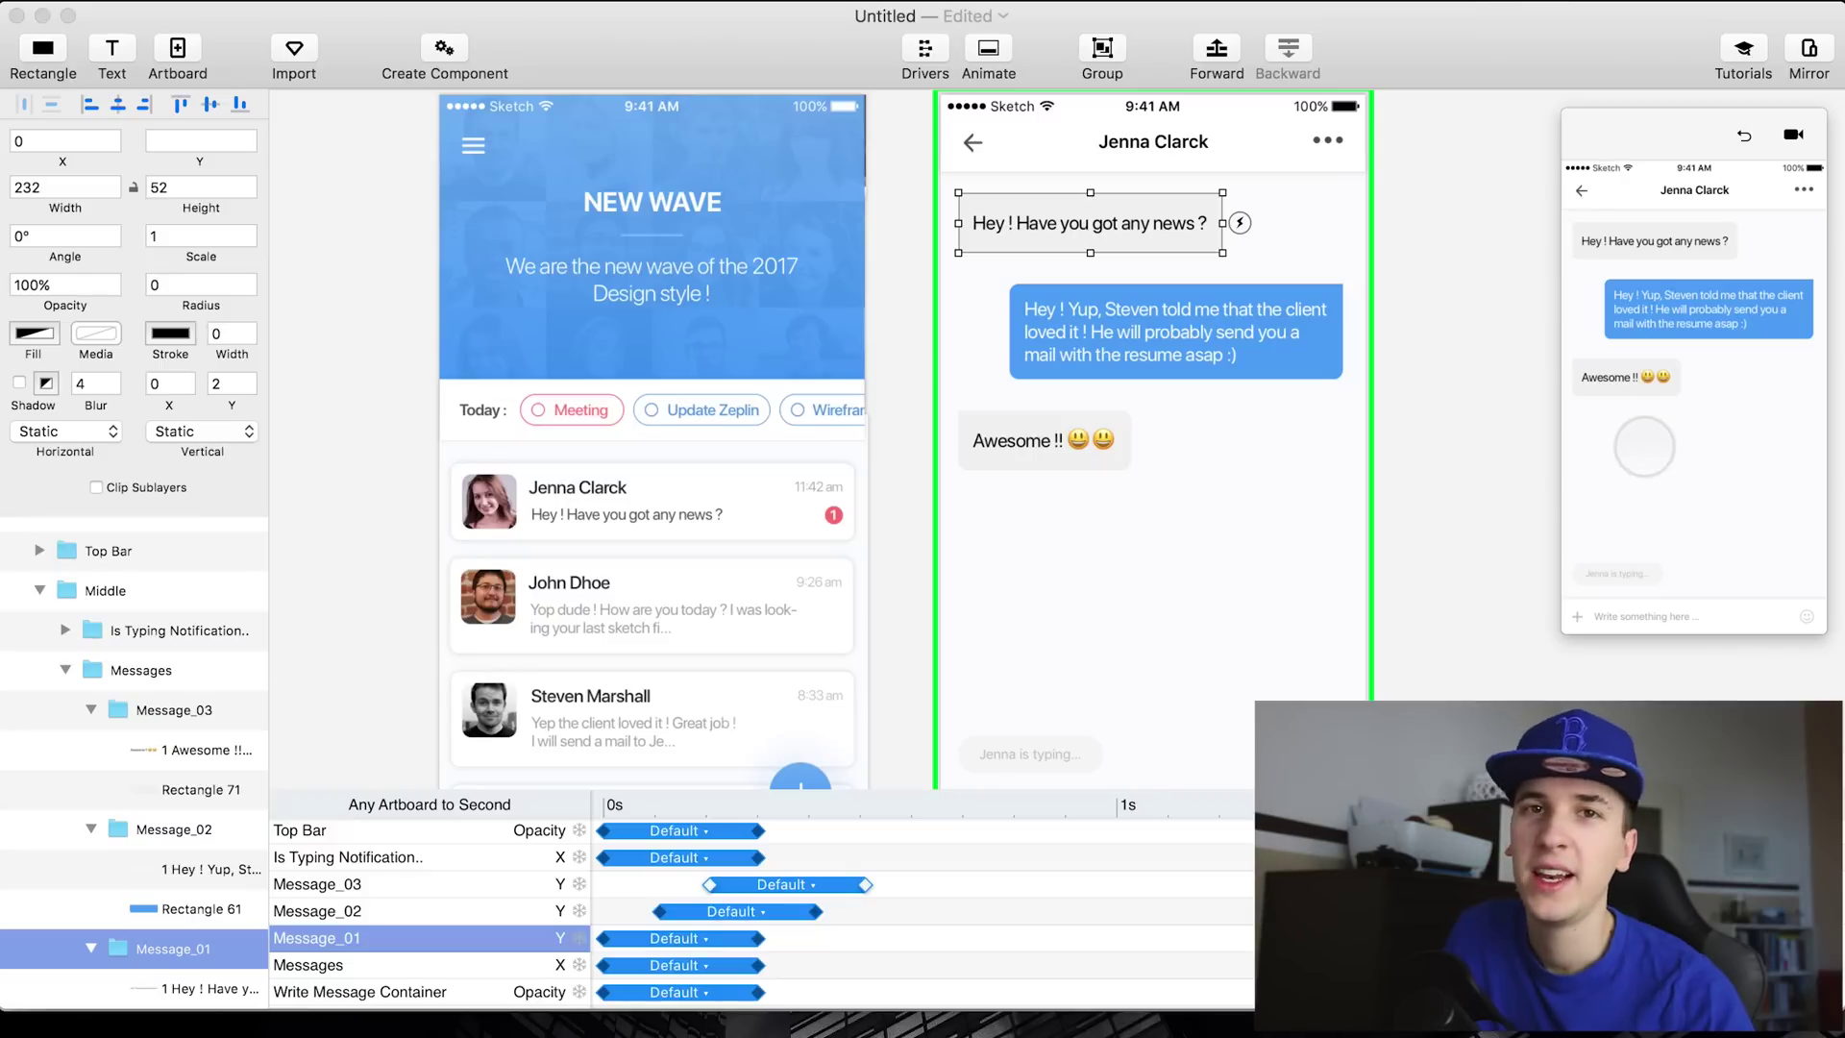
left_click(1545, 681)
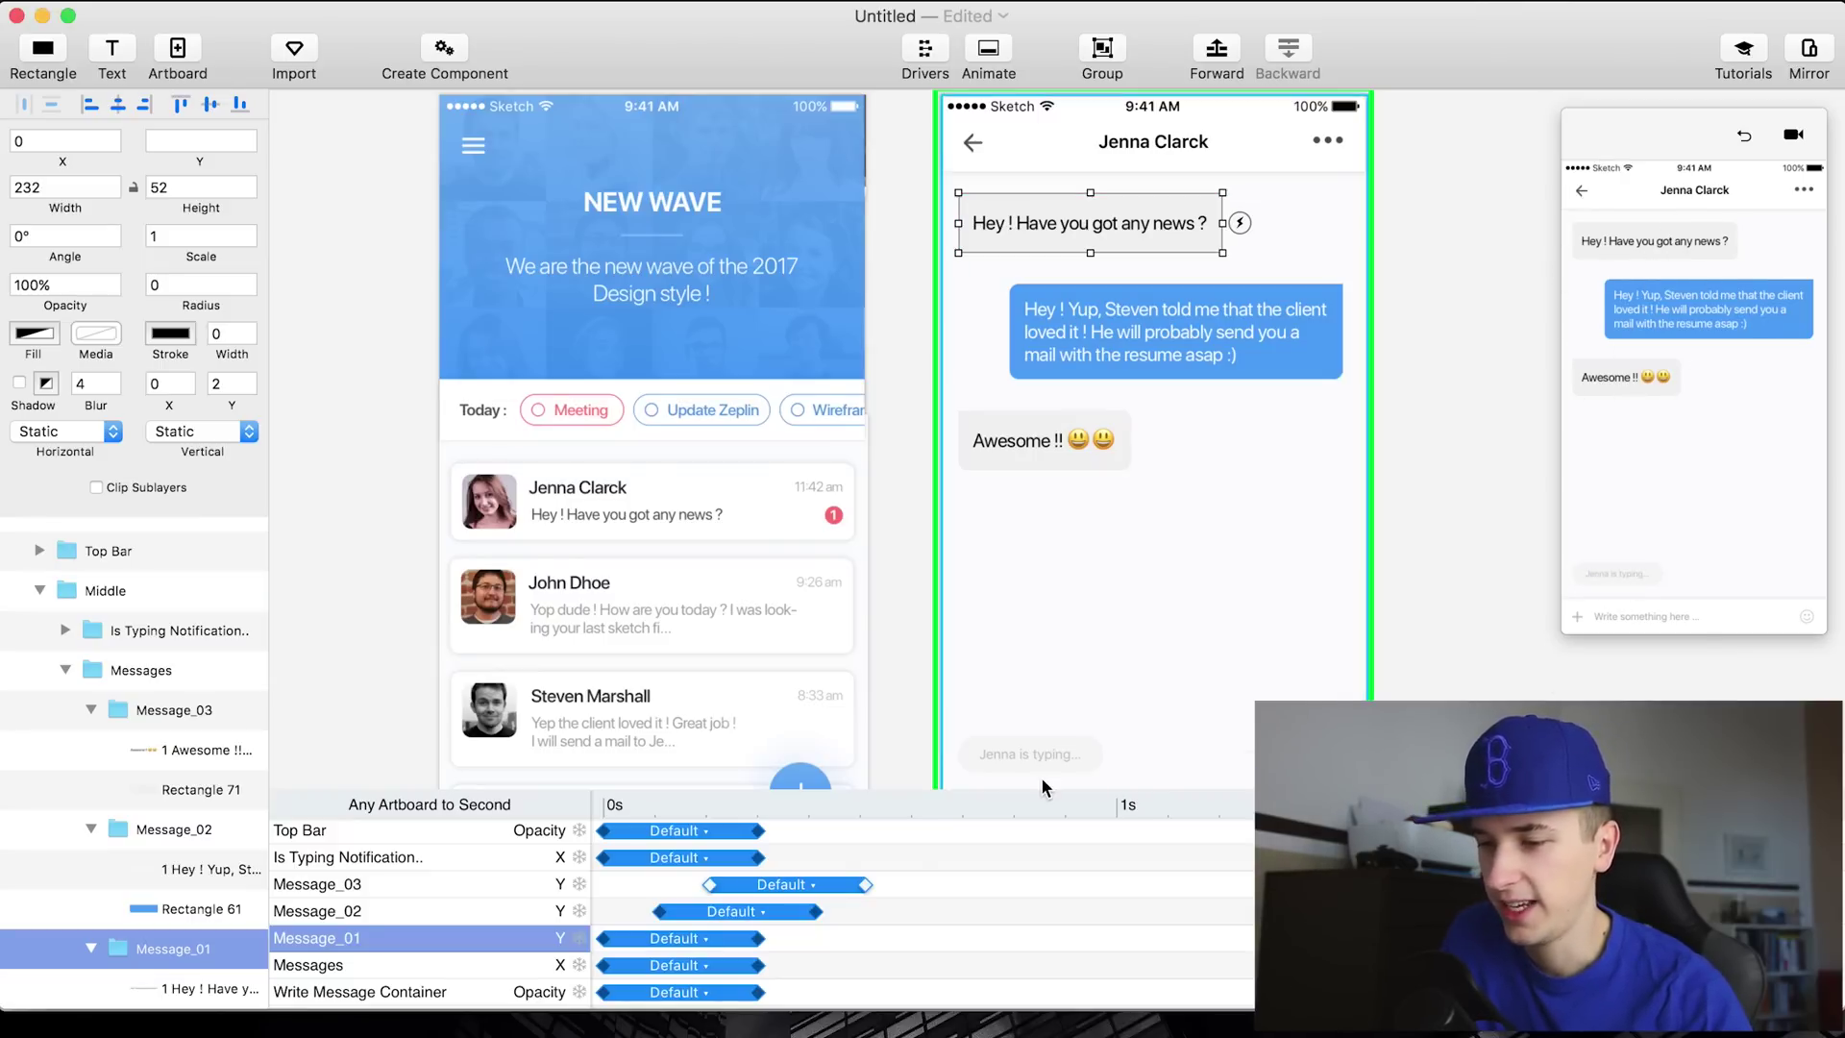
Find the Is Typing Notification group in Main's Middle 2 group and move it straight left off the artboard to X -170
scroll(1041, 777, "down", 5)
left_click(1028, 517)
double_click(1028, 517)
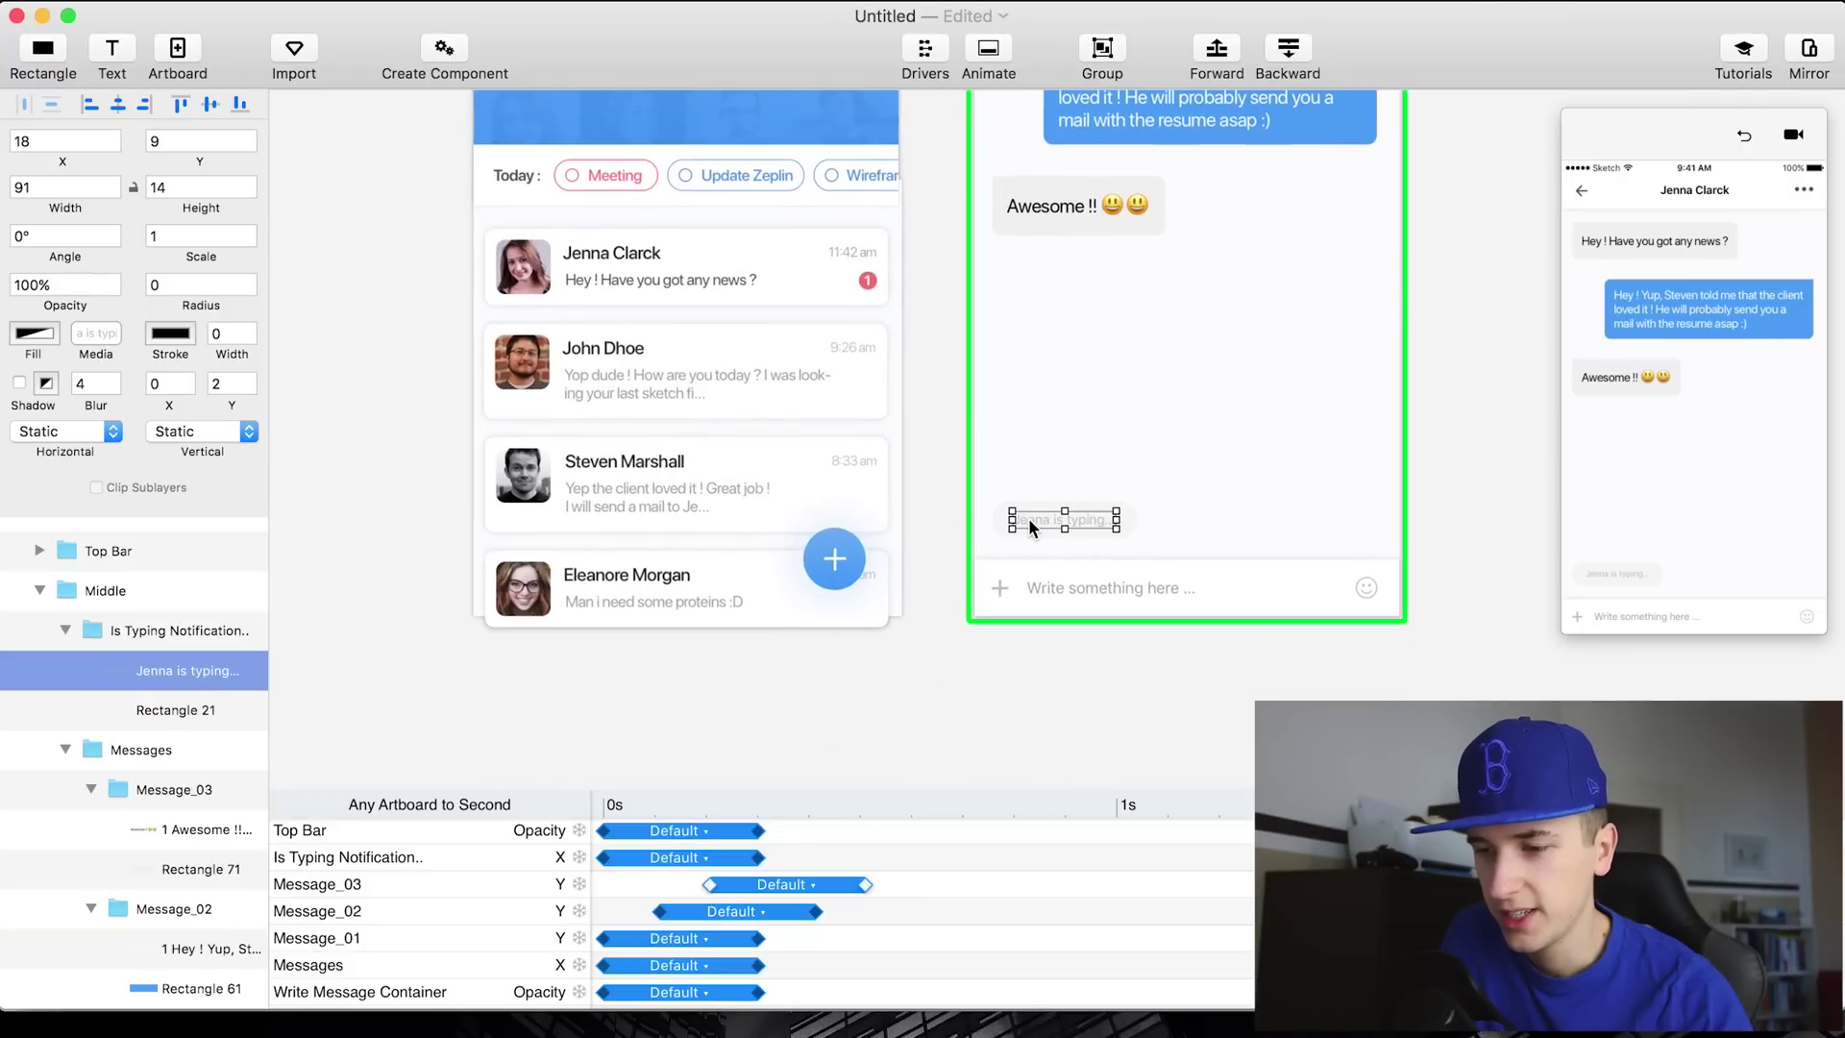
left_click(495, 504)
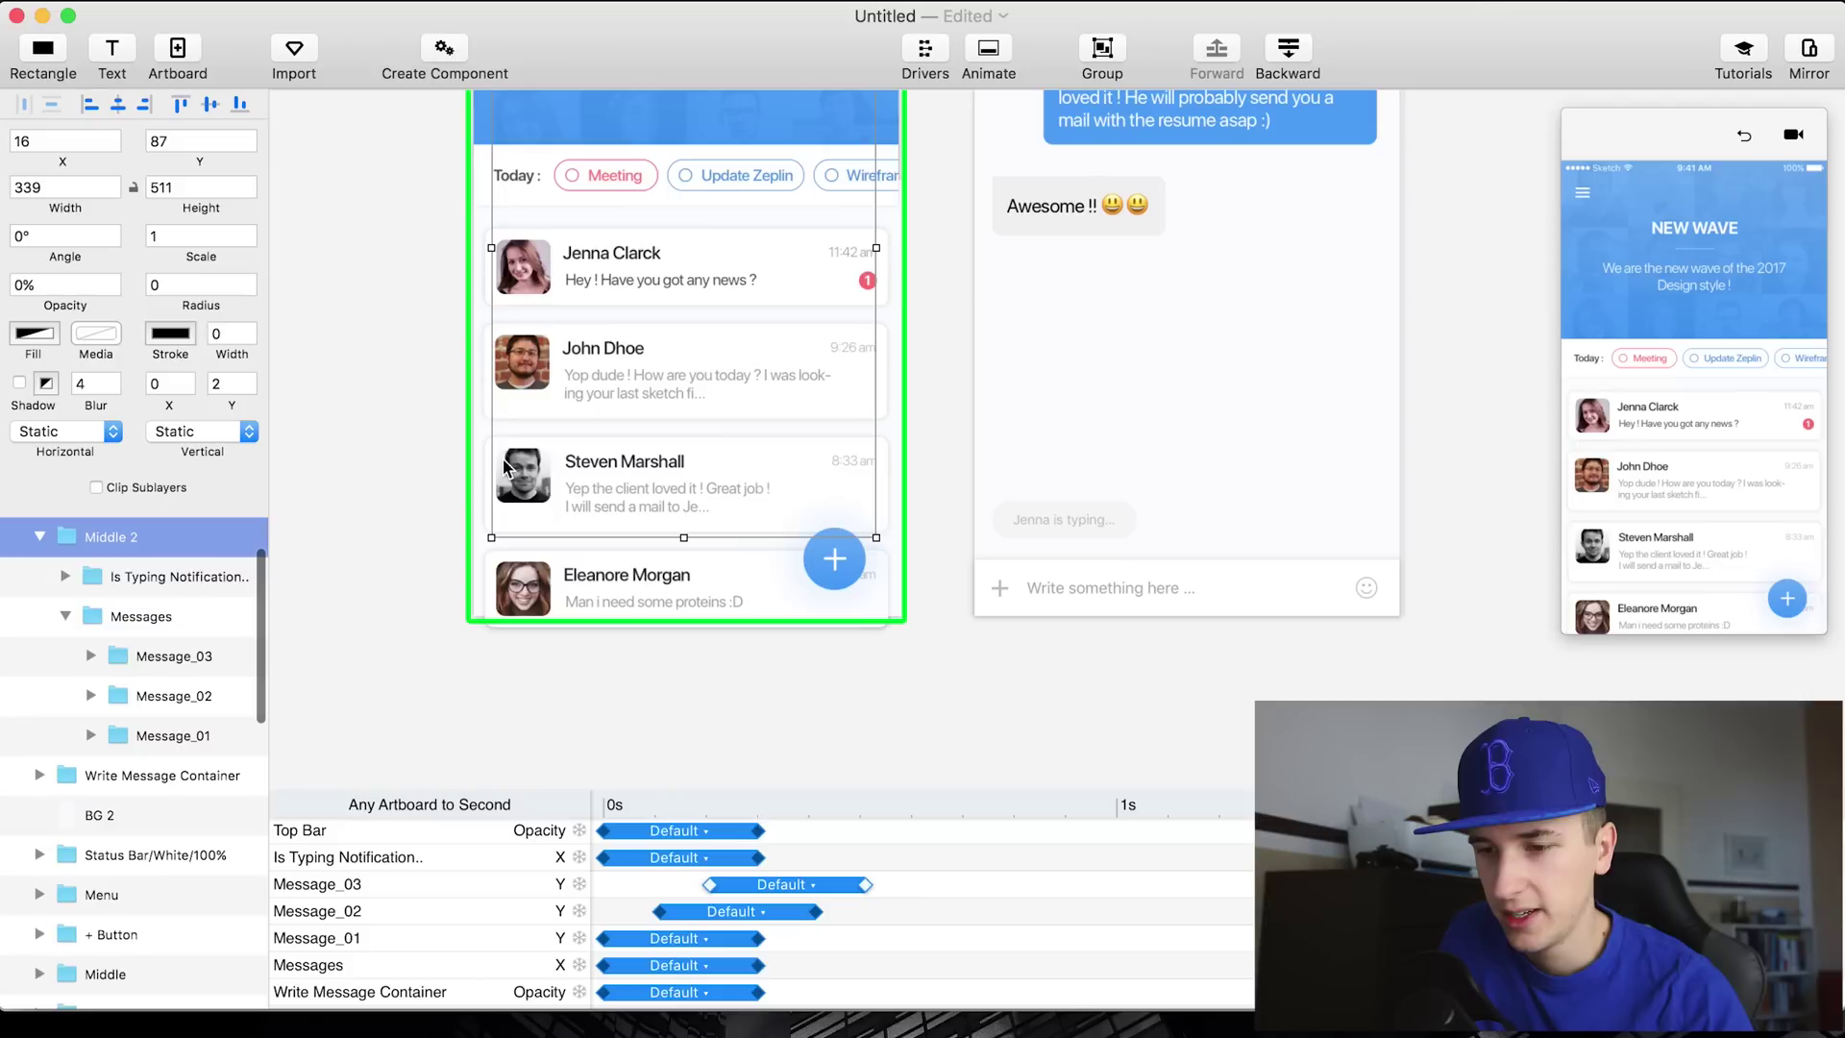
left_click(168, 577)
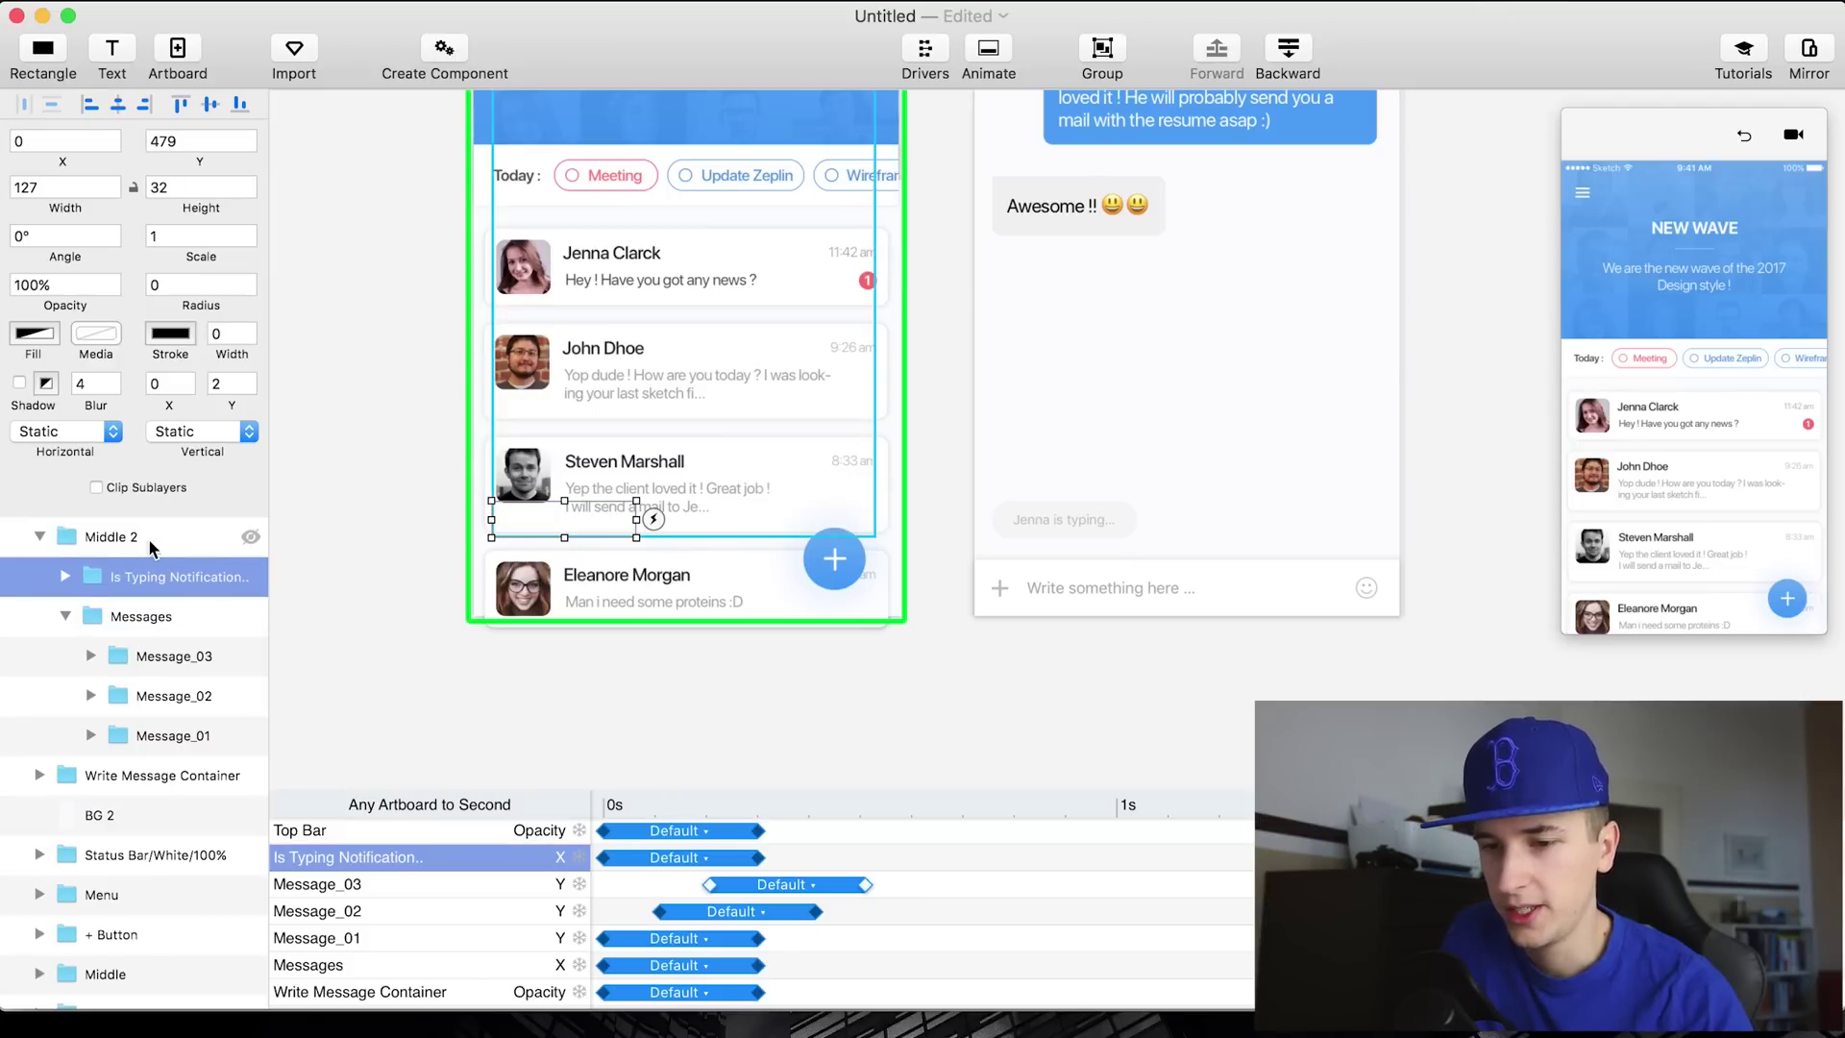
left_click(66, 617)
key("shift+Left")
key("shift+Left")
key("shift+Left")
key("shift+Left")
key("shift+Left")
key("shift+Left")
key("shift+Left")
key("shift+Left")
key("shift+Left")
key("shift+Left")
key("shift+Left")
key("shift+Left")
key("shift+Left")
key("shift+Left")
key("shift+Left")
key("shift+Left")
key("shift+Left")
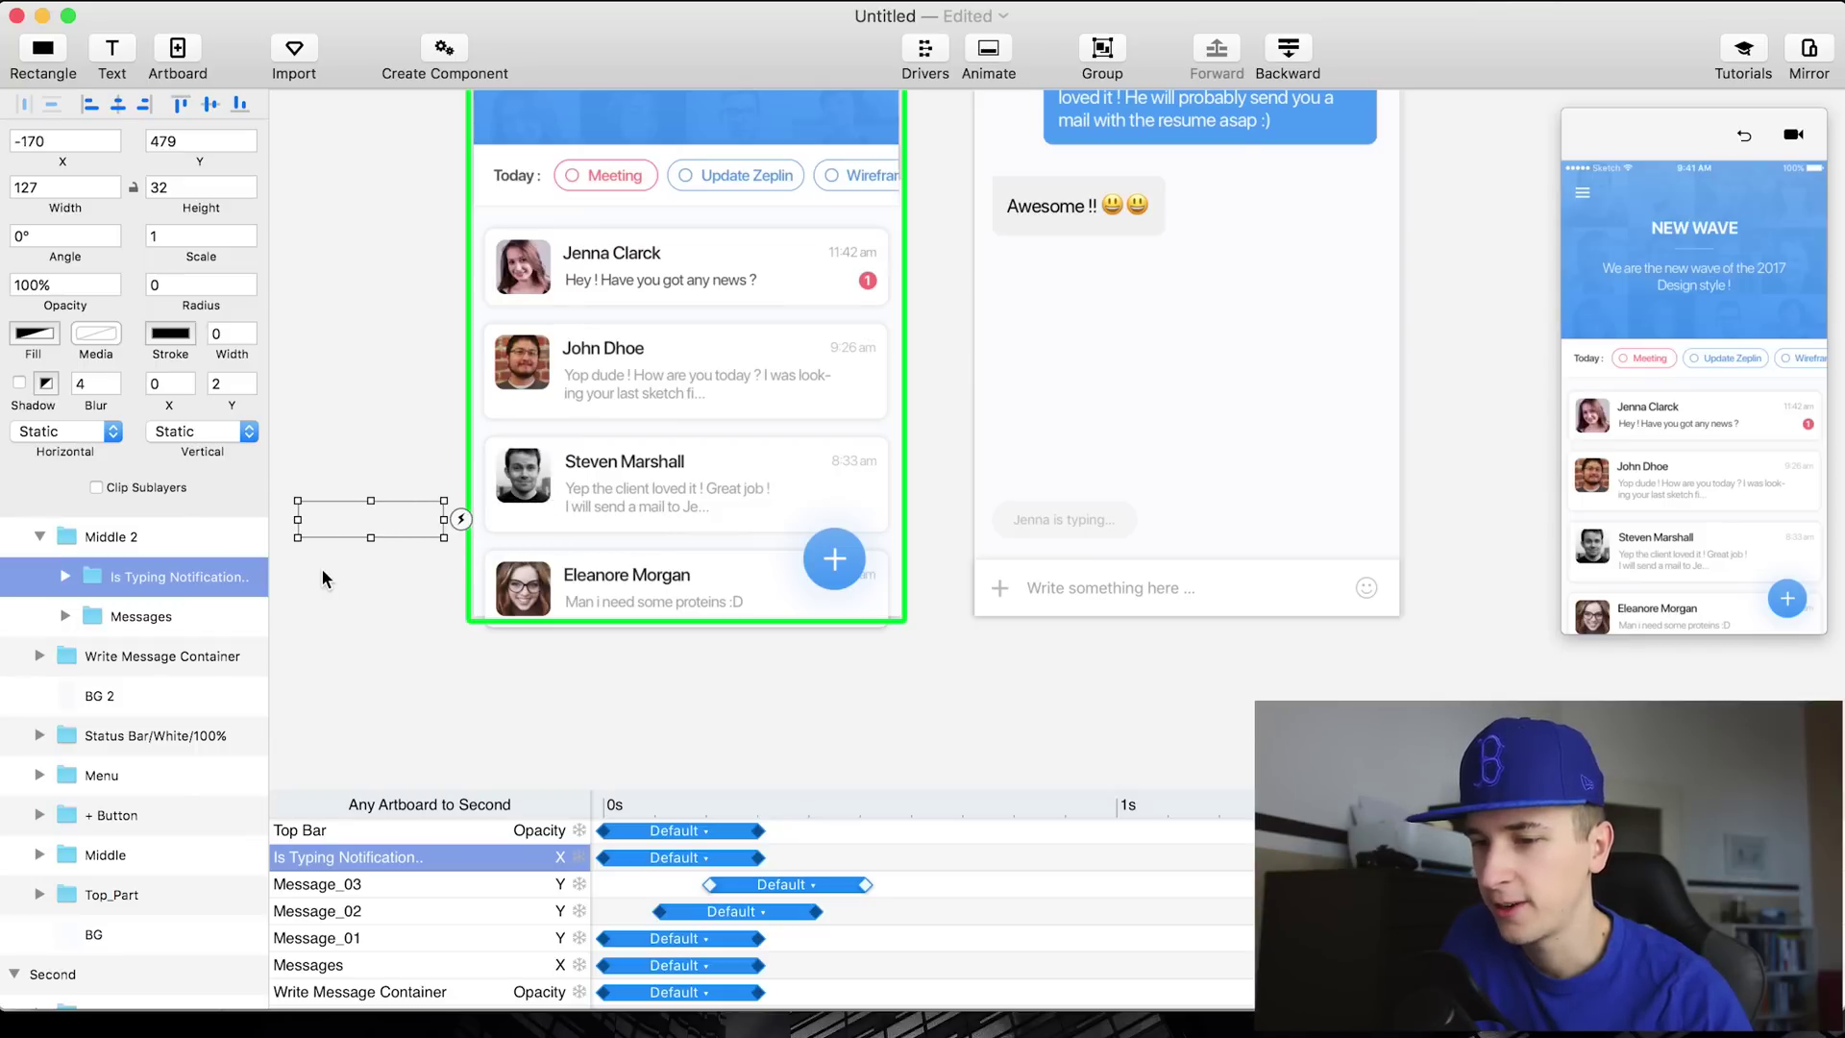
Preview the typing notification sliding in, and delay its X animation to start at about 0.5 s
left_click(1749, 141)
left_click(1672, 423)
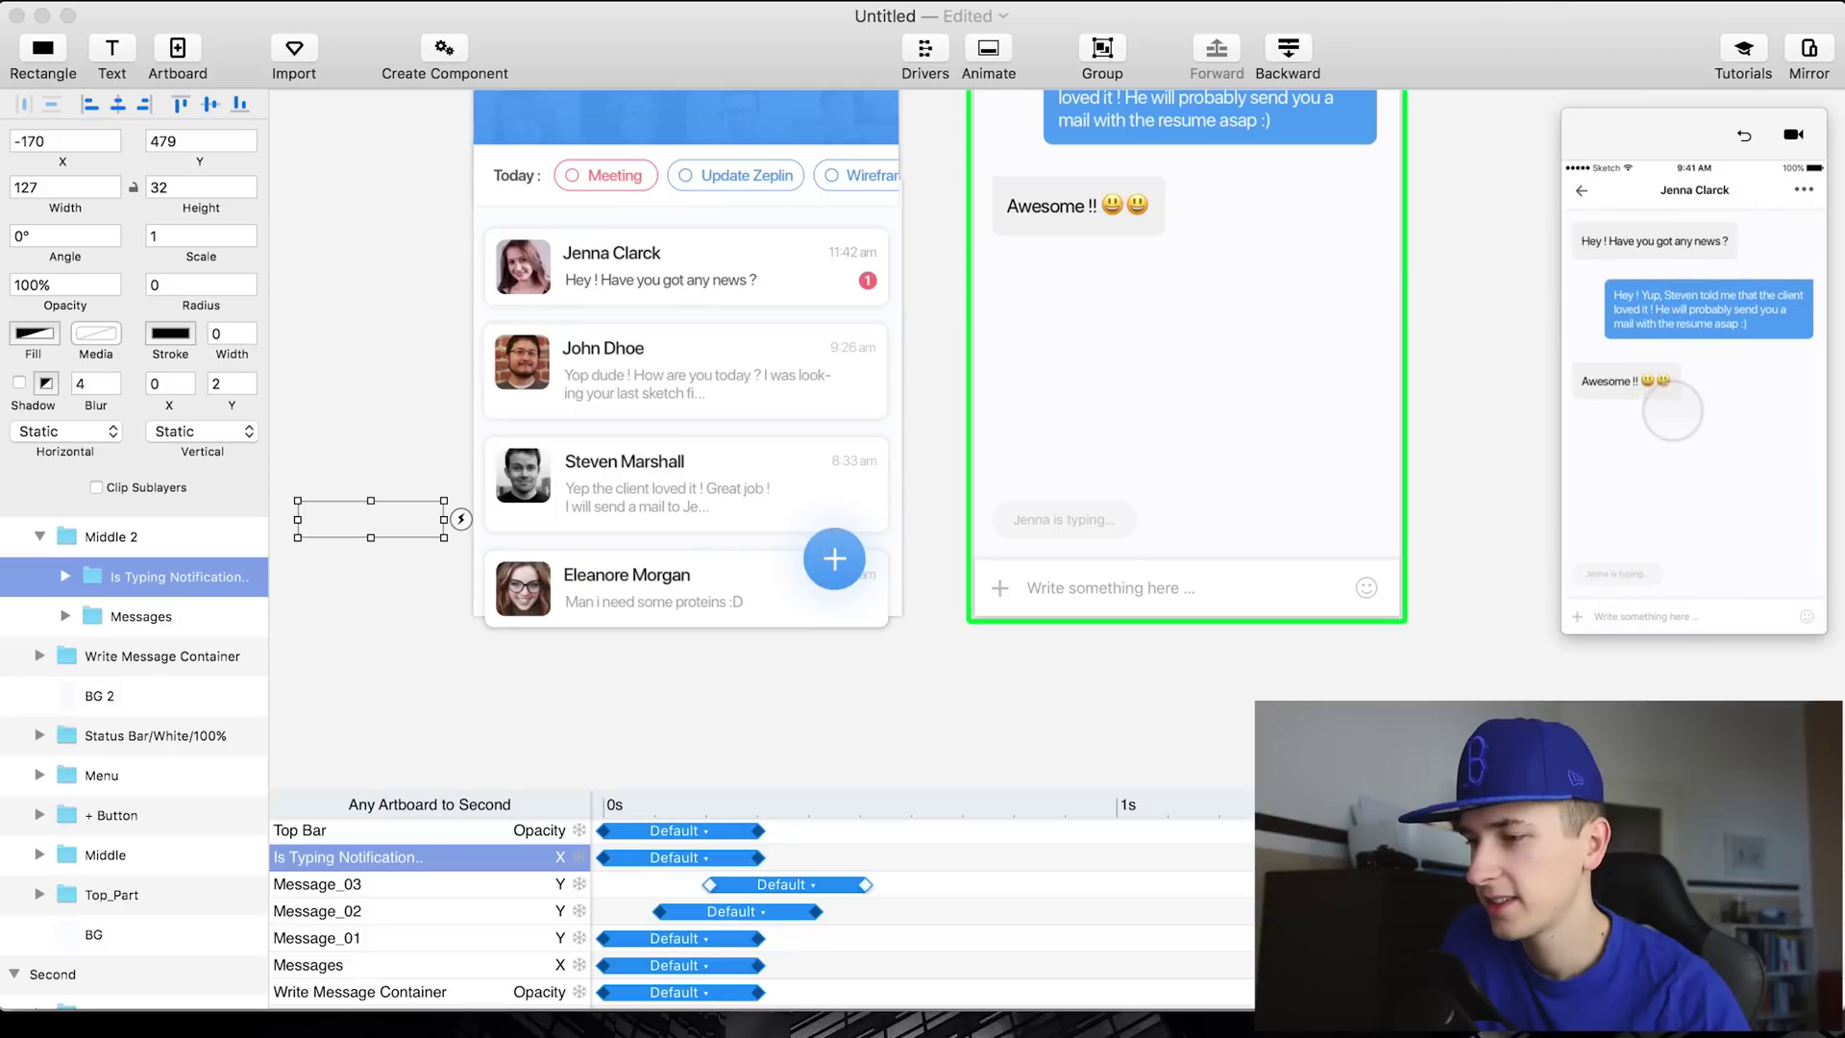
left_click(1744, 135)
left_click(1614, 440)
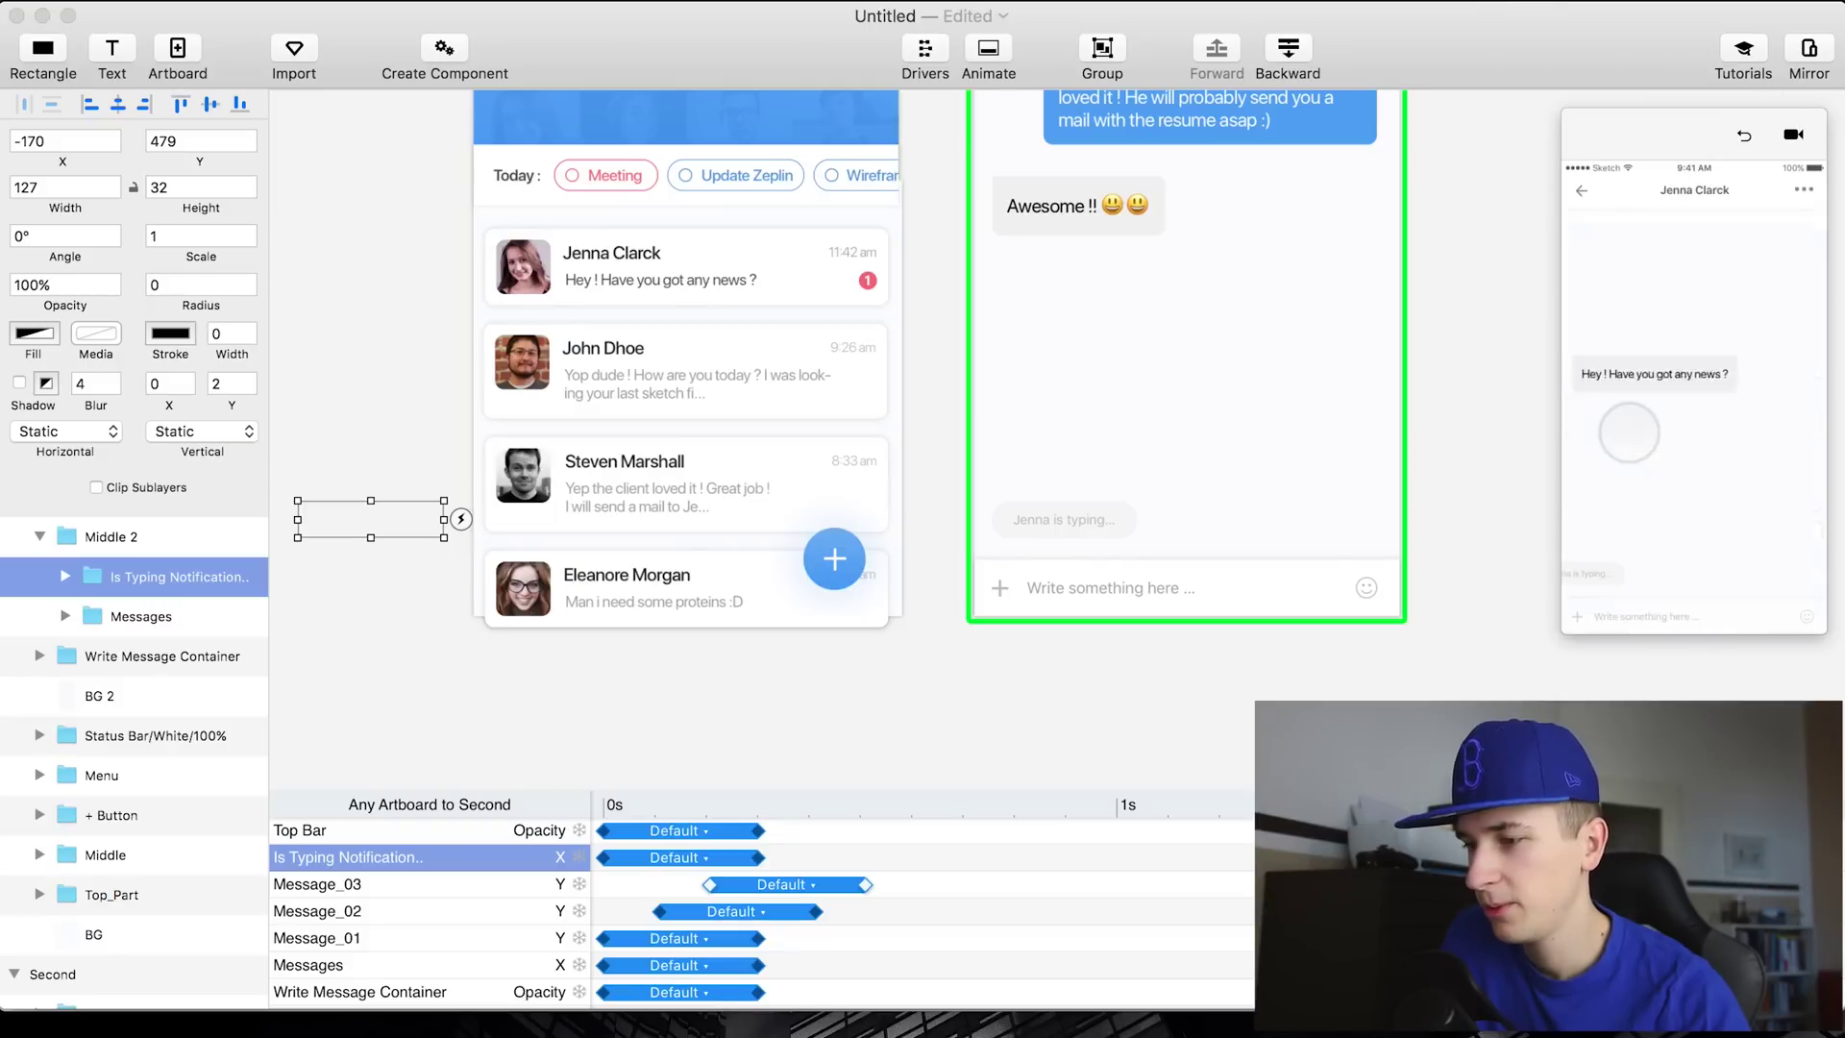
left_click(678, 872)
left_click_drag(654, 858, 913, 865)
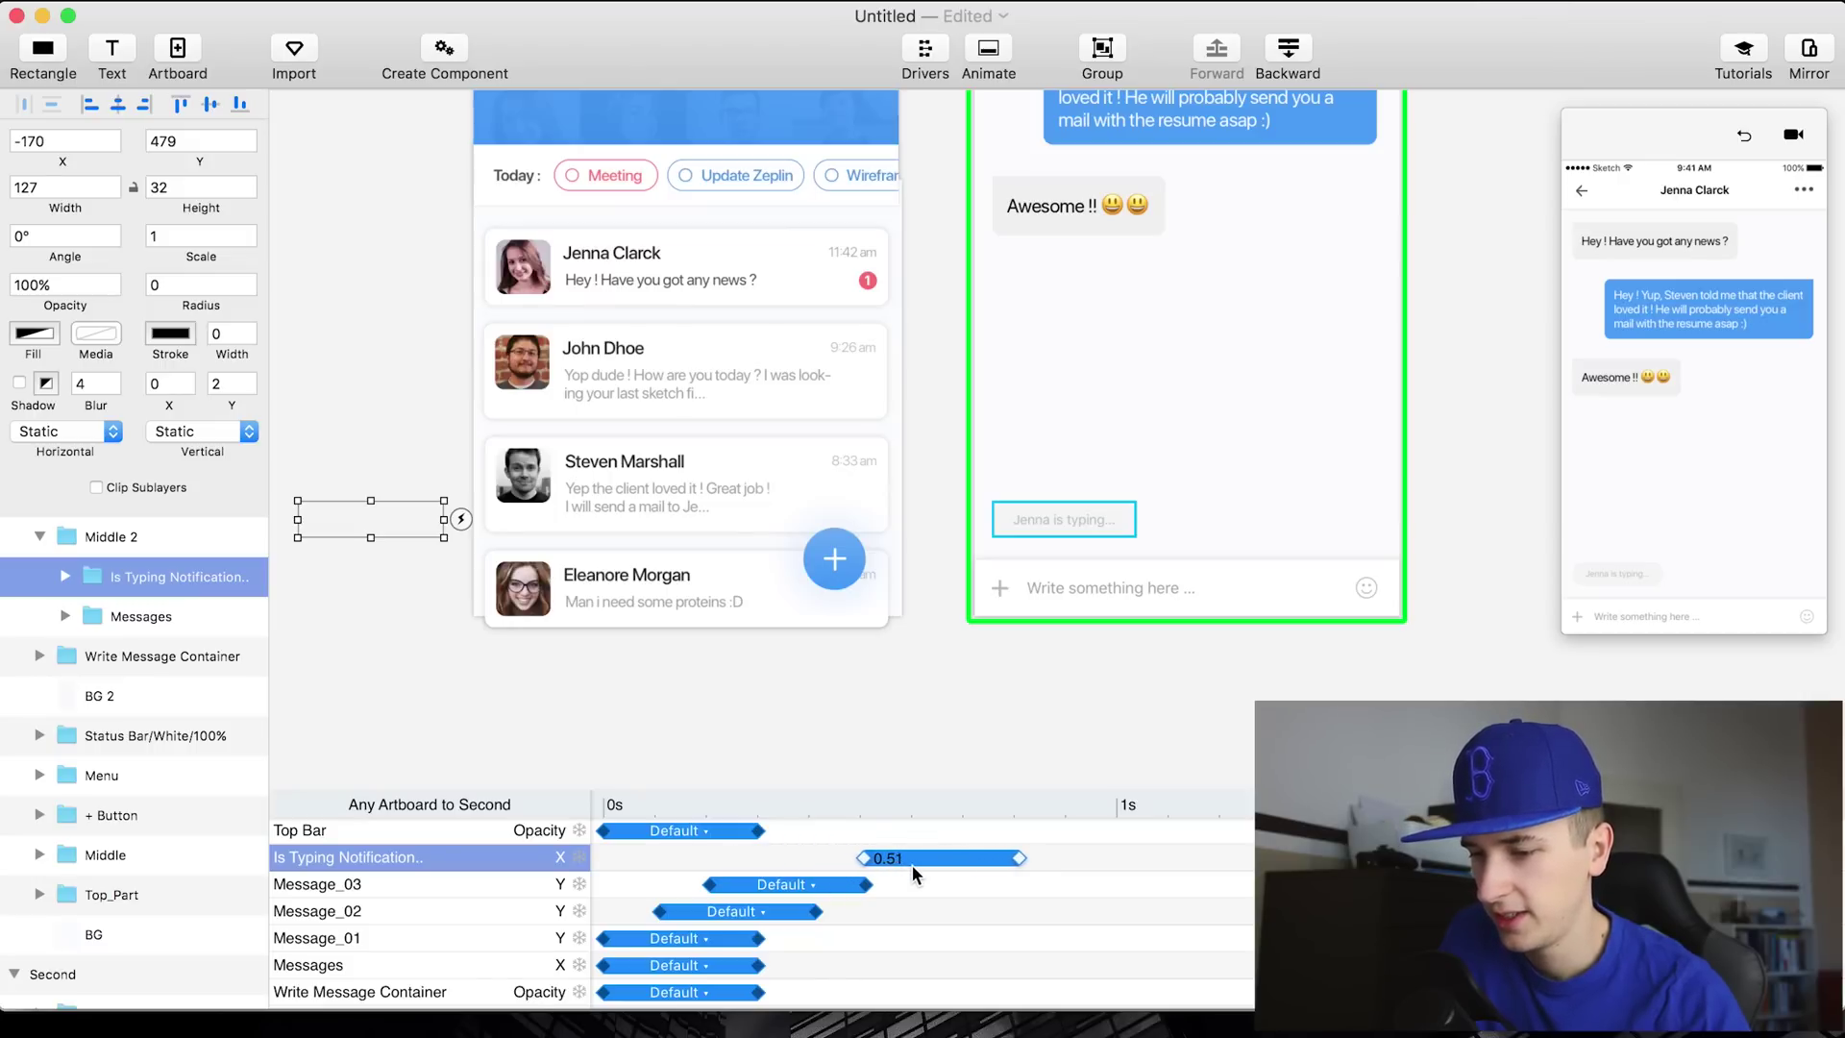
Replay the transition repeatedly in the preview to examine the delayed typing notification and the write-message bar
left_click(1623, 424)
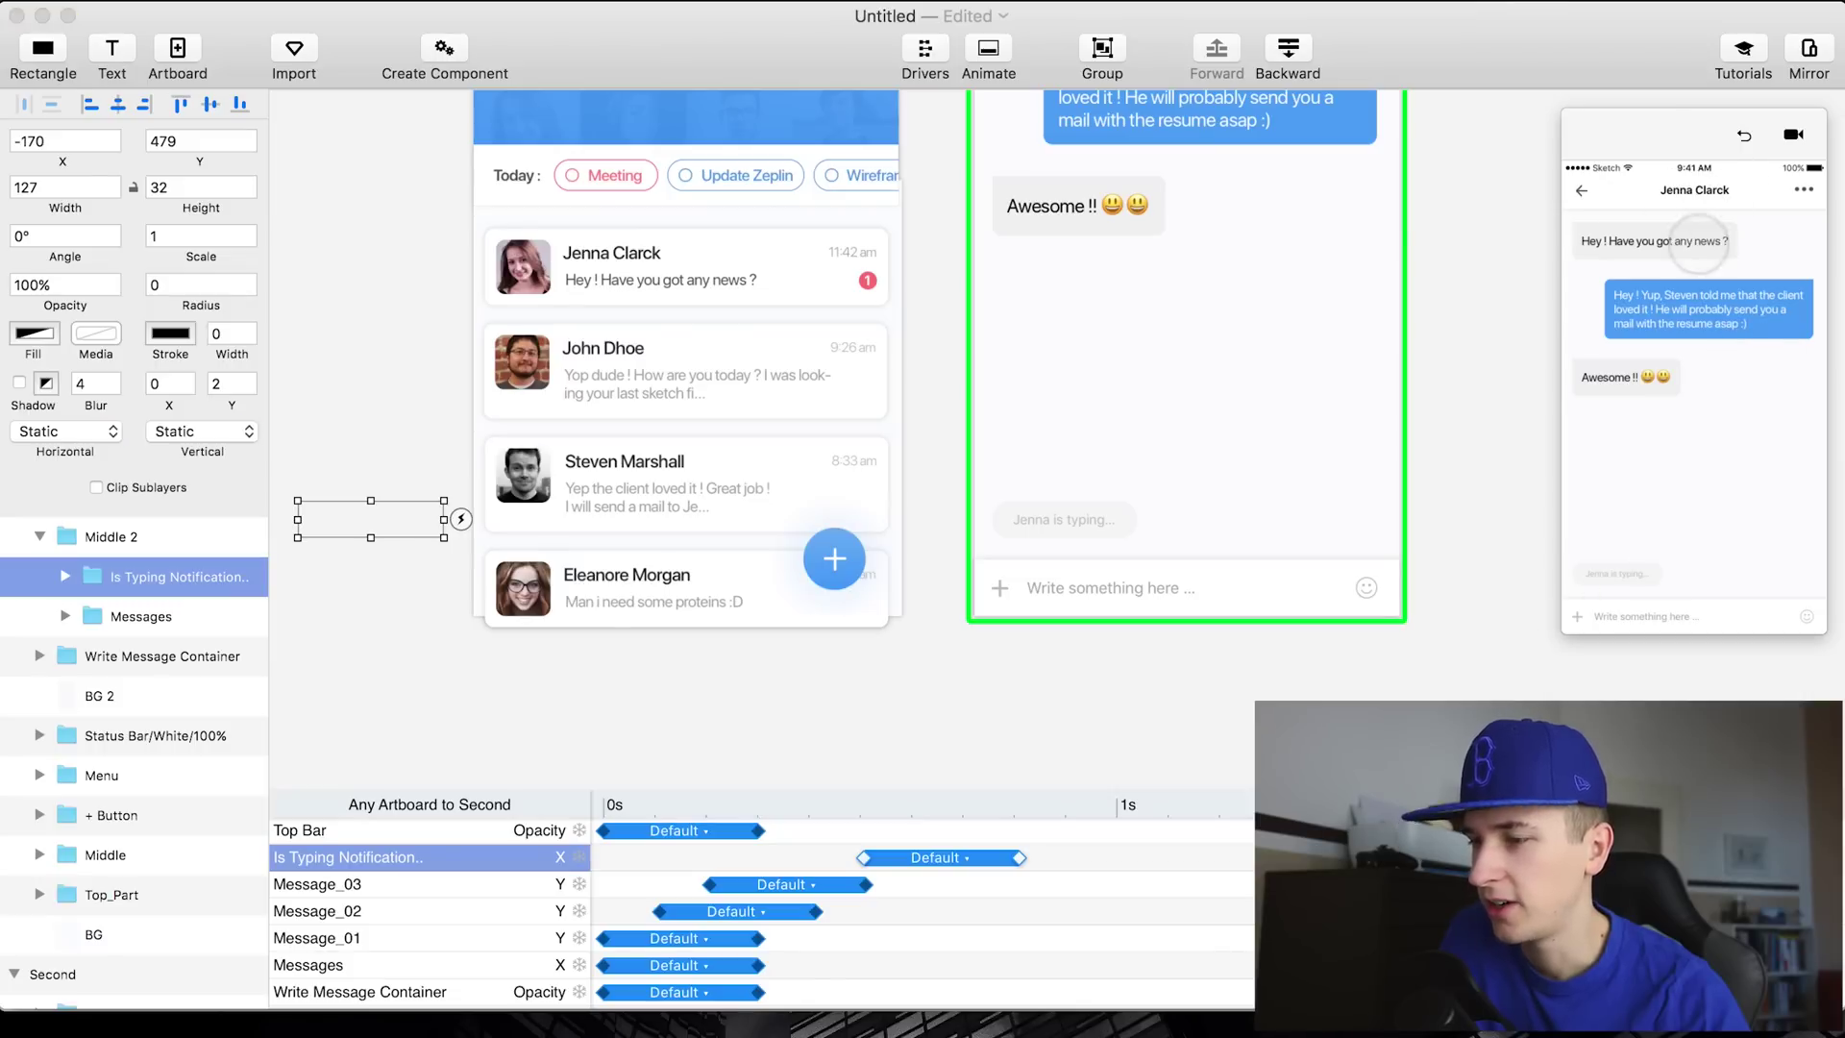
left_click(1746, 139)
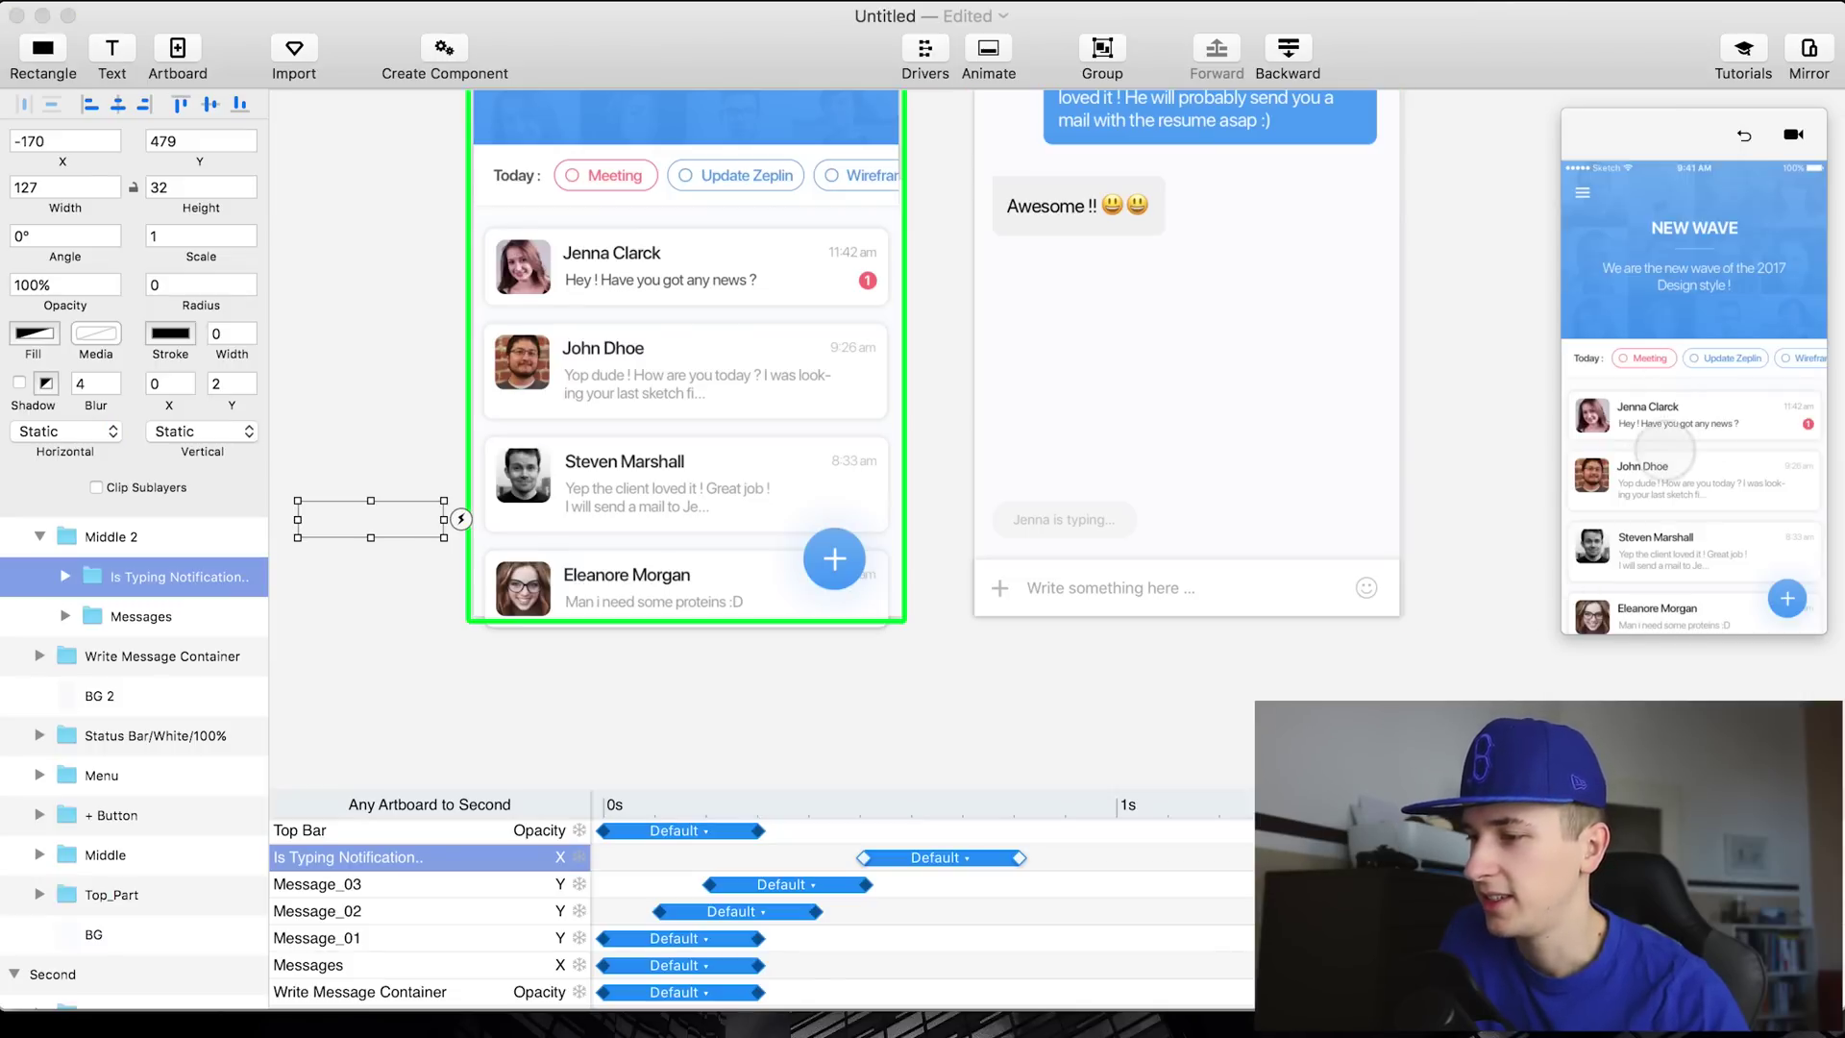
left_click(1699, 423)
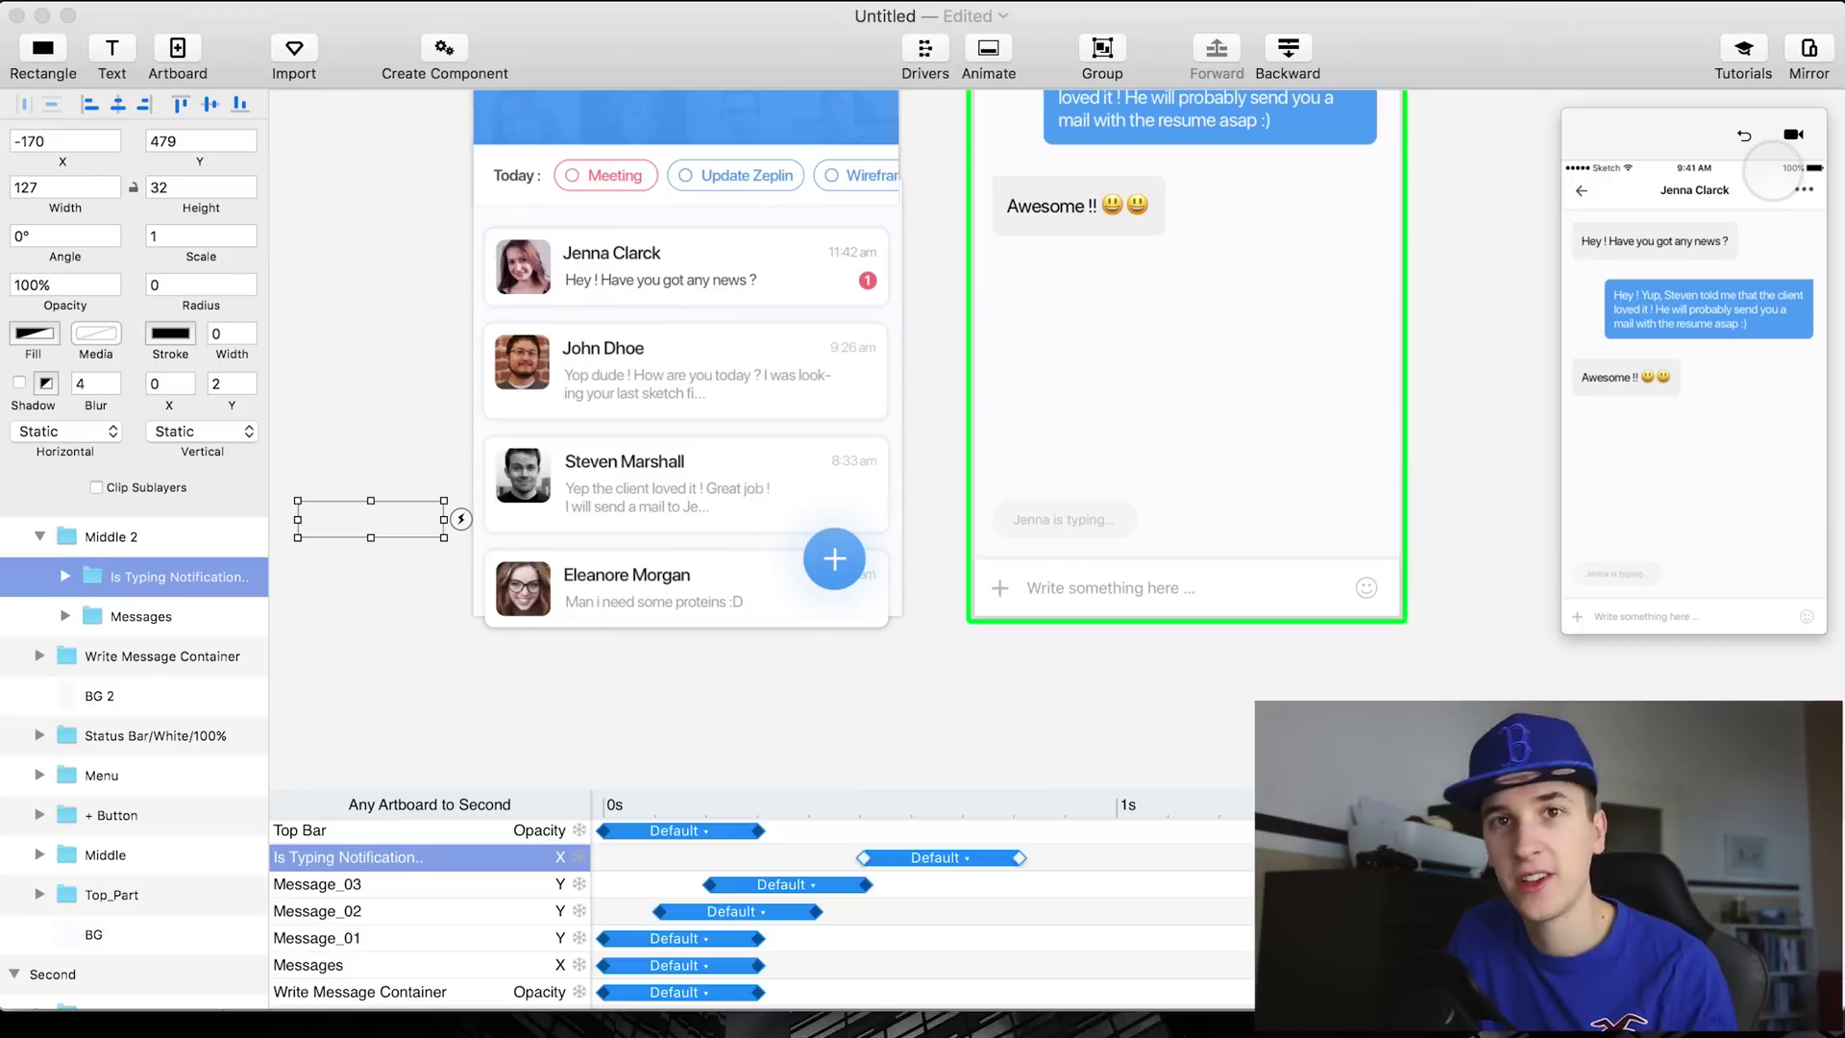
left_click(1771, 169)
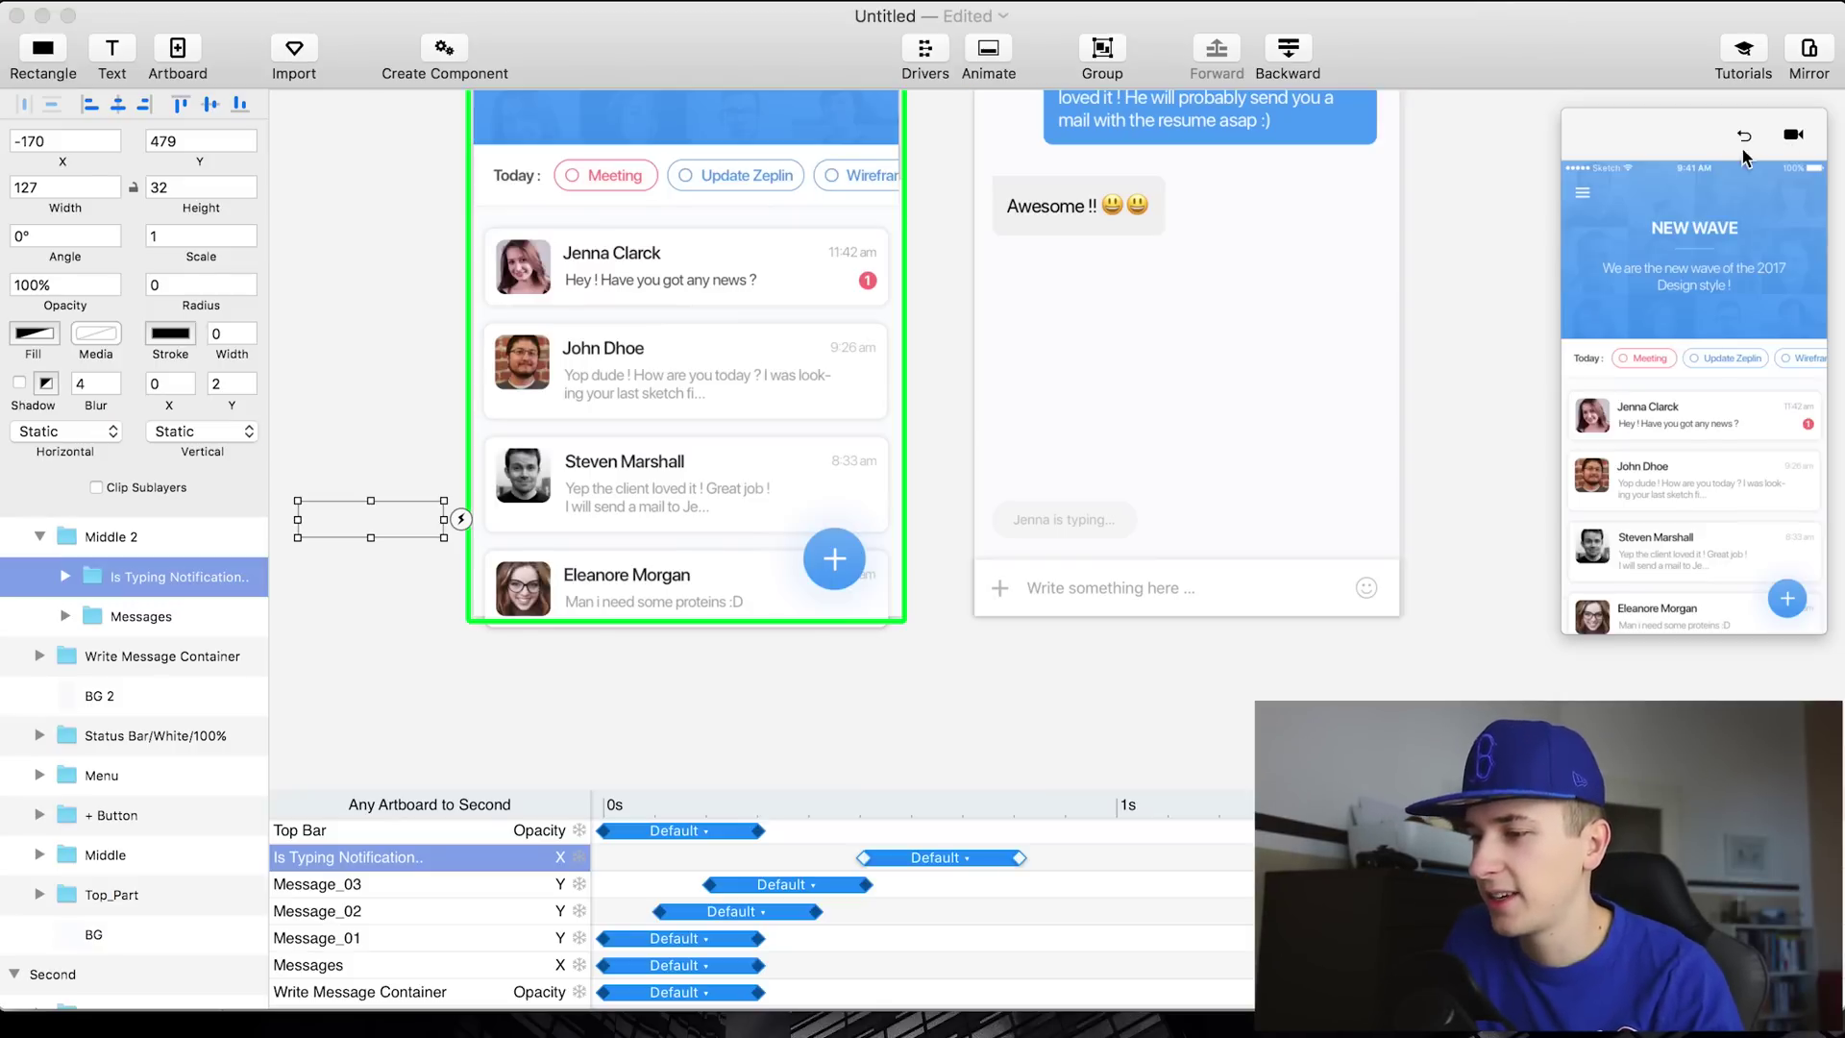
left_click(1697, 408)
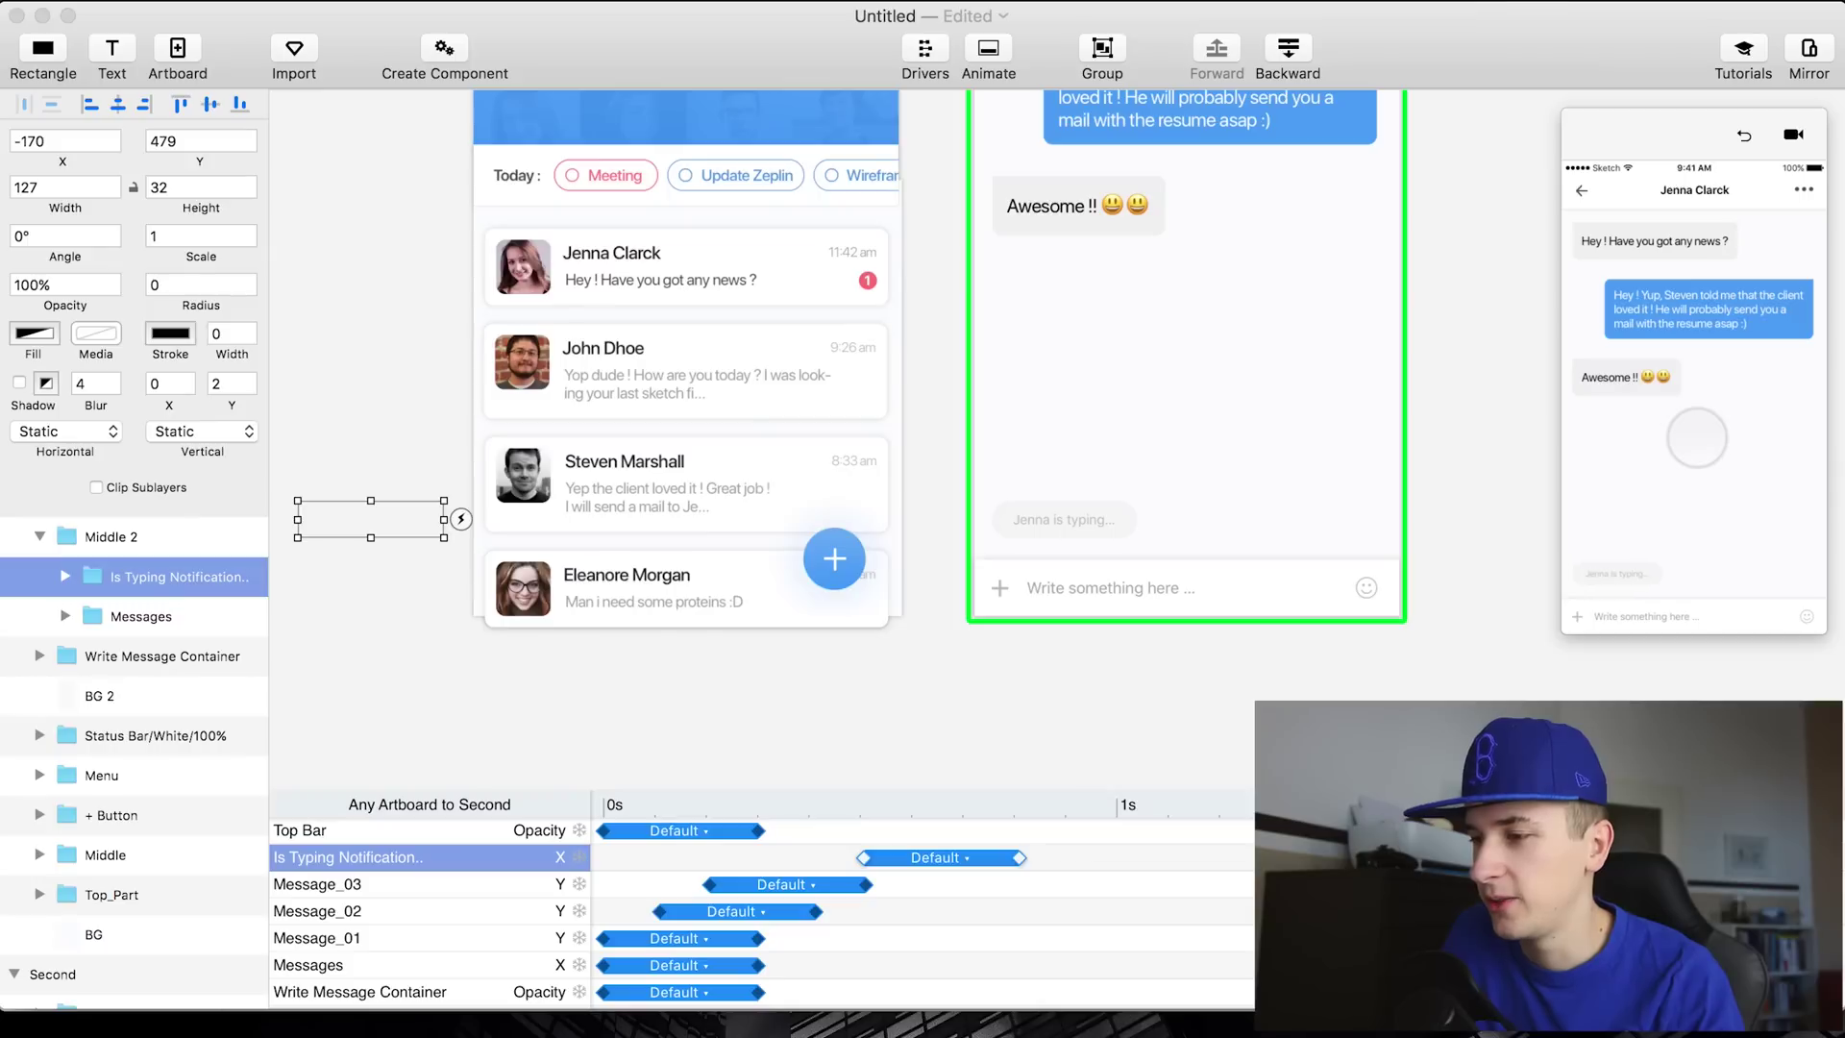
left_click(1749, 139)
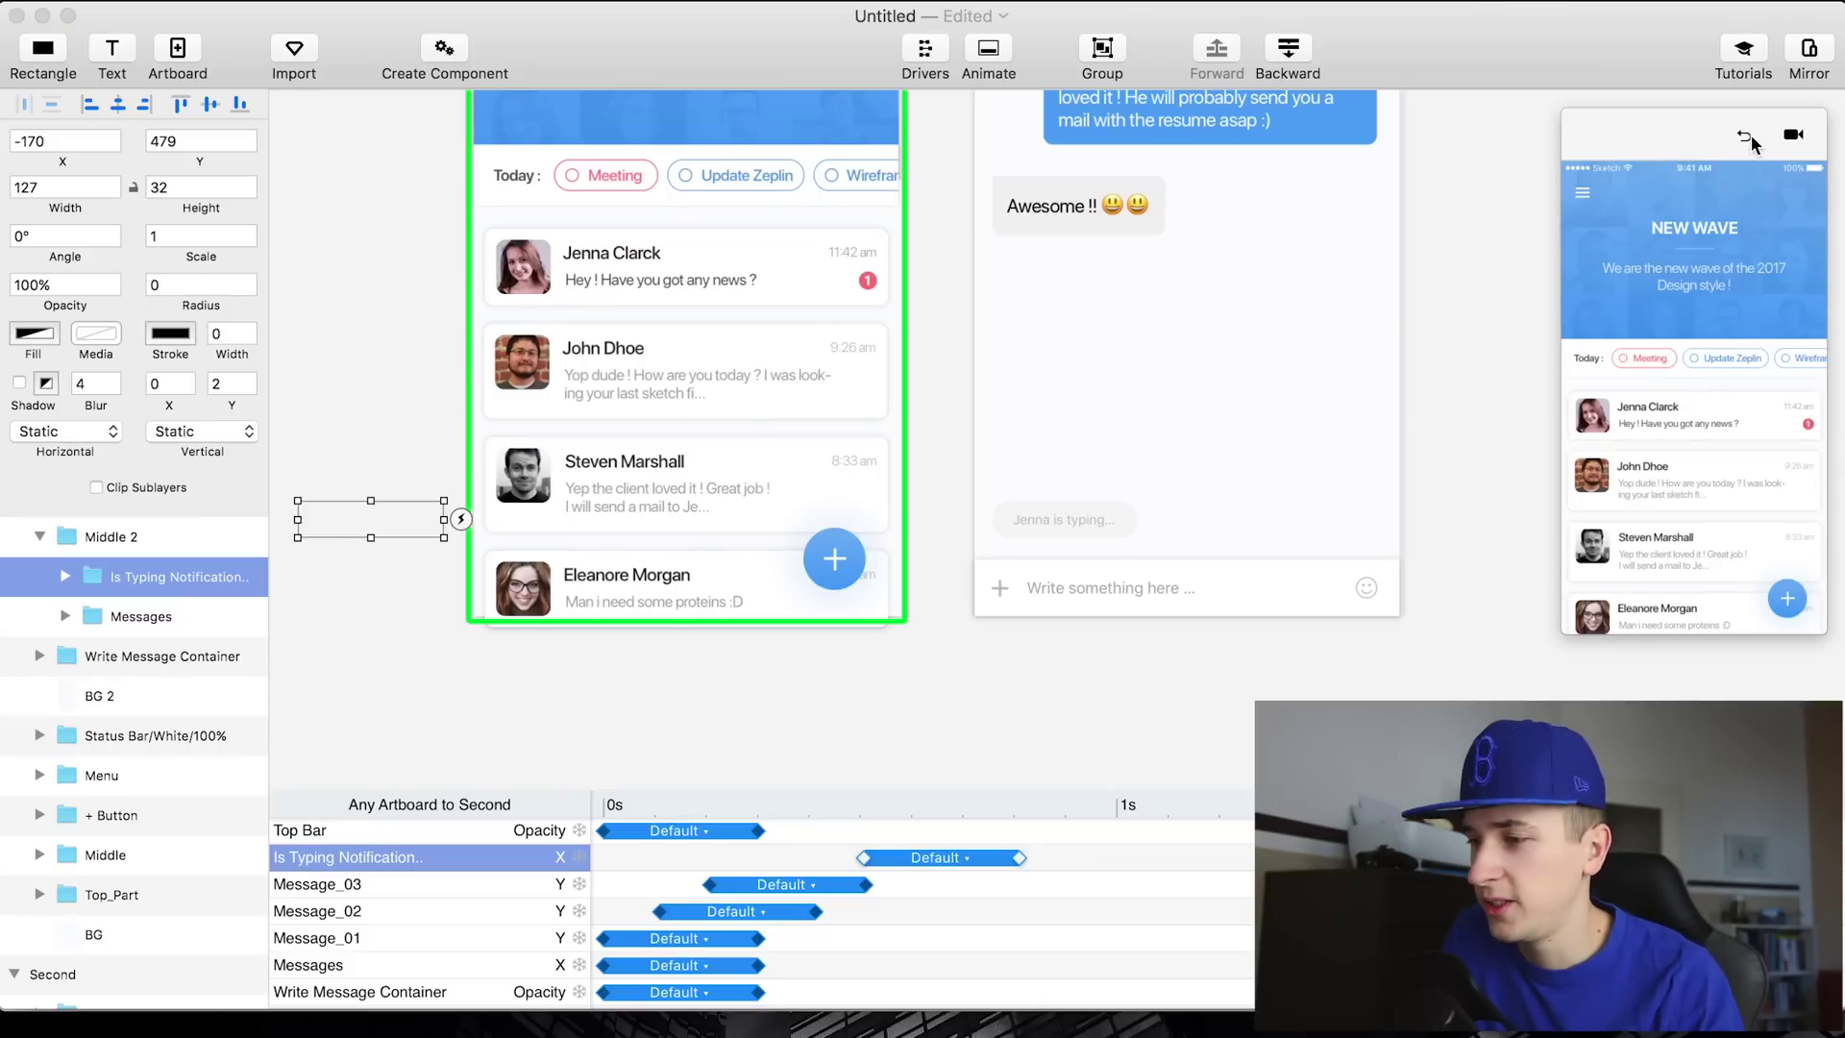
left_click(1697, 421)
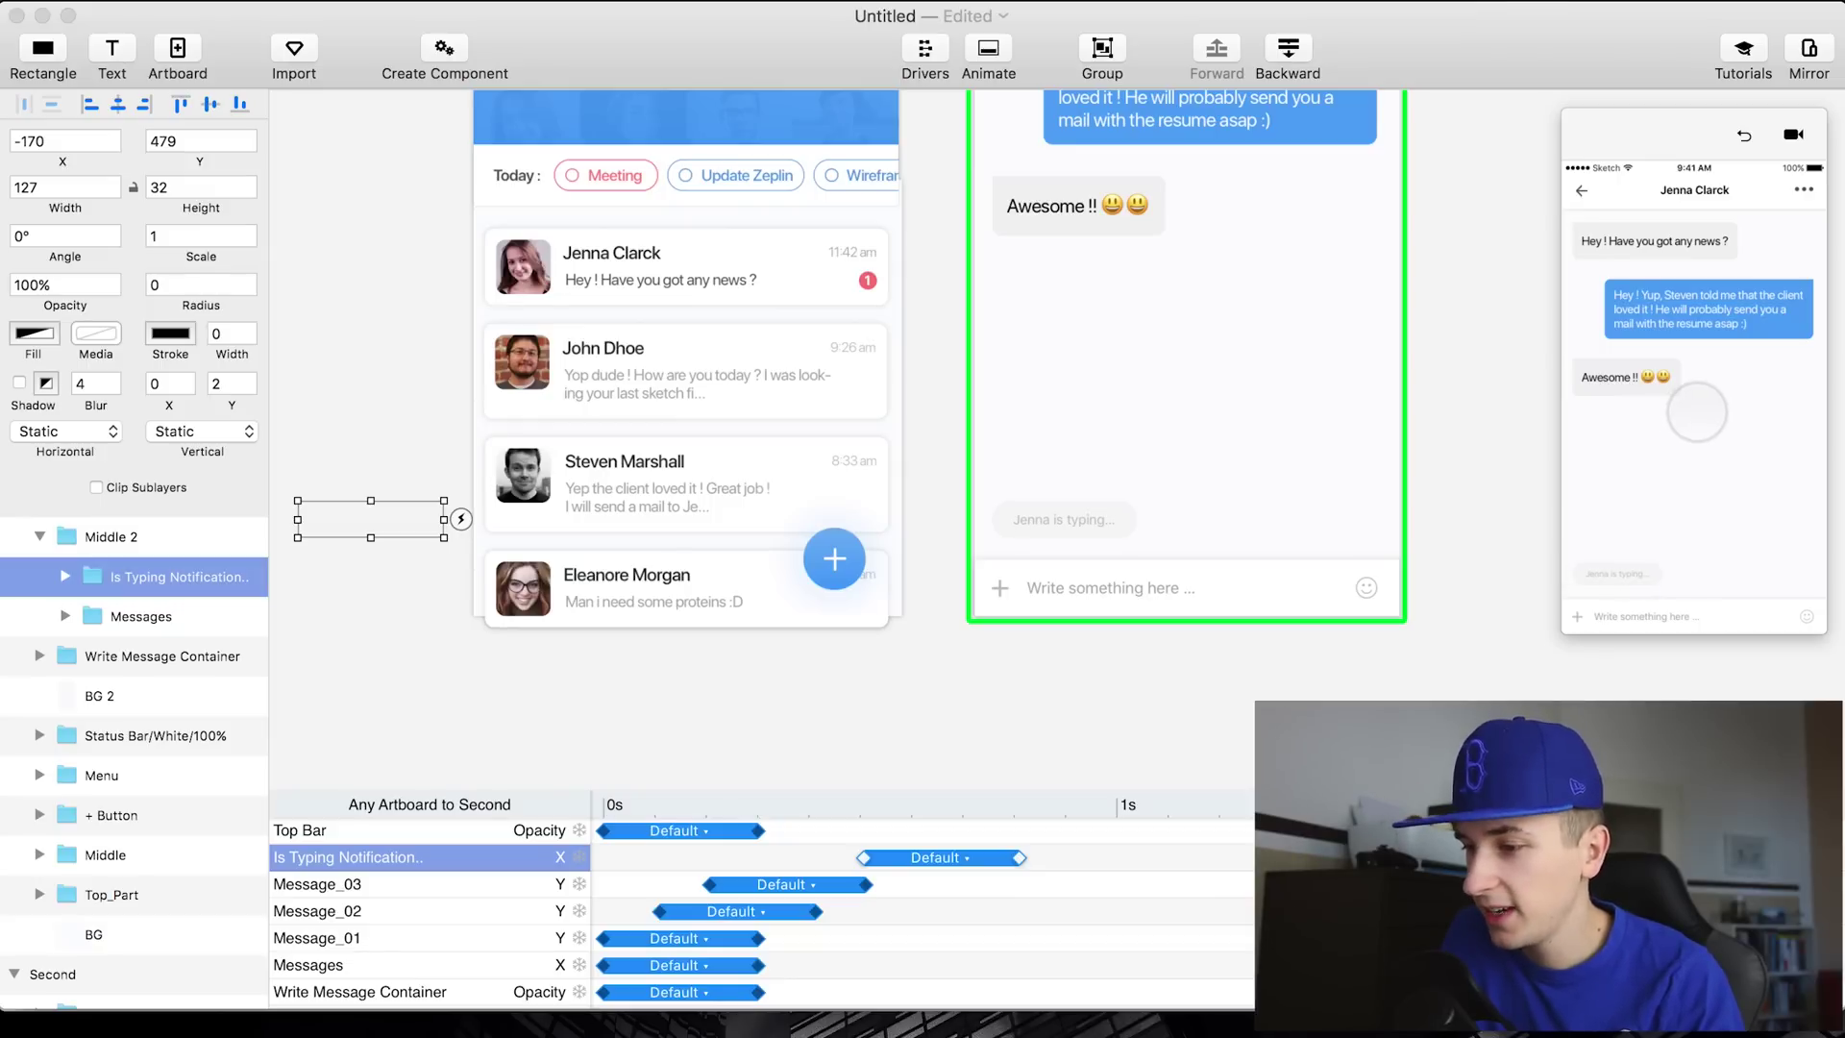
left_click(1746, 138)
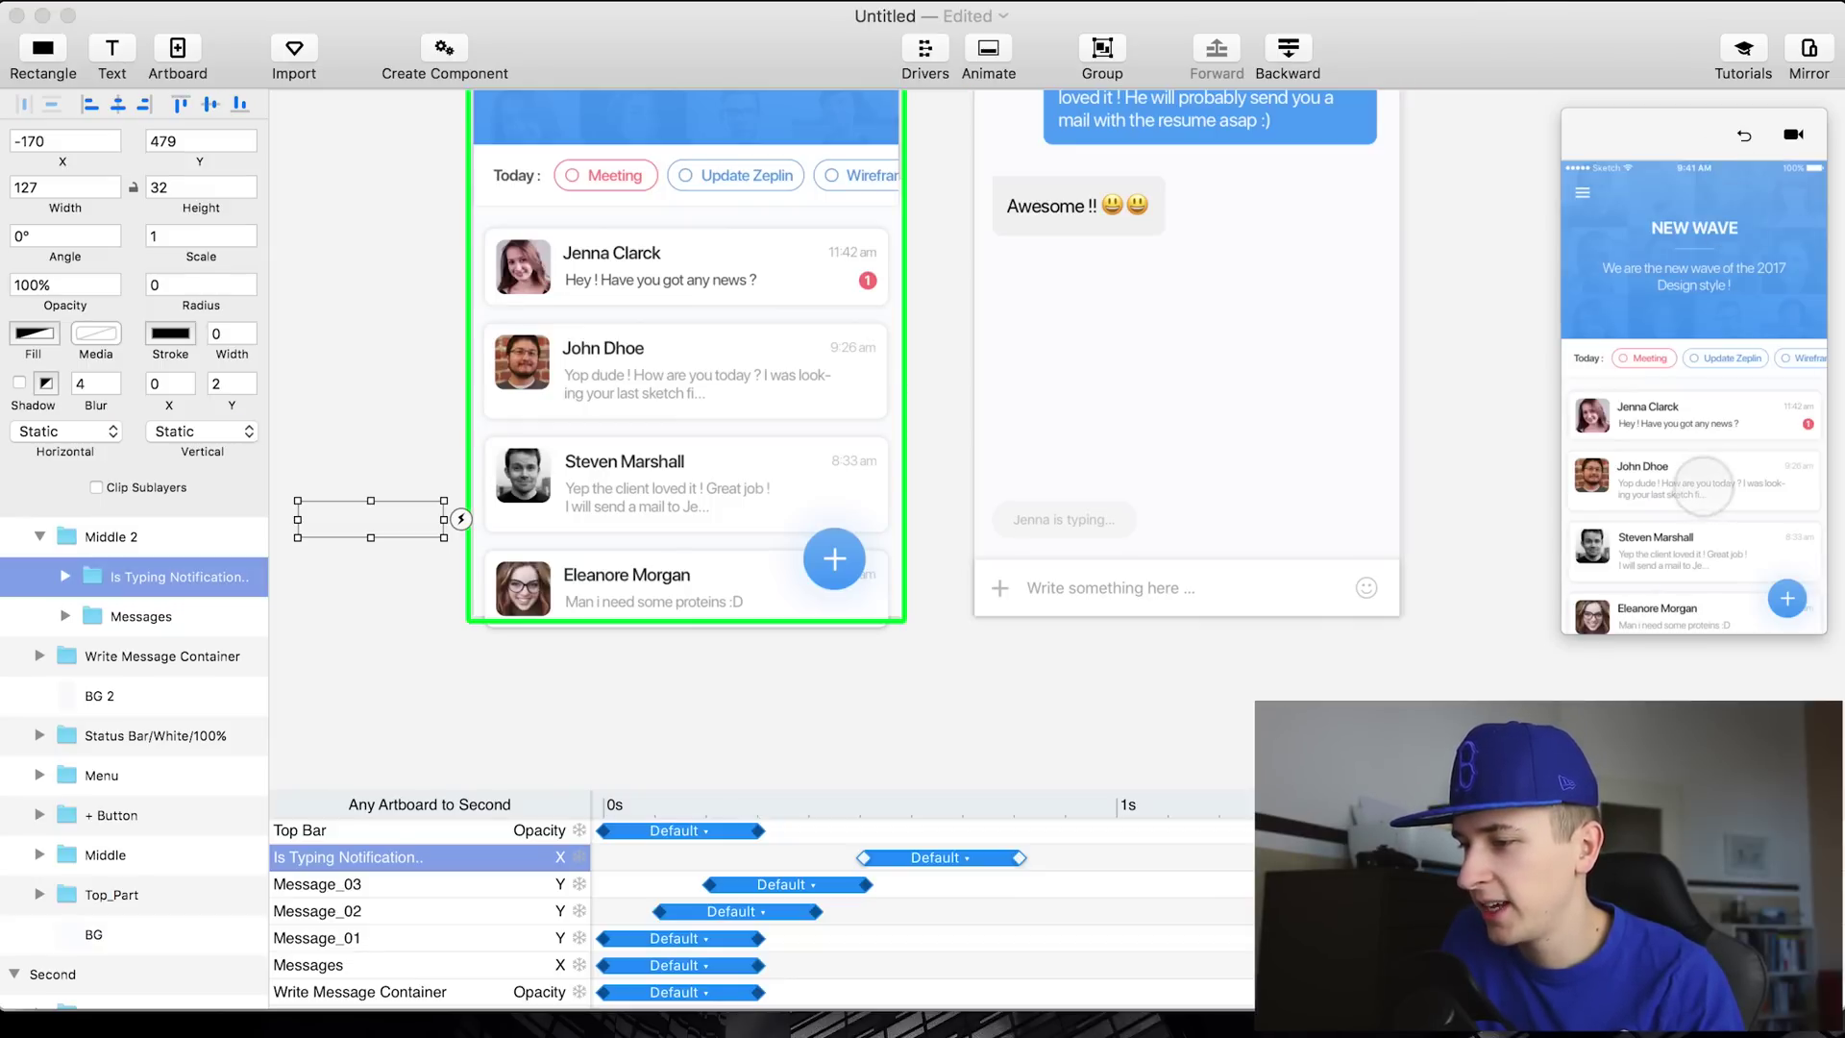
left_click(1709, 428)
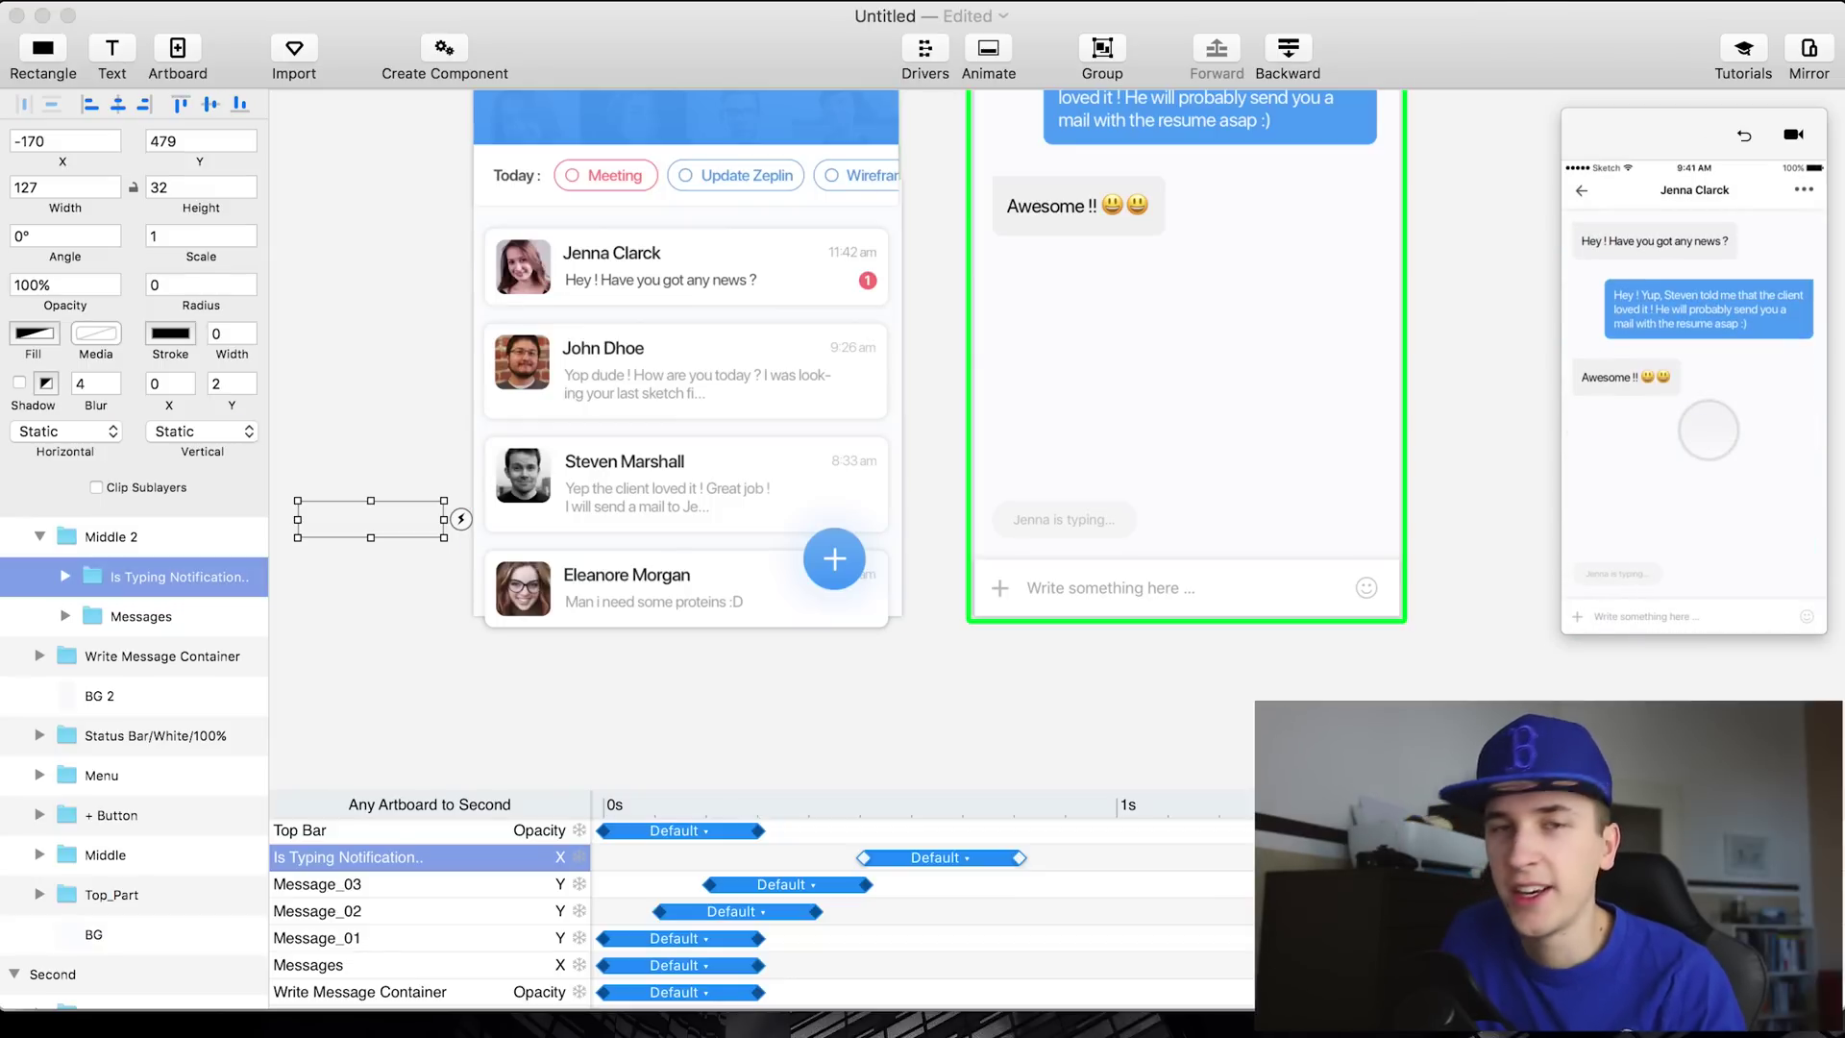
left_click(1751, 139)
left_click(1665, 415)
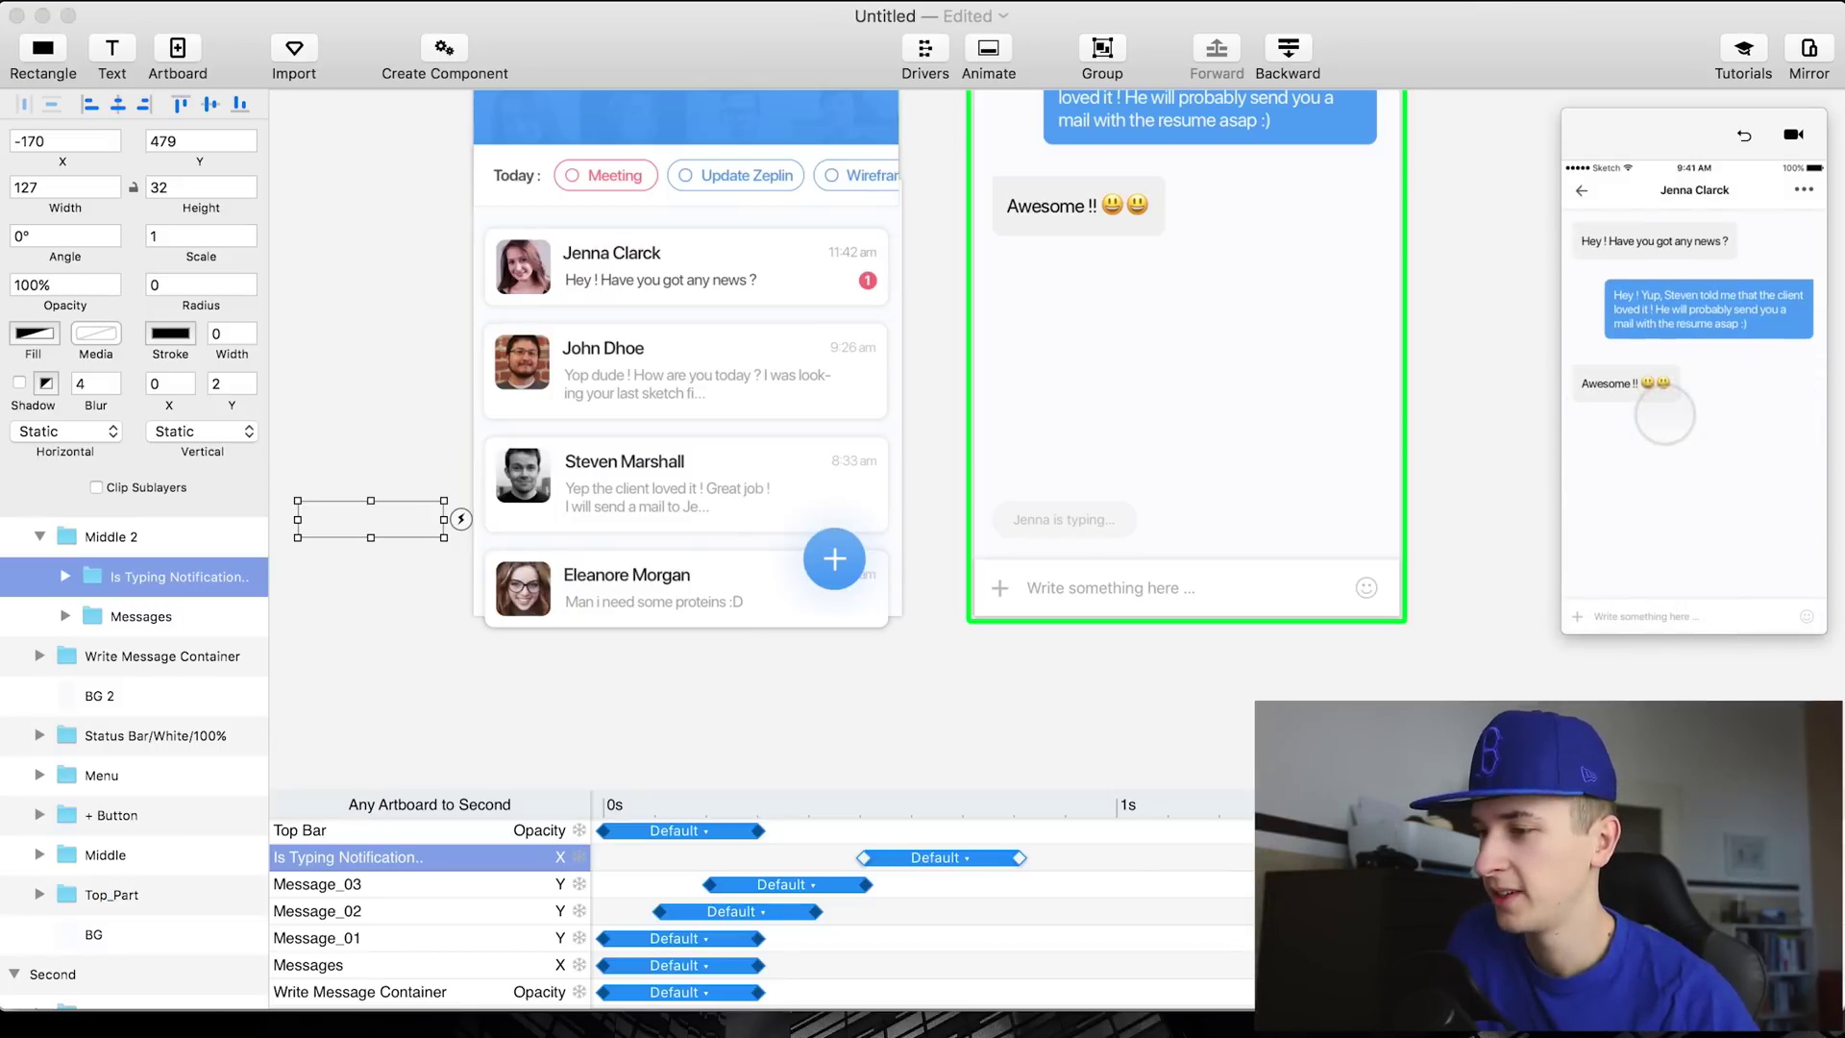
left_click(1746, 138)
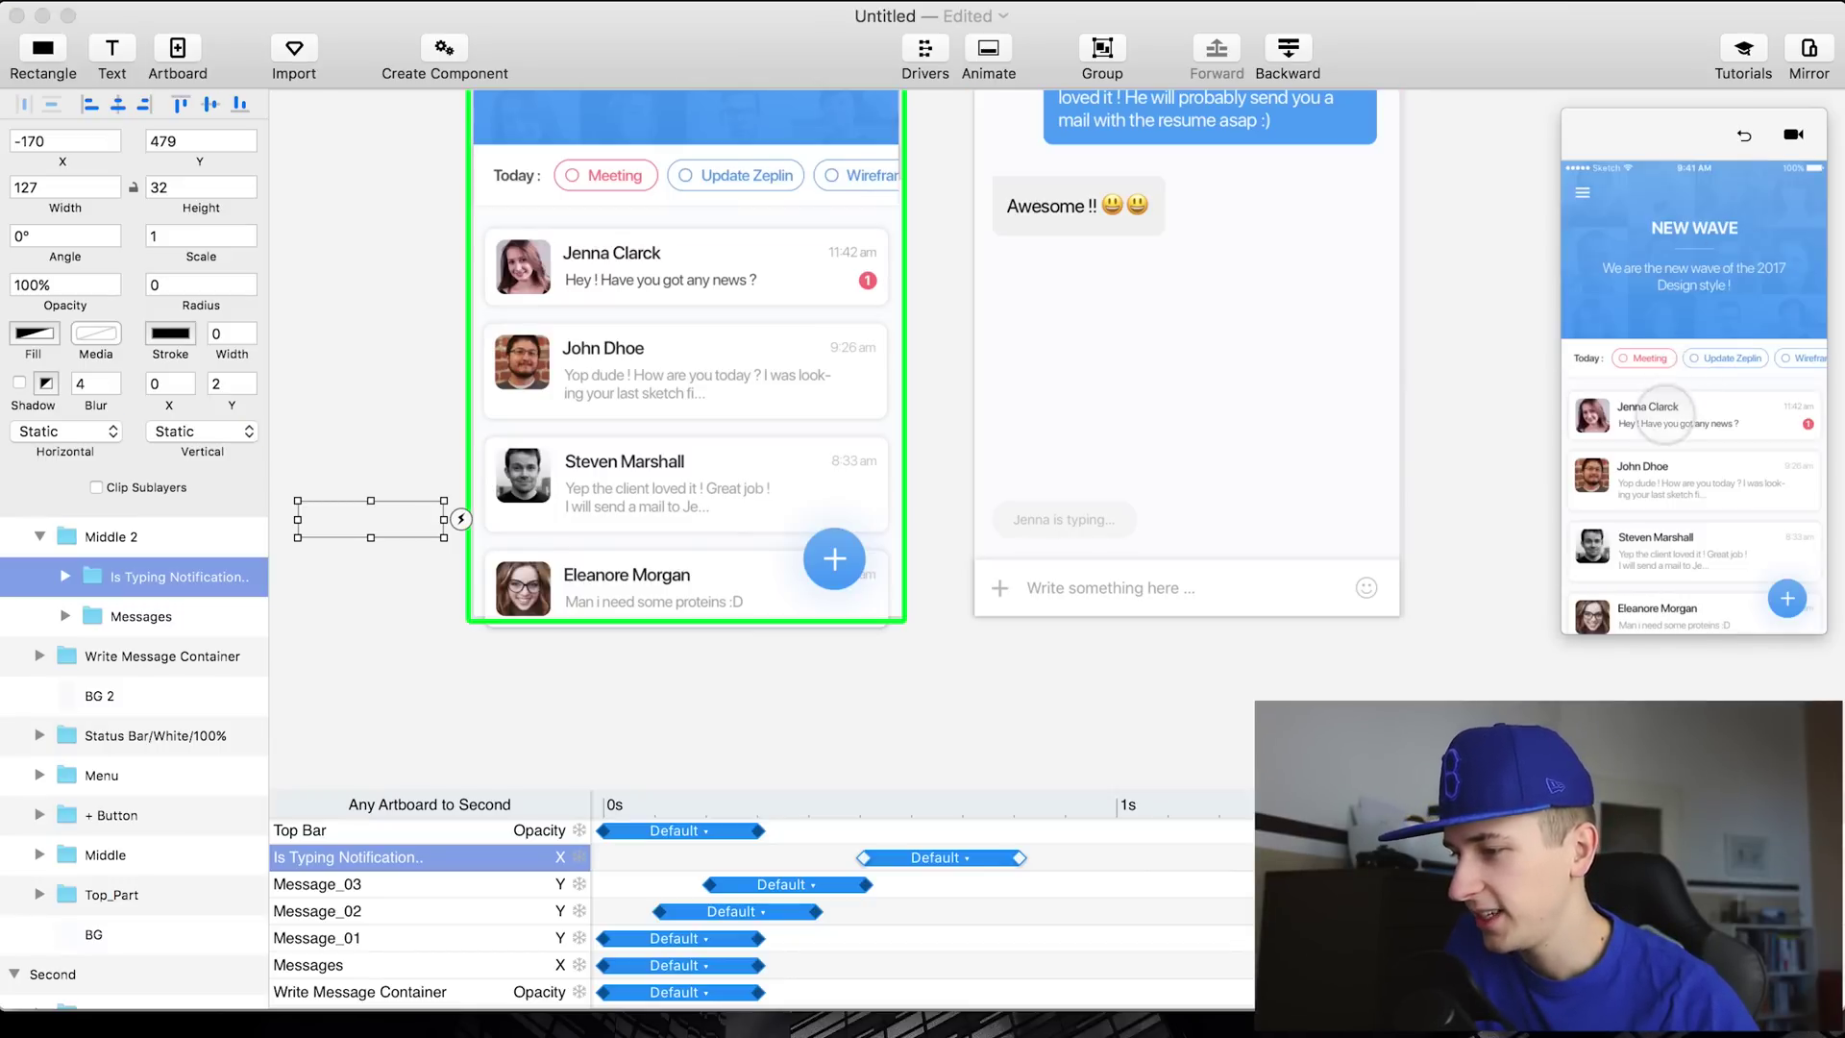
left_click(1665, 420)
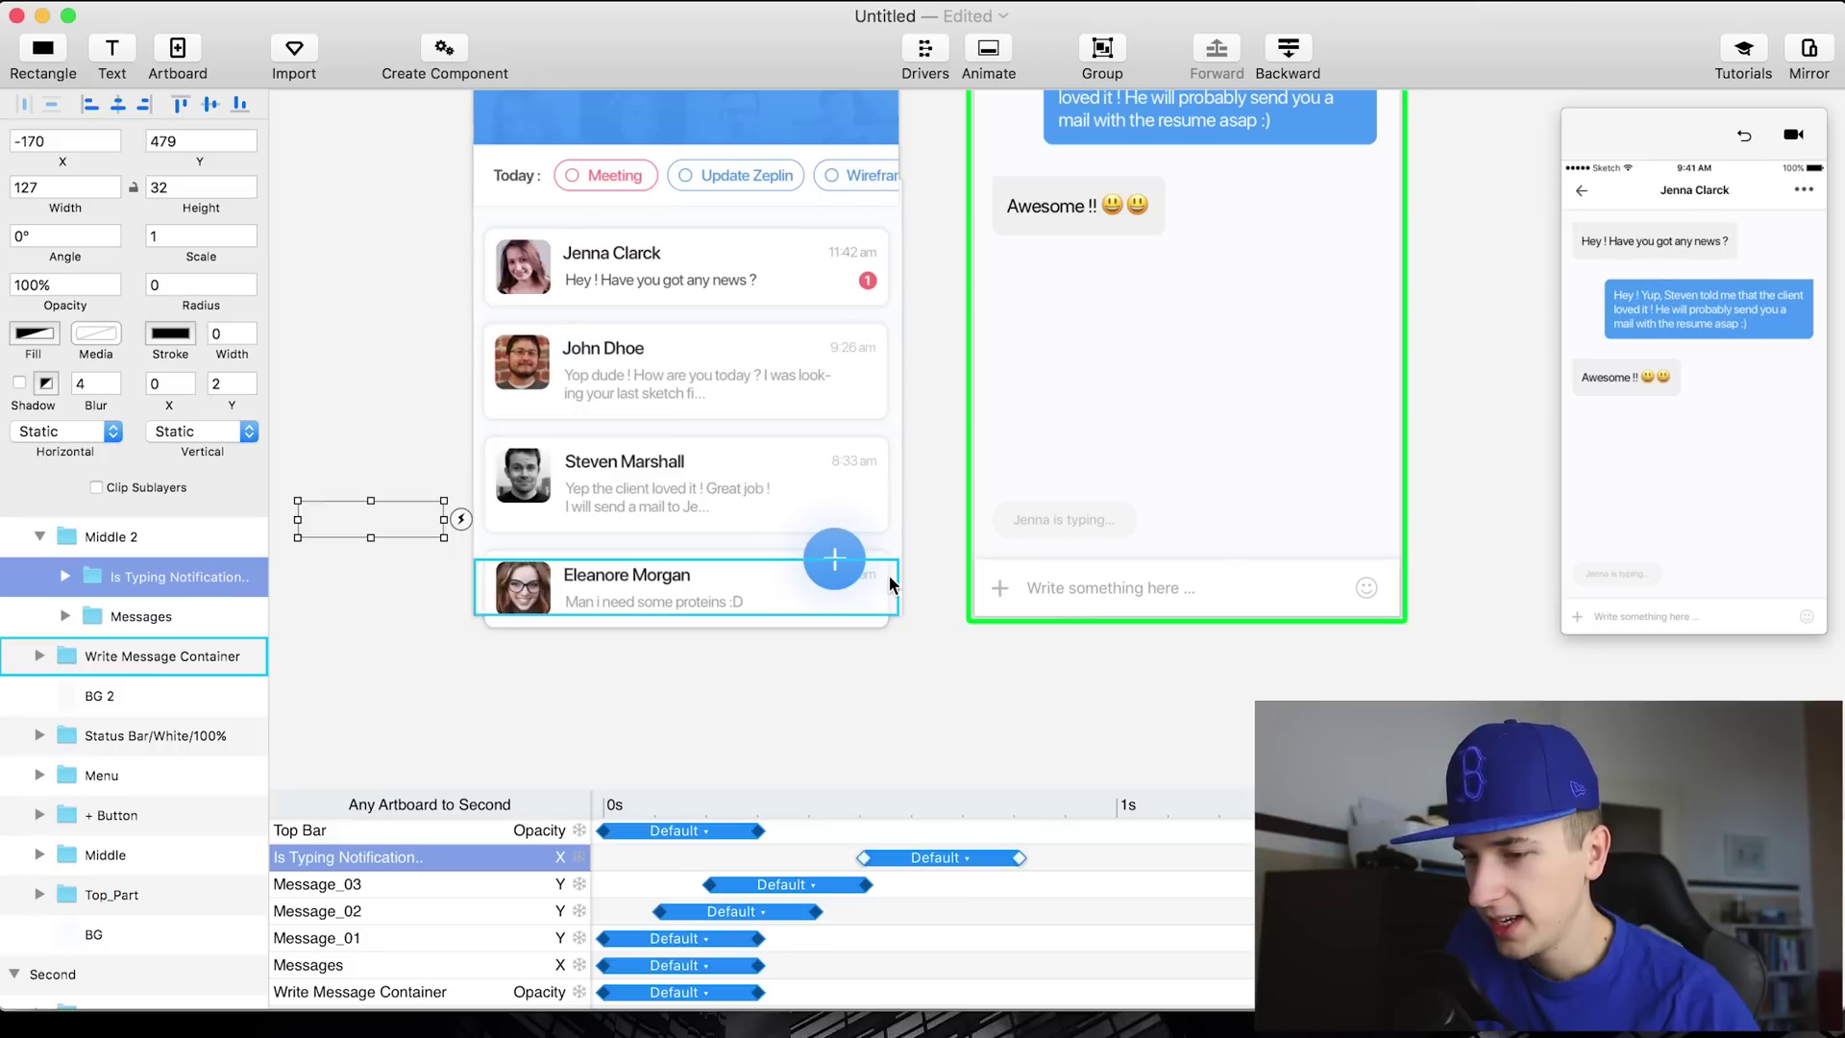
Move Main's Write Message Container straight down below the artboard to Y 677 and replay the transition in the preview
left_click(1094, 567)
scroll(3, 781, "down", 2)
scroll(221, 865, "up", 1)
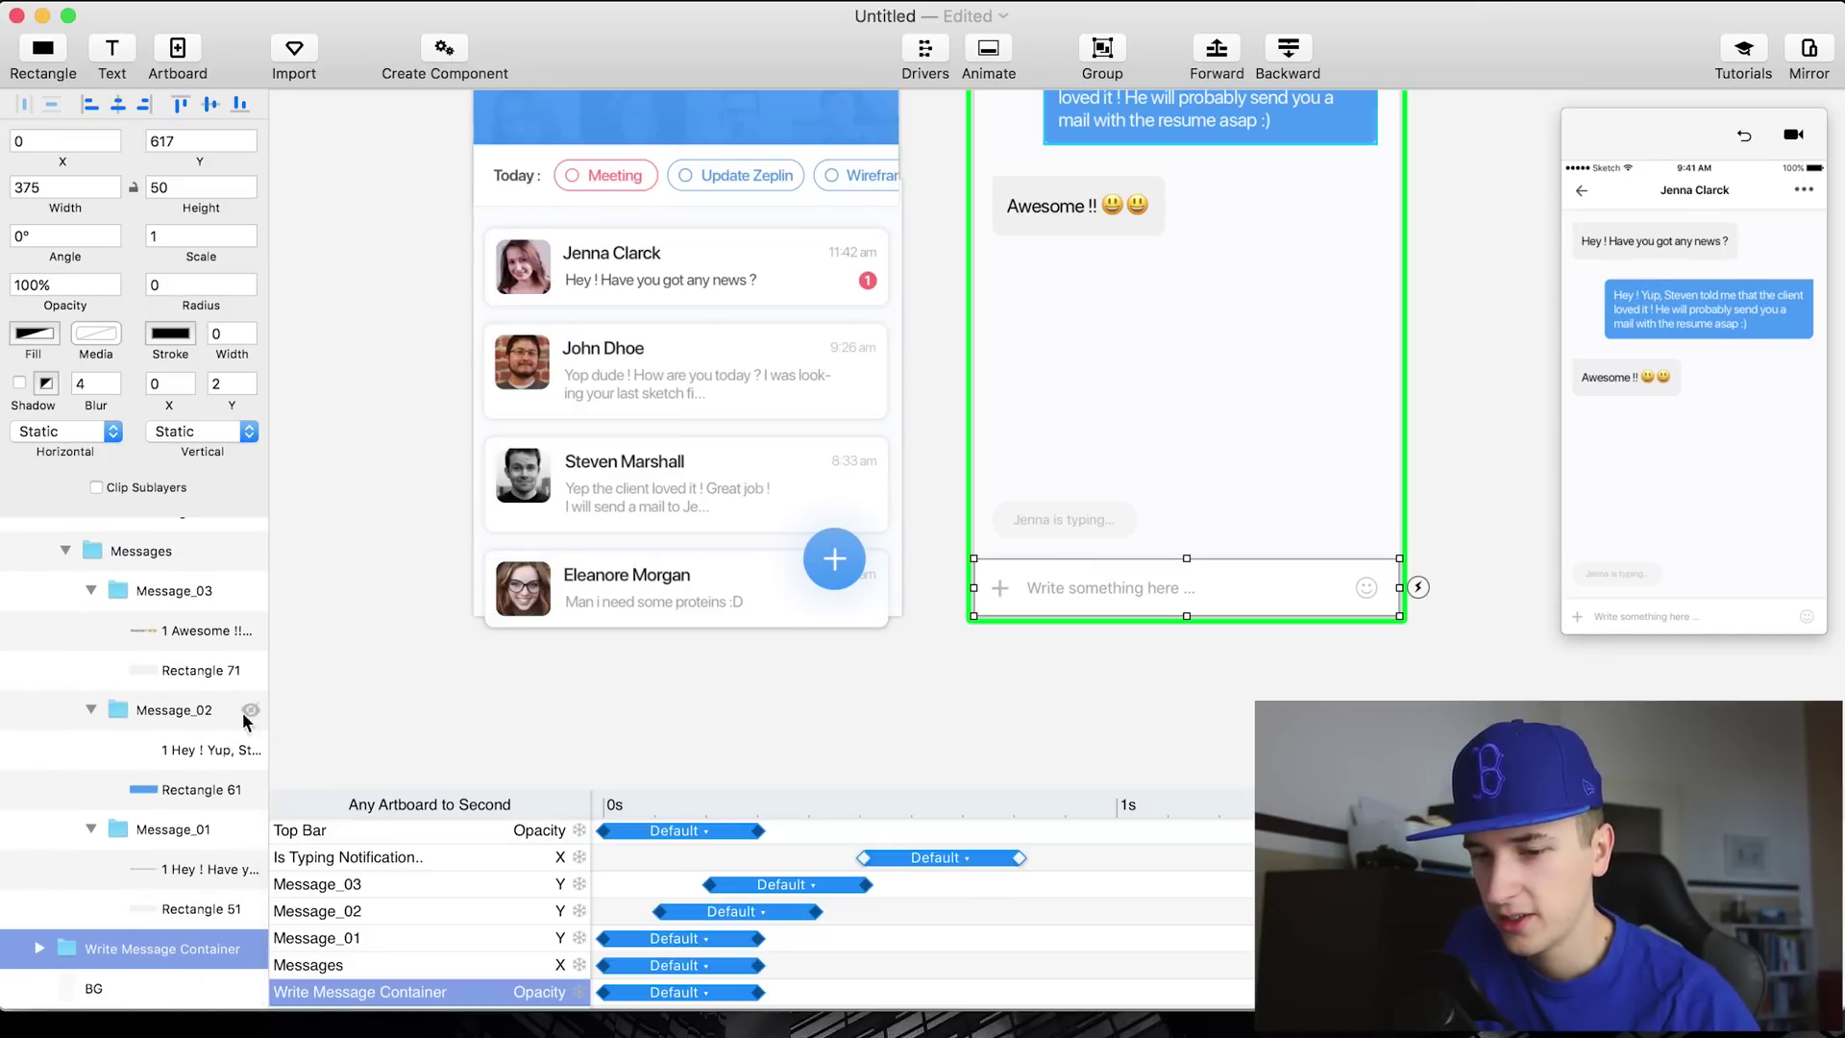
left_click(584, 585)
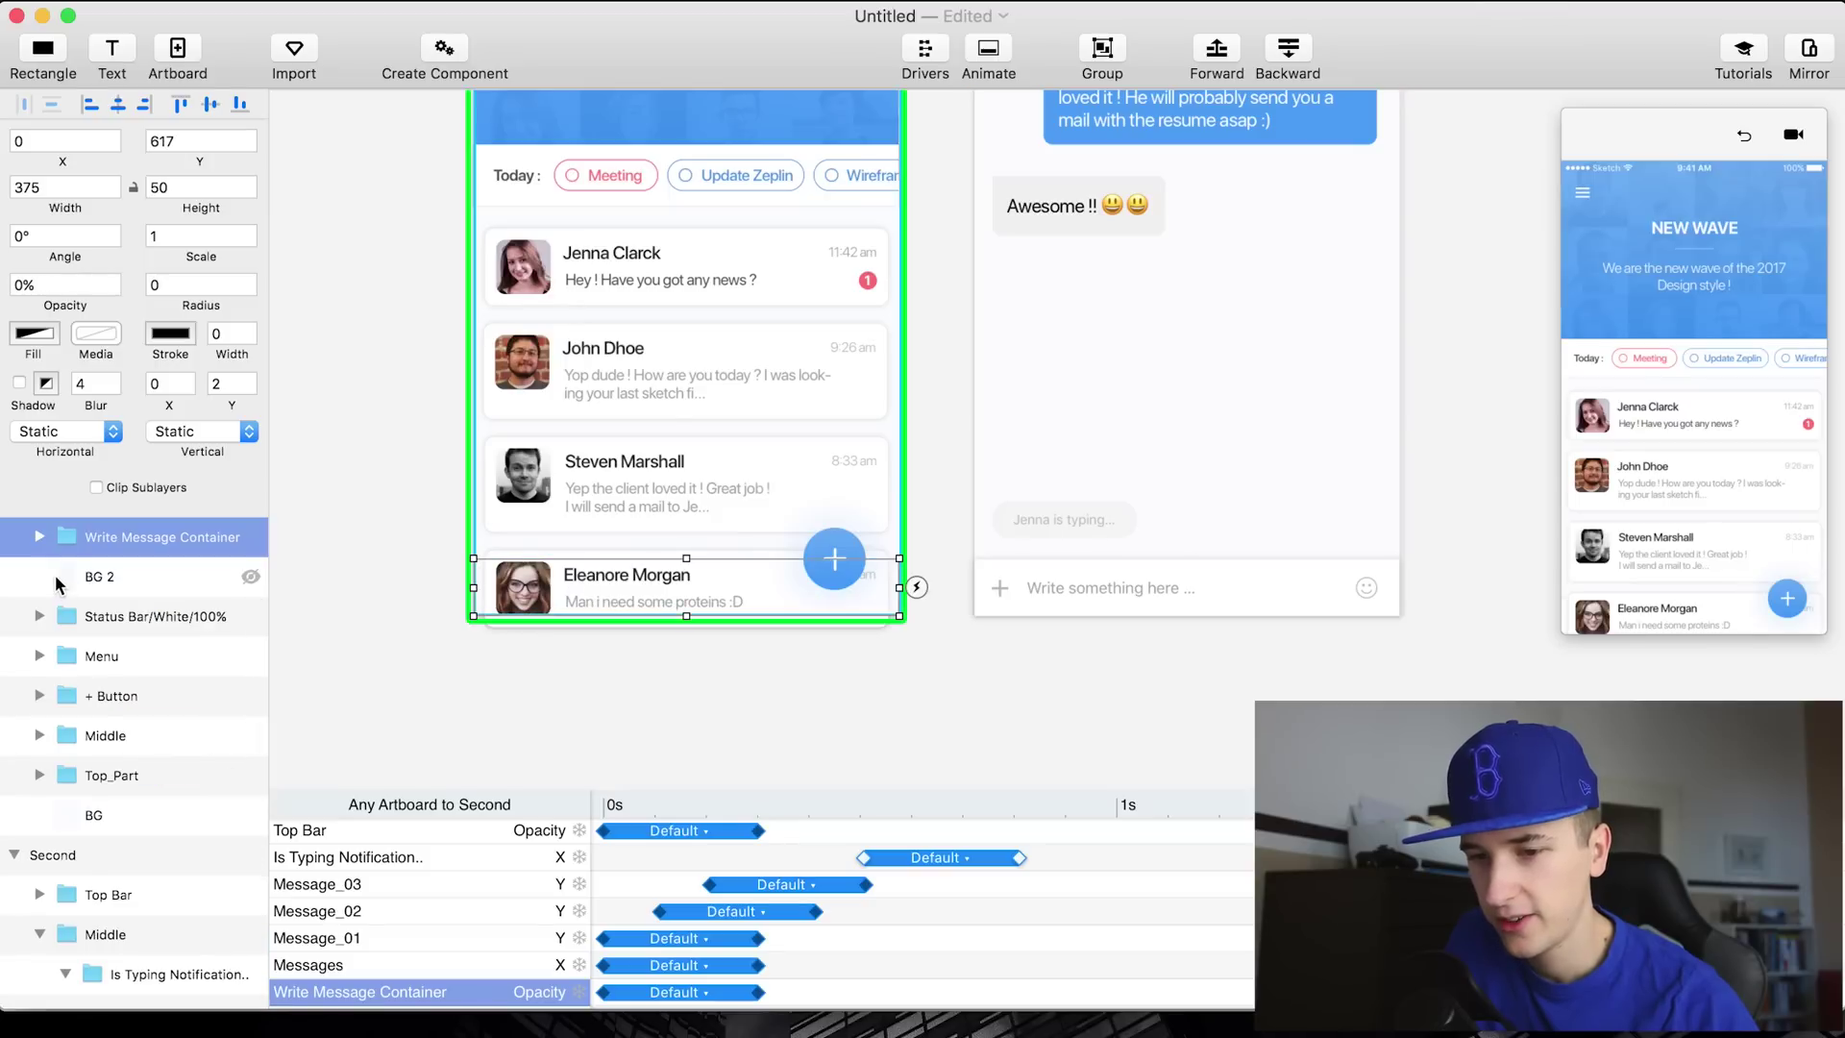
key("shift+Down")
key("shift+Down")
key("shift+Down")
key("shift+Down")
key("shift+Down")
key("shift+Down")
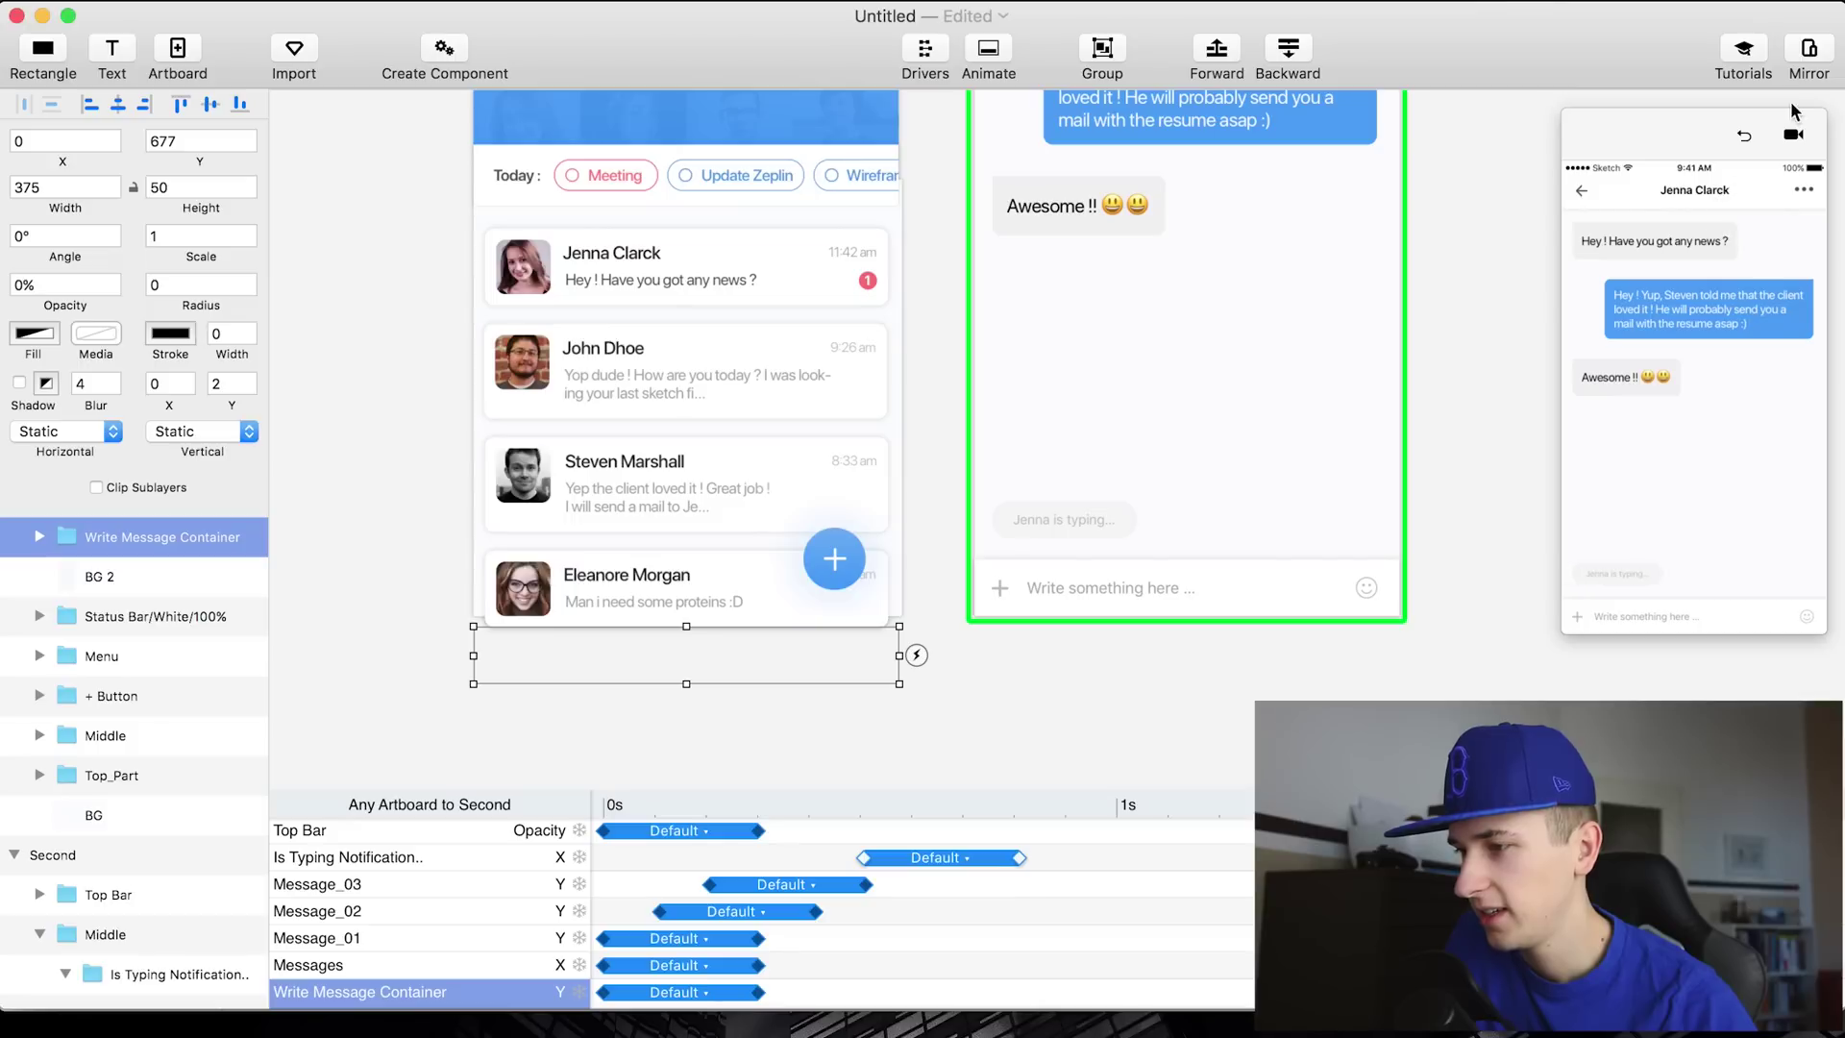
left_click(1745, 136)
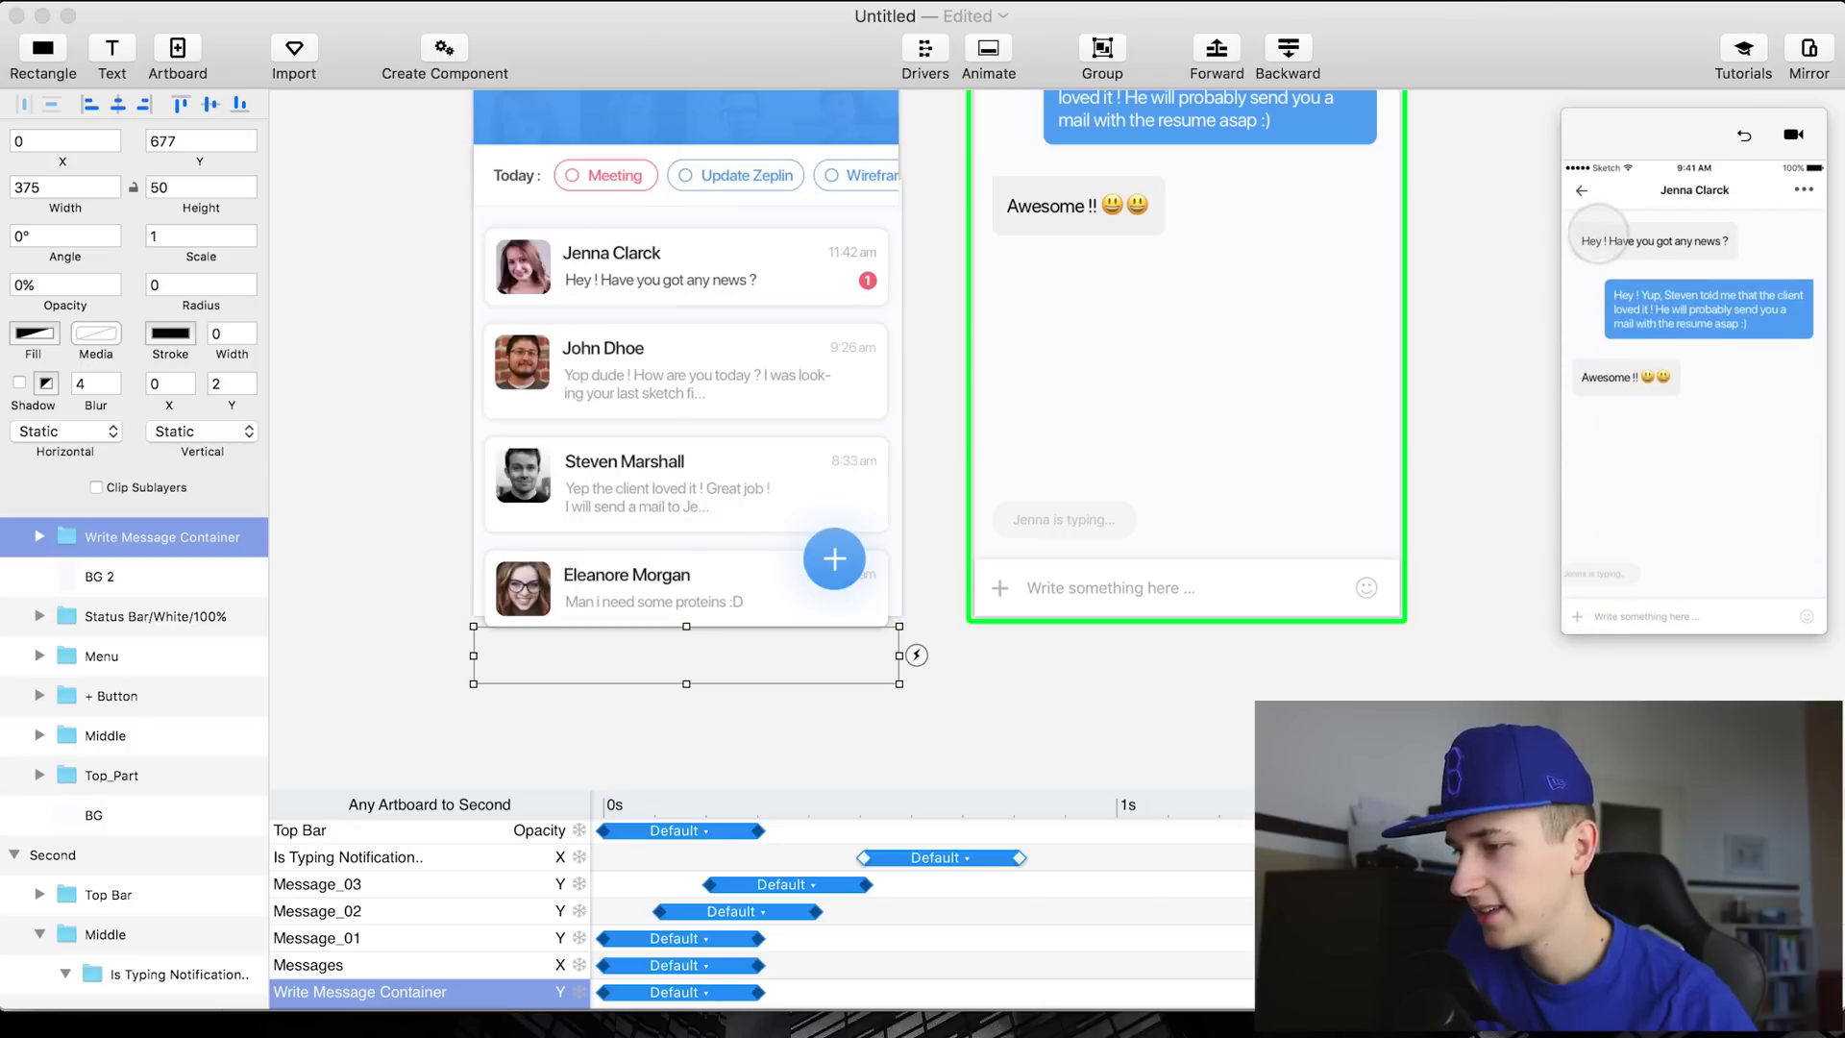
left_click(1742, 137)
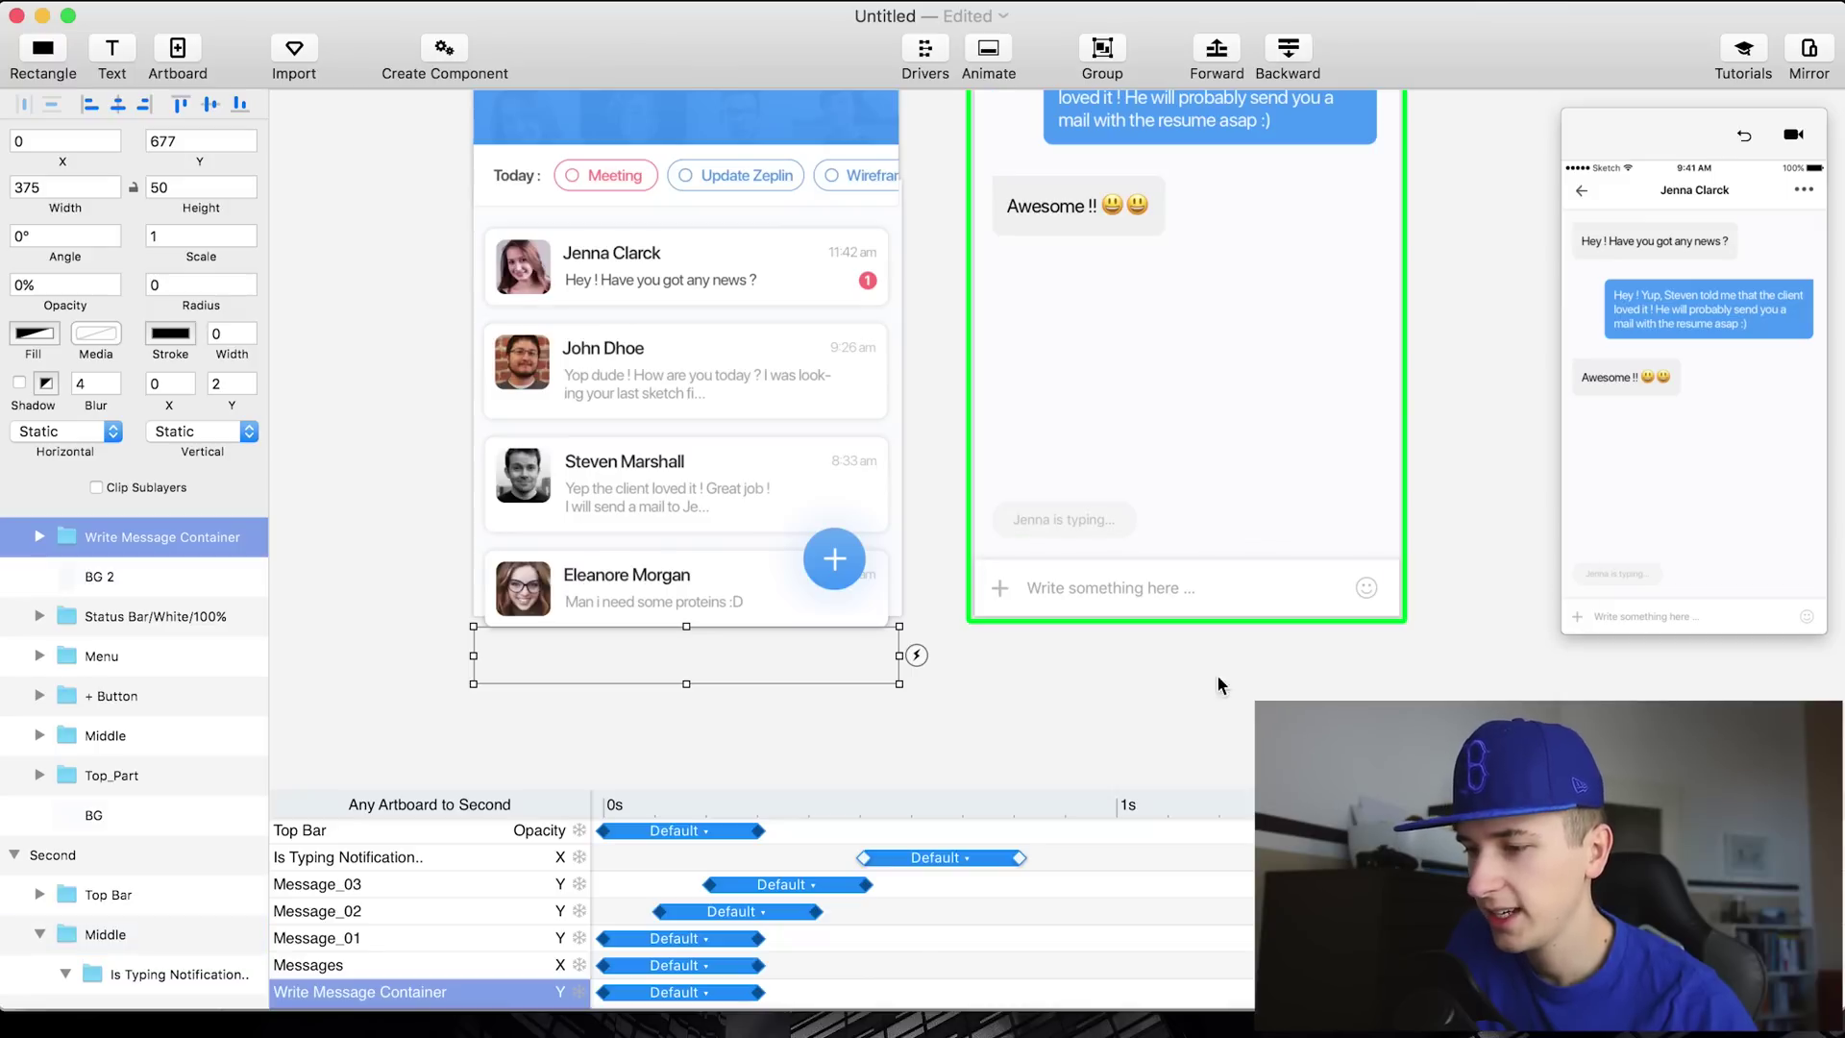
Start Write Message Container's Y animation at about 0.5 s and Is Typing Notification's X animation at about 0.8 s, and reset the preview
left_click_drag(684, 994, 943, 990)
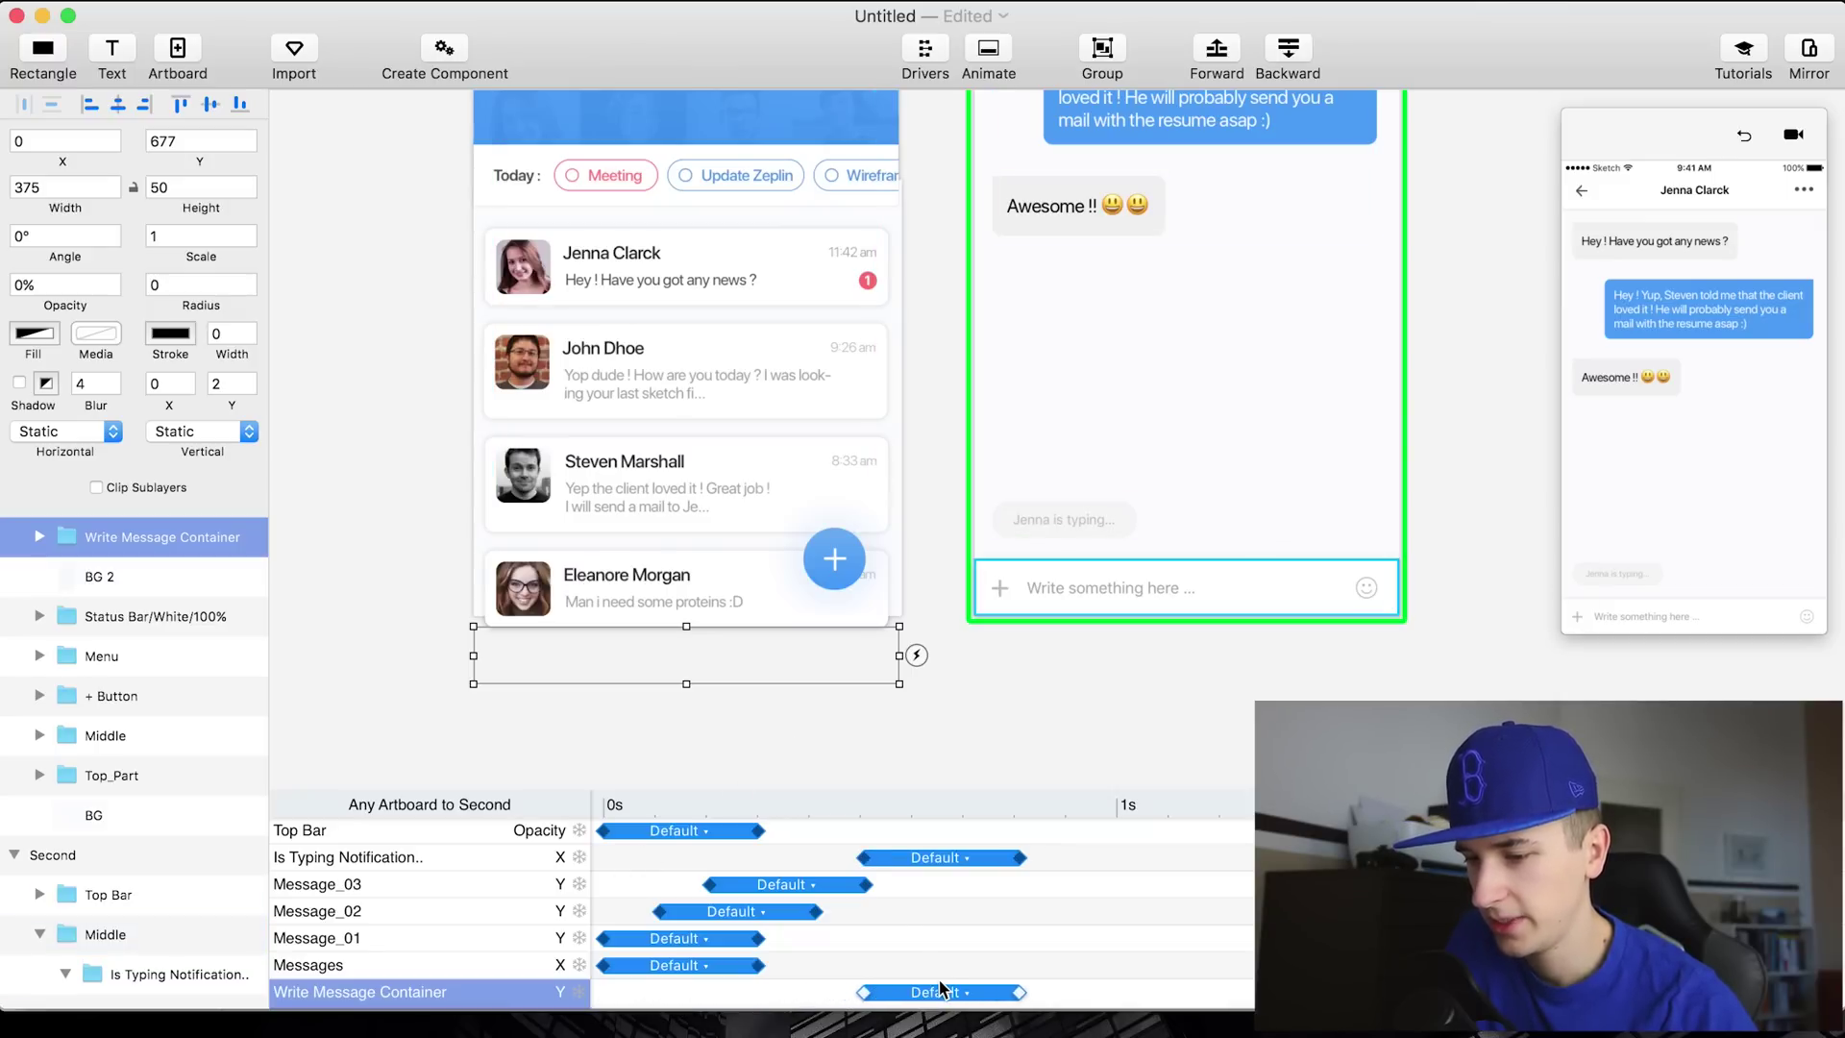
left_click_drag(894, 856, 961, 862)
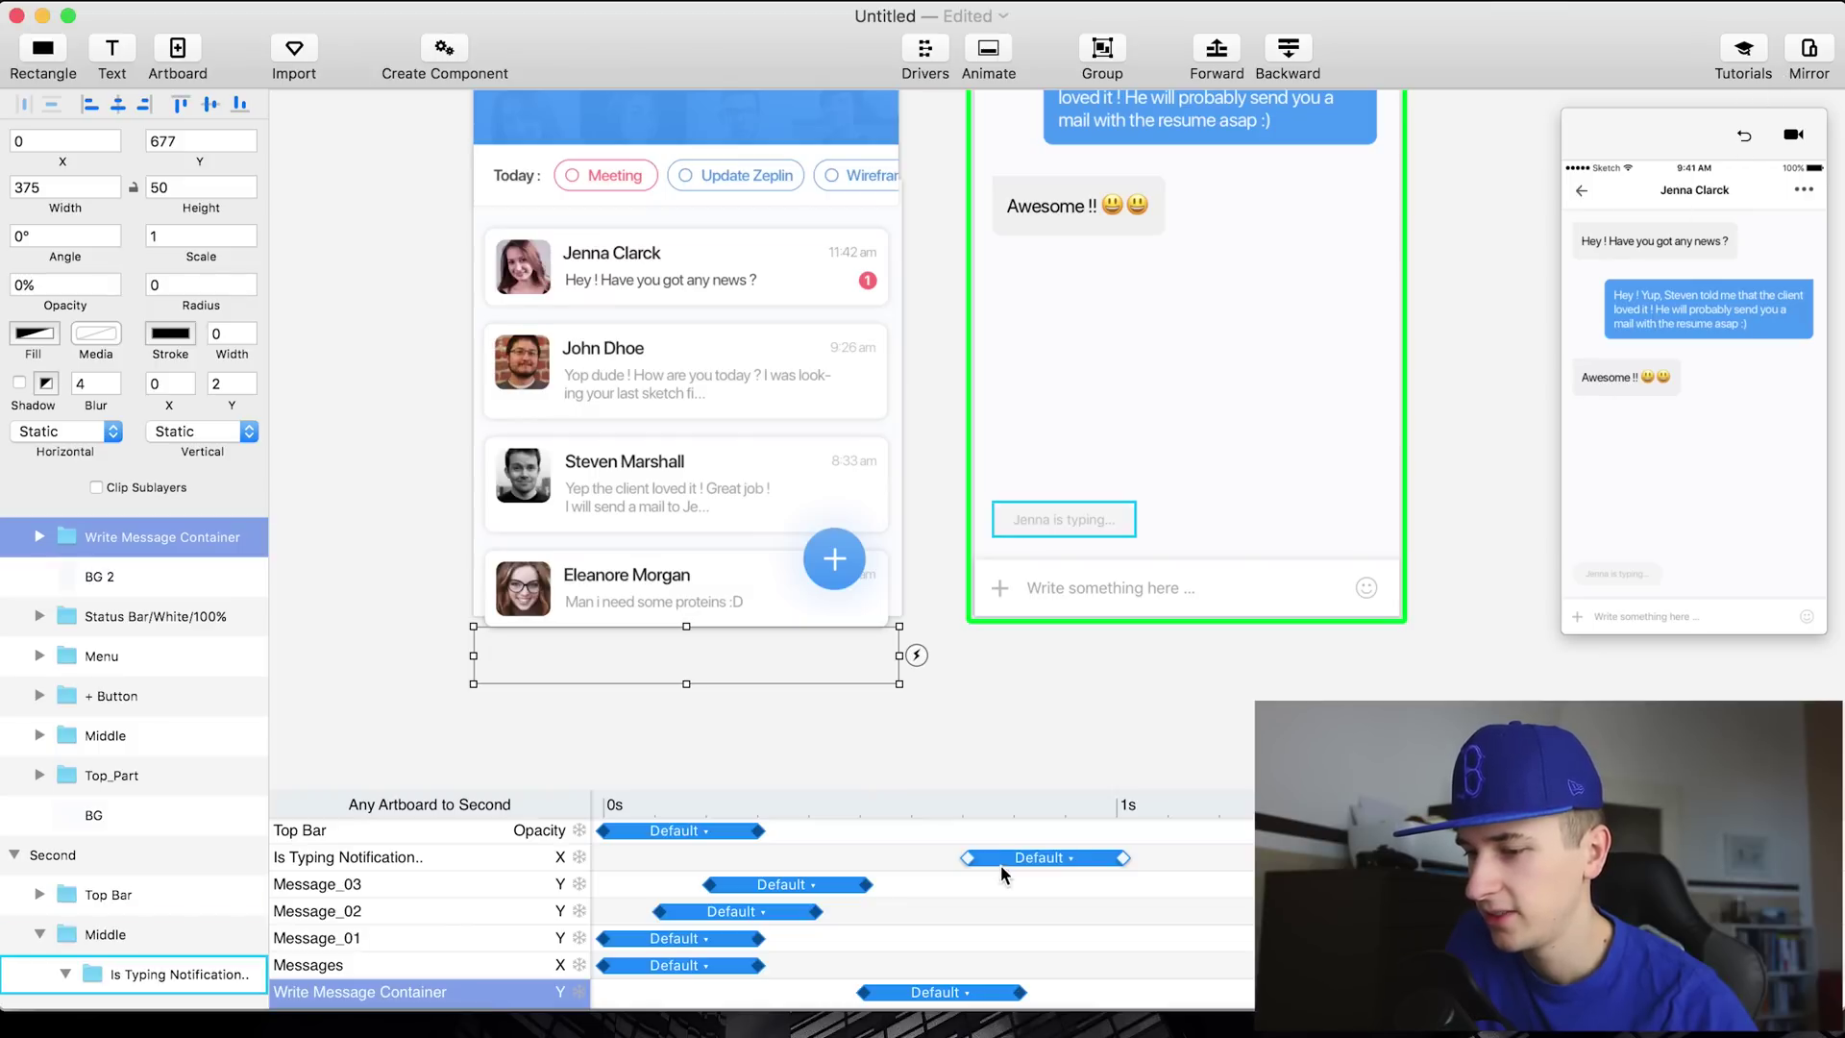
left_click_drag(1011, 850, 1063, 854)
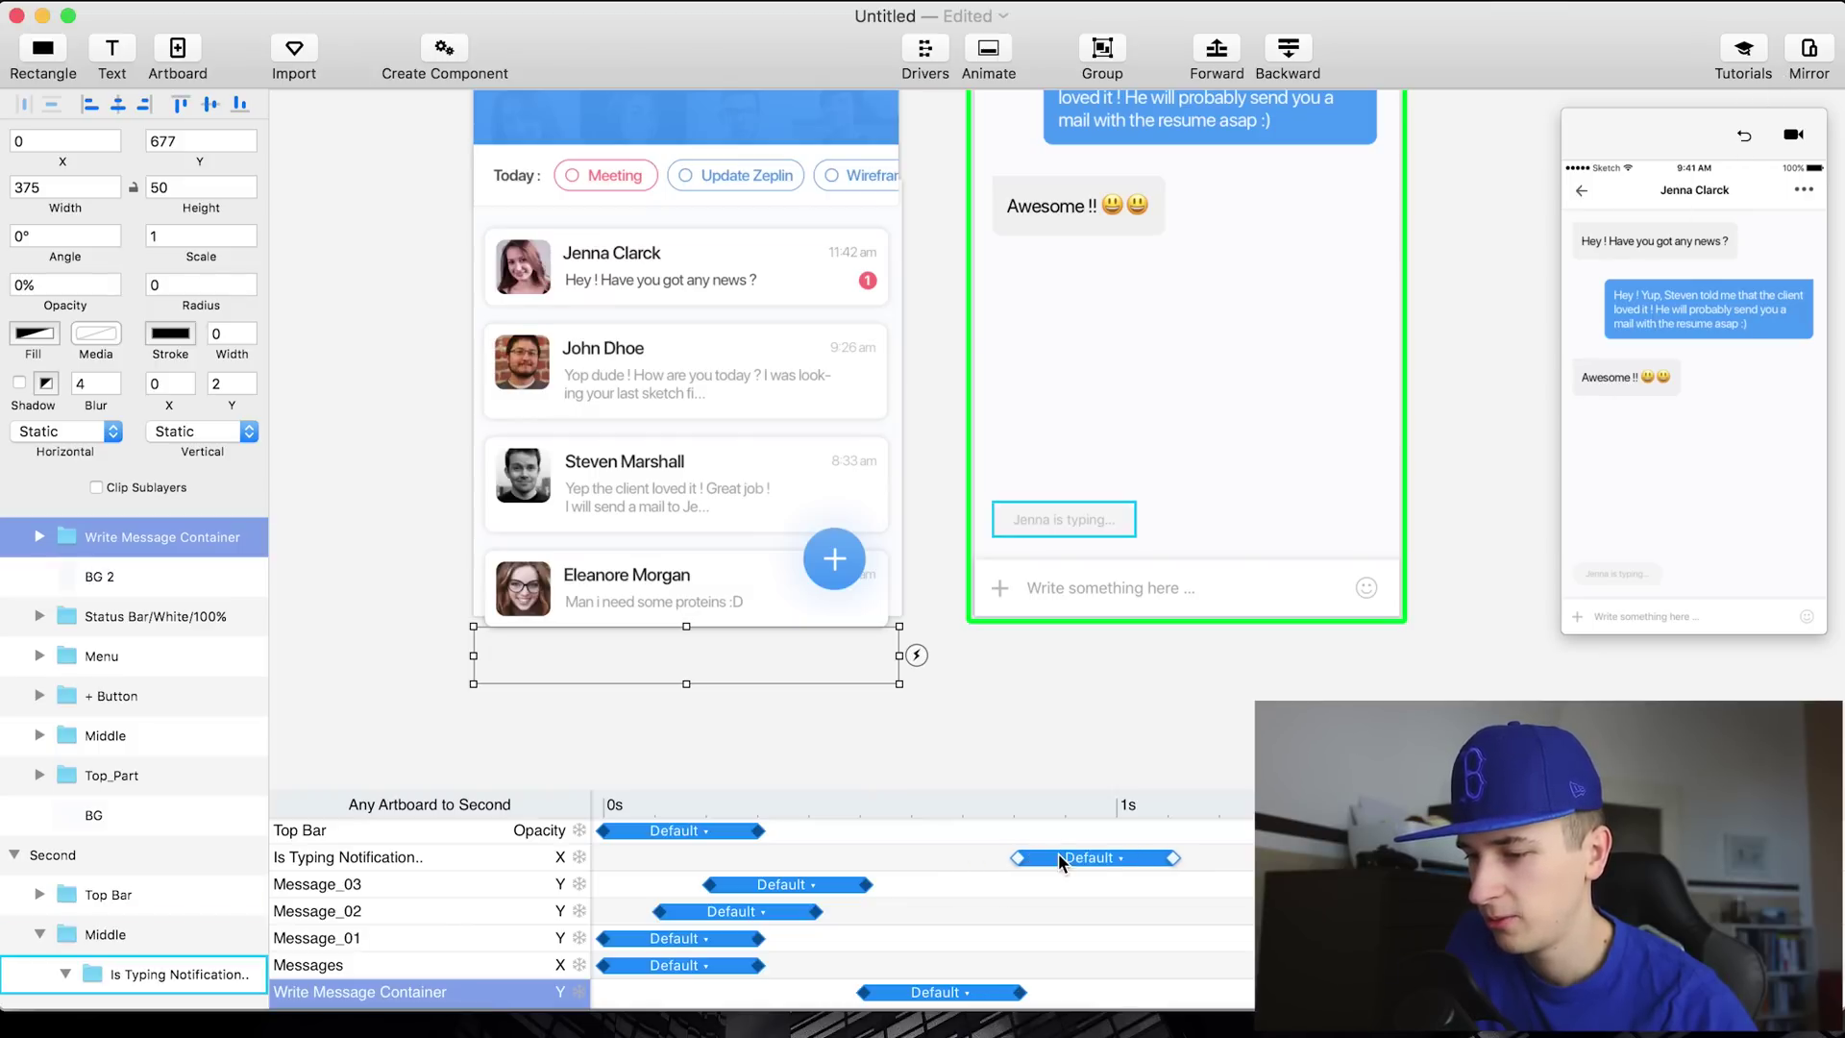
left_click(1745, 135)
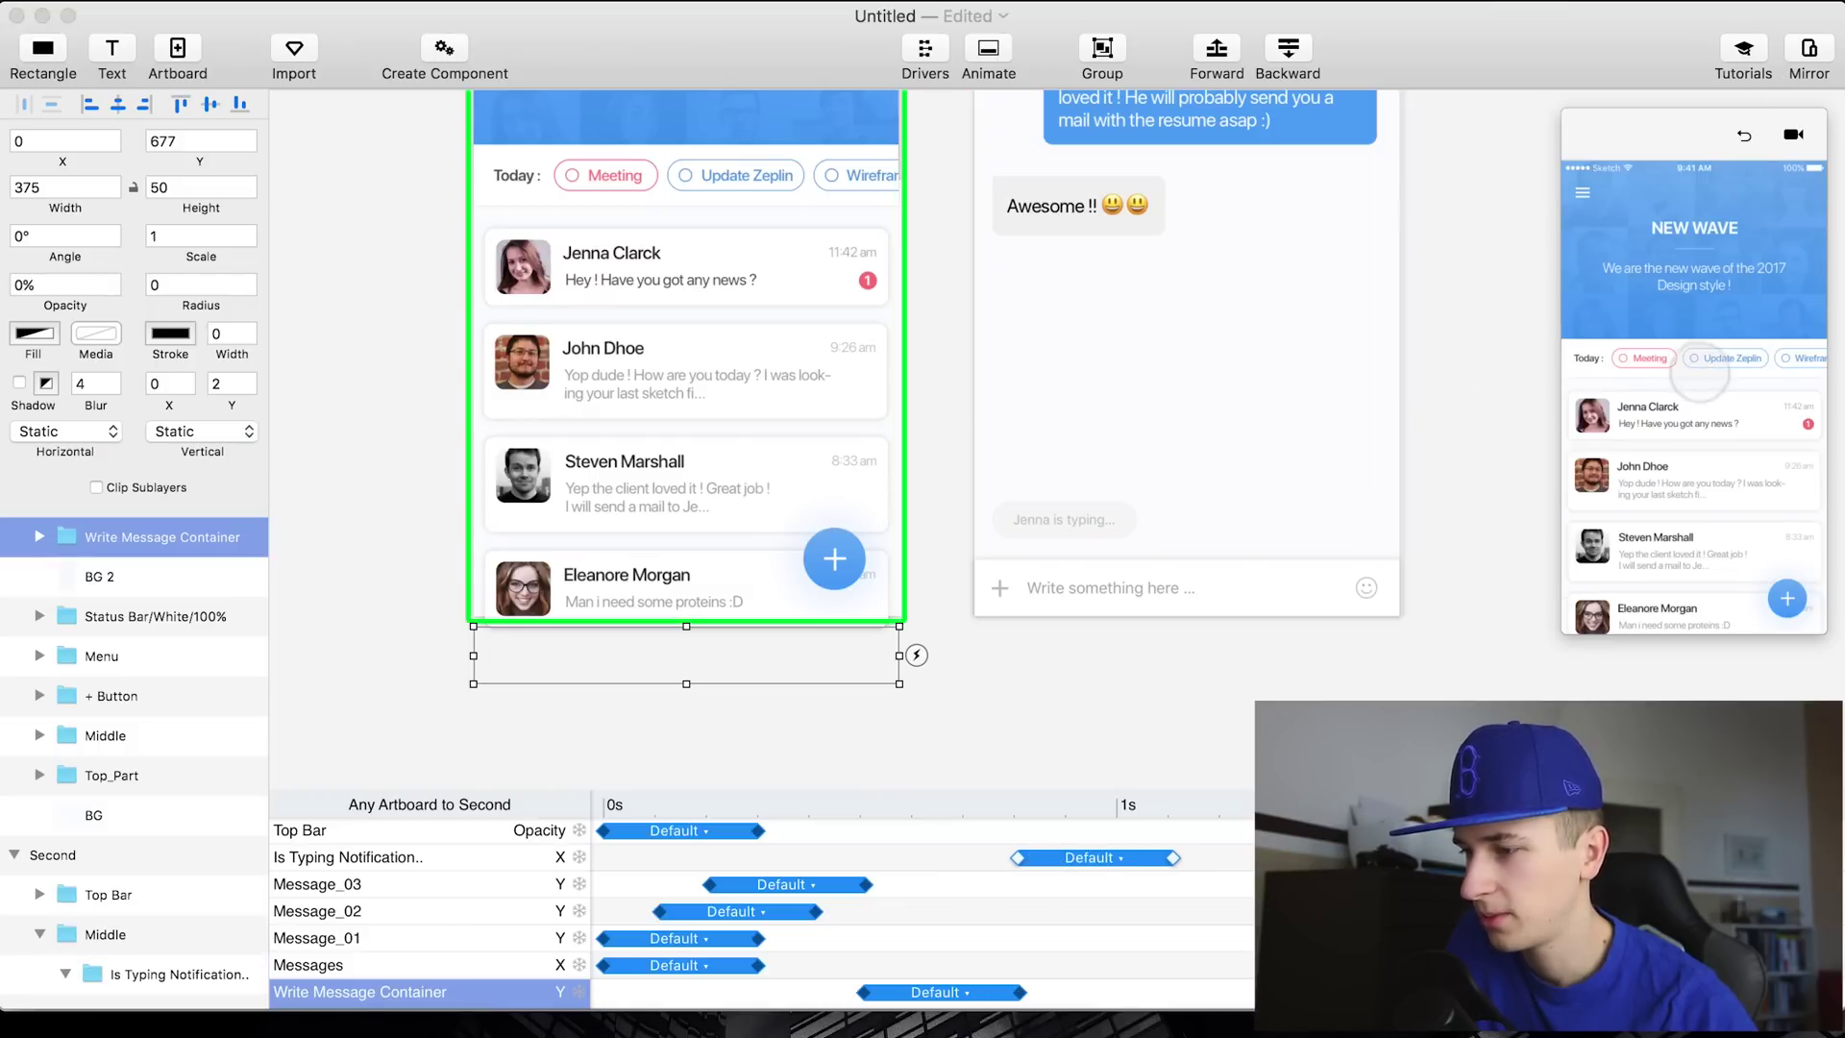
Replay the list-to-conversation transition in the preview to check the entrance timing, and reset the preview
left_click(1723, 457)
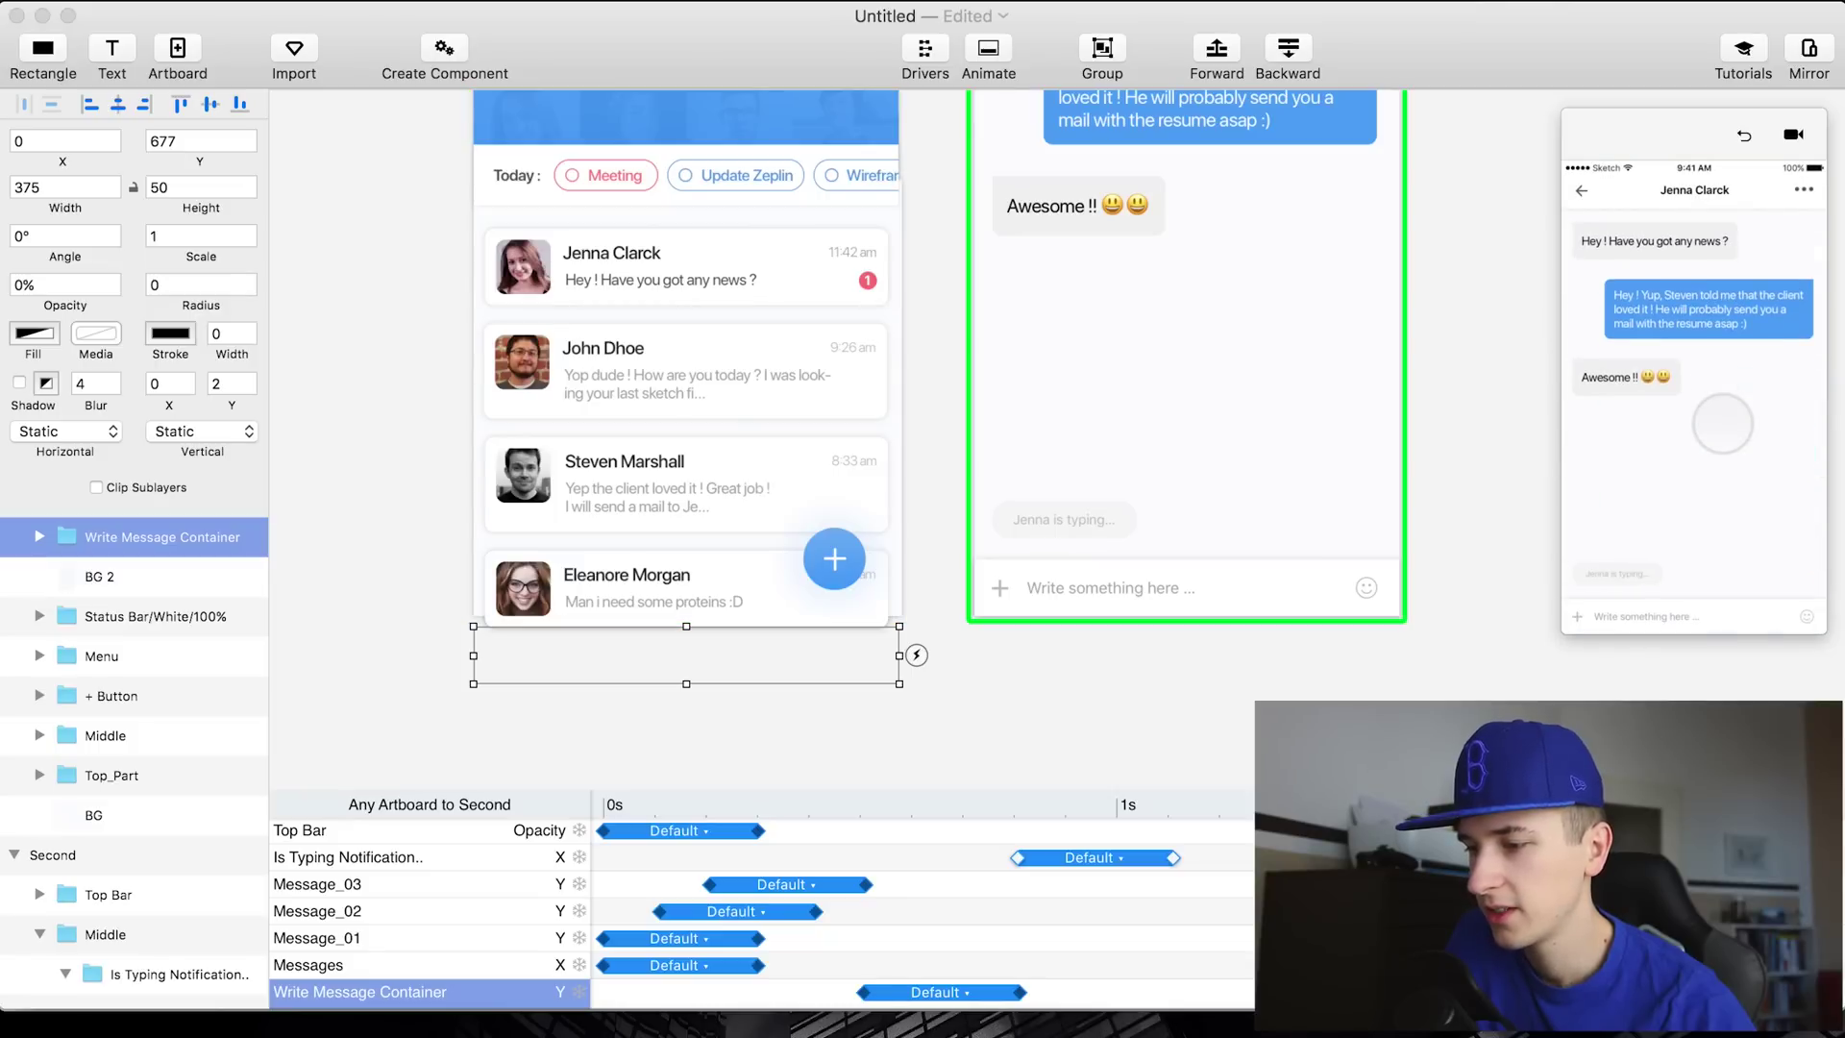
left_click(1720, 346)
left_click(1675, 411)
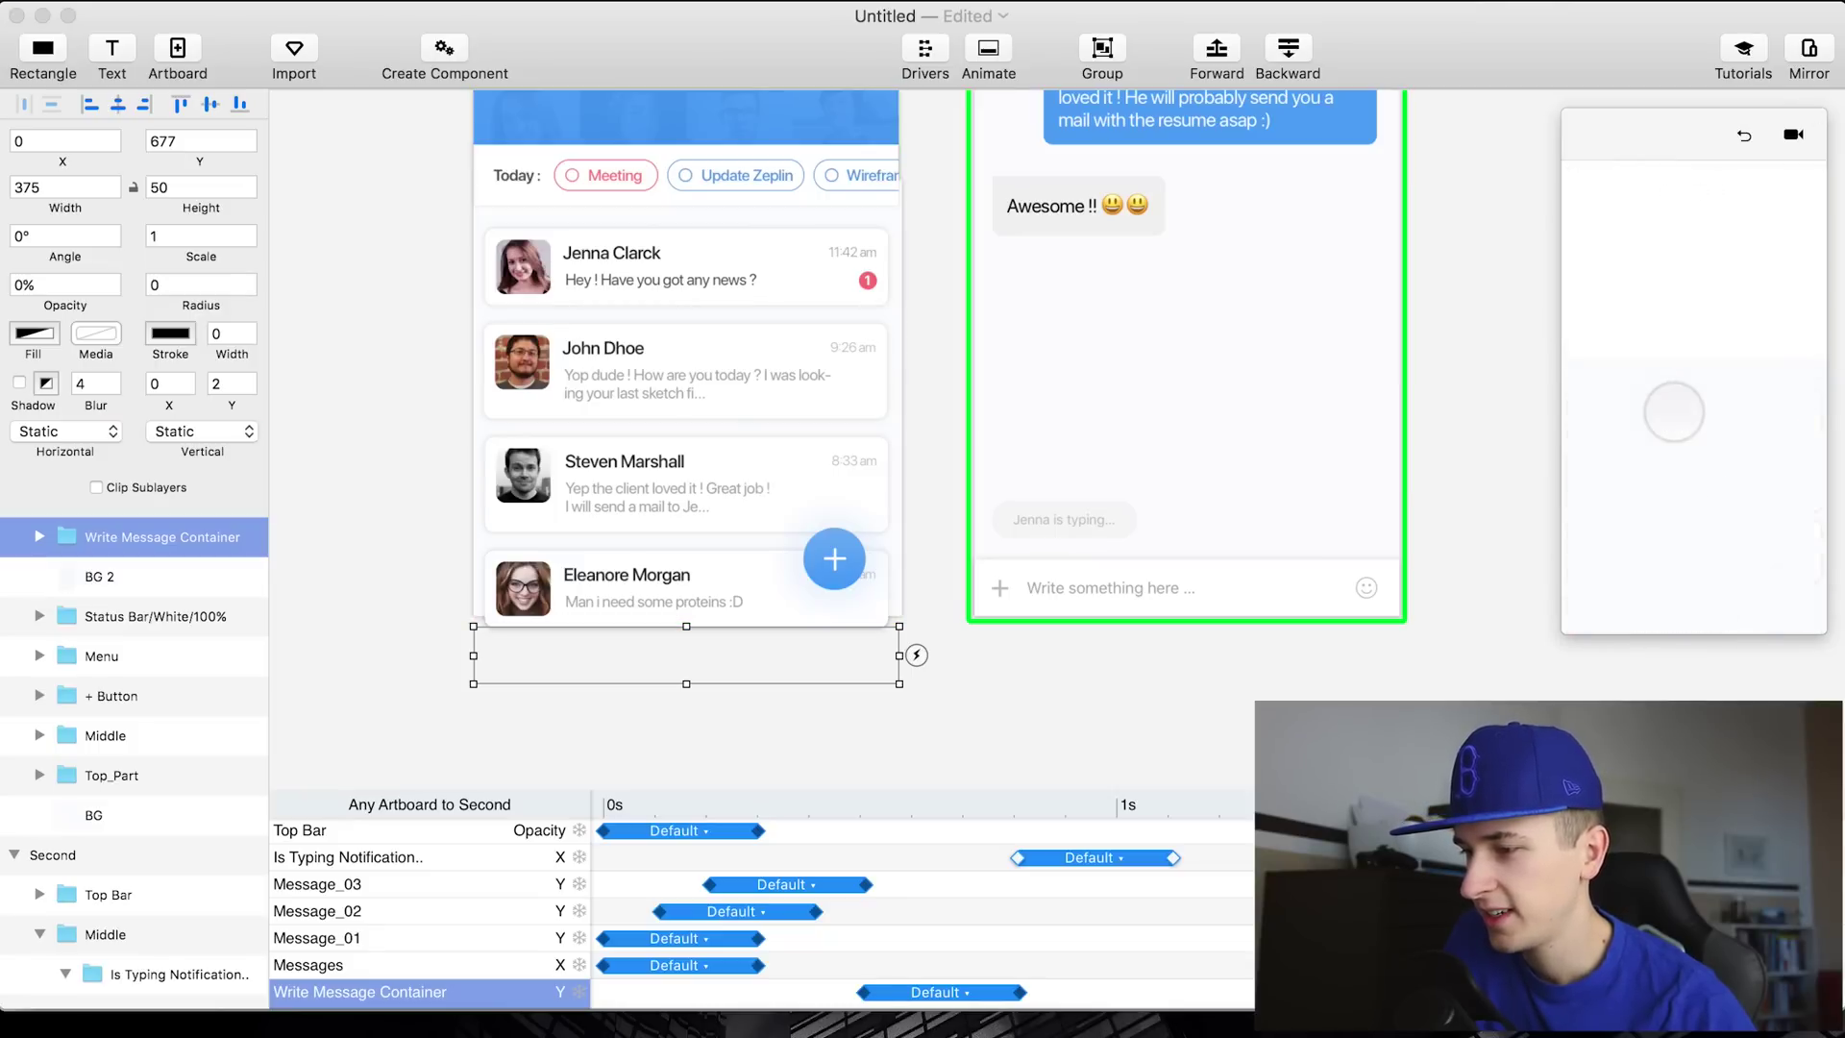
left_click(1744, 136)
Start Write Message Container's Y animation at about 0.42 s and Is Typing Notification's X animation at about 0.75 s
left_click(1187, 587)
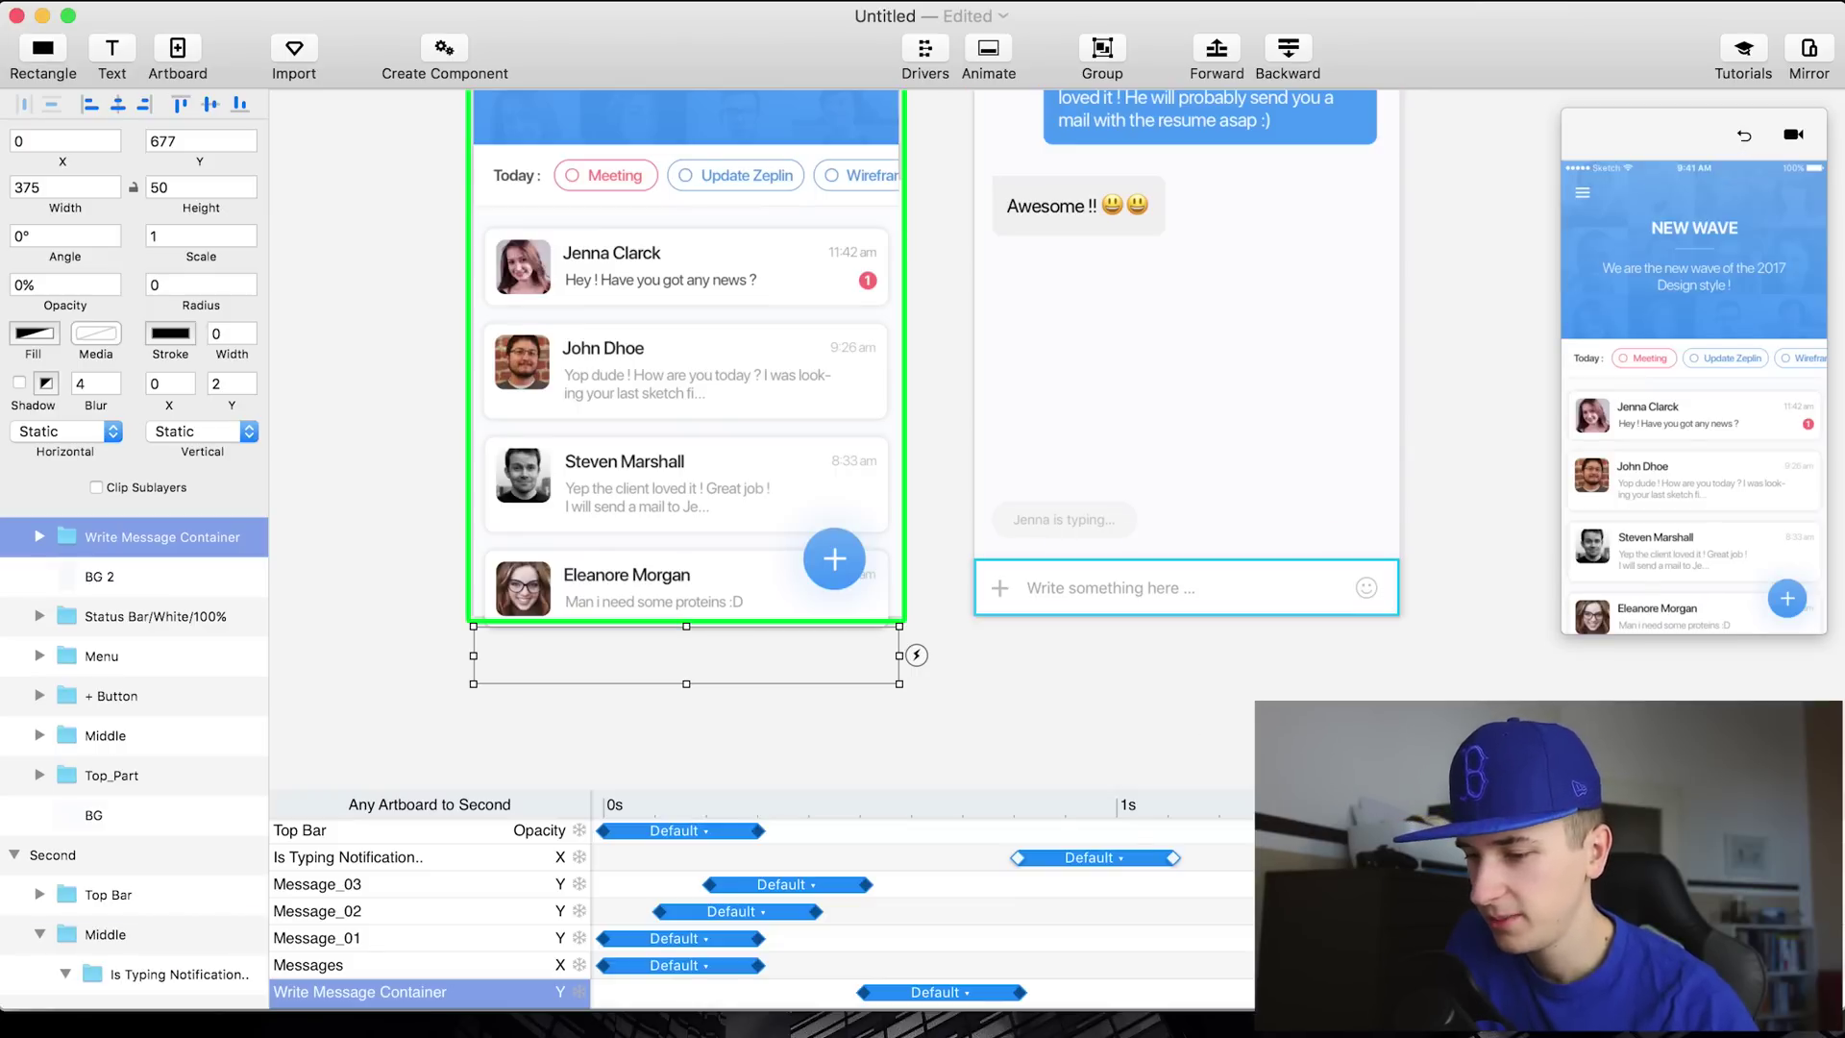
left_click_drag(949, 1003, 931, 1010)
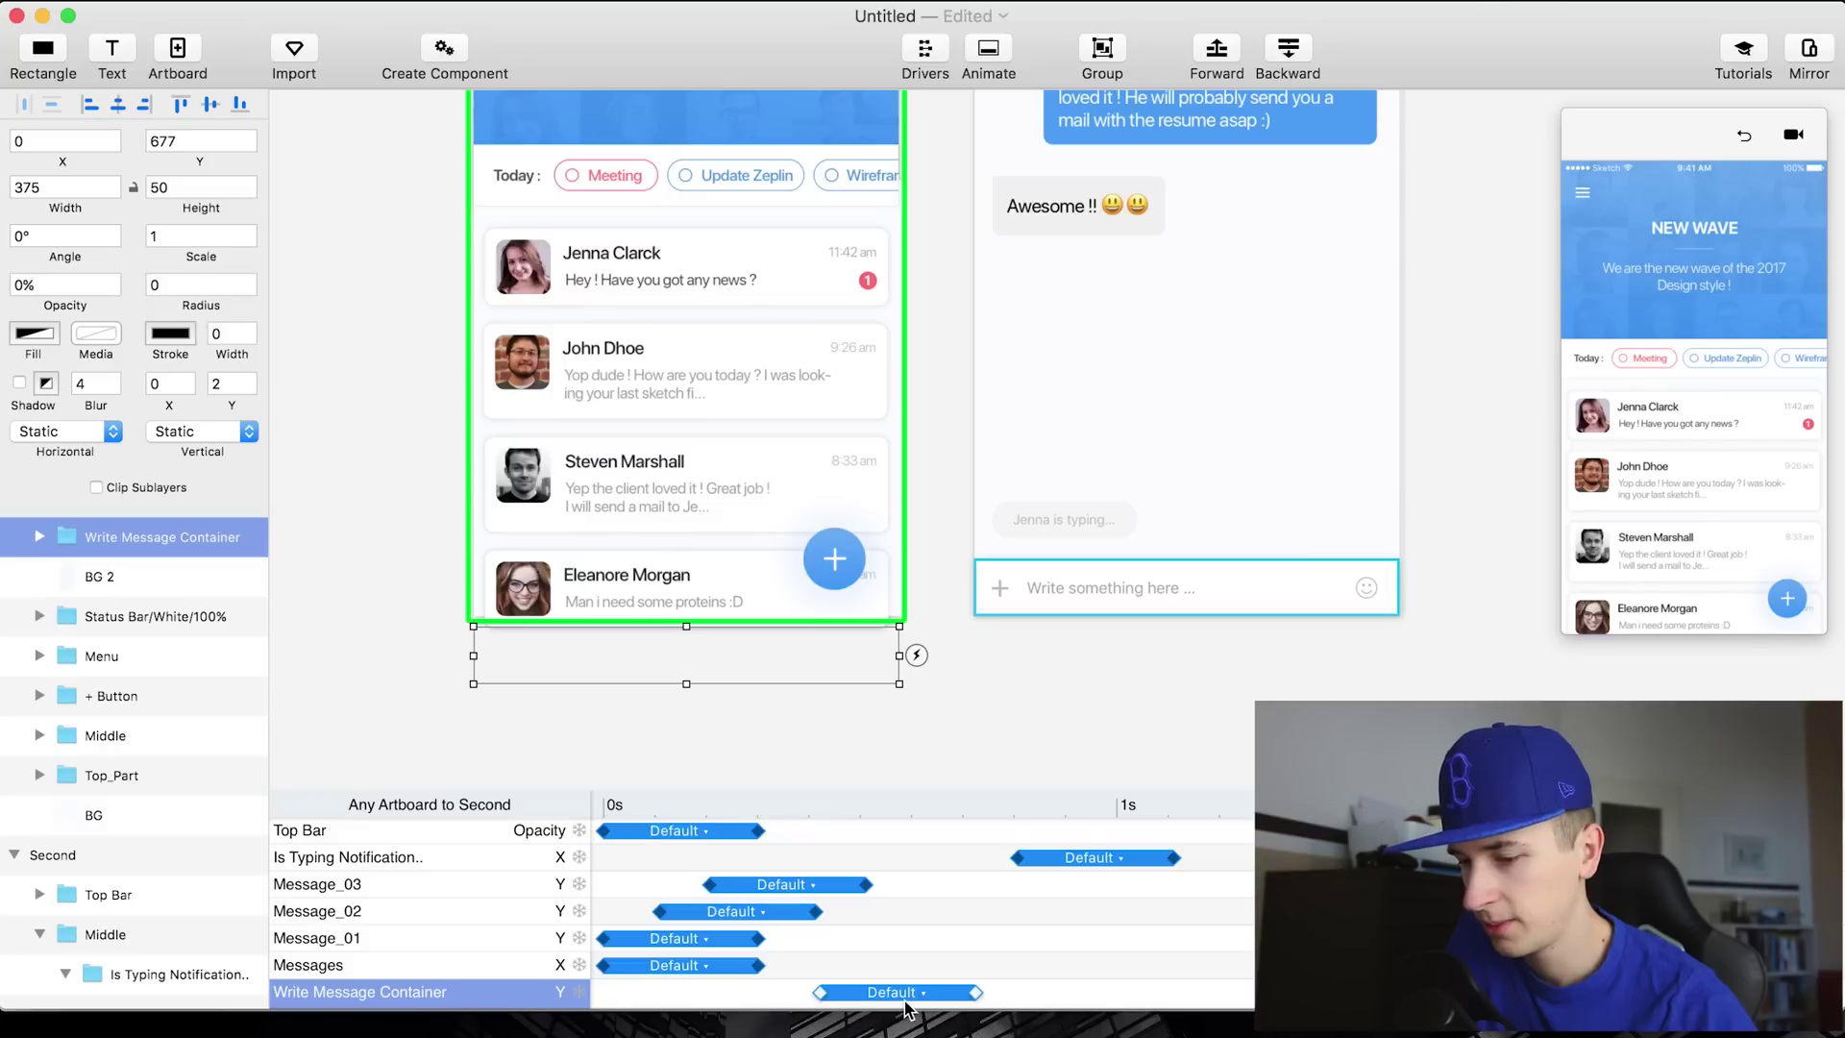
left_click_drag(1057, 856, 1028, 855)
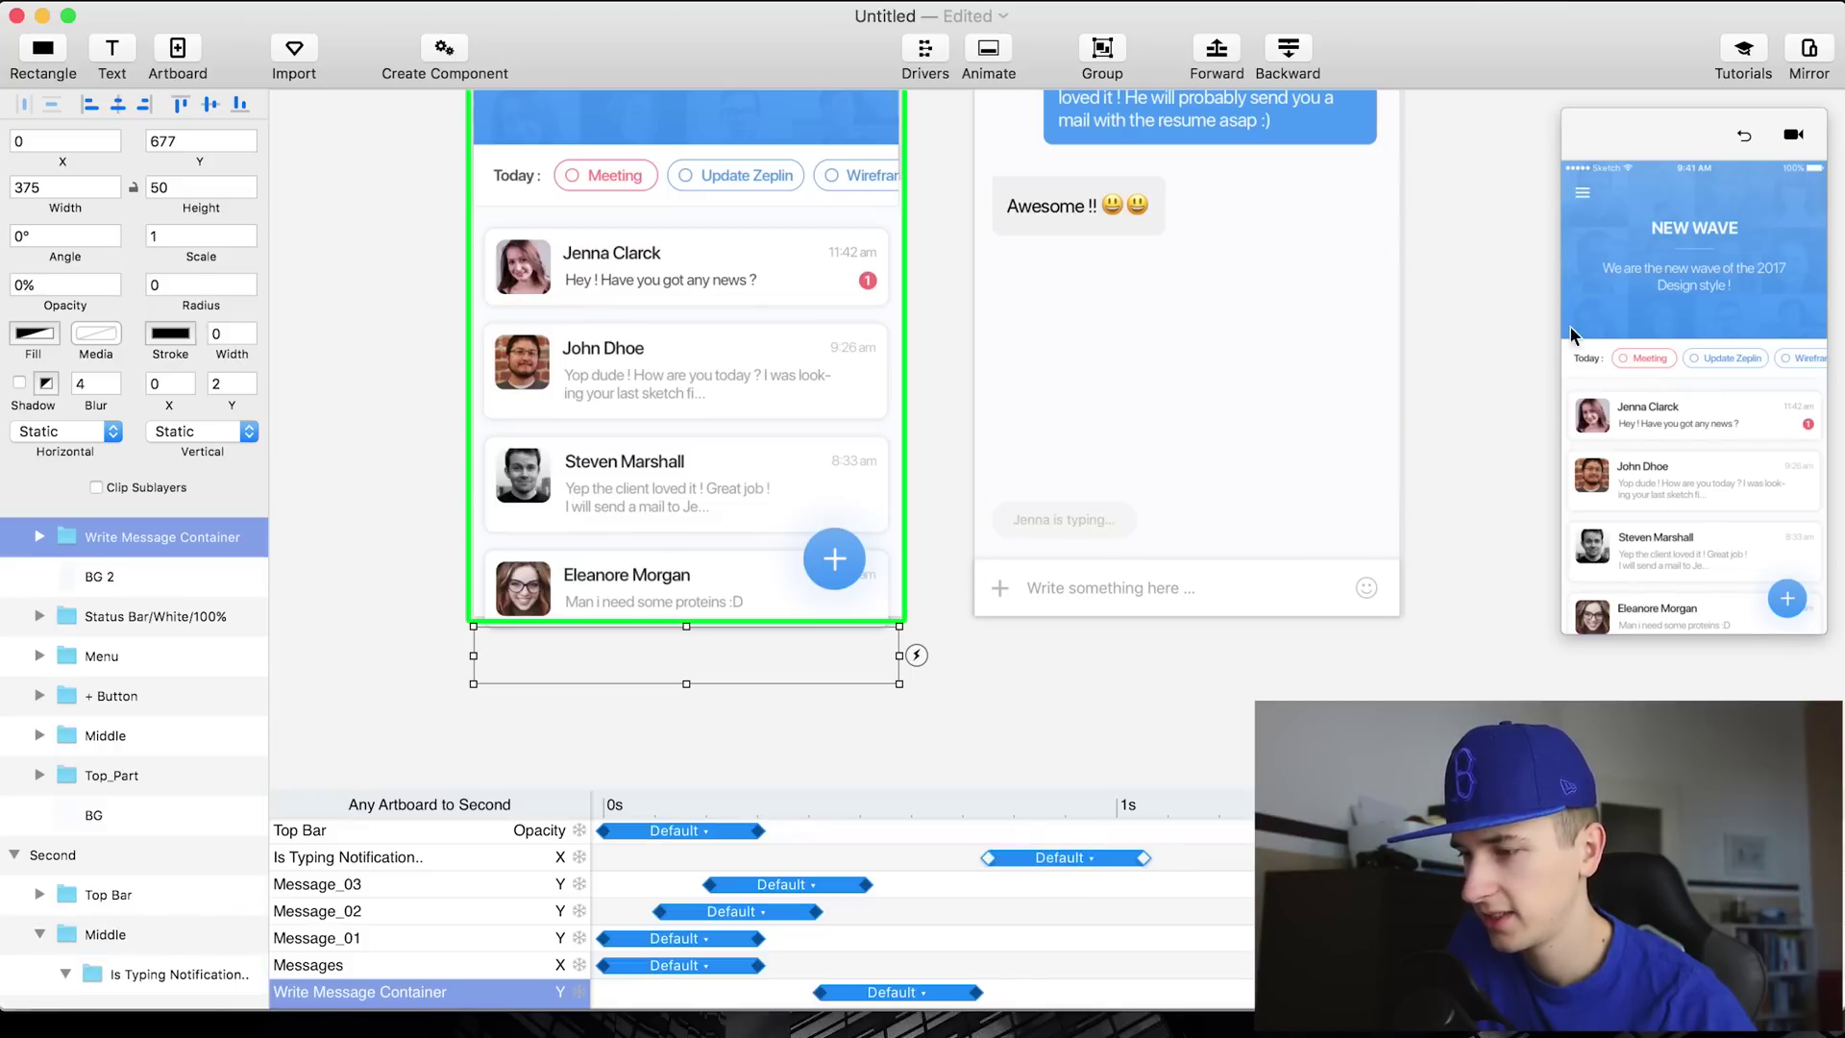
Play the retimed transition from the message list to the conversation twice in the preview, and return it to the first screen
left_click(1702, 423)
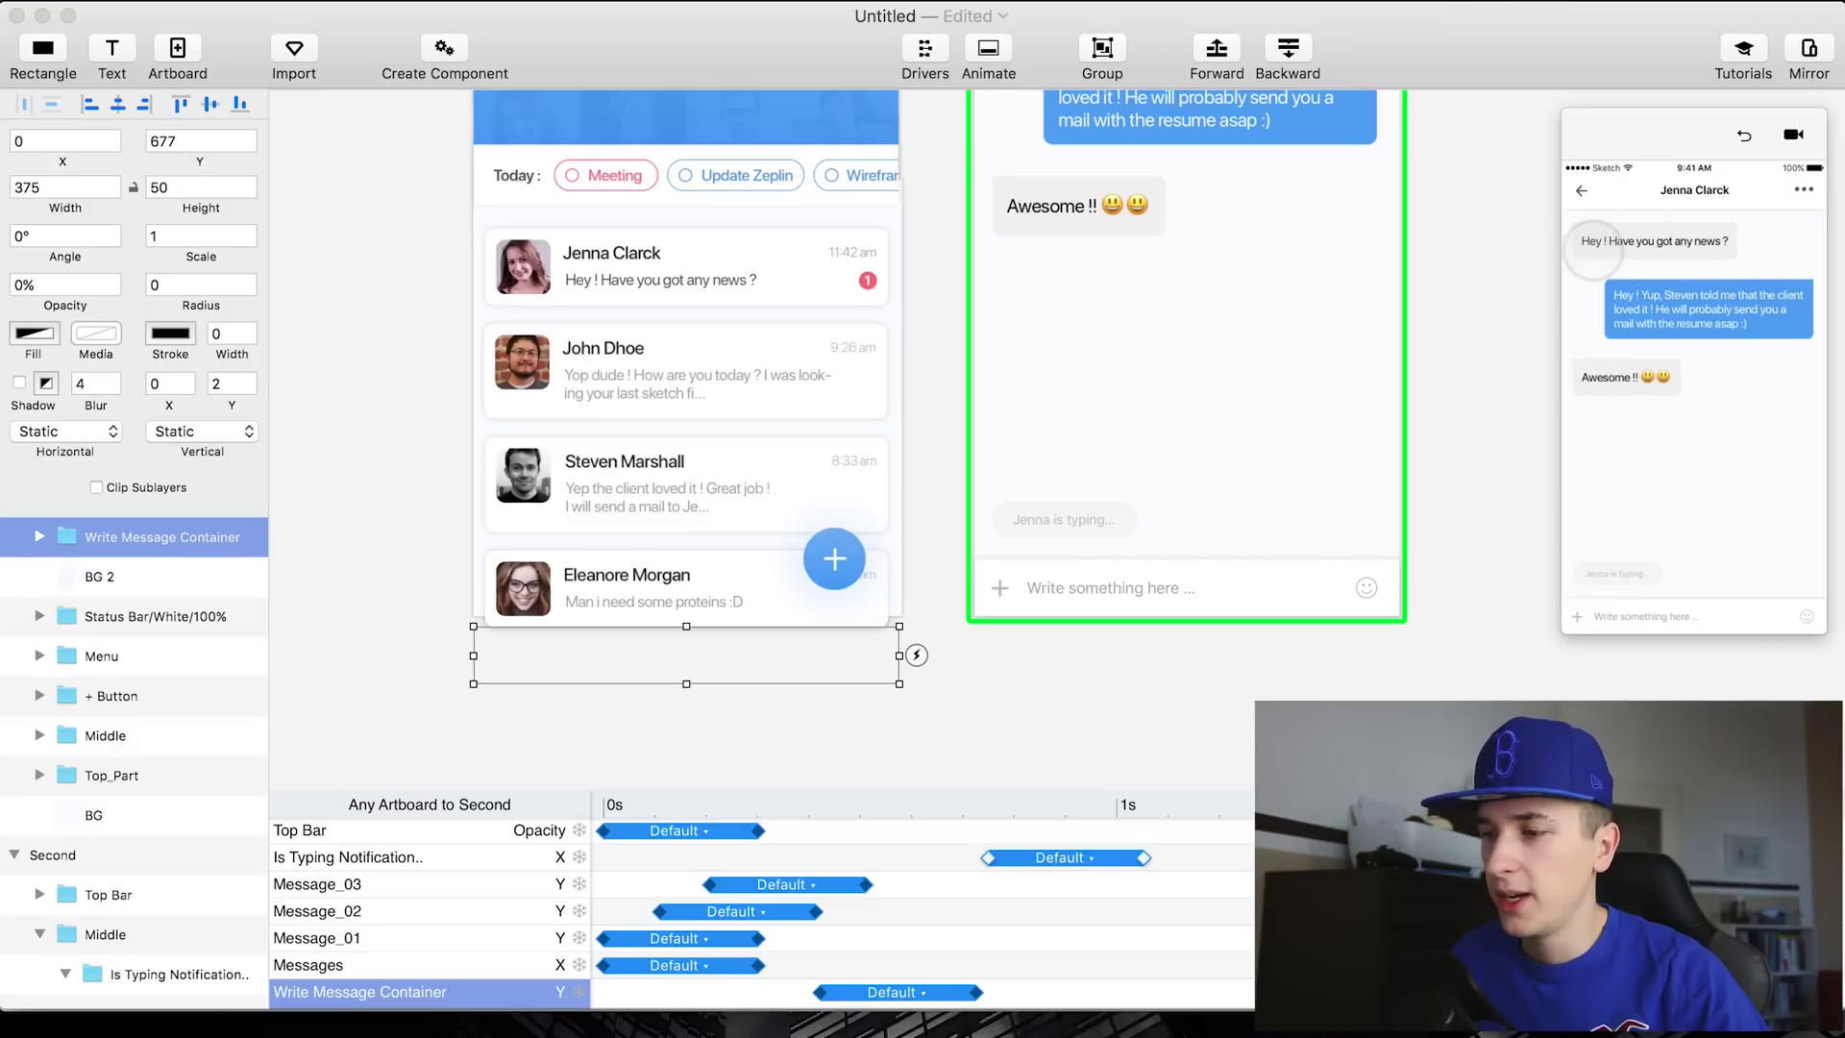
left_click(1526, 411)
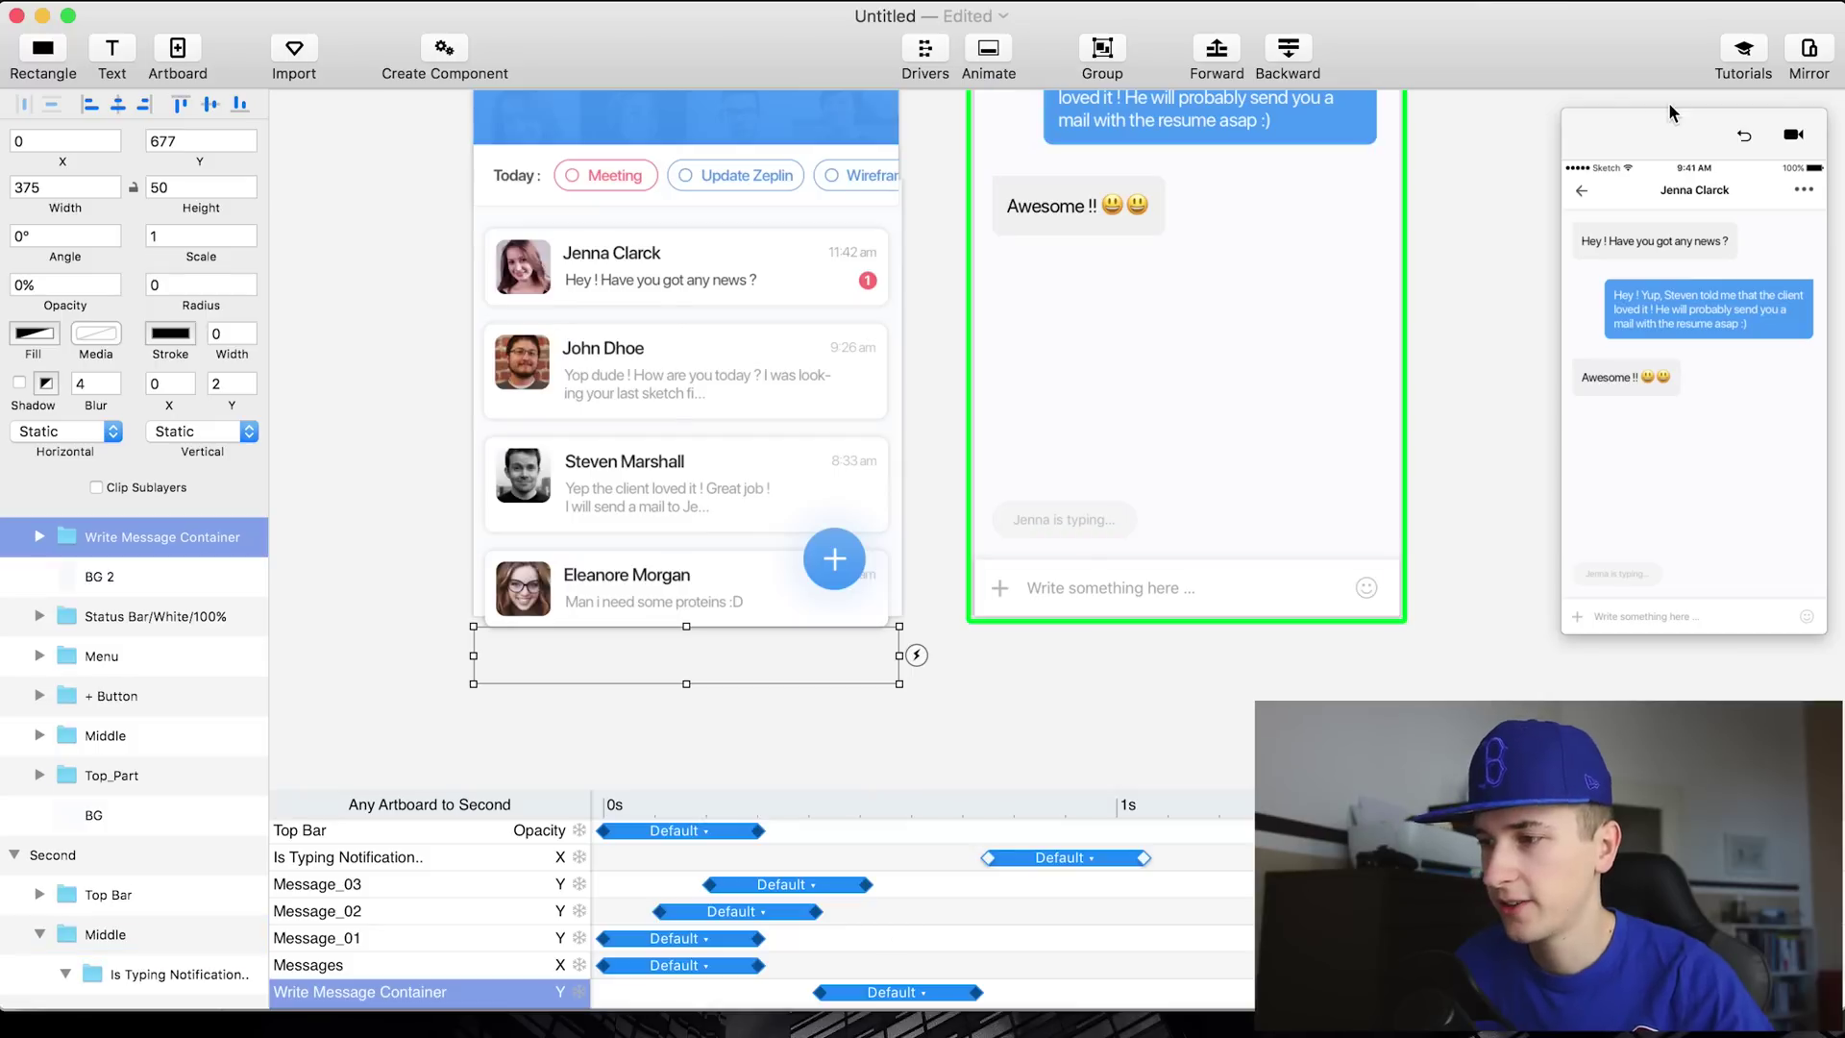
left_click(1744, 136)
left_click(1649, 421)
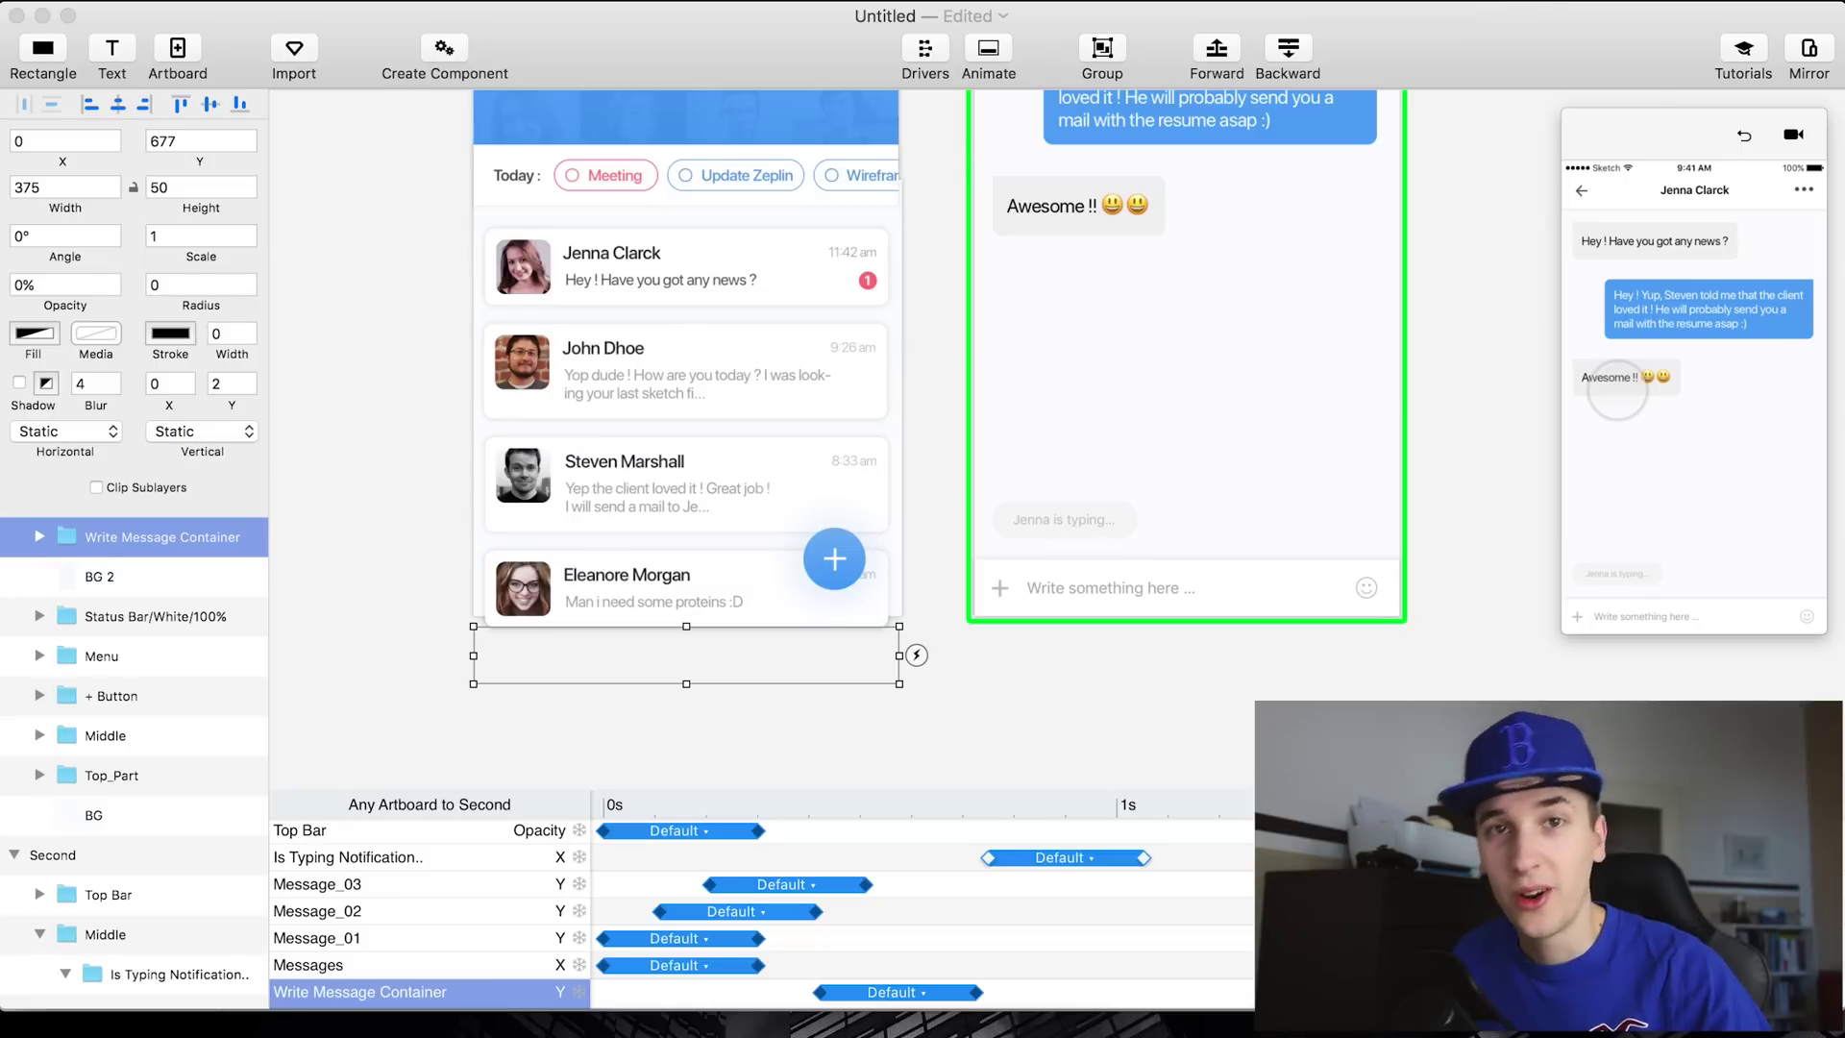
left_click(1457, 234)
left_click(1709, 136)
left_click(1745, 136)
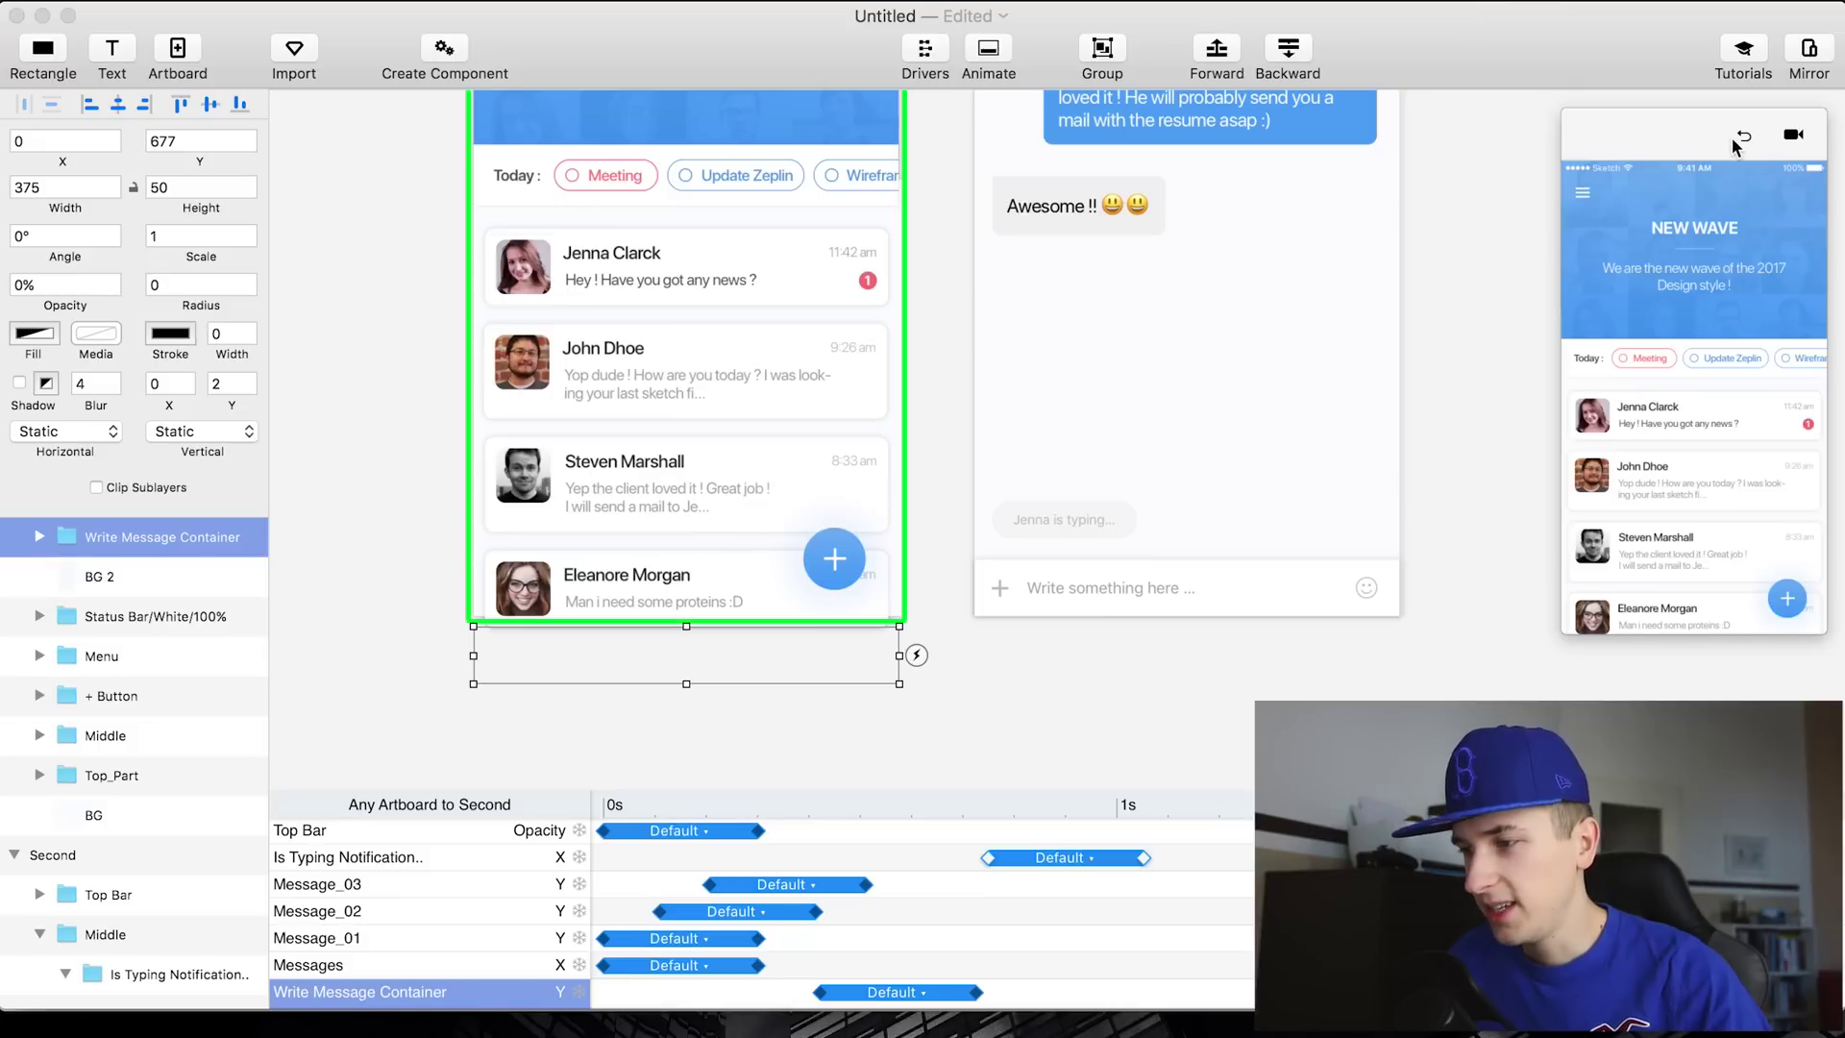